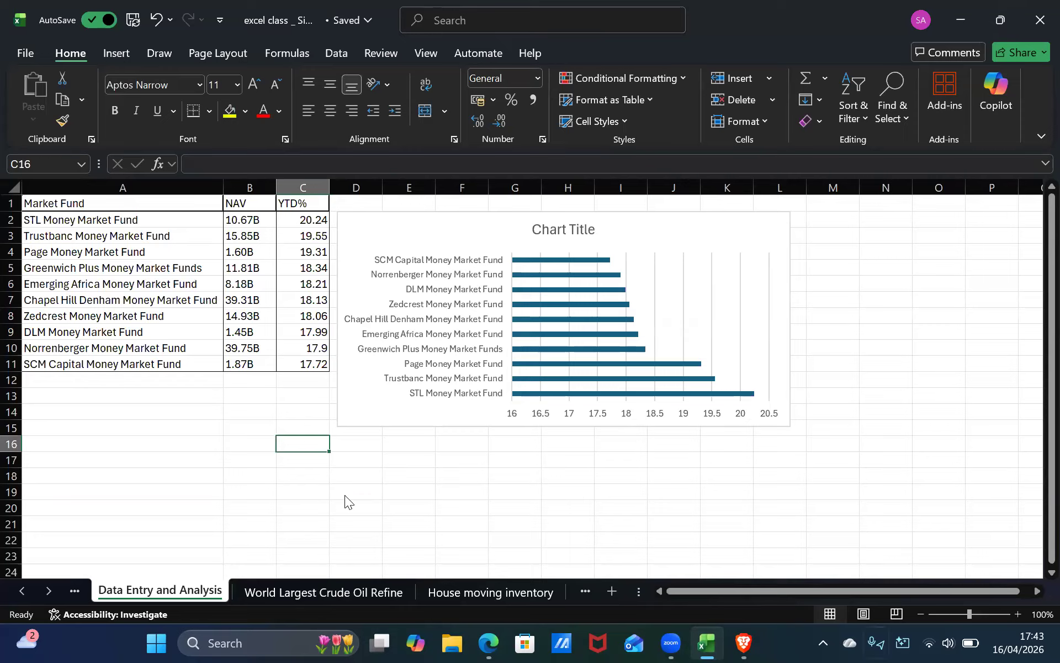
Switch to the World Largest Crude Oil Refine worksheet.
mouse_move(676, 631)
click(282, 600)
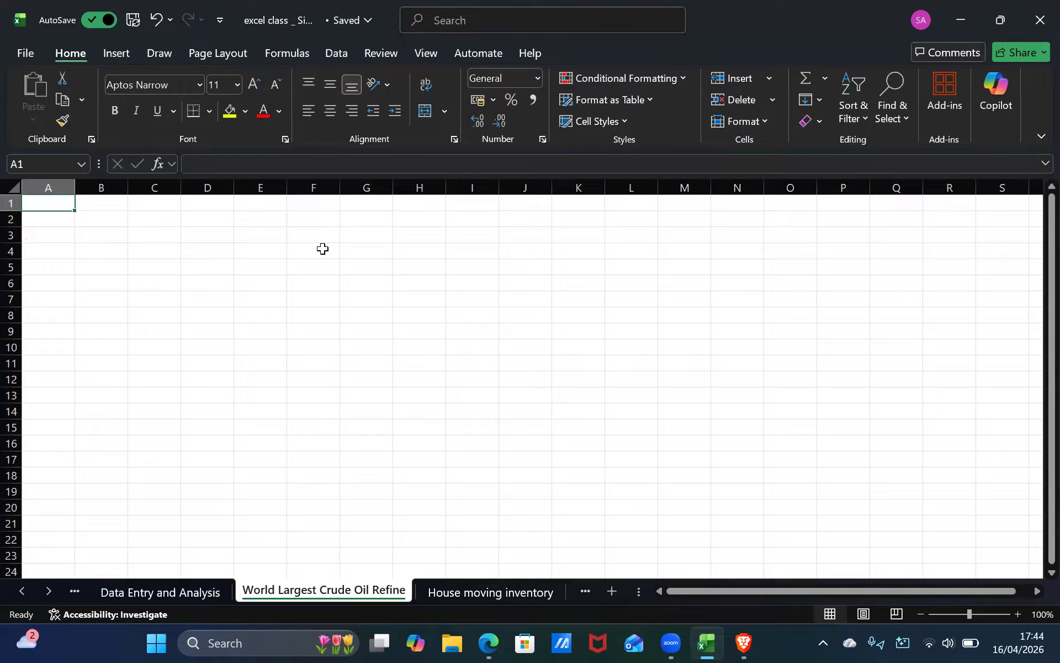
Bring up the Instagram refinery post and snap it side by side with the Excel workbook.
key(alt+Tab)
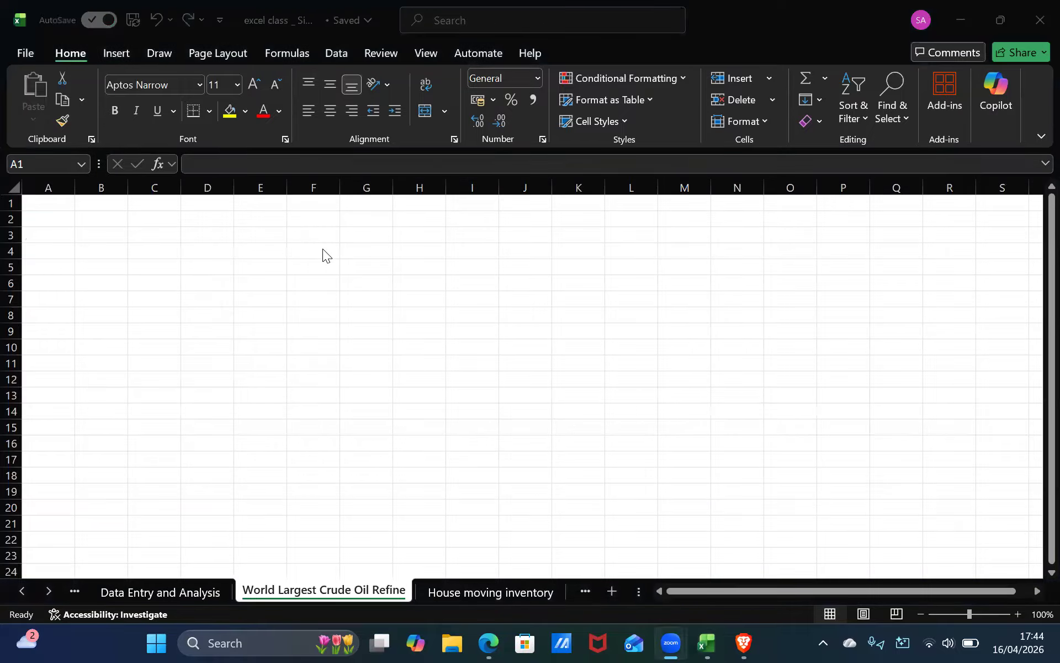
key(alt+Tab)
key(alt+Tab)
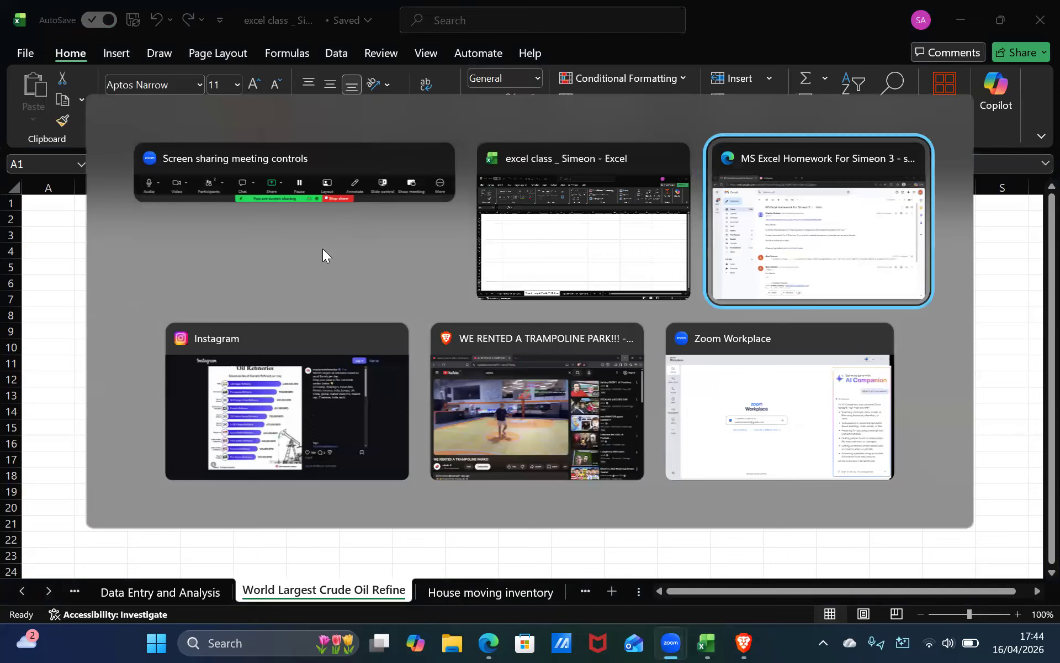
key(alt+Tab)
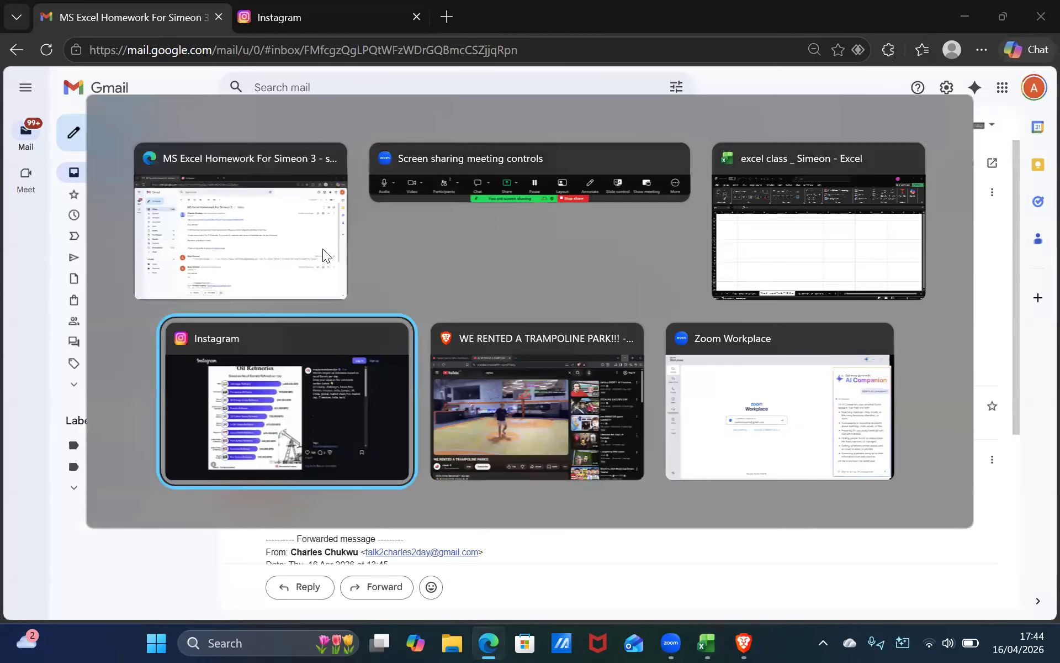
mouse_move(1004, 19)
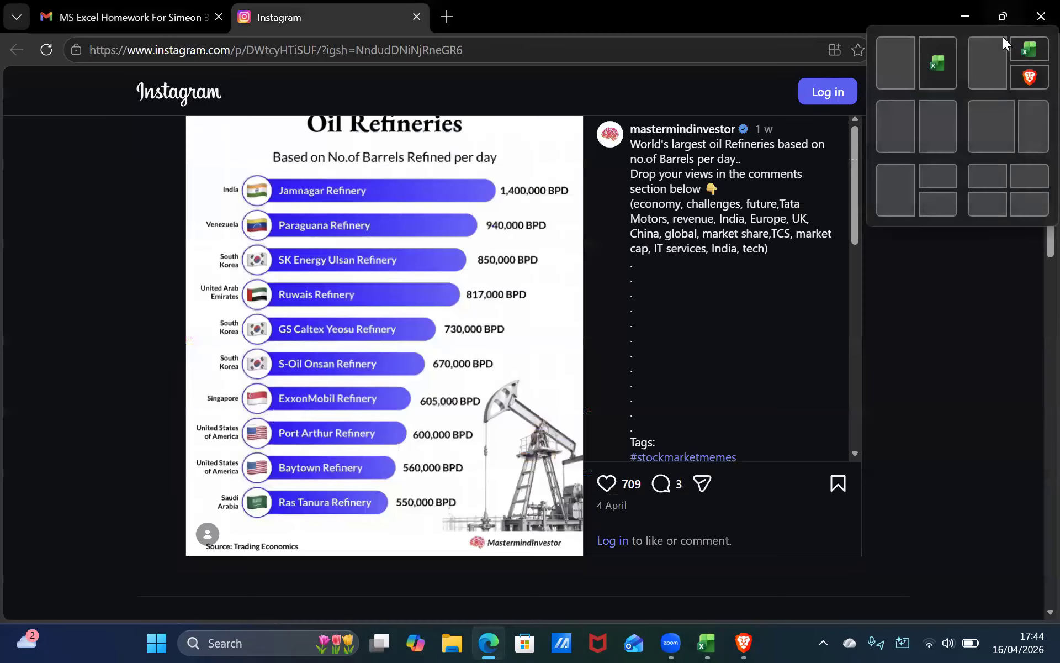
click(1018, 137)
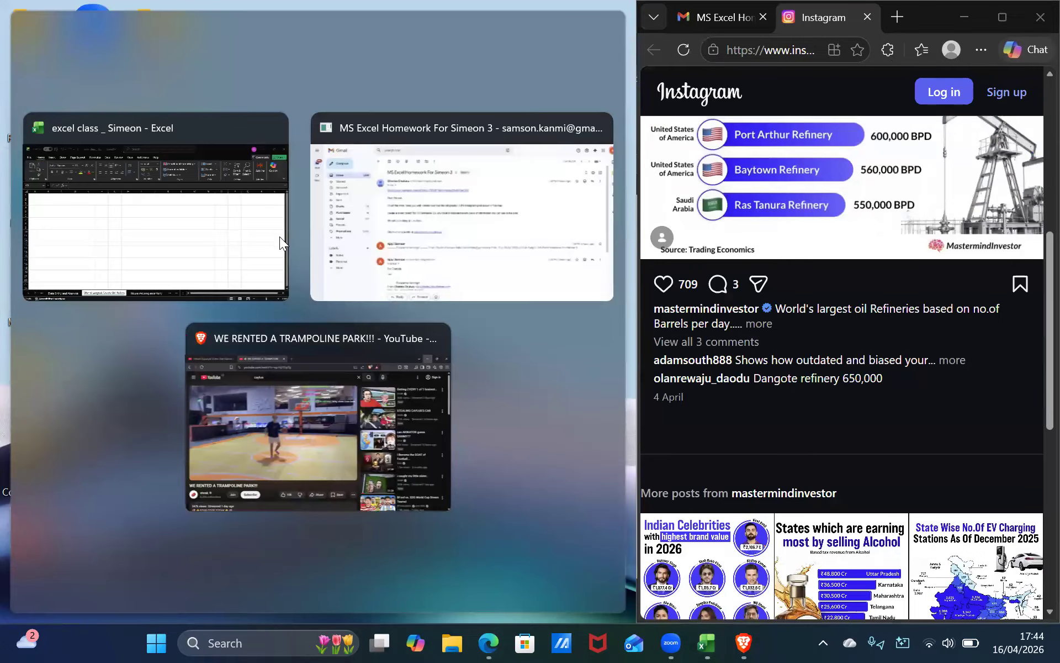
click(142, 222)
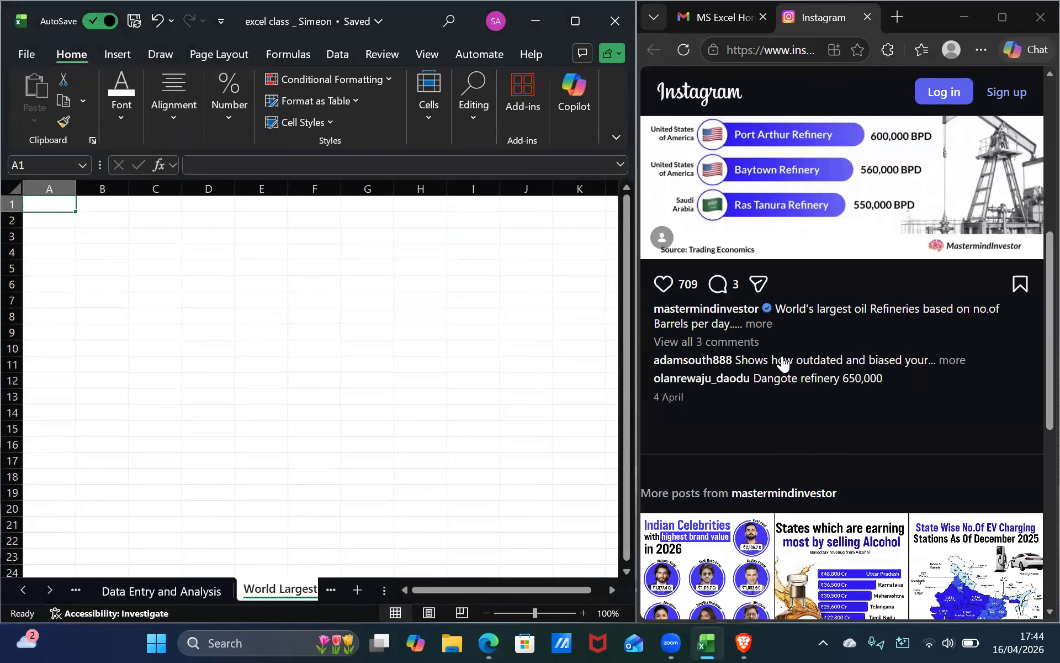
Enter the header Country in cell A1.
scroll(819, 356, up, 6)
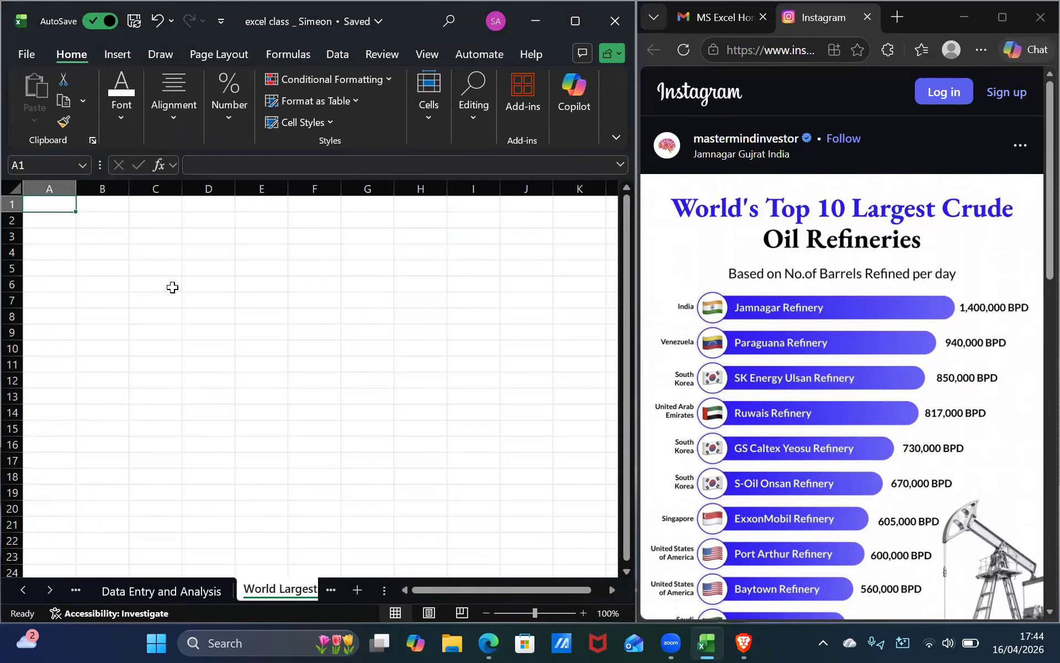
text(Country)
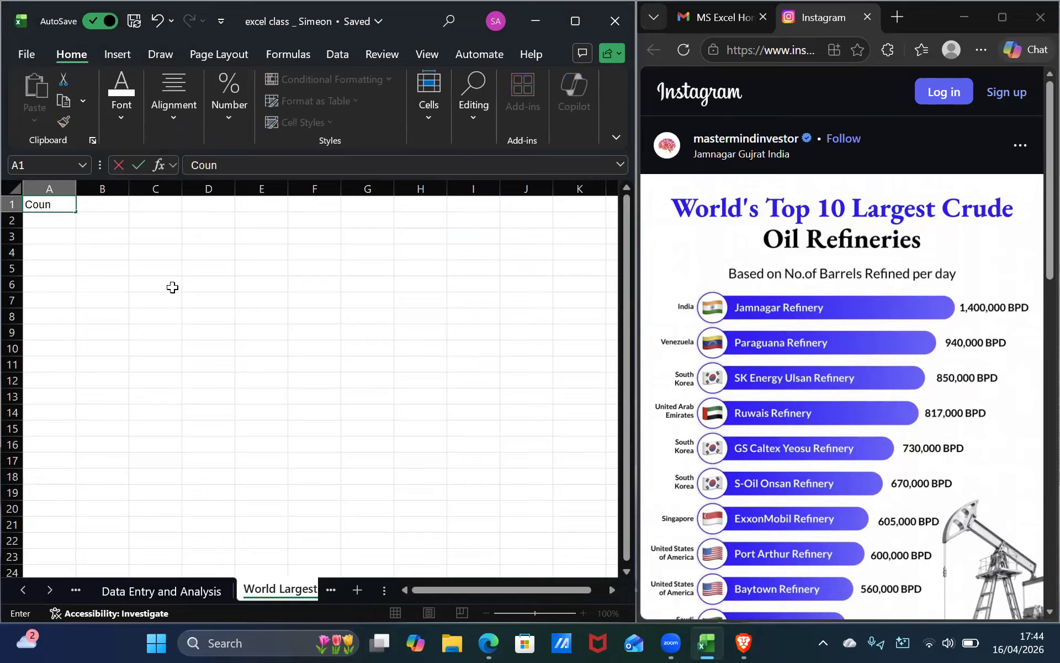
click(93, 206)
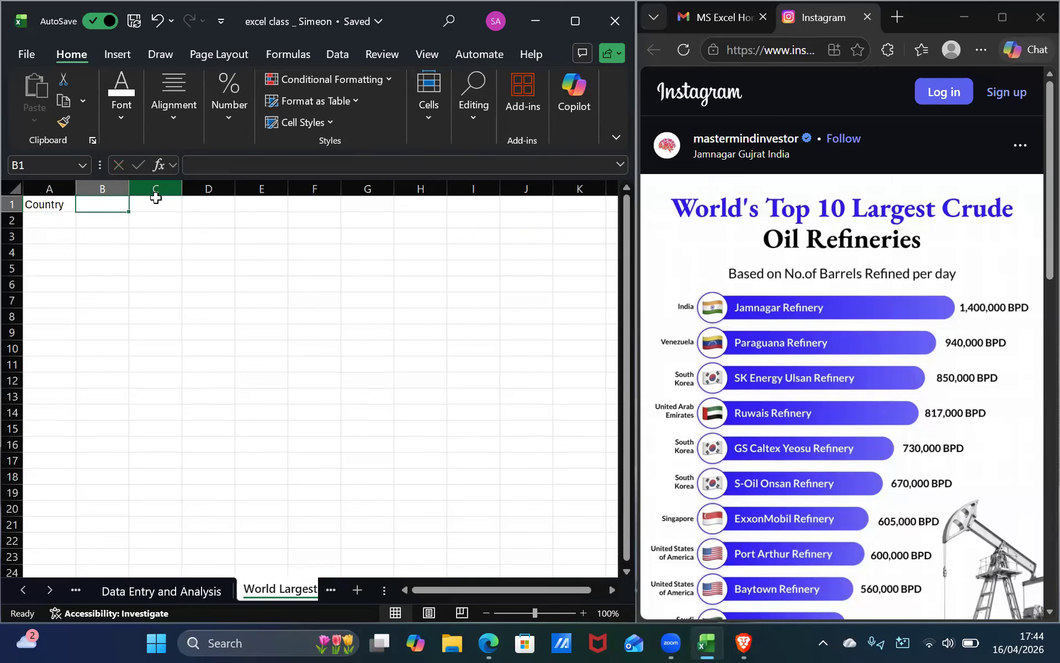
Enter India in cell A2.
click(52, 219)
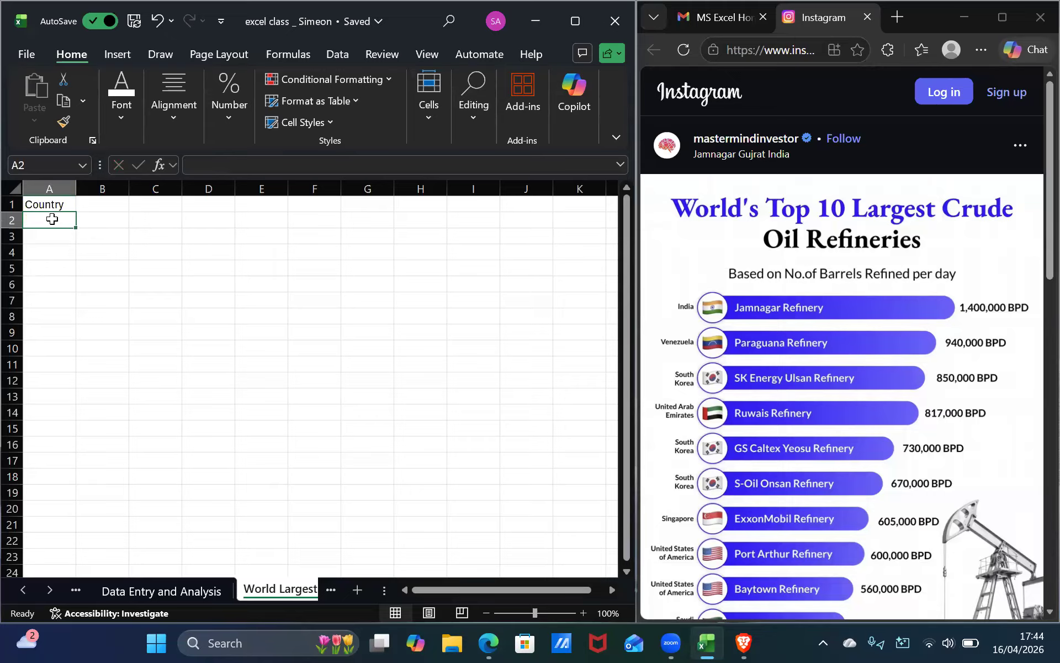
text(I)
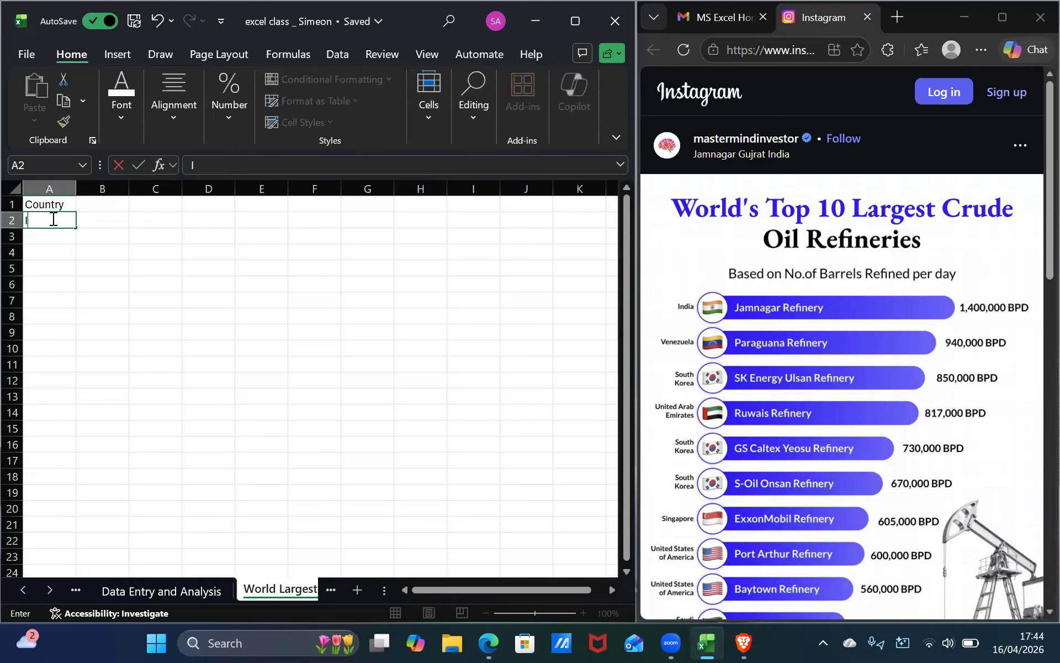
text(ndia)
key(Return)
Enter Paraguna in A3 and start an Sk entry in A4.
text(Pa)
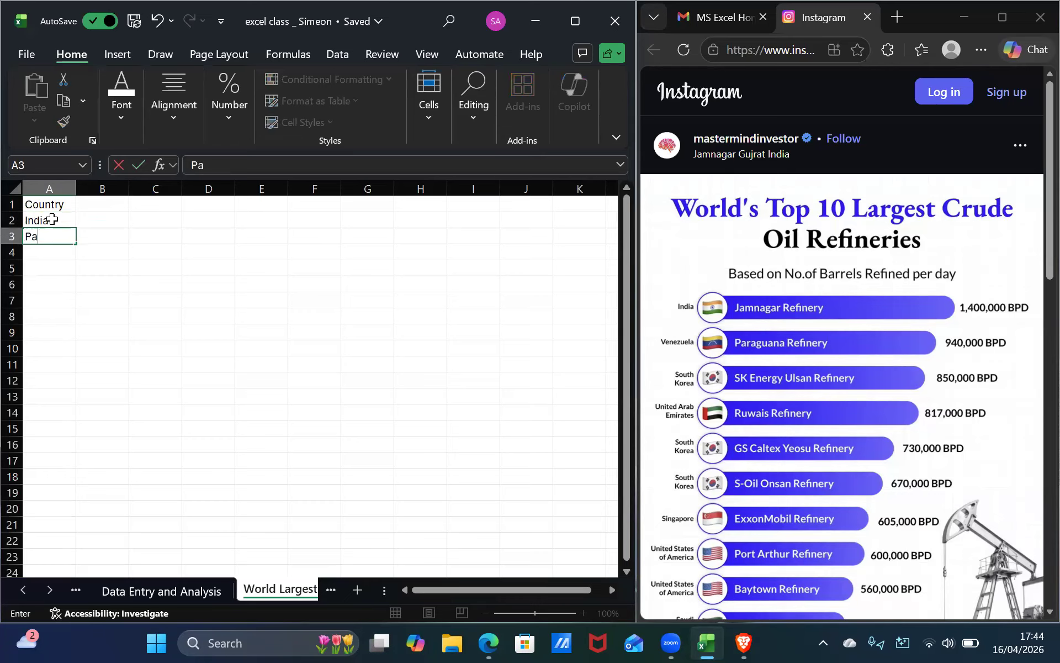
text(raguna)
key(Return)
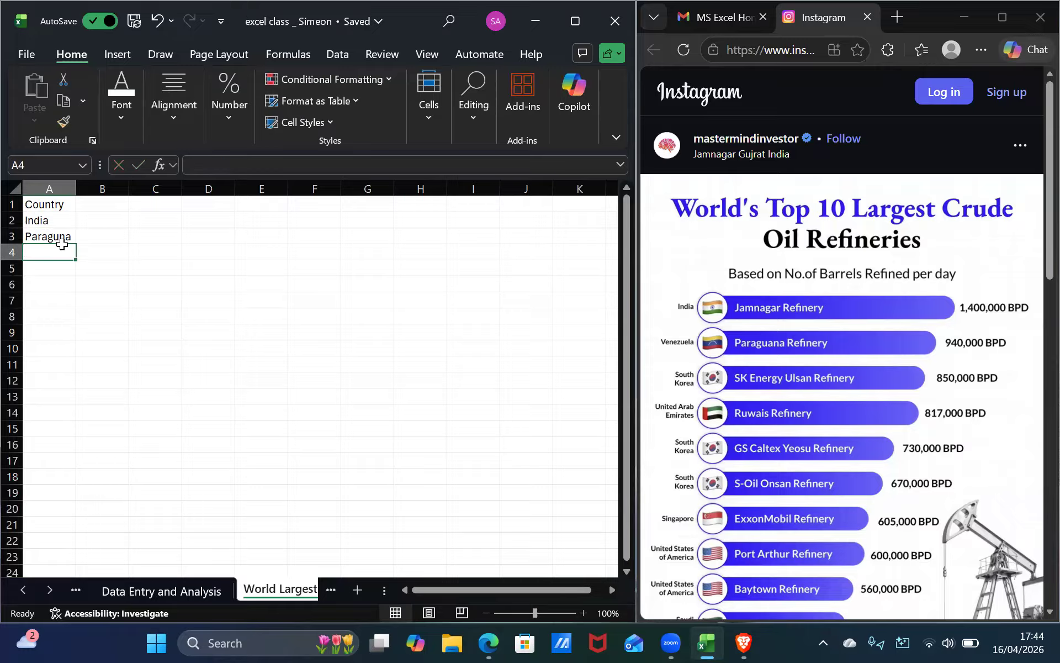
text(Sk)
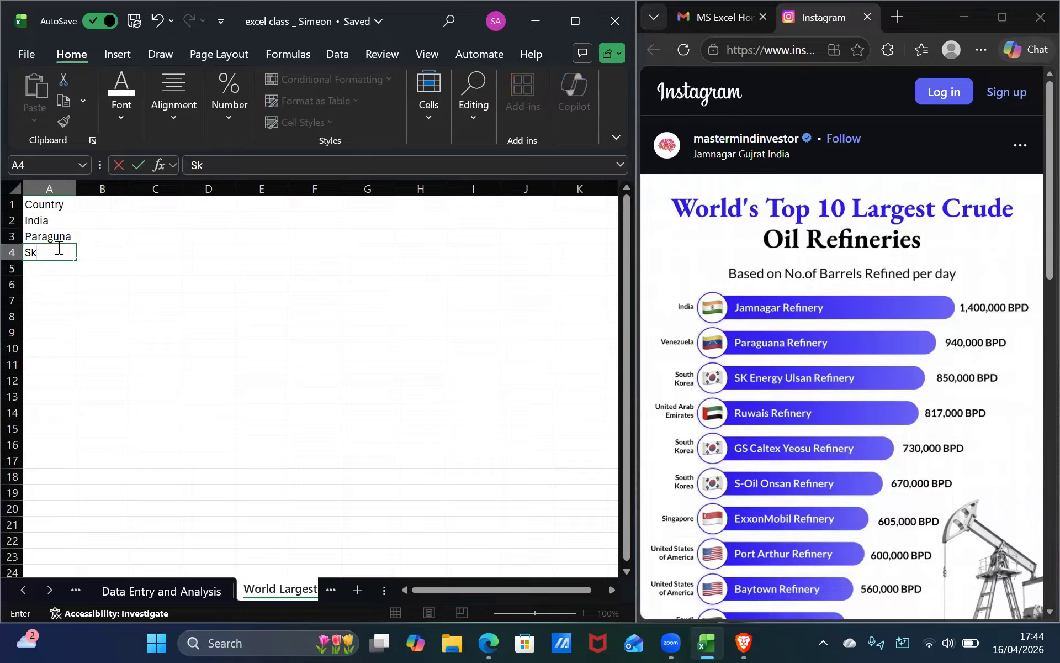
Replace the entry in A3 with Venezula.
click(50, 236)
key(BackSpace)
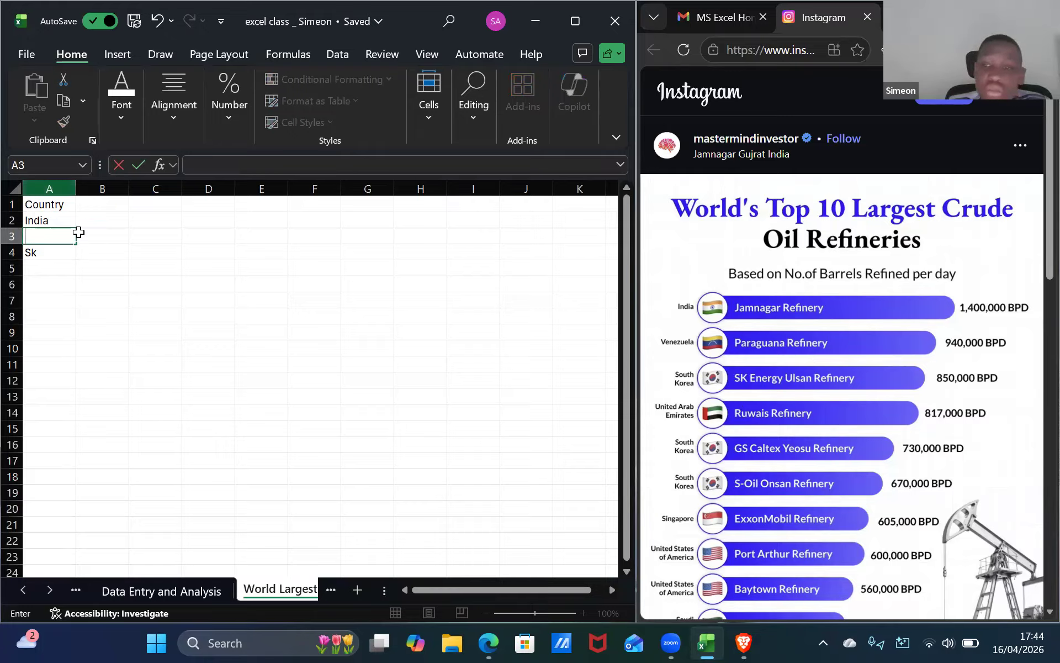
text(Ve)
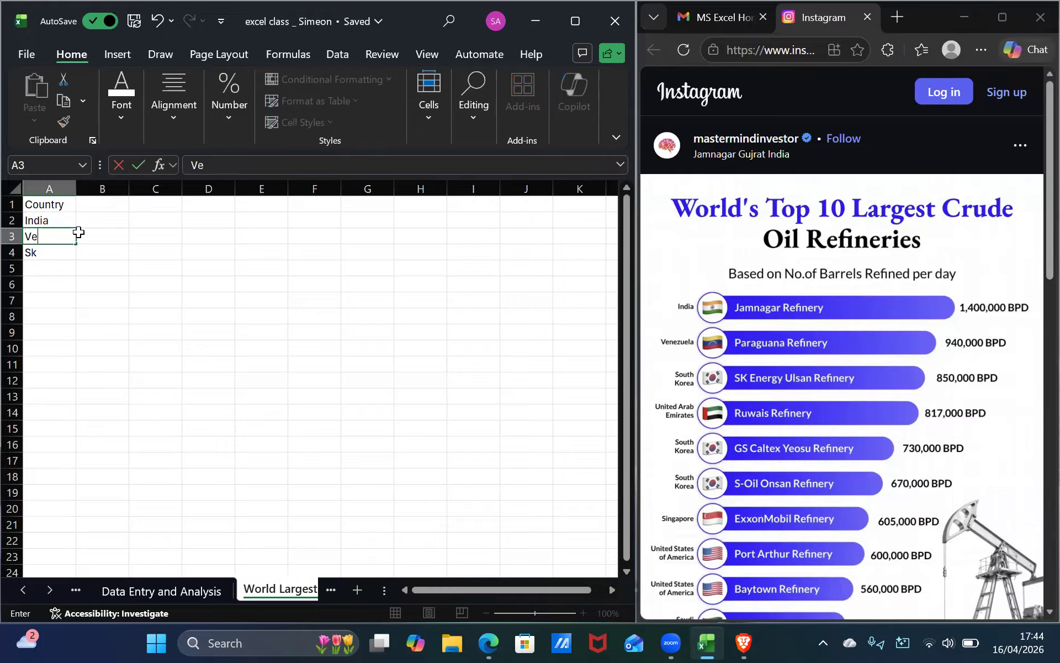
text(nezula)
key(Return)
Replace the entry in A4 with South Korea.
key(BackSpace)
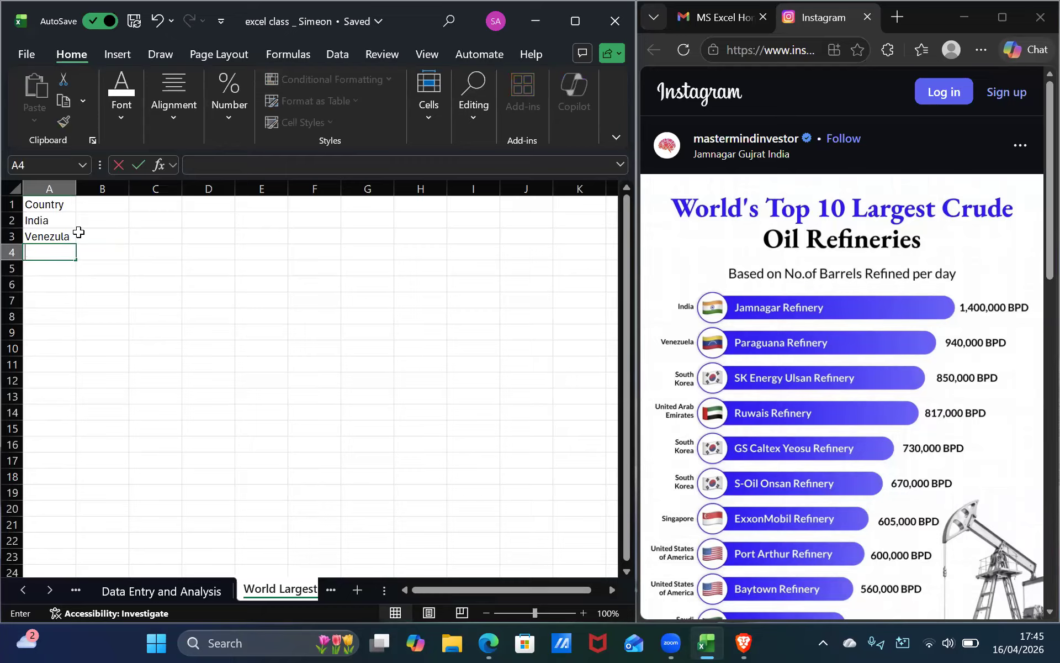
text(S)
key(BackSpace)
text(South Koria)
key(BackSpace)
key(BackSpace)
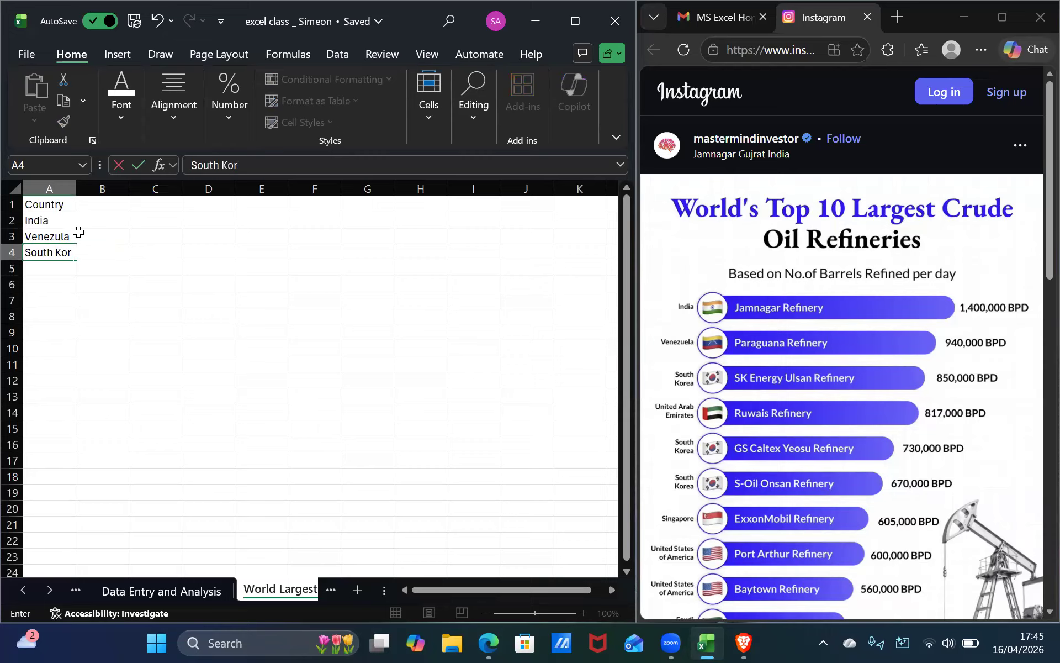
text(ea)
Widen column A so the country names fit.
click(66, 188)
double_click(76, 189)
click(61, 278)
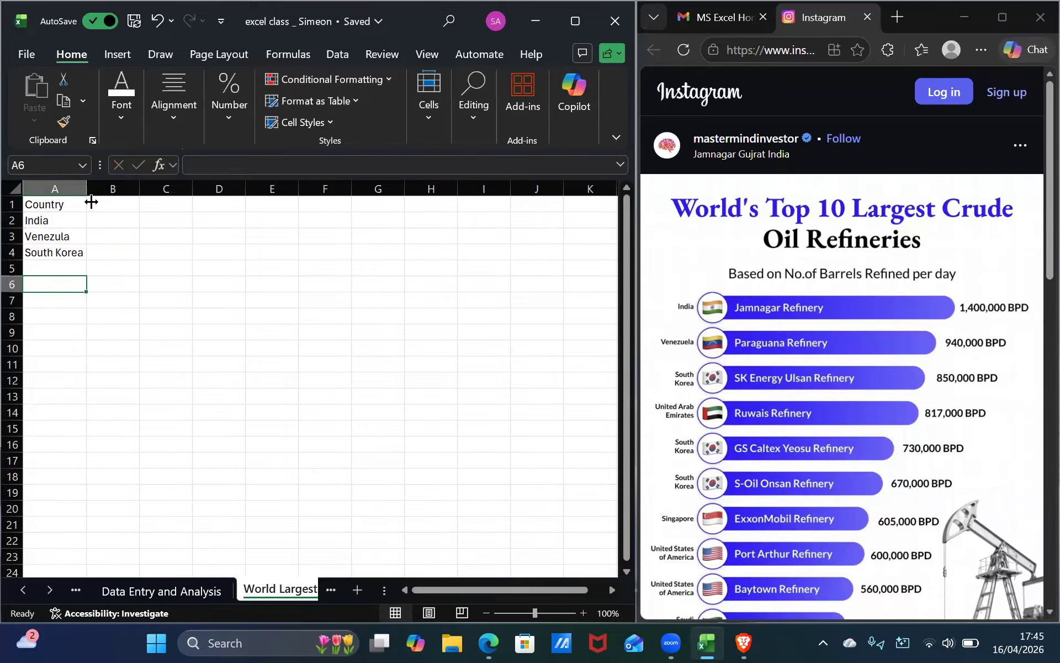
drag(87, 188, 123, 191)
Enter United Arab in cell A5.
click(61, 265)
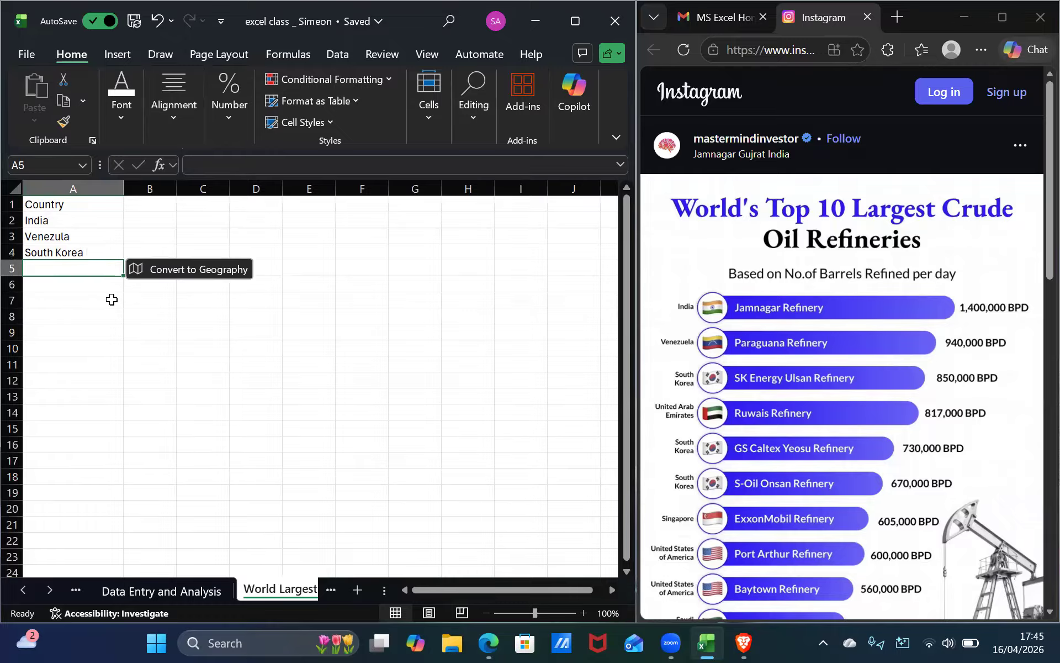
text(U)
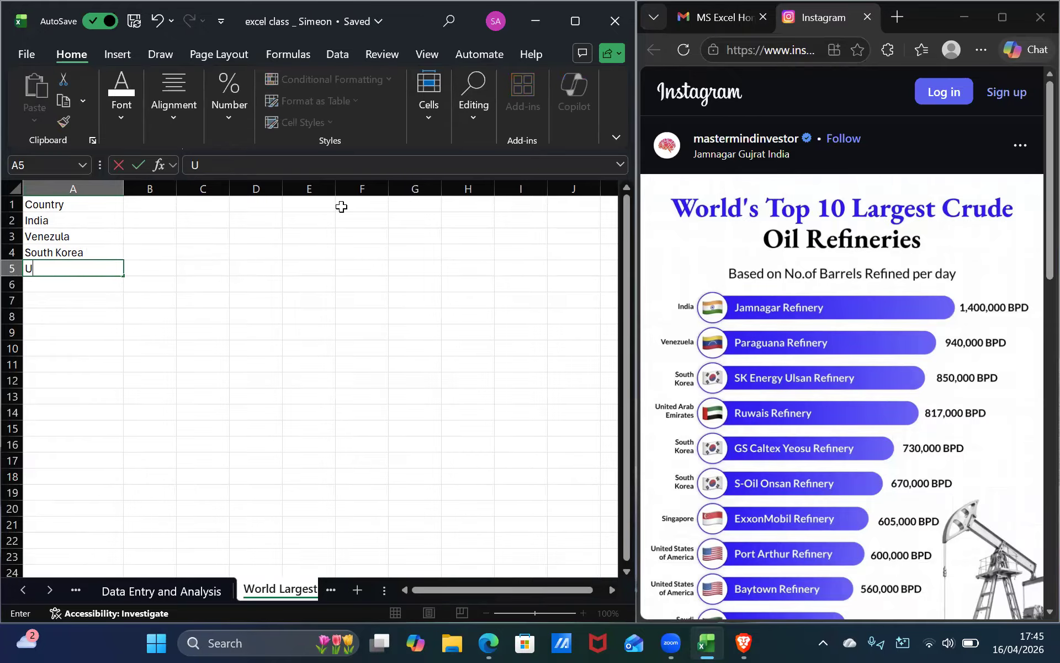
text(nited Arab)
Make the Country header in A1 bold and italic.
click(76, 205)
click(121, 104)
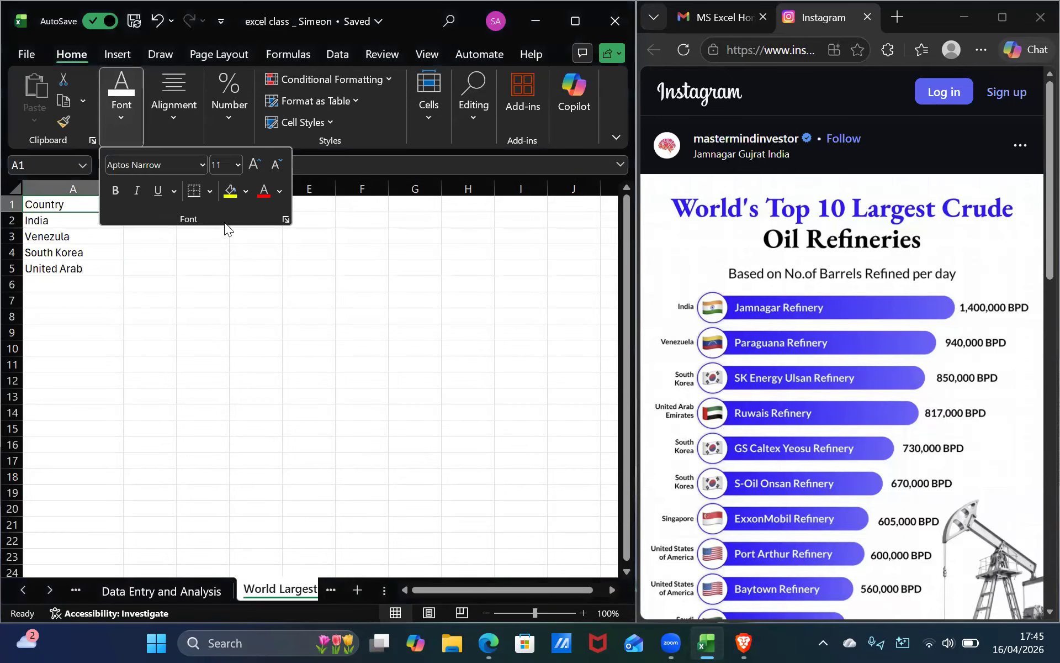
click(116, 191)
click(136, 192)
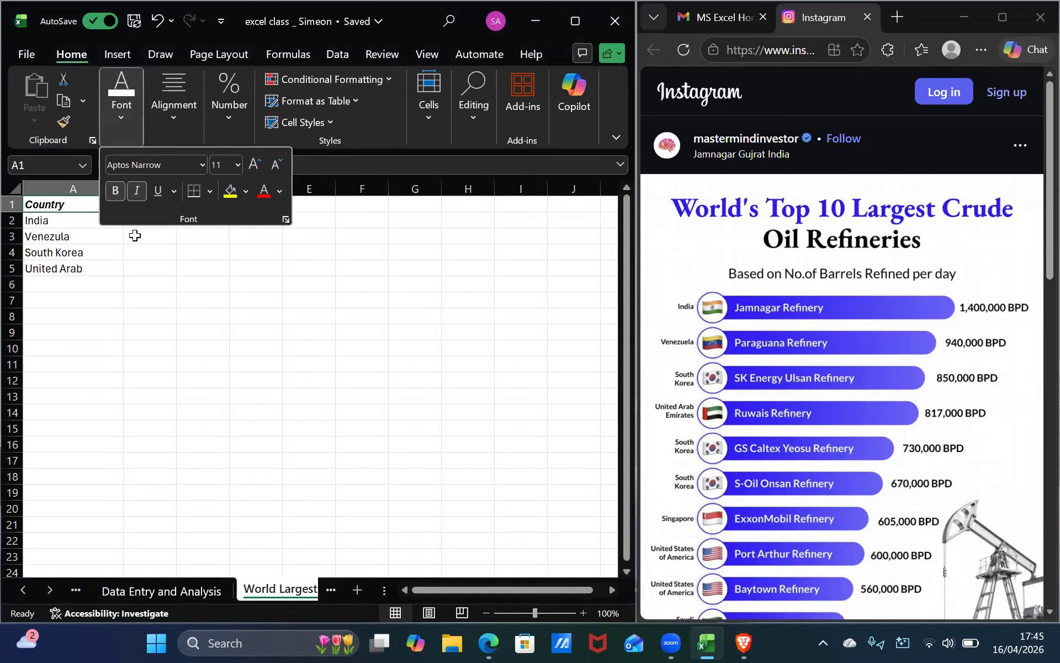
click(135, 235)
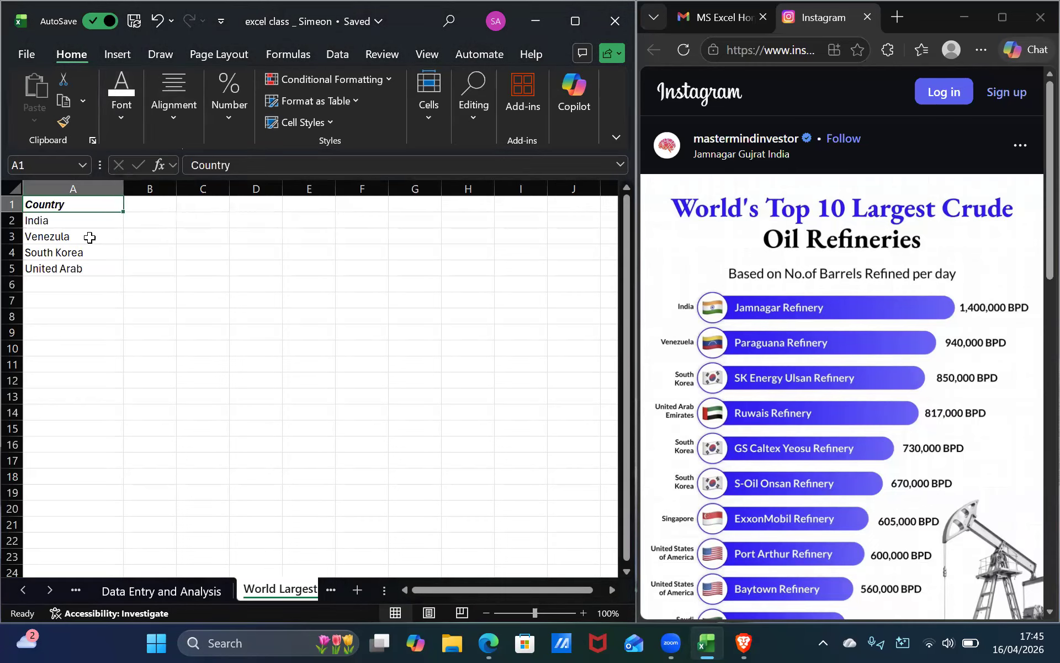
Complete A5 as United Arab Emirates and autofit column A.
click(88, 269)
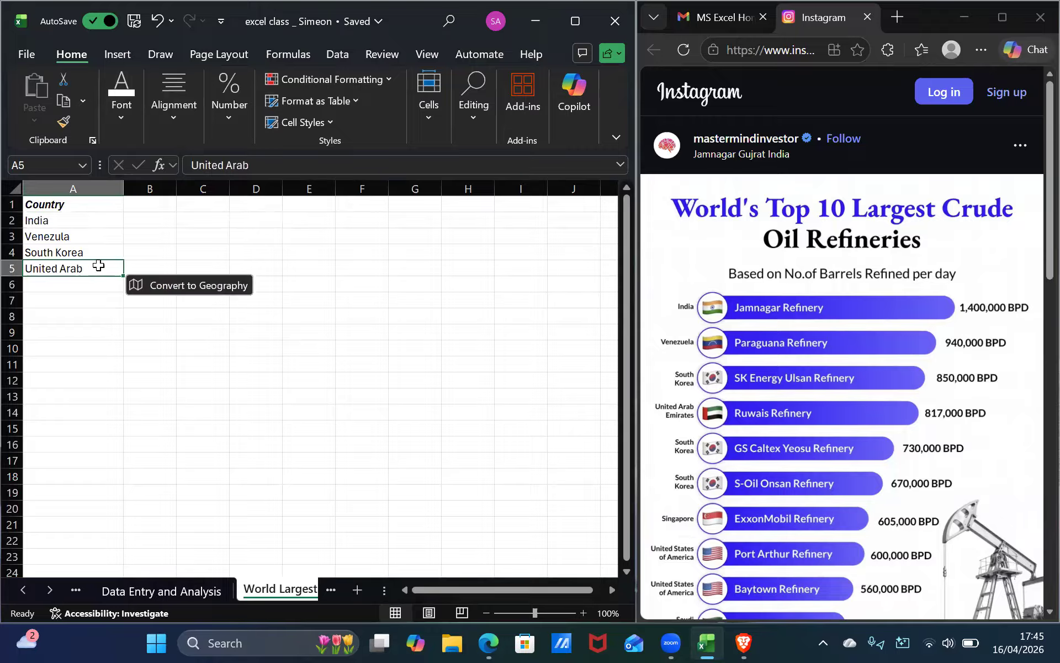
double_click(118, 268)
text(Em)
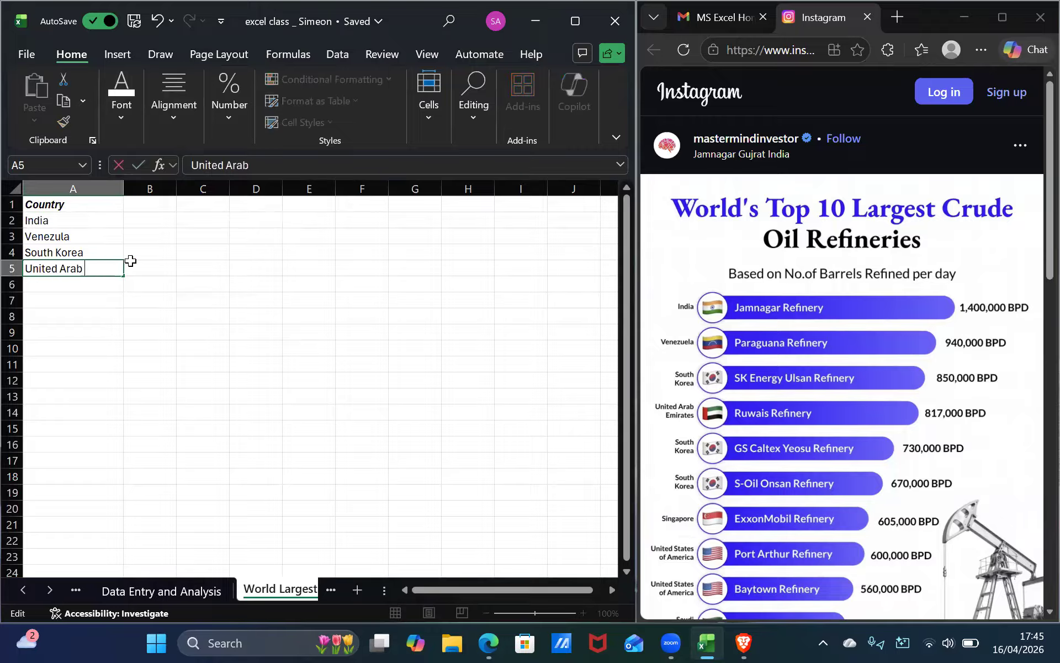
text(irates)
double_click(123, 188)
Enter South Korea in cells A6 and A7.
click(111, 283)
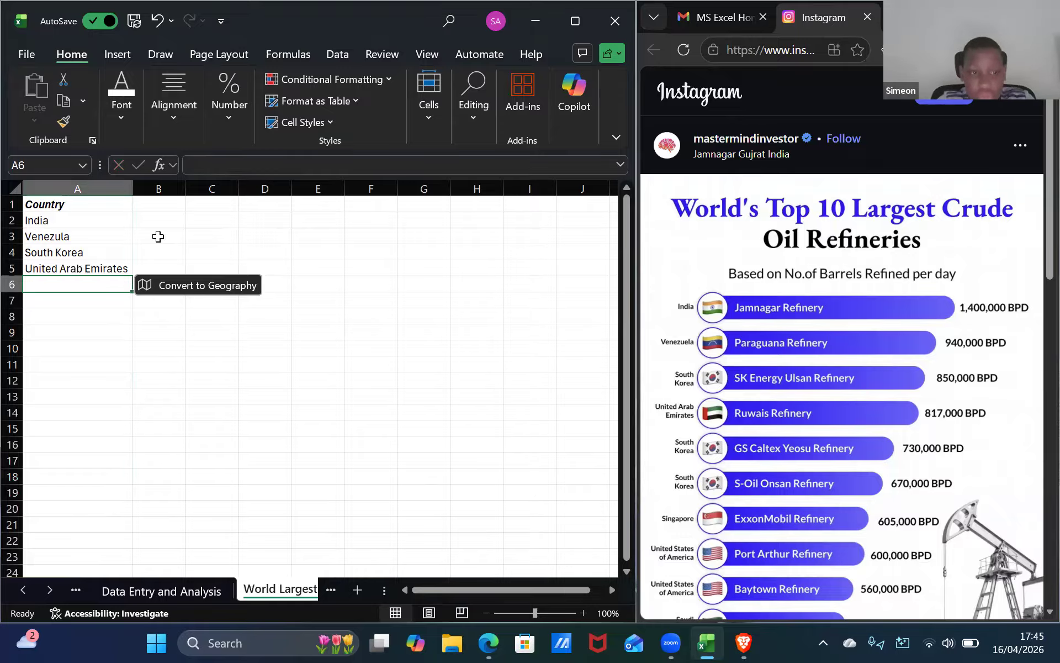
text(South)
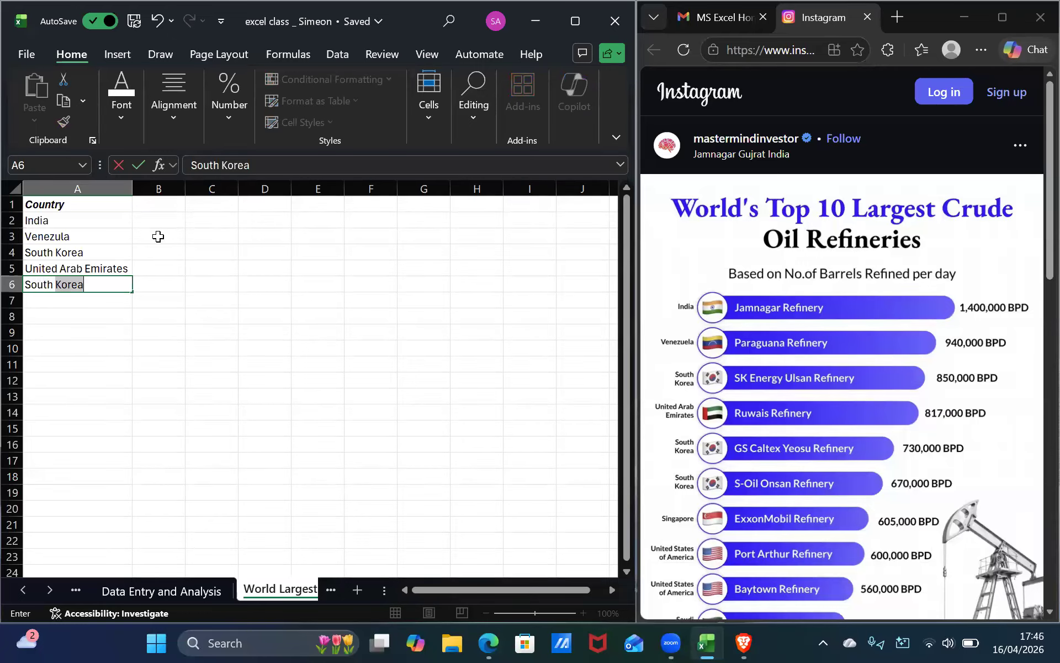
key(Return)
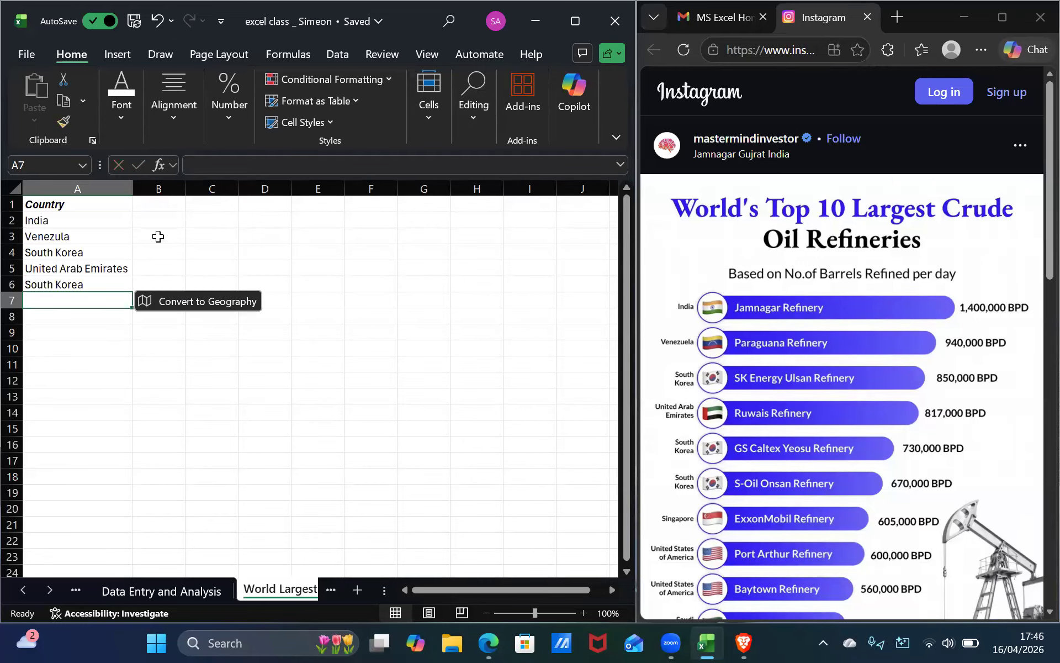
text(South Korea)
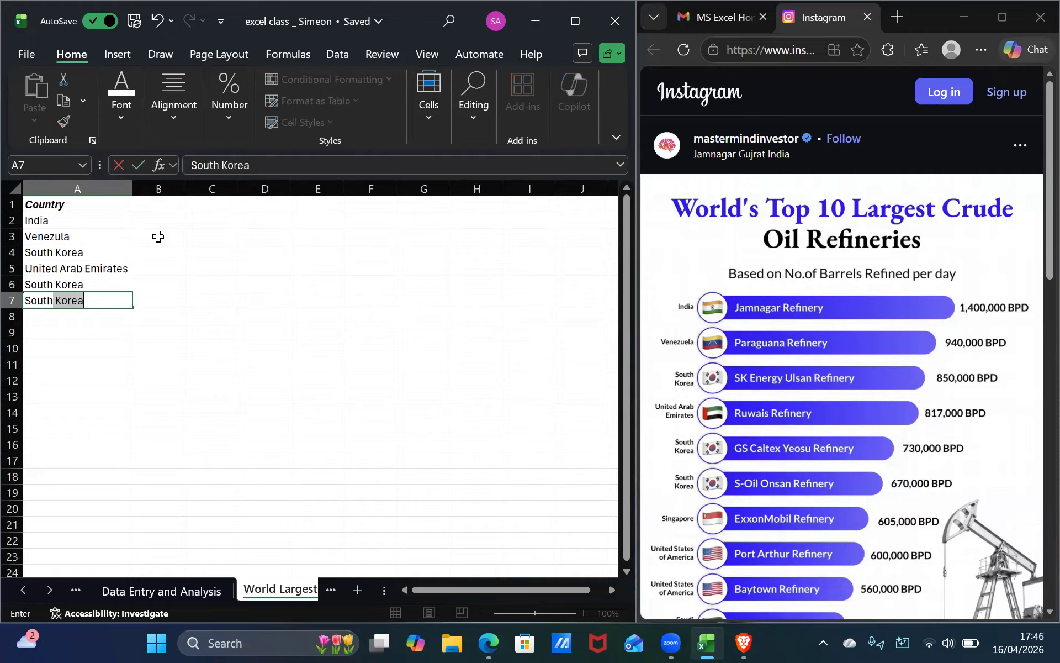
key(Return)
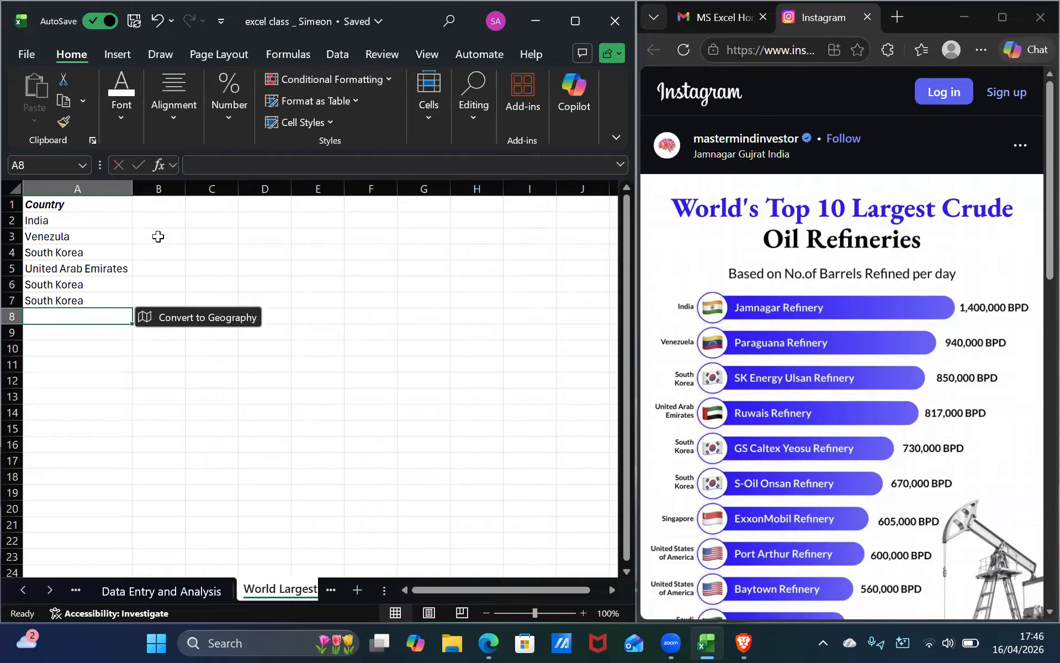
Enter Singapore in cell A8.
text(Singapore)
key(Return)
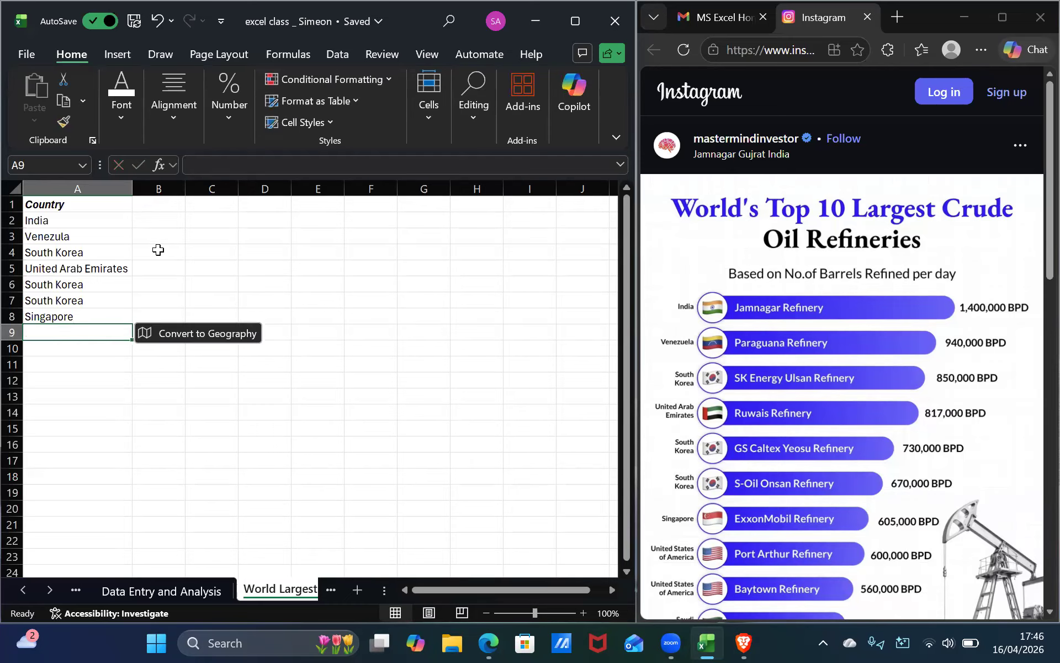
Enter United States Of America in cell A9 and autofit column A.
text(United )
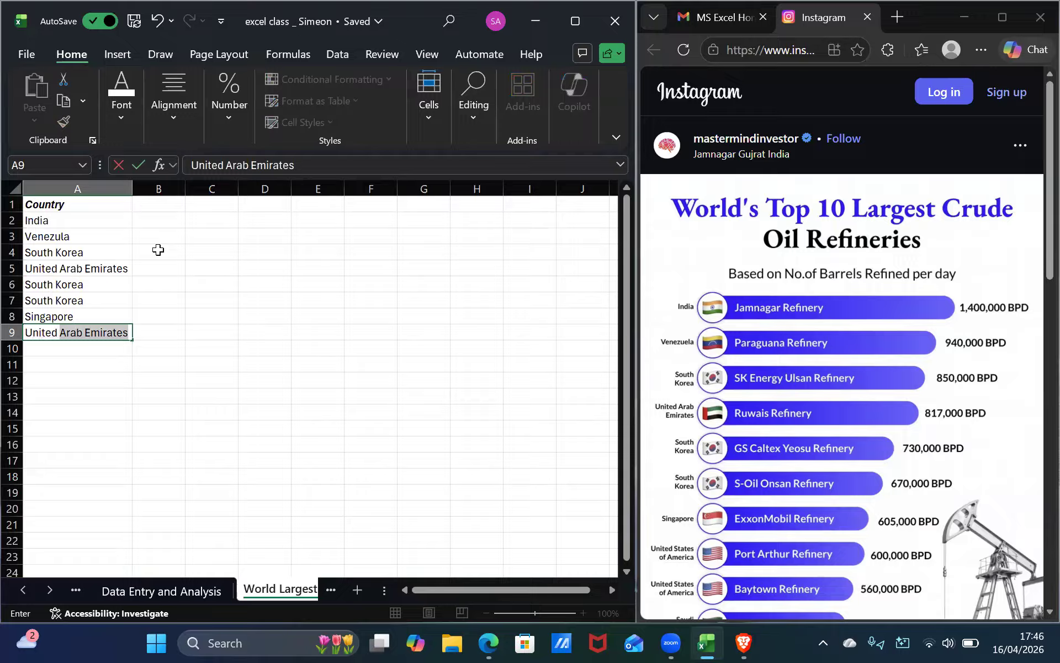
text(States)
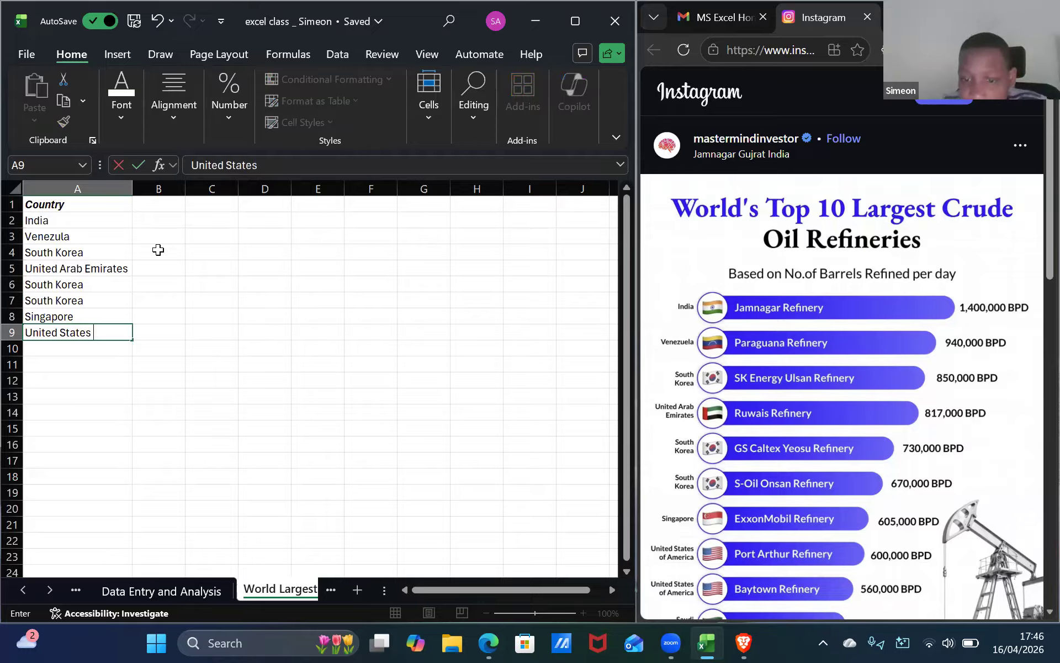
text( Of)
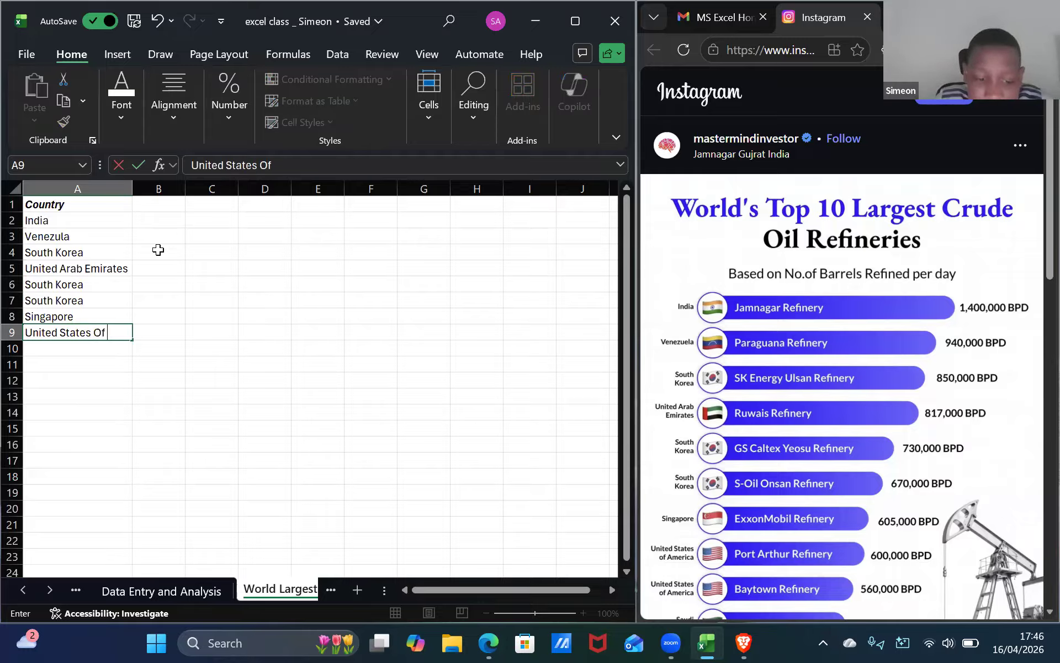
text( America)
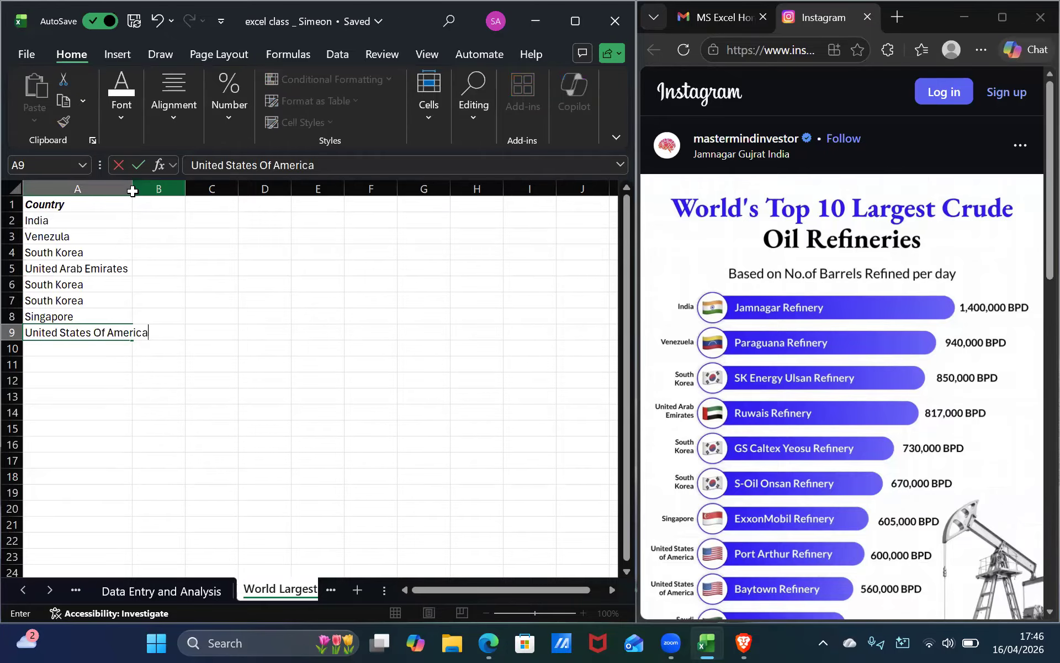
click(158, 188)
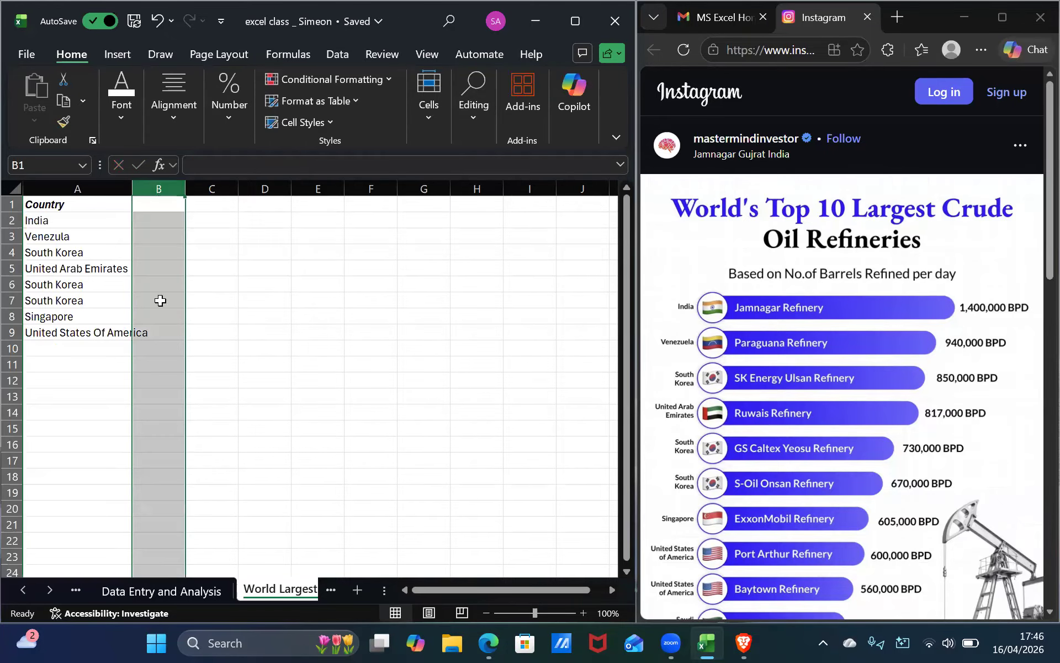
double_click(132, 188)
Enter United States Of America in cell A10.
click(94, 342)
scroll(840, 353, down, 3)
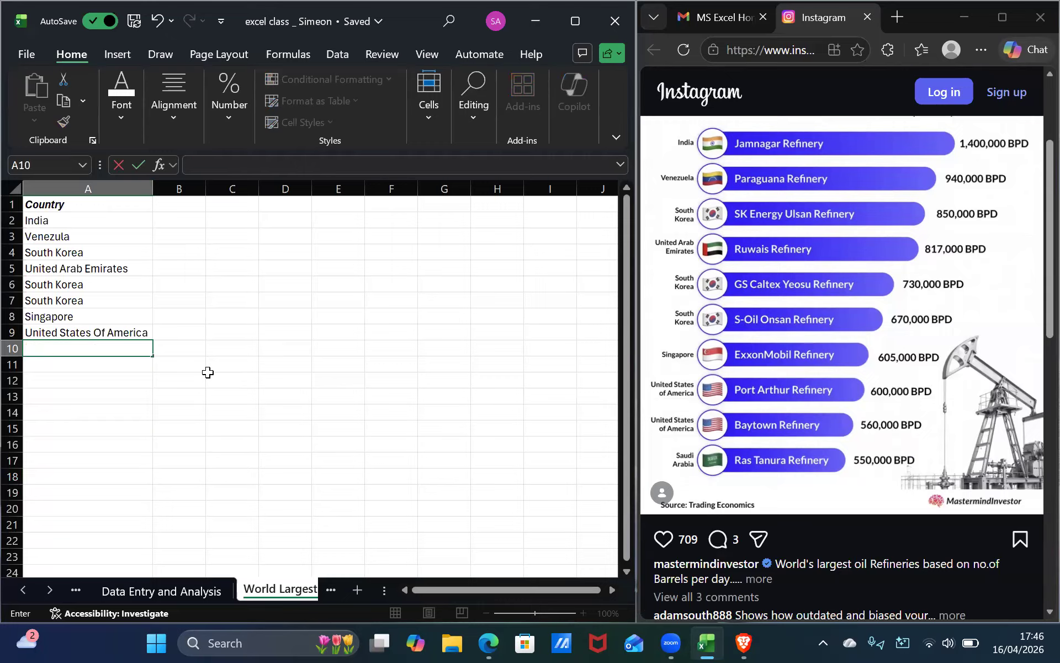
text(UNITE)
key(BackSpace)
key(BackSpace)
key(BackSpace)
key(BackSpace)
text(nited S)
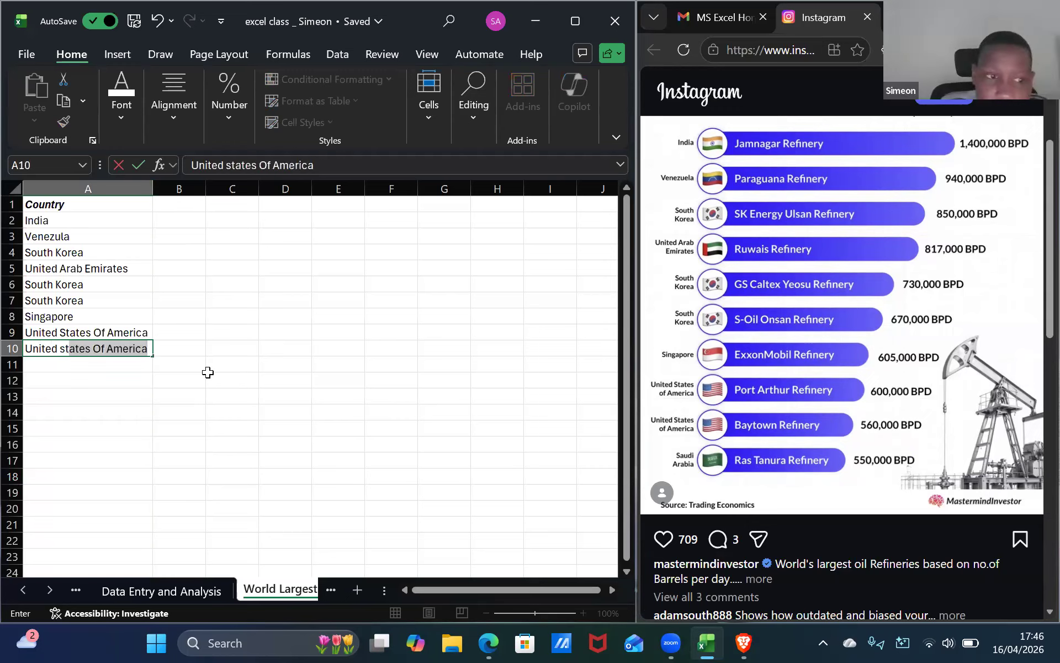
key(Return)
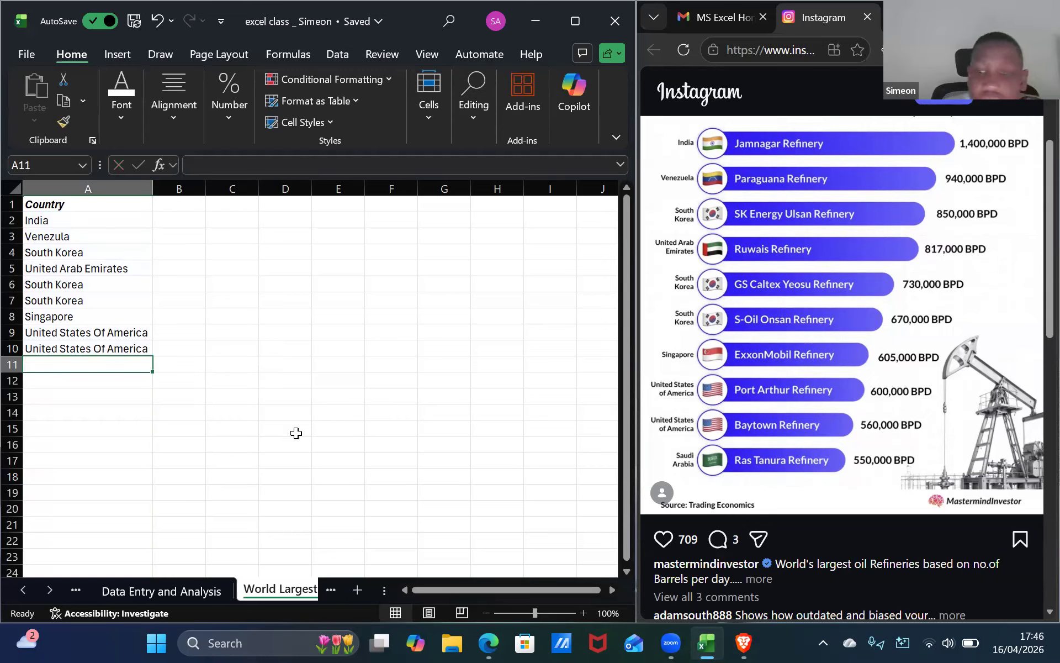
Enter Saudi Arabia in cell A11.
text(S)
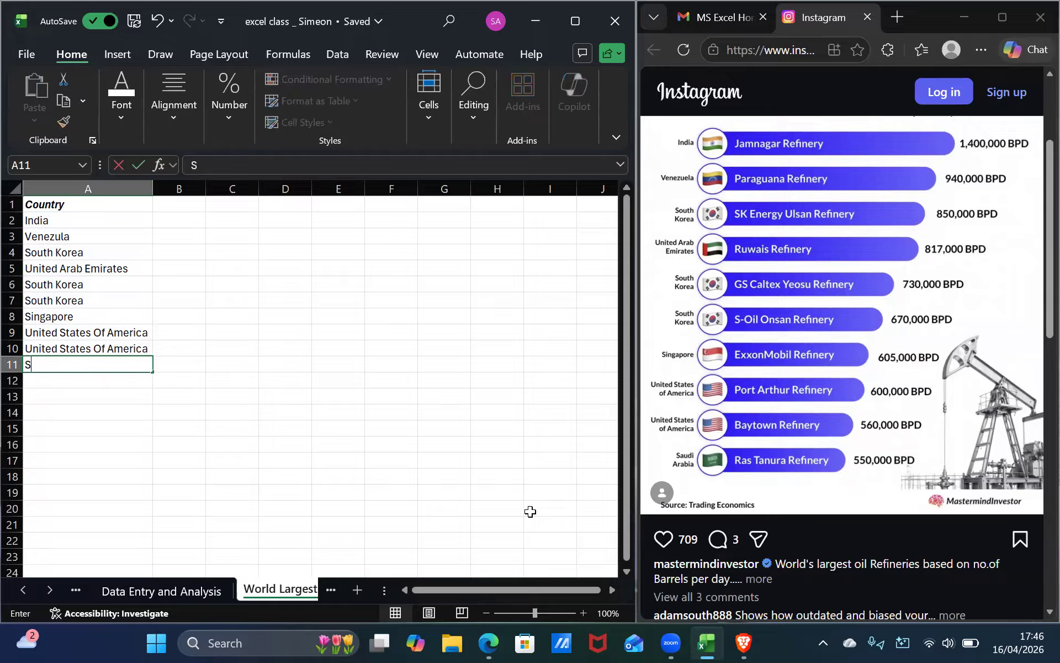
text(aud)
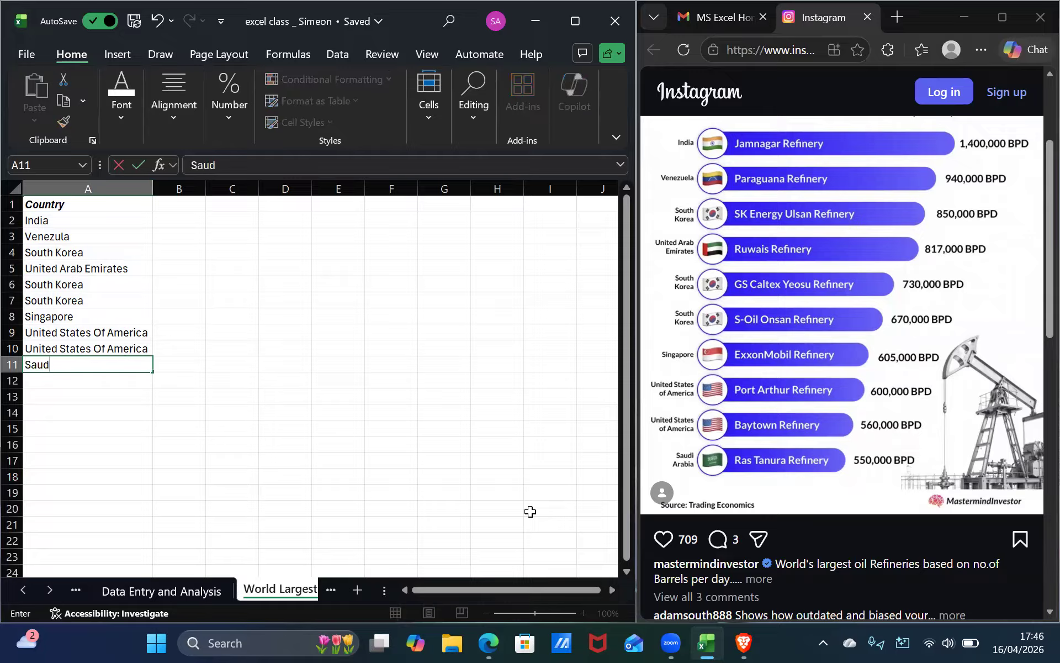
text(i Arabia)
click(183, 218)
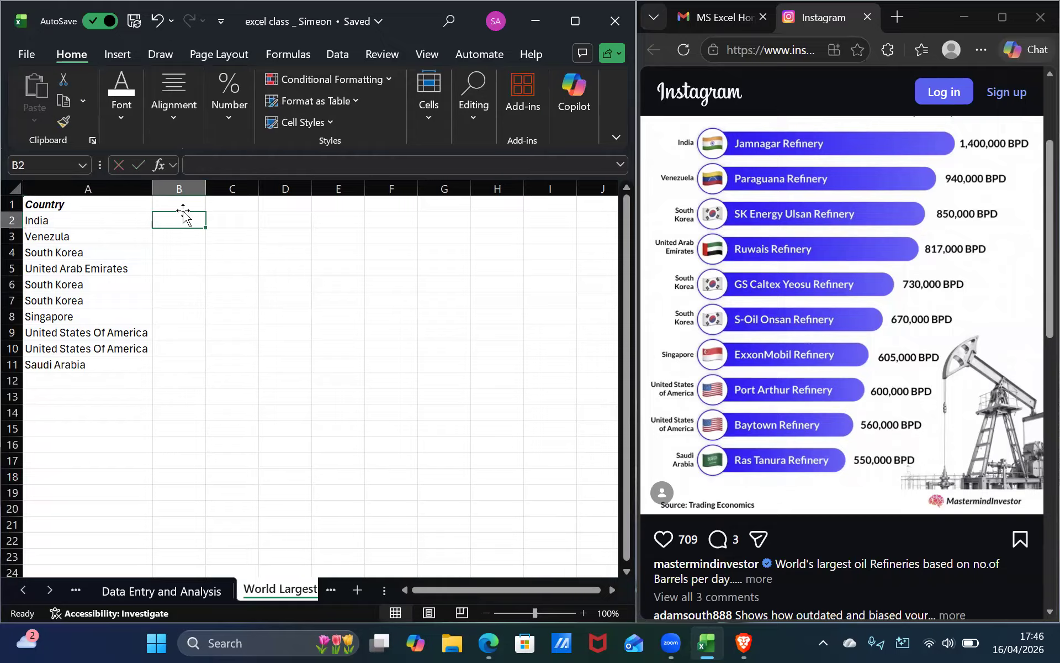
Add the header Refinery in cell B1.
click(189, 202)
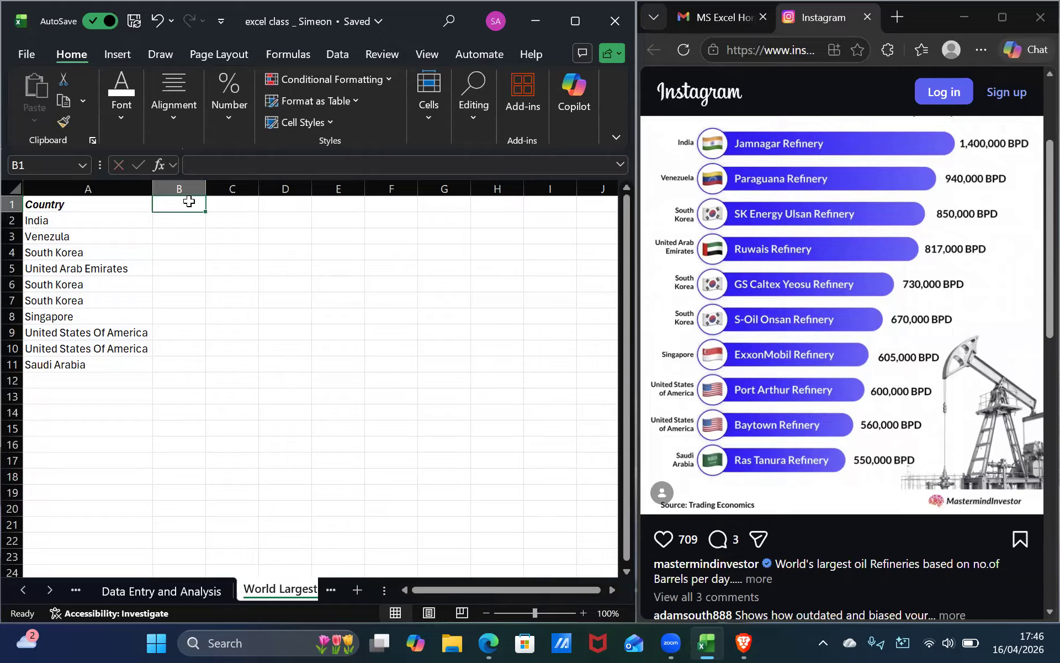
text(Ref)
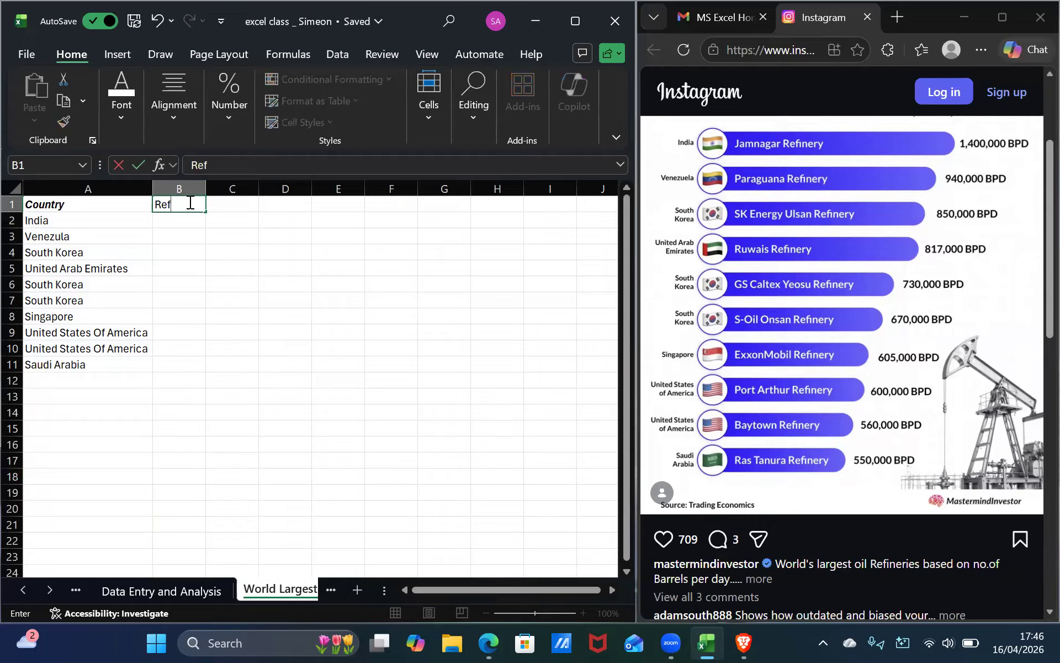
text(inery)
click(184, 220)
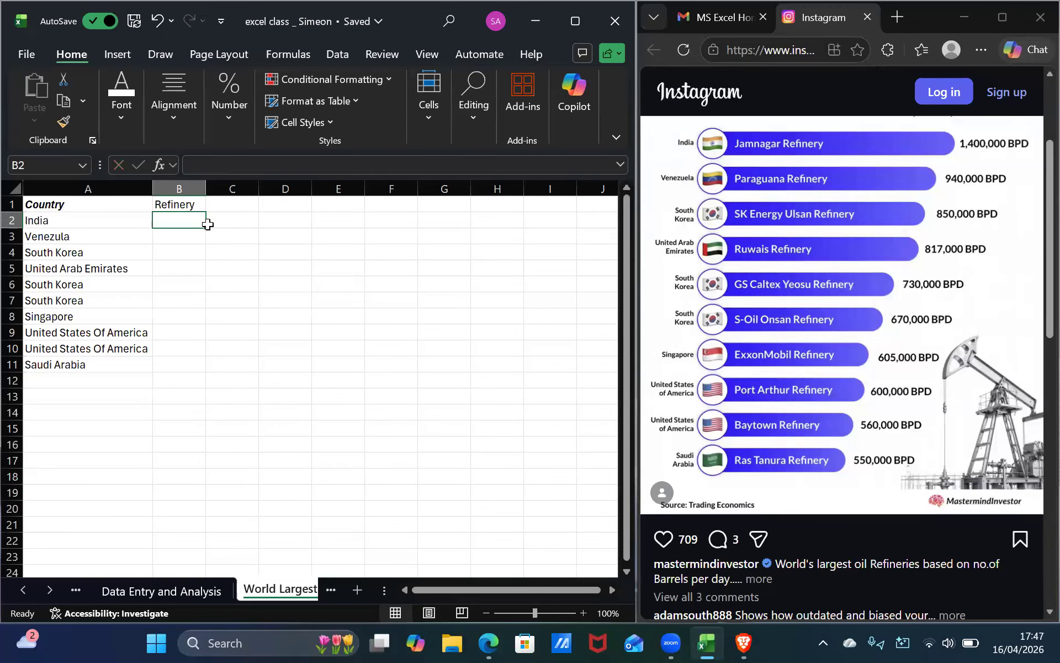
Enter Jamnagar Refinery in cell B2.
text(Jam)
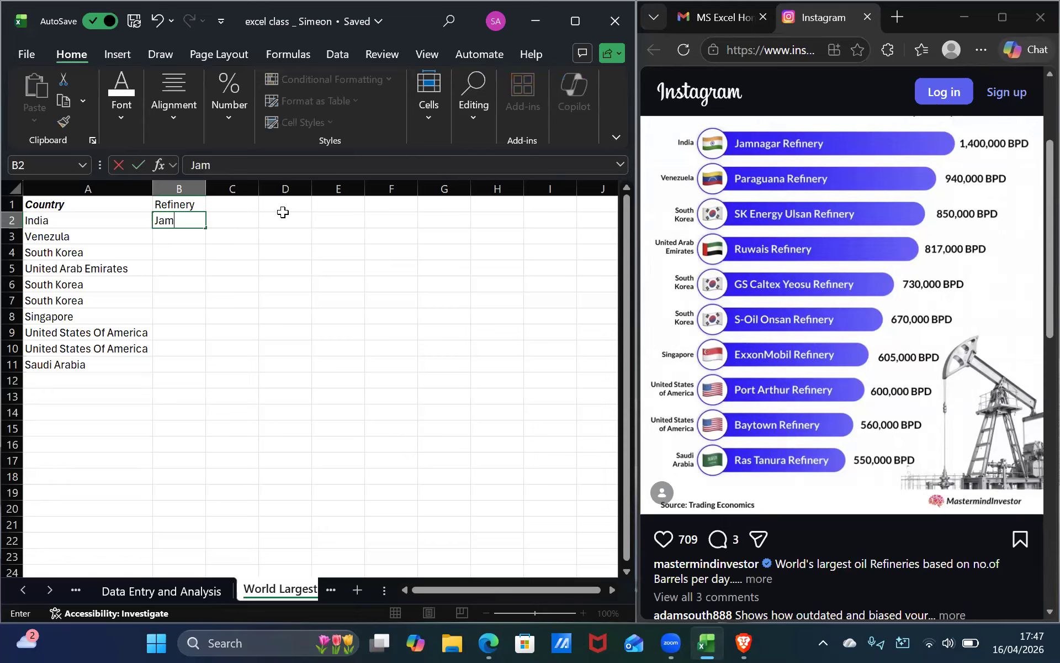
text(naga)
text(Re)
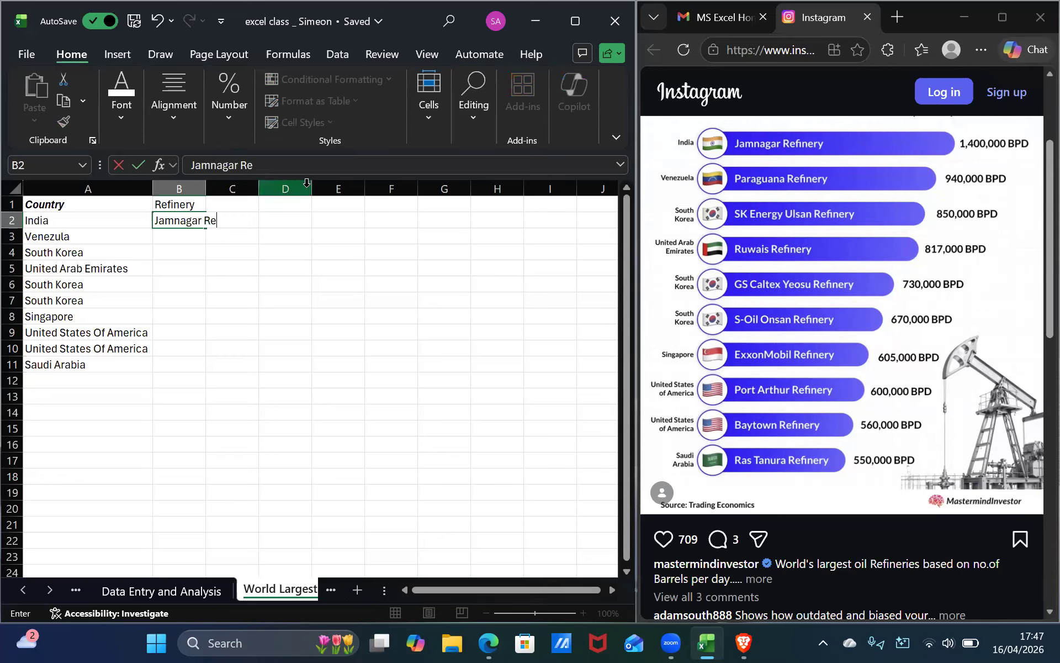
text(finery)
key(Up)
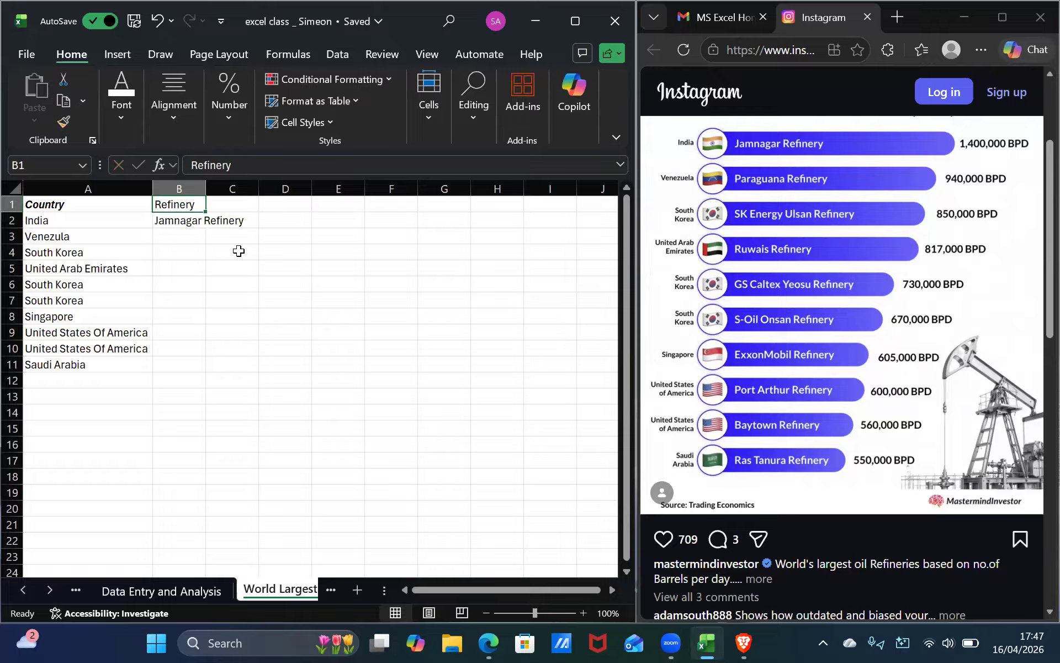
Rename the B1 header to Country's Refinery and autofit column B.
key(BackSpace)
text(Co)
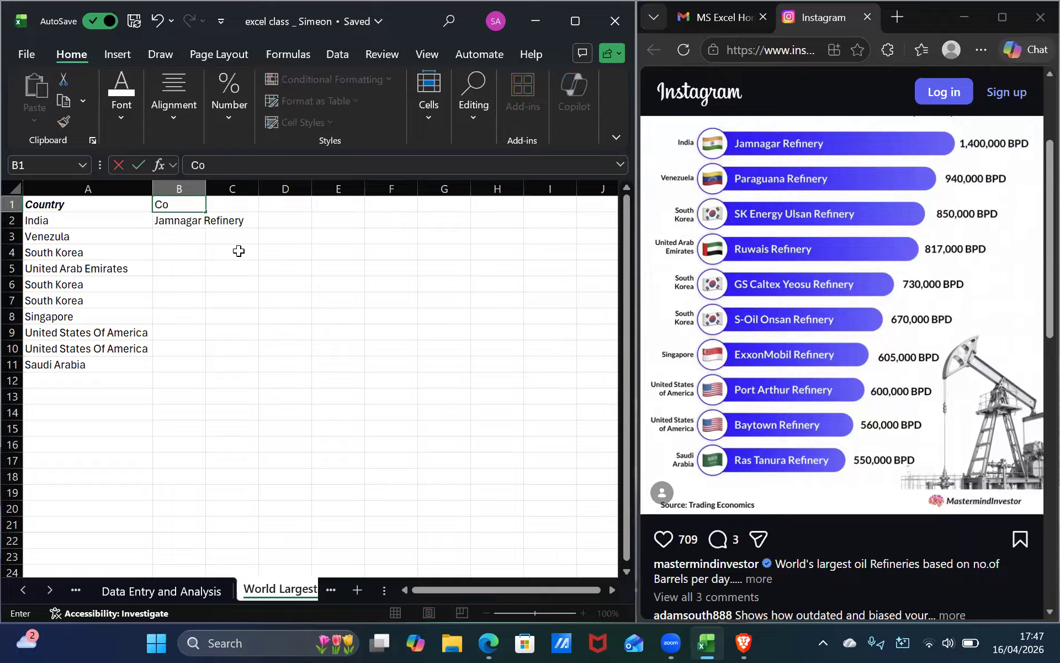
text(untry'sn)
key(BackSpace)
text(Refinery)
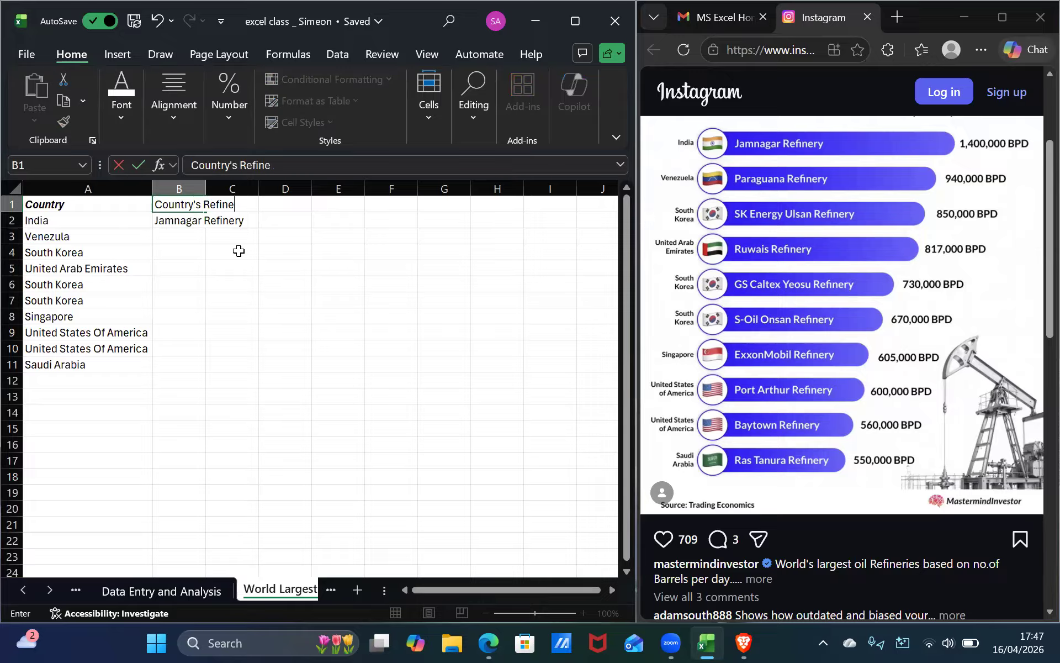
double_click(205, 188)
Copy the word Refinery from the text in cell B2.
click(214, 248)
click(230, 222)
double_click(230, 223)
drag(208, 221, 252, 222)
key(ctrl+c)
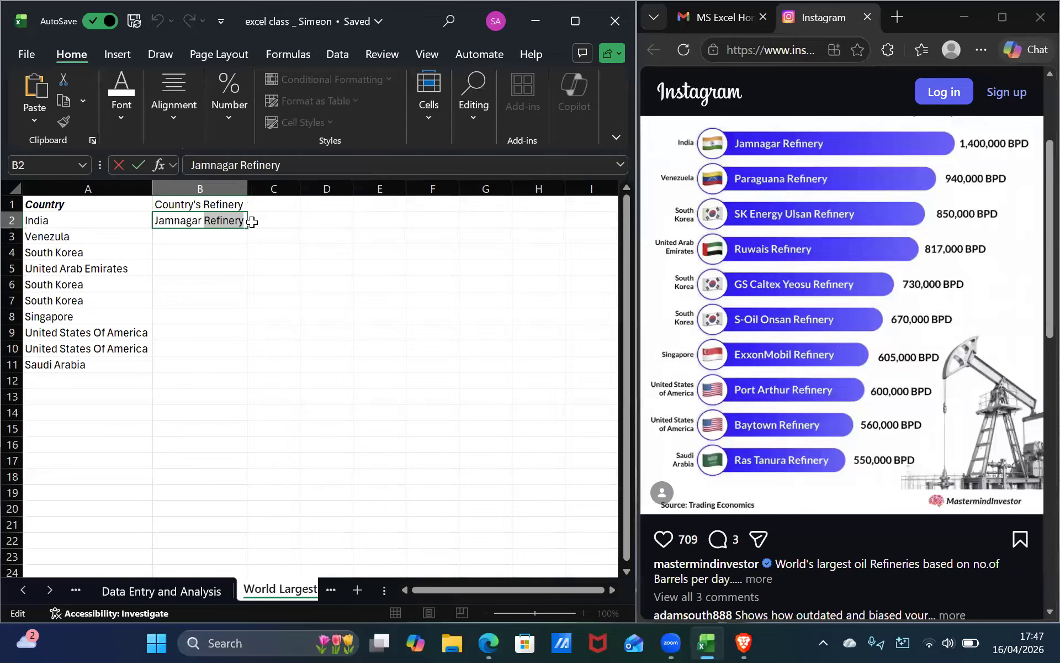
Enter Paraguana Refinery in cell B3 and widen column B slightly.
click(213, 235)
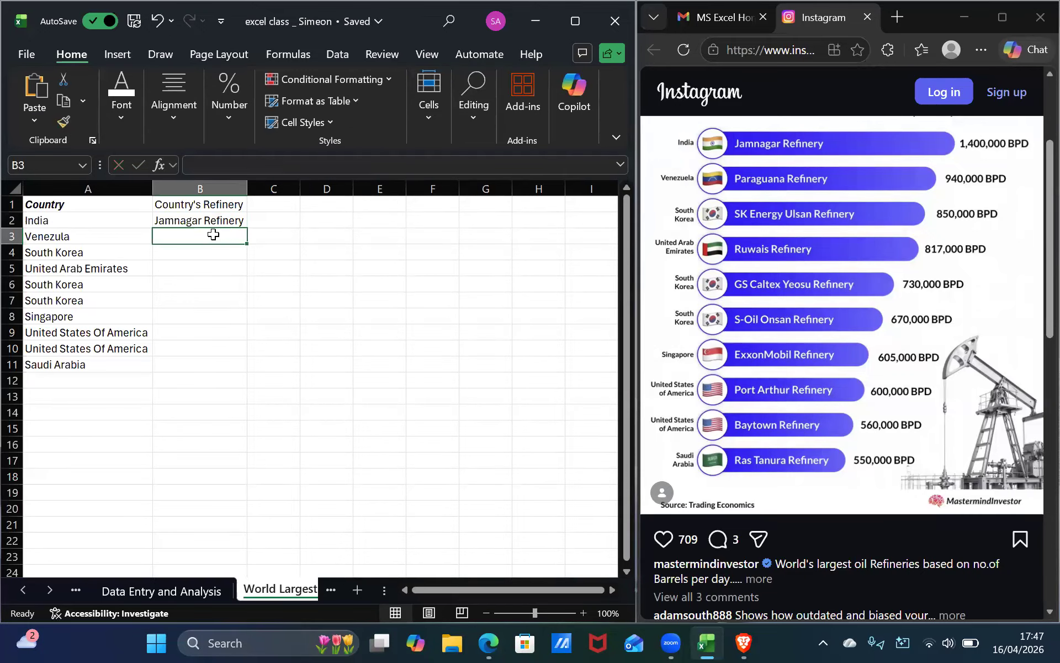
text(Par)
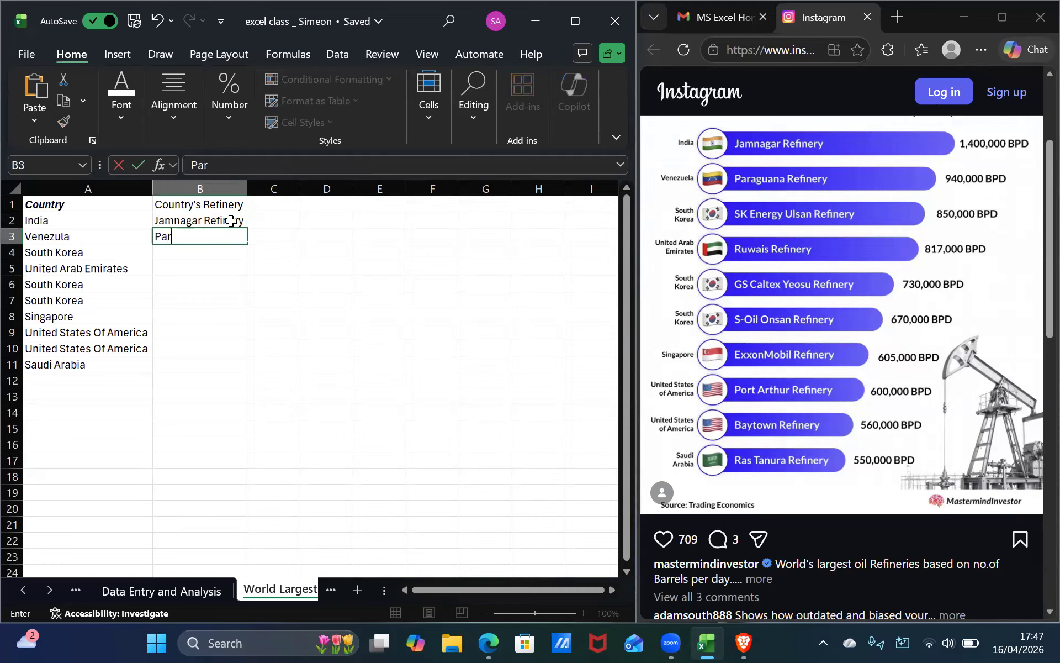
text(aguana Refinery)
key(Return)
drag(247, 189, 252, 189)
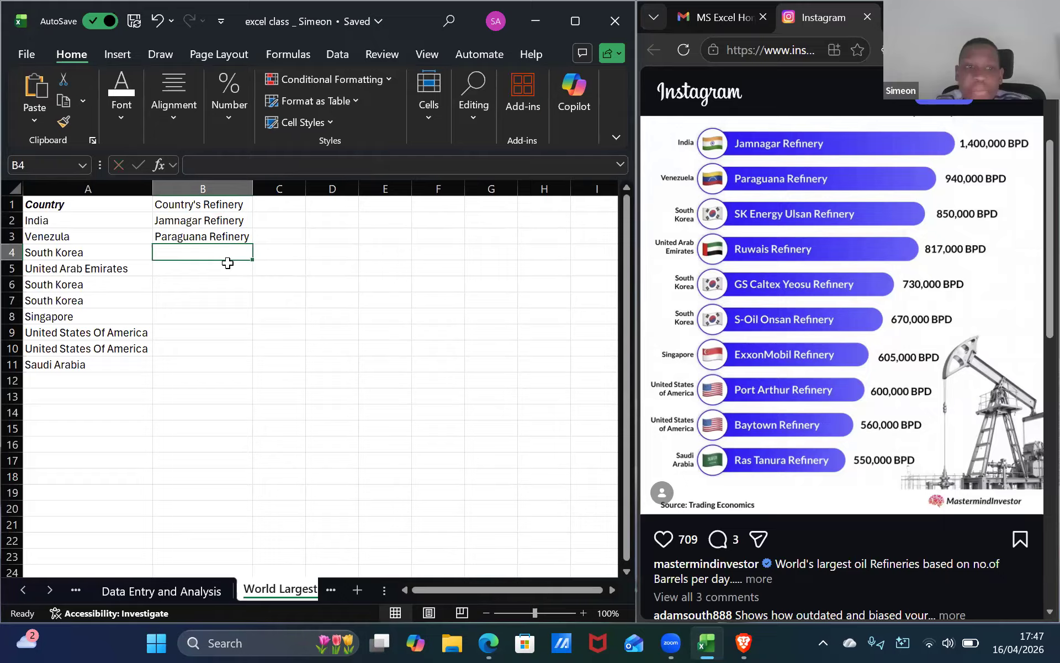
Enter SK Energy Ulsan Refiney in cell B4 and autofit column B.
text(SK)
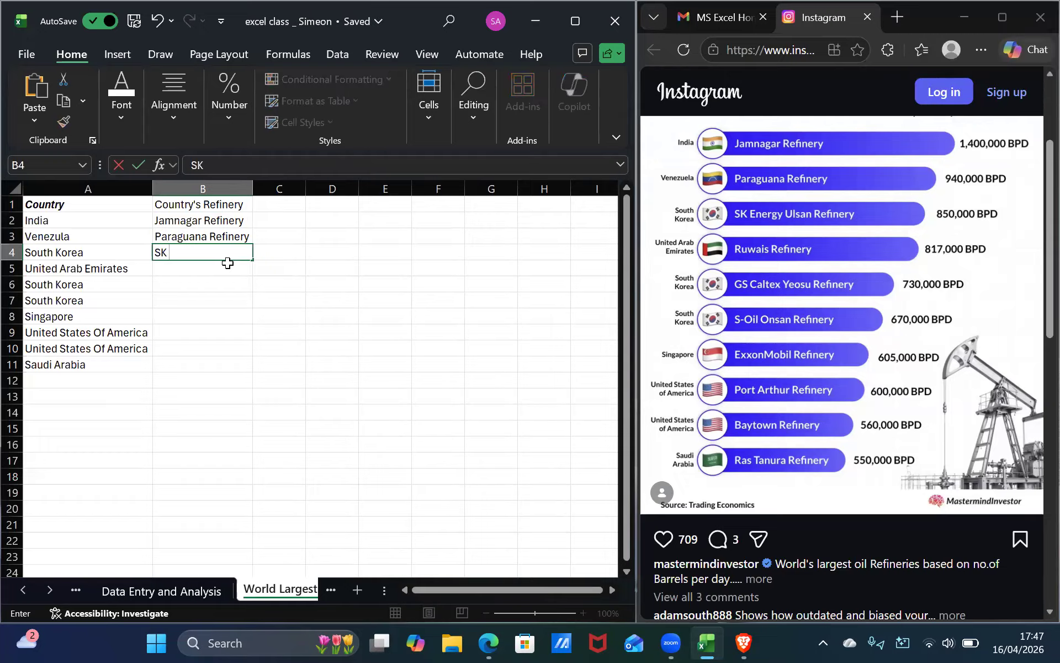
text( Energy Ulsan)
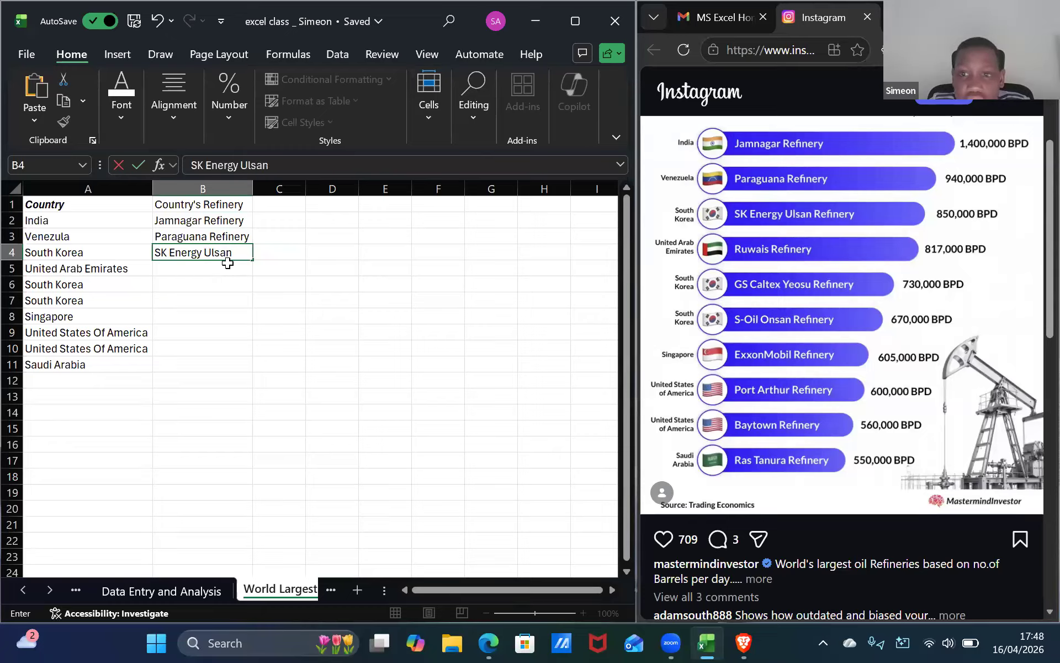
text( R)
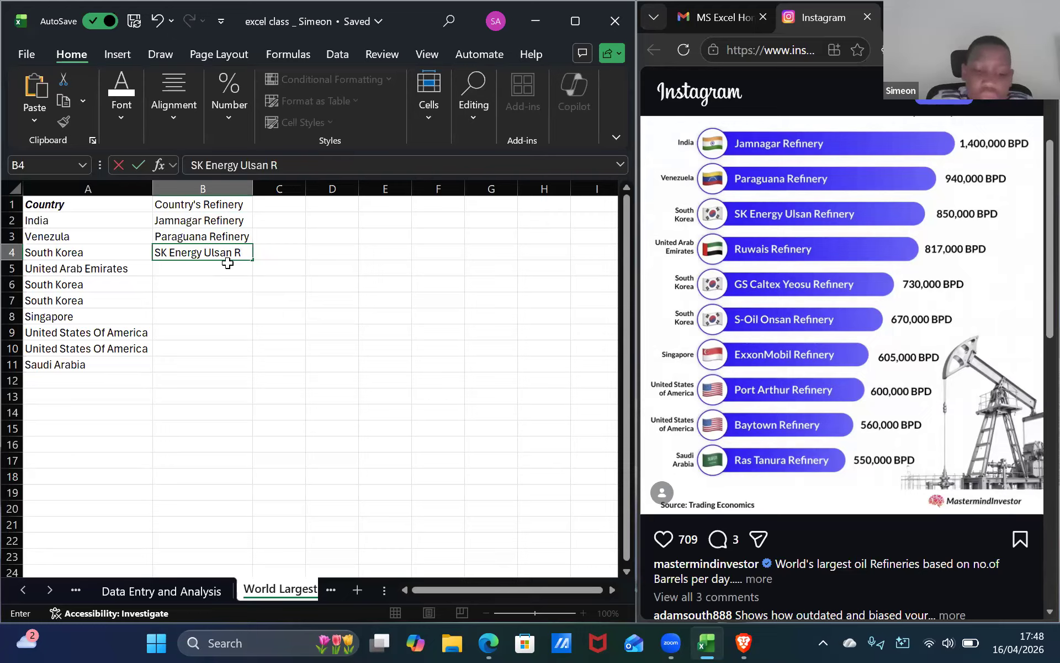
text(efiney)
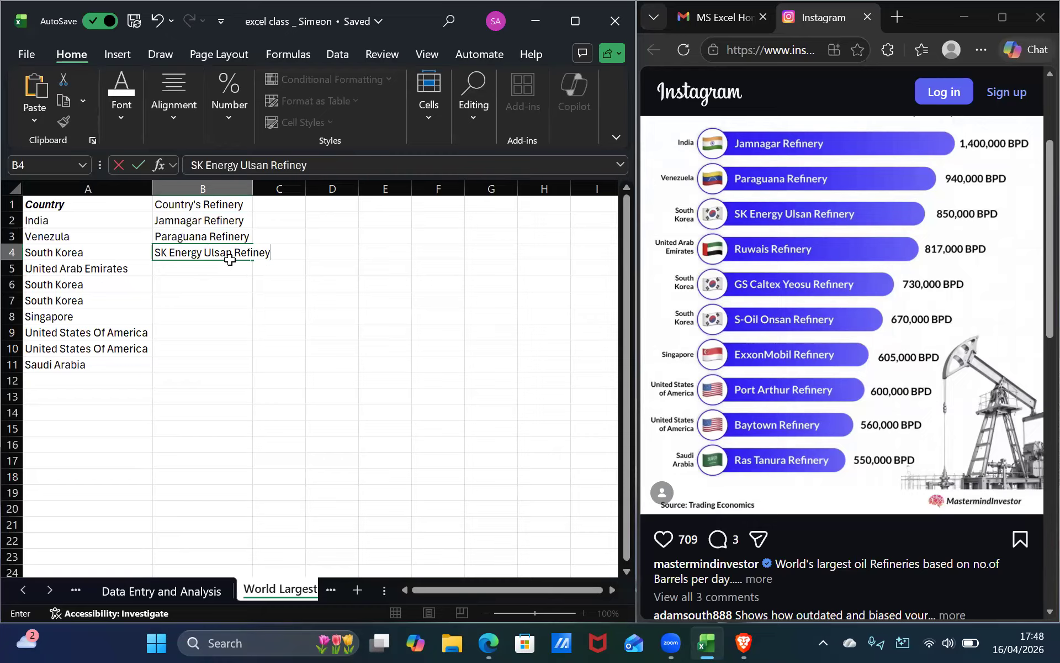
click(257, 188)
double_click(252, 188)
click(245, 269)
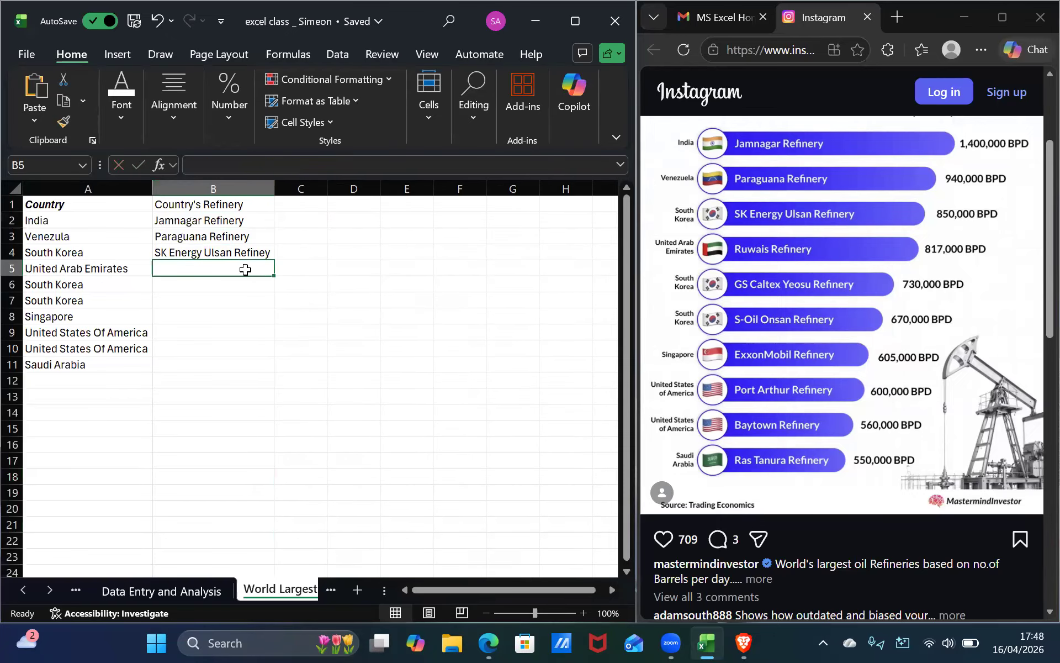
Enter Ruwais Refienry in cell B5.
text(Ru)
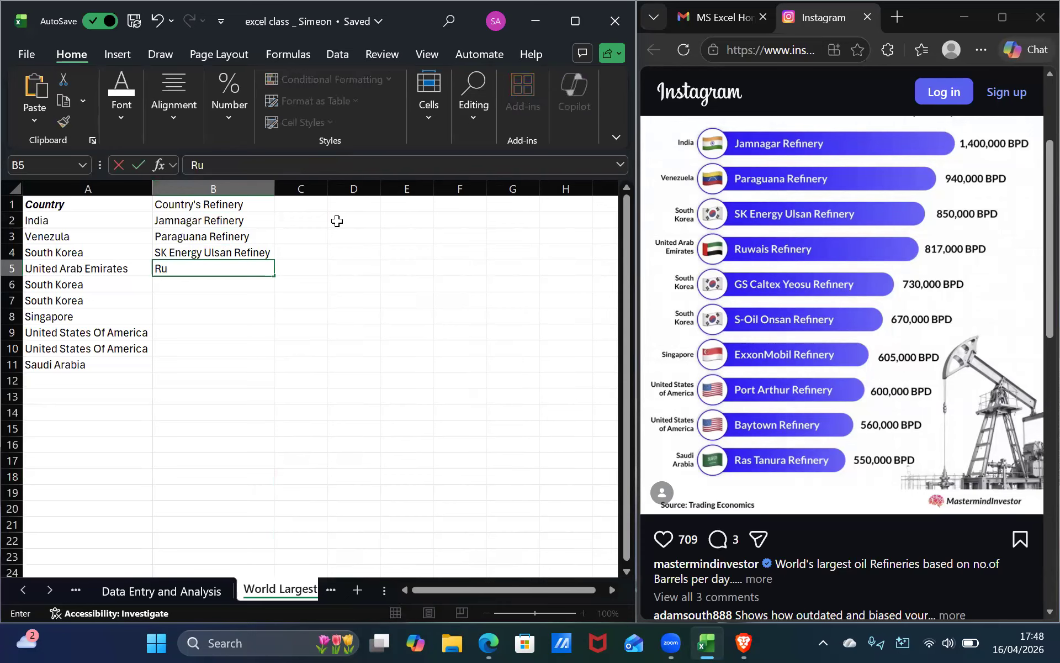
text(wai)
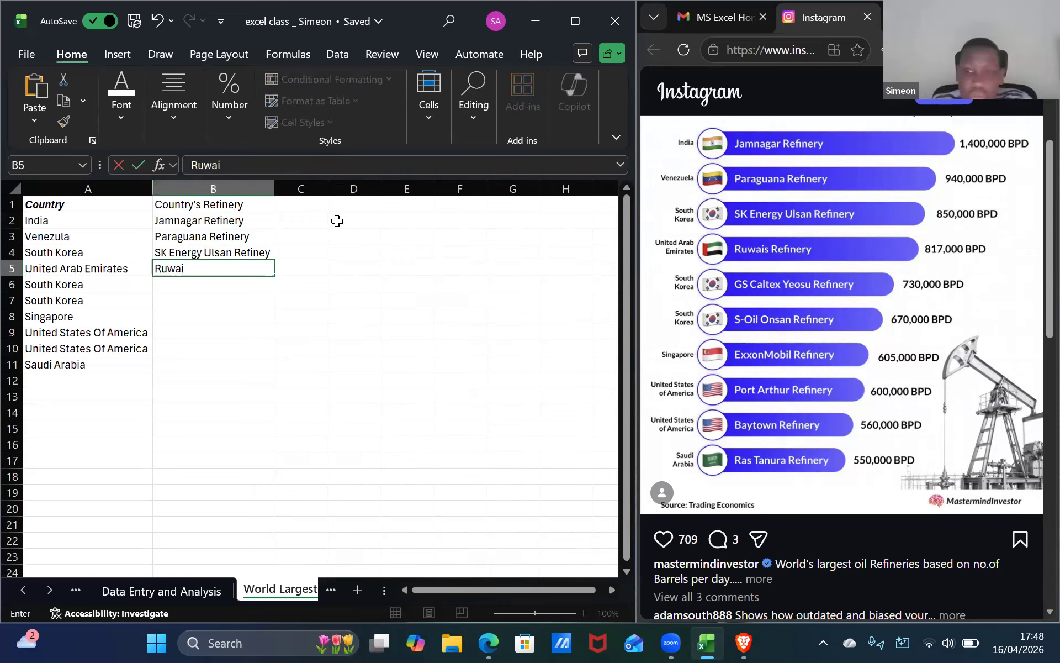
text(s R)
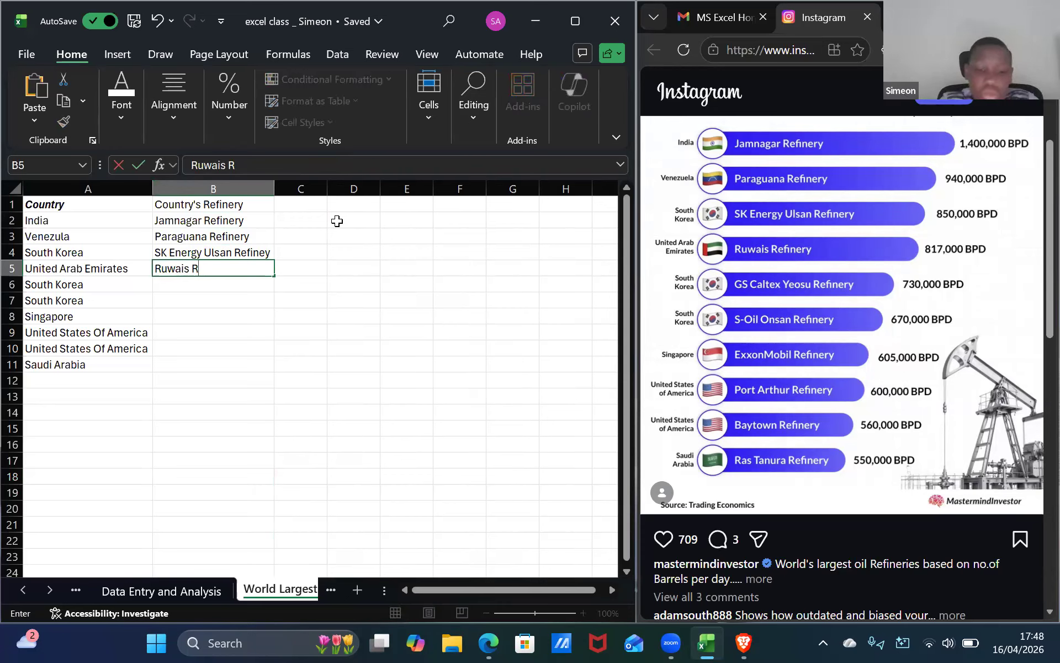
text(efienry)
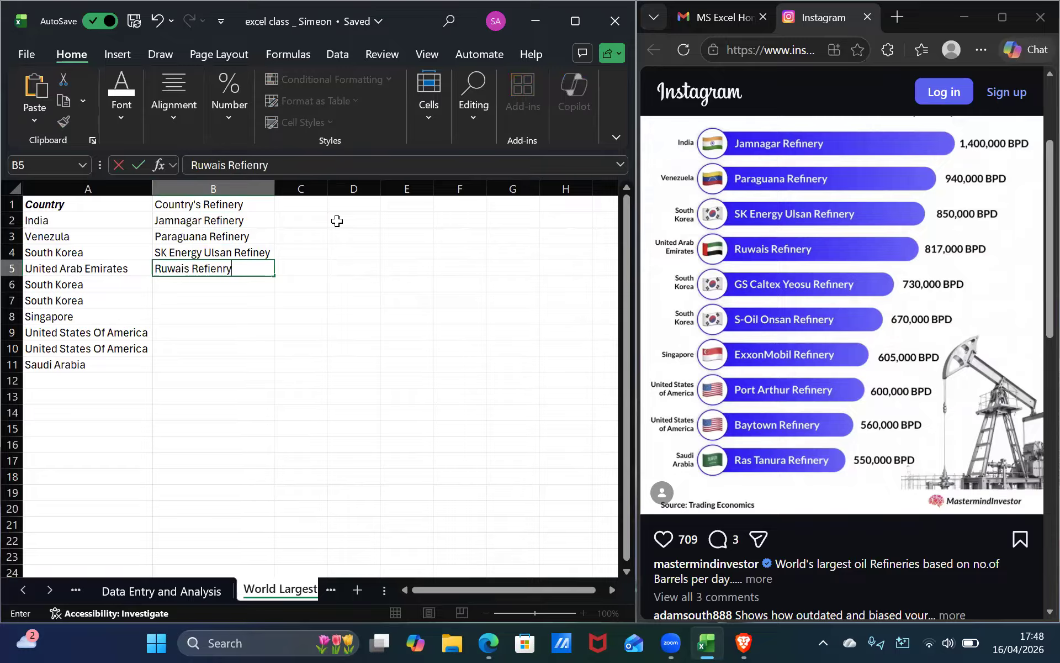
key(Return)
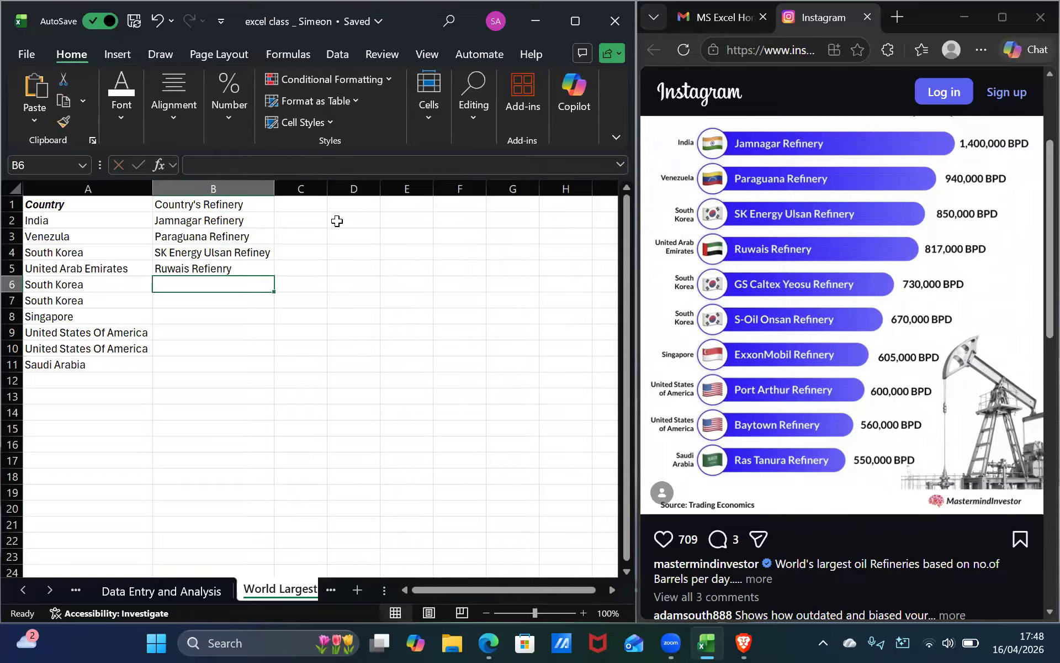
Edit cell B5 so it reads Ruwais Refieney.
double_click(245, 269)
click(229, 268)
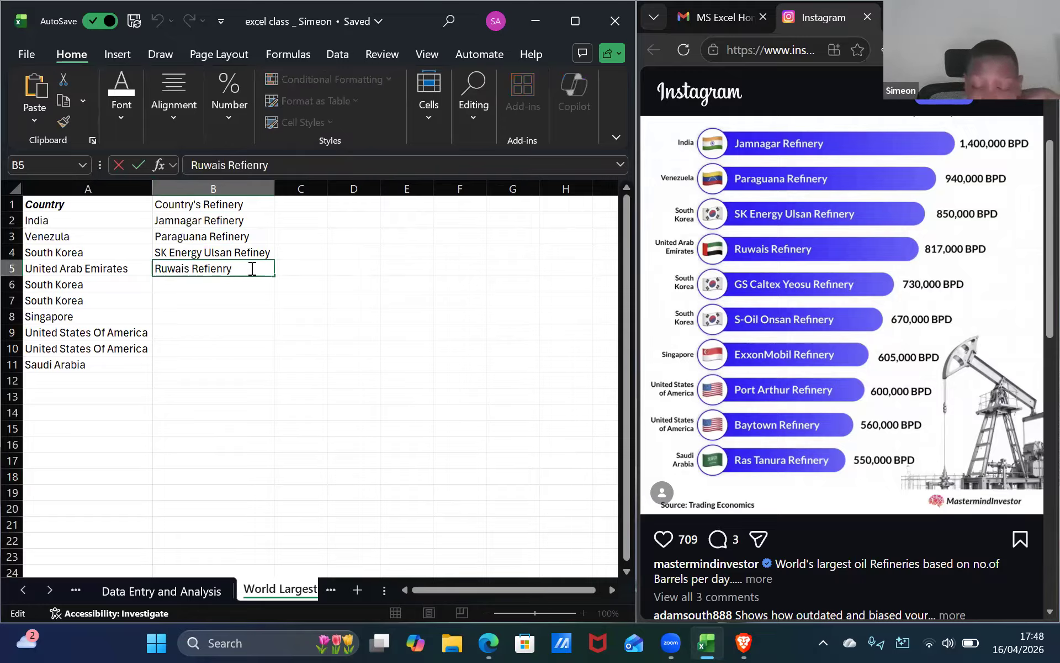
key(BackSpace)
text(e)
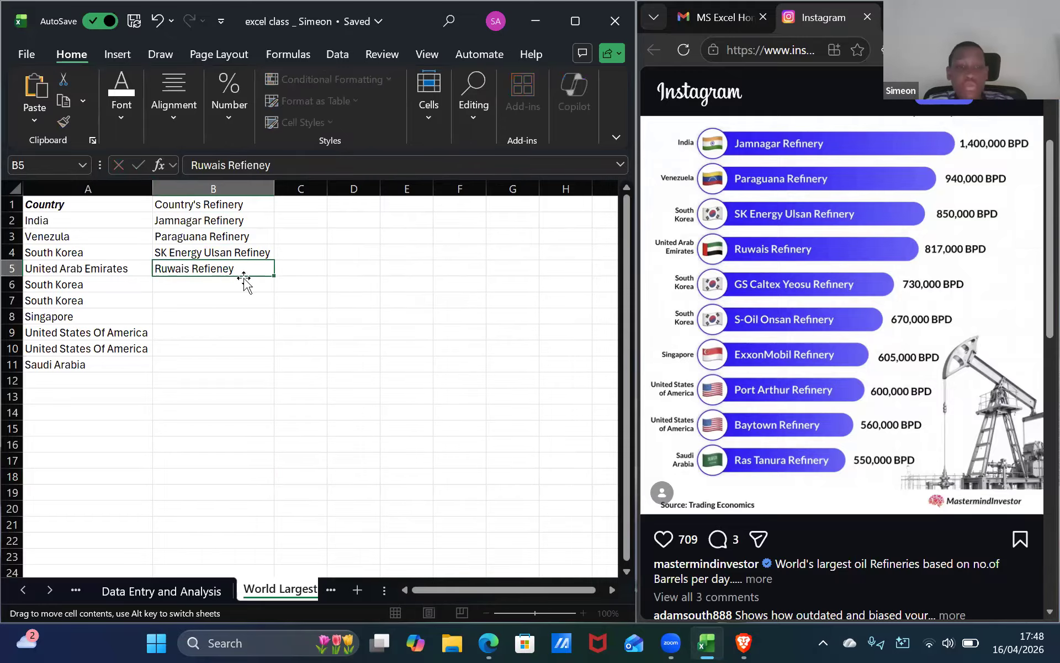
key(Return)
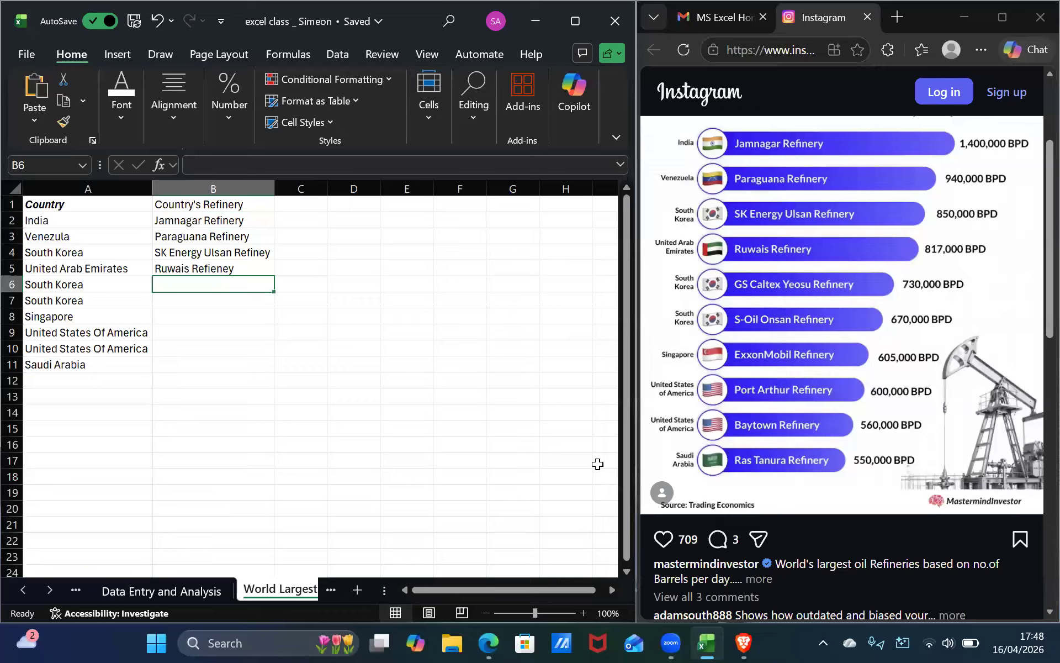
Enter GS Caltex Yeosu Refienery in cell B6 and autofit column B to the longer text.
text(GS)
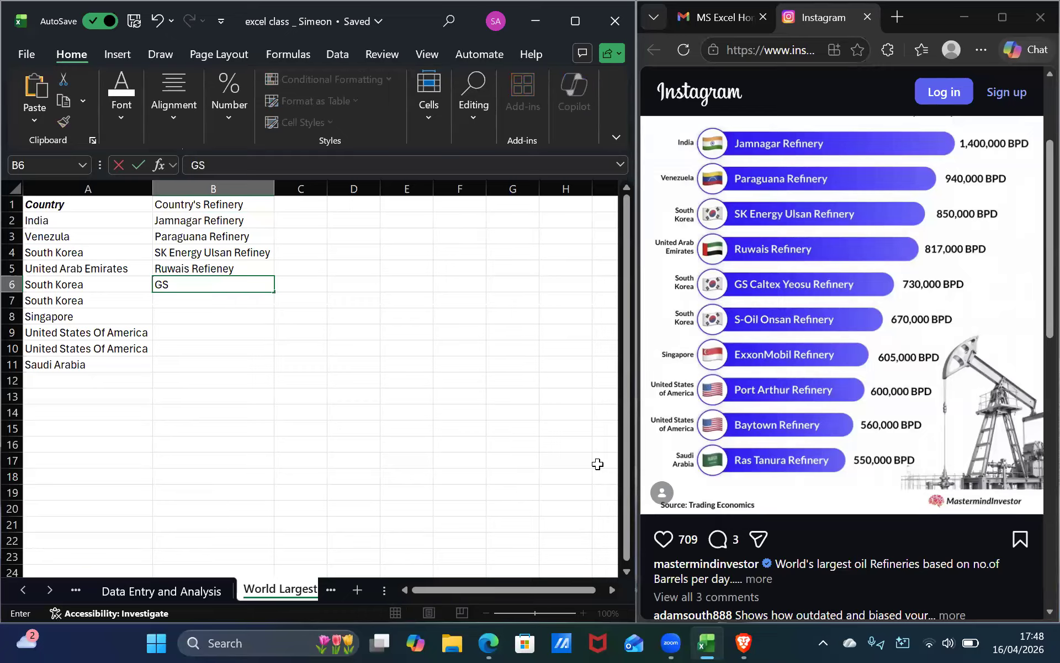
text( Caltex Yeosu)
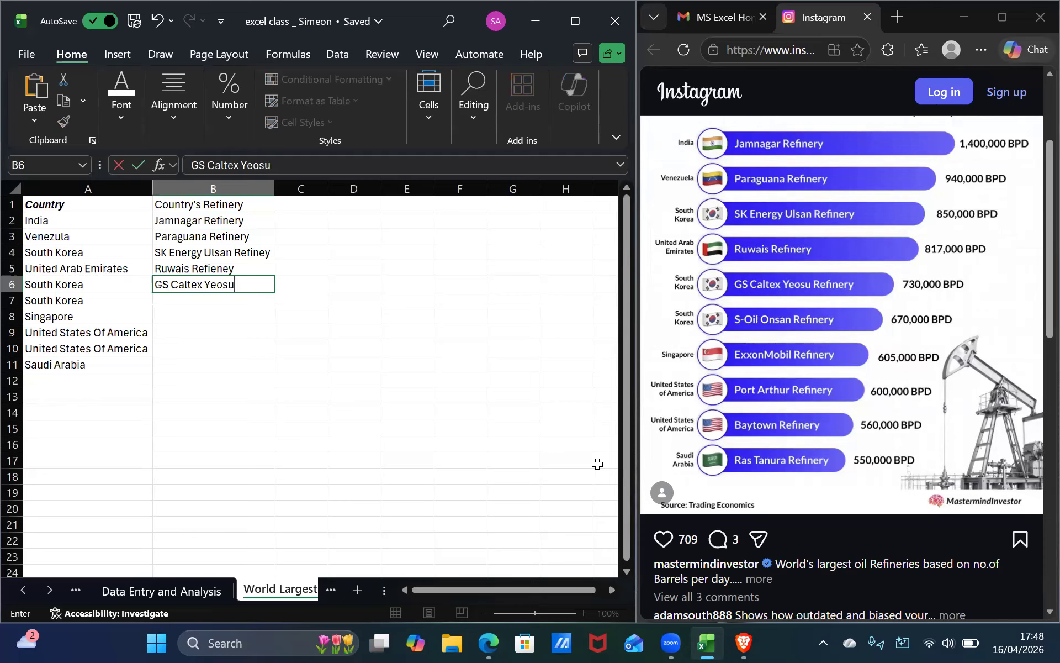
text( Refienery)
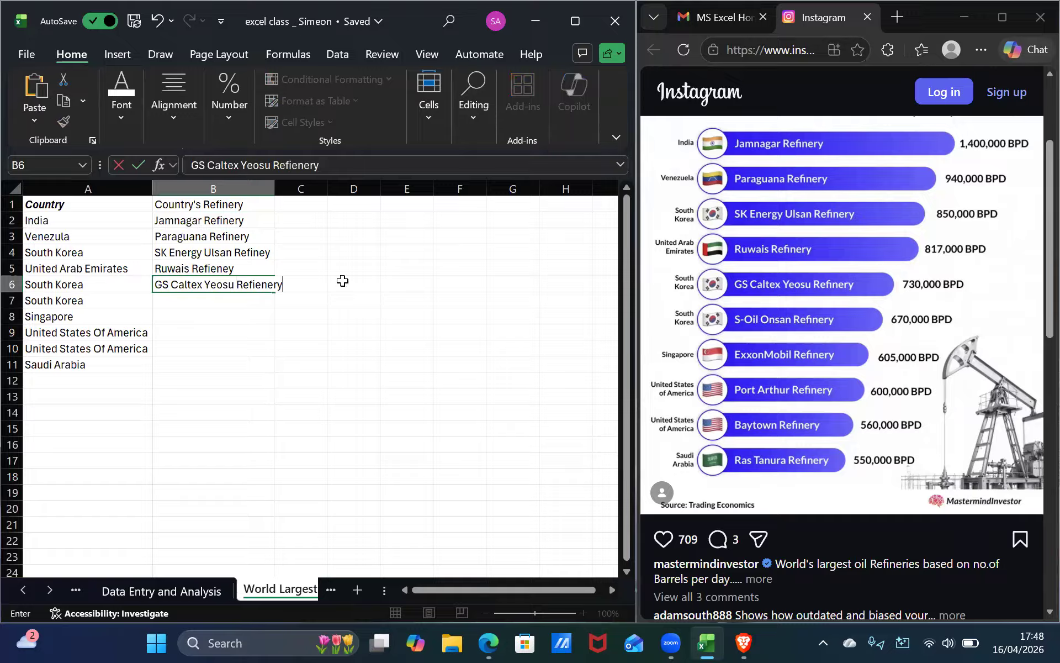
double_click(273, 189)
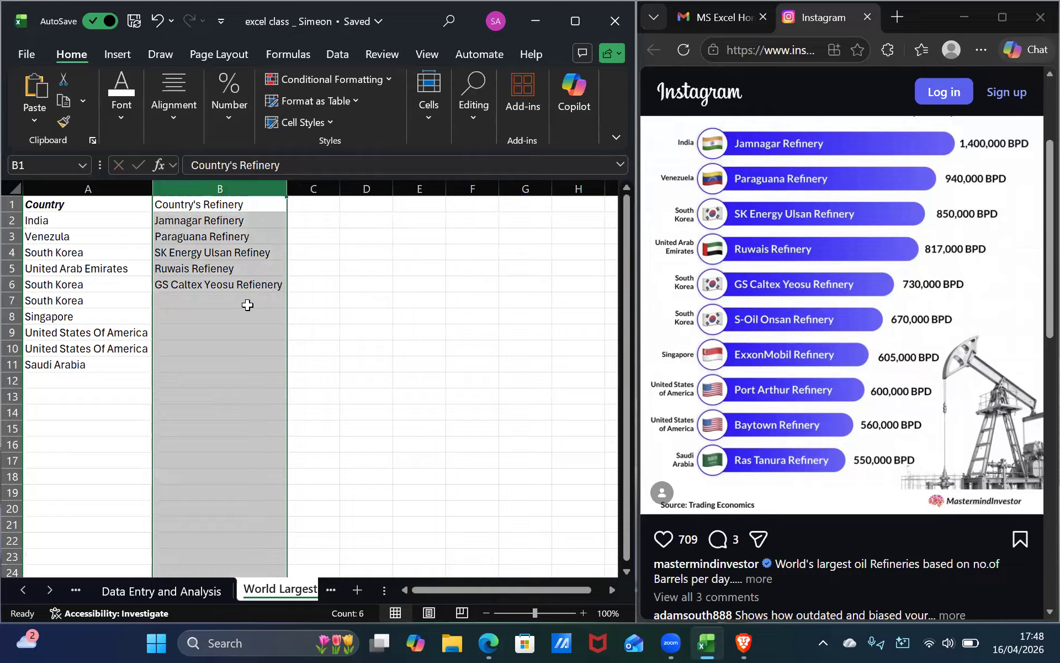
Enter S-Oil Onsan Refinery in cell B7.
click(248, 307)
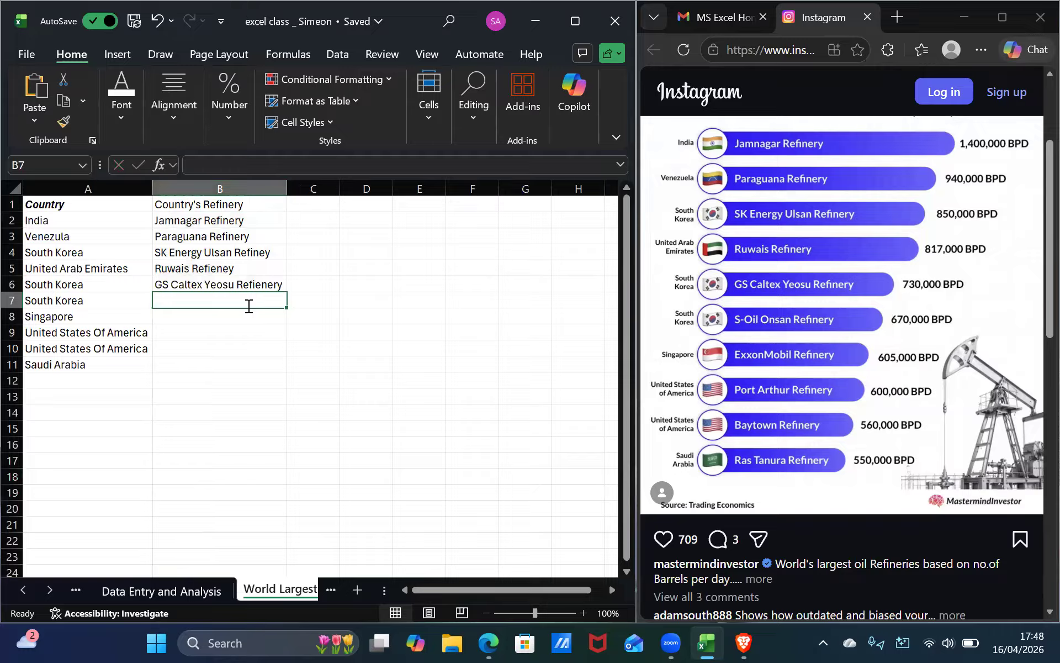
text(S-)
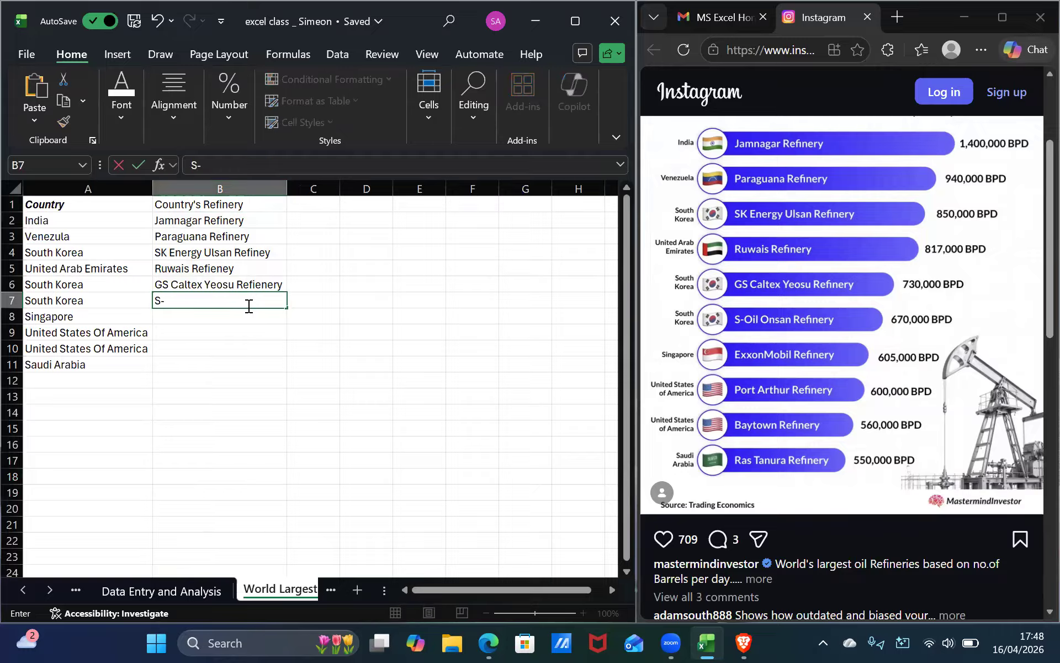
text(Oil Onsan R)
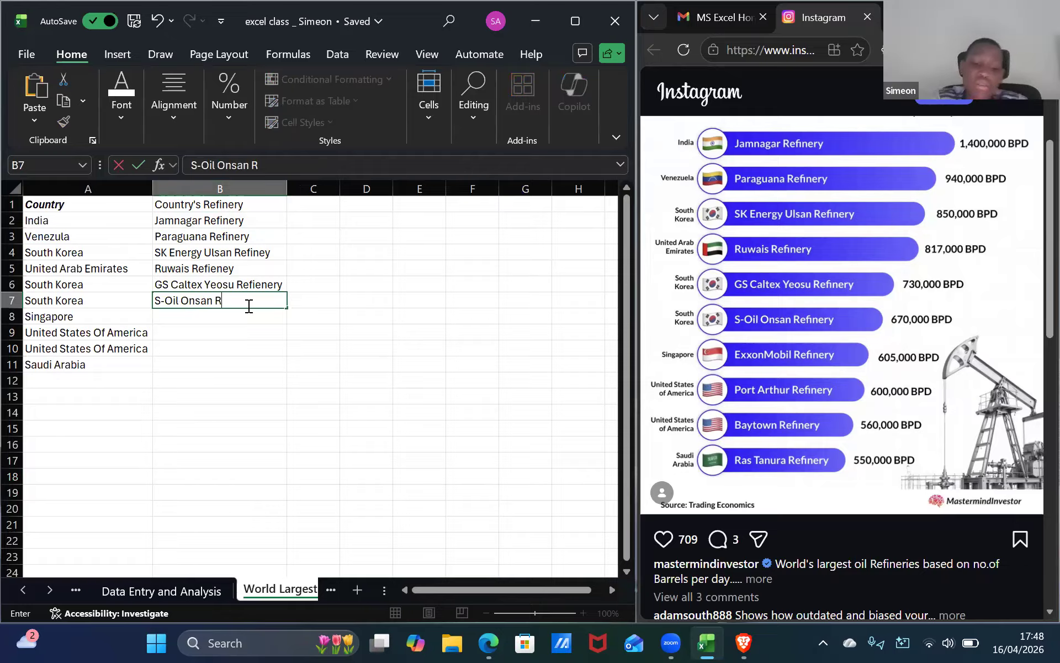
text(efinery)
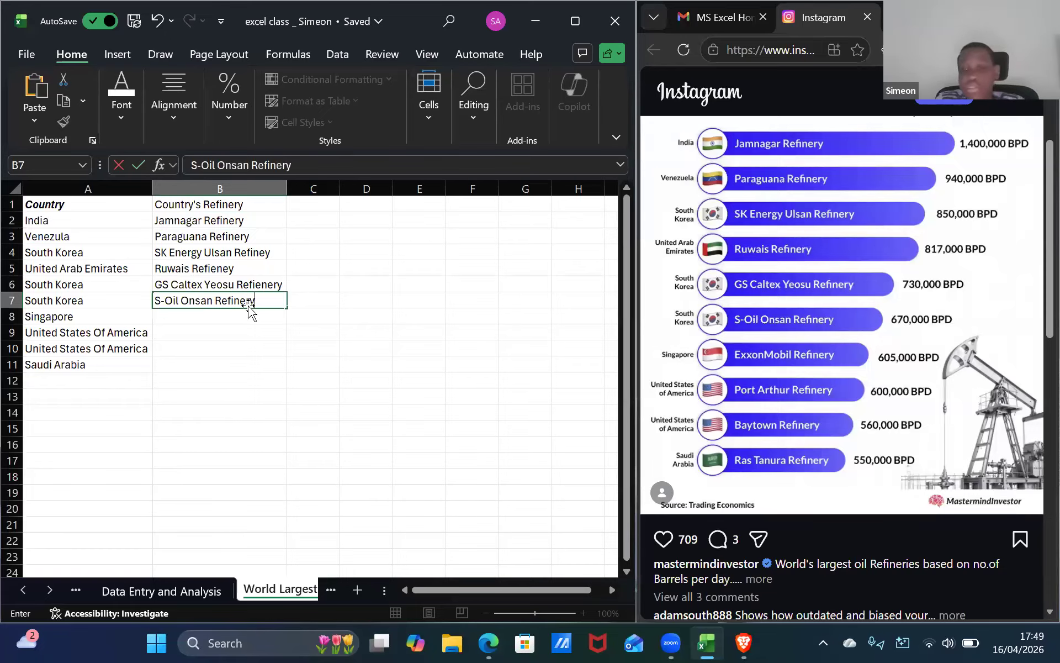
key(Return)
Enter ExxonMobil Refienery in cell B8.
text(Exx)
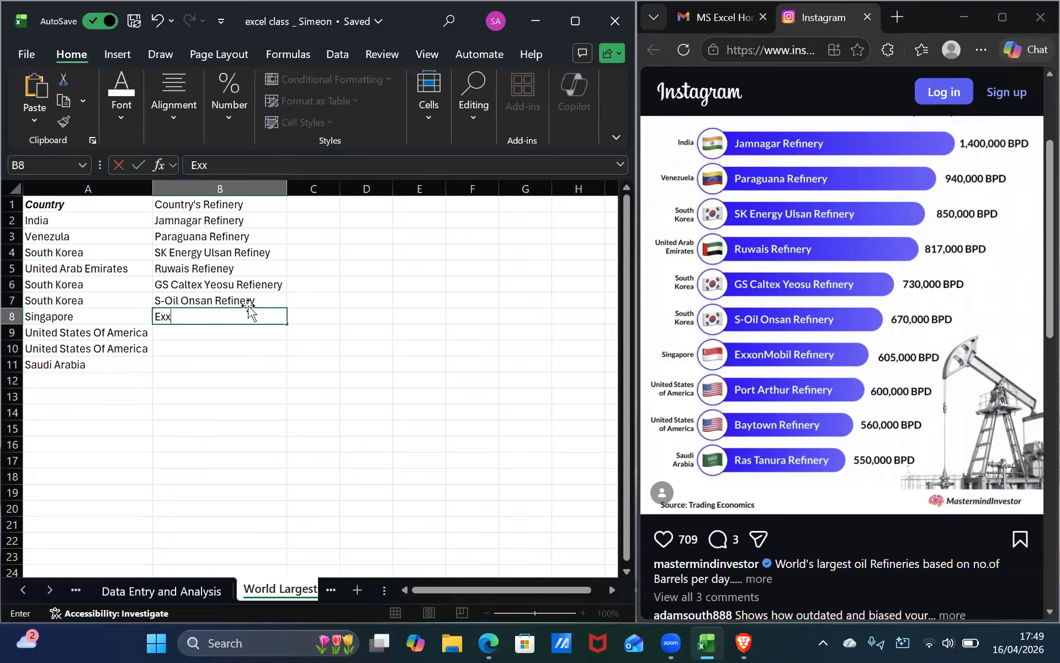
text(on Mobil)
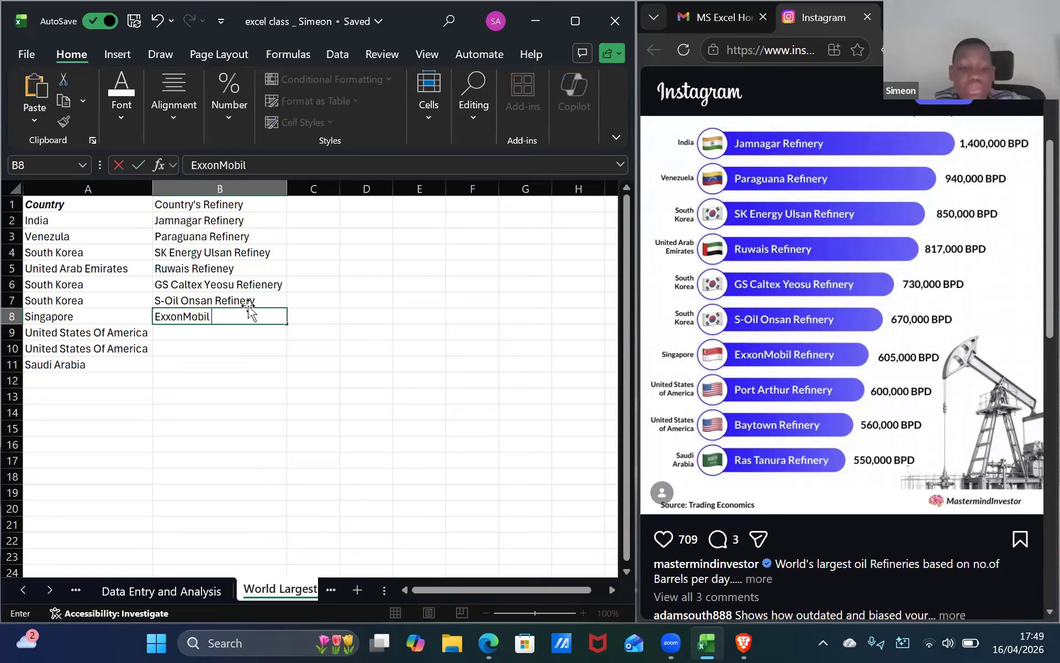
text( Refien)
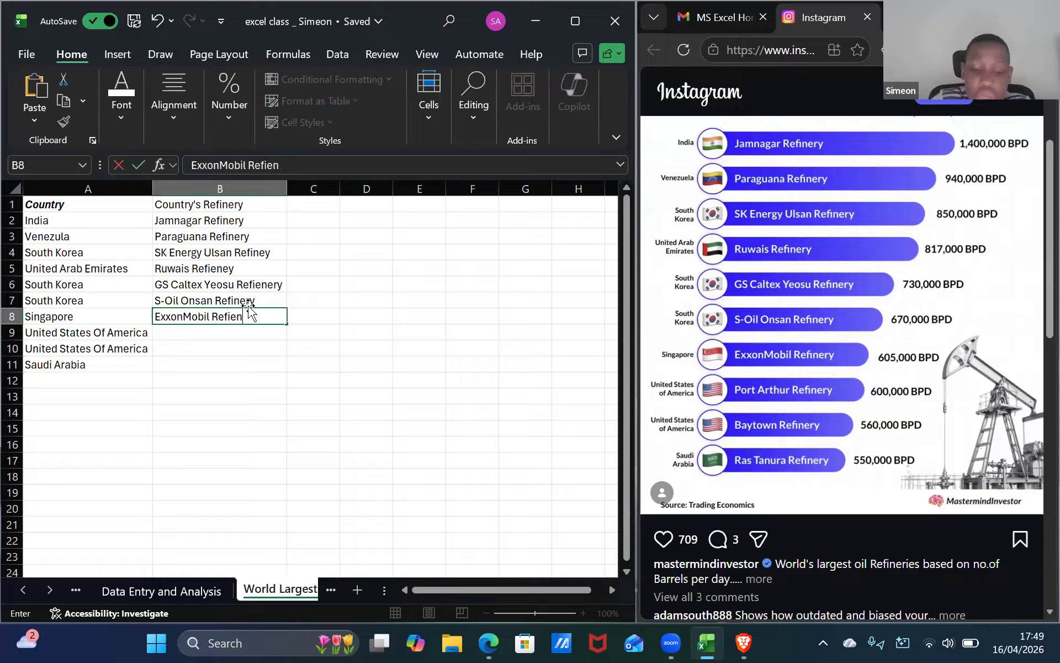
text(ery)
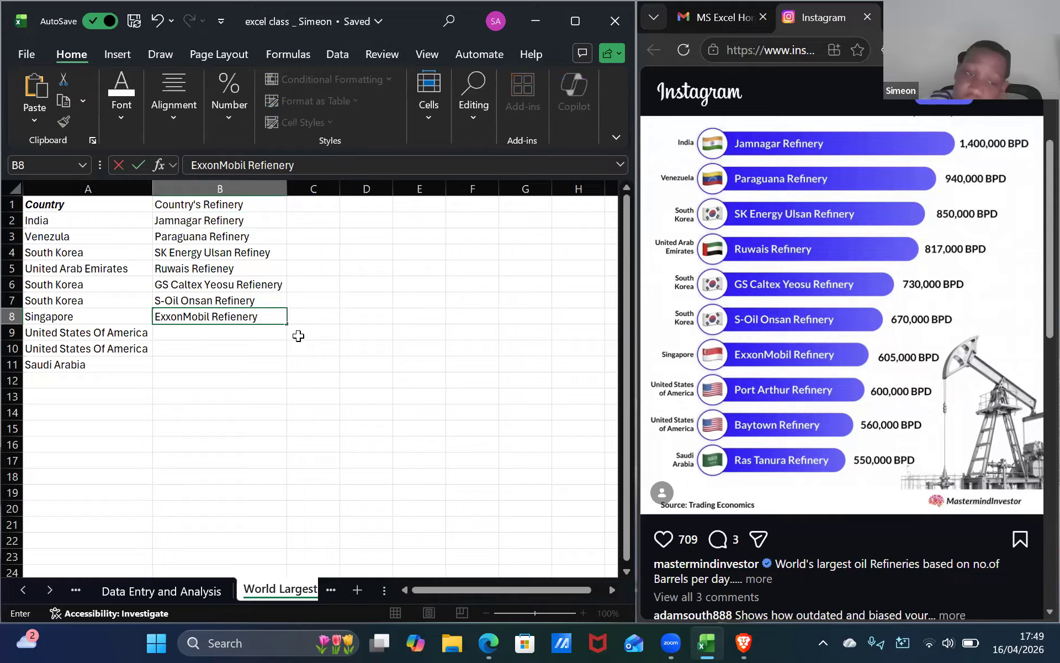
click(243, 347)
Enter Port Arthur Refienery in cell B9.
click(248, 330)
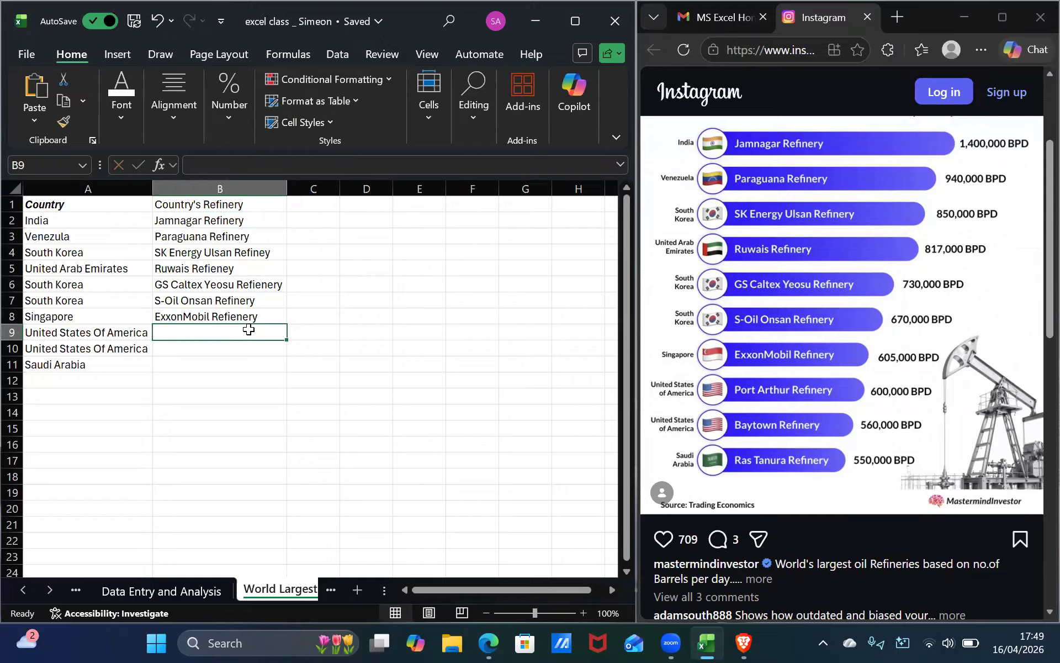
text(P)
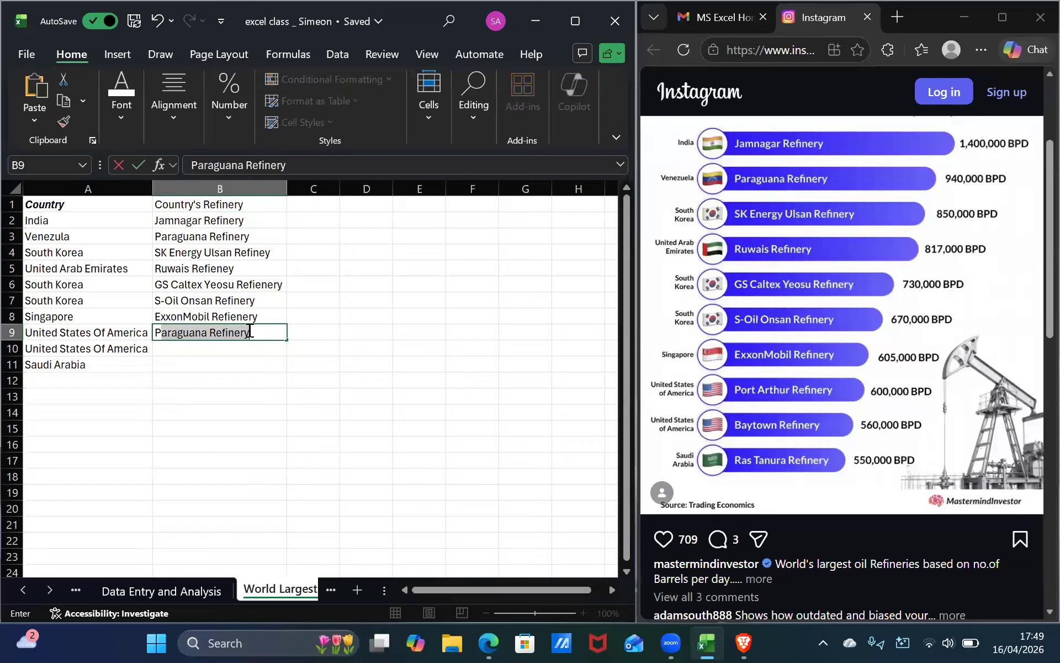
text(ort)
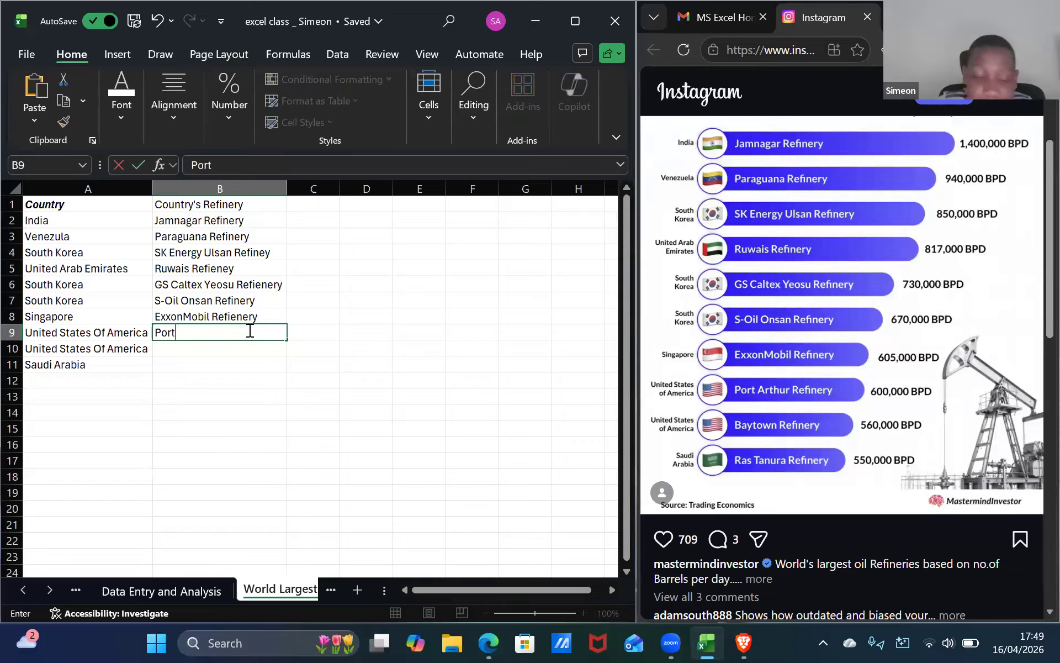
text( Ar)
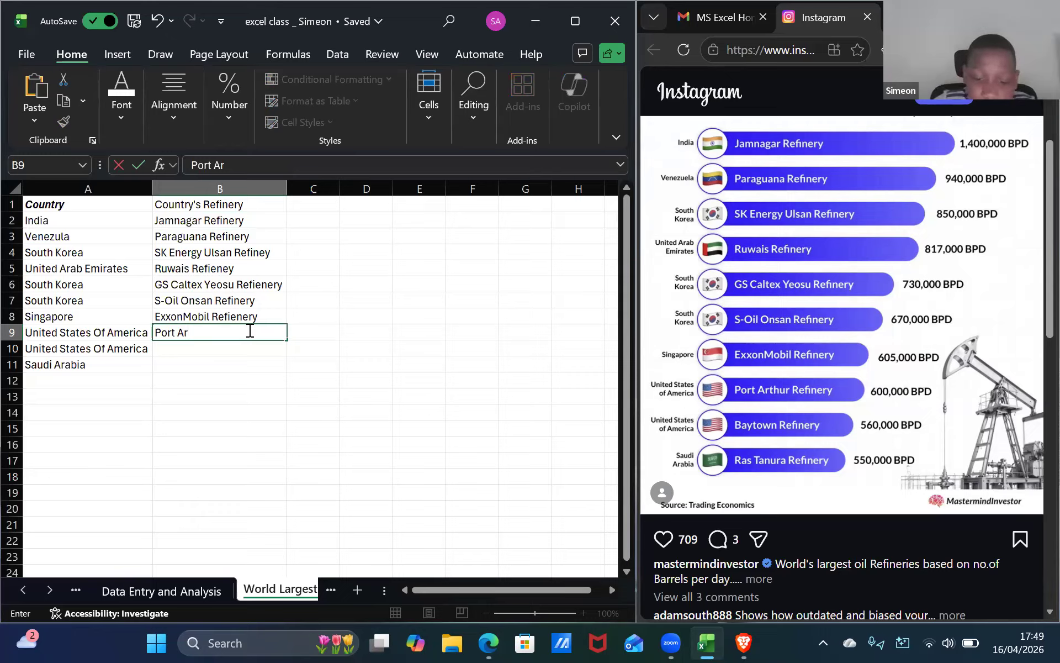
text(thur Refienery)
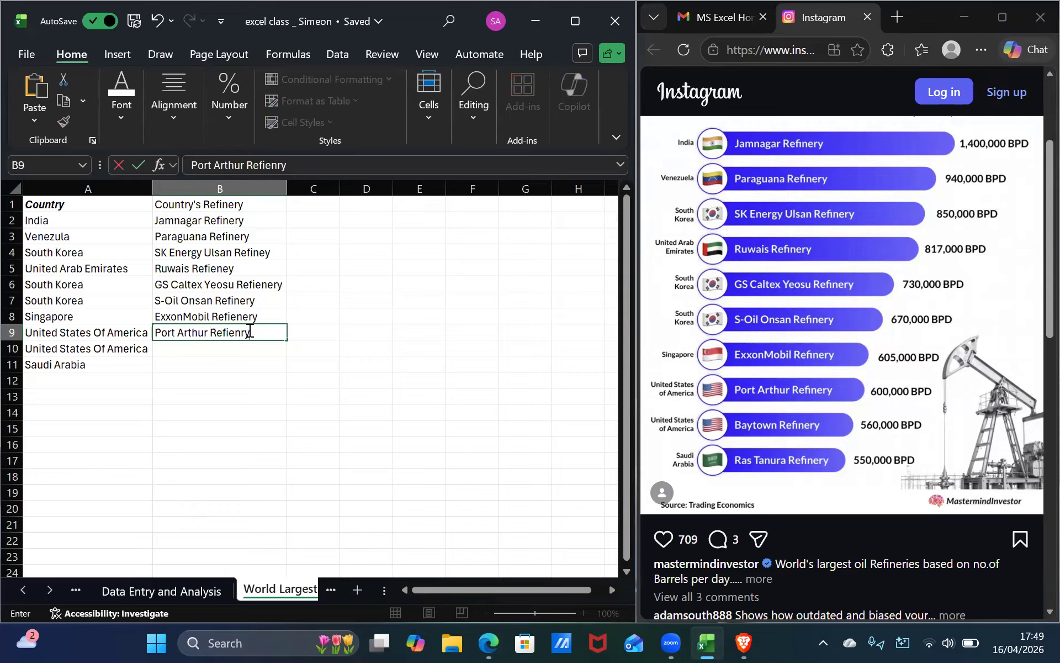
key(Return)
Enter Baytown Refienry in cell B10, fixing the misspelt Baytown inside the cell.
text(B)
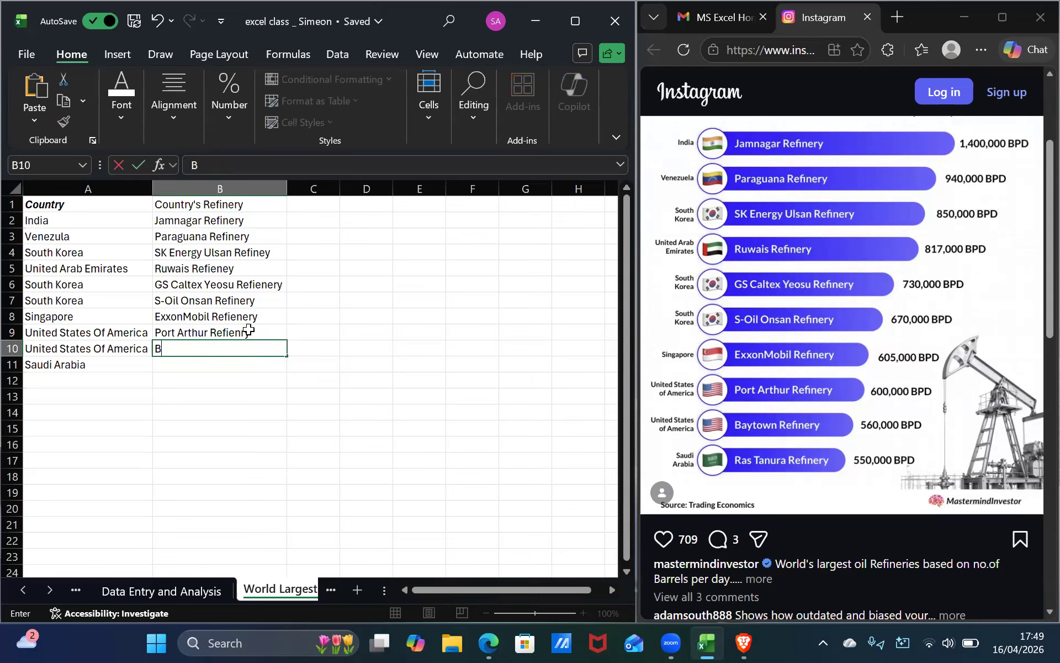
text(ytown)
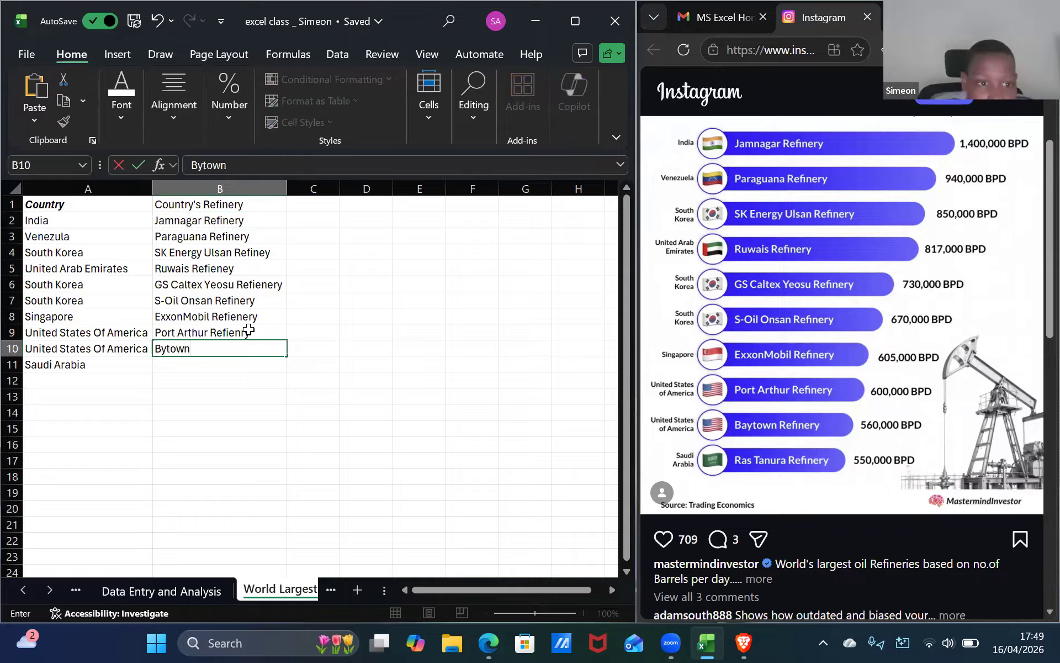
double_click(157, 349)
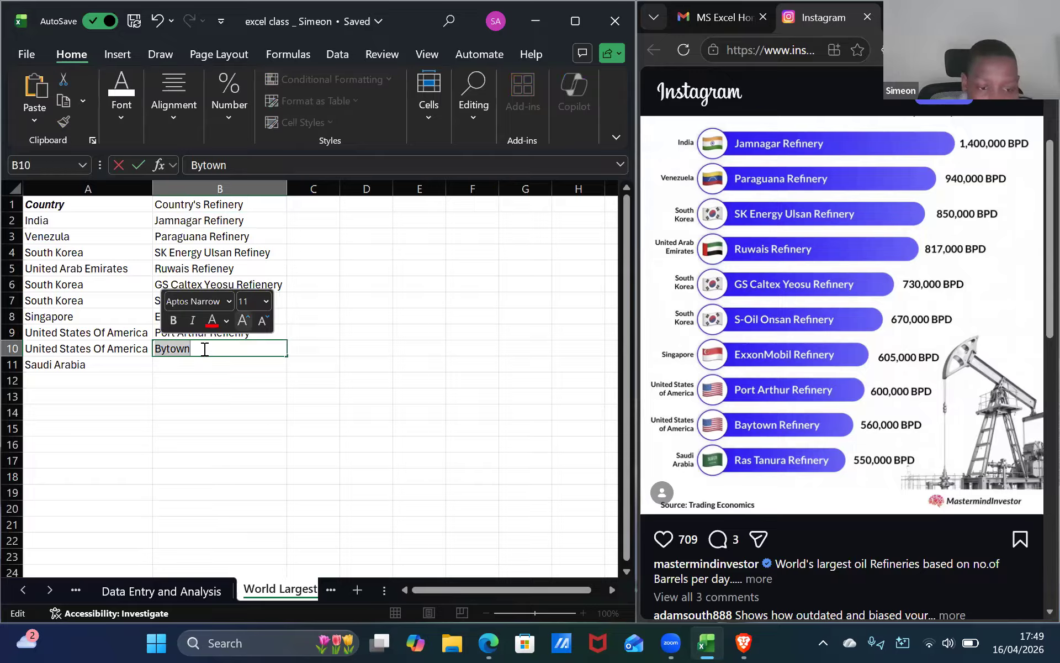
click(160, 349)
text(aytown Refienry)
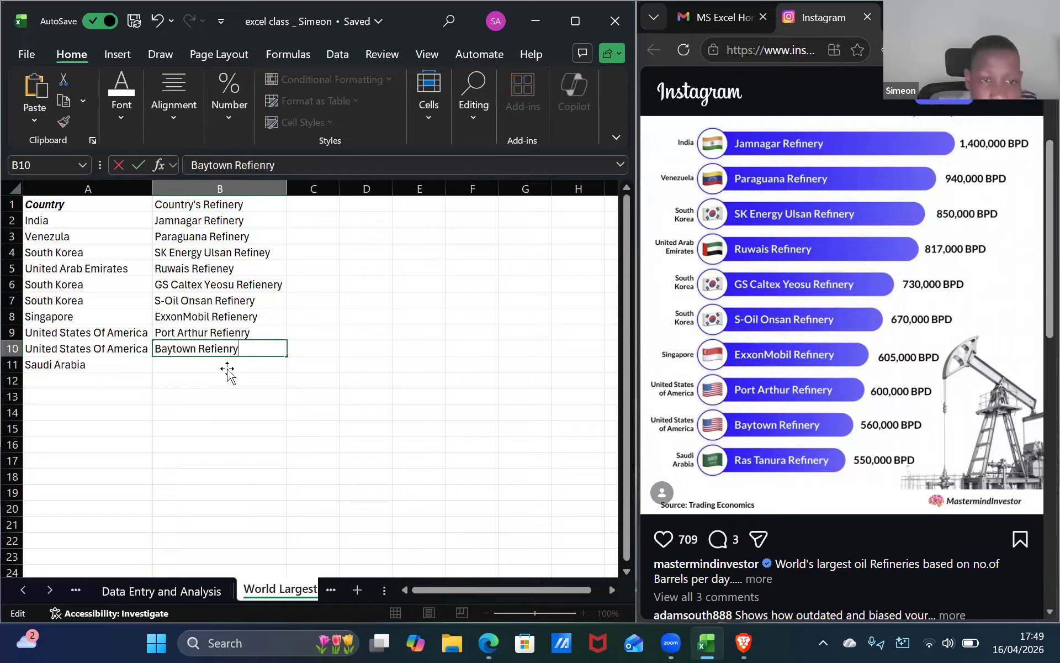
key(Return)
Enter RAS Tanura Refinery in cell B11.
text(RAS)
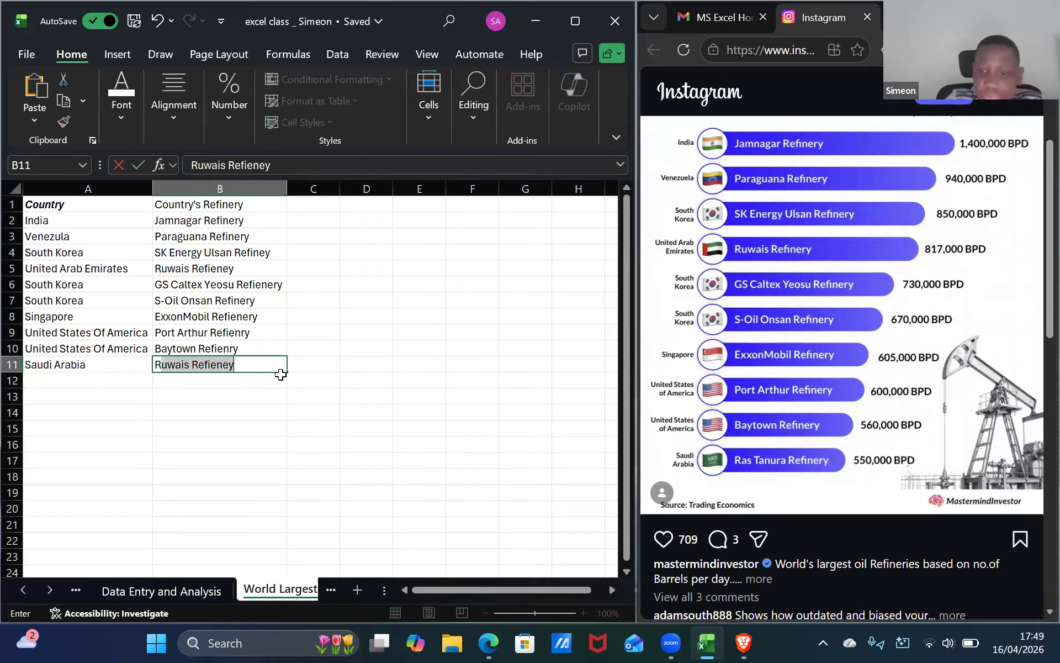
text( Tanura)
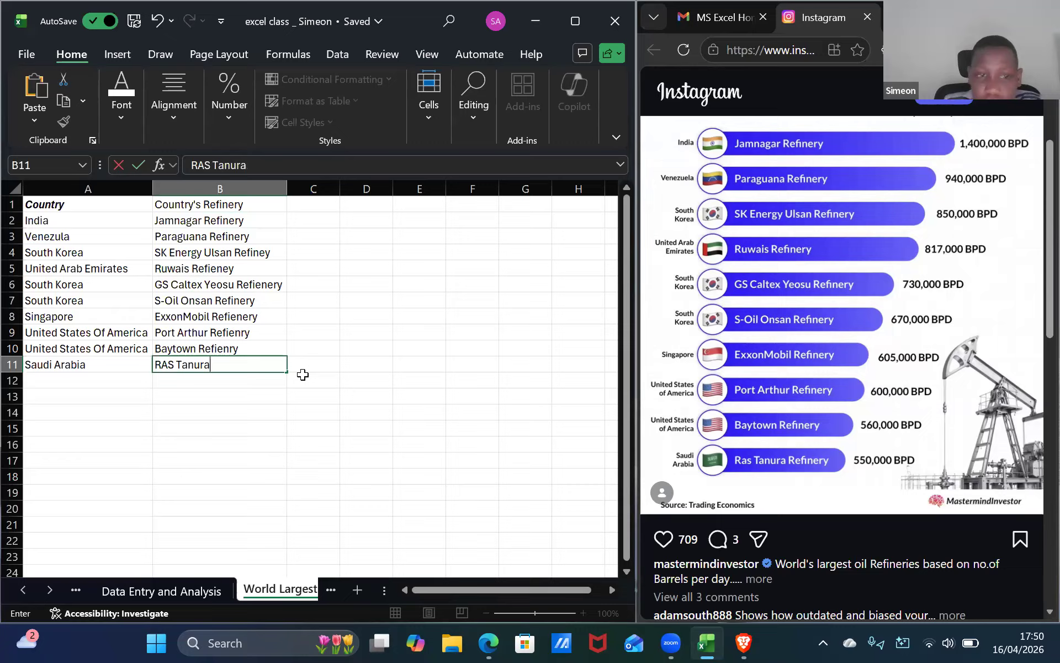
text( Refient)
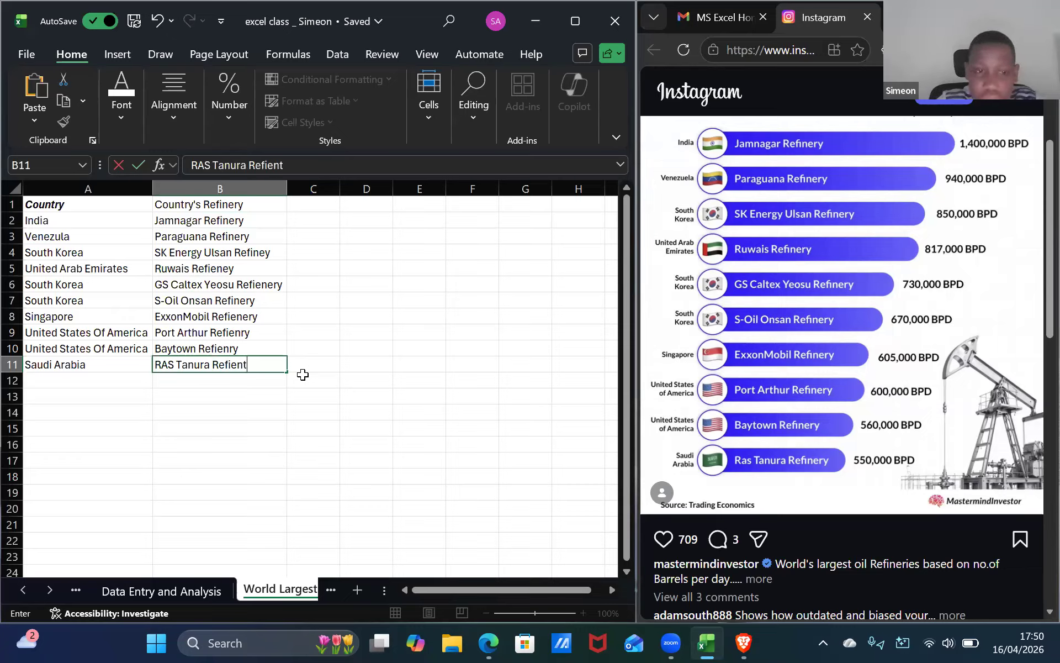
key(BackSpace)
text(ry)
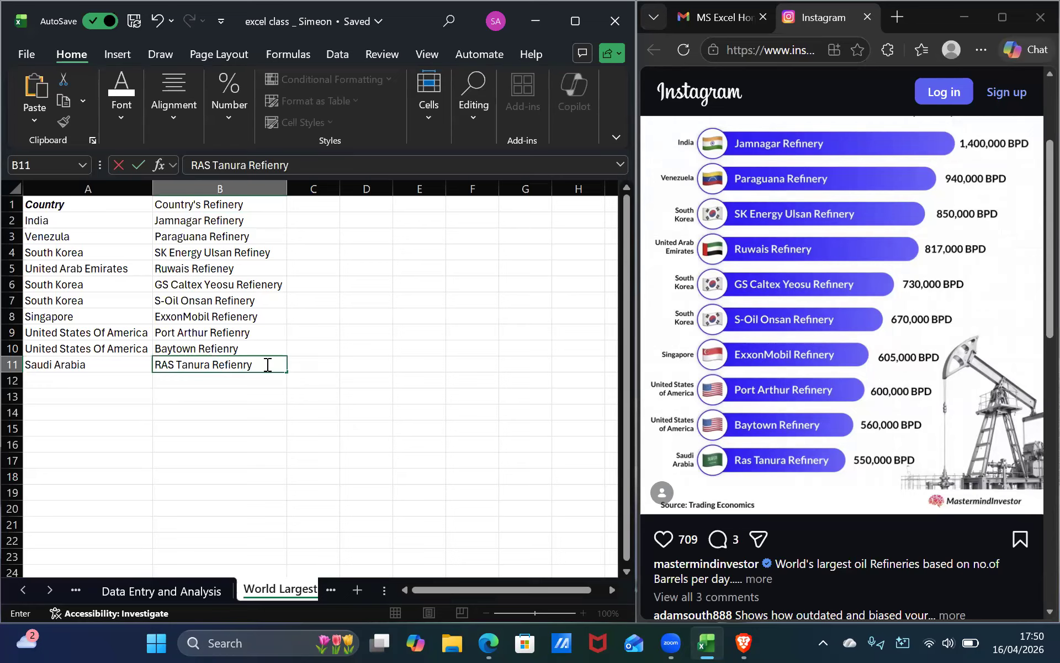
key(BackSpace)
key(BackSpace)
key(BackSpace)
key(BackSpace)
key(BackSpace)
key(BackSpace)
key(BackSpace)
key(BackSpace)
text(V)
key(BackSpace)
text(Refinery)
click(279, 348)
Correct the last word in cell B10 to Refinery.
double_click(259, 348)
key(BackSpace)
key(BackSpace)
key(BackSpace)
key(BackSpace)
key(BackSpace)
key(BackSpace)
key(BackSpace)
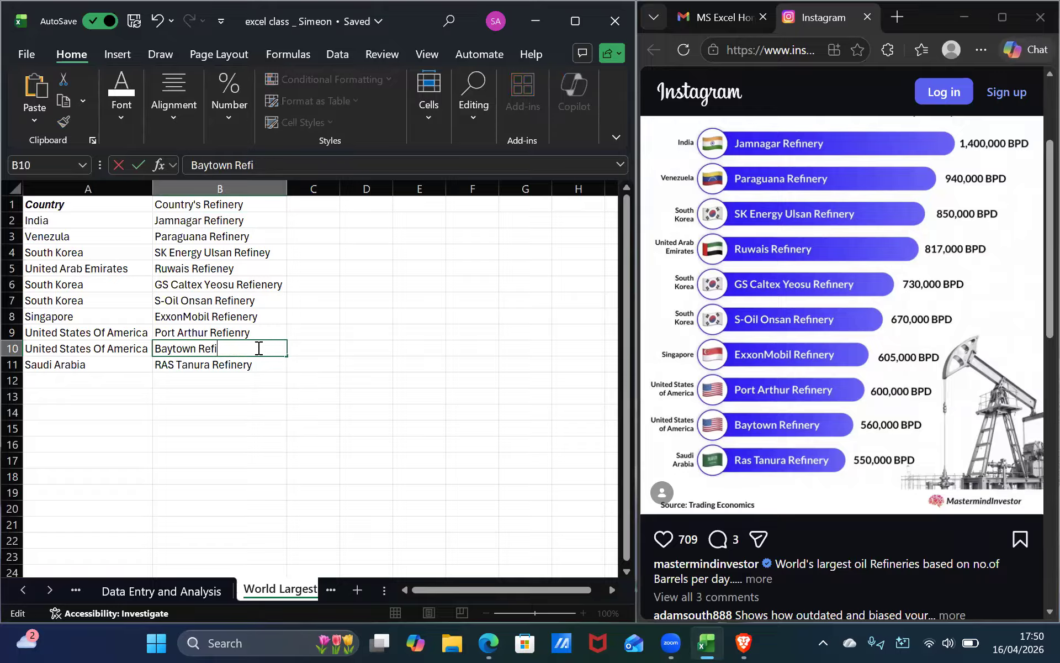
Correct the spelling of Refinery at the end of cells B9 and B8.
key(BackSpace)
text(Refinery)
click(267, 329)
double_click(267, 329)
key(BackSpace)
key(BackSpace)
key(BackSpace)
key(BackSpace)
key(BackSpace)
key(BackSpace)
key(BackSpace)
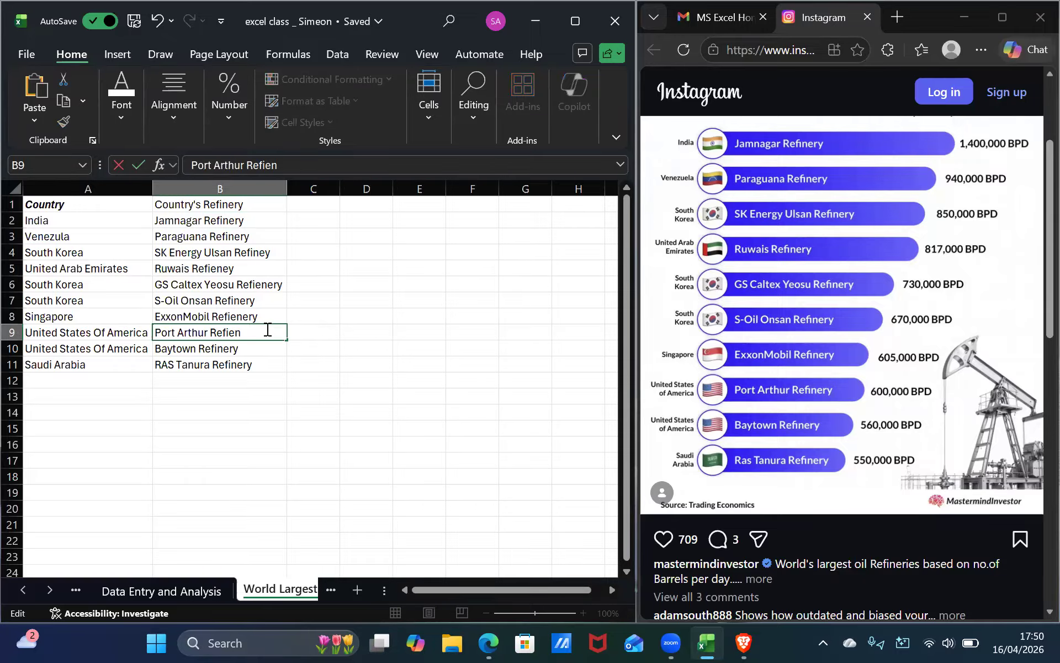
key(BackSpace)
text(Refinery)
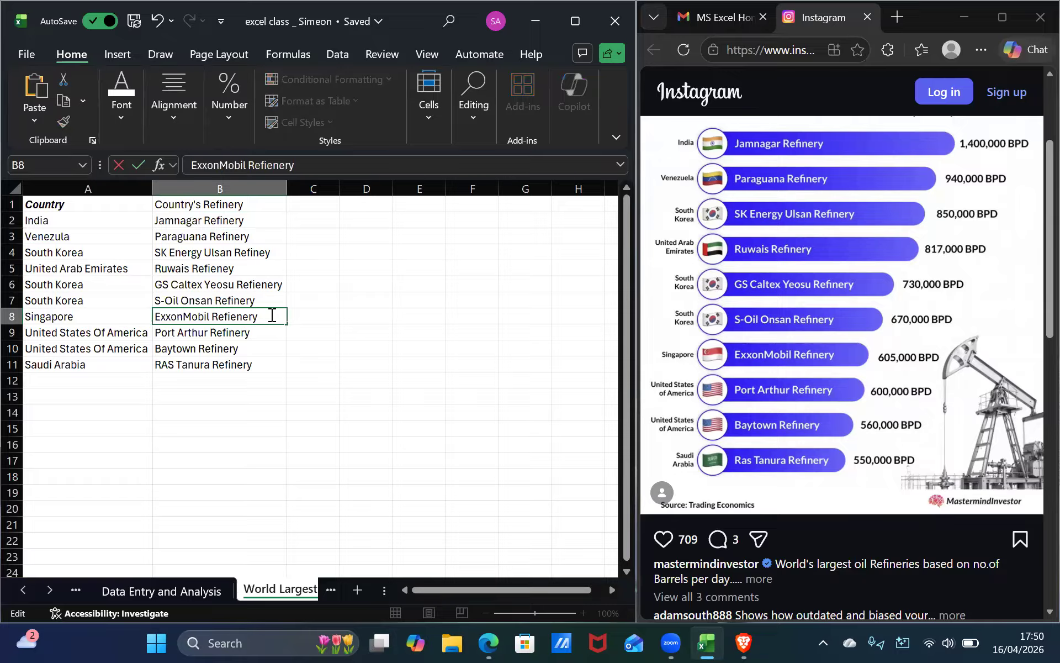
key(BackSpace)
key(BackSpace)
key(BackSpace)
key(BackSpace)
key(BackSpace)
key(BackSpace)
key(BackSpace)
key(BackSpace)
text(efinery)
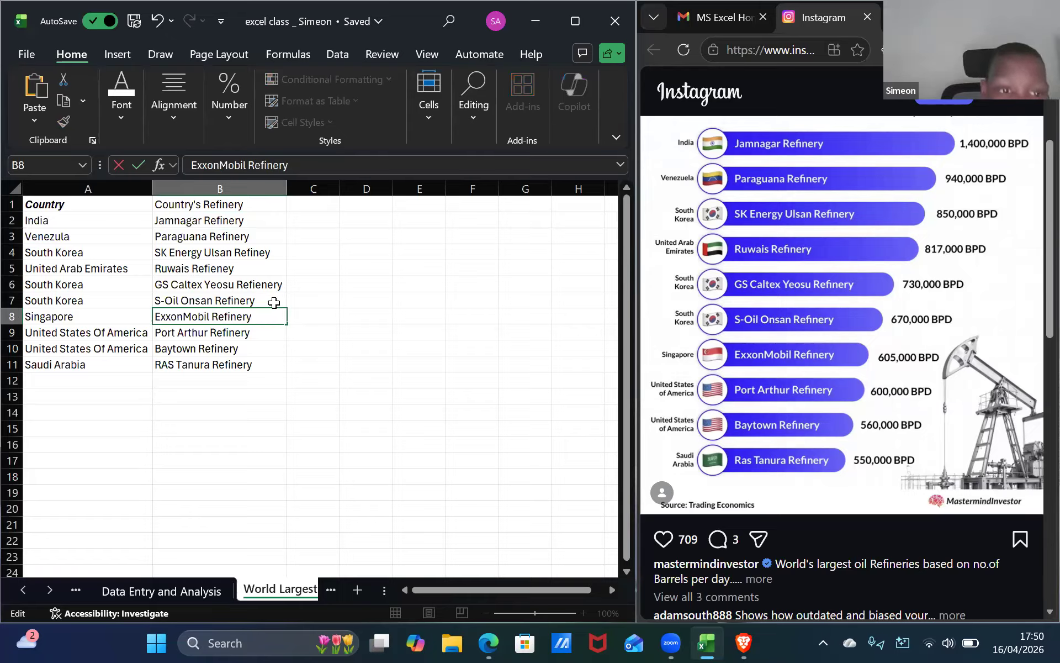
Retype the word Refinery at the end of cells B7 and B6 with the correct spelling.
double_click(274, 302)
key(BackSpace)
key(BackSpace)
key(BackSpace)
key(BackSpace)
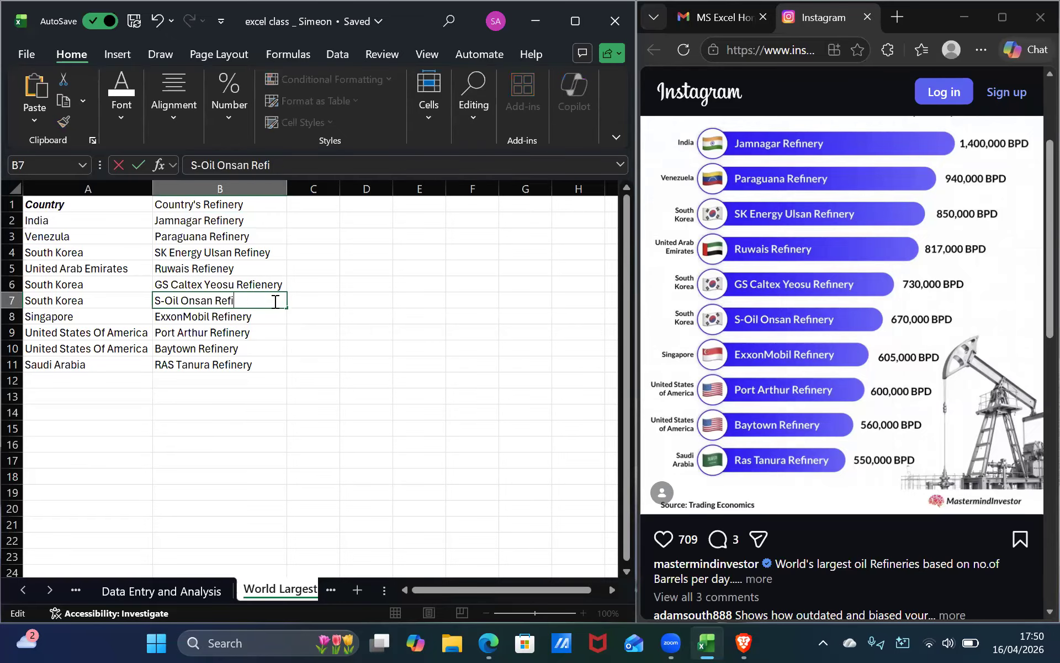
text(Refinery)
double_click(279, 284)
key(BackSpace)
key(BackSpace)
key(BackSpace)
key(BackSpace)
key(BackSpace)
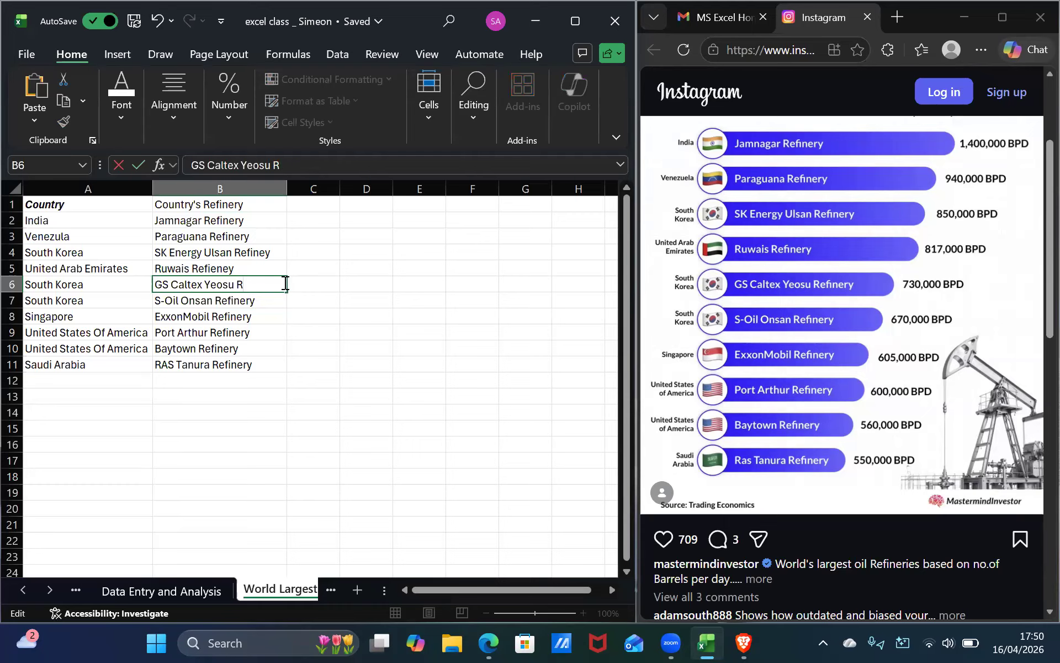
text(Refinery)
Correct the spelling of Refinery at the end of cell B5.
click(254, 264)
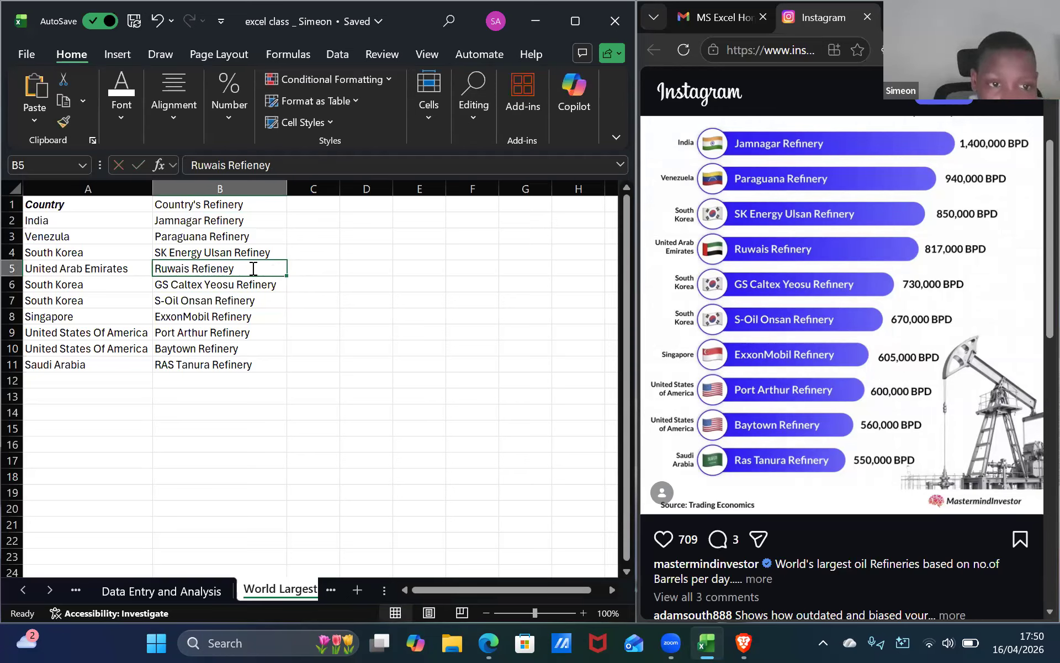
double_click(253, 269)
key(BackSpace)
key(BackSpace)
key(BackSpace)
key(BackSpace)
key(BackSpace)
key(BackSpace)
key(BackSpace)
key(BackSpace)
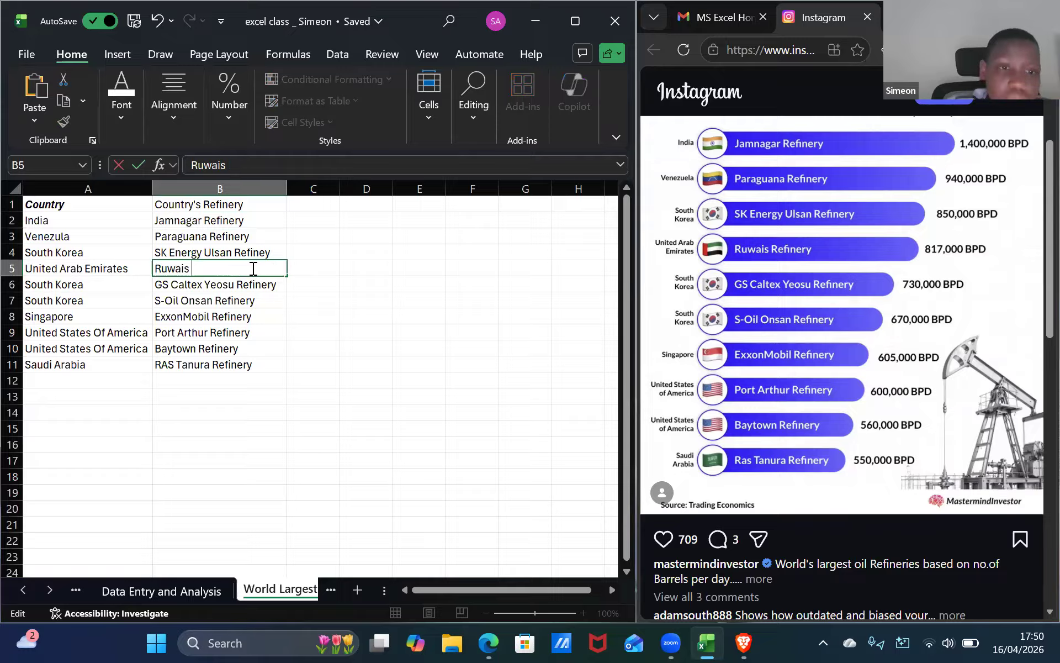
text(Refinery)
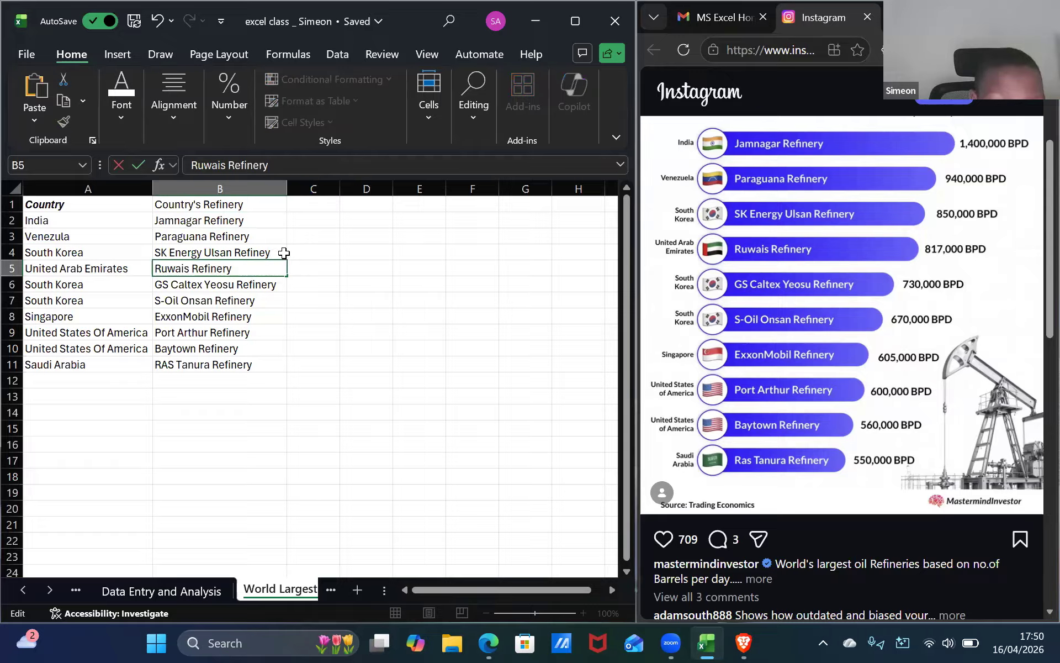
Retype the final word in cell B4 as Refinery with the correct spelling.
click(272, 251)
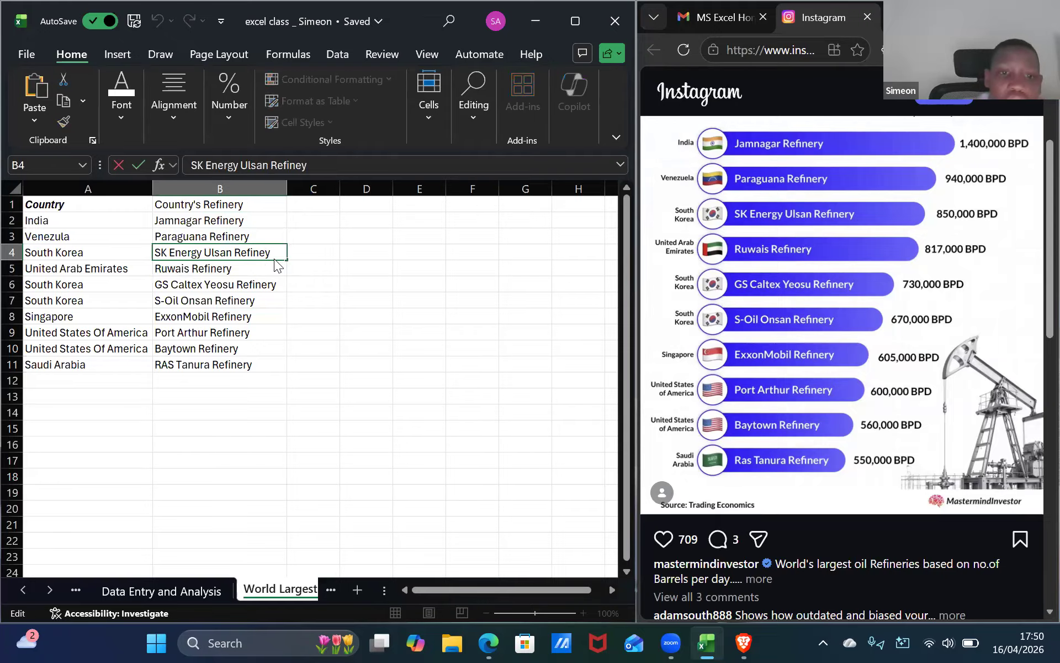
key(BackSpace)
key(BackSpace)
key(BackSpace)
key(BackSpace)
key(BackSpace)
key(BackSpace)
key(BackSpace)
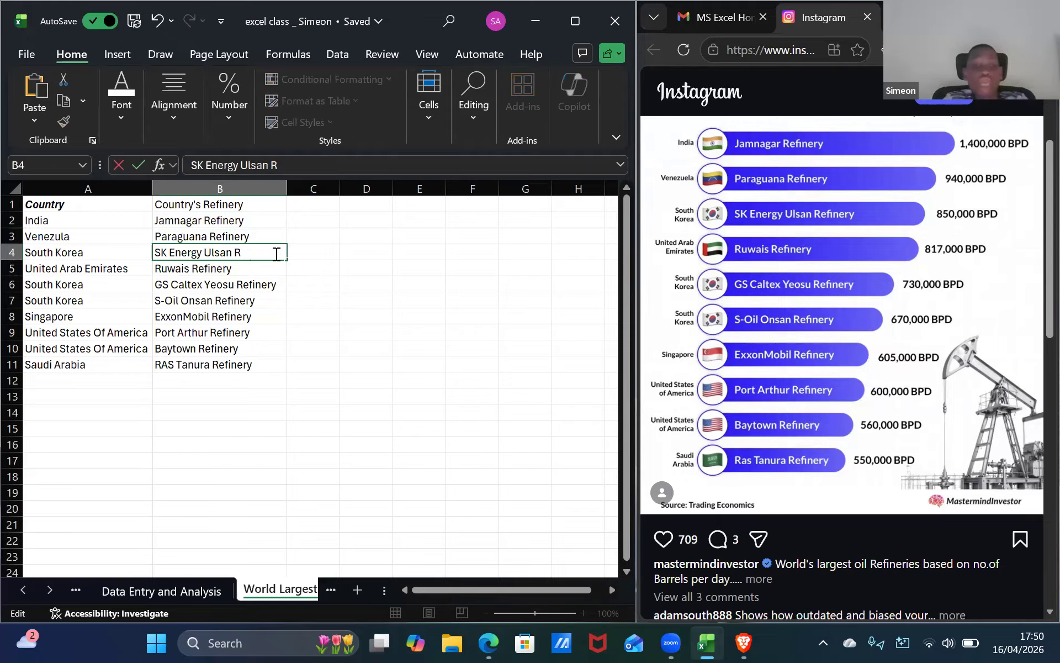
text(Refinery)
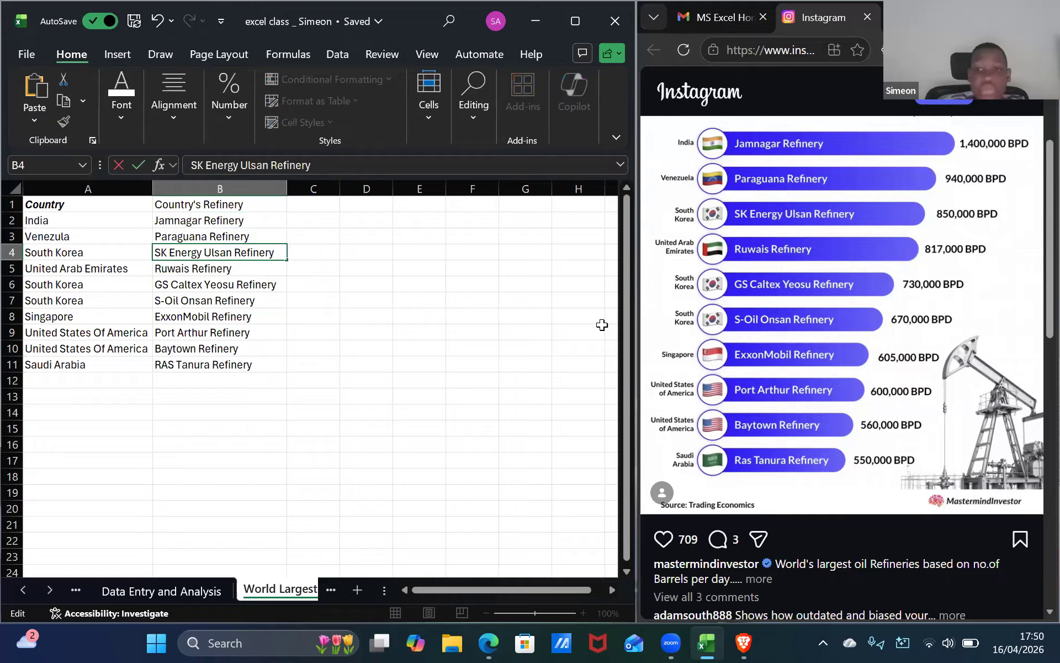
Make the Country's Refinery header in B1 bold.
click(313, 206)
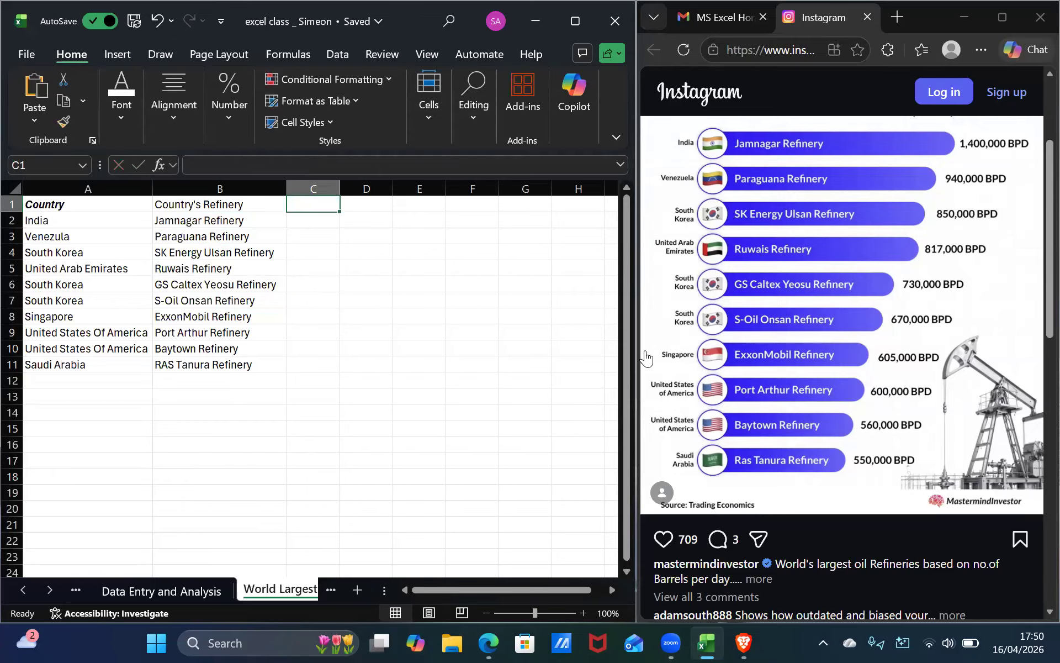
click(220, 203)
click(125, 122)
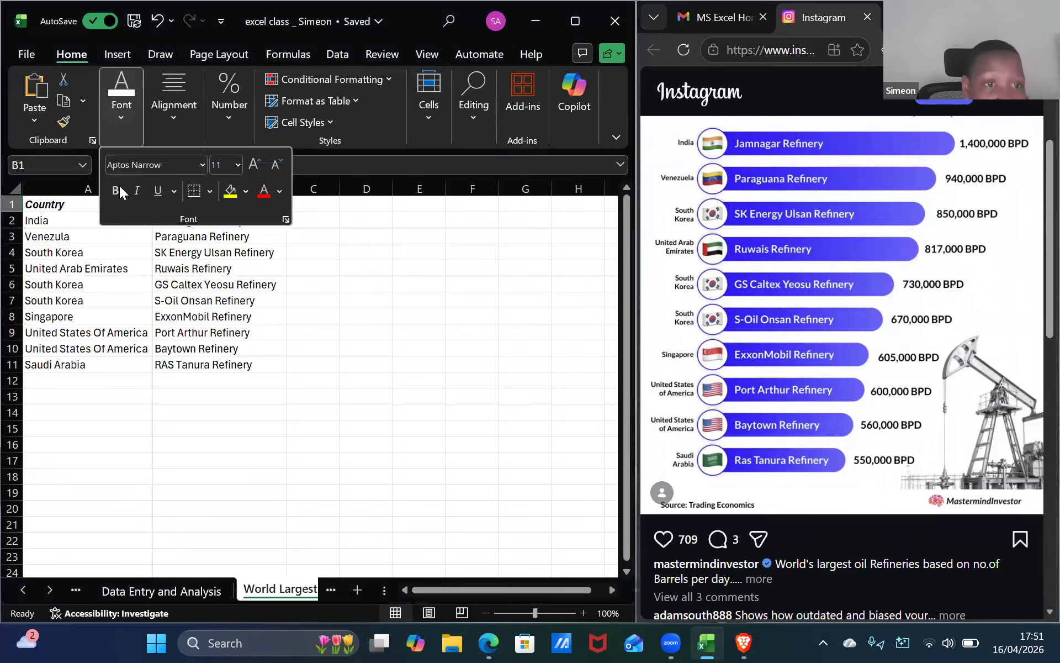
click(254, 212)
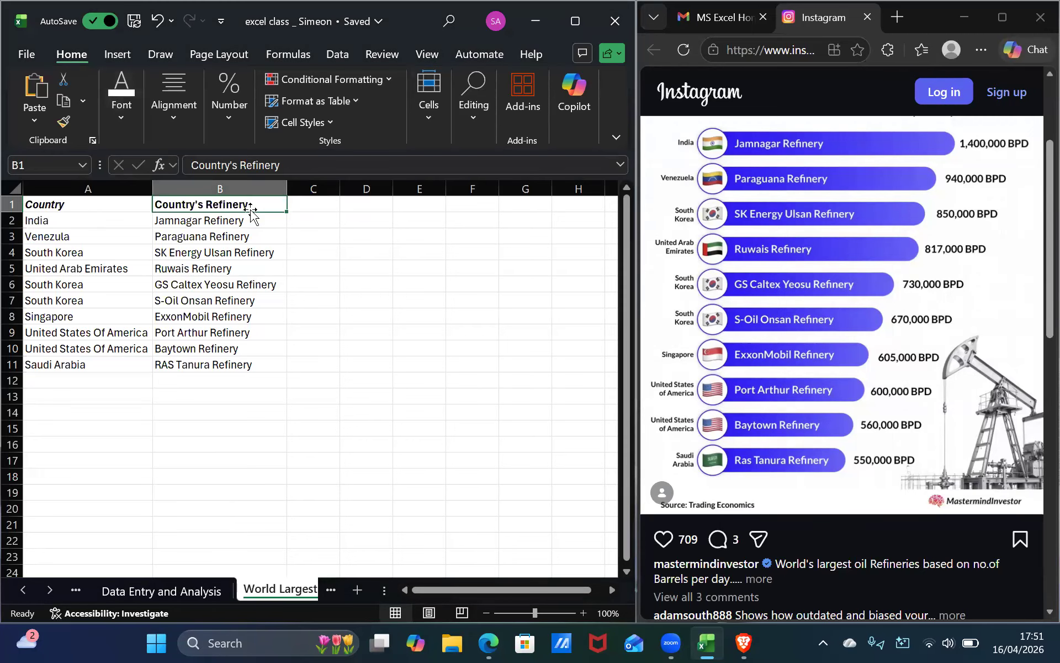
Remove the italic formatting from the Country header in A1.
click(103, 210)
click(119, 125)
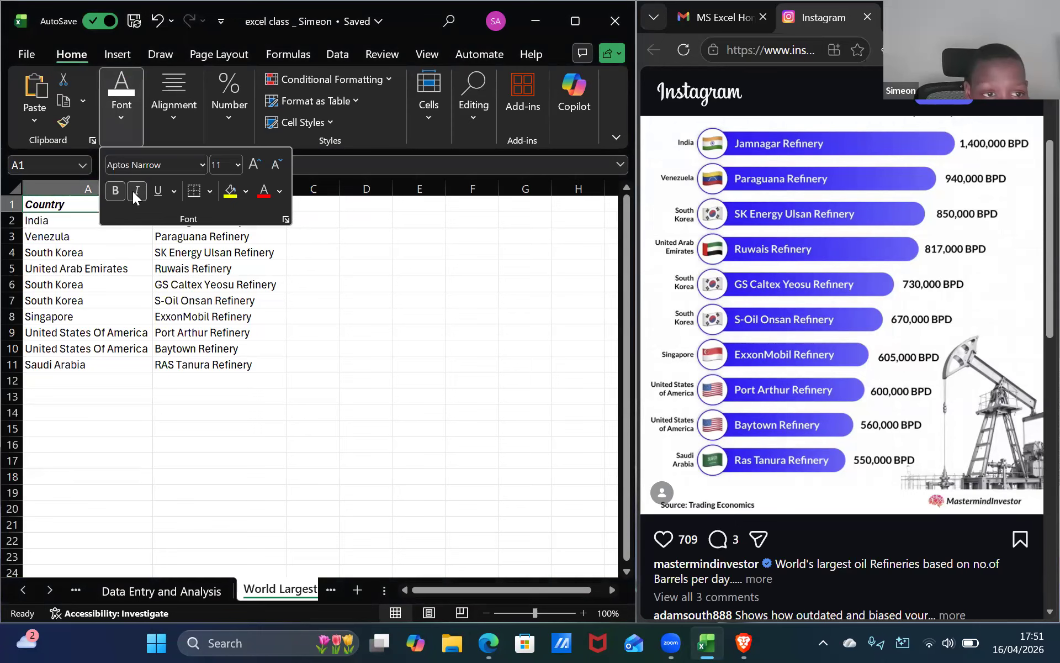
click(304, 239)
click(294, 215)
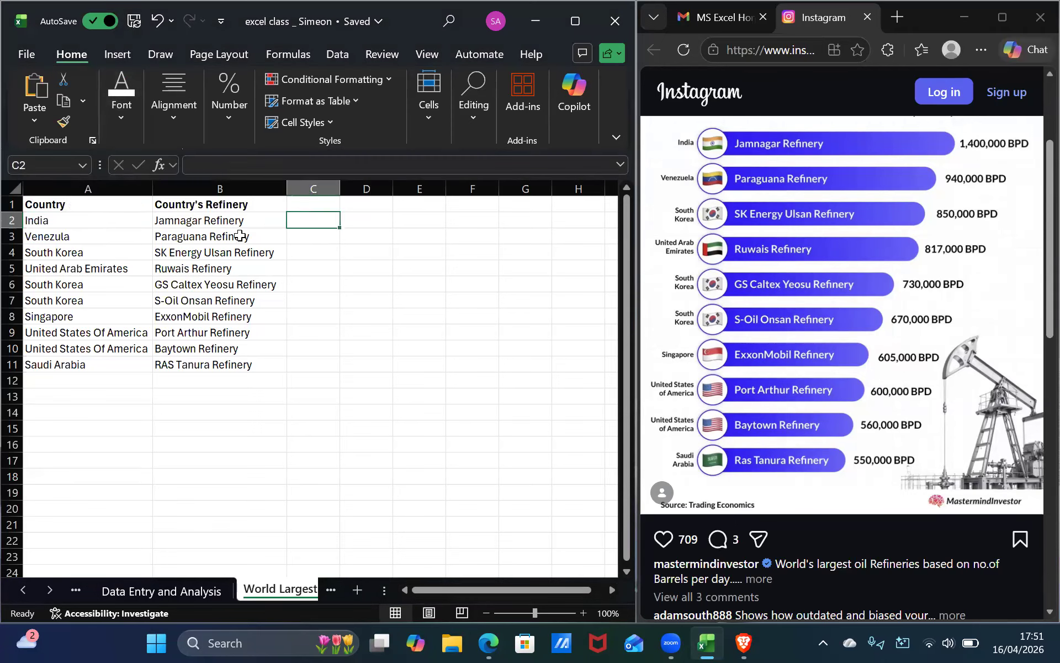
Enter the header Country's BPD in cell C1.
click(255, 222)
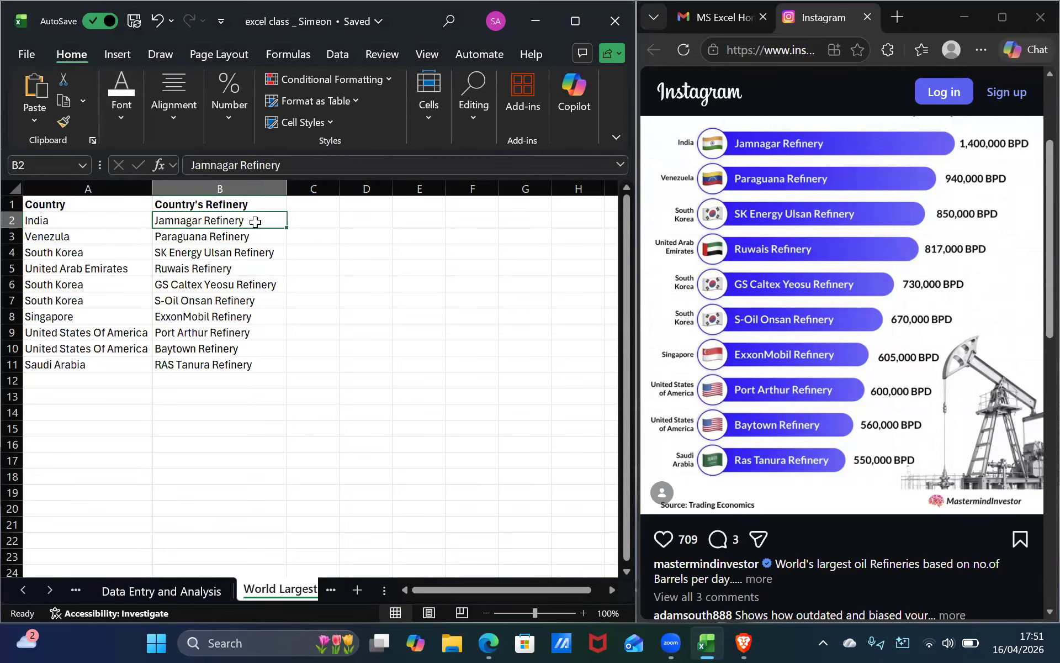
click(331, 216)
click(333, 200)
text(Country's BPD)
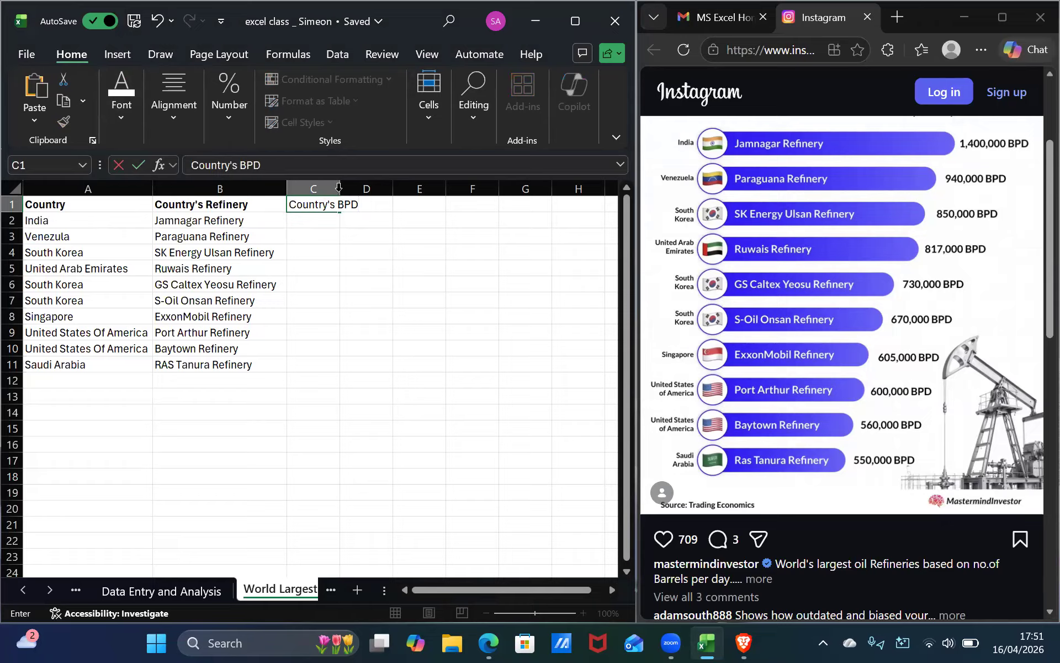
Autofit column C to its contents and enter 1,400,000 BPD in cell C2.
double_click(338, 187)
click(336, 220)
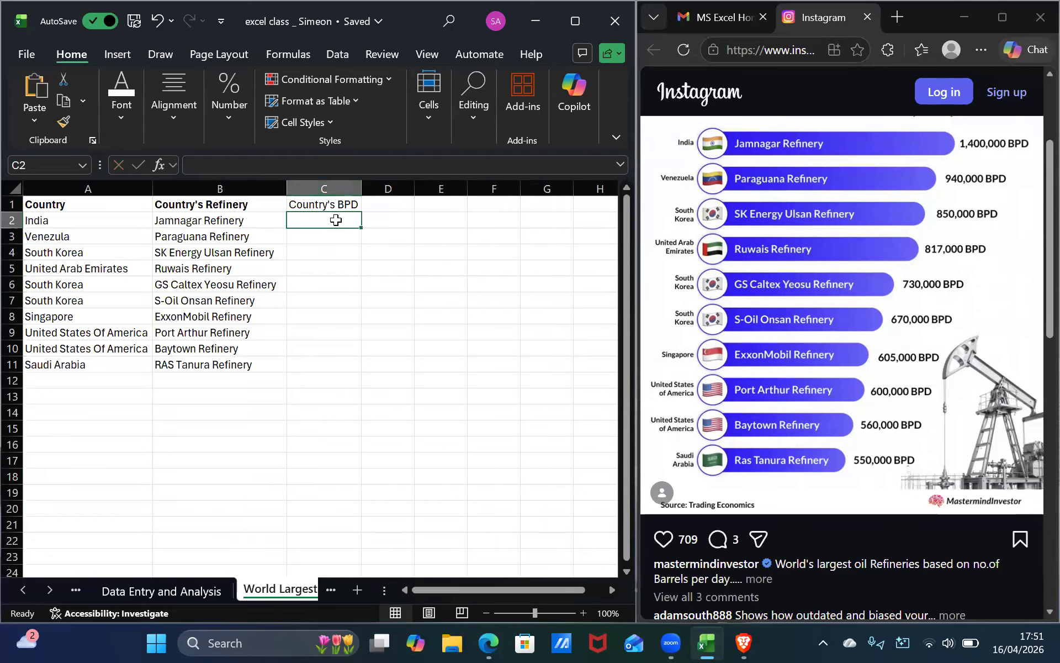
text(1,)
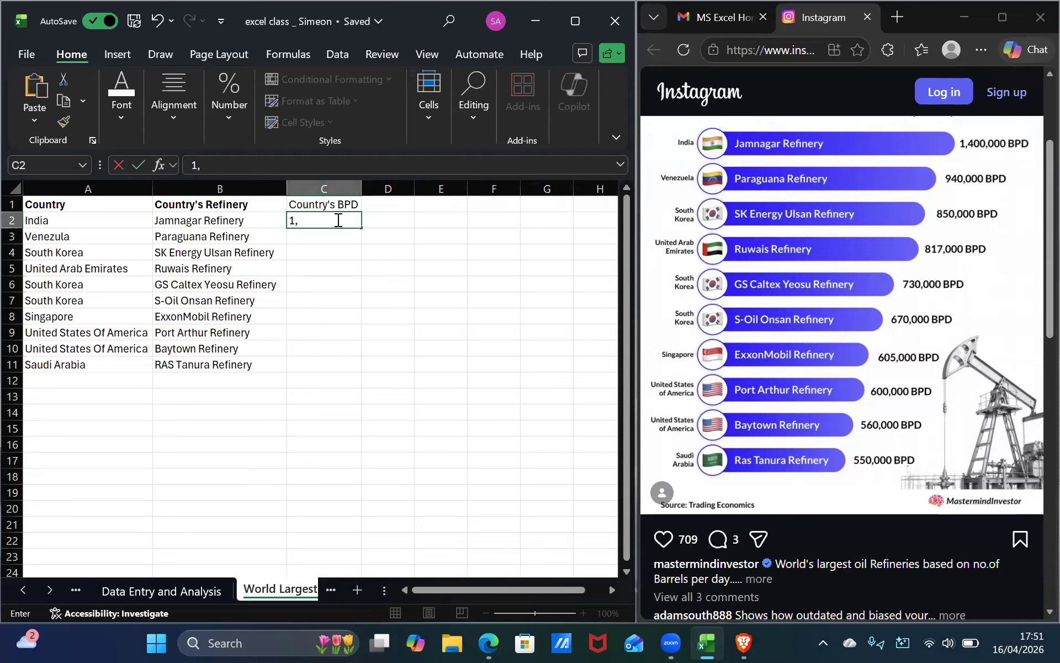
text(400,000 BPD)
key(Return)
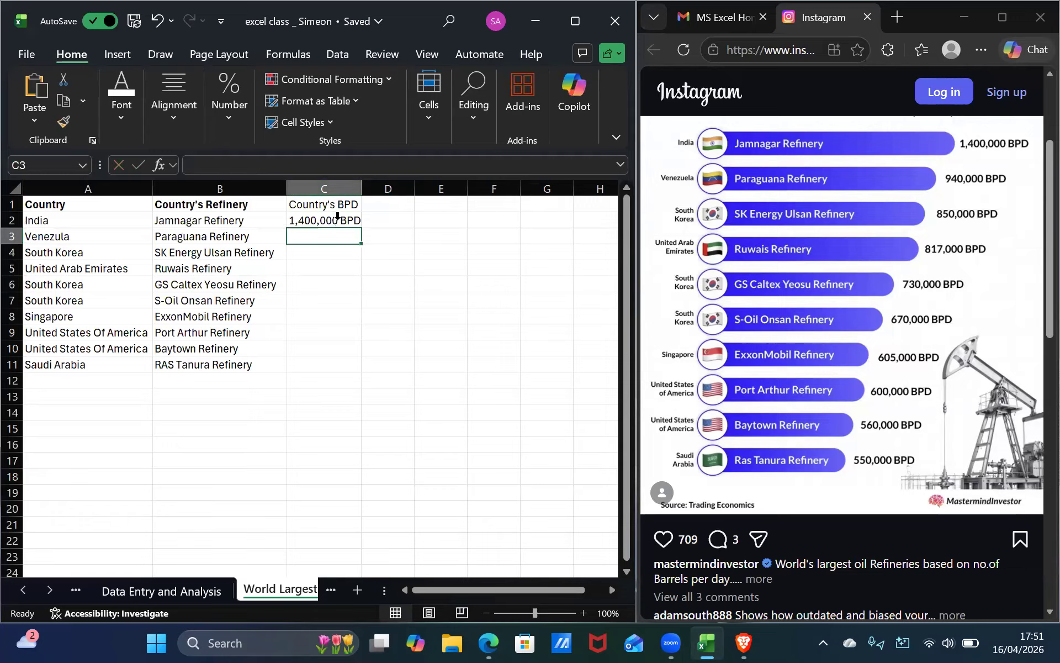
Autofit column C again and enter 940,000 in cell C3.
double_click(362, 188)
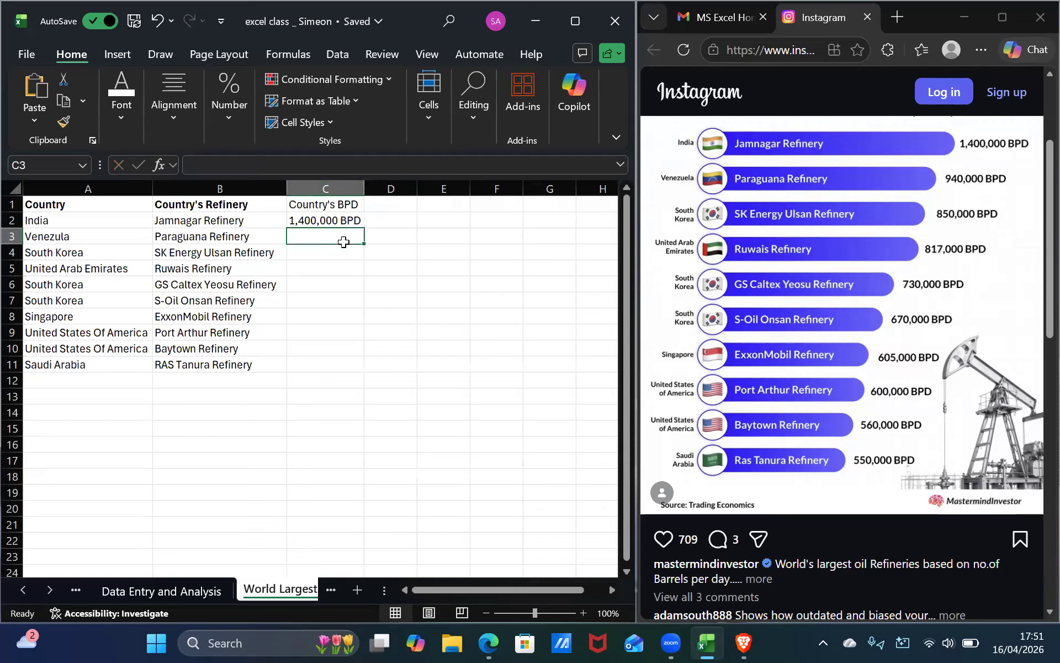
text(940,000)
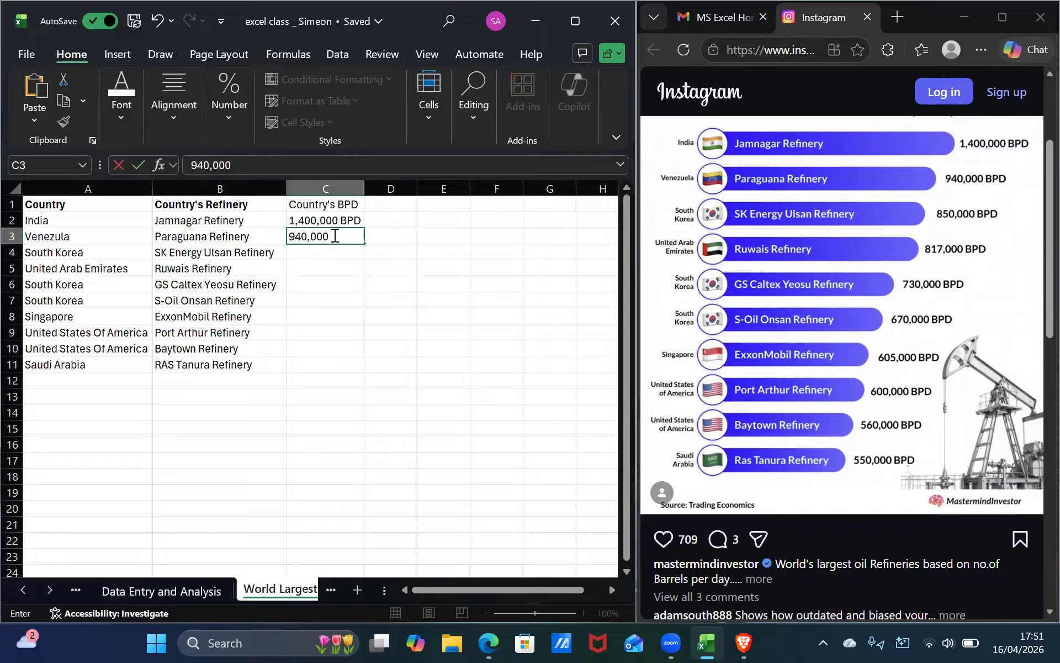
click(360, 220)
Delete the BPD suffix from the value in cell C2, leaving 1,400,000.
double_click(362, 220)
key(BackSpace)
key(BackSpace)
key(BackSpace)
key(BackSpace)
key(Return)
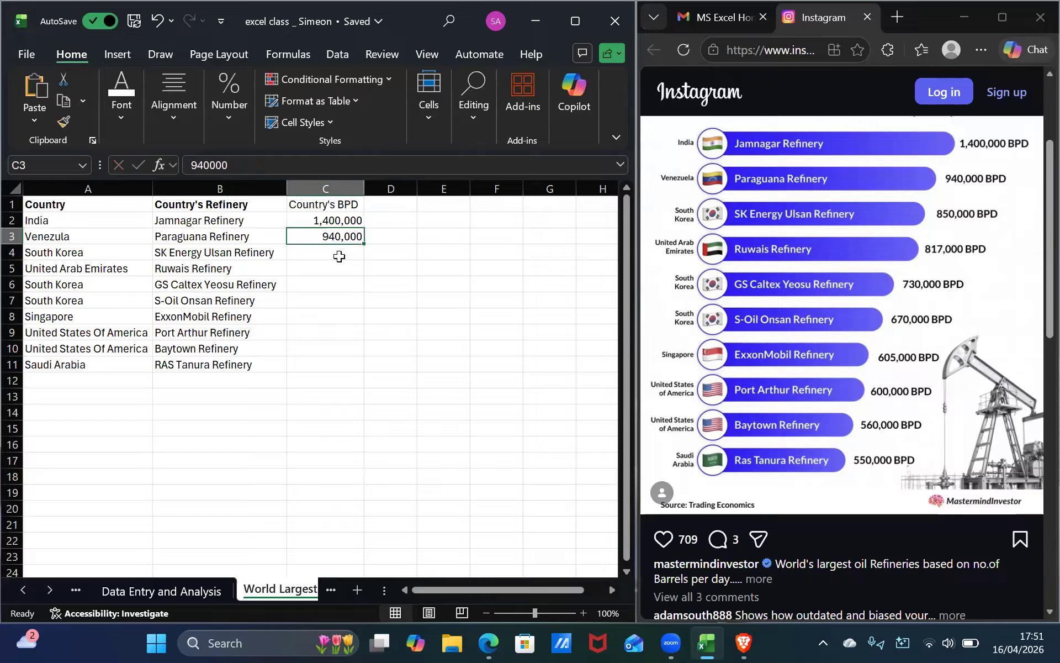
Enter 850,000 in C4 and 817,000 in C5.
click(348, 257)
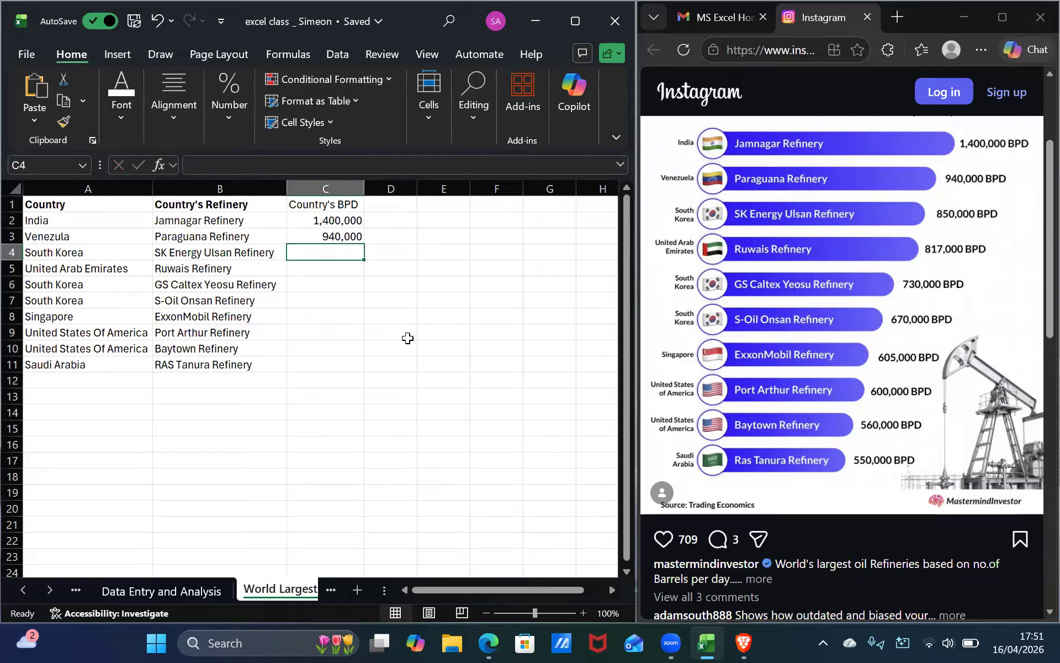
text(850,00)
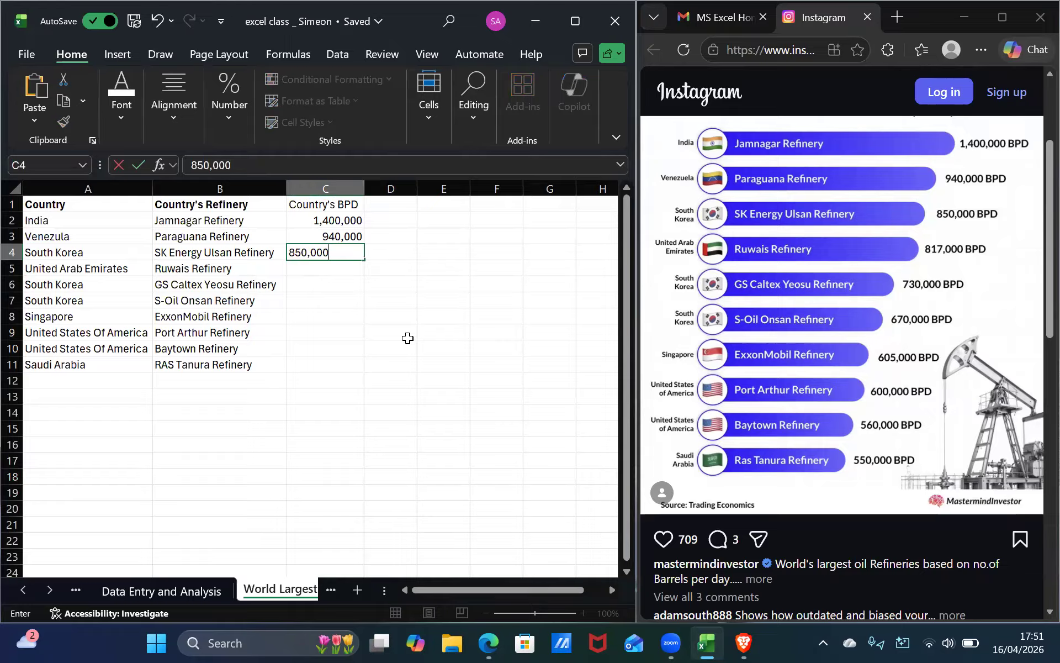
key(Return)
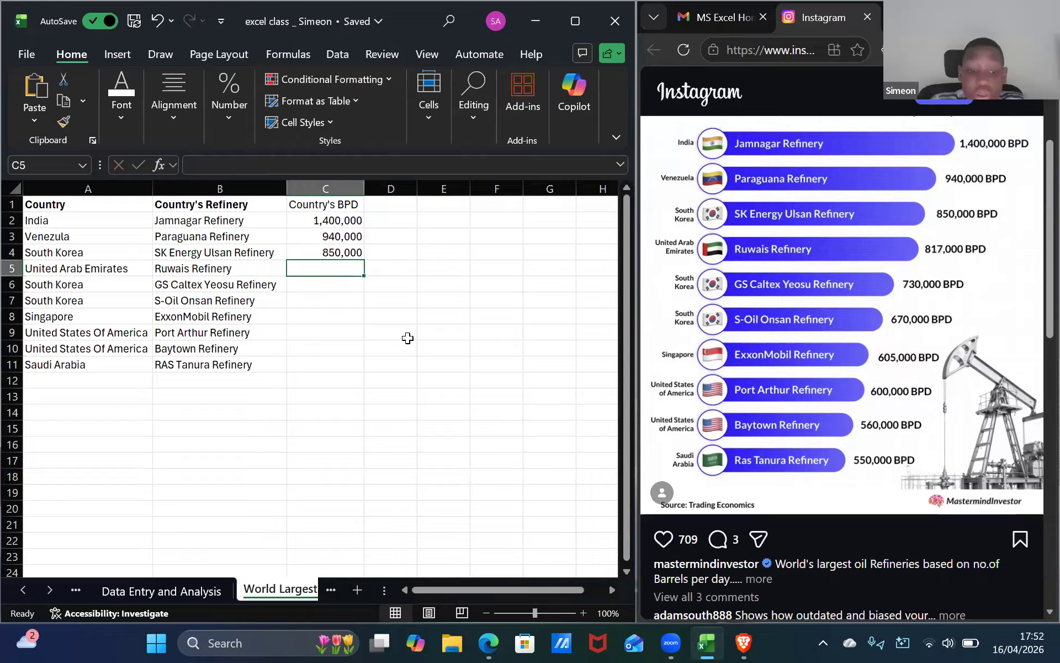
text(817,00)
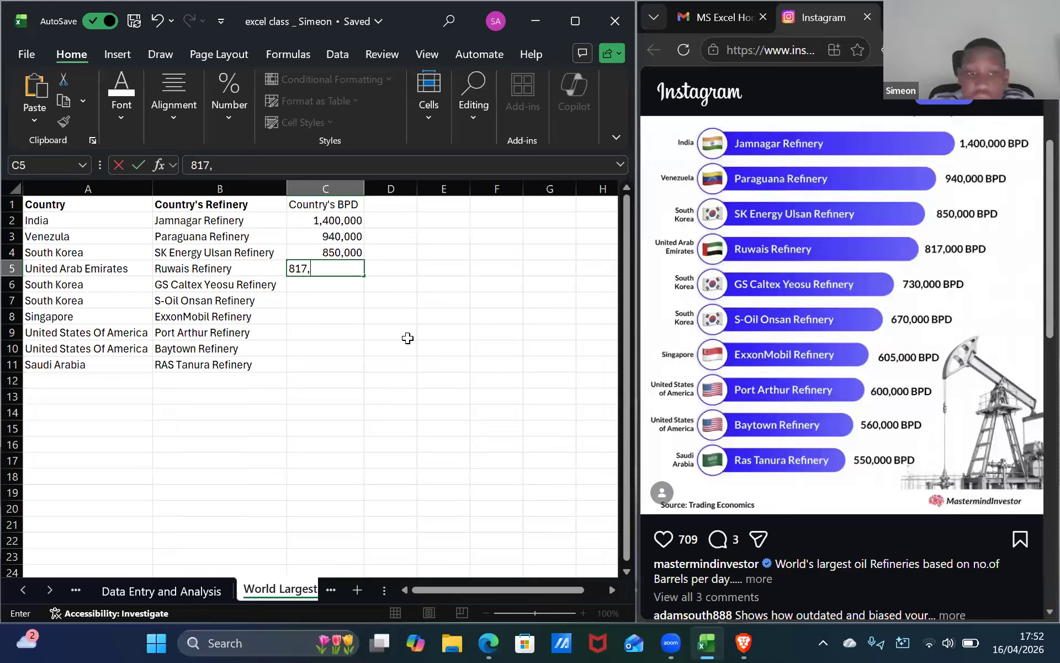
text(00)
key(Return)
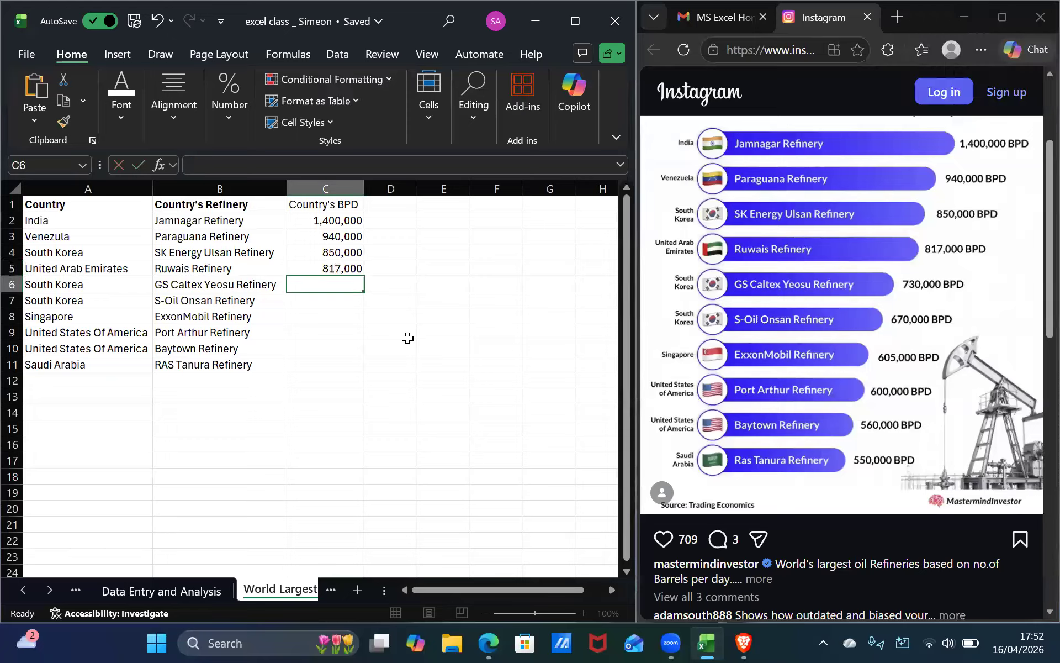
Enter 730,000 in C6 and 670,000 in C7.
text(730)
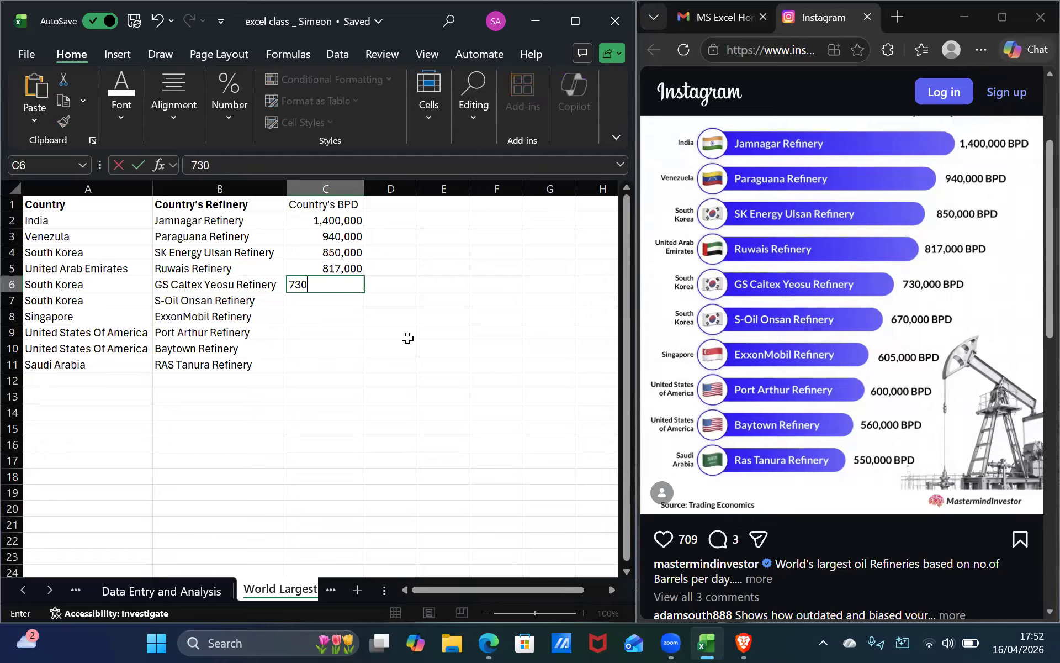
text(,000)
key(Return)
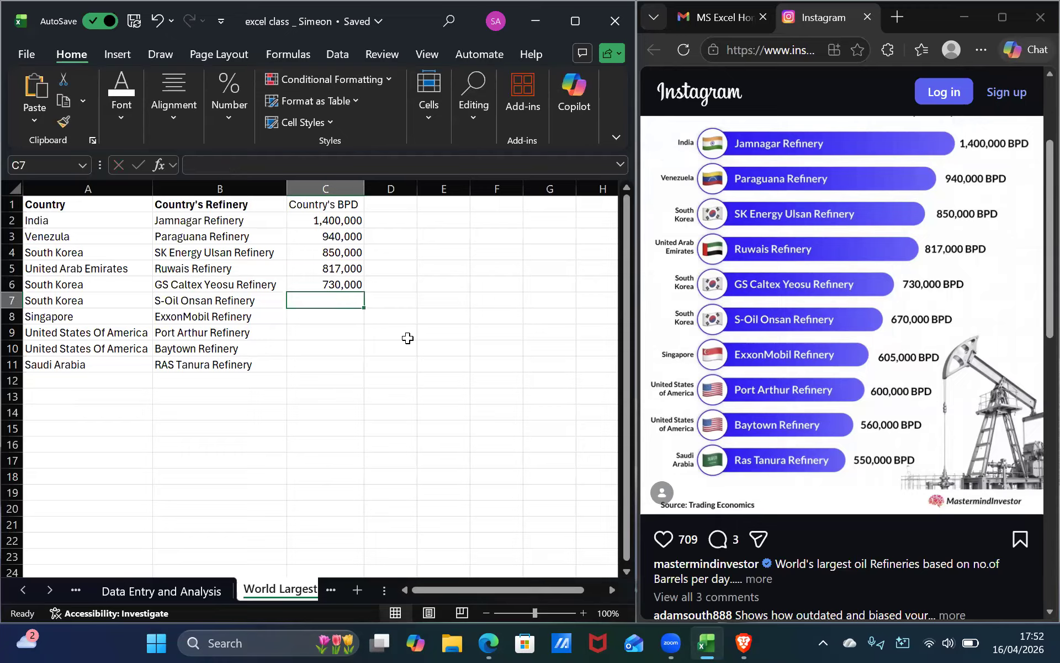
text(670)
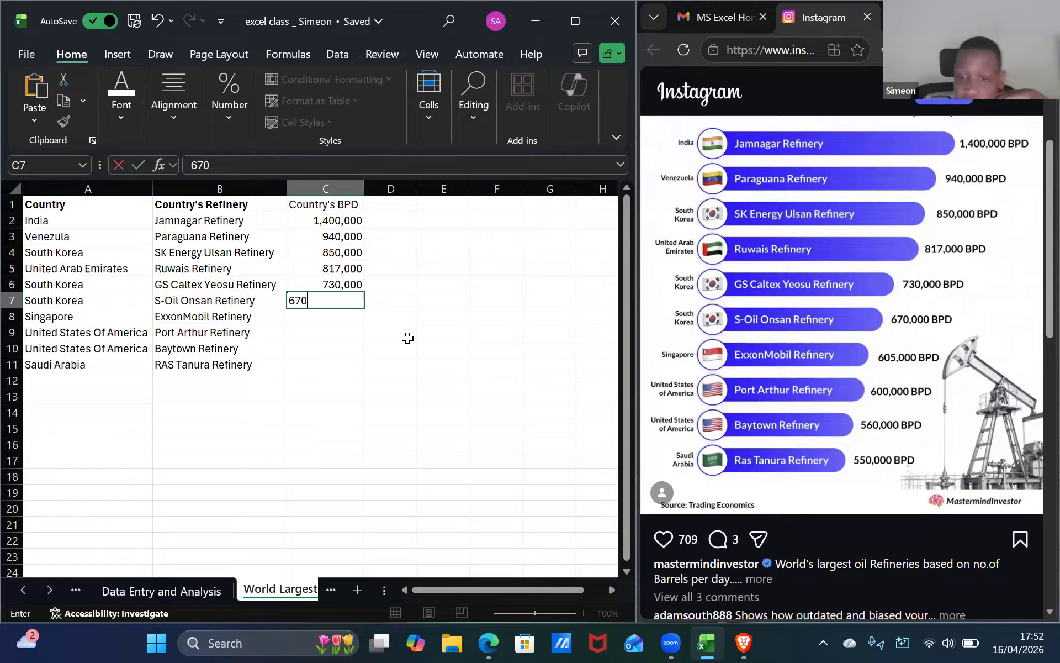
text(,000)
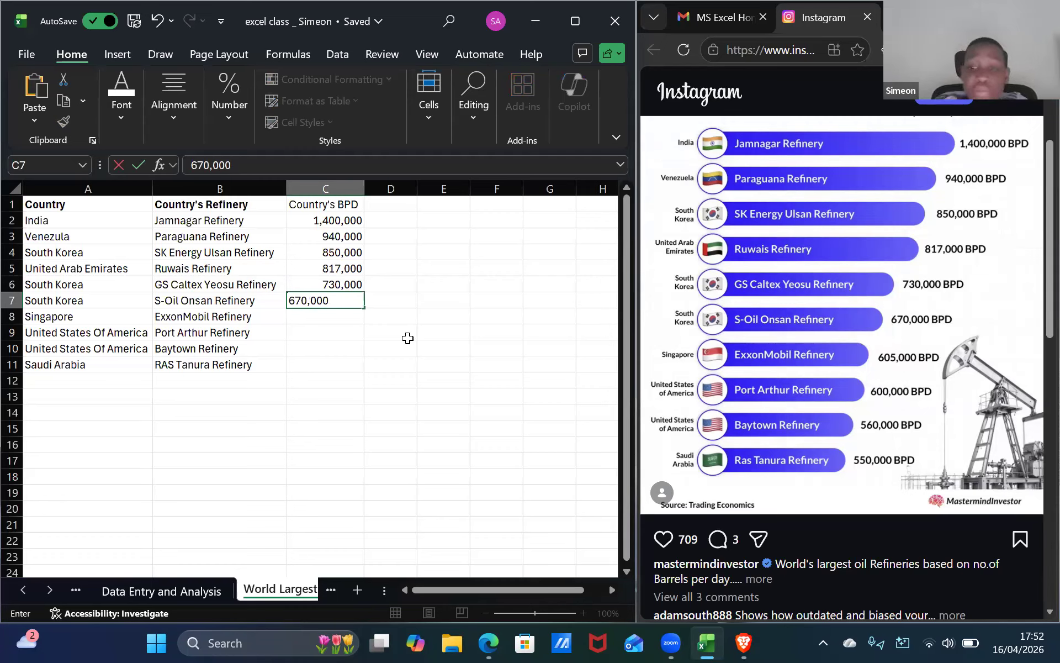
key(Return)
Enter 605,000 in C8 and 600,000 in C9.
text(605,)
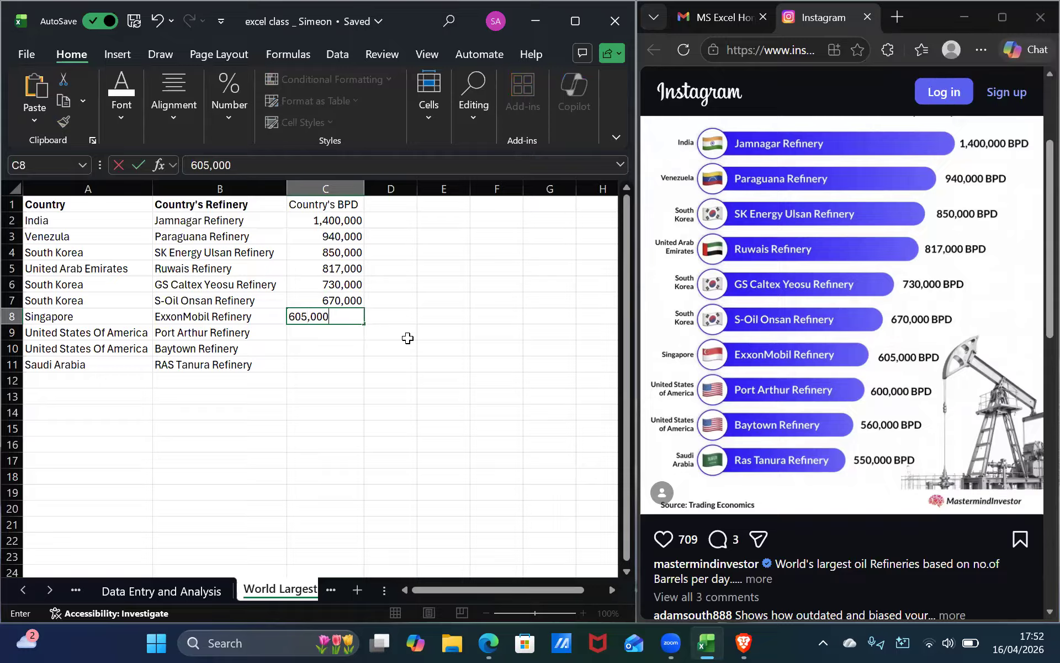
text(000)
key(Return)
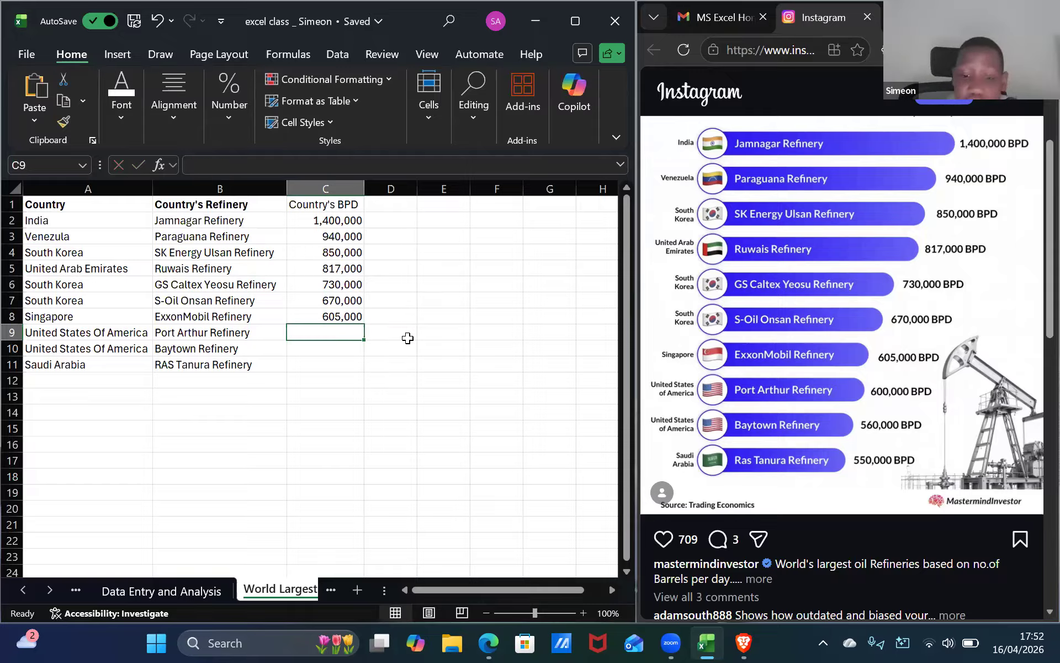
text(600)
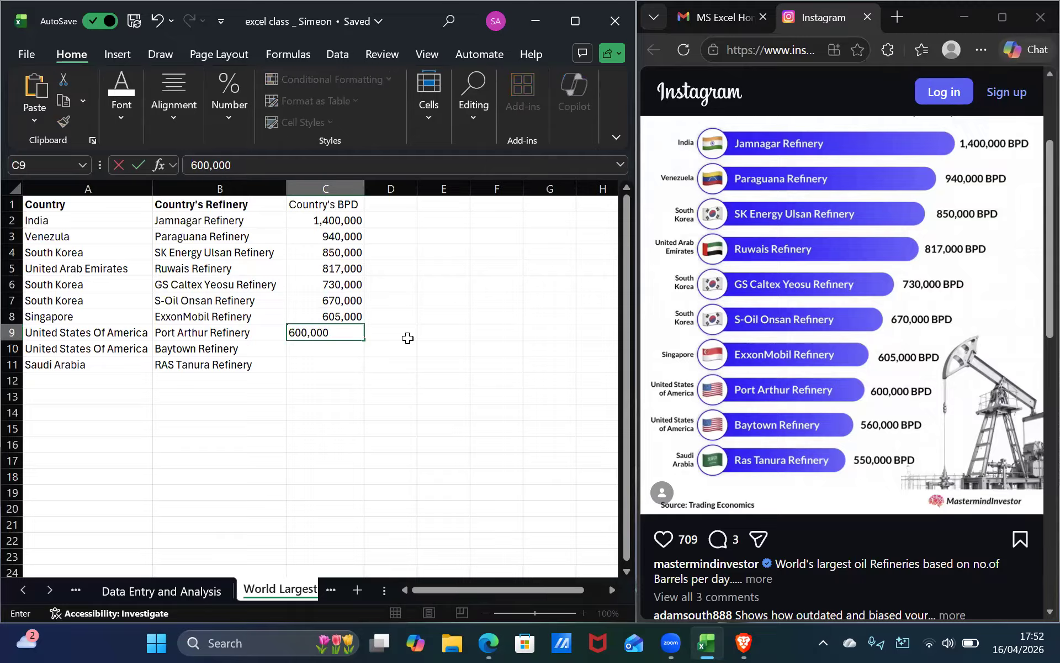
text(,000)
key(Return)
Enter 560,000 in C10 and 550,000 in C11, then select cell A1.
text(56)
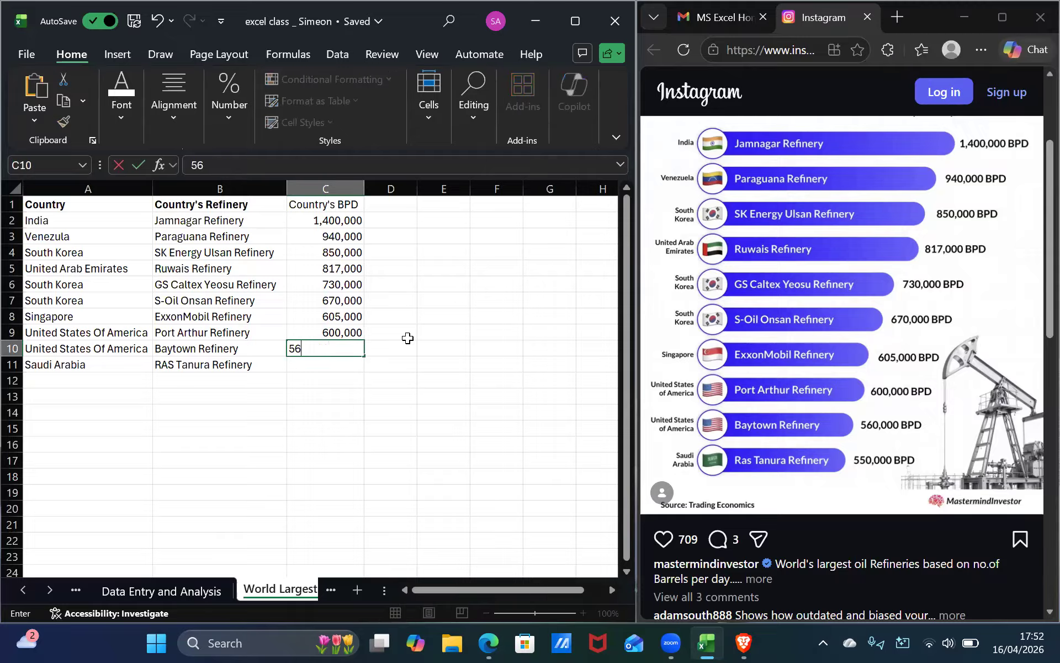
text(0,000)
key(Return)
text(550)
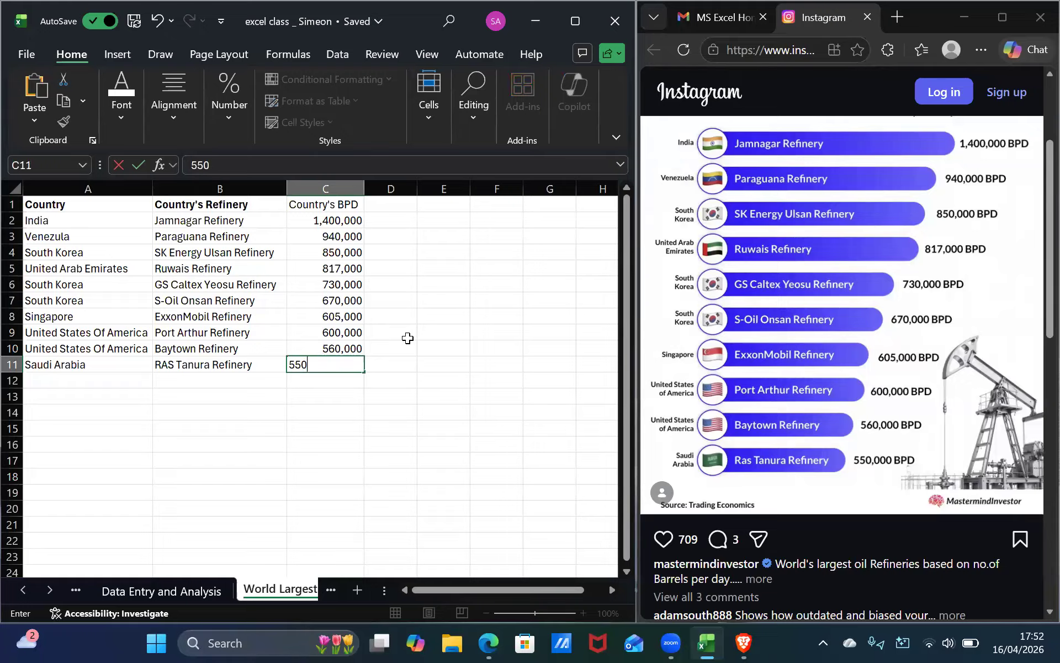
text(,000)
key(Return)
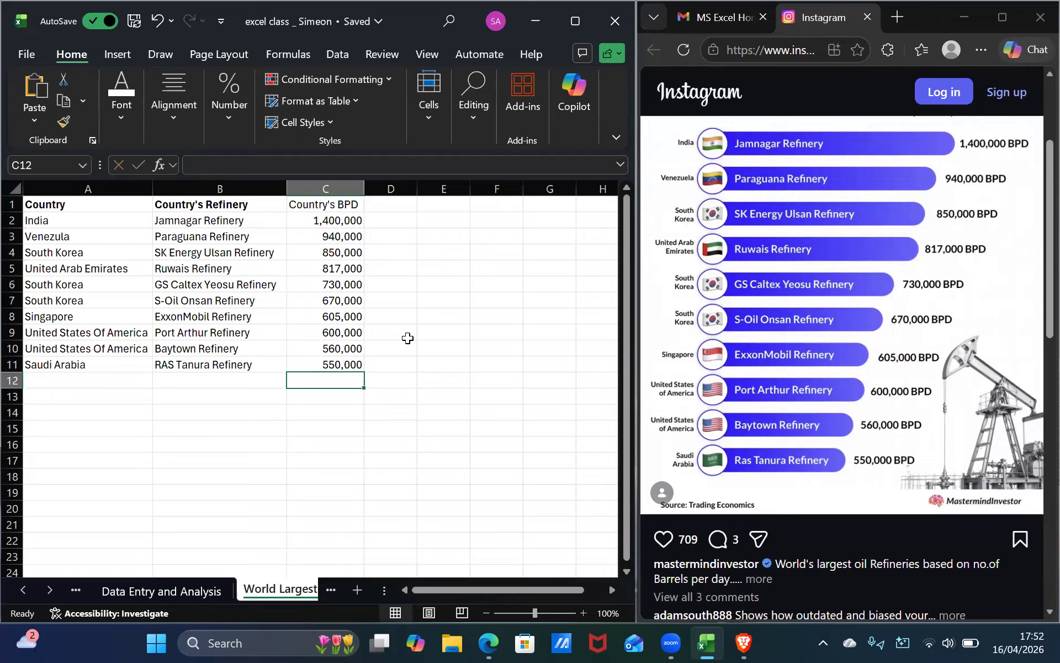
click(100, 201)
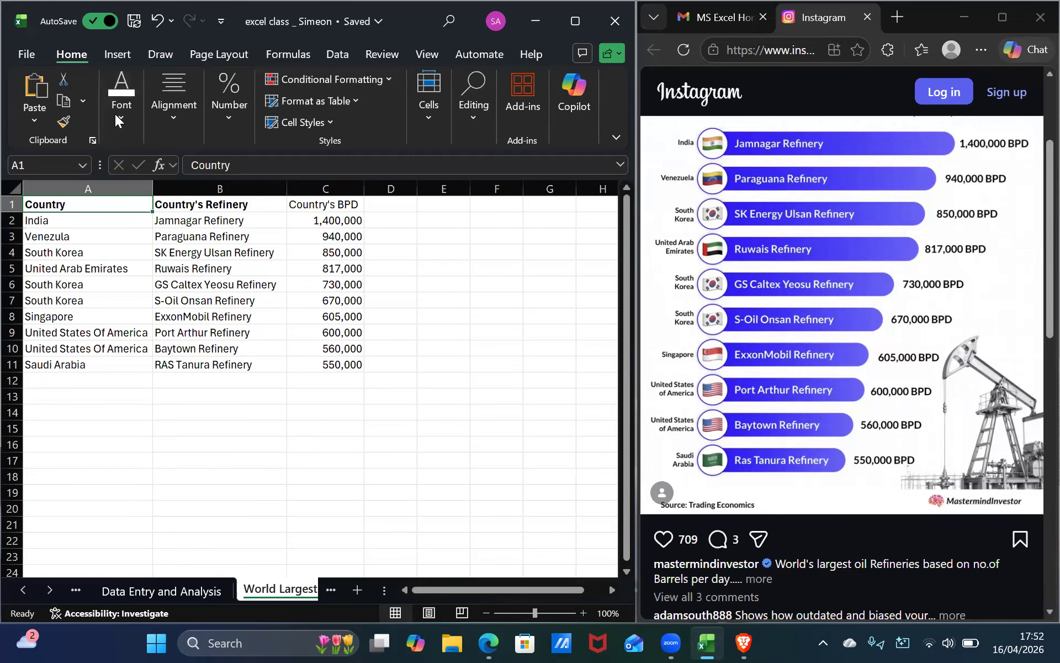
Apply a thick outside border around the whole table A1:C11.
key(super+Up)
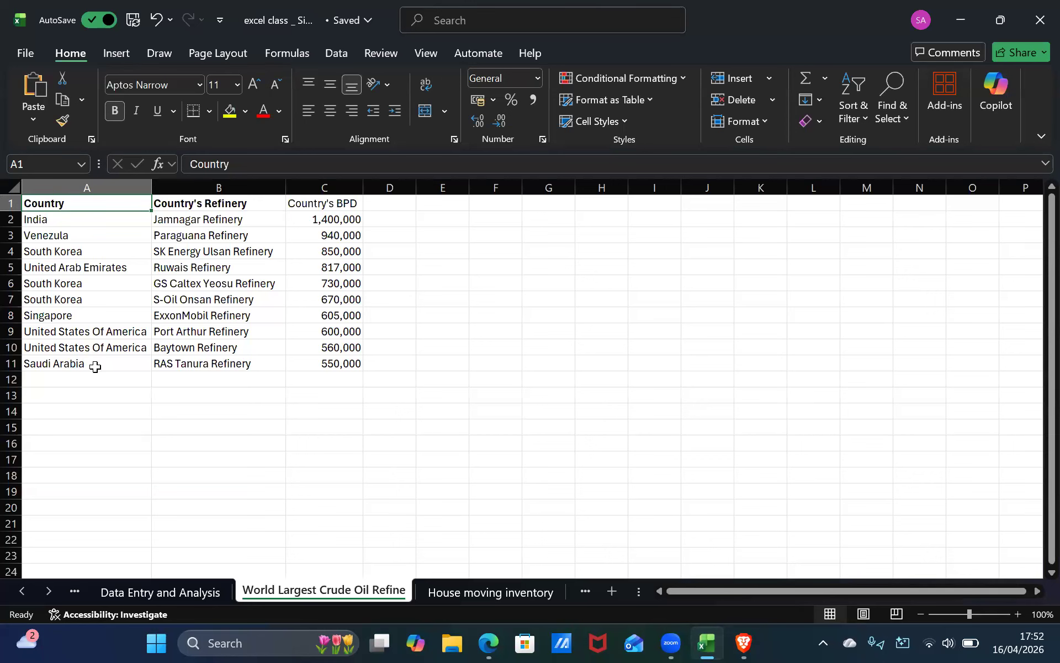
key(ctrl+a)
click(209, 111)
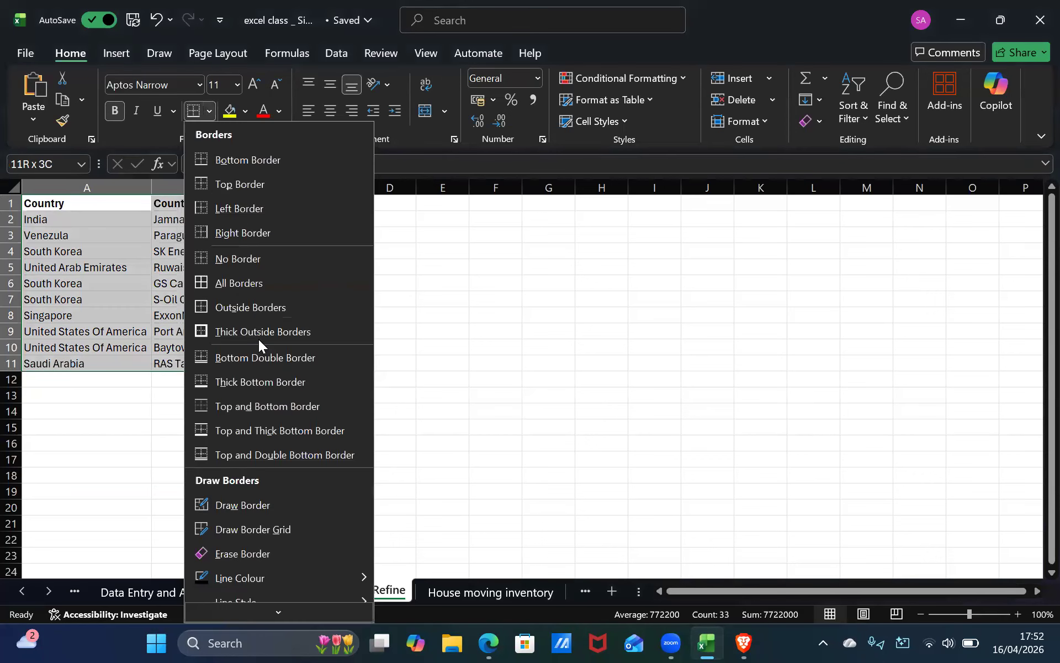
click(254, 326)
click(201, 331)
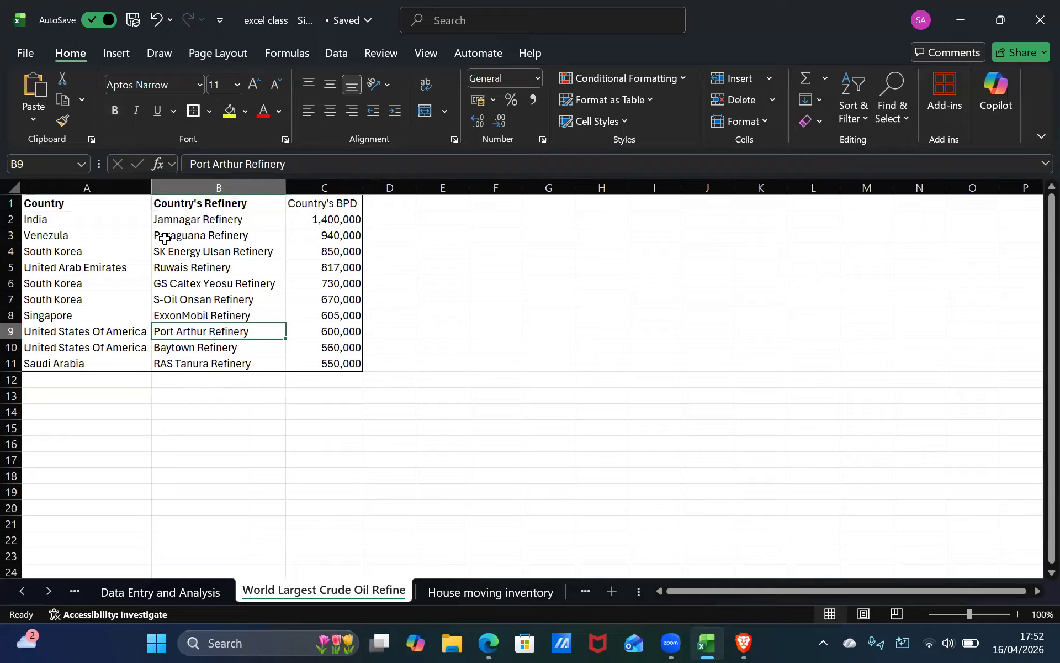
click(121, 203)
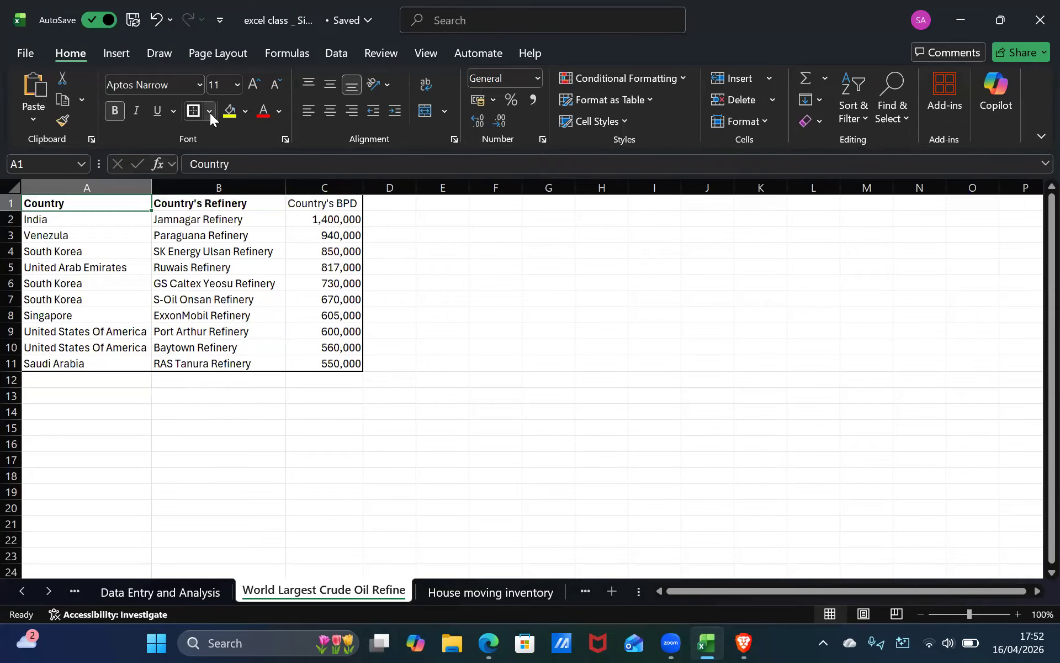
click(210, 113)
click(429, 268)
click(203, 205)
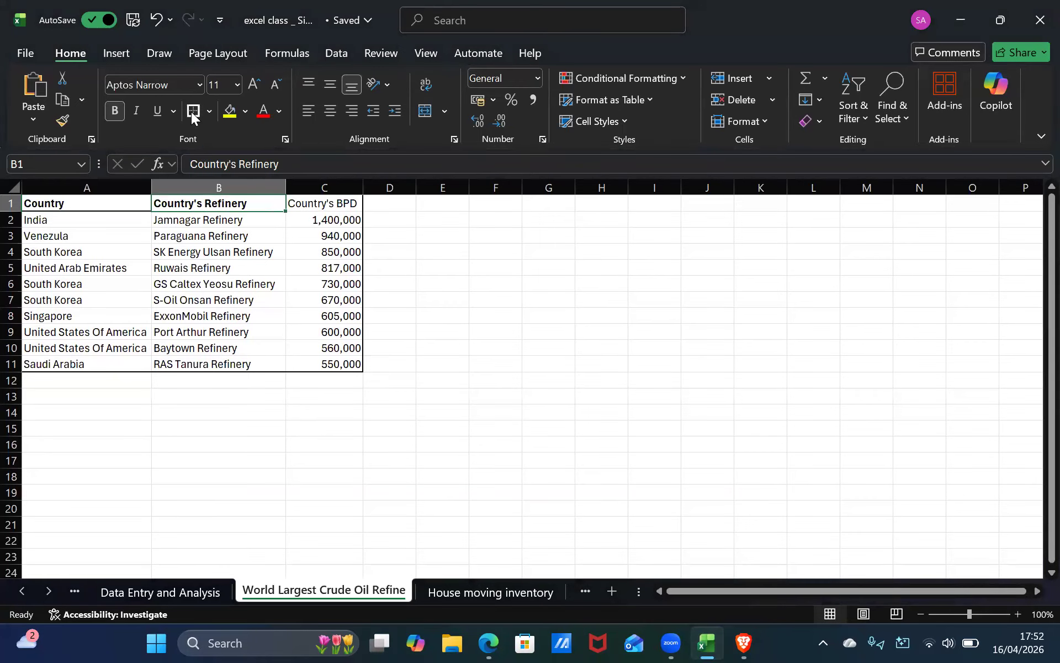
click(331, 203)
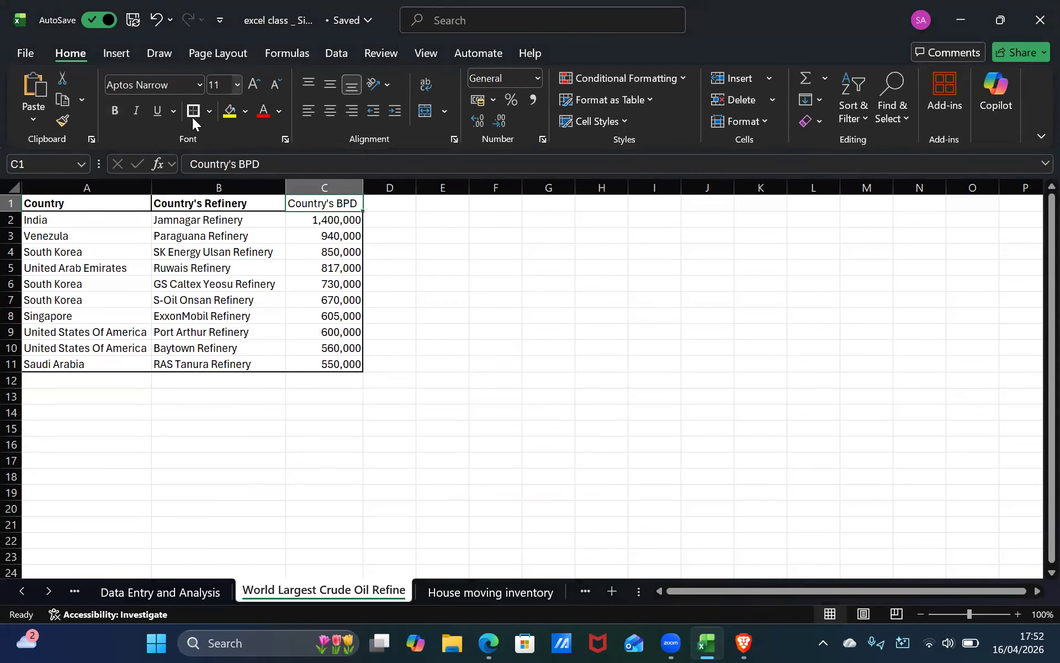
click(156, 219)
click(150, 220)
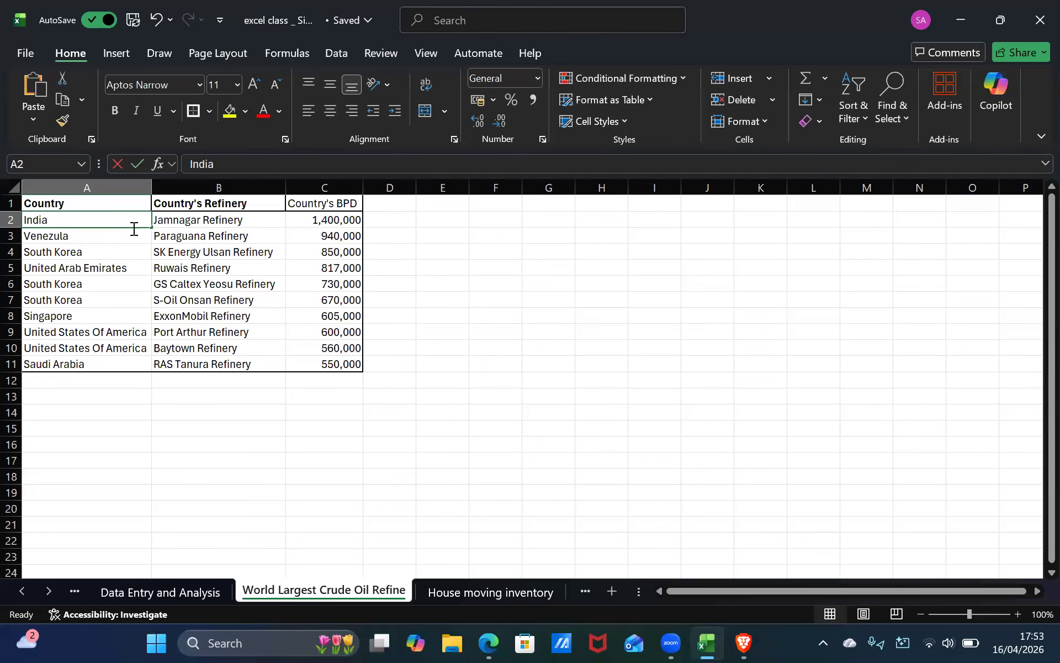
click(233, 415)
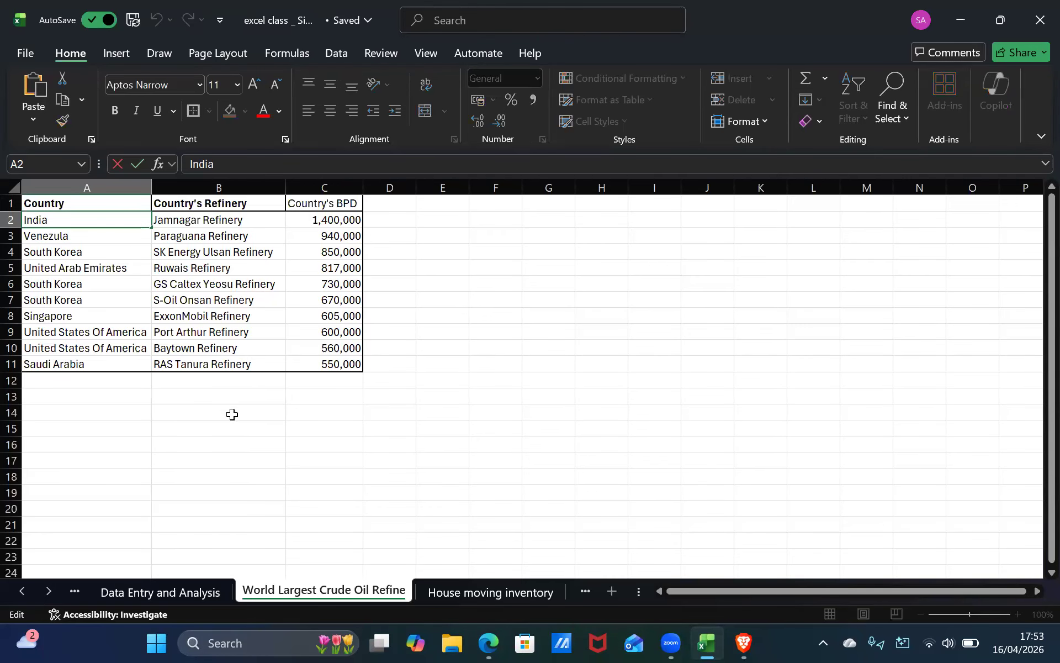
click(125, 230)
click(128, 218)
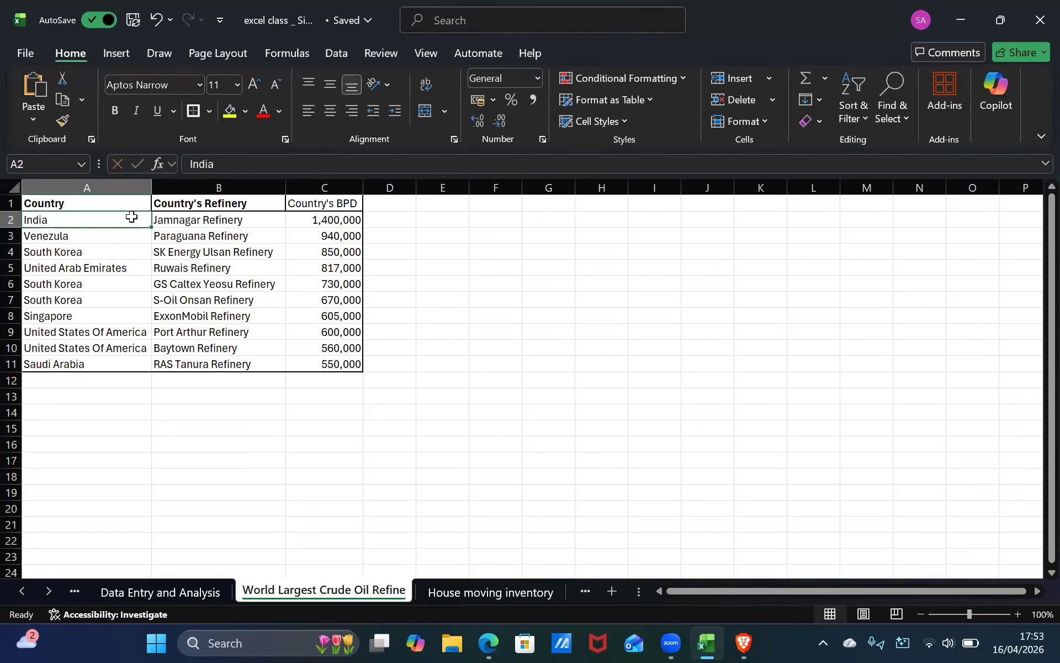
Add a right border to the country cells A2:A11.
shift+click(131, 361)
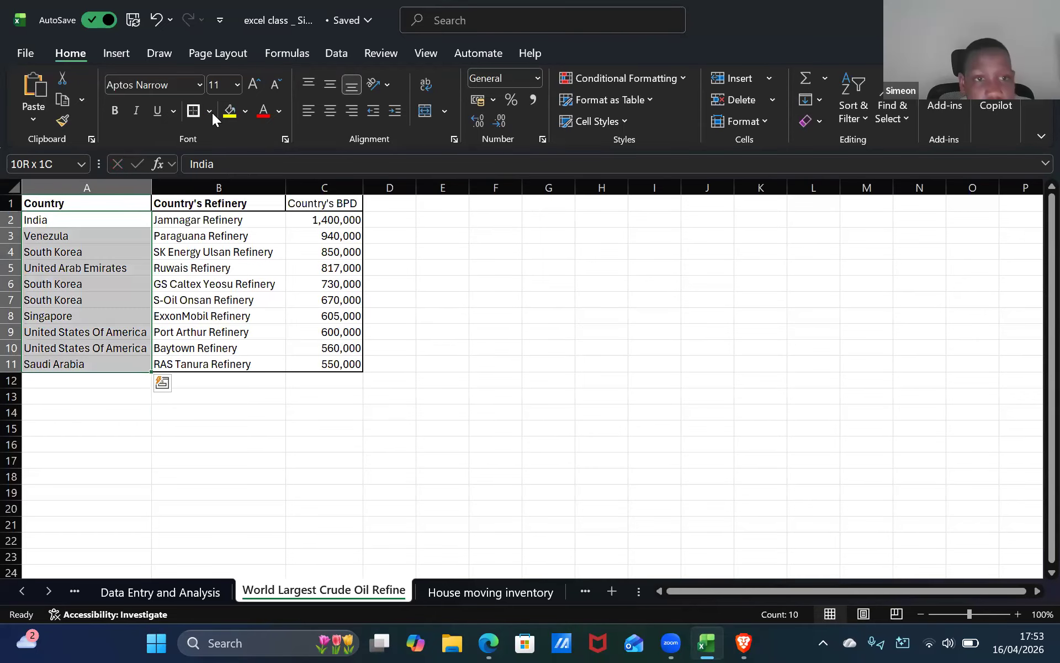
click(209, 110)
click(221, 233)
click(221, 380)
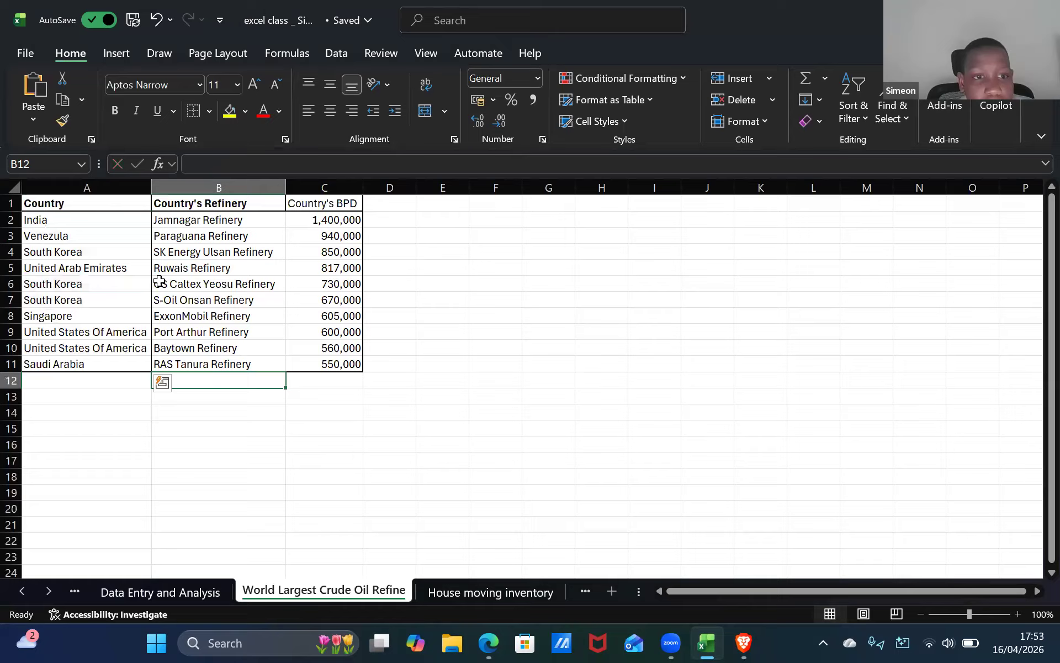
Add a right border to the refinery cells B2:B11.
click(255, 221)
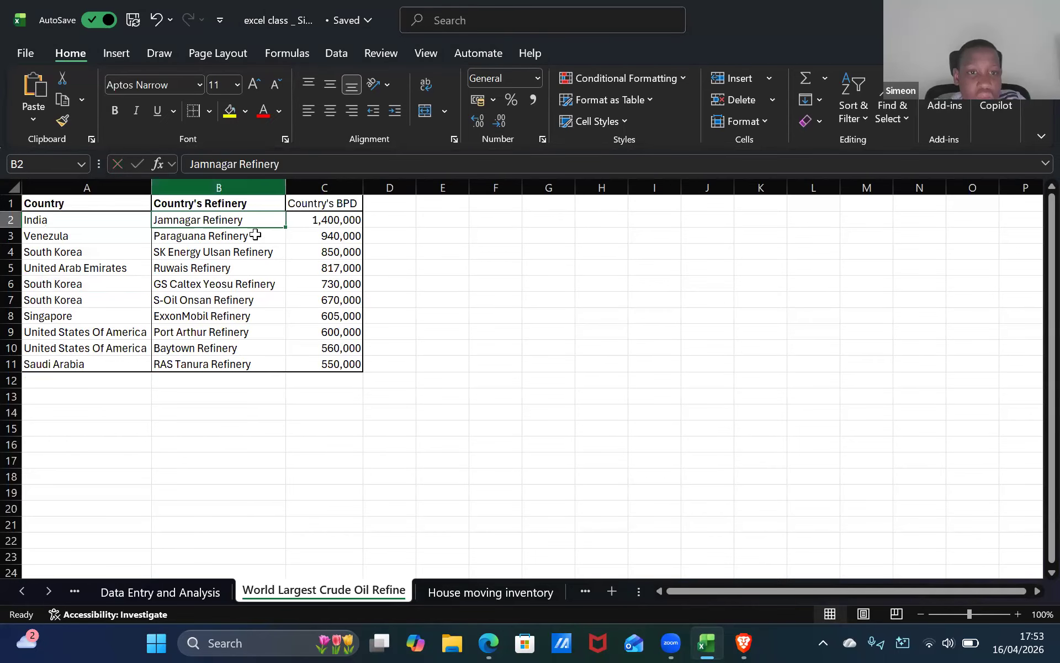
shift+click(243, 362)
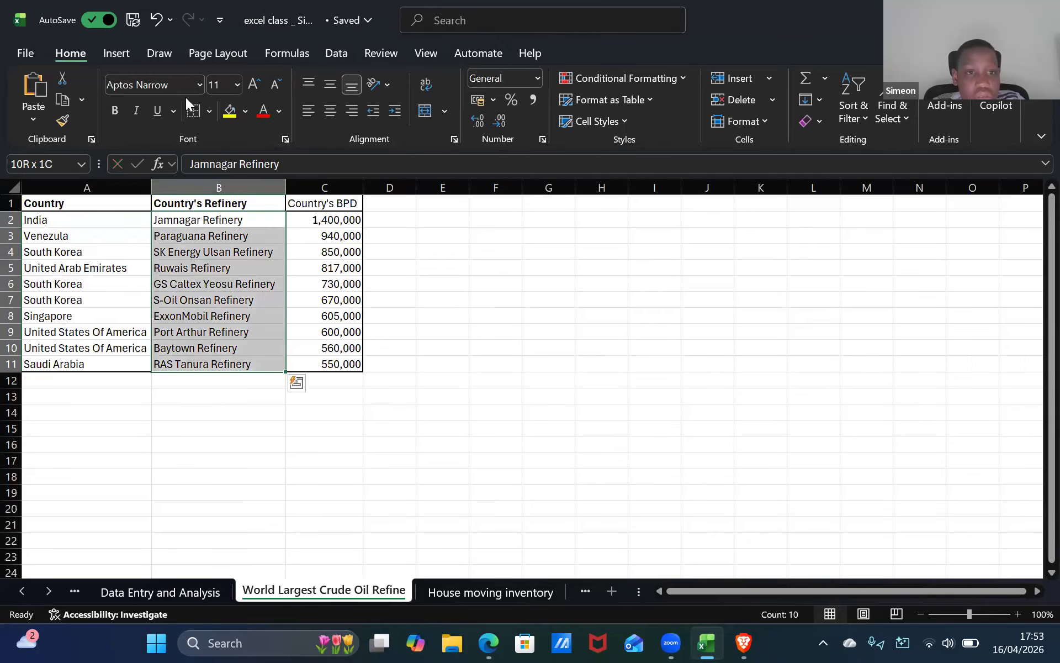
click(339, 222)
key(Left)
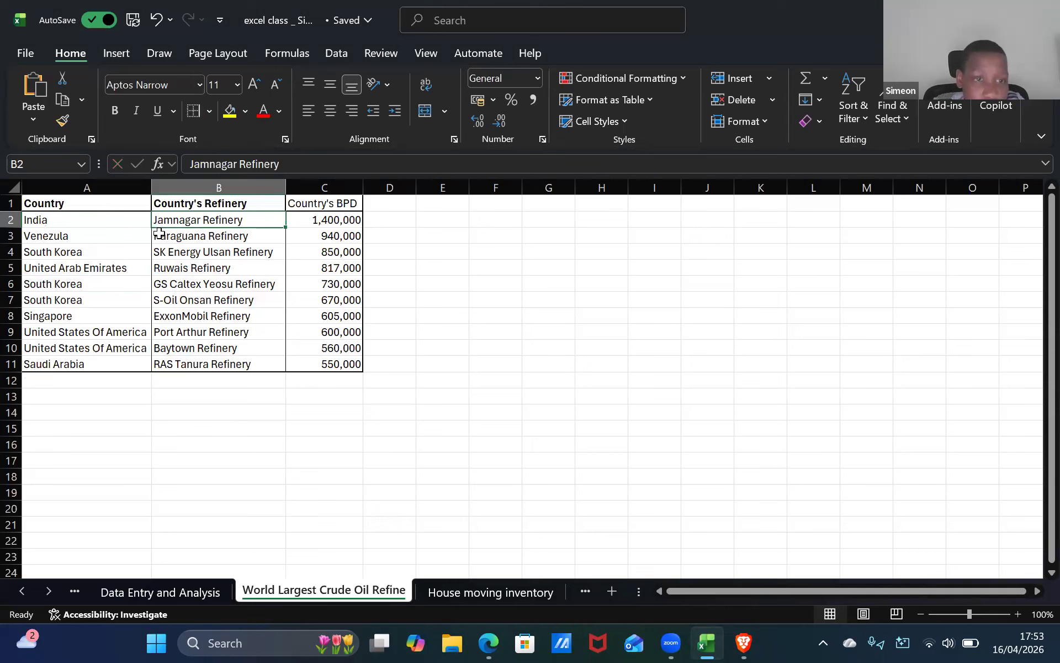
key(Left)
Italicize all data cells A2:C11.
shift+click(336, 366)
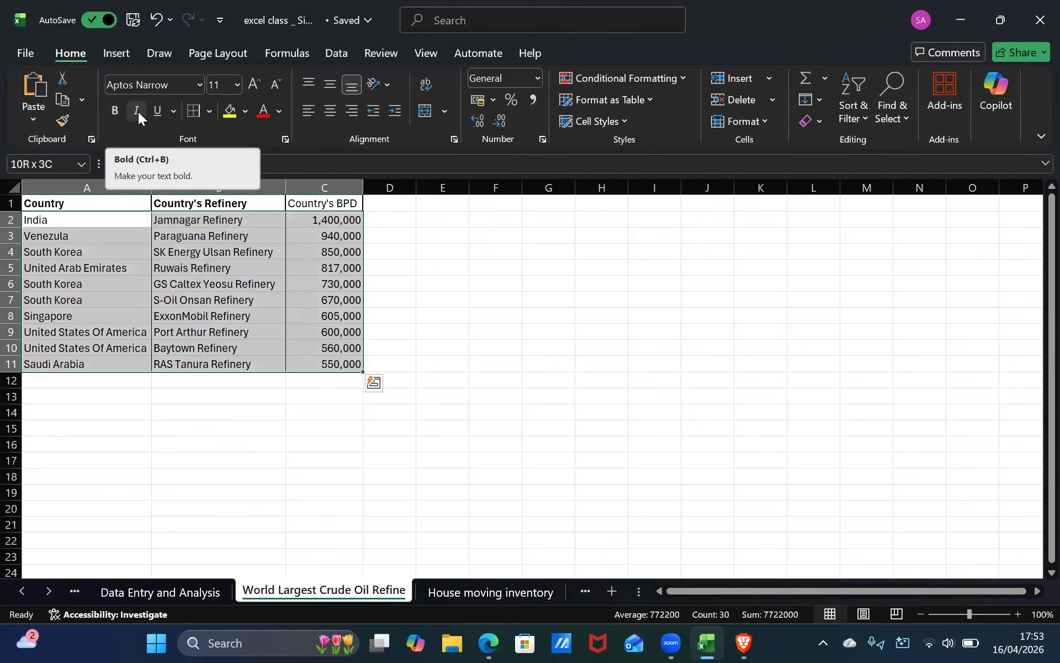
key(ctrl+i)
click(215, 271)
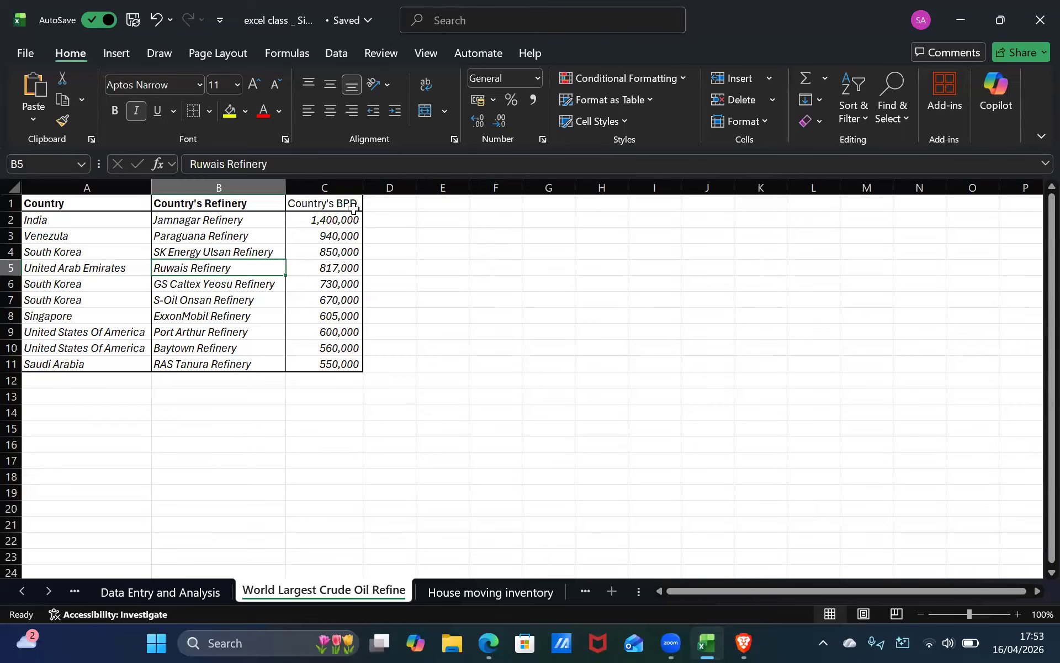
Make the Country's BPD header in C1 bold.
click(326, 204)
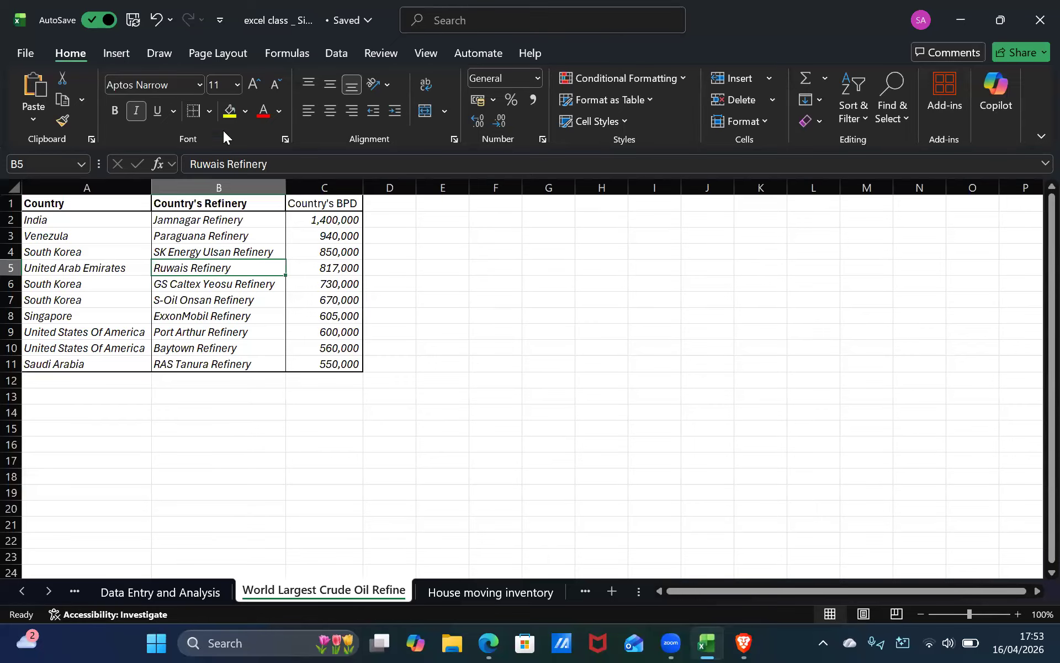
click(115, 110)
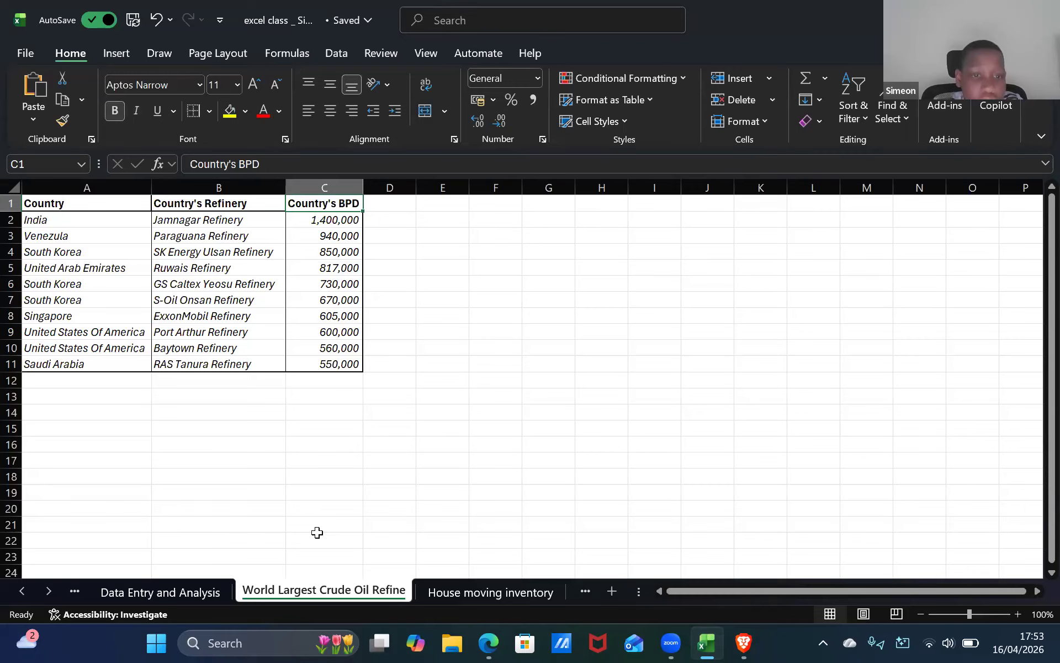
click(218, 301)
Add a bottom border under cell A2.
click(115, 223)
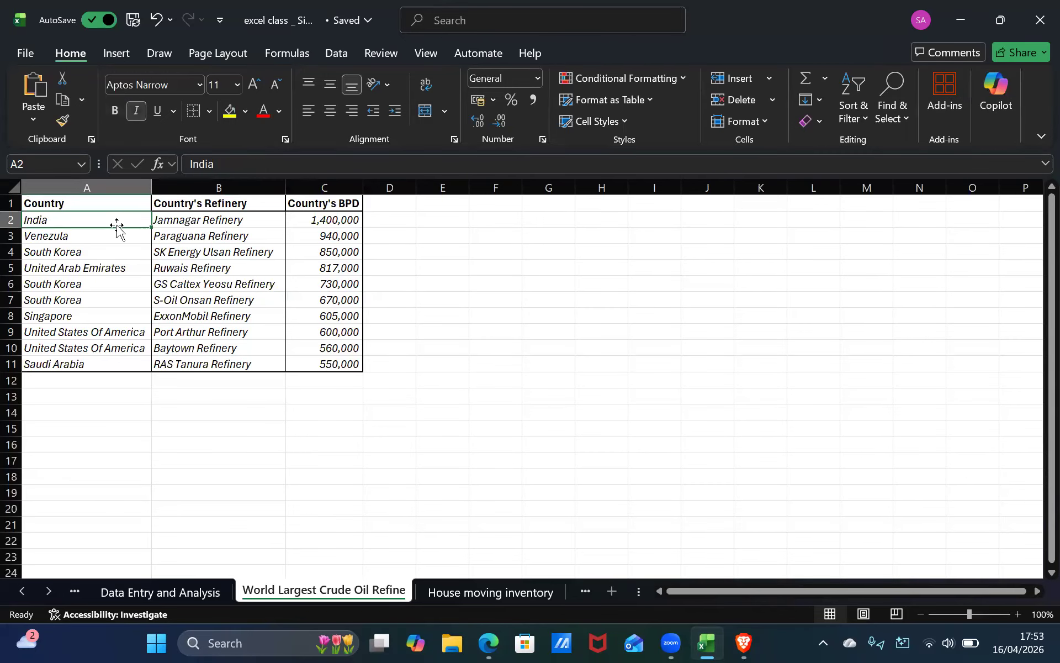
click(209, 111)
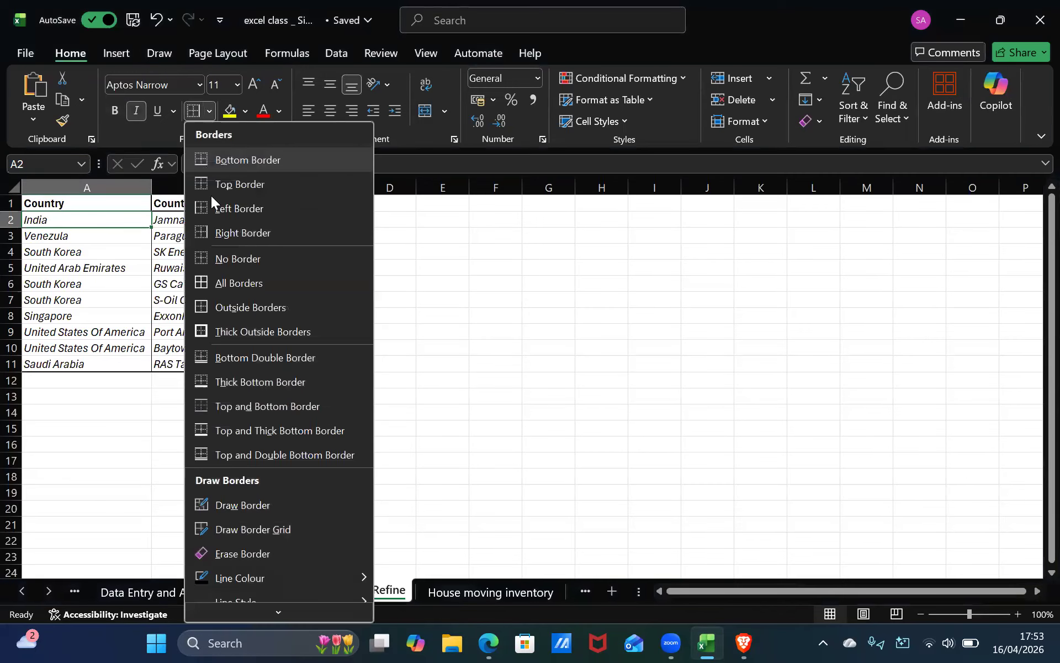
click(276, 165)
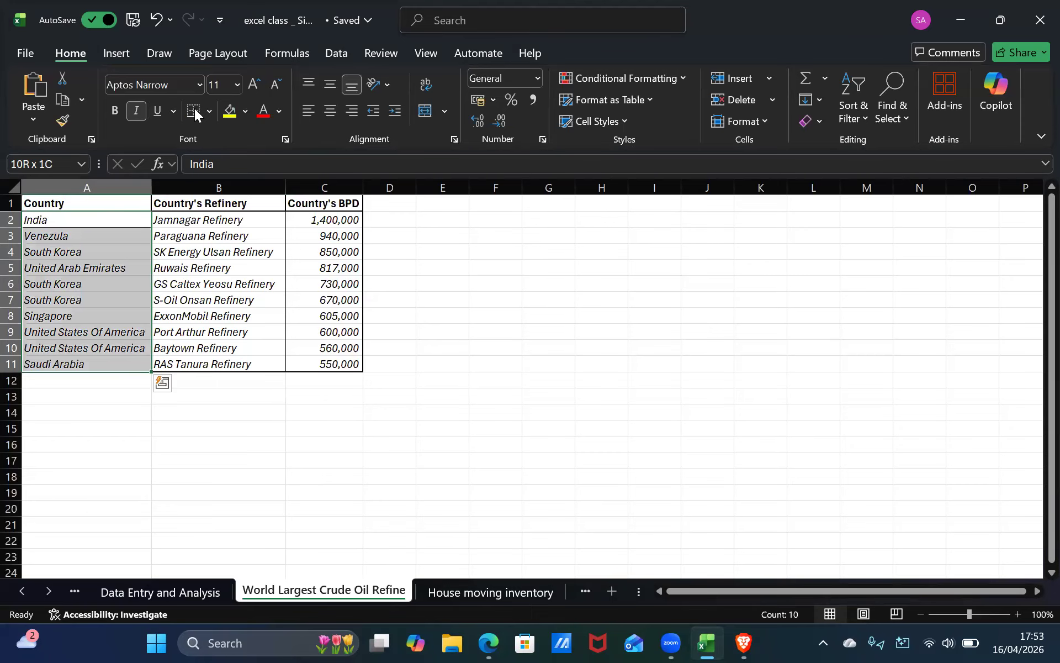
click(208, 110)
click(194, 160)
click(178, 394)
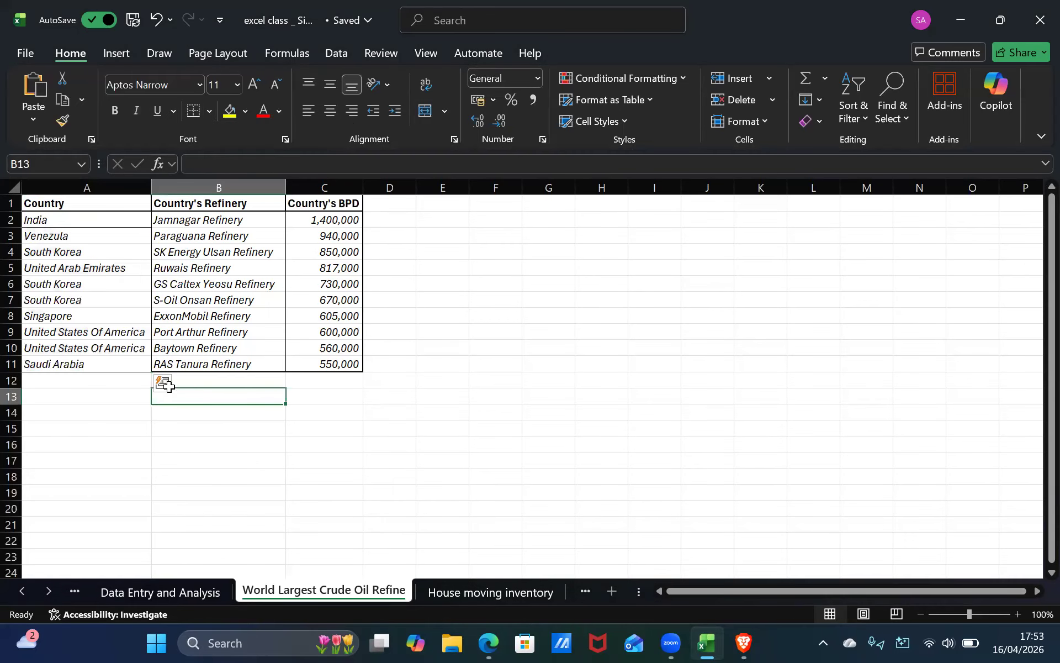
Apply thick outside and all borders to cell A11.
click(117, 360)
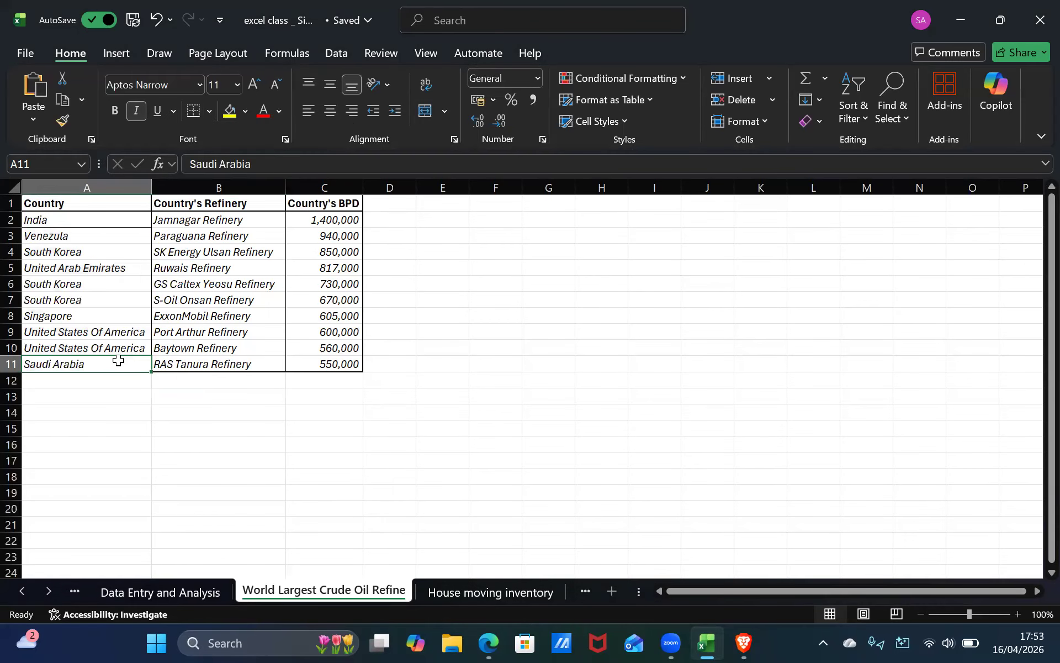
click(209, 111)
click(255, 332)
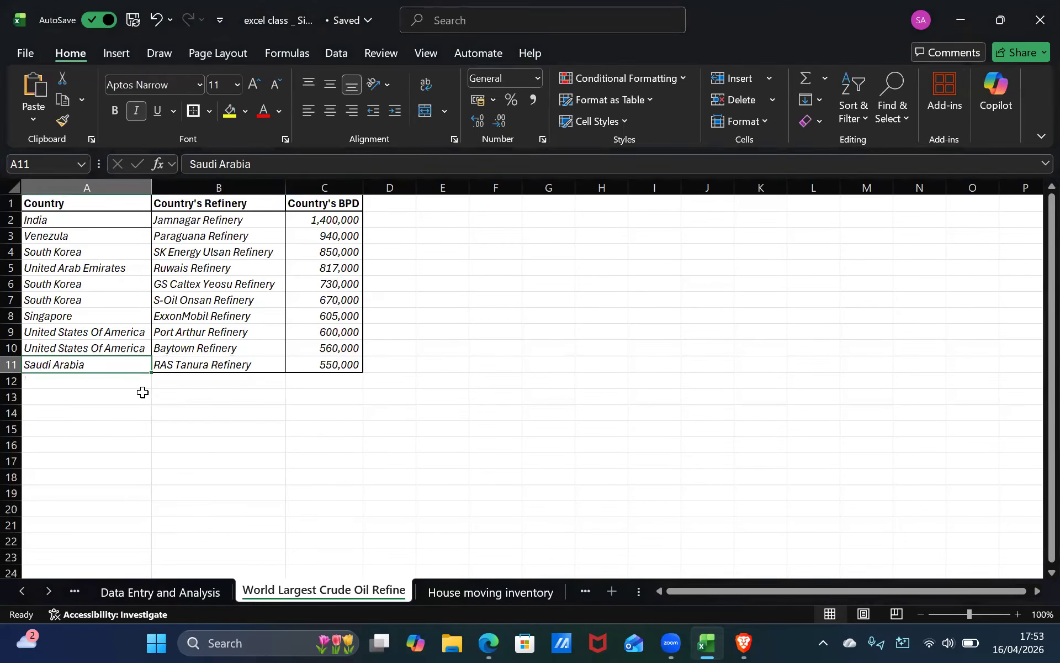
click(161, 394)
click(120, 378)
click(123, 360)
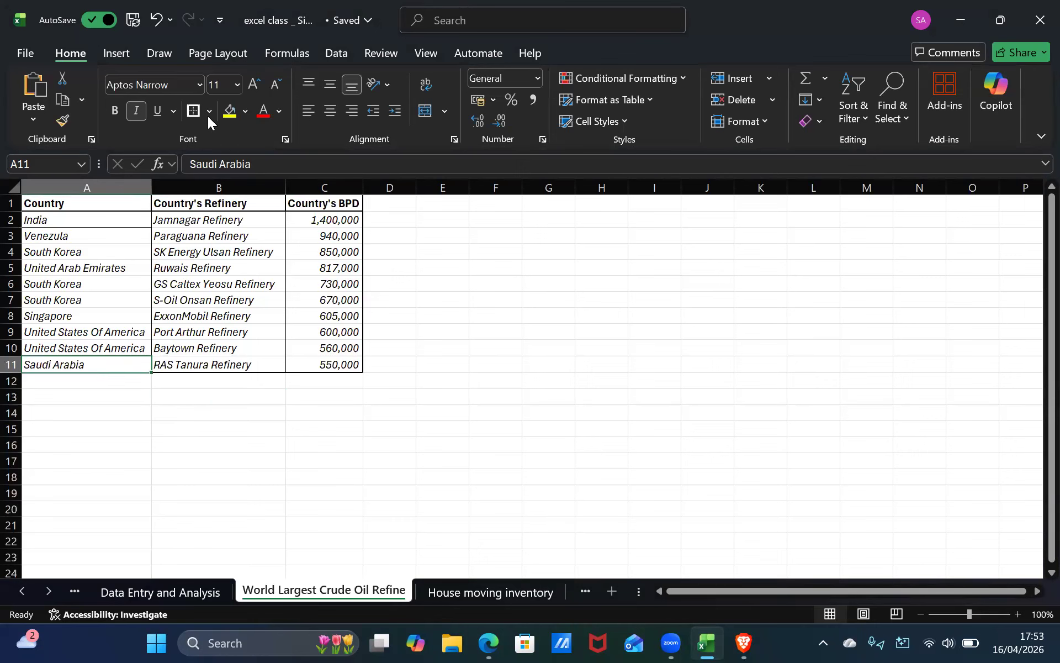
click(207, 116)
click(242, 276)
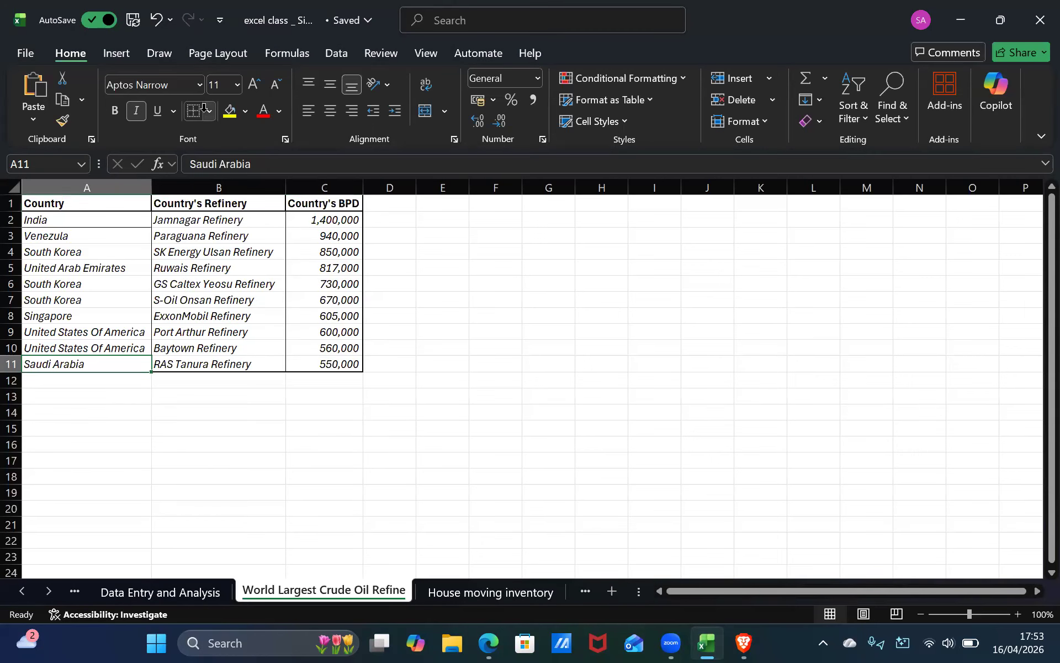
shift+click(143, 207)
click(168, 261)
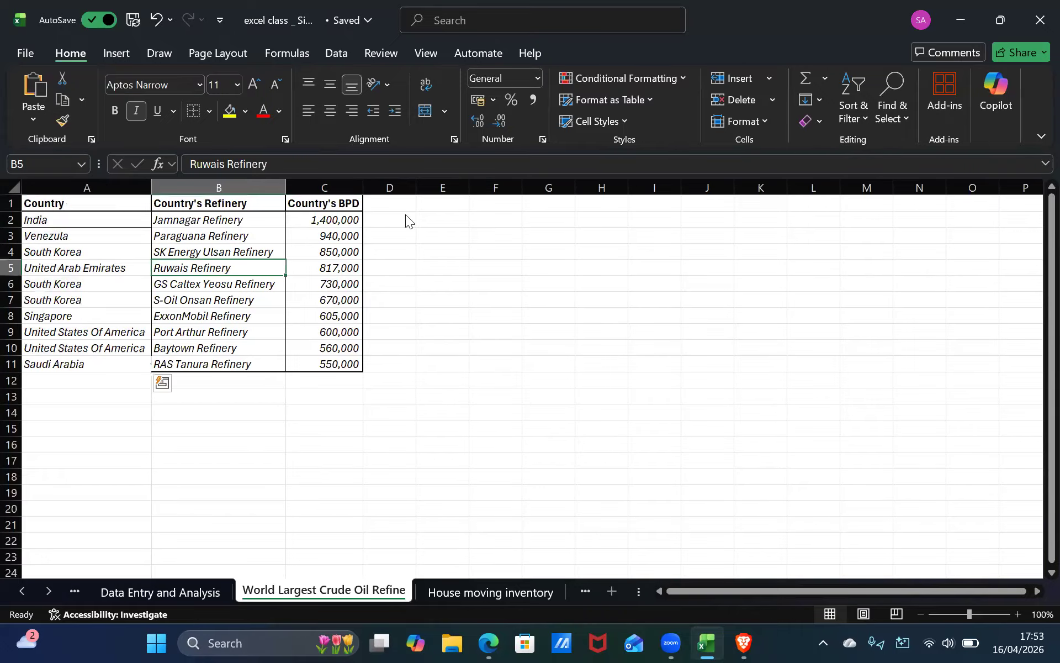
click(410, 212)
Apply a thick bottom border to cell A11.
click(119, 365)
click(209, 110)
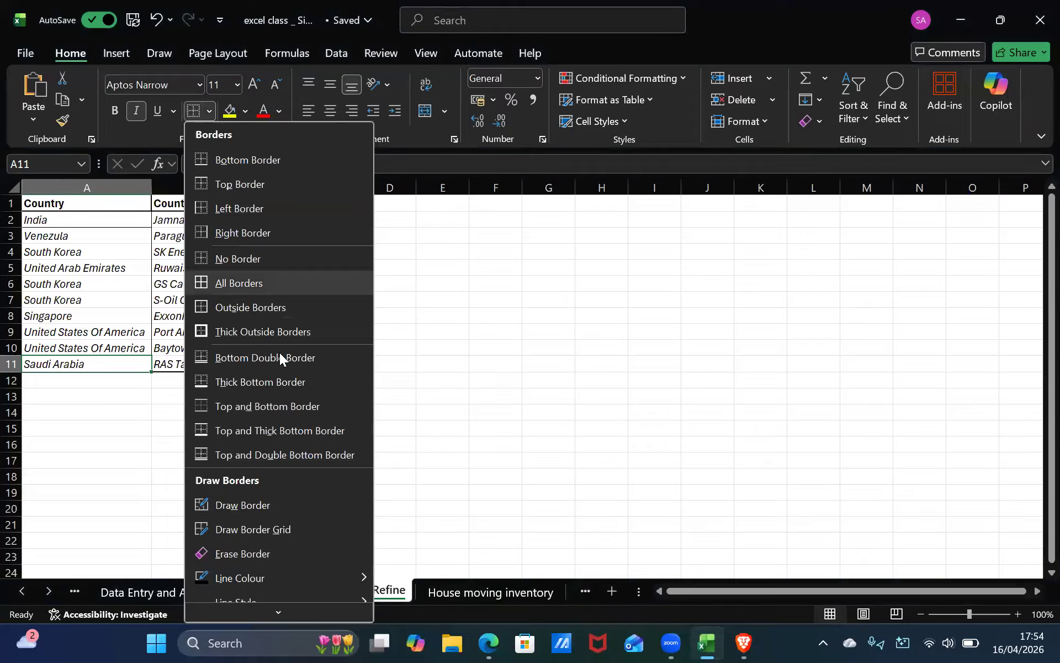
click(277, 381)
click(198, 424)
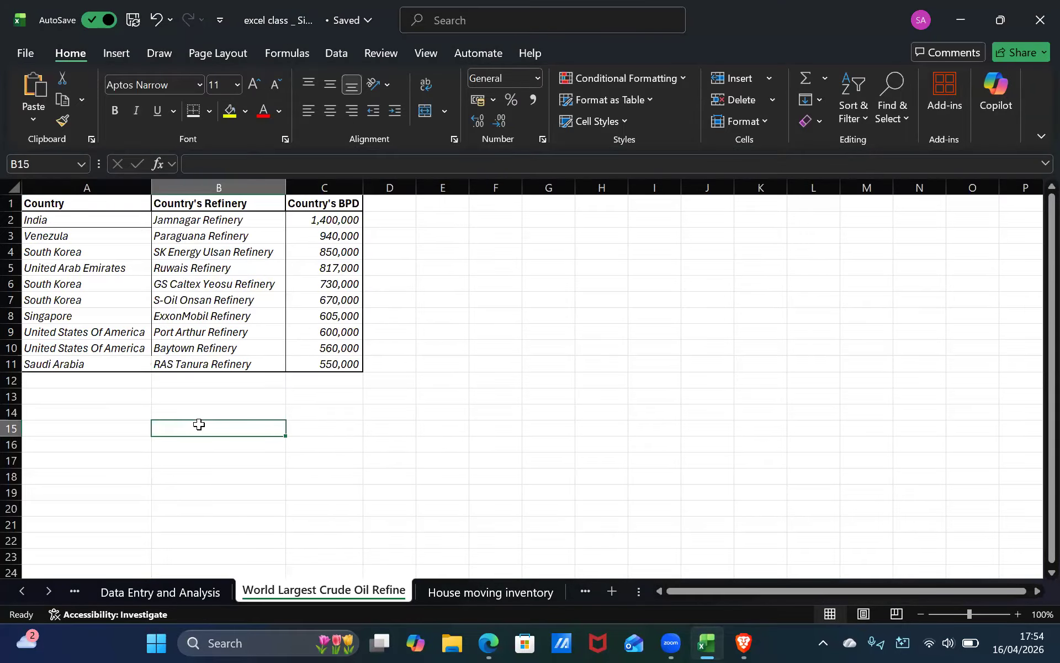
Add bottom borders to the country cells in column A, one row at a time from A3 downwards.
click(131, 238)
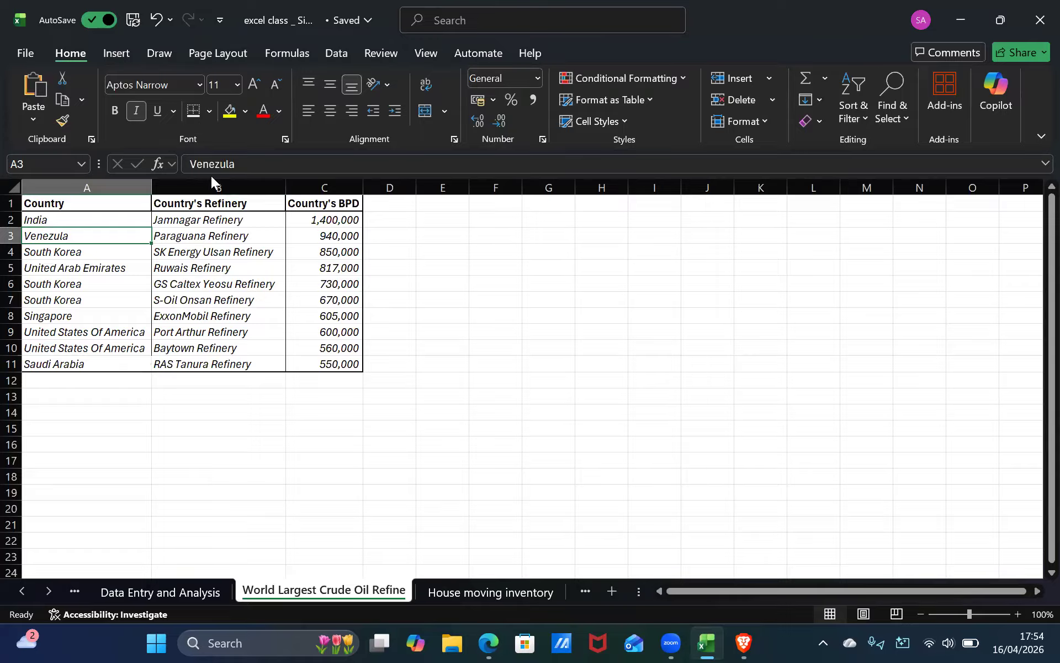
click(208, 111)
click(270, 160)
key(Down)
click(193, 113)
key(Down)
click(193, 113)
key(Down)
key(Down)
key(Down)
click(193, 113)
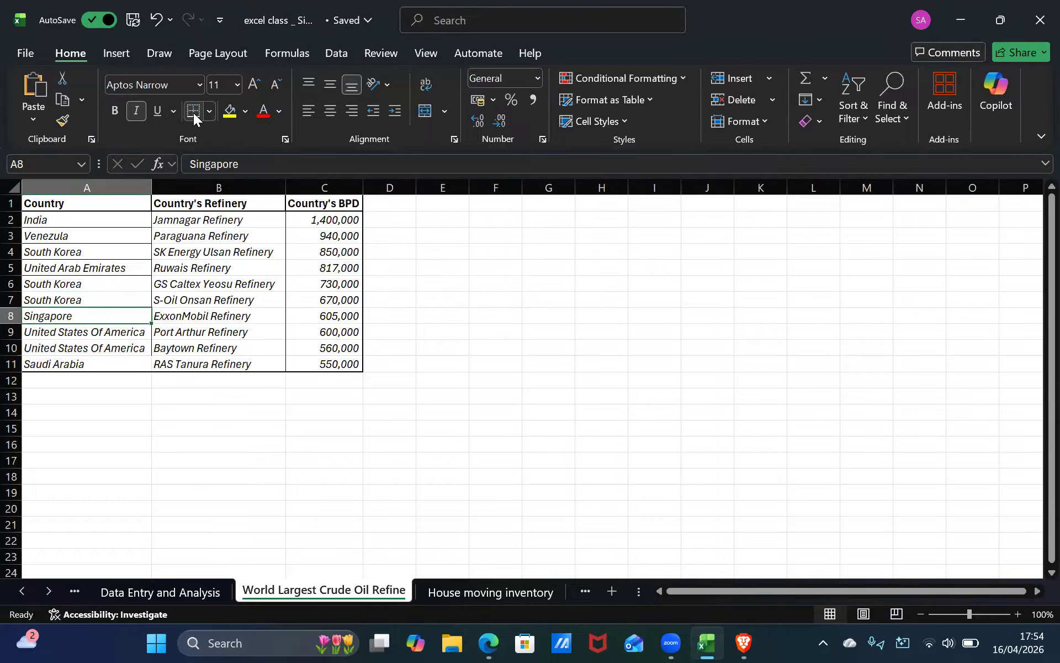
key(Up)
click(193, 112)
key(Down)
key(Down)
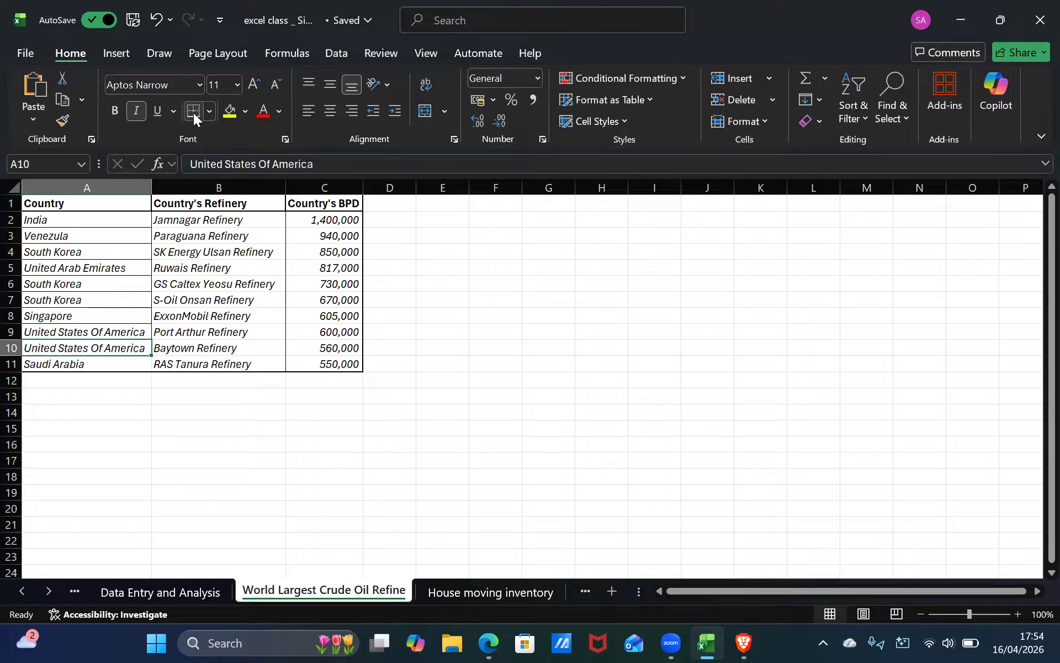
click(222, 475)
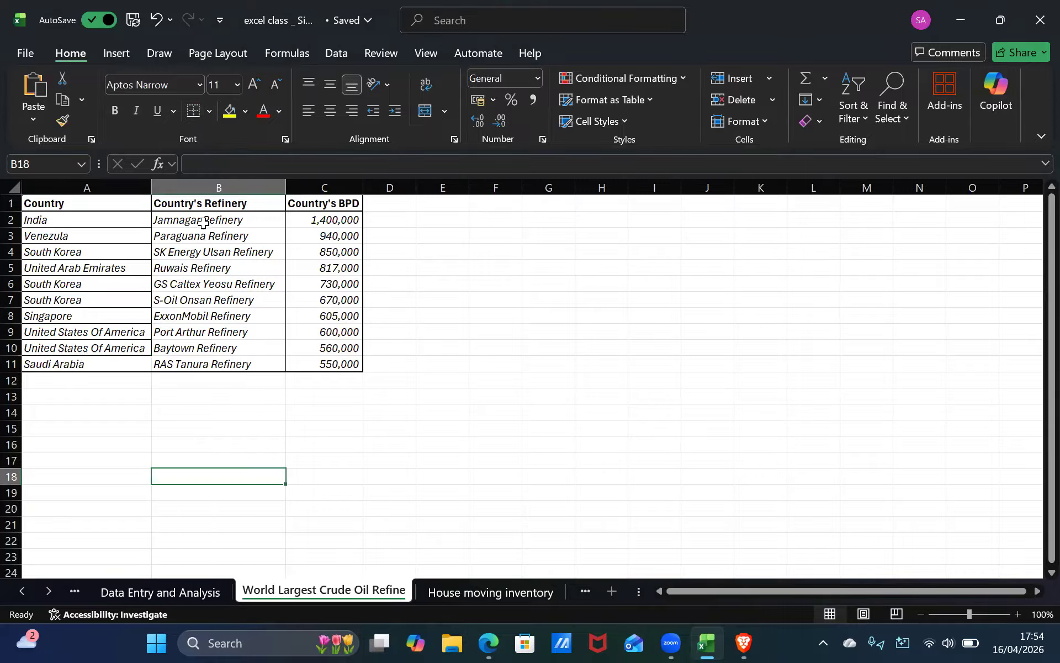
Add bottom borders to the refinery name cells in column B, one row at a time from B2 down to B11.
click(232, 222)
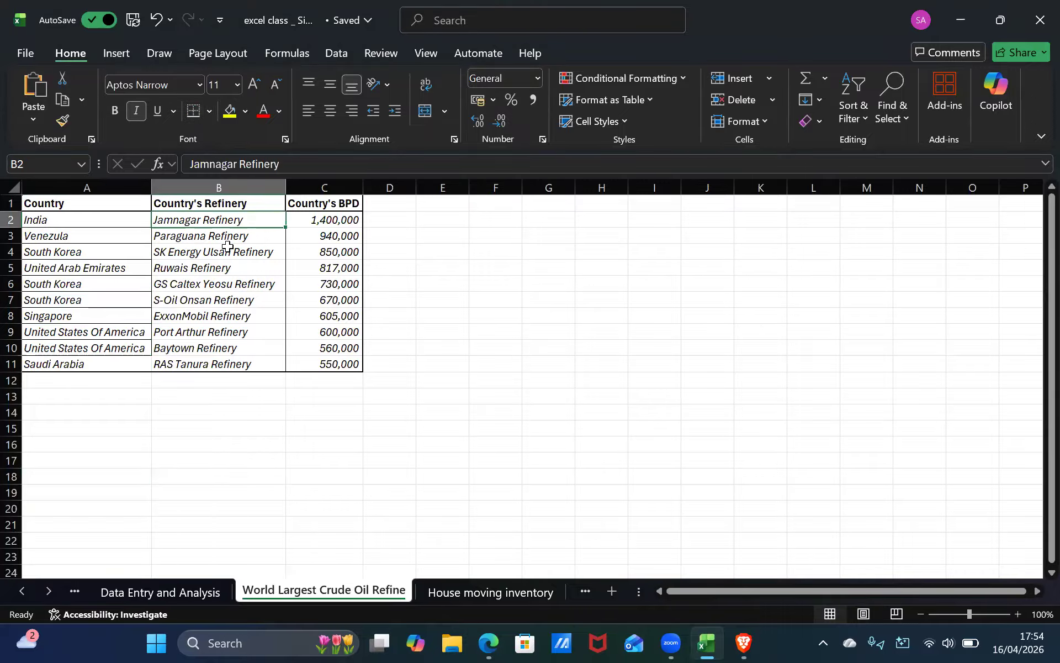
click(140, 220)
click(209, 112)
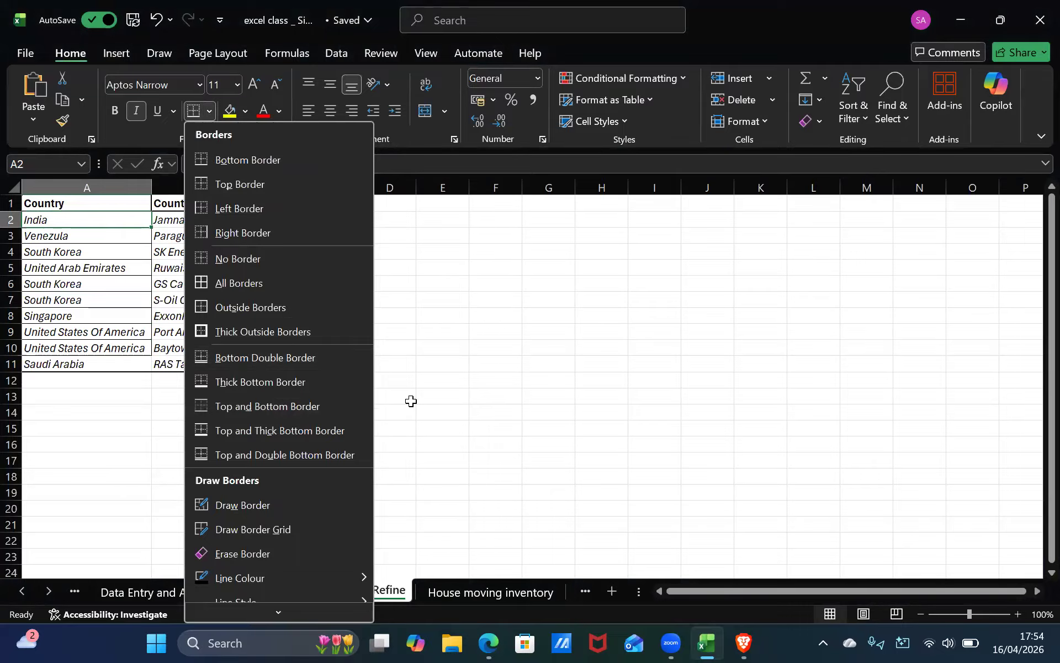
click(256, 365)
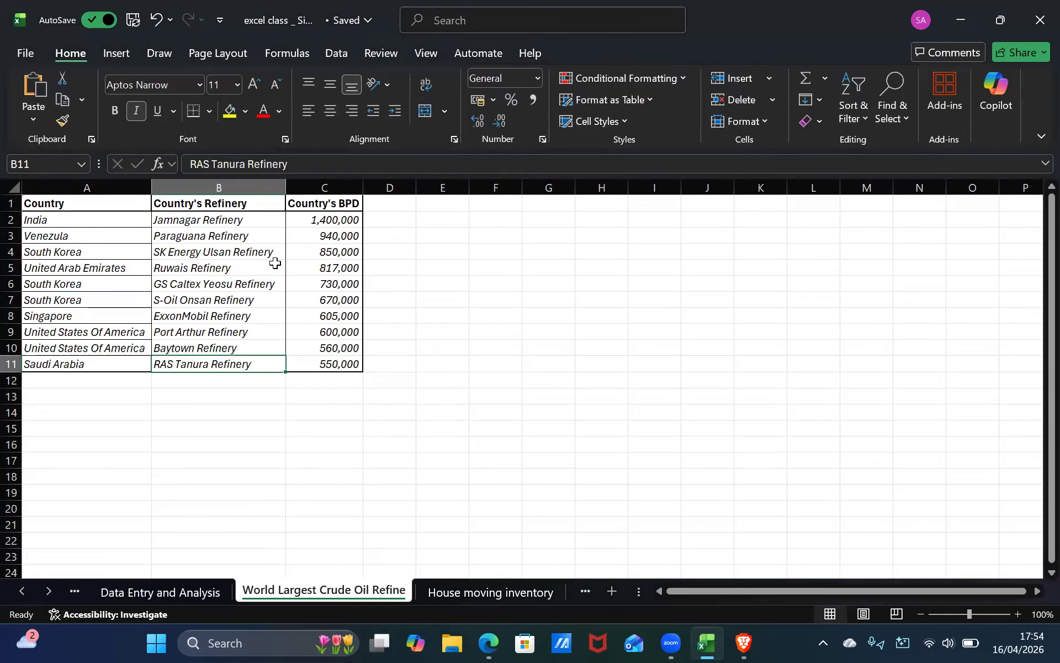
click(218, 222)
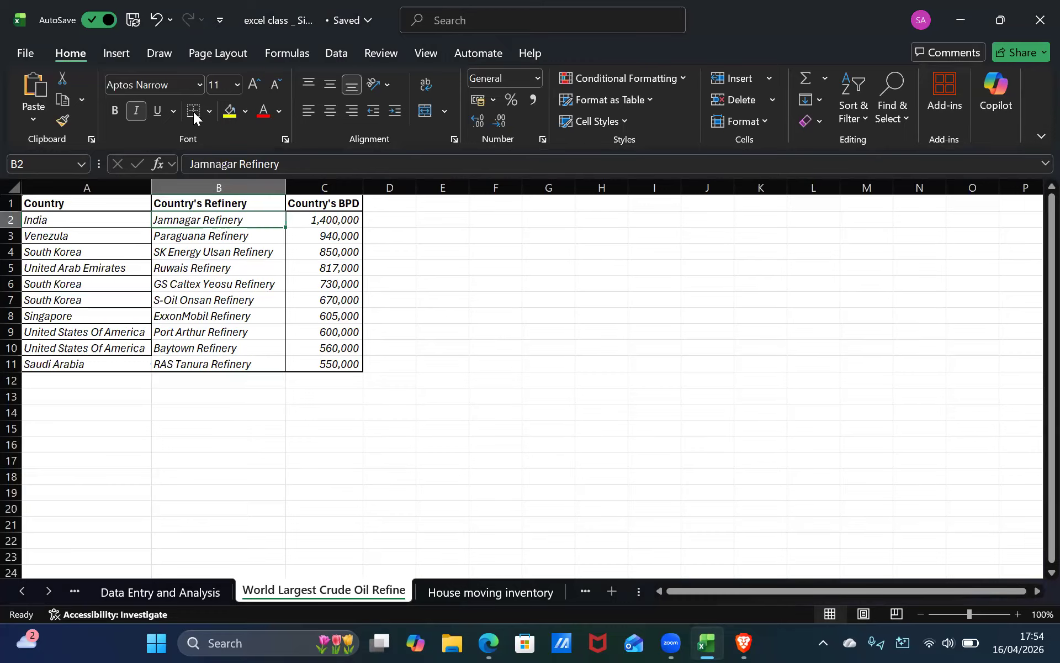
key(Down)
key(Down)
key(Up)
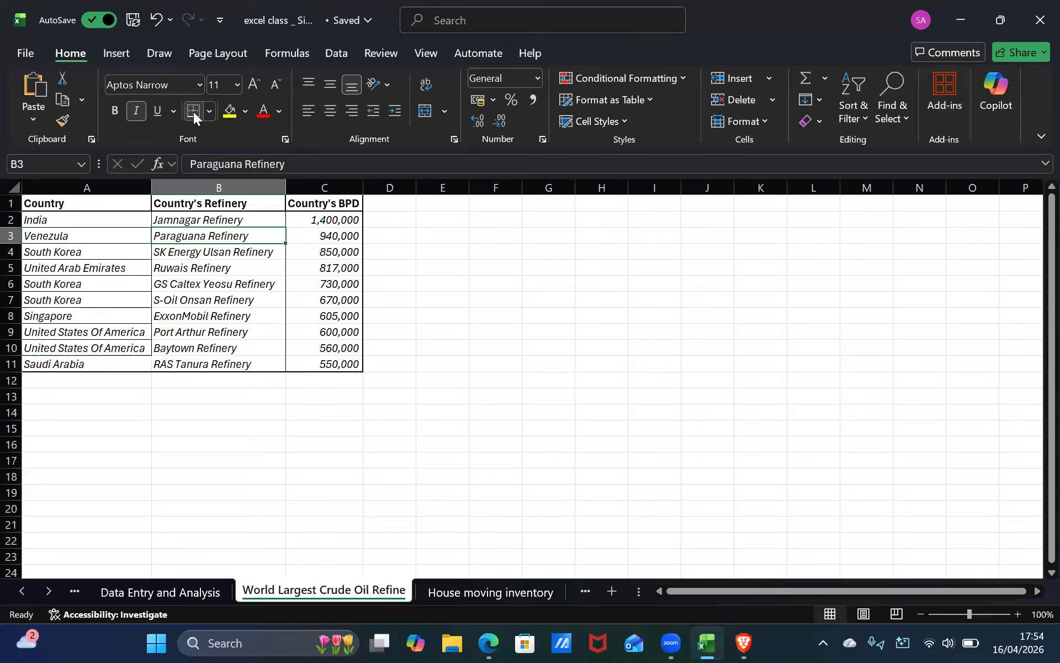
key(Down)
key(Down)
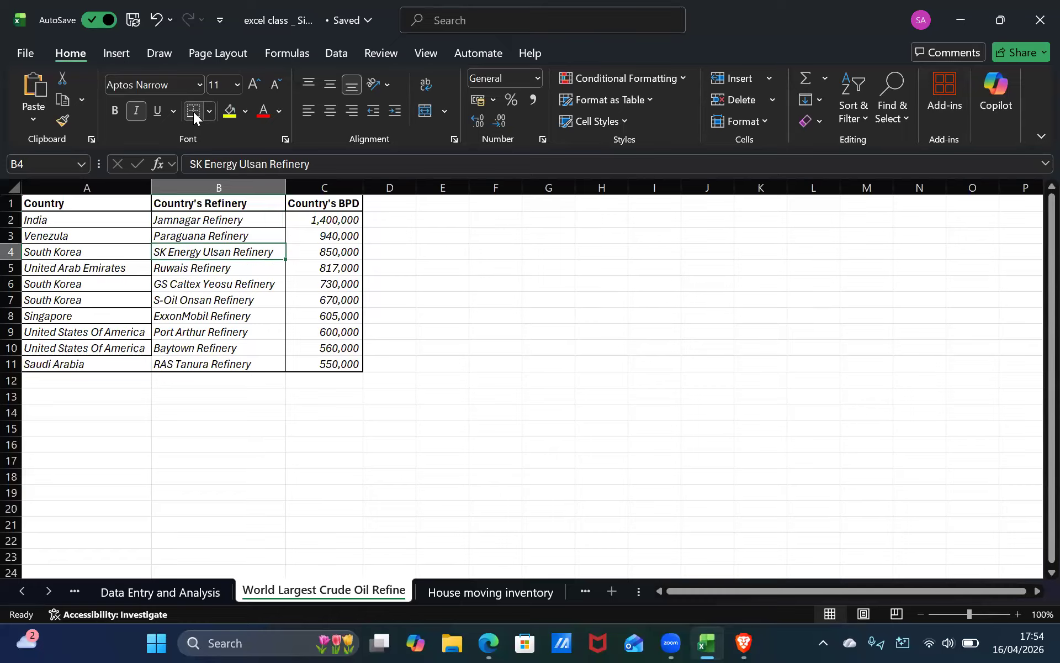
key(Down)
key(Down)
key(Down)
key(Down)
key(Down)
key(Down)
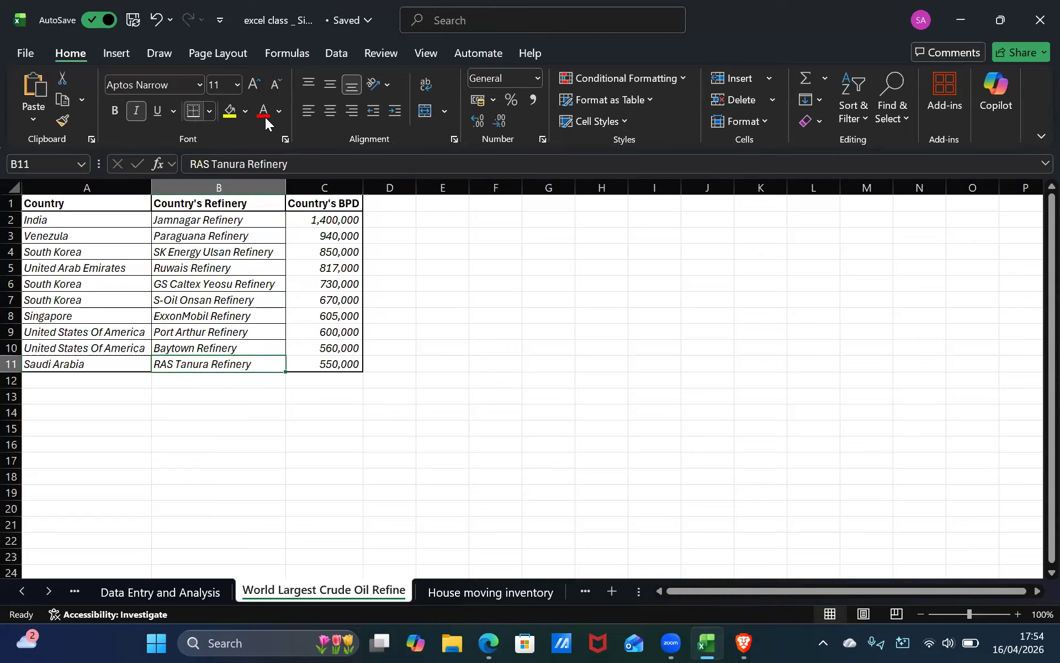
Add bottom borders to the BPD capacity cells in column C, one row at a time from C2 down to C11.
key(Right)
key(Up)
key(Up)
key(Up)
key(Up)
key(Up)
key(Up)
key(Up)
key(Up)
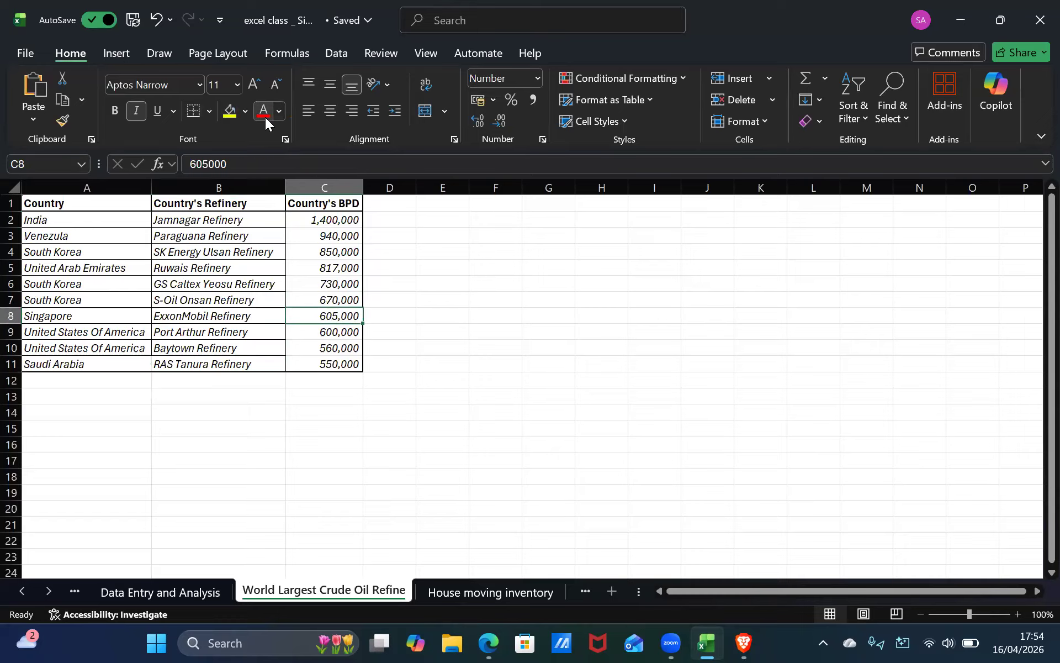
key(Up)
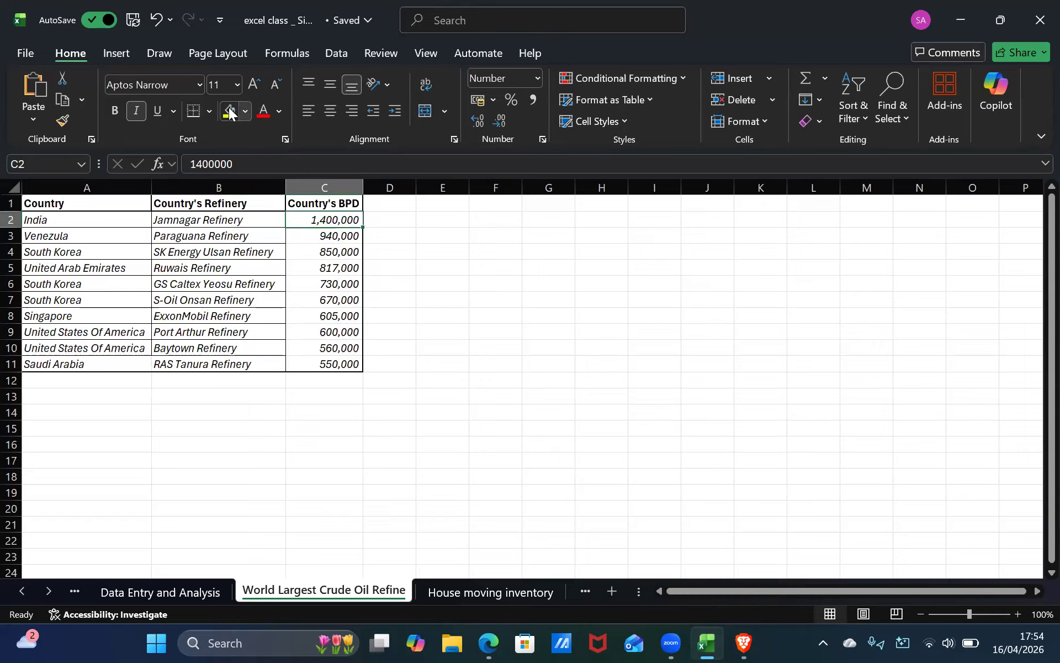
key(Down)
key(Down)
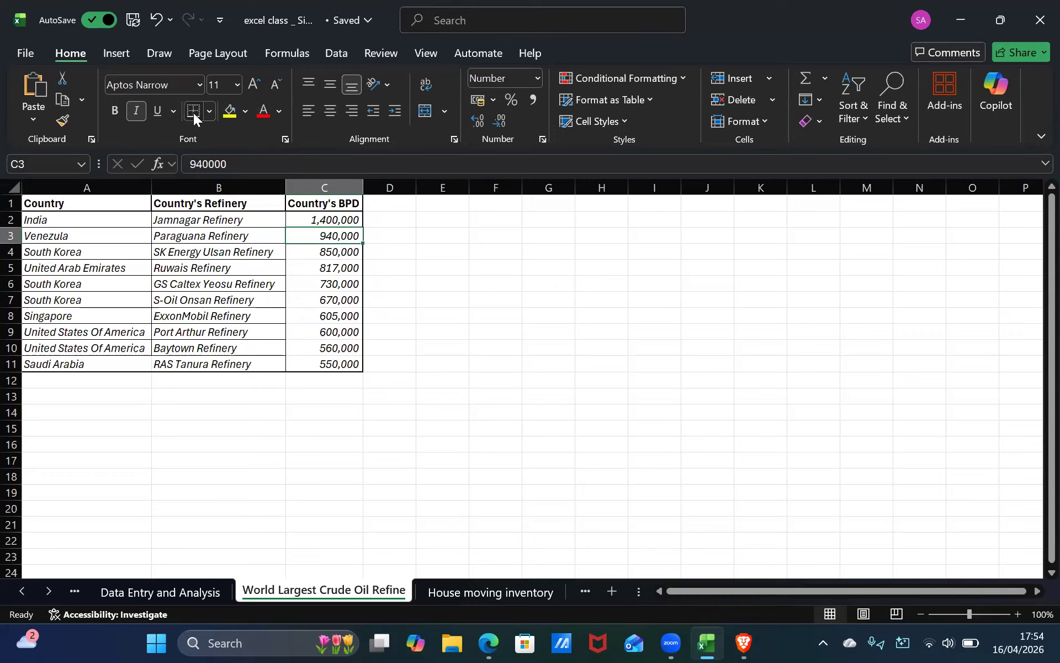
key(Down)
key(Down)
key(Down)
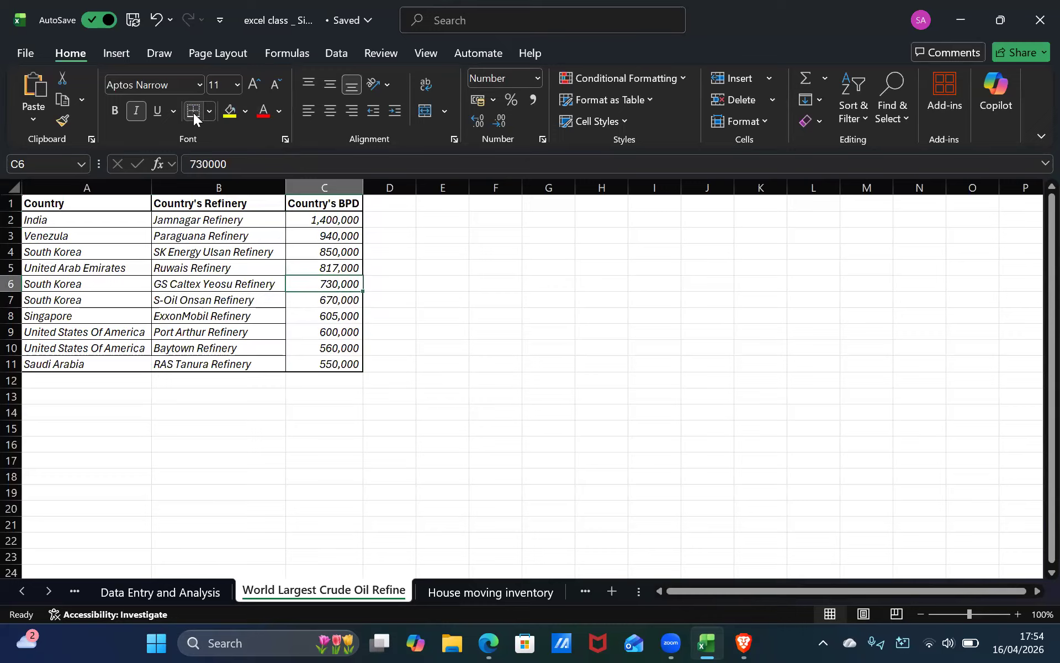
key(Down)
key(Down)
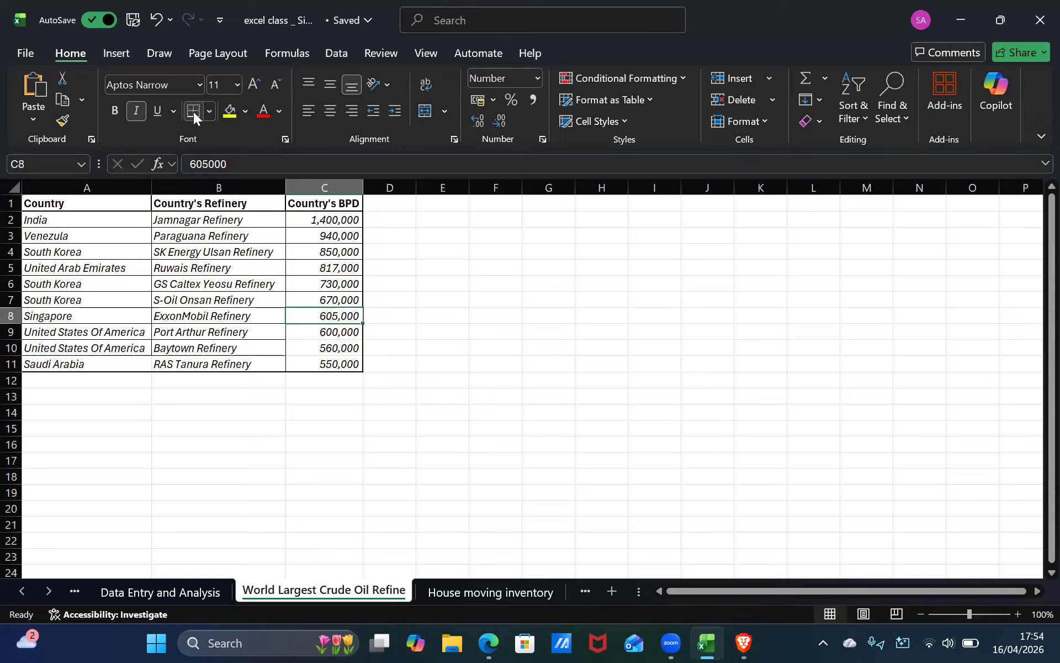
key(Down)
key(Down)
key(Down)
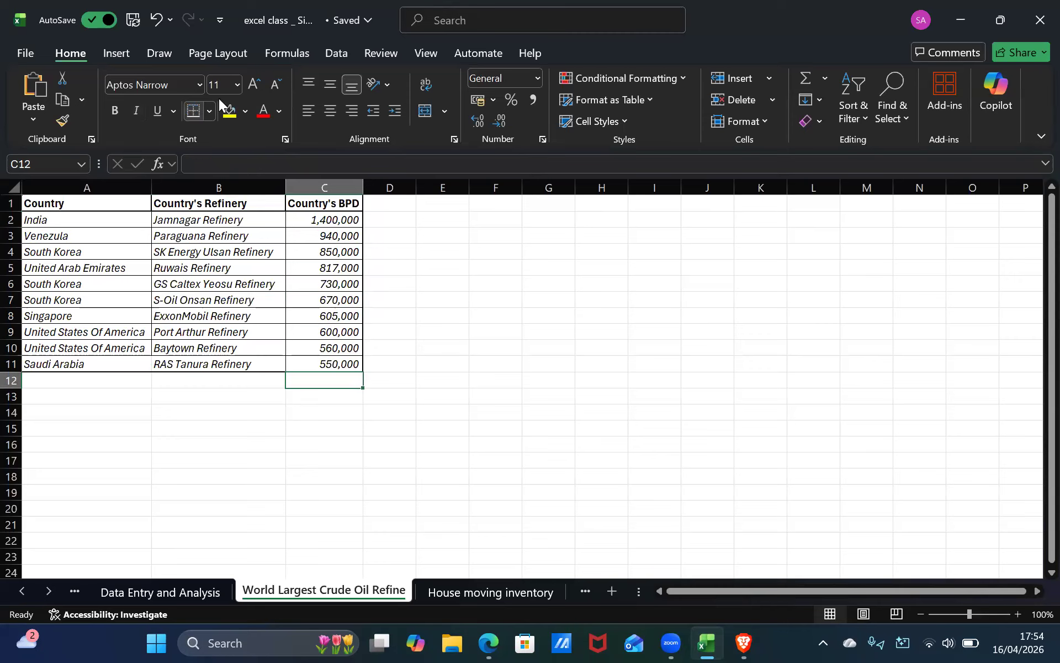
key(Up)
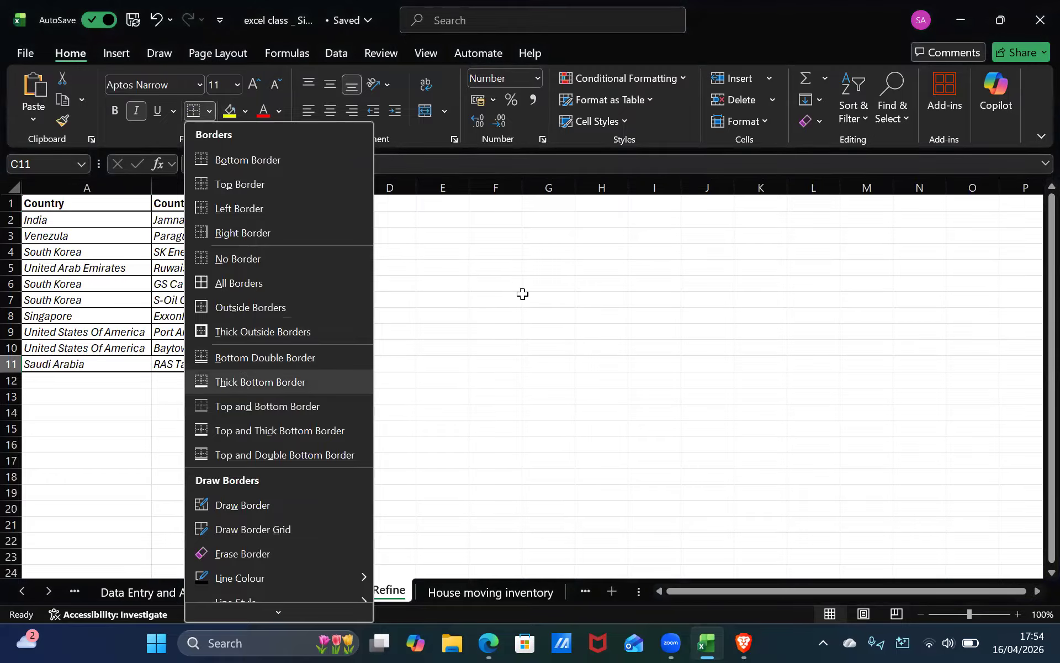
click(523, 295)
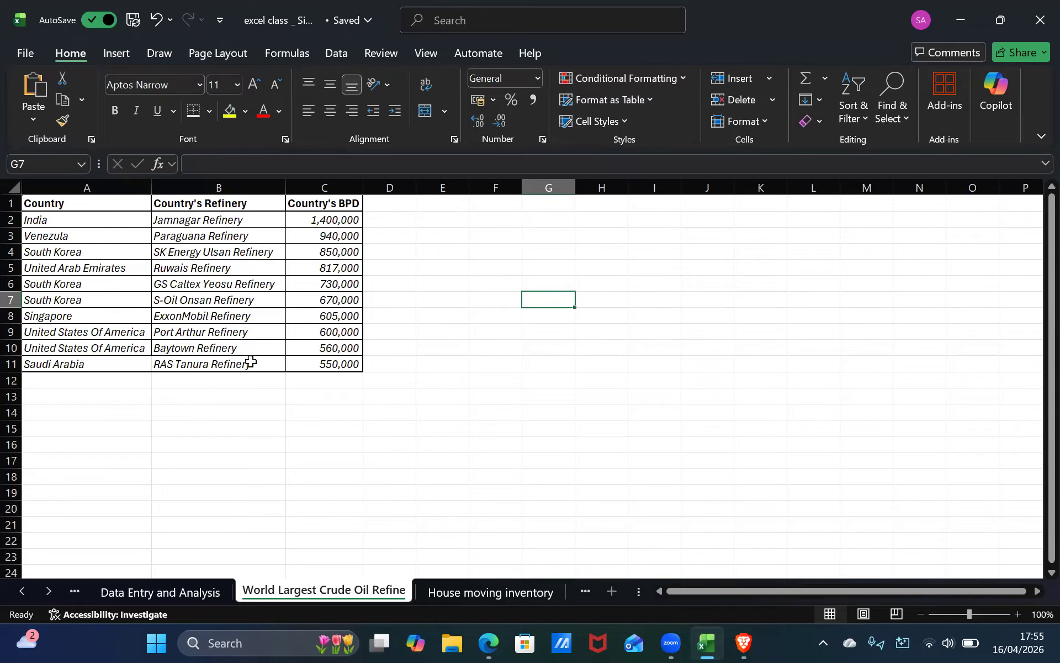
Compare the table with the source refinery ranking image open in the browser.
click(142, 594)
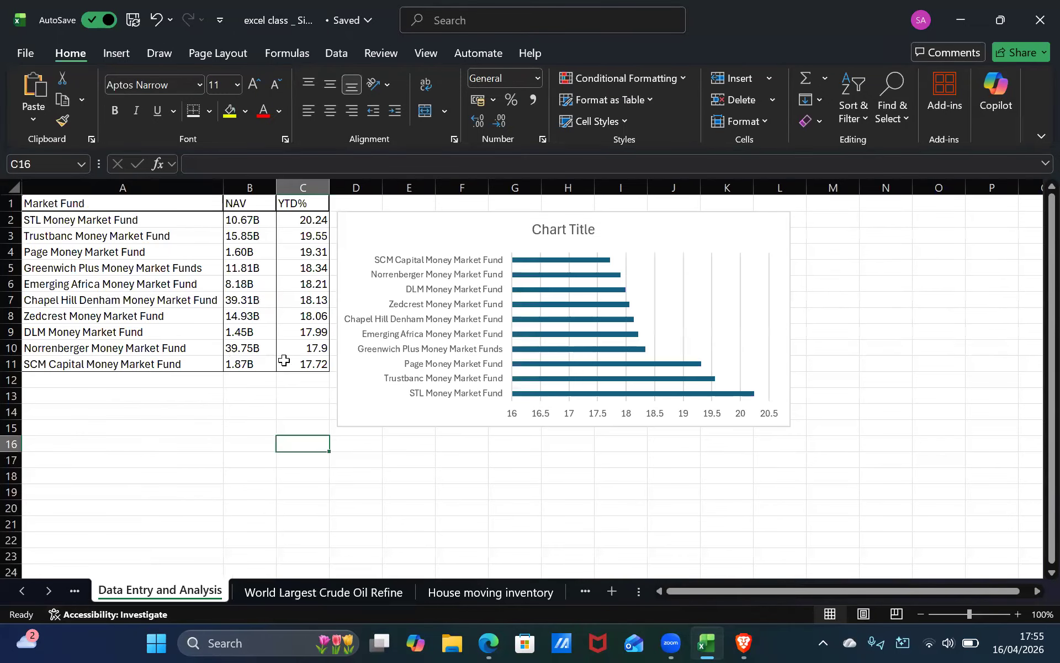
click(303, 583)
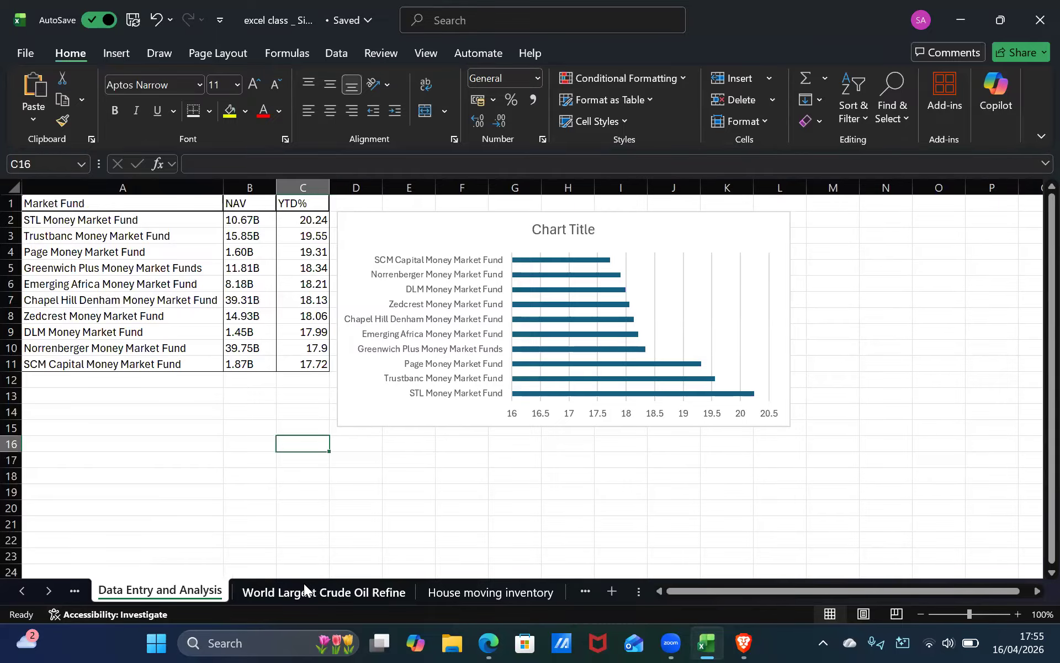
click(488, 643)
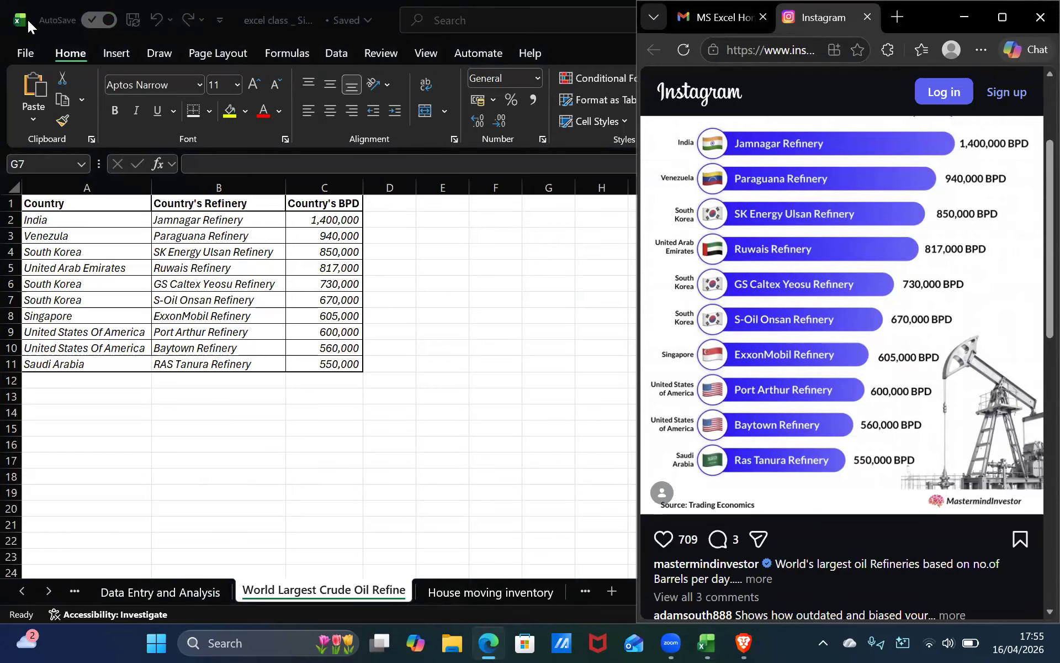
click(434, 303)
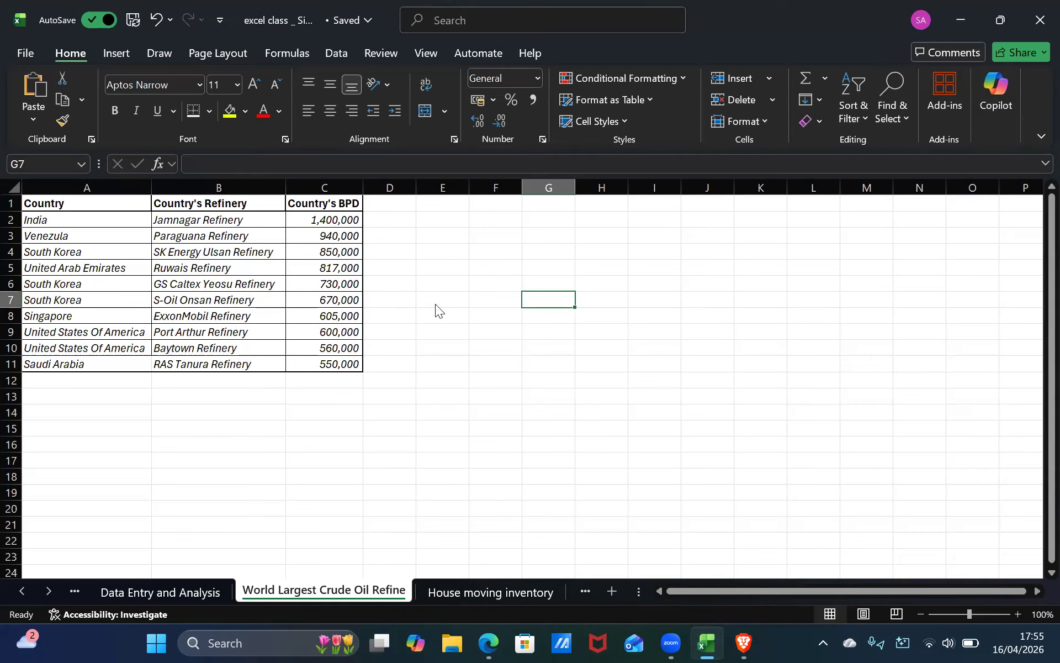
click(487, 642)
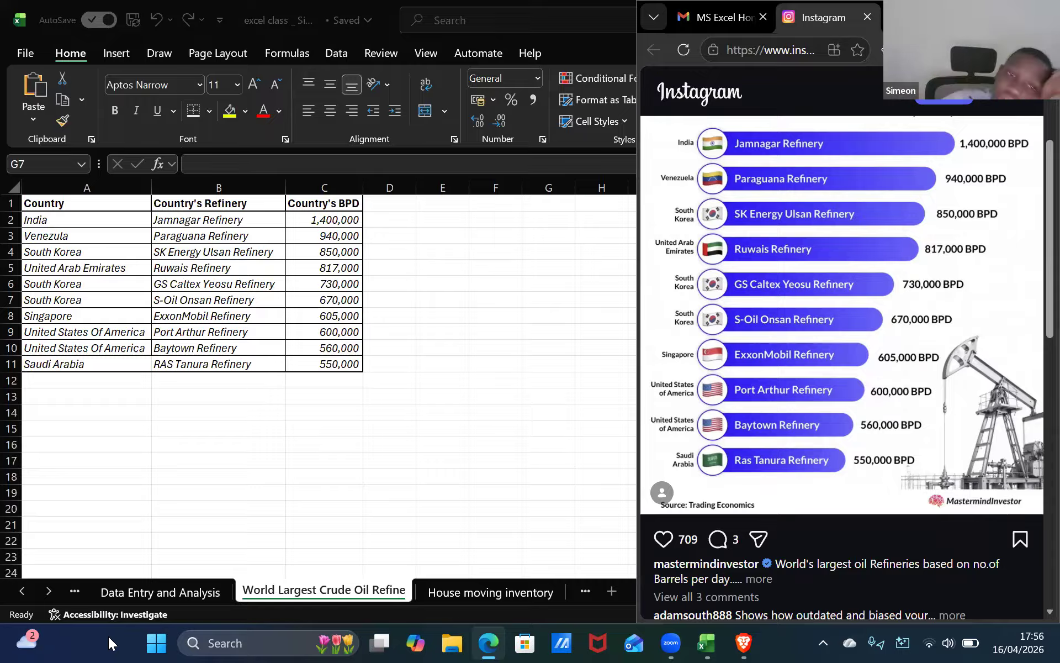
click(320, 214)
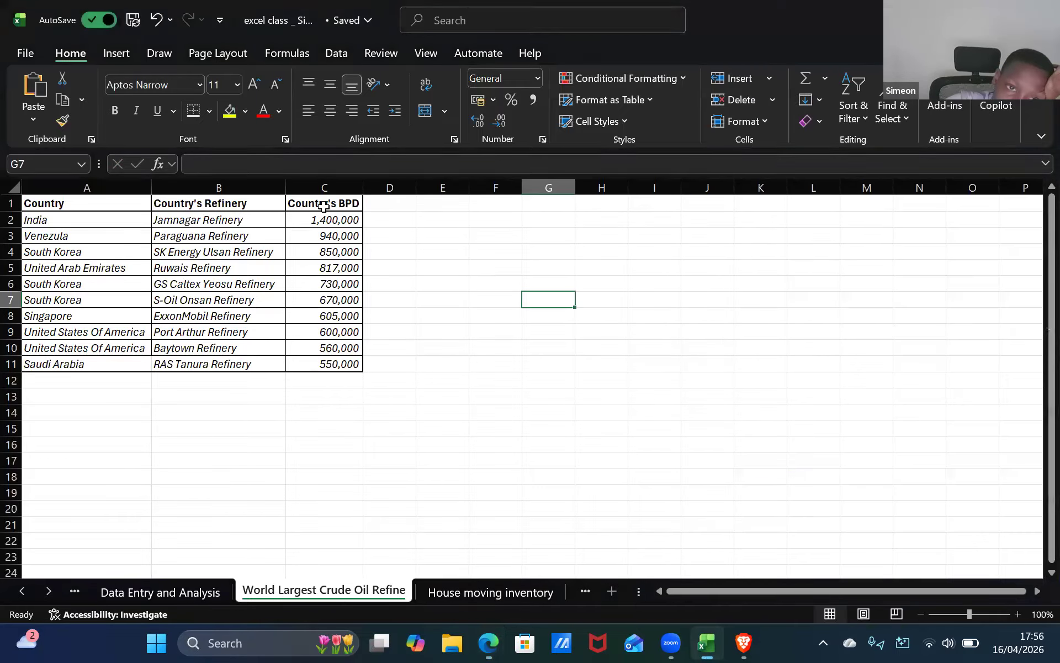
Rename the column C header to "Refinery's BPD" with the source image alongside the spreadsheet.
double_click(334, 203)
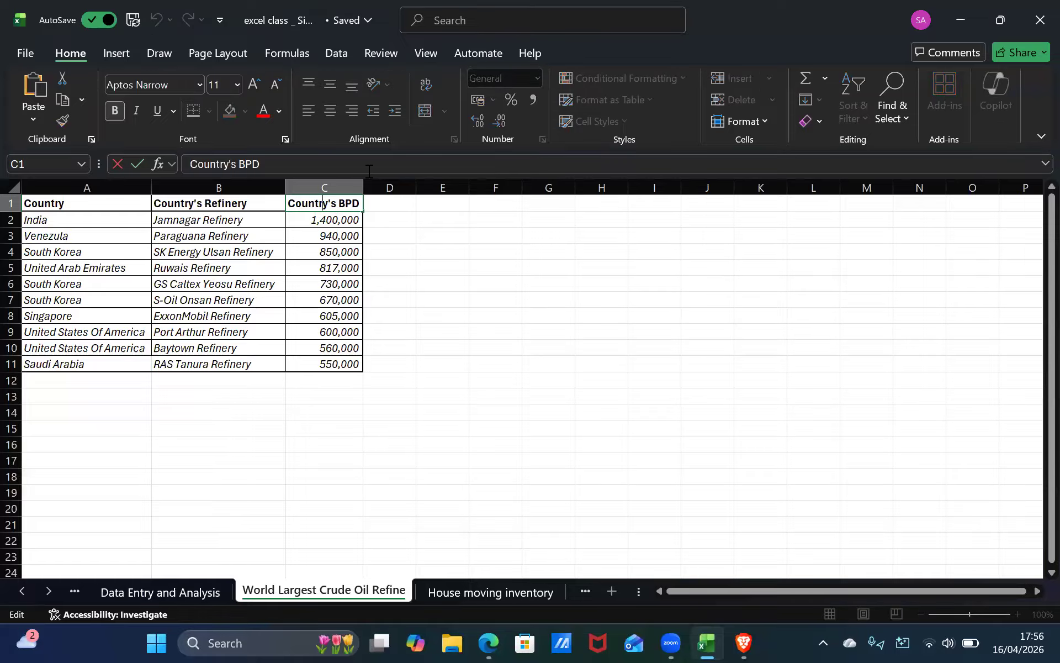
mouse_move(1000, 21)
click(988, 126)
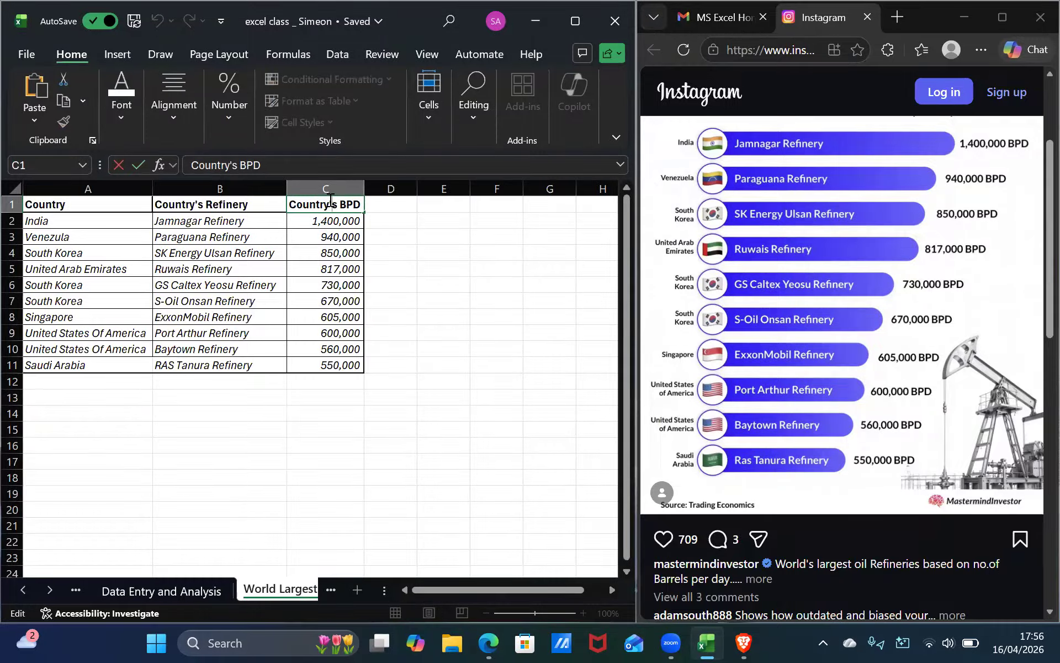
key(BackSpace)
key(BackSpace)
key(BackSpace)
key(BackSpace)
key(BackSpace)
key(BackSpace)
key(BackSpace)
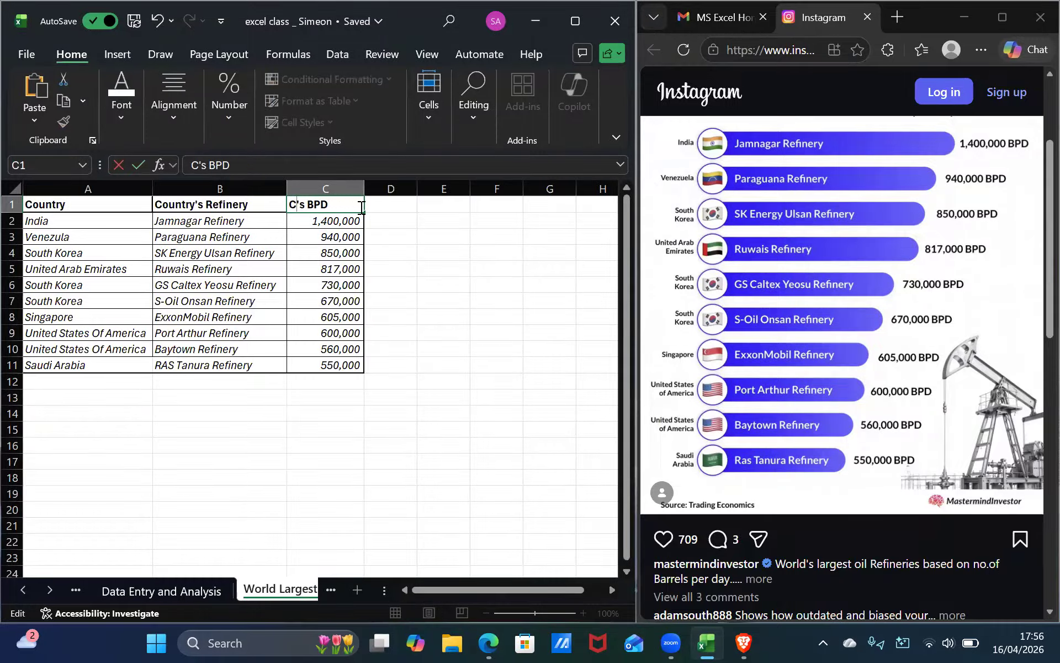
text(Refinery)
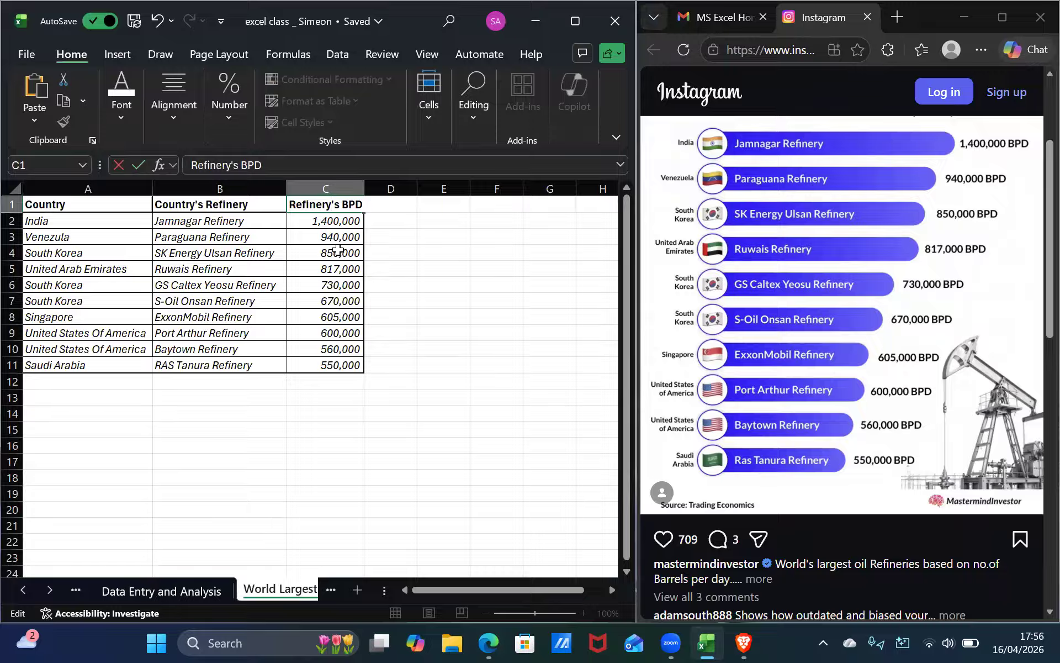
key(BackSpace)
key(BackSpace)
key(BackSpace)
key(BackSpace)
key(BackSpace)
key(BackSpace)
key(BackSpace)
key(BackSpace)
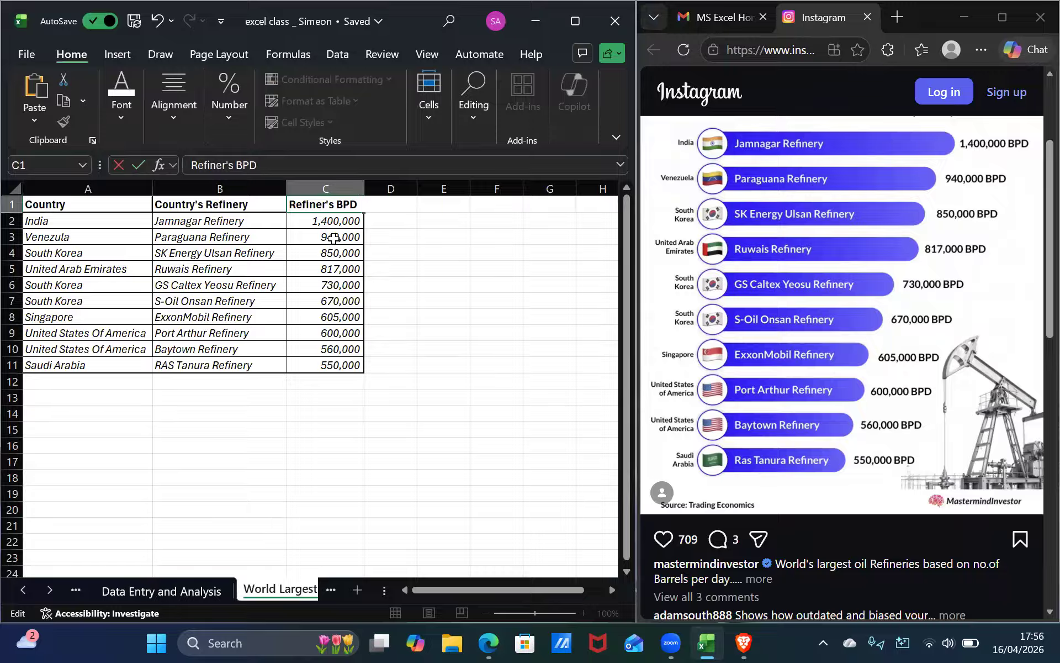
key(ctrl+z)
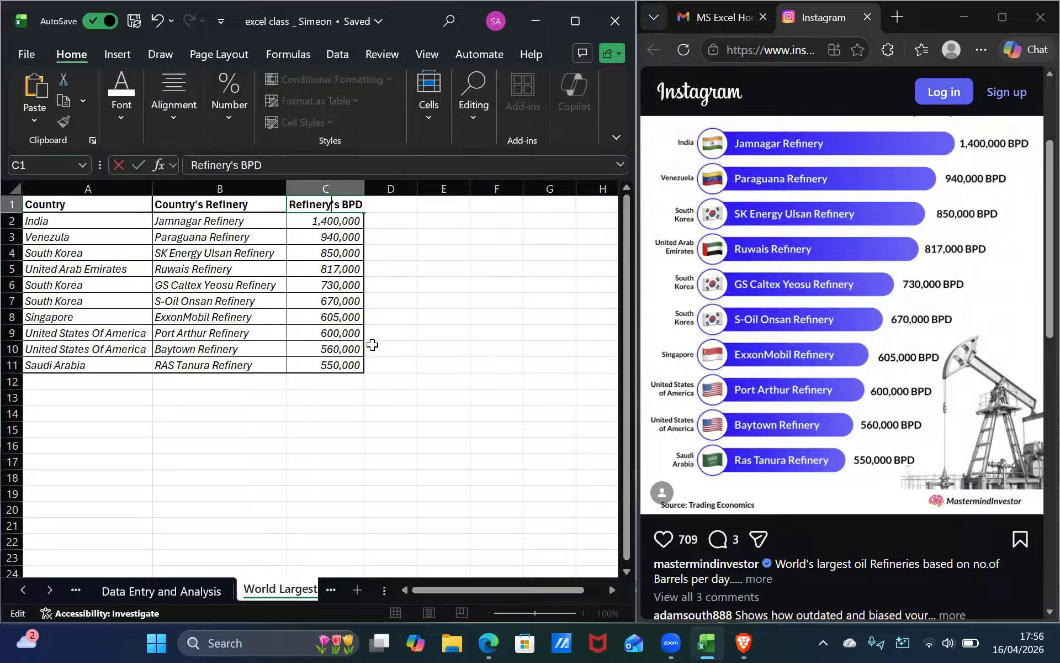
click(326, 412)
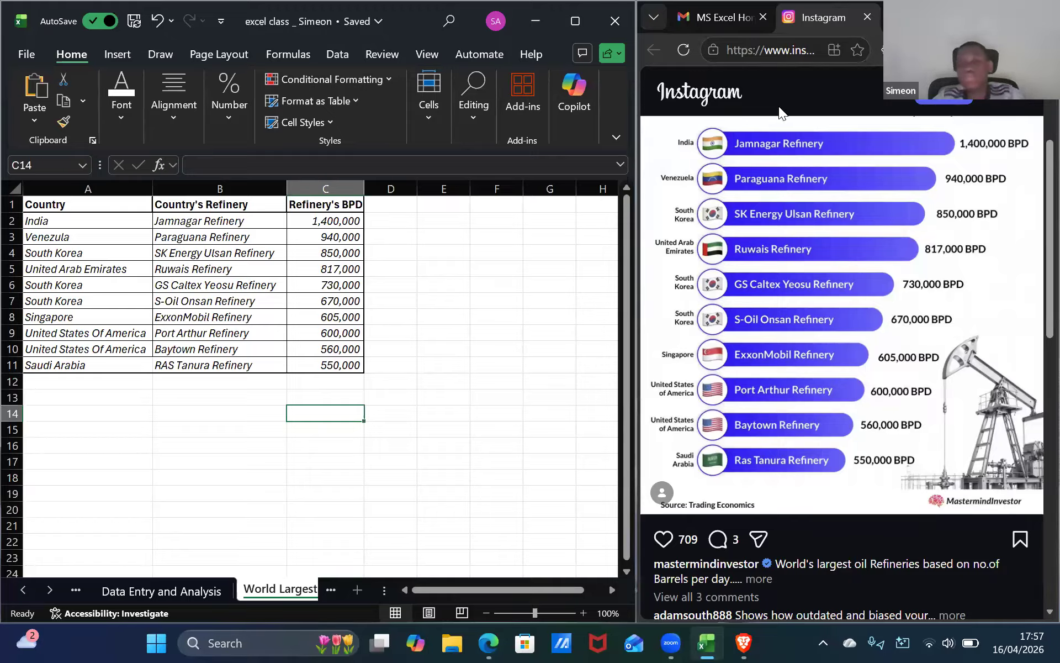
Select the whole refinery table and browse the recommended chart types for it.
click(572, 10)
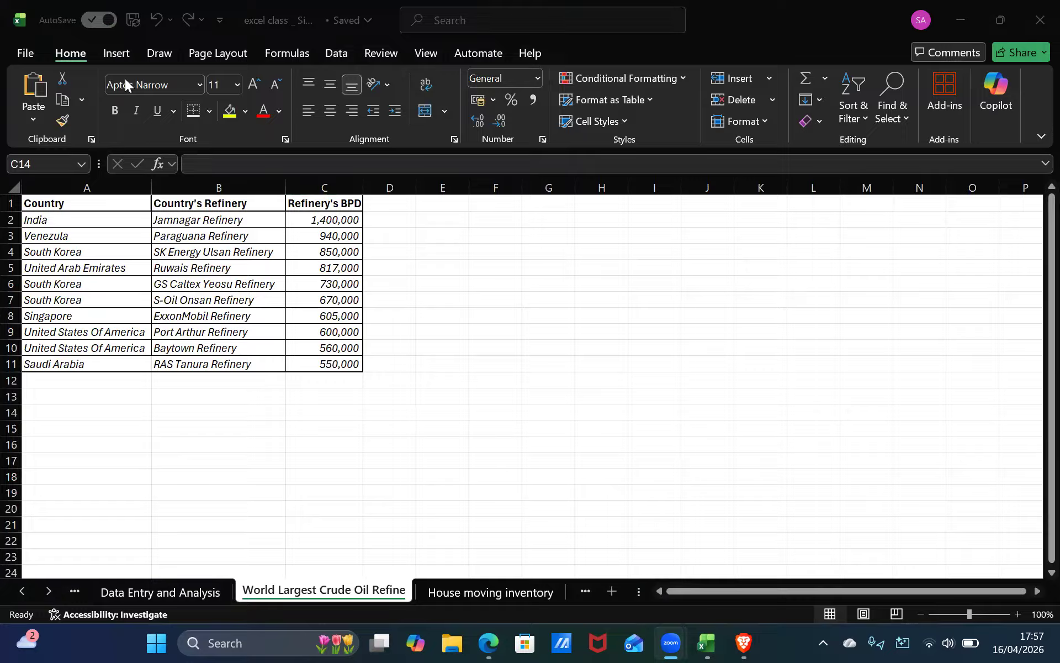
click(107, 206)
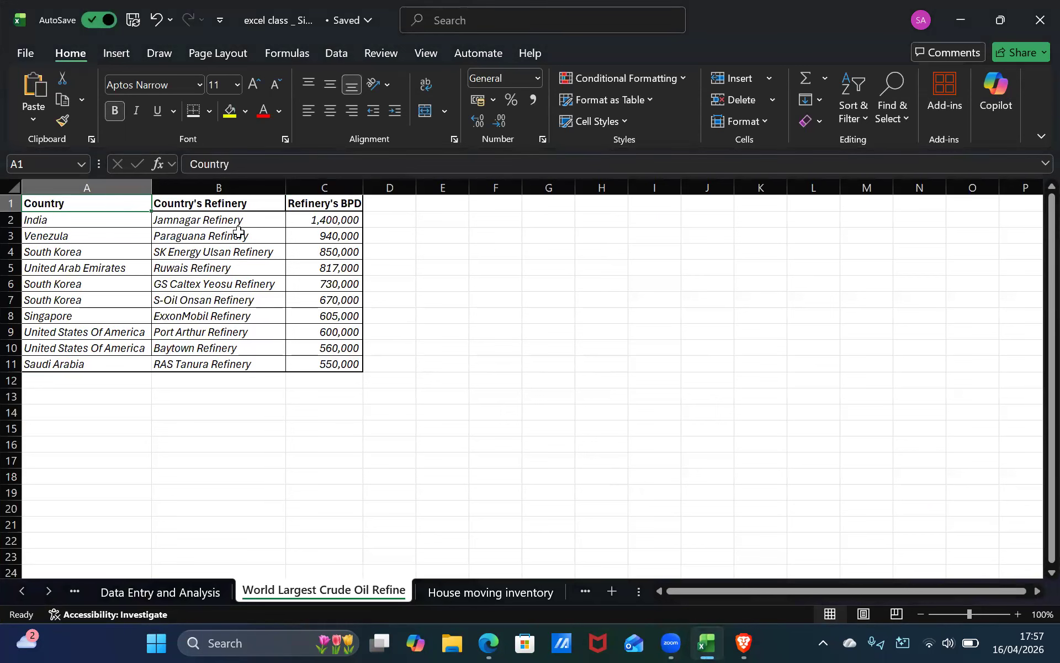
key(ctrl+a)
click(115, 54)
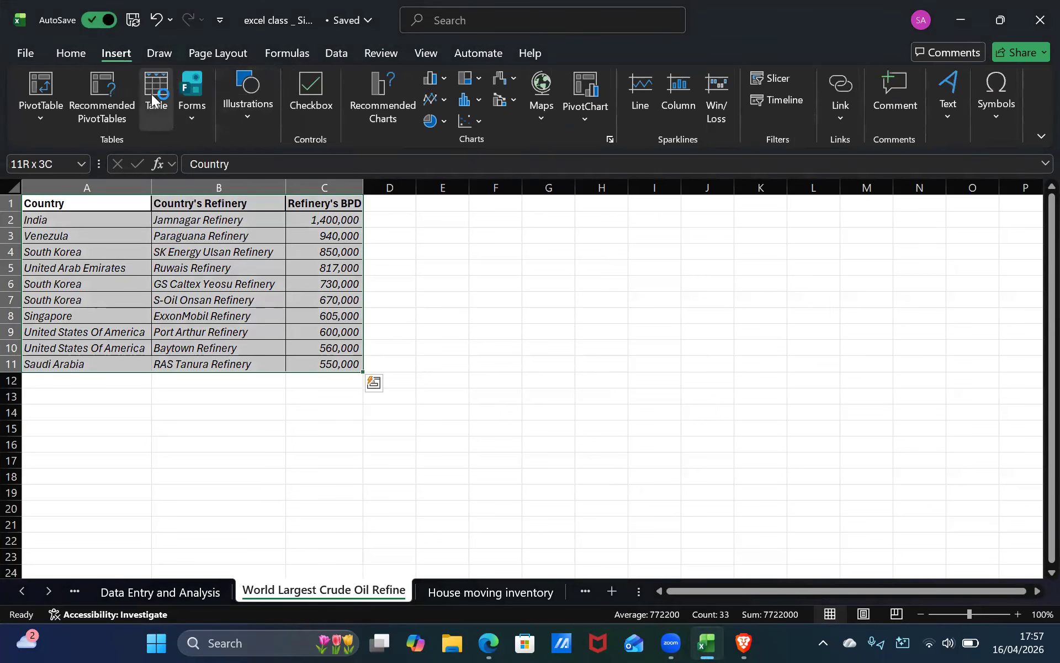
click(381, 87)
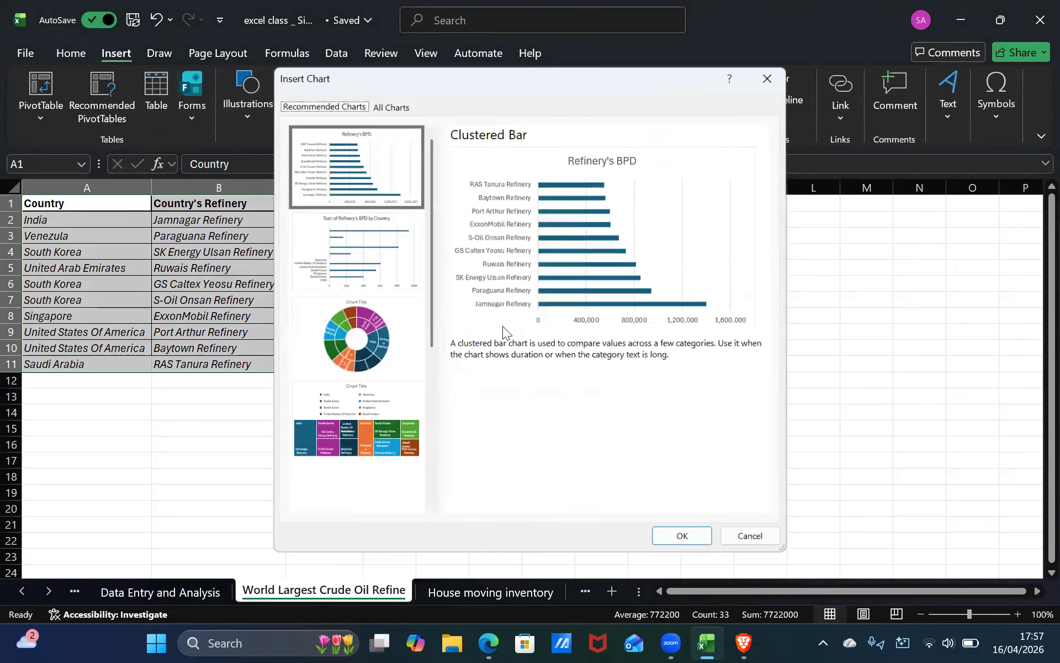
click(372, 347)
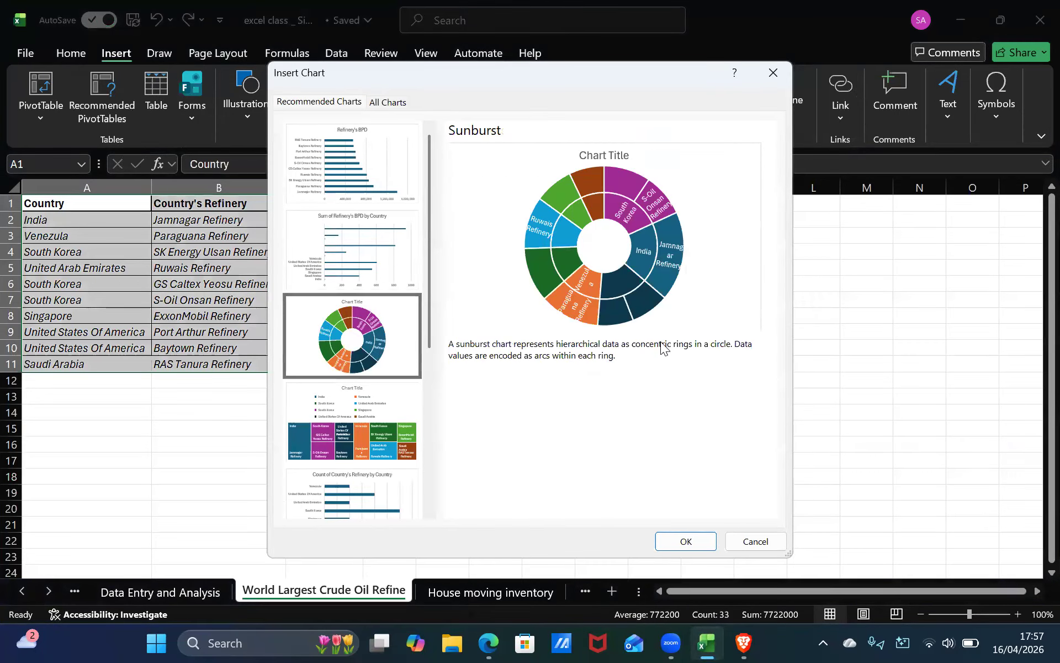
click(349, 429)
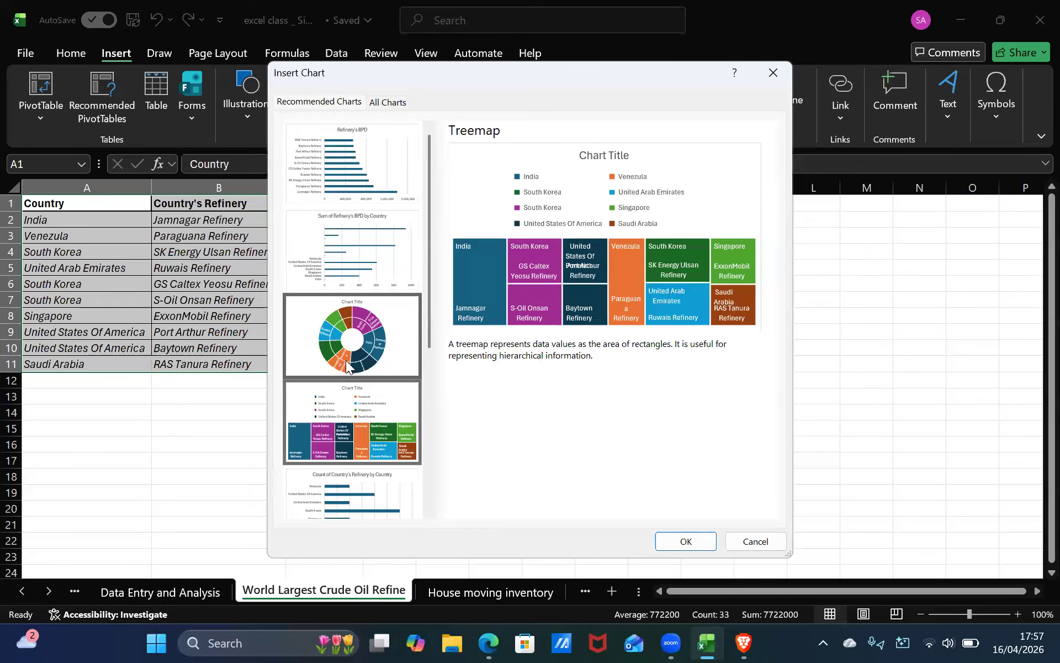
click(347, 362)
click(361, 476)
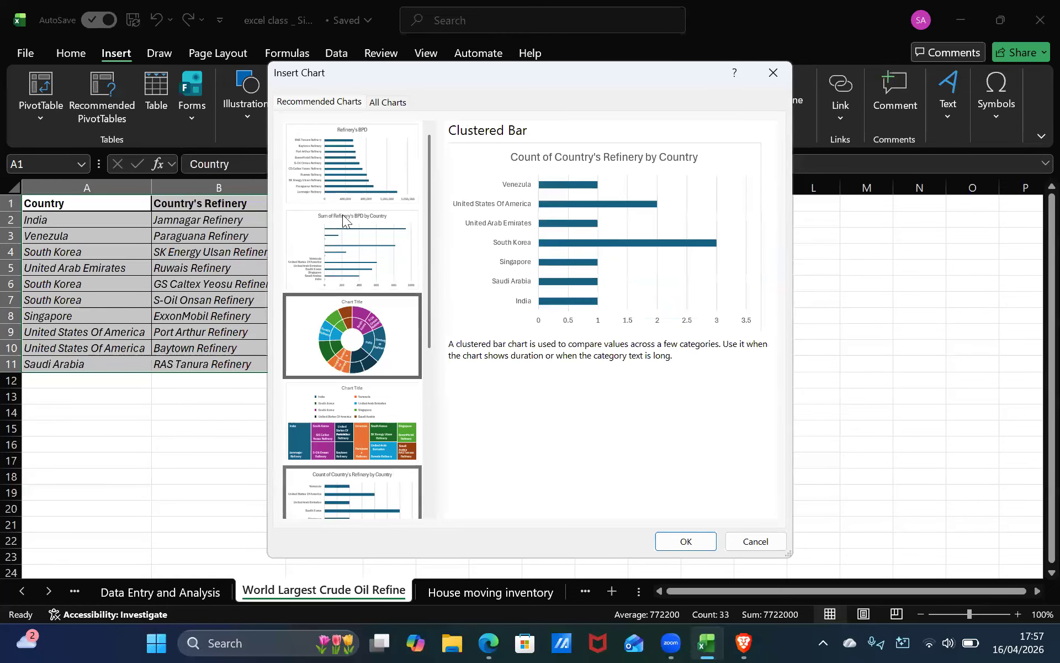
click(336, 180)
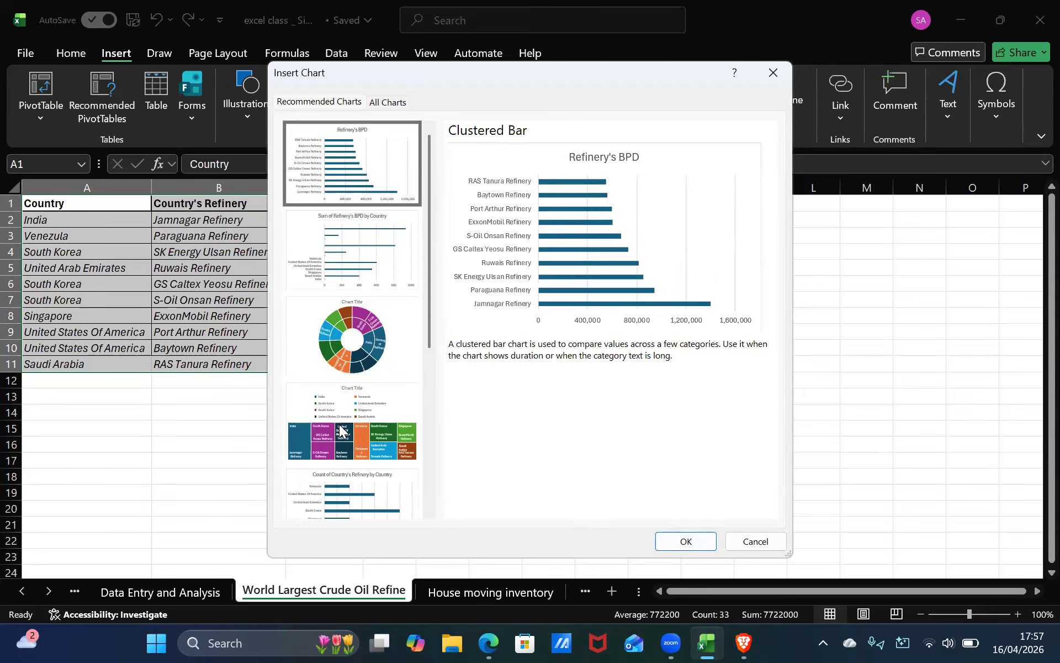
scroll(339, 424, down, 5)
Insert a Funnel chart of the refinery capacities from the selected table.
click(342, 456)
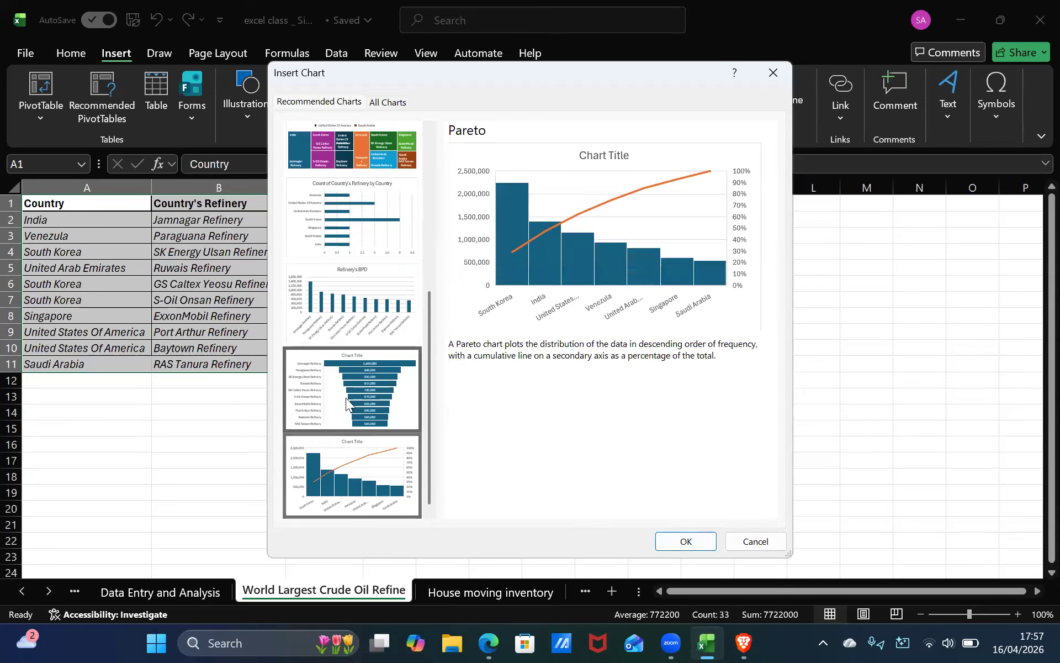
click(348, 392)
click(348, 290)
click(367, 392)
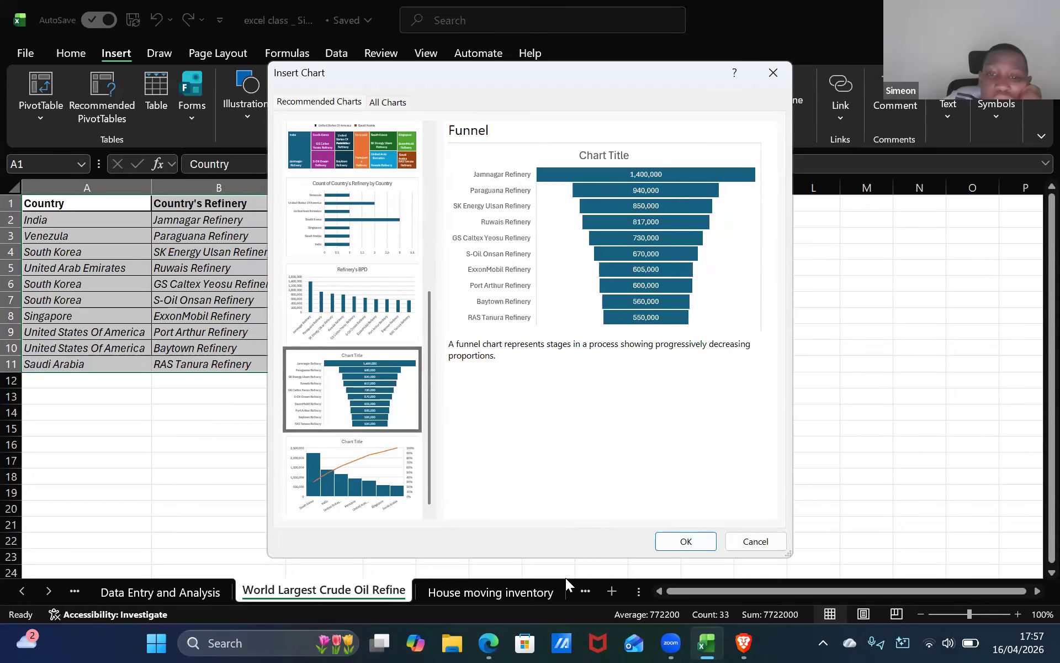
click(686, 542)
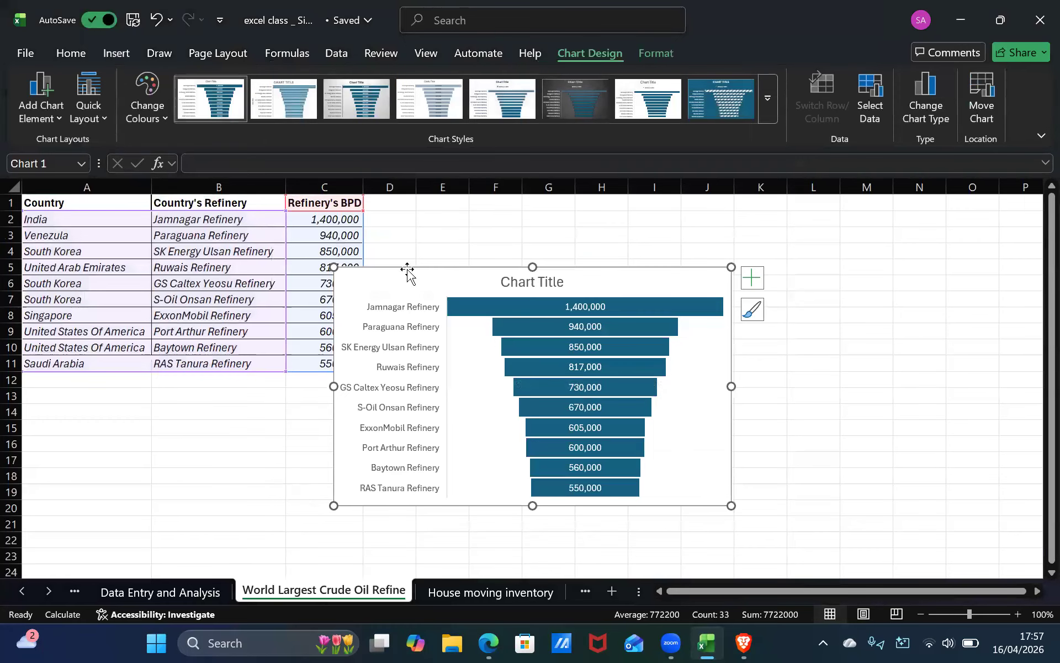
Move the funnel chart up beside the table so its top-left corner sits at cell D1.
drag(413, 268, 438, 198)
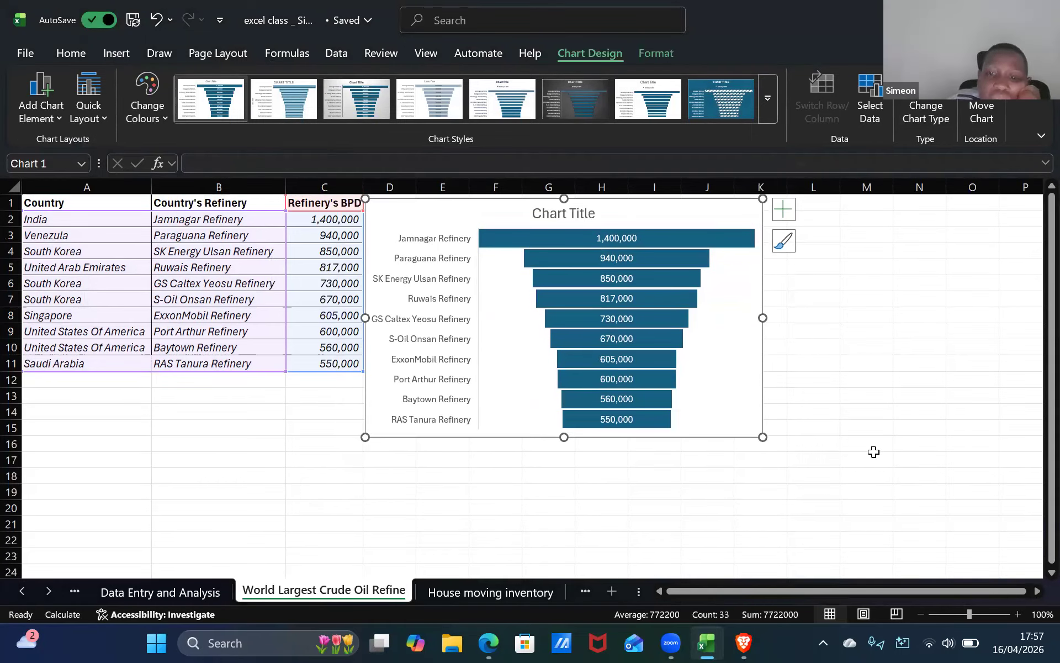
click(866, 459)
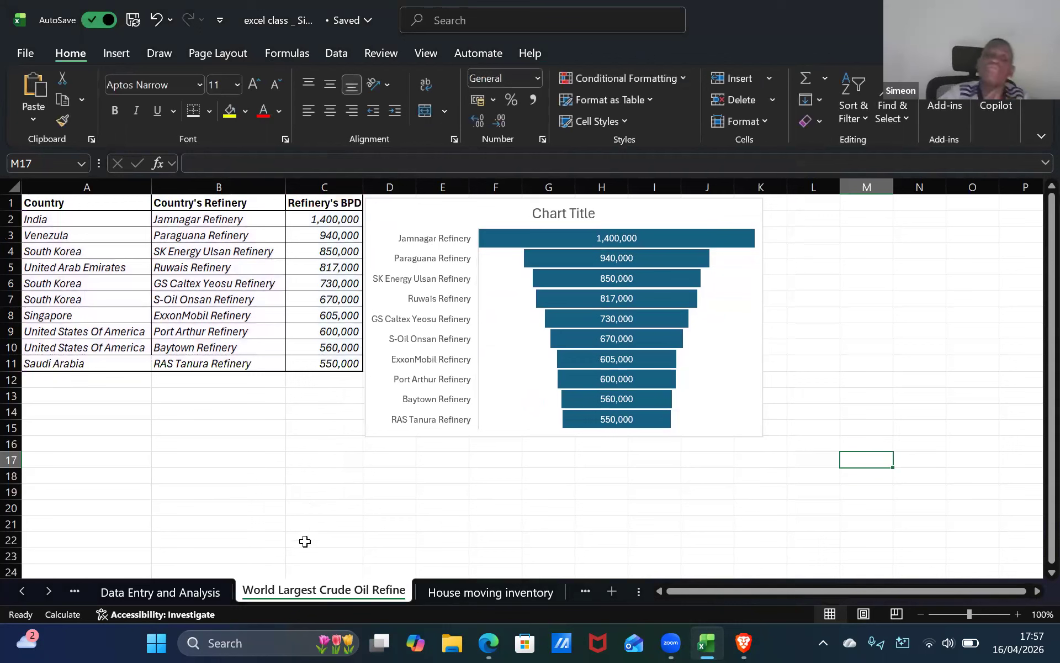
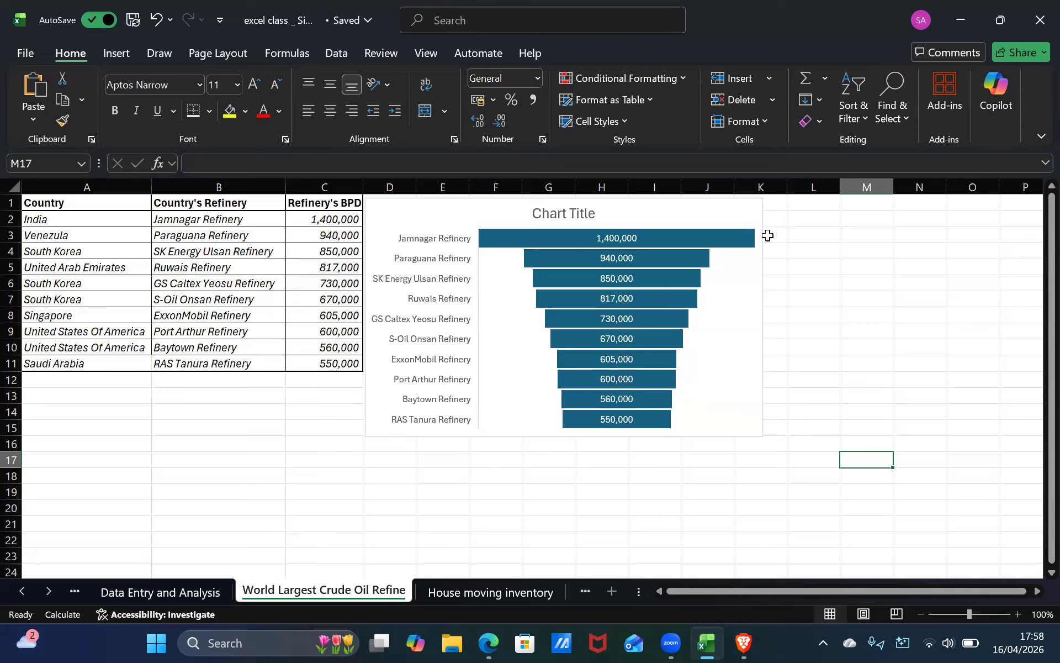
Delete the funnel chart from beside the refinery table.
click(613, 403)
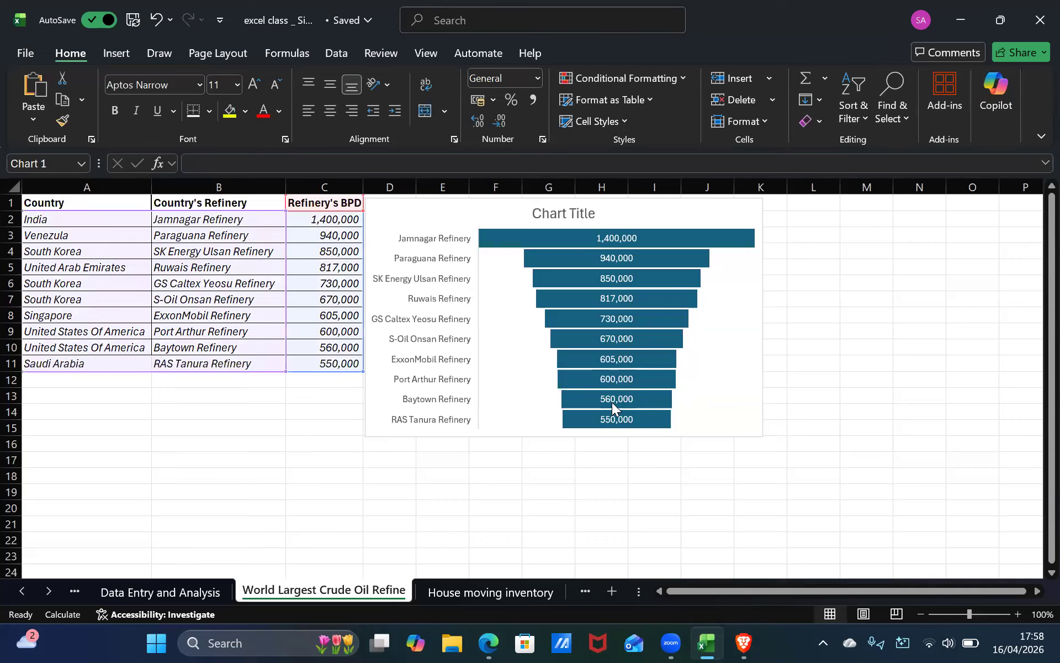
click(557, 491)
click(447, 269)
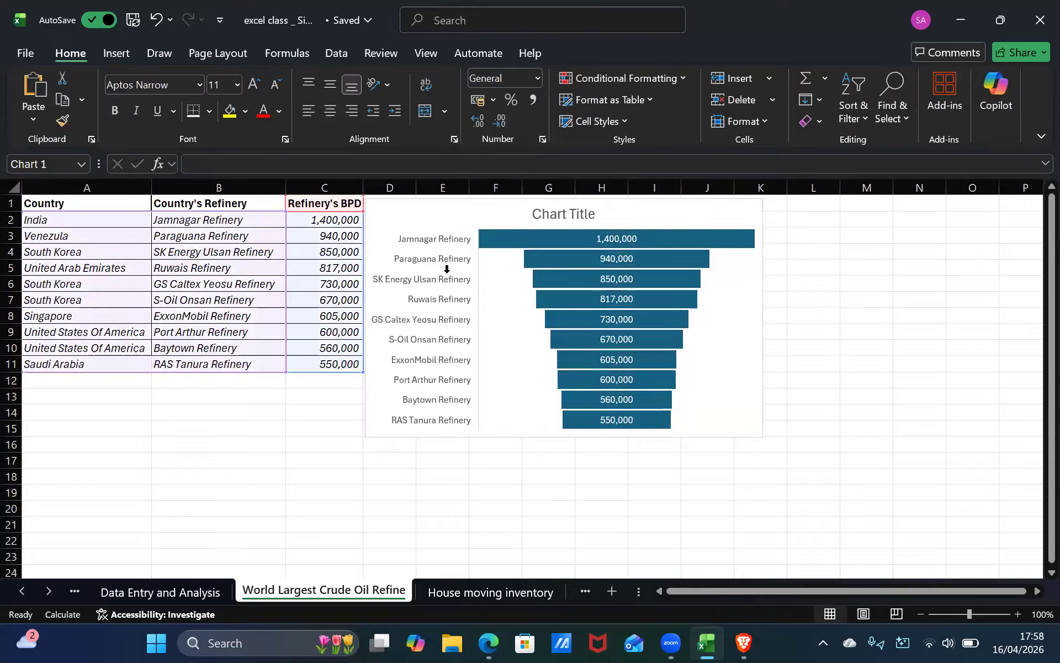
click(497, 281)
click(441, 222)
key(Delete)
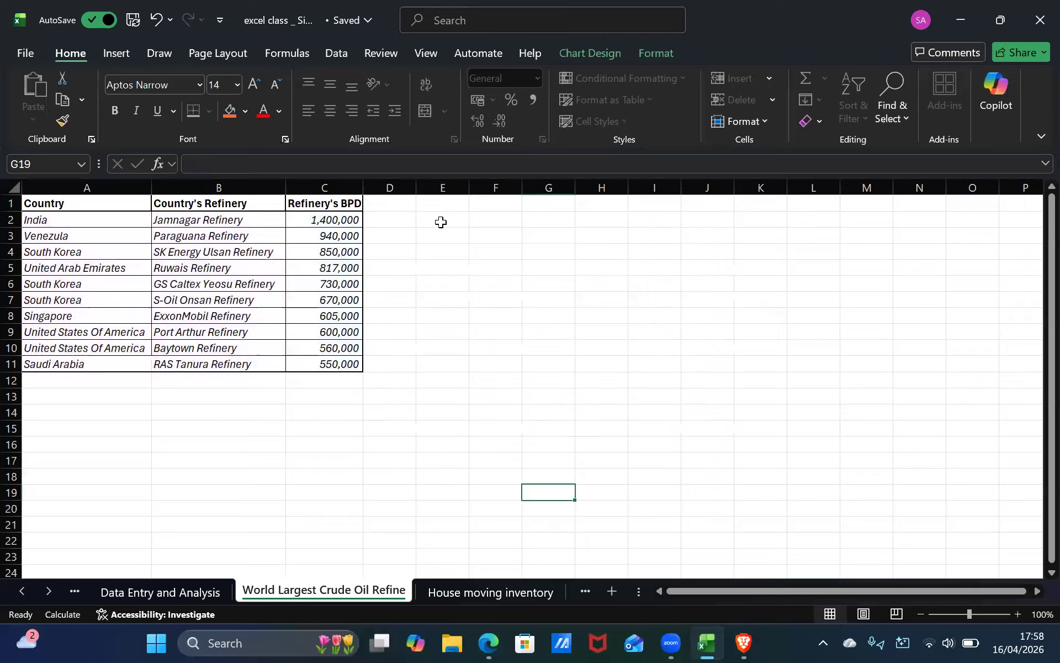
Select the refinery data in cells A2 to C11 and browse the recommended chart types for it.
click(96, 220)
click(101, 202)
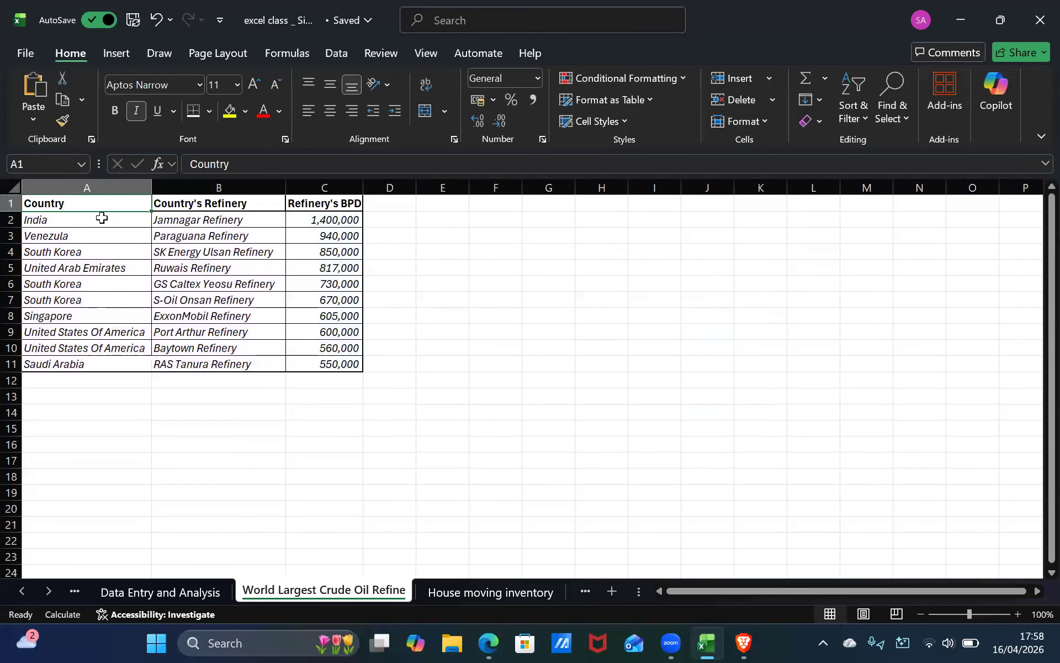
click(102, 217)
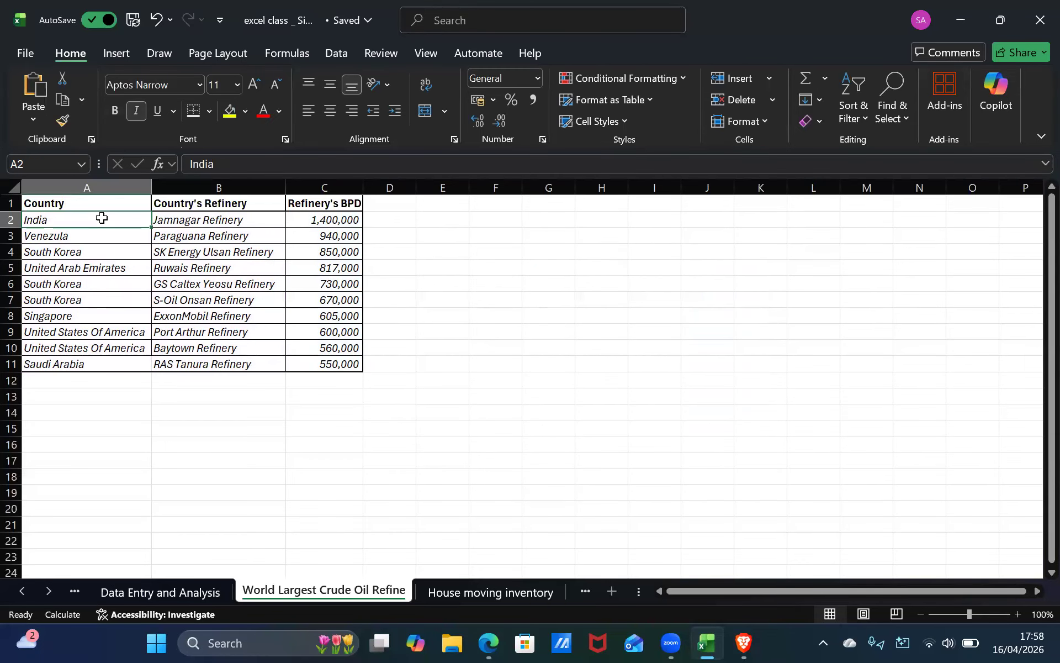
shift+click(339, 361)
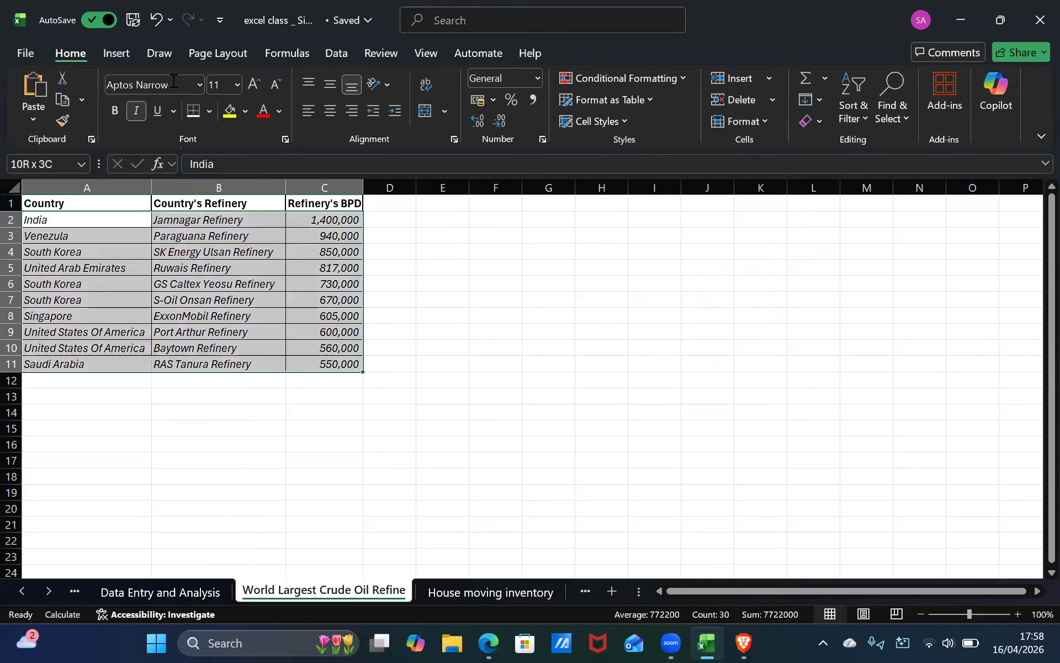
scroll(173, 81, down, 1)
click(375, 108)
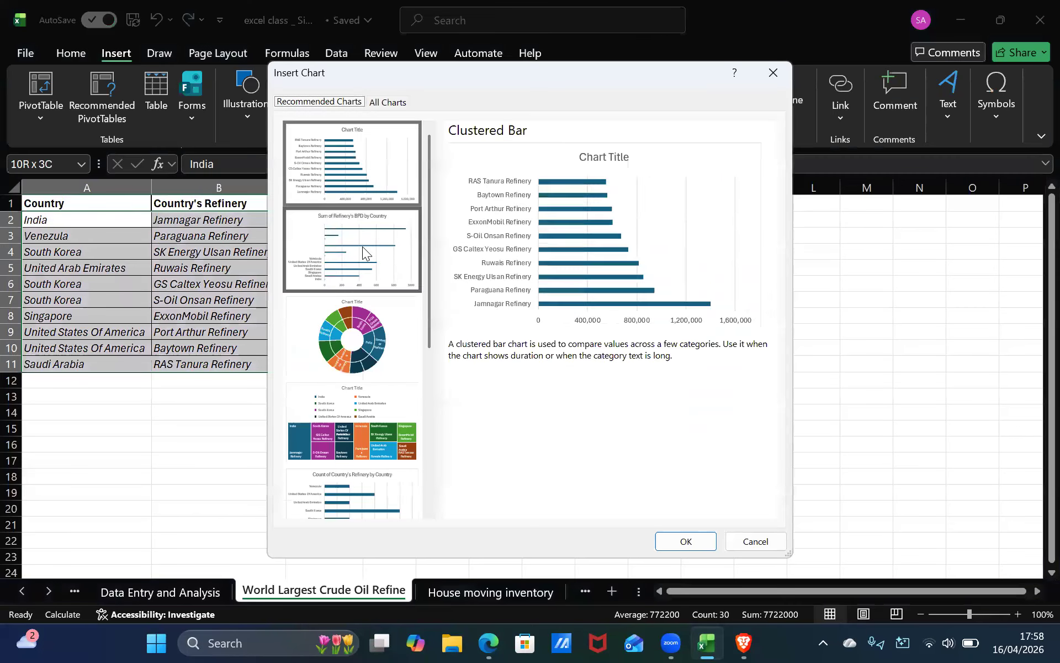
click(362, 246)
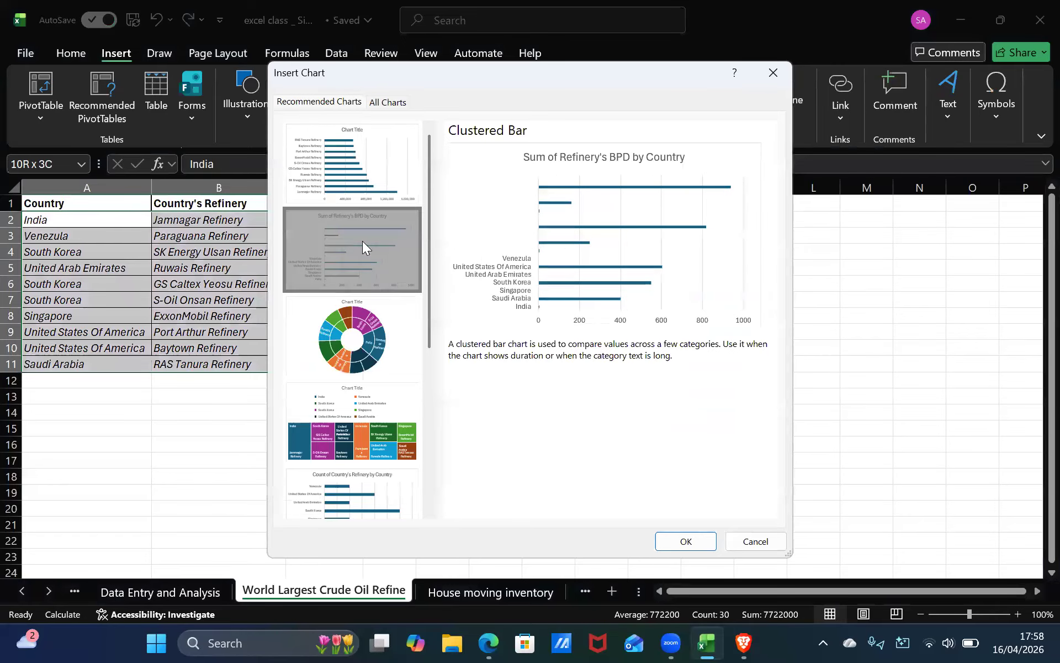
key(Down)
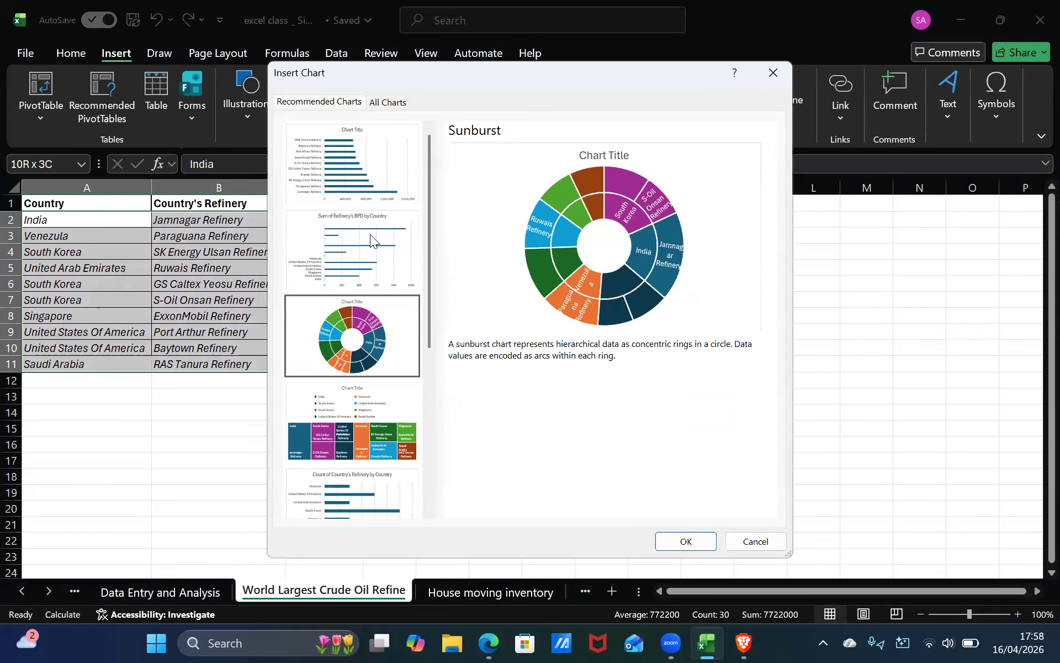
key(Up)
key(Down)
key(Down)
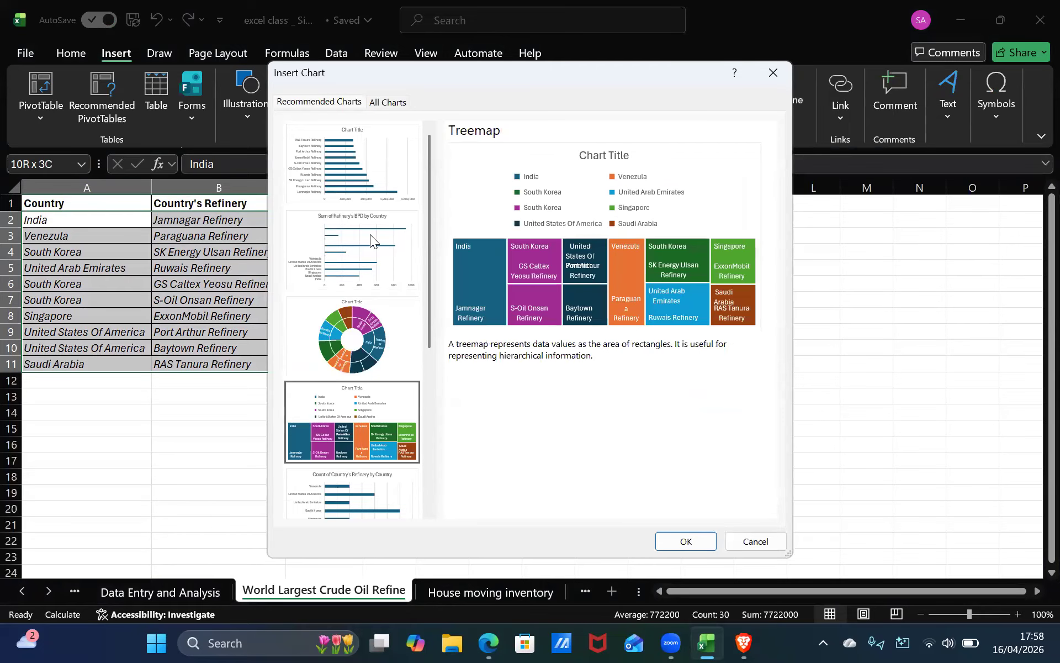
key(Down)
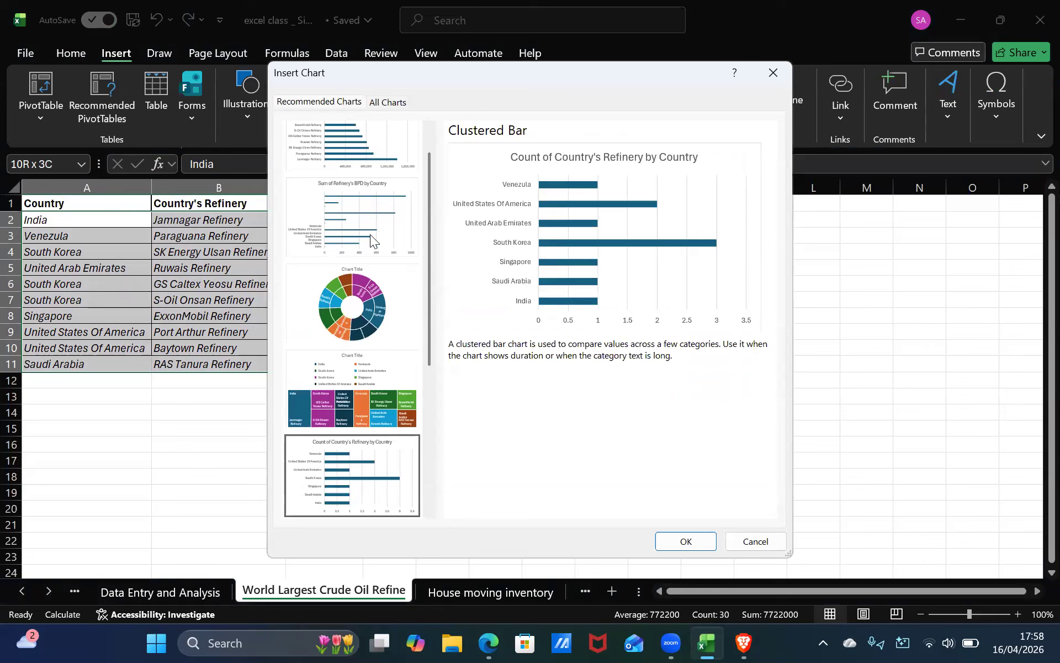
key(Down)
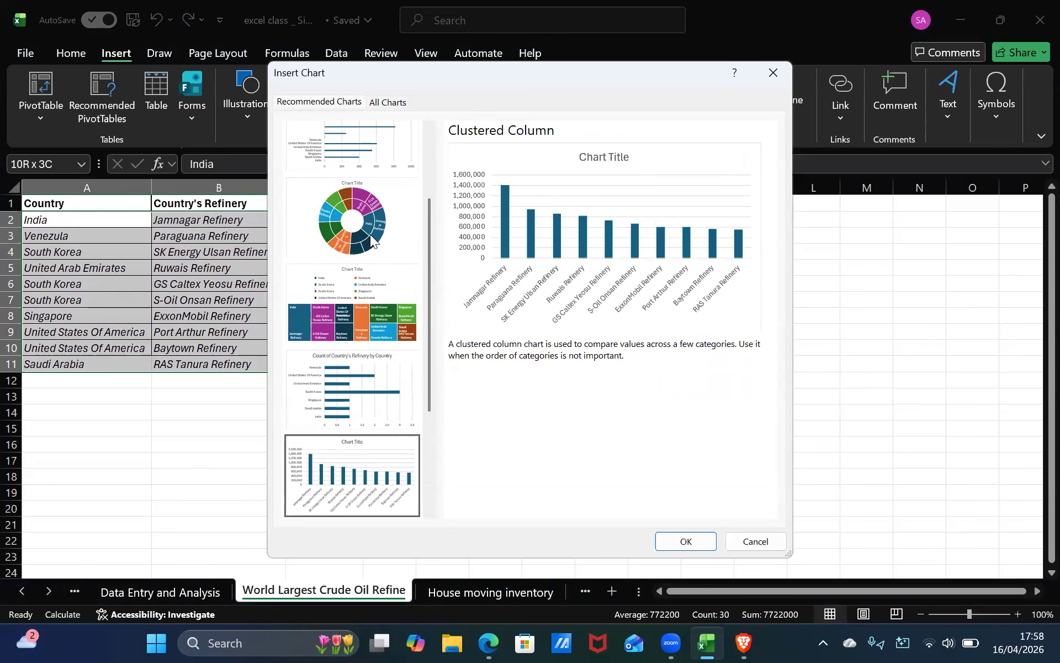
key(Down)
key(Down)
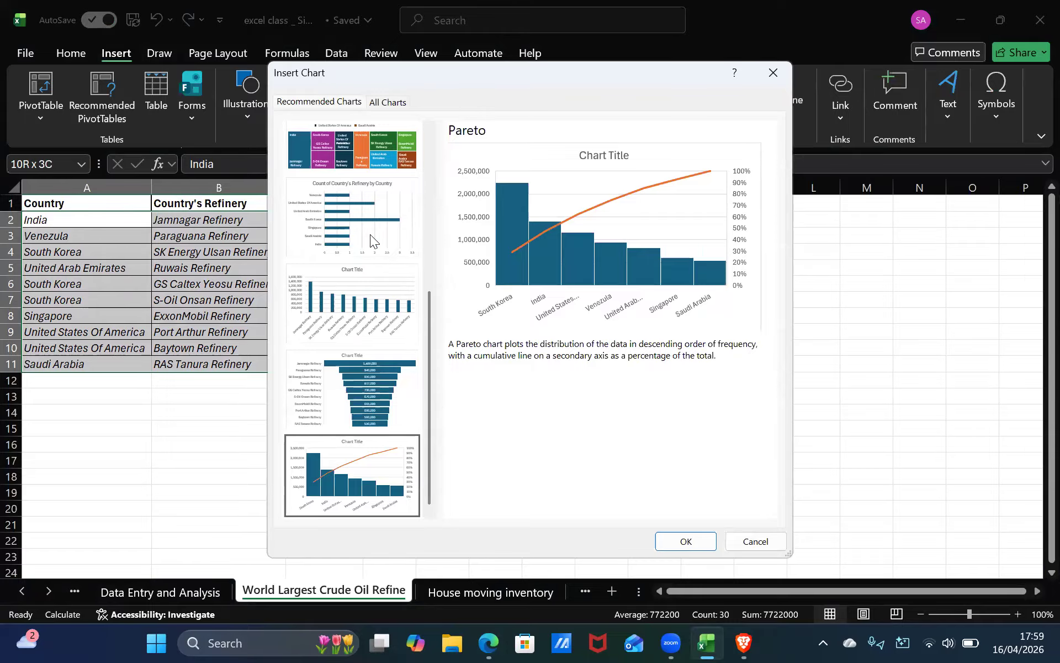
key(Down)
key(Up)
key(Up)
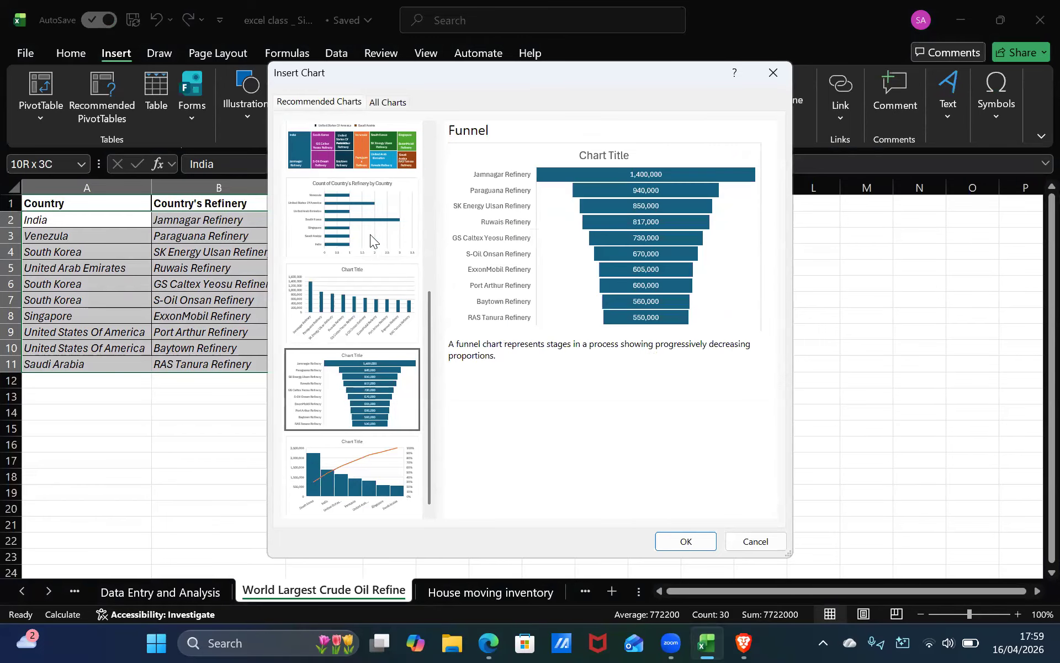
key(Up)
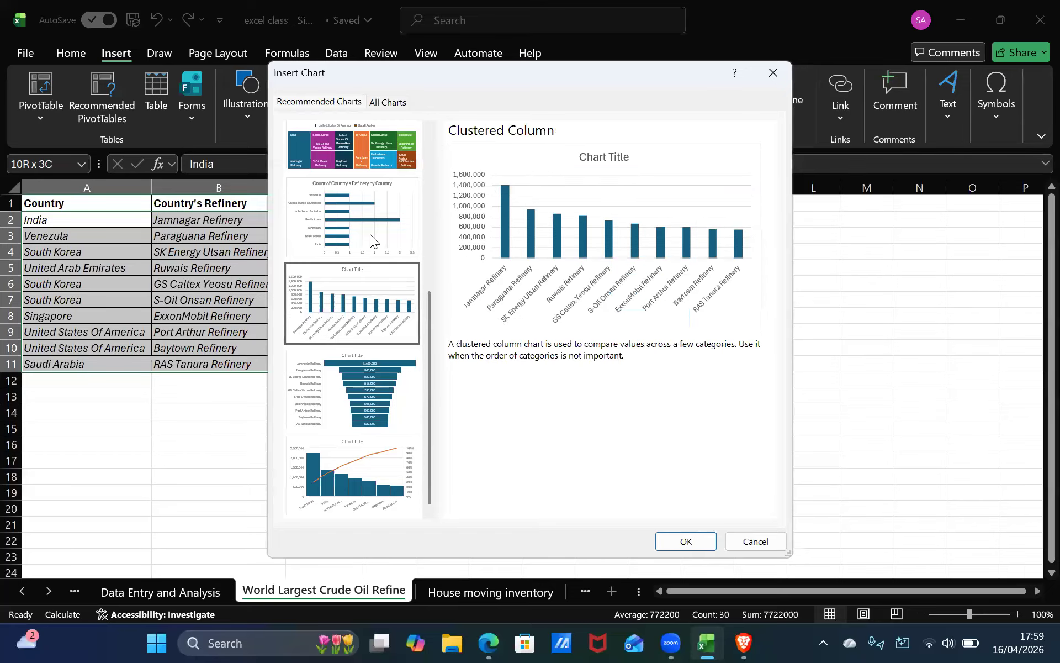
key(Up)
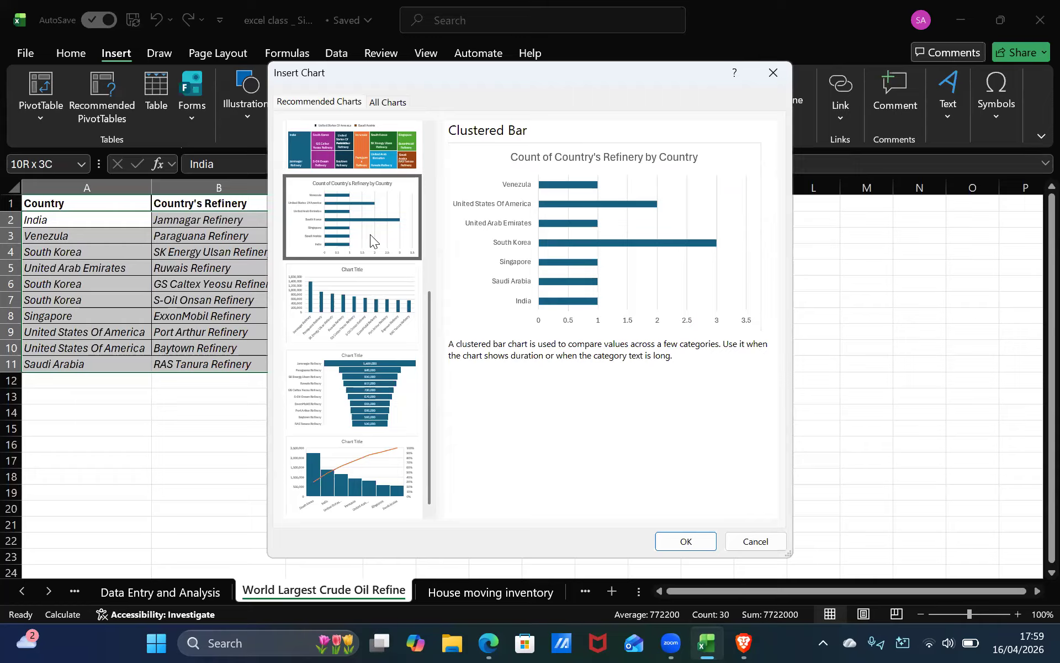
key(Up)
key(Up)
key(Up)
key(Up)
key(Up)
key(Up)
key(Up)
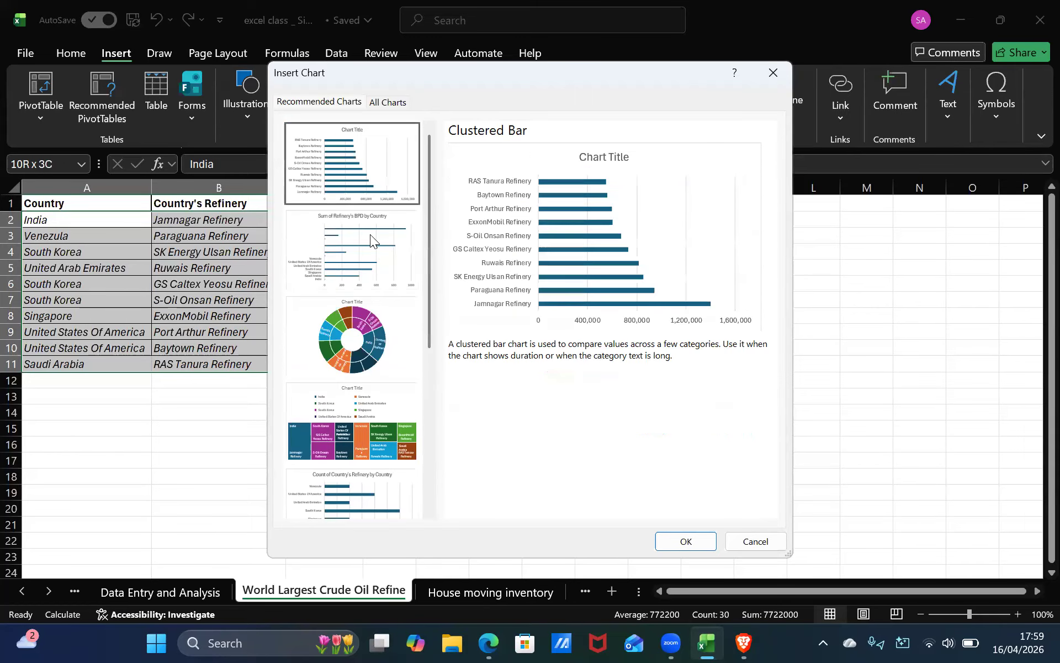
key(Up)
key(Down)
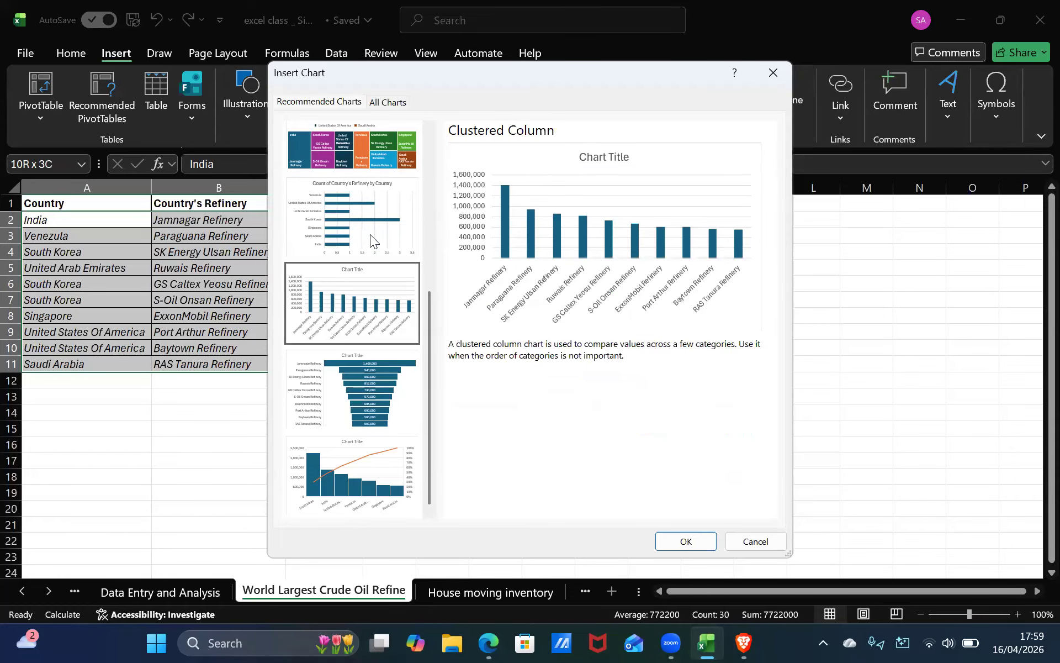
Insert a Treemap chart of the selected refinery data from the recommended charts.
key(Down)
key(Down)
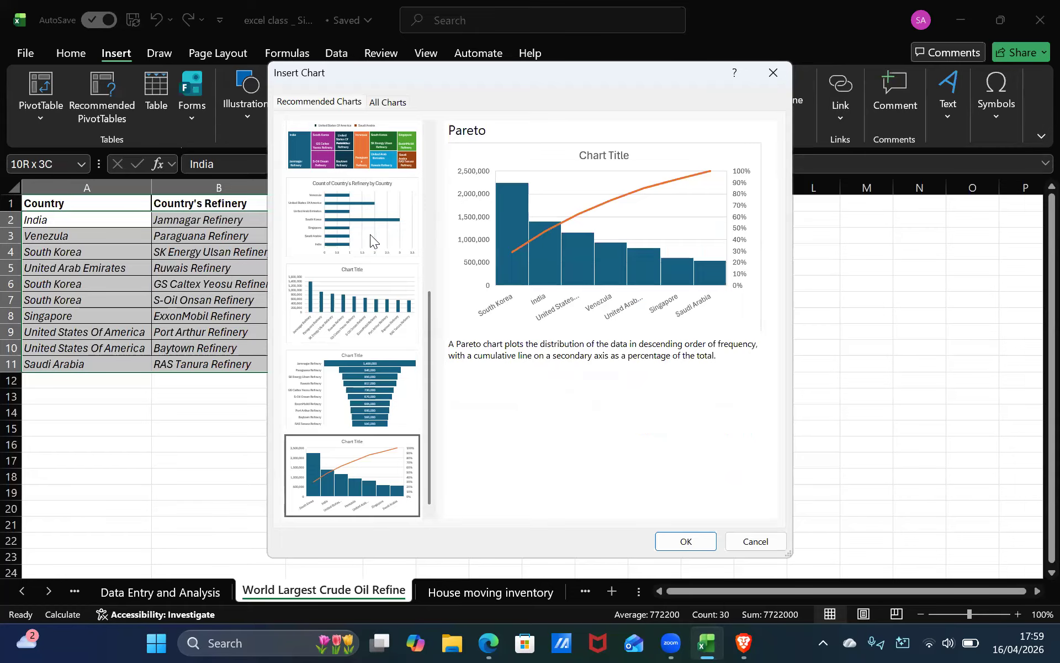
key(Down)
key(Down)
key(Down)
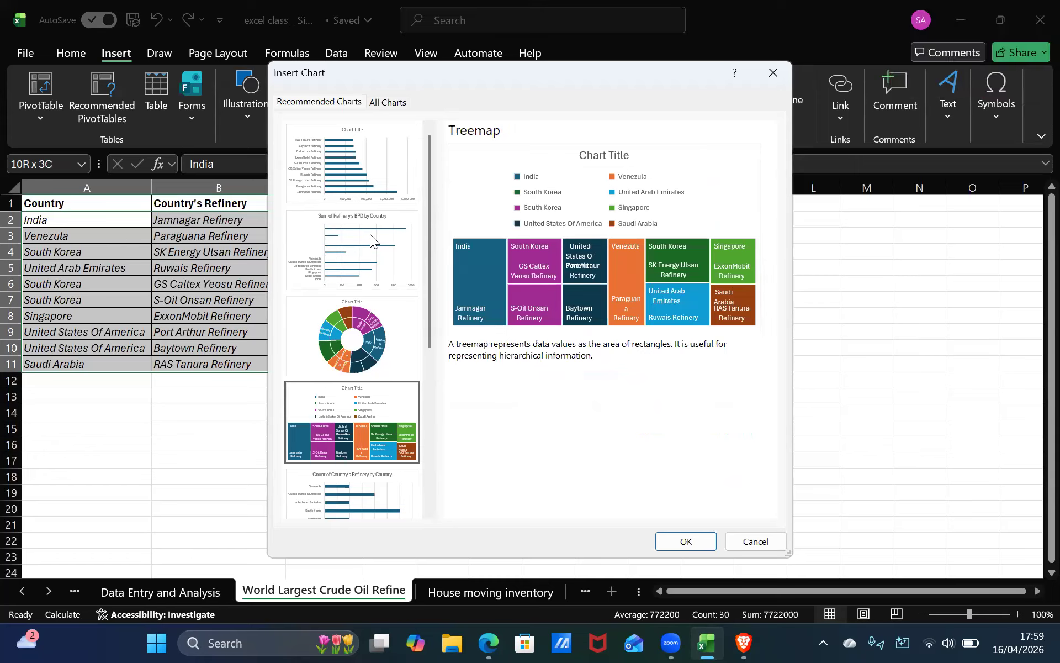
click(693, 542)
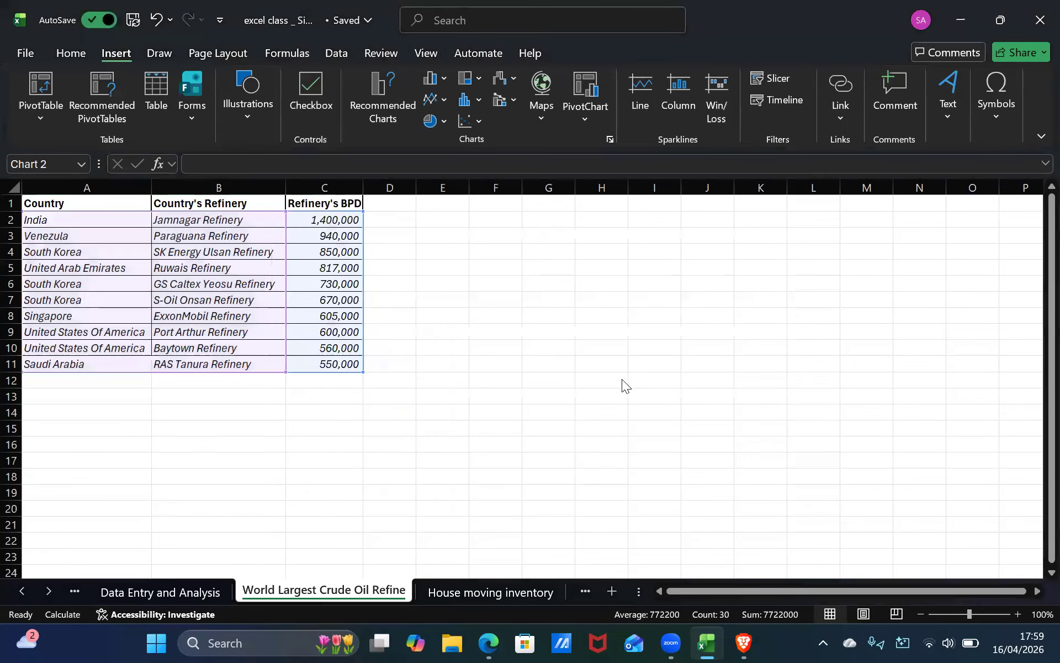
Move the treemap chart up beside the table so its top-left corner sits at cell D1.
drag(367, 286, 398, 216)
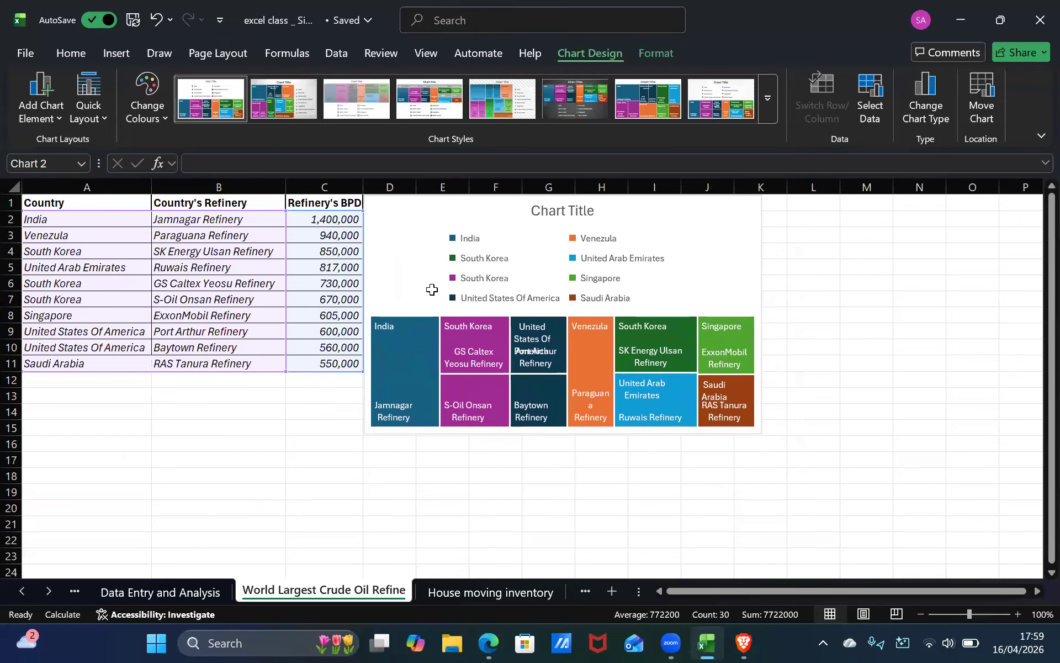
click(426, 525)
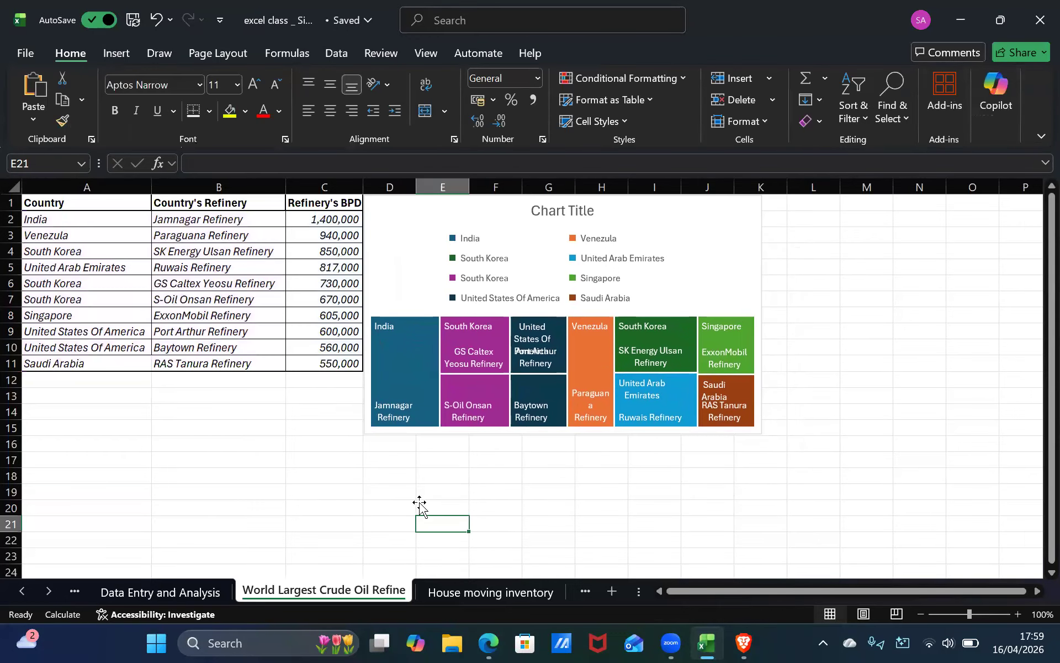
click(420, 503)
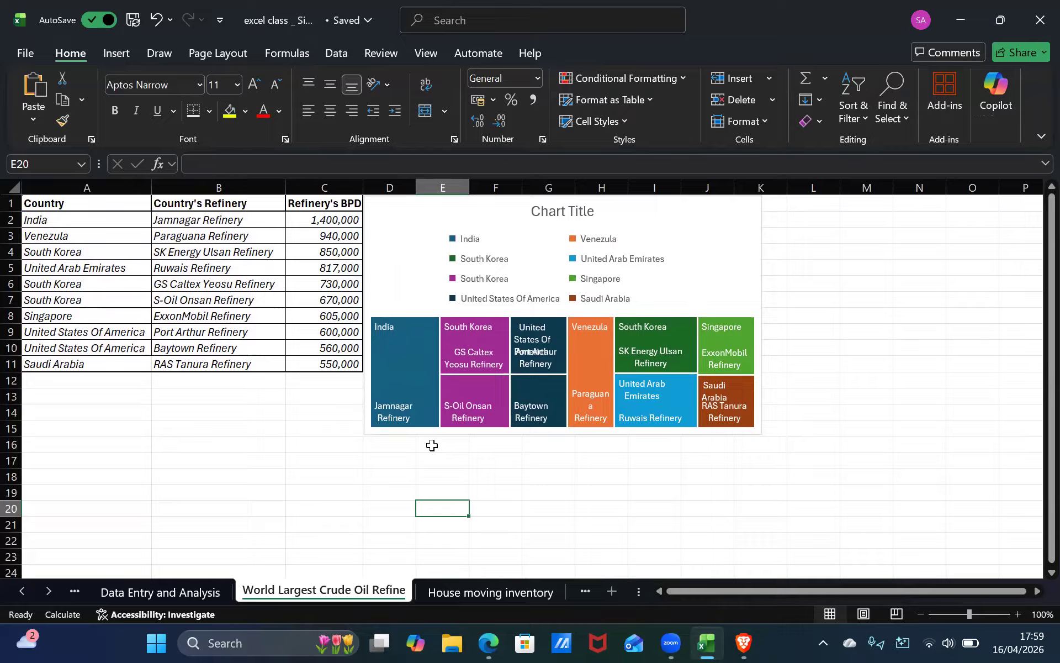
Enlarge the treemap chart to span about columns D to L and rows 1 to 16, anchored at D1.
drag(374, 208, 391, 241)
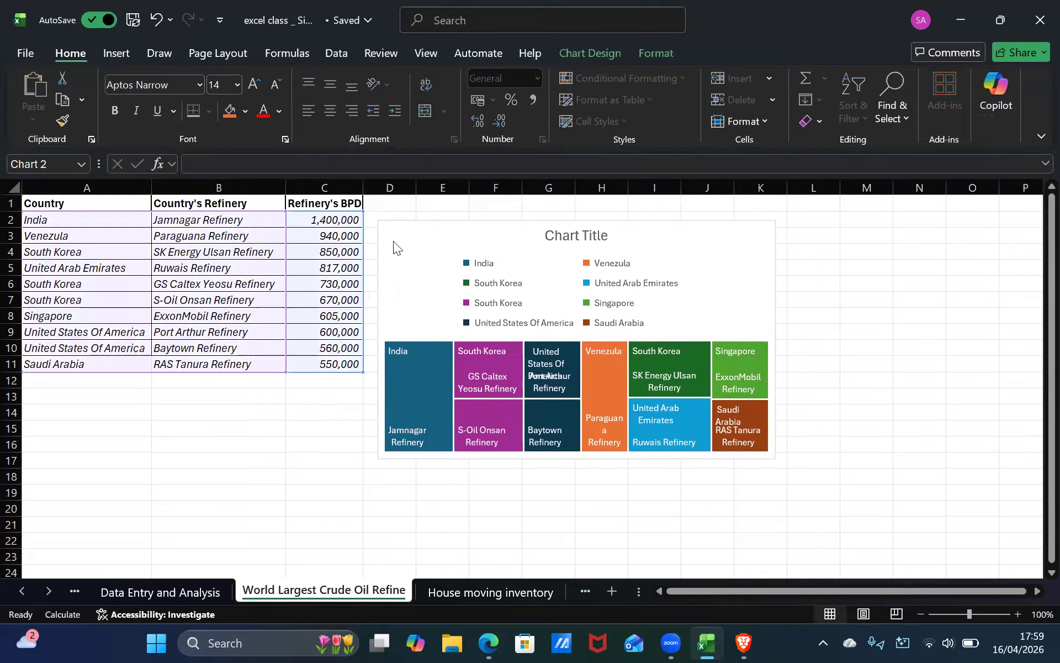
click(866, 397)
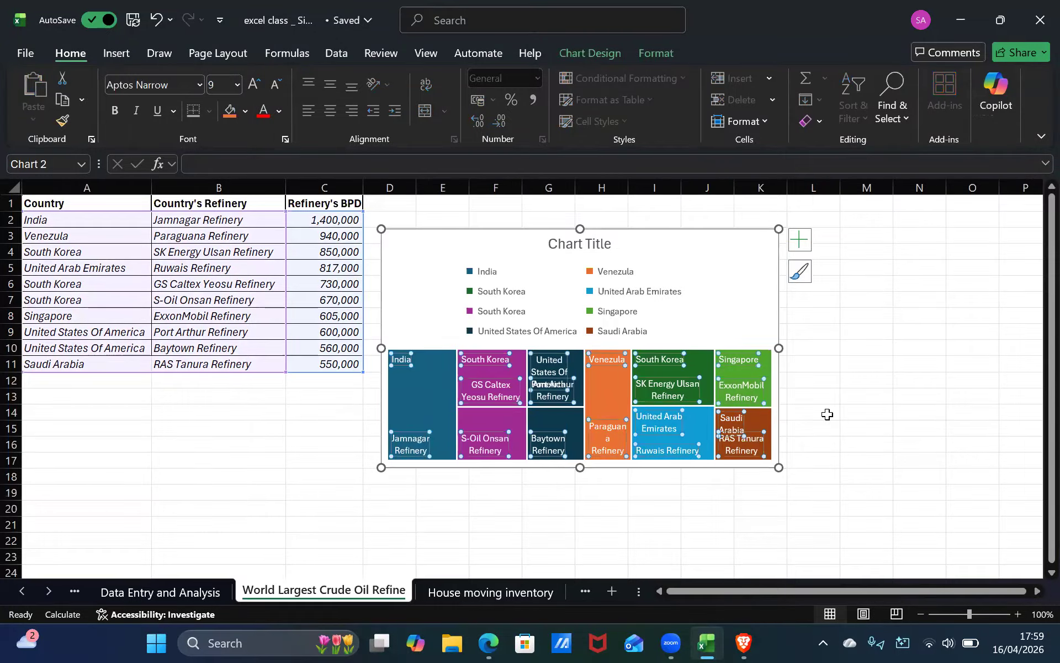
click(777, 460)
drag(776, 466, 818, 490)
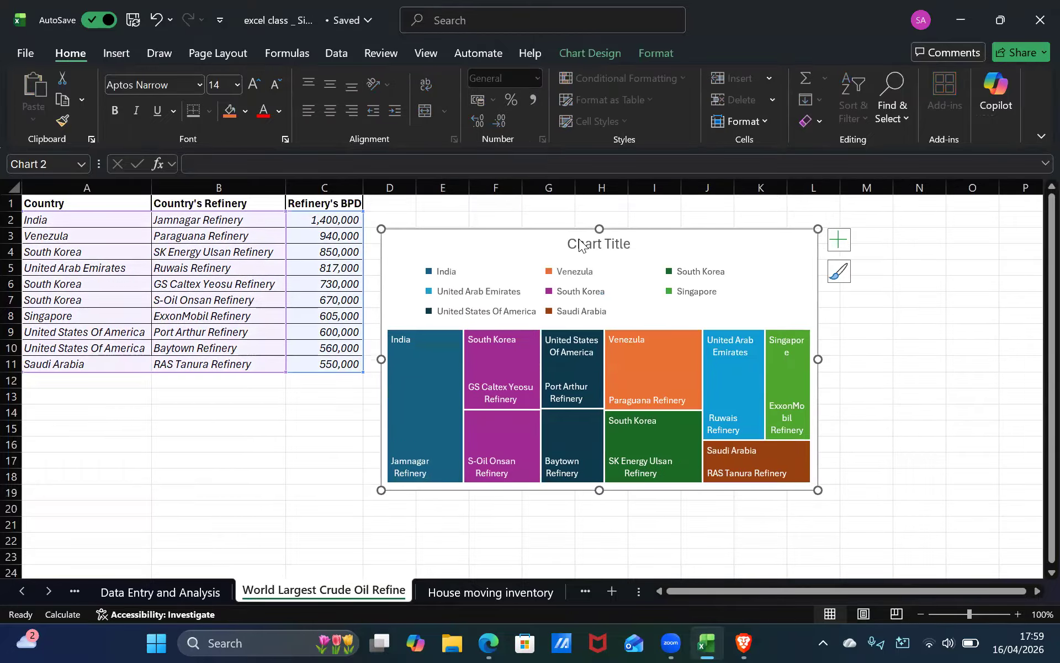
drag(462, 227, 446, 197)
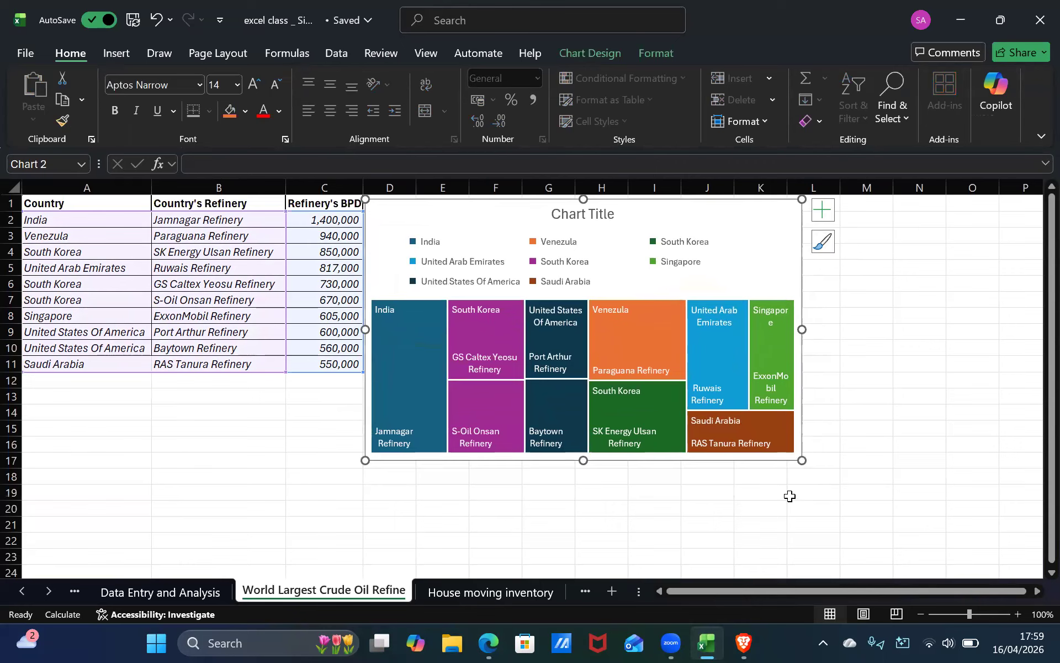
click(736, 535)
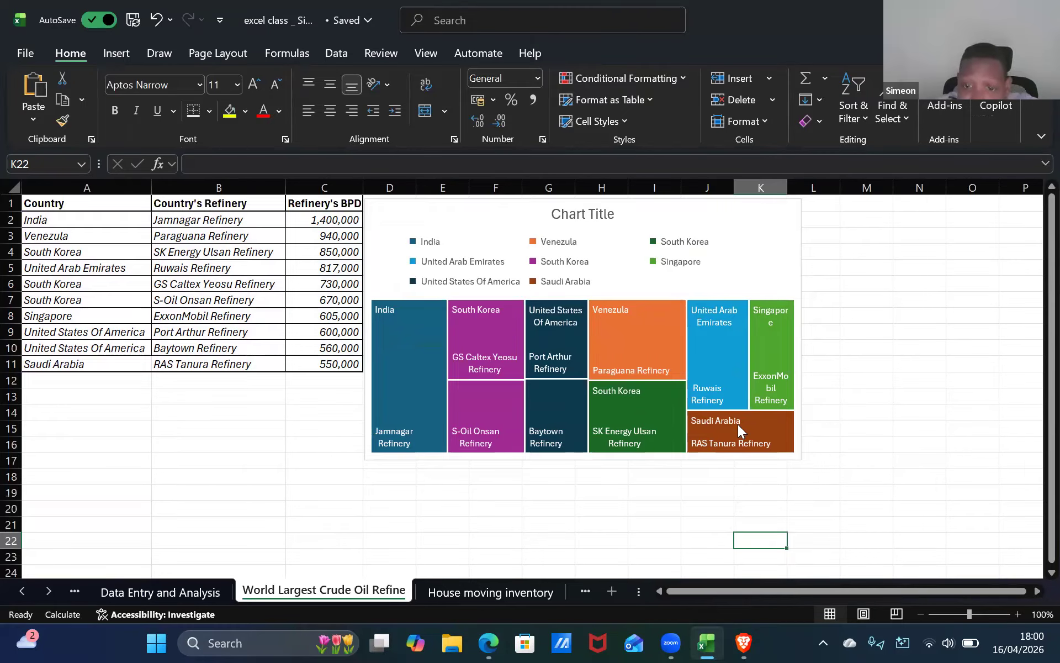
Widen the treemap chart to about column M while trimming its height to about row 15.
click(780, 438)
drag(807, 459, 871, 514)
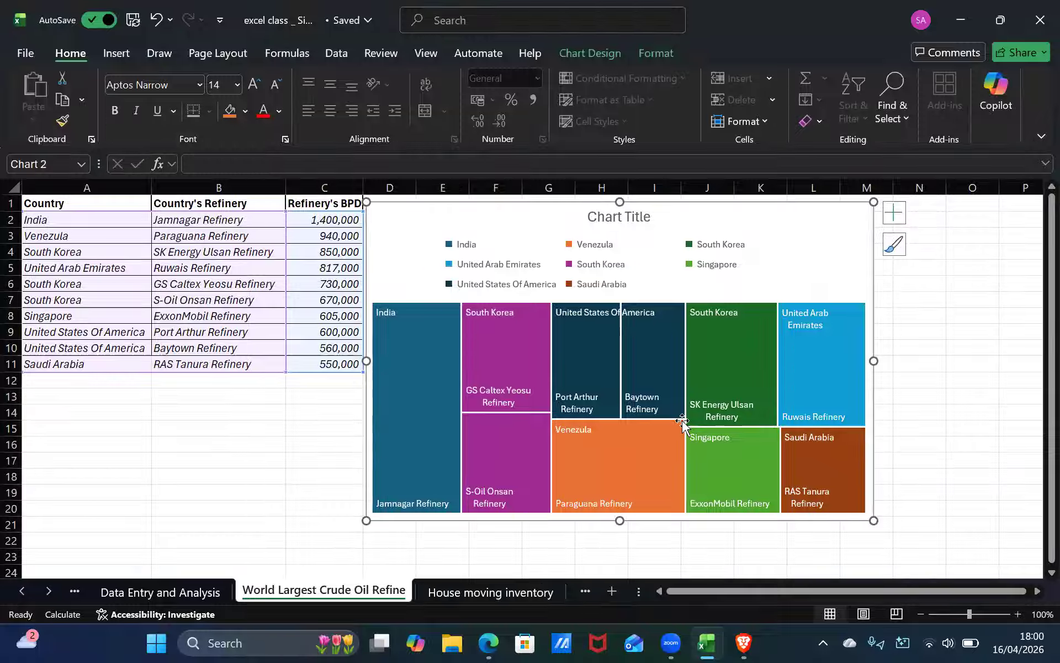
drag(873, 520, 871, 434)
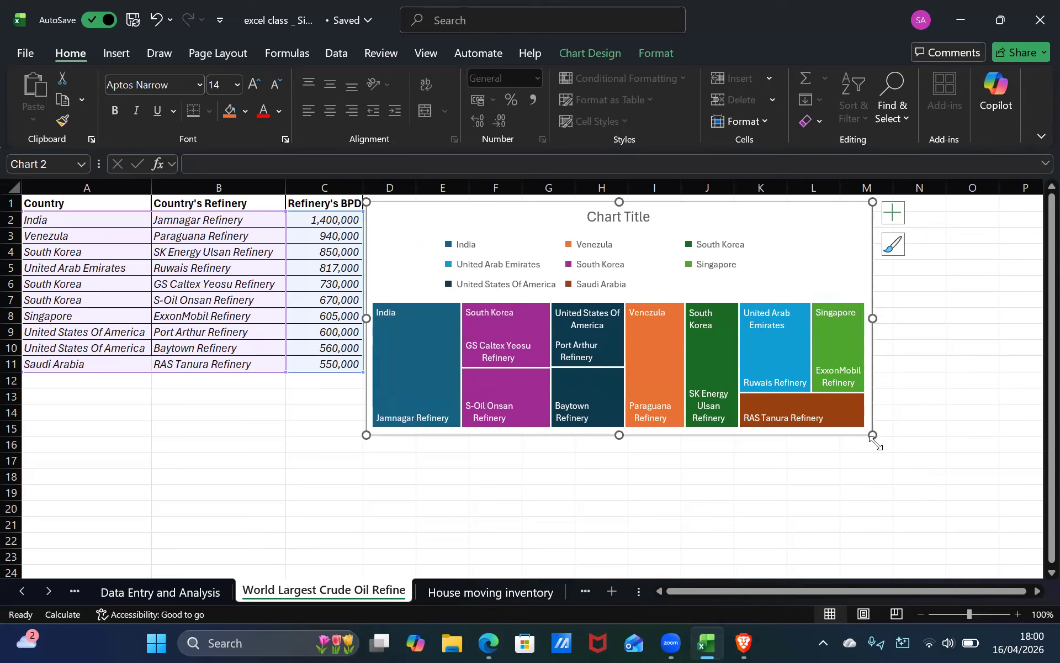
click(237, 458)
click(169, 410)
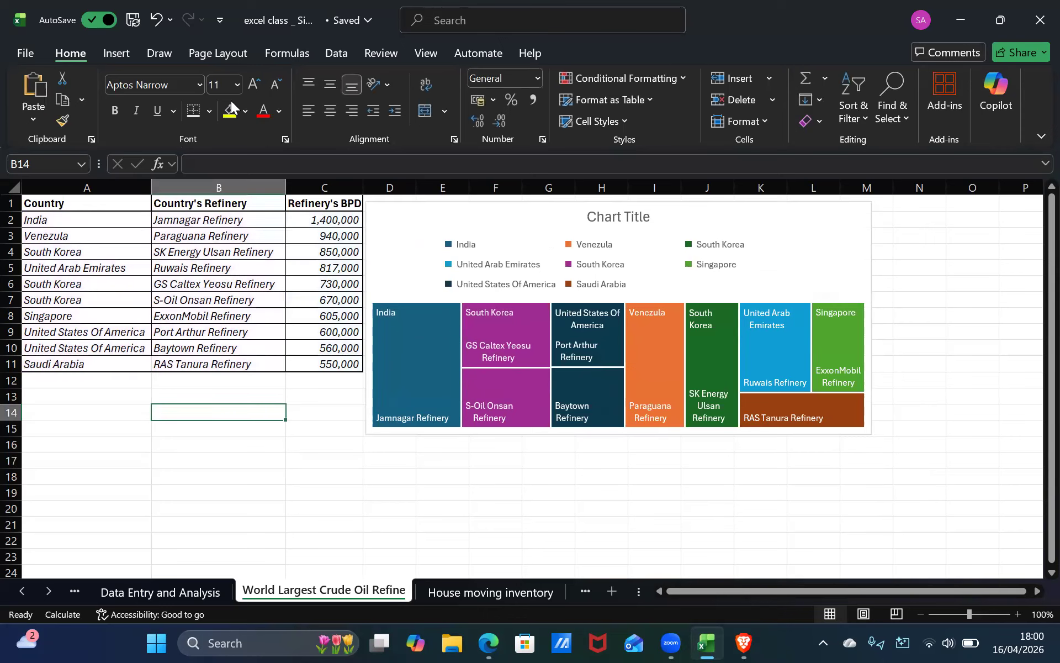
click(97, 396)
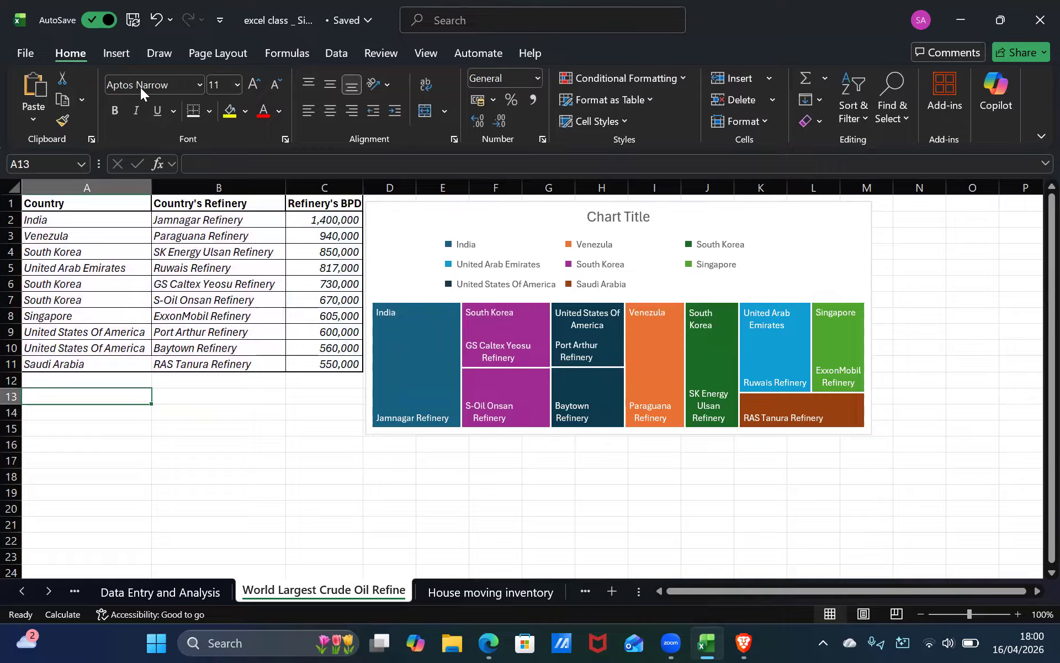
Insert a Funnel chart of the refinery names and capacities B2:C11 from the recommended charts and place it below the table.
click(116, 53)
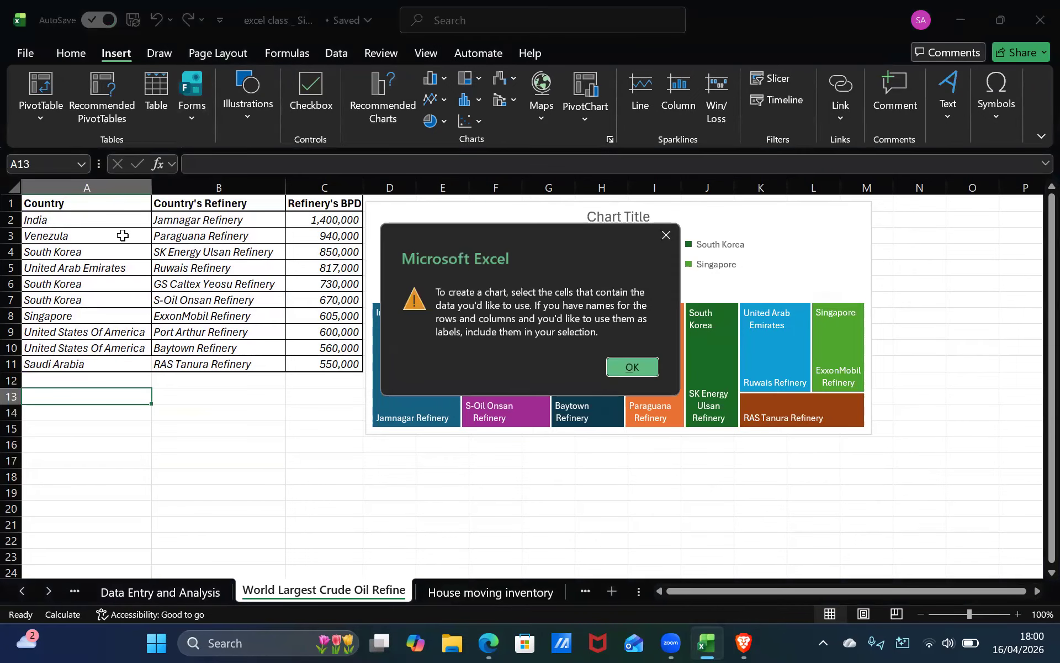
click(666, 235)
click(98, 220)
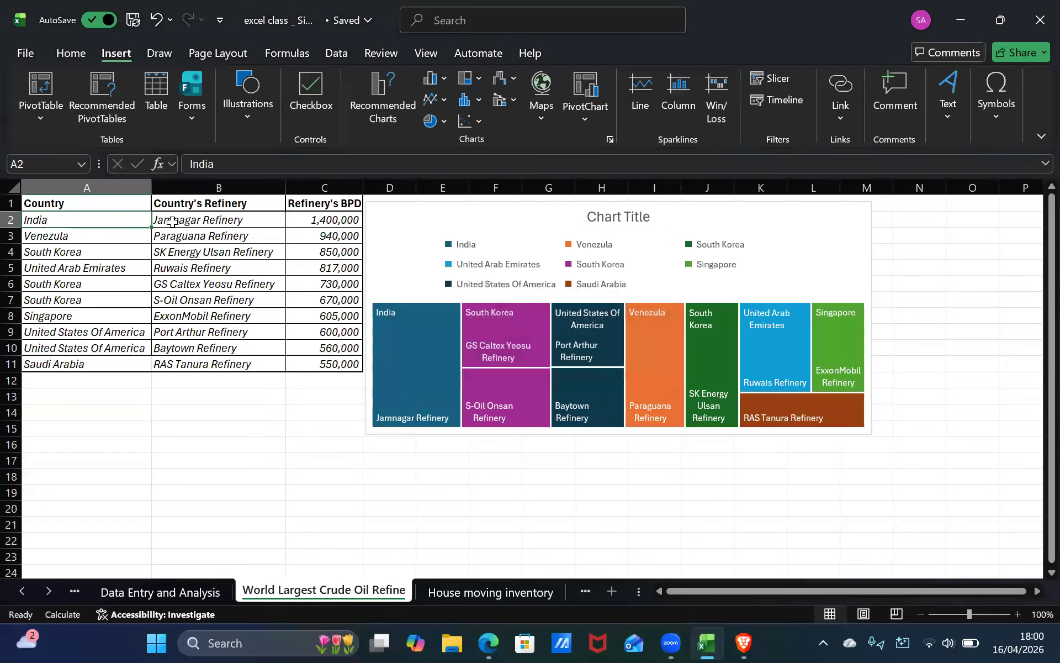
click(210, 222)
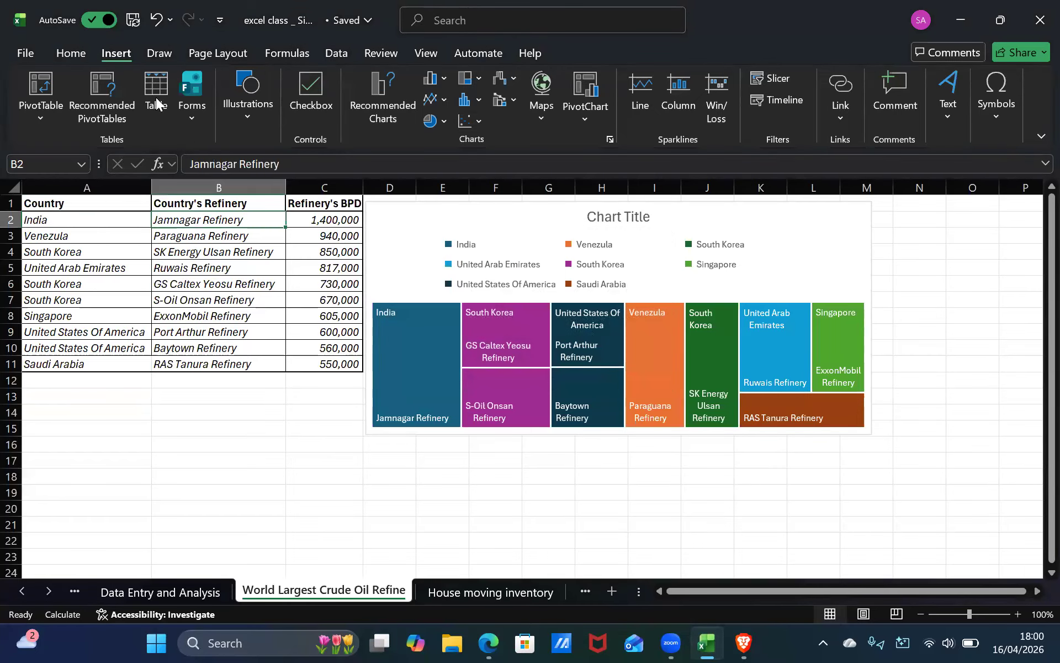
key(ctrl+shift+End)
click(378, 107)
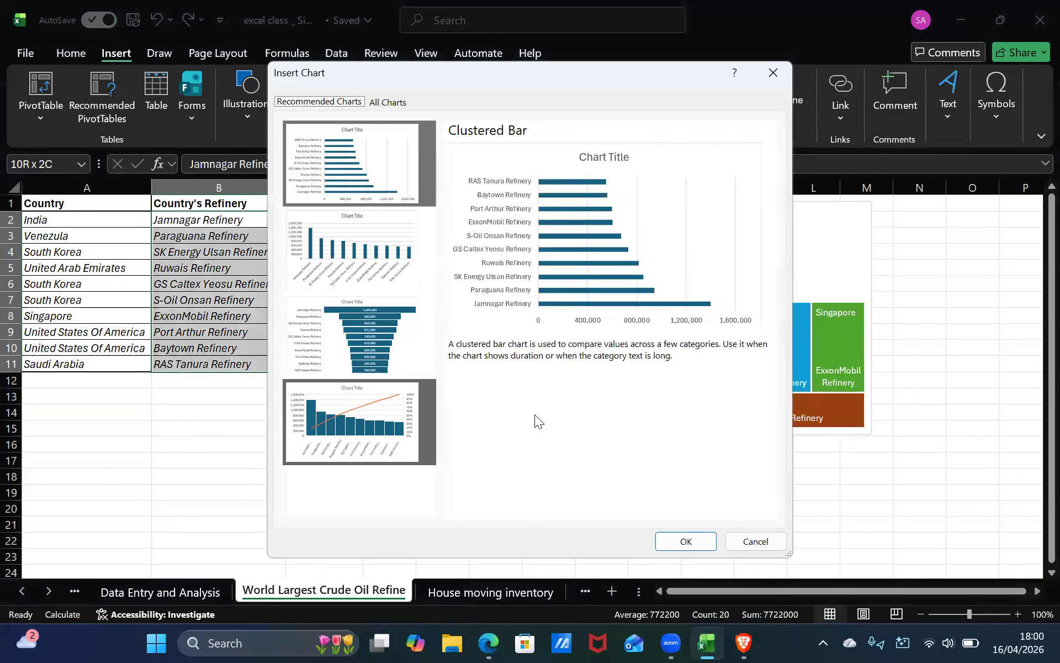
click(370, 345)
click(686, 541)
drag(421, 277, 109, 395)
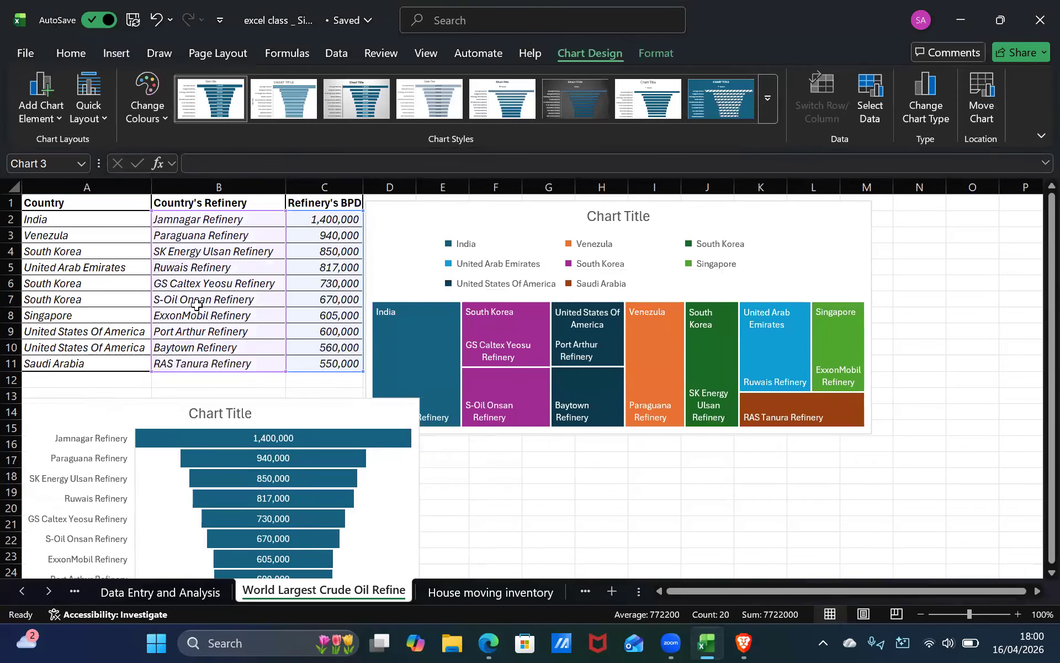
Move the treemap right so it starts at column E and nudge the funnel chart to sit from row 12 under the table.
click(466, 217)
drag(467, 217, 528, 222)
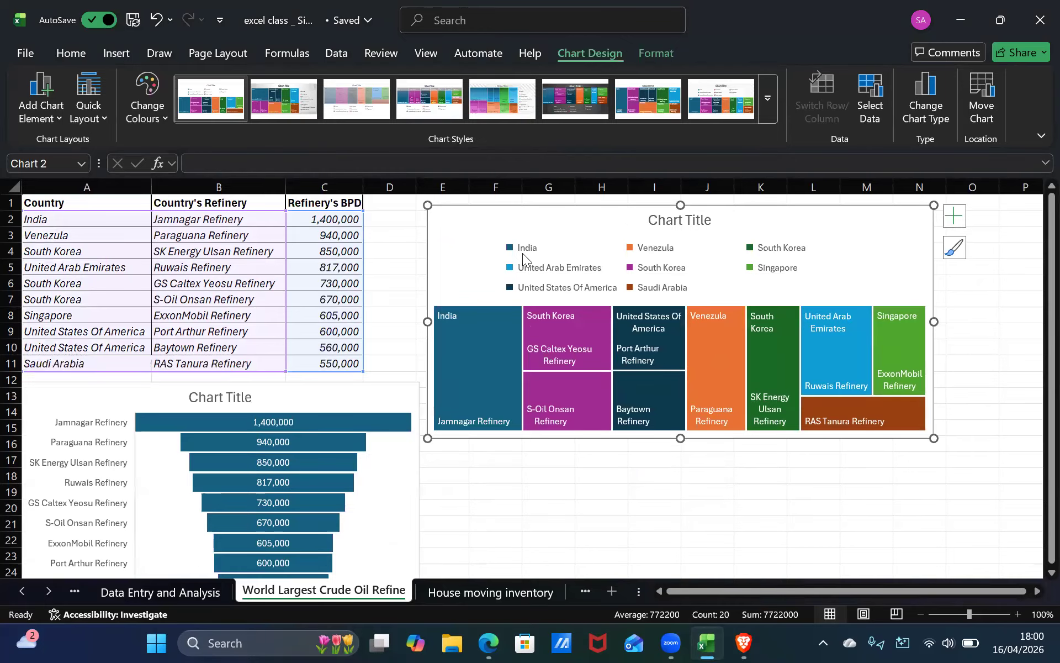
click(326, 395)
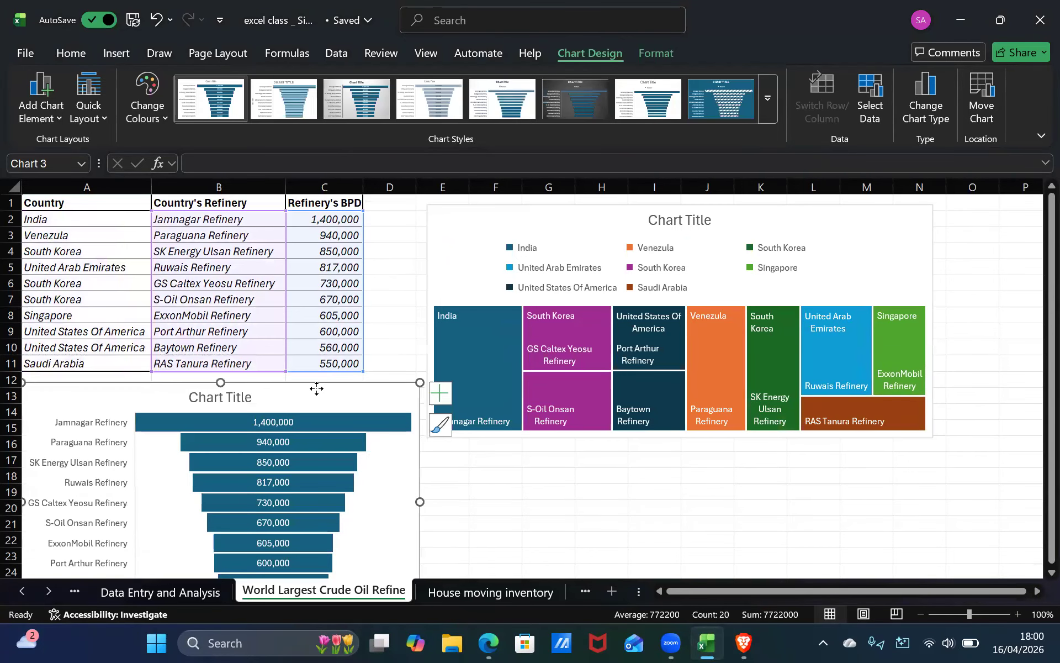
drag(317, 378, 314, 383)
key(Escape)
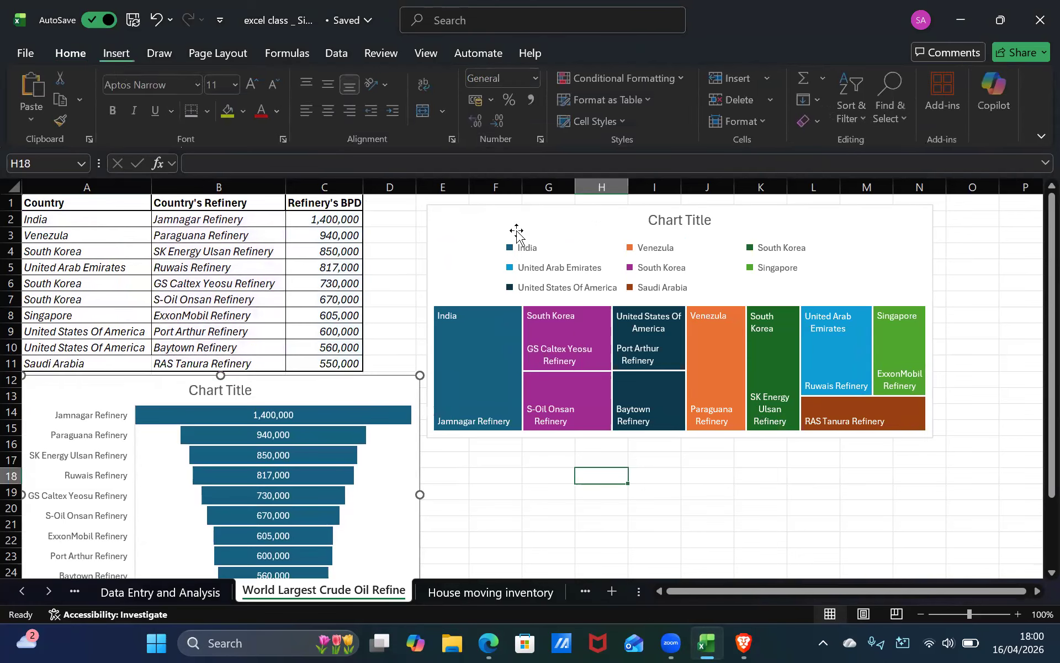
Apply the third chart style to both the treemap and the funnel chart.
click(462, 212)
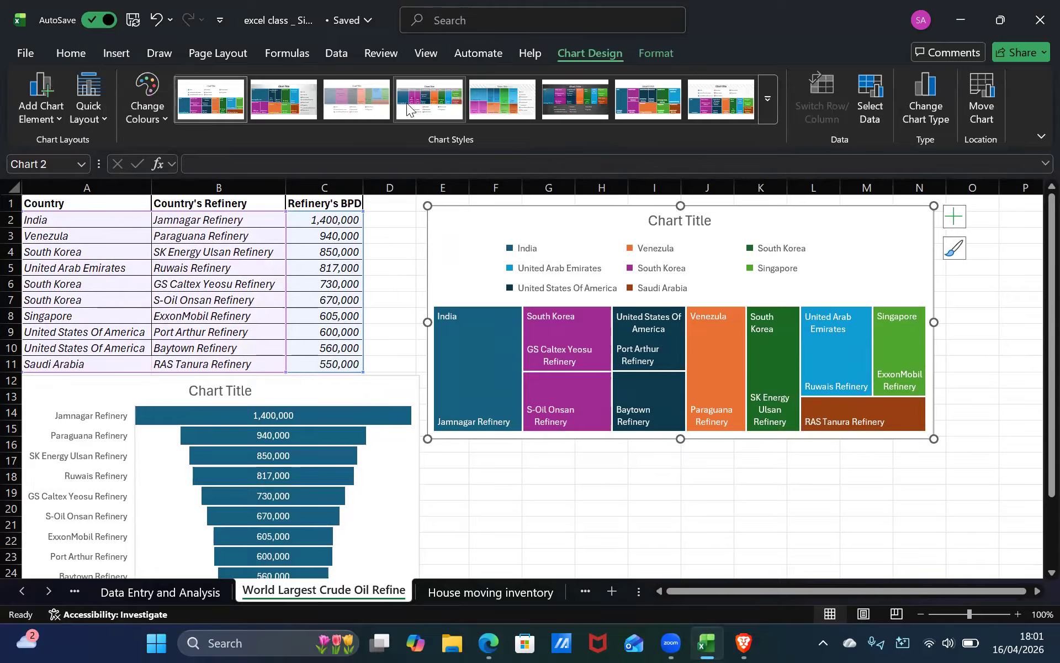
click(356, 99)
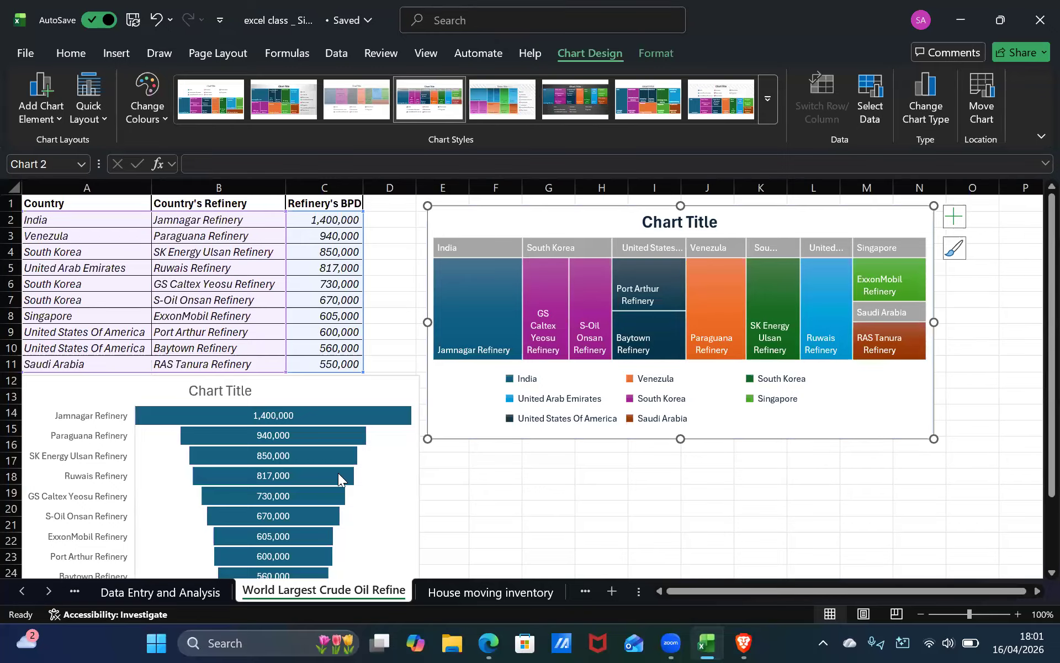
click(180, 402)
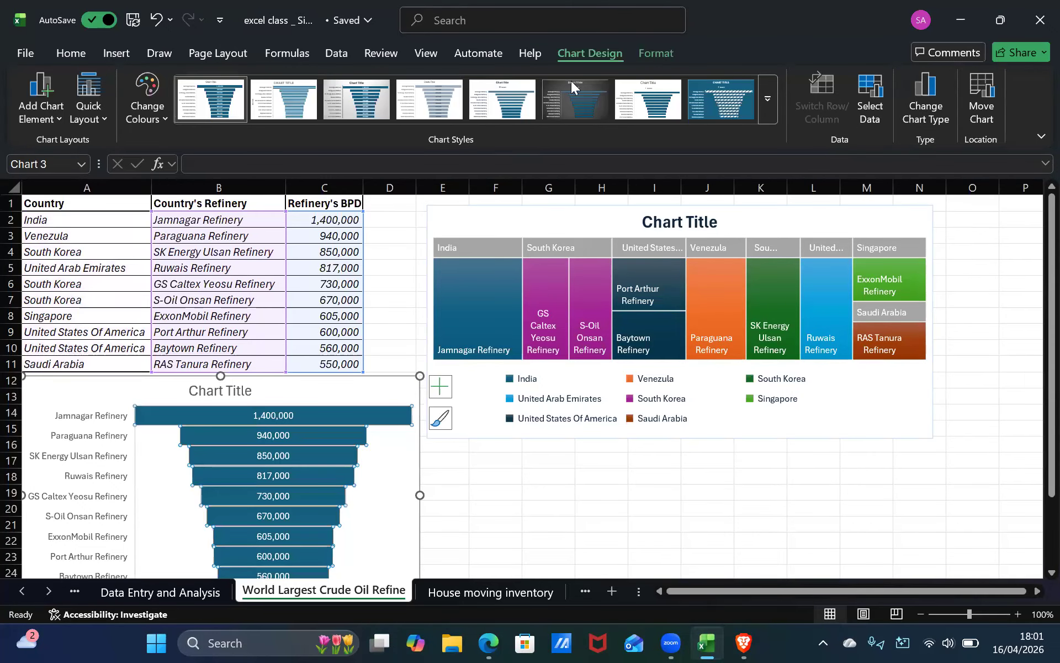
click(549, 105)
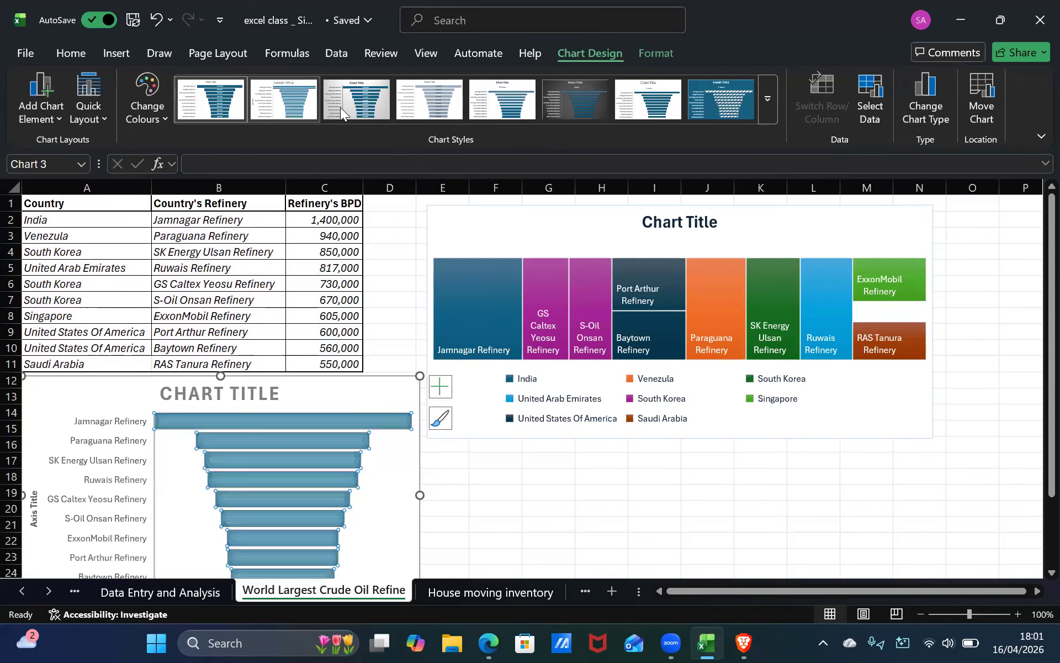
click(355, 101)
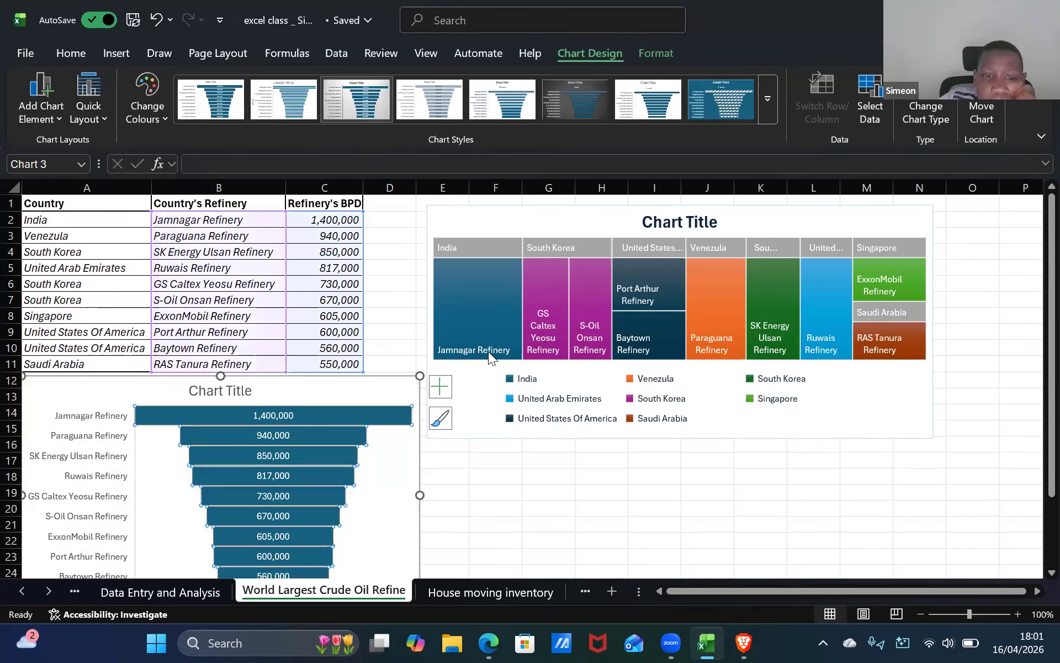
Add a new worksheet, then return to the refinery sheet.
click(611, 590)
click(327, 598)
click(504, 465)
click(333, 465)
click(568, 458)
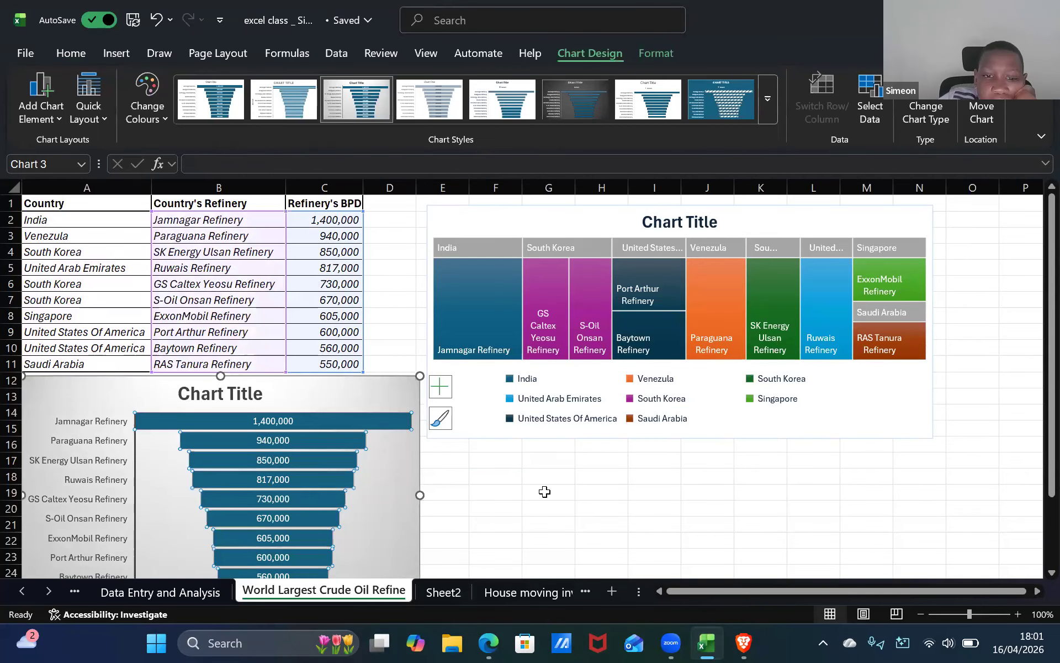
Select the country names A2:A11 by extending the selection down the column.
scroll(544, 492, down, 1)
scroll(545, 491, down, 3)
scroll(233, 276, up, 4)
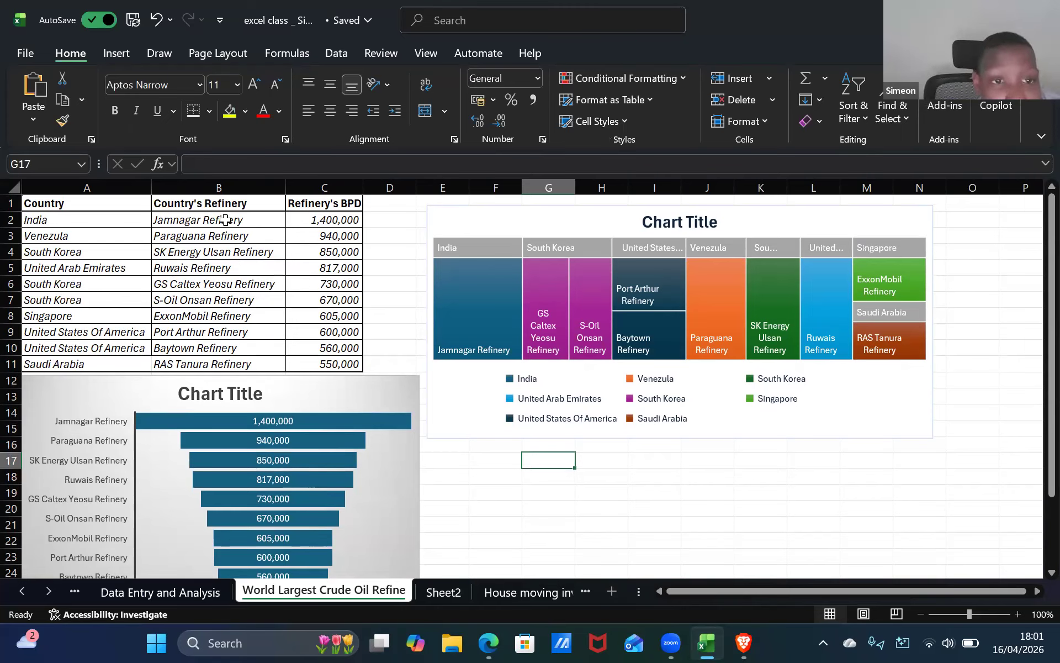
click(105, 55)
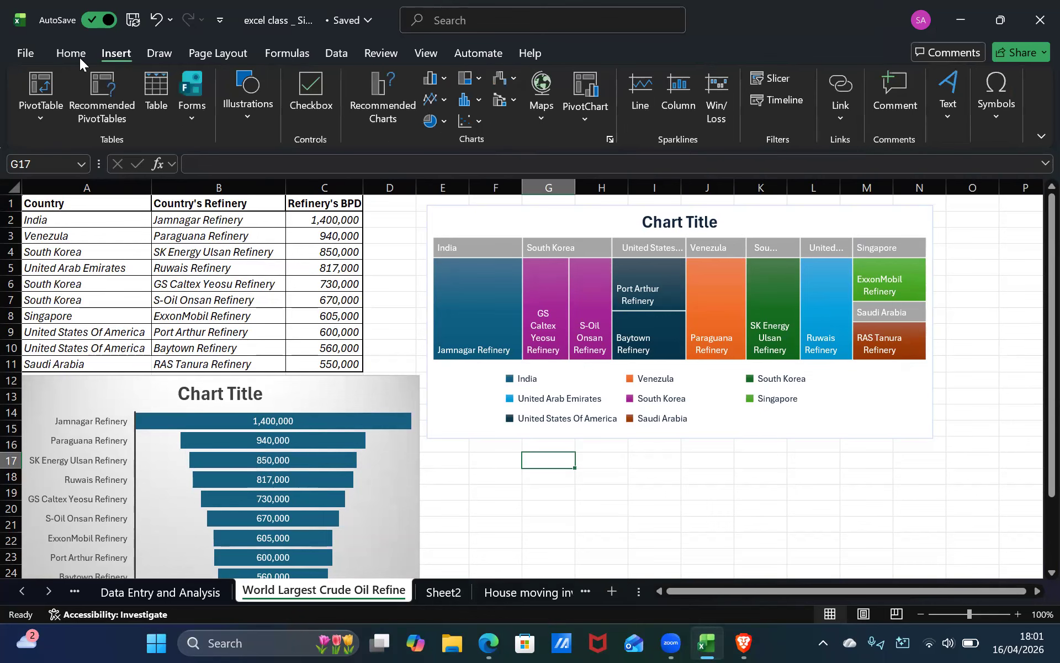
click(97, 223)
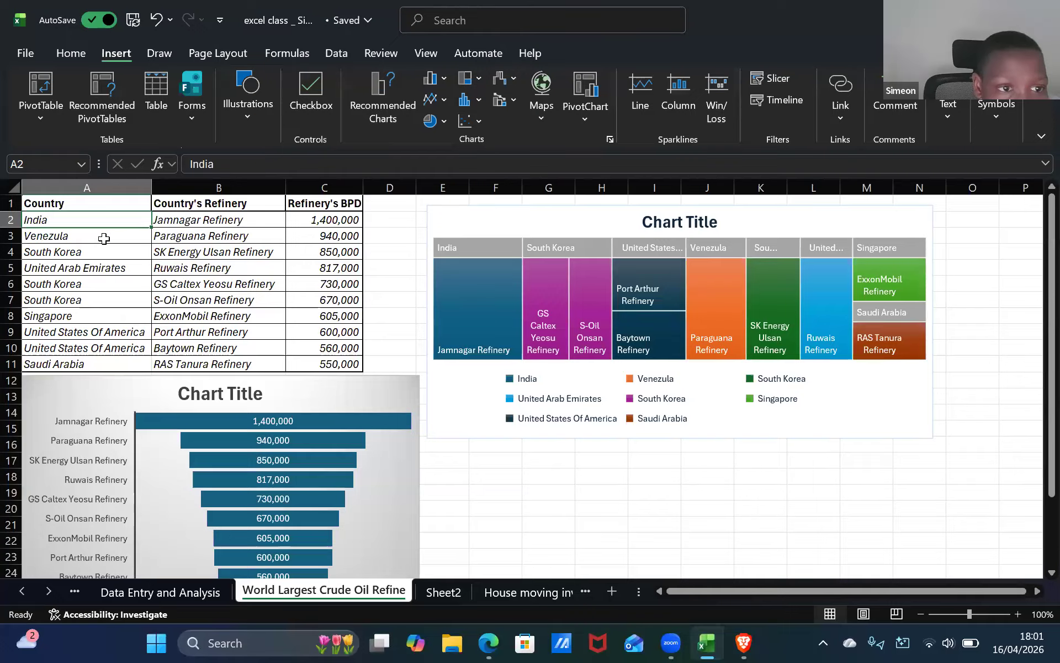
drag(104, 236, 115, 258)
key(shift+Down)
key(shift+Down)
key(shift+Down)
key(shift+Down)
key(shift+Down)
key(shift+Down)
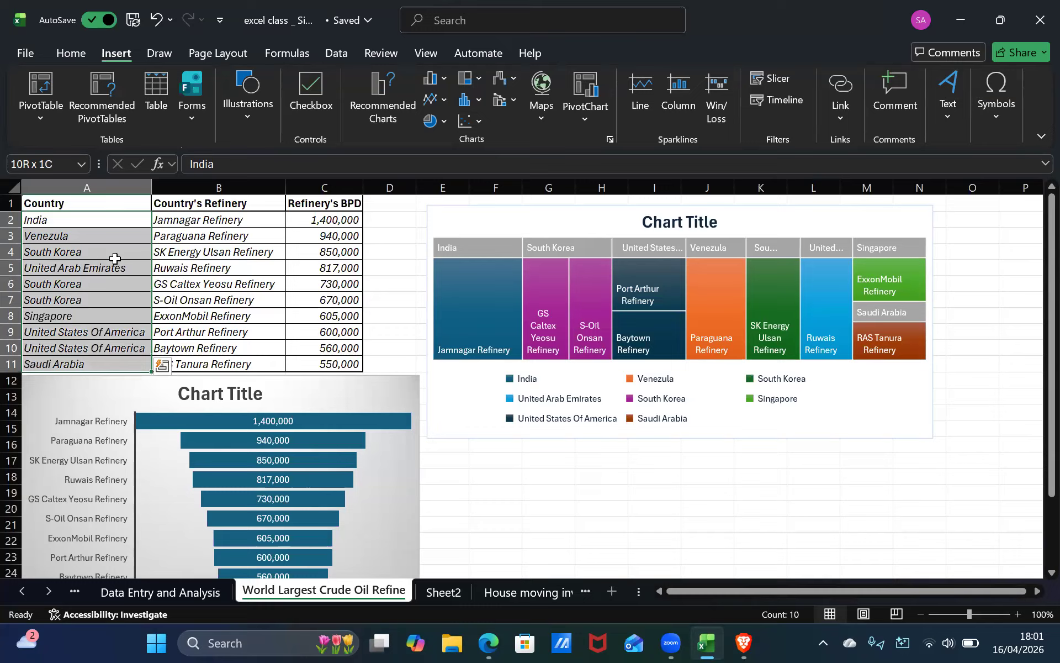
shift+click(334, 222)
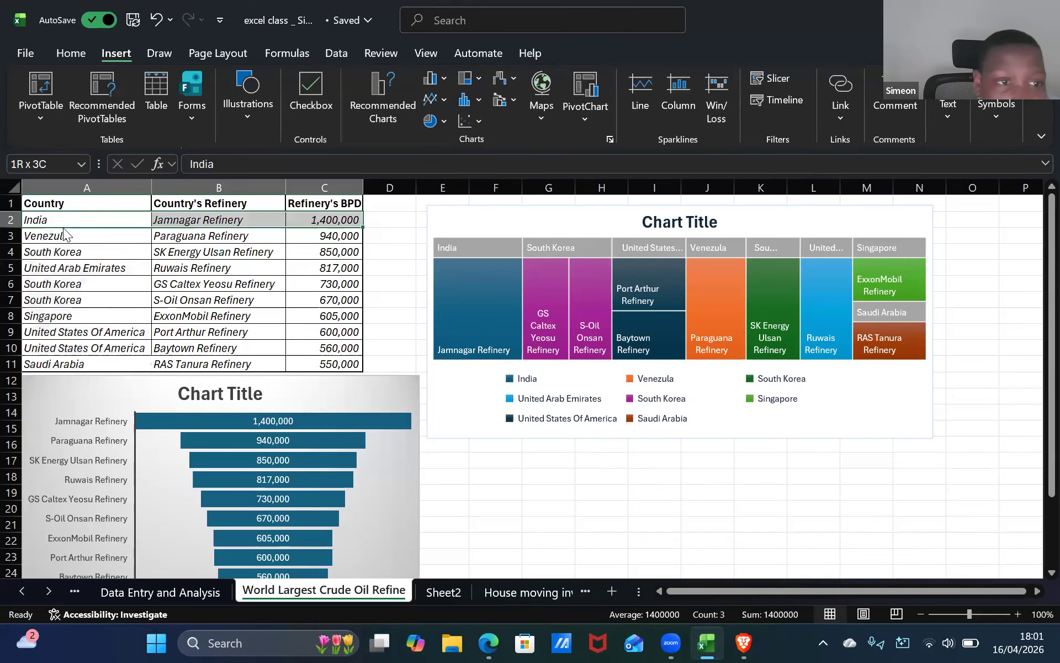
Build a selection down the Country column from A2 one row at a time.
click(88, 223)
shift+click(92, 251)
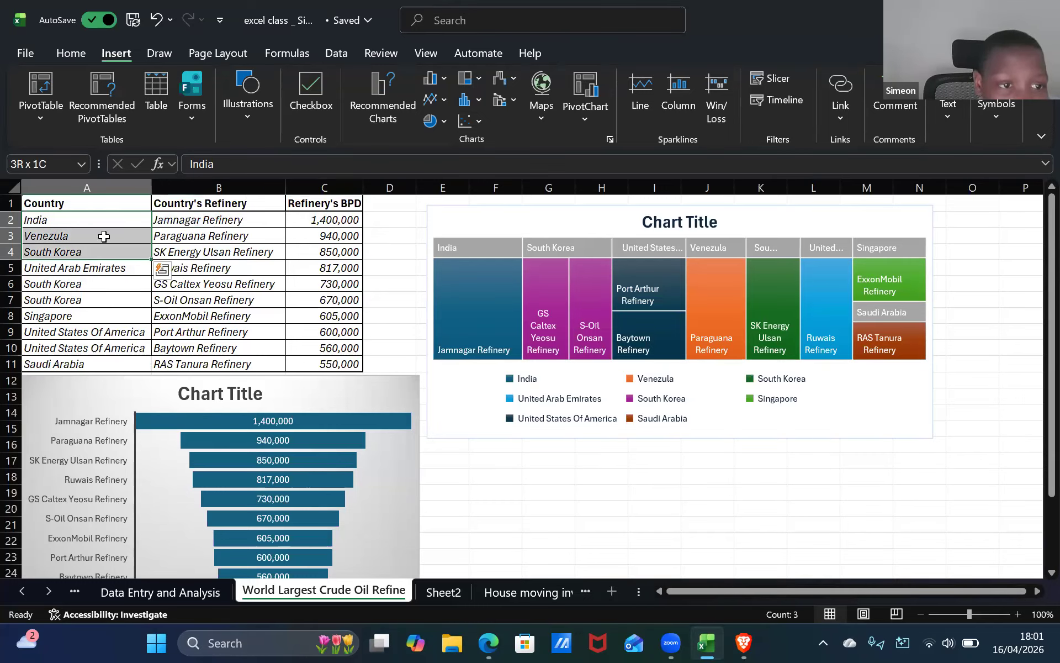
key(shift+Down)
key(shift+Down)
key(shift+Down)
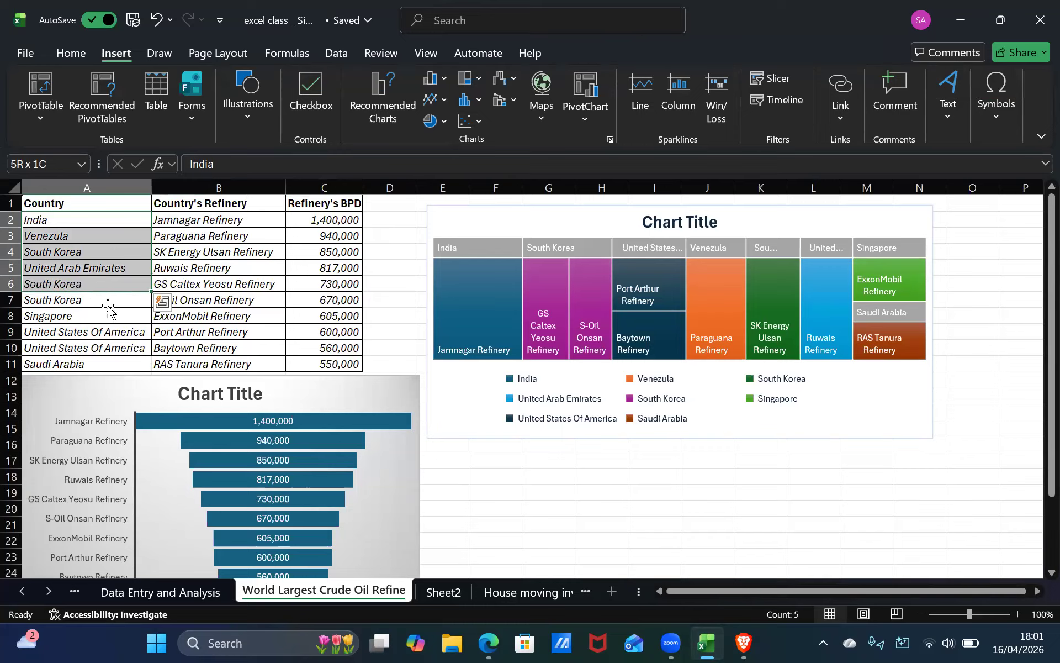
key(shift+Down)
key(shift+Down)
key(shift+Down)
key(shift+Down)
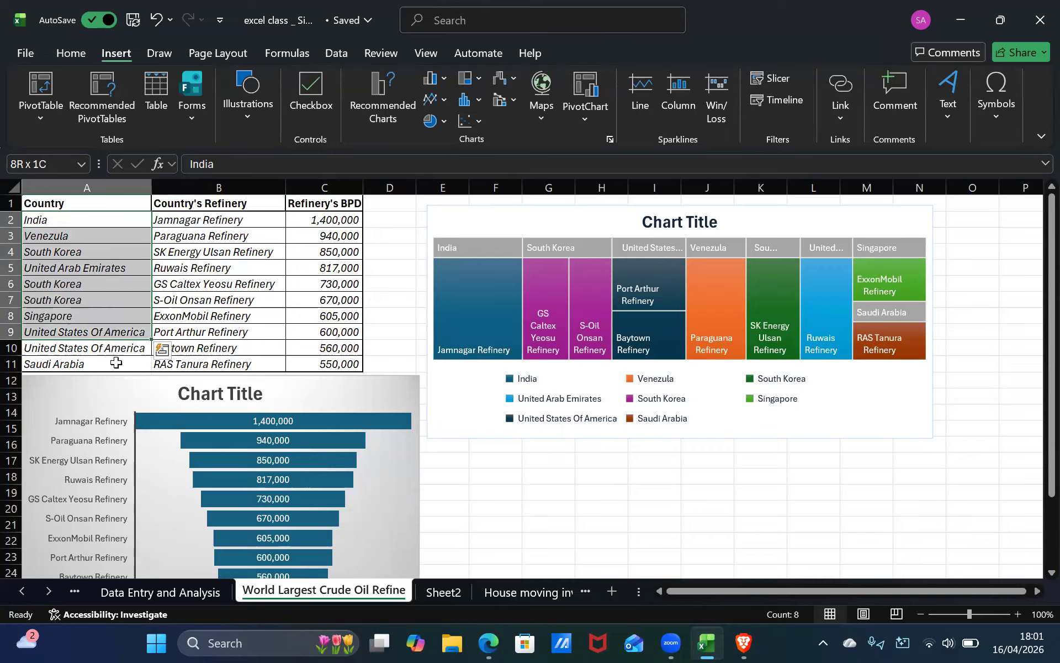
Jump between the first and last entries of the Country column.
shift+click(316, 234)
click(222, 267)
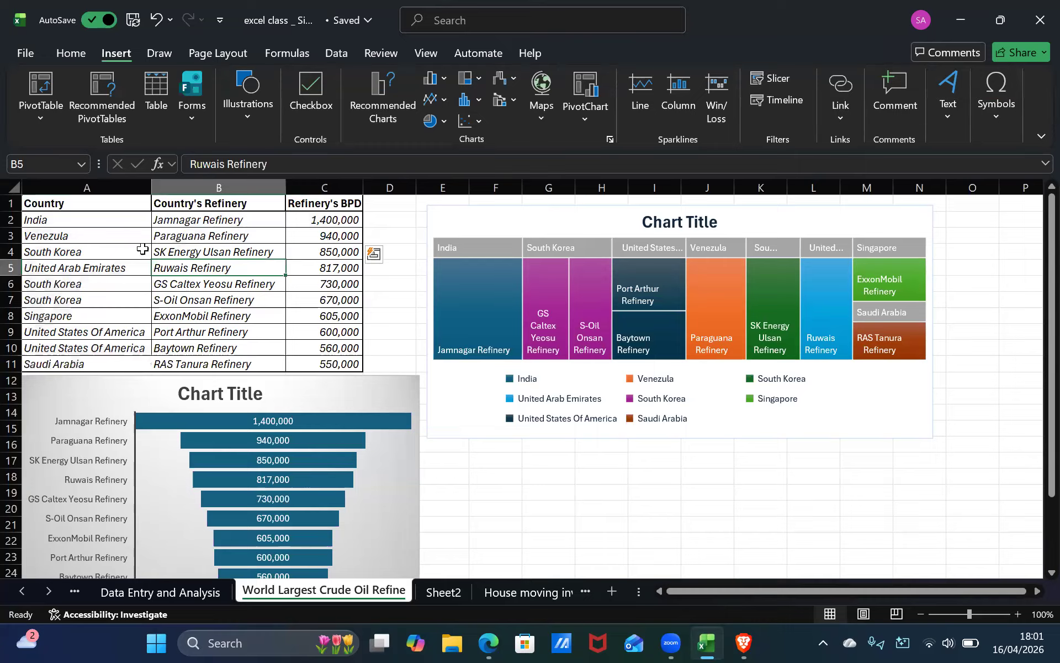
click(114, 233)
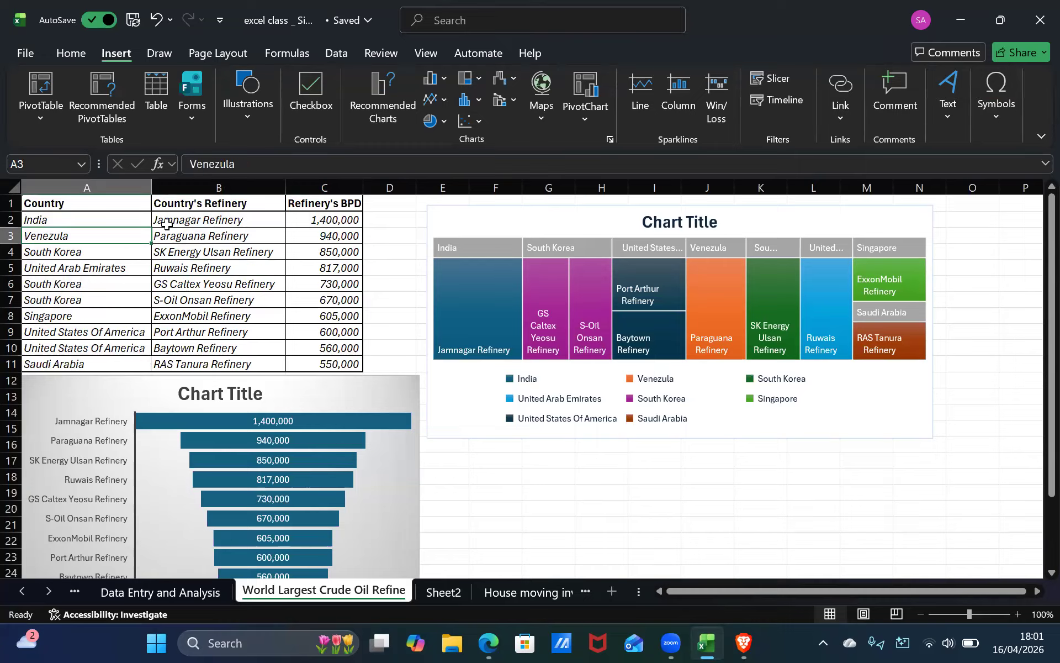
click(119, 219)
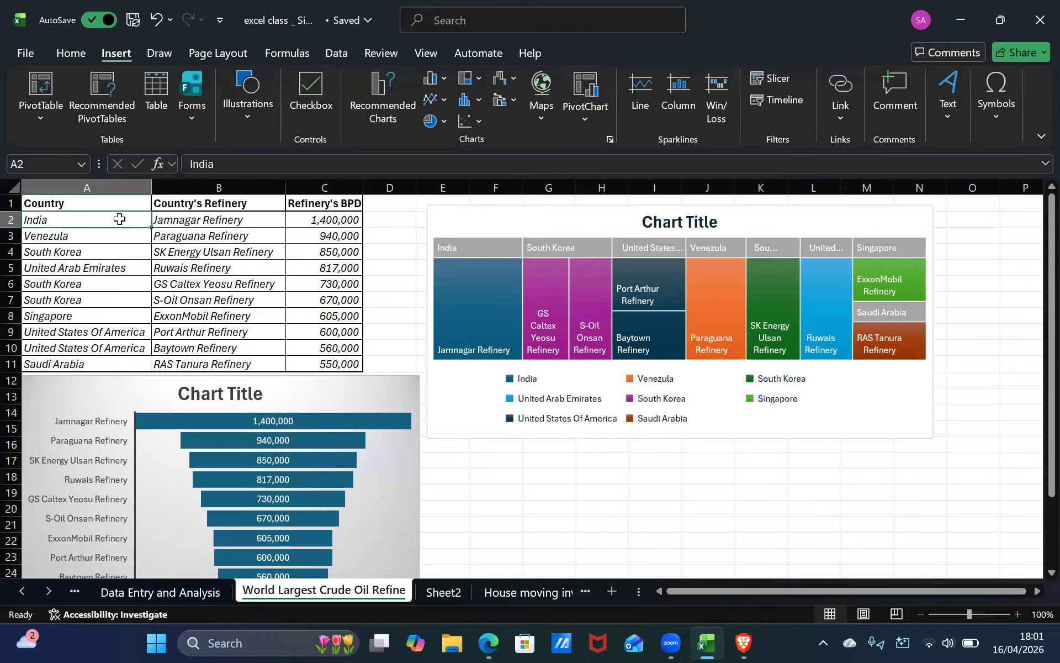
ctrl+click(101, 365)
click(121, 218)
ctrl+click(115, 241)
key(ctrl+Down)
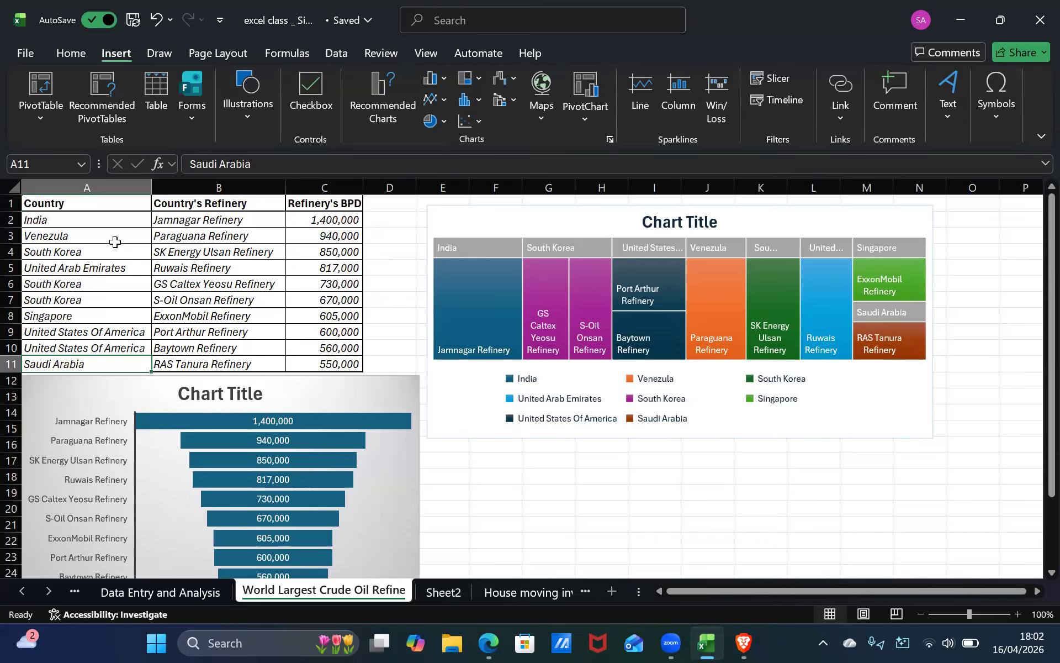
key(Up)
key(Up)
key(ctrl+Up)
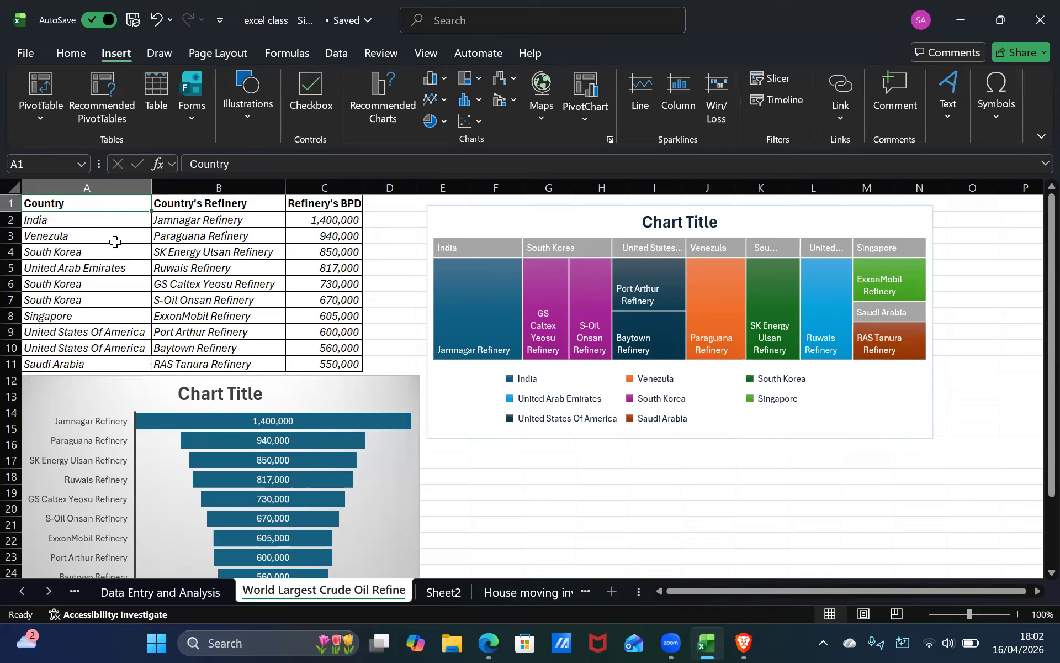
Select the country names A2:A11 together with the capacities C2:C11 as a non-adjacent selection, cell by cell.
click(112, 221)
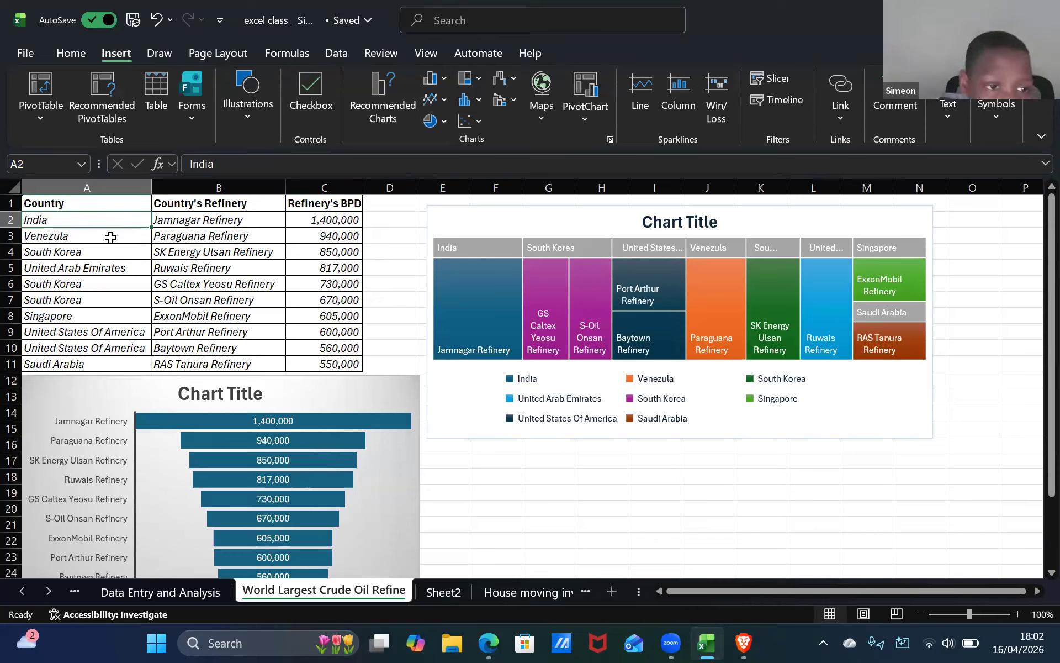
ctrl+click(110, 237)
ctrl+click(108, 268)
ctrl+click(108, 256)
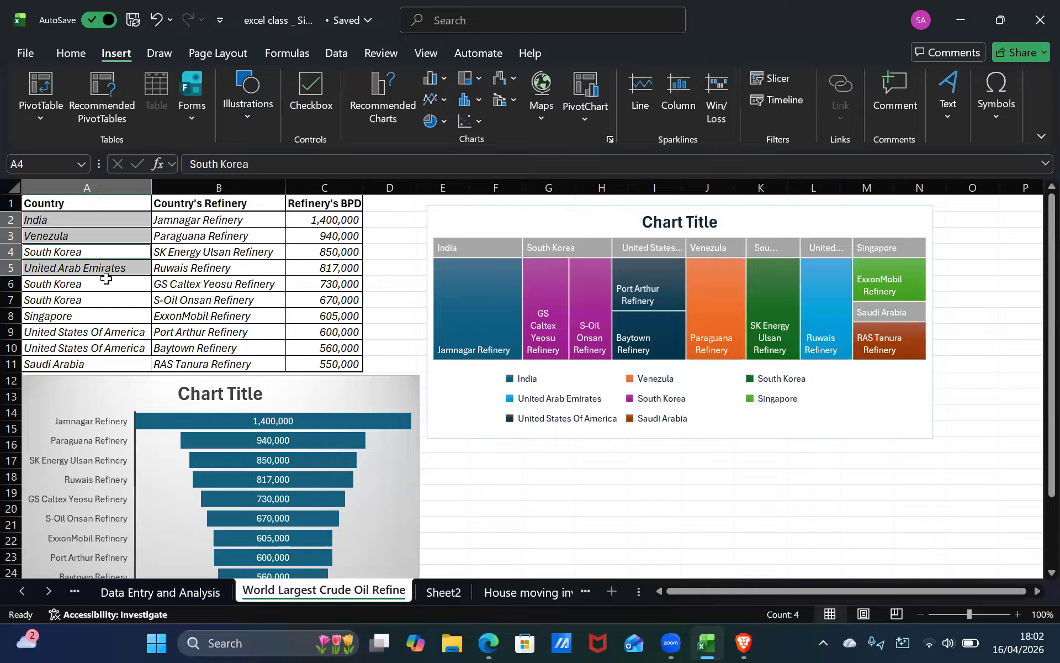
ctrl+click(106, 284)
ctrl+click(105, 300)
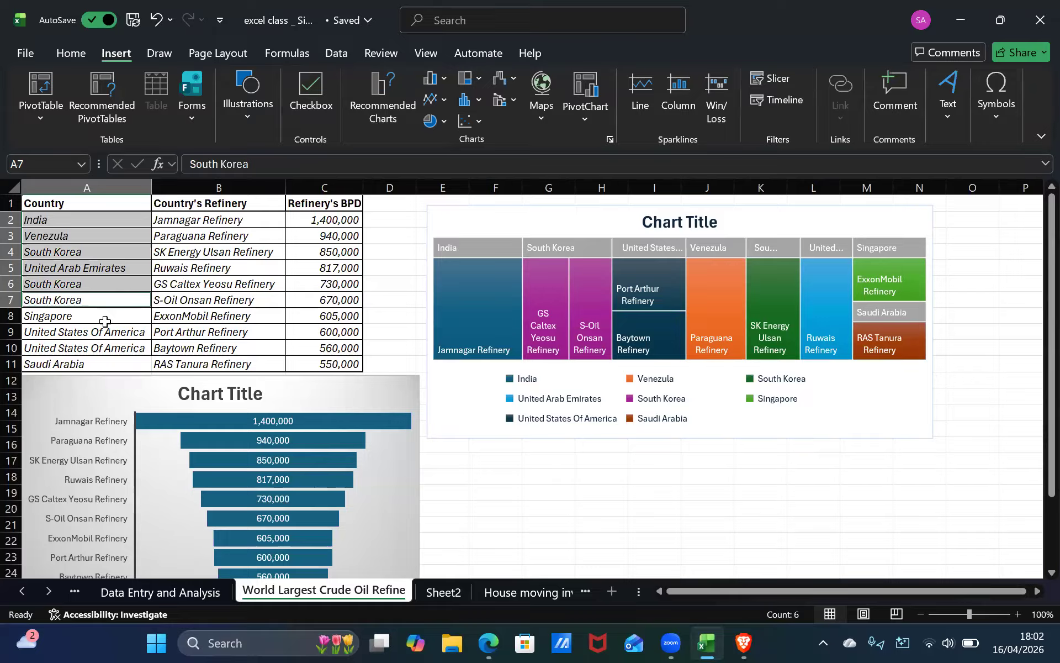
ctrl+click(105, 316)
ctrl+click(104, 332)
ctrl+click(104, 348)
ctrl+click(105, 364)
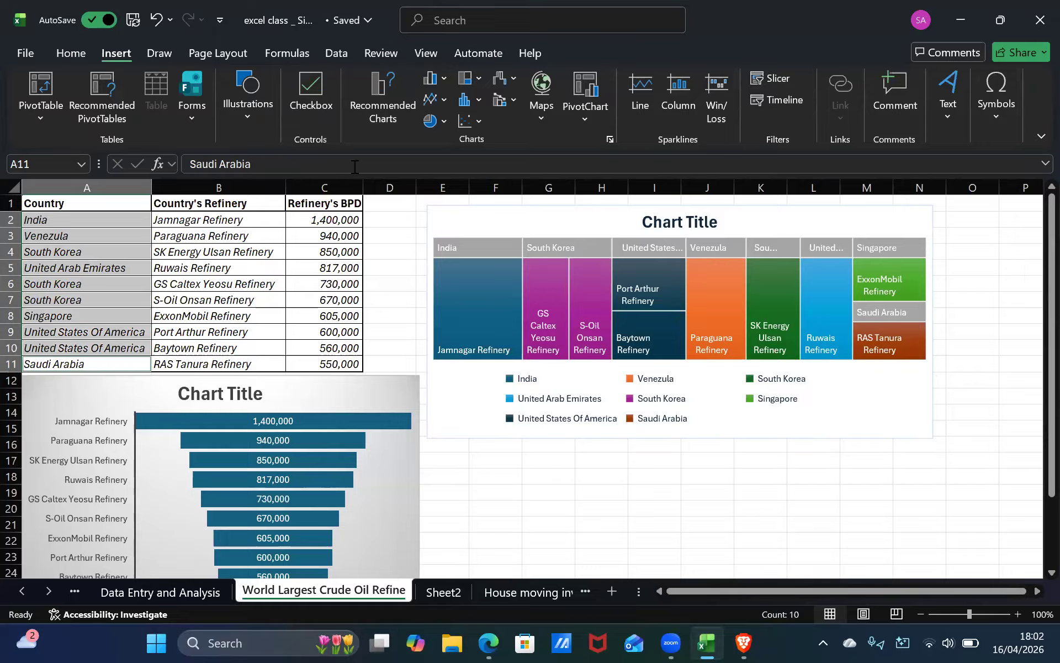
ctrl+click(334, 232)
ctrl+click(332, 219)
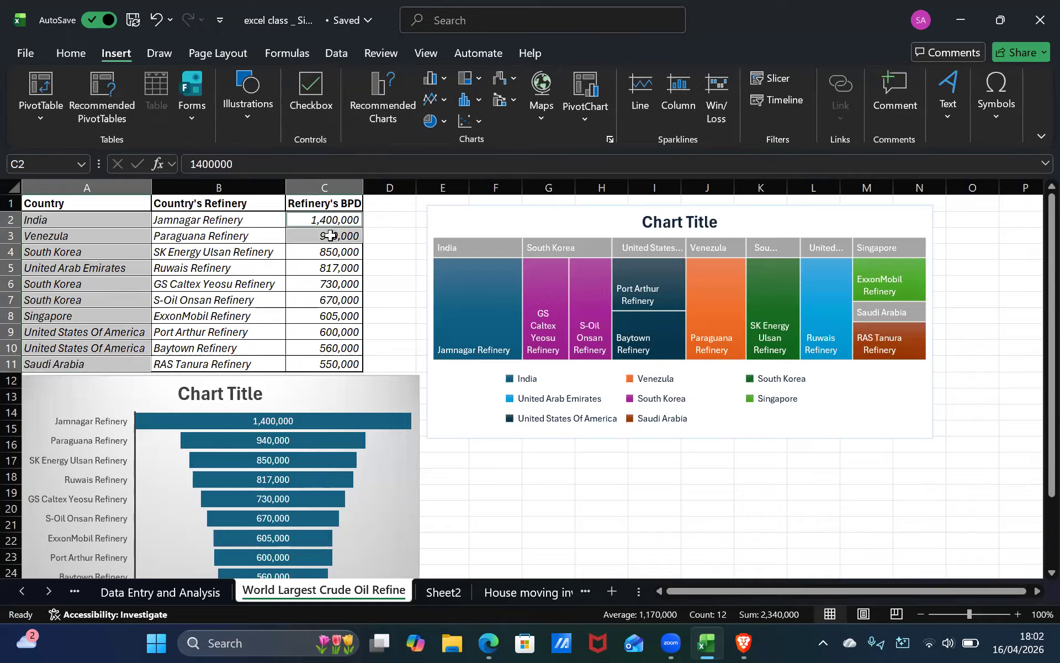
ctrl+click(335, 254)
ctrl+click(333, 270)
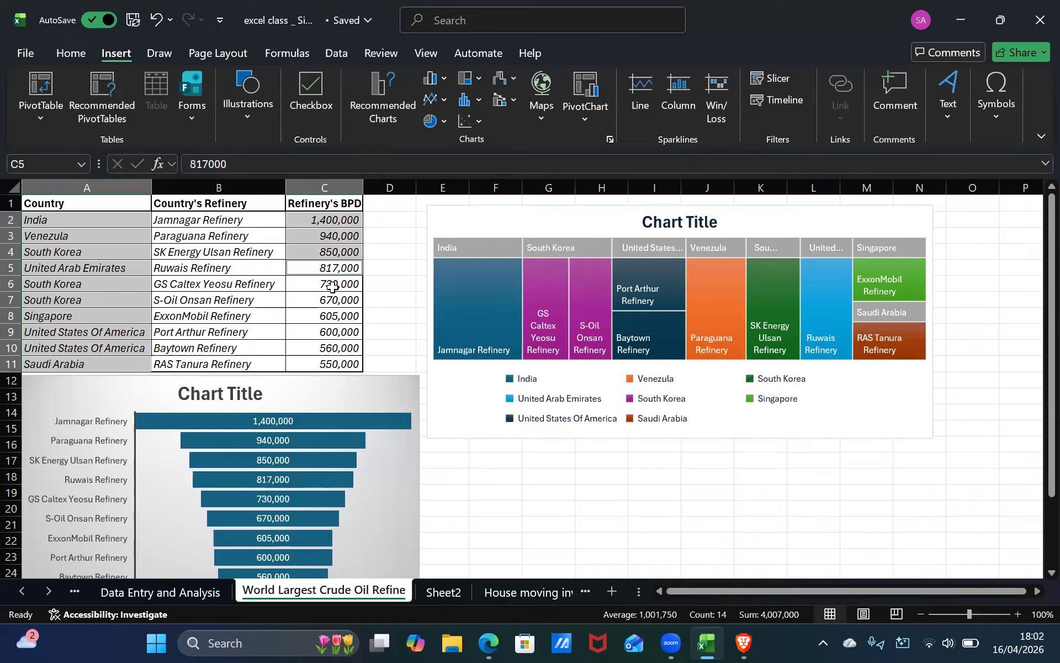
ctrl+click(332, 284)
ctrl+click(330, 303)
ctrl+click(327, 328)
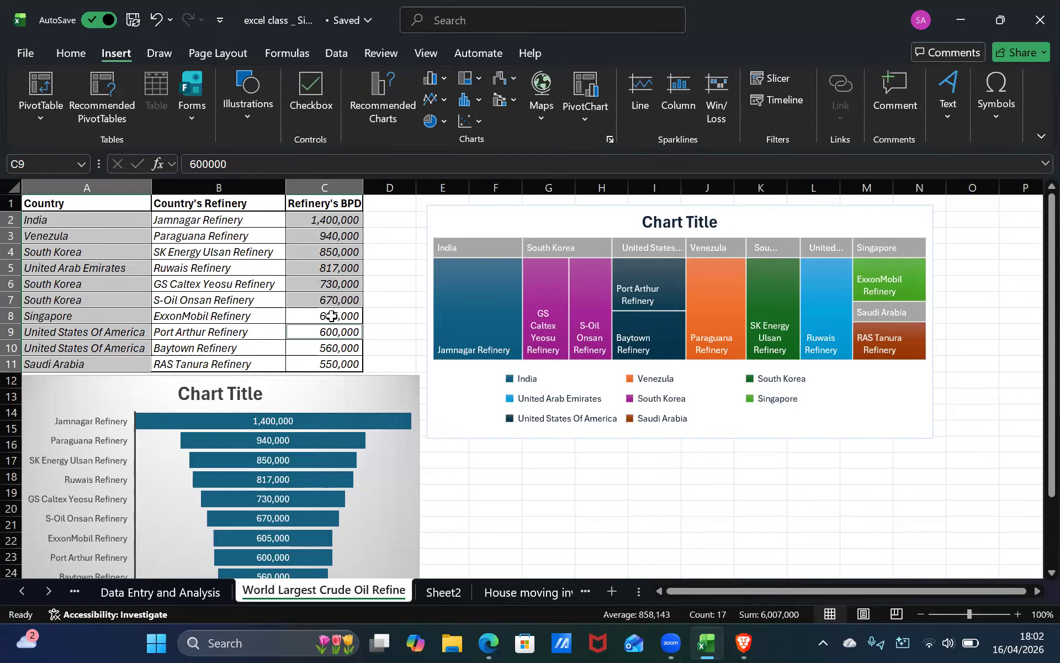
ctrl+click(330, 316)
ctrl+click(326, 349)
ctrl+click(324, 363)
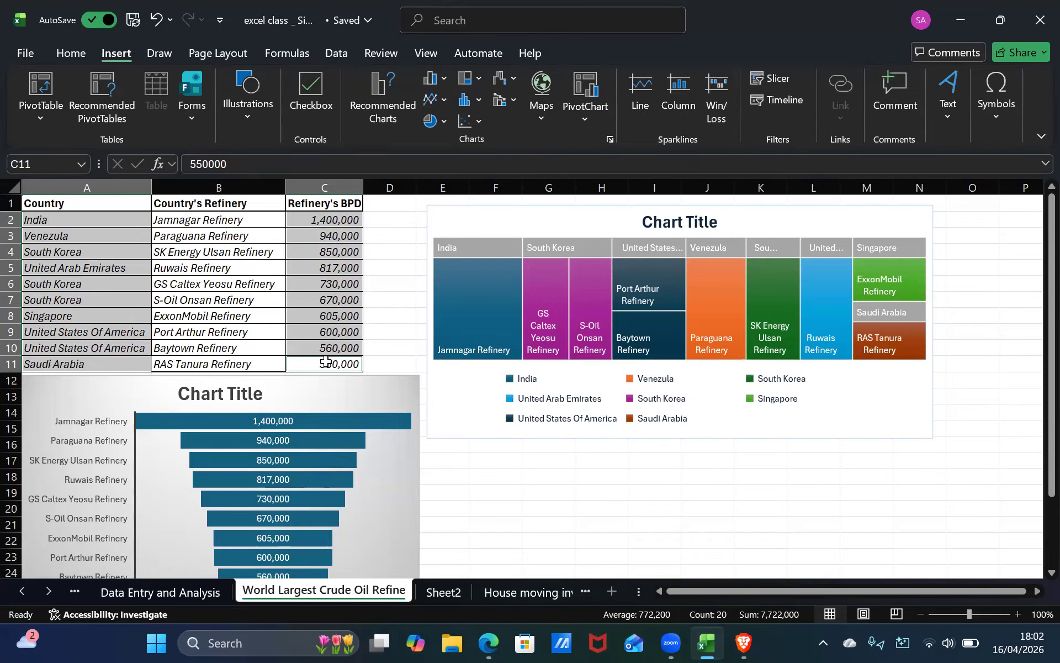
Try to open the recommended charts for the selected countries and capacities, then close the dialog.
ctrl+click(325, 368)
ctrl+click(328, 363)
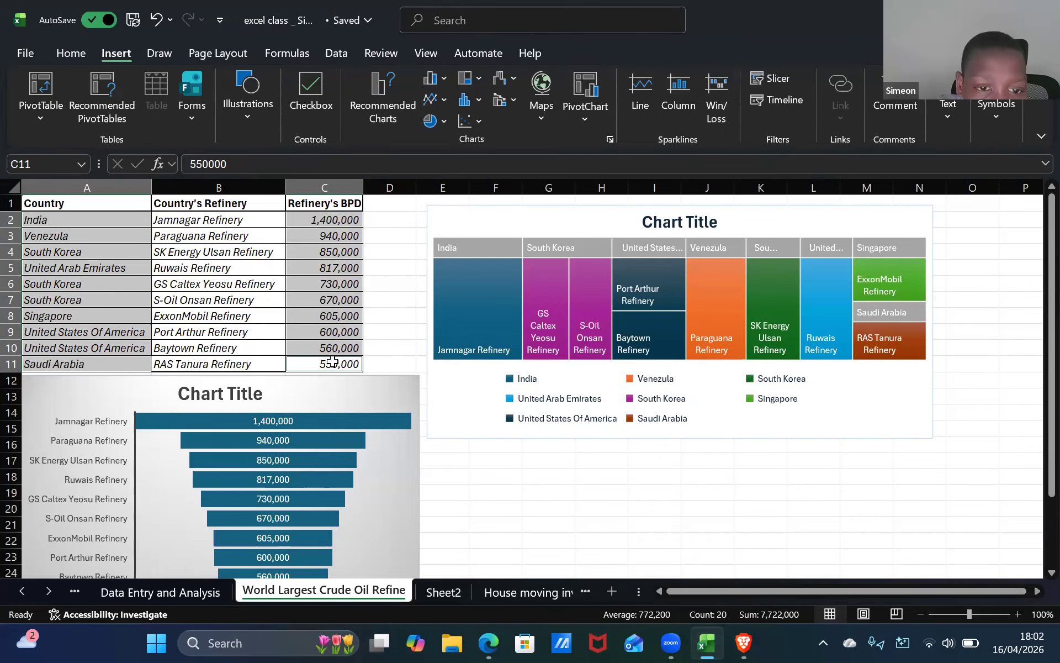
click(384, 110)
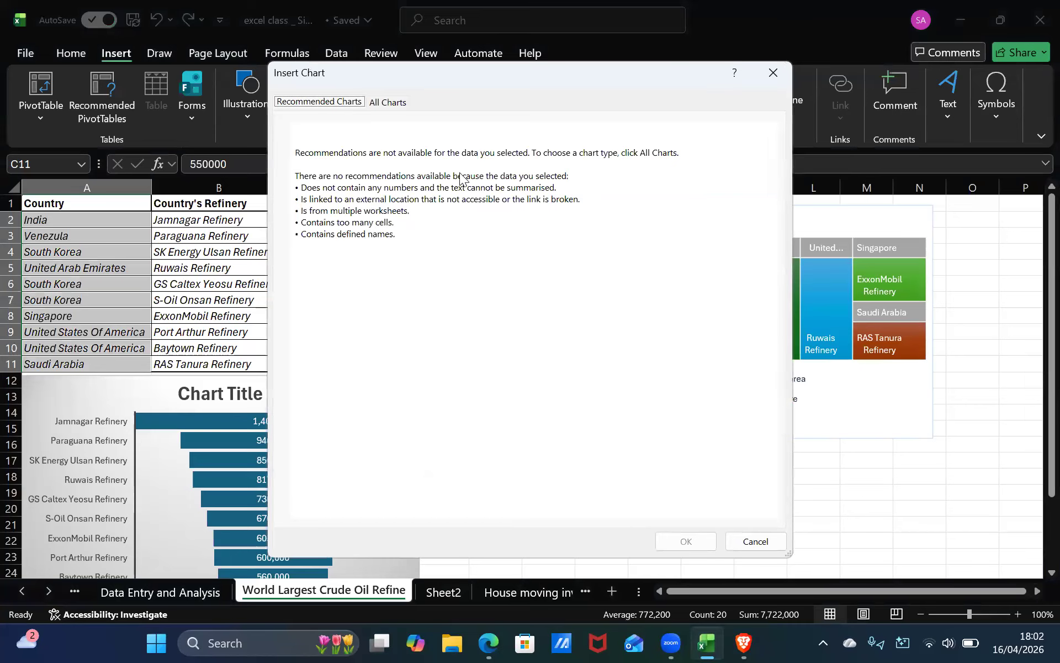
key(Escape)
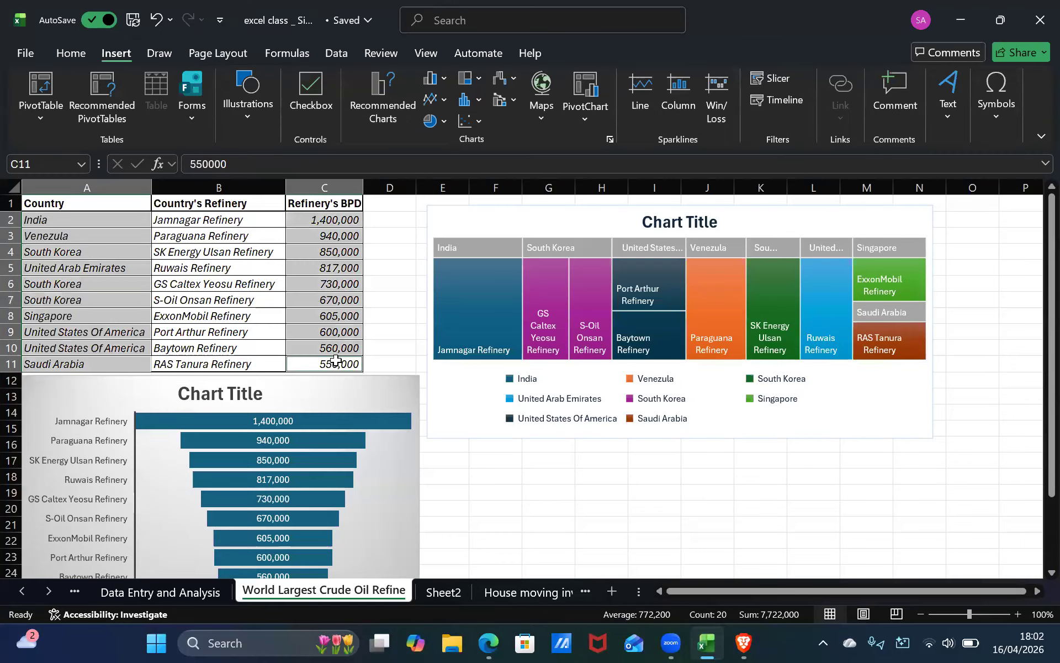
click(334, 362)
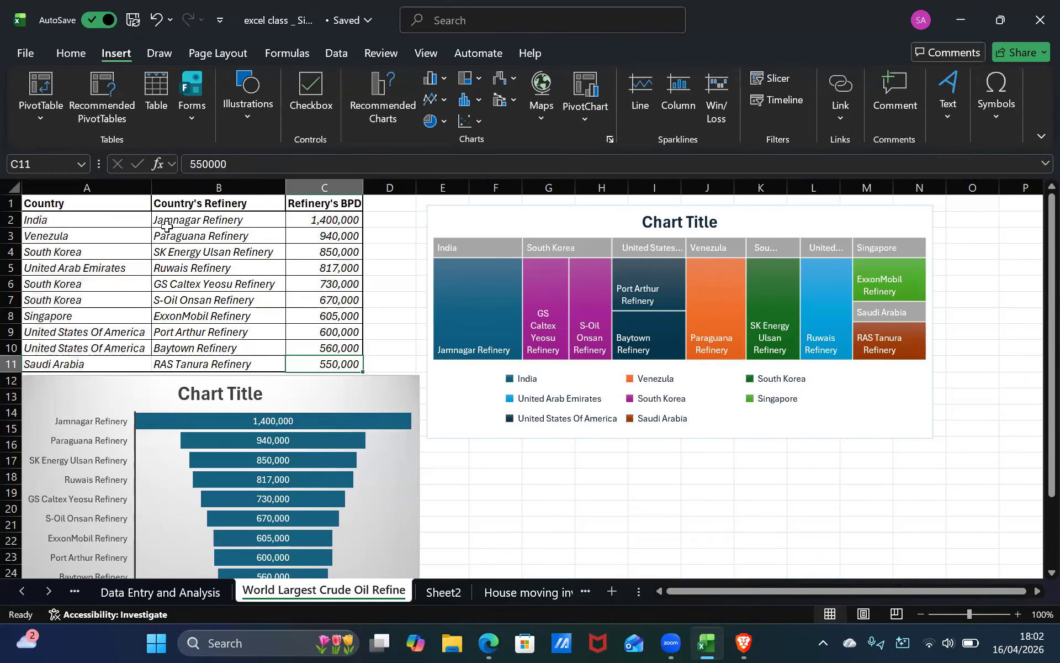
key(ctrl+Home)
key(Down)
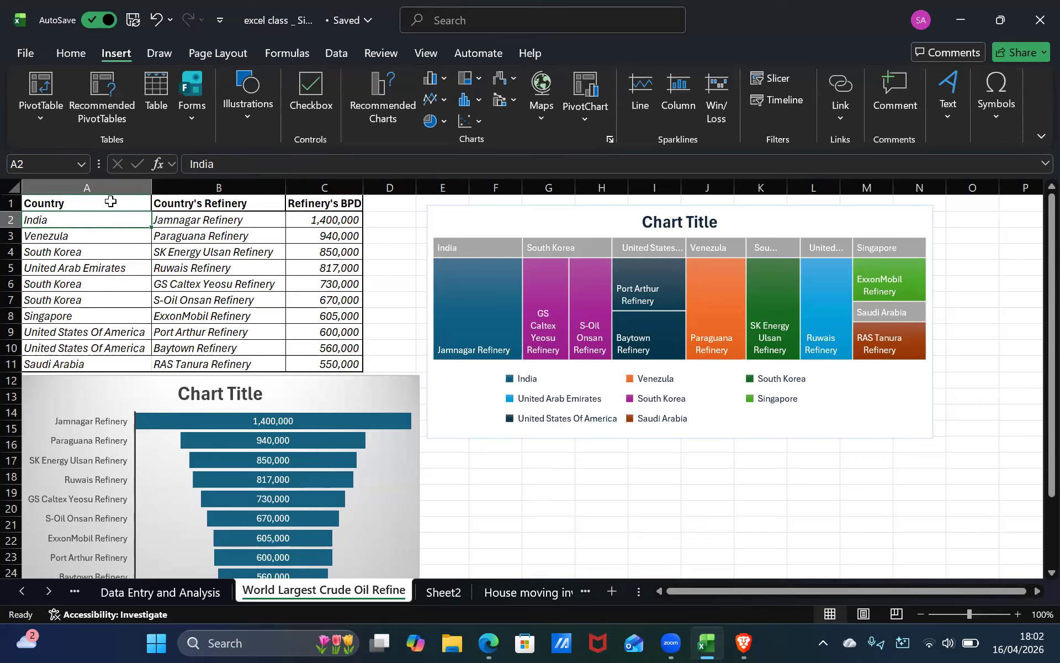
click(110, 204)
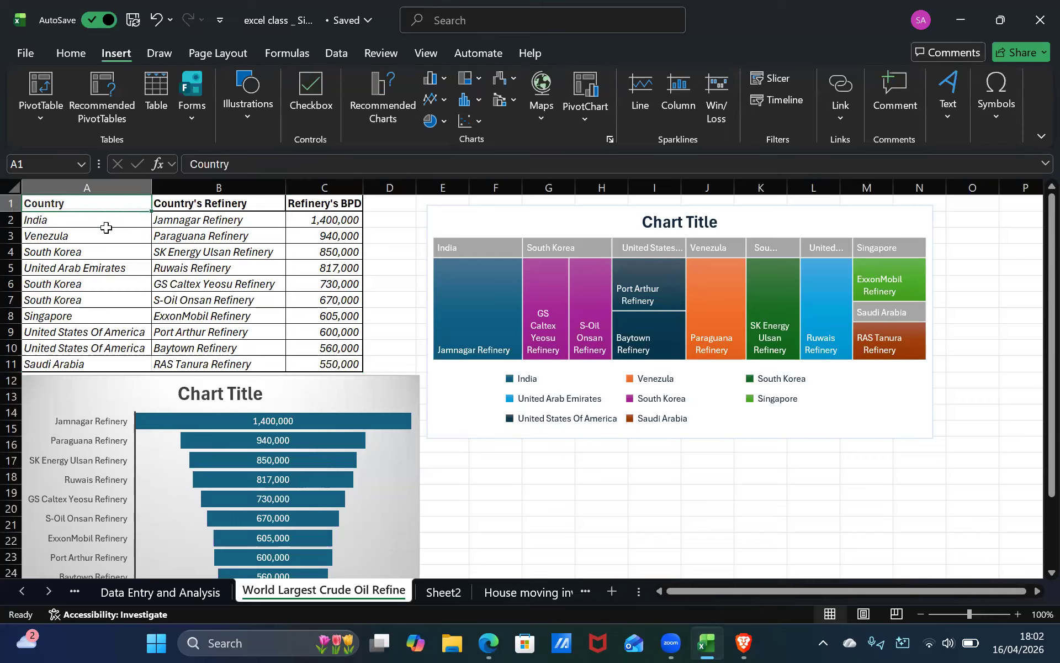
ctrl+click(105, 220)
ctrl+click(111, 236)
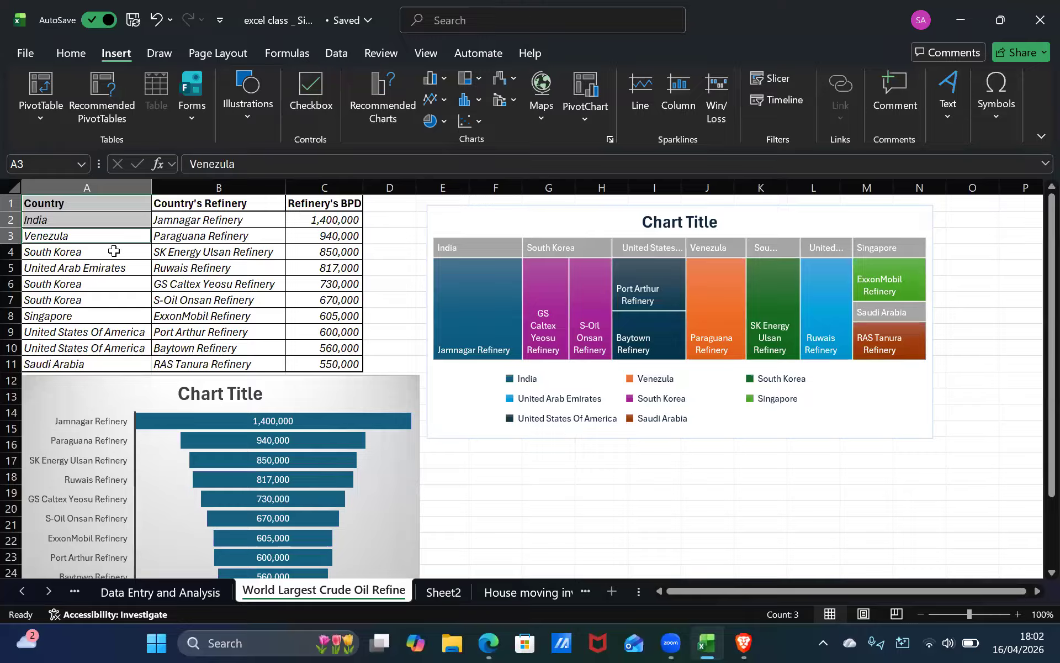
key(ctrl+Down)
key(ctrl+Up)
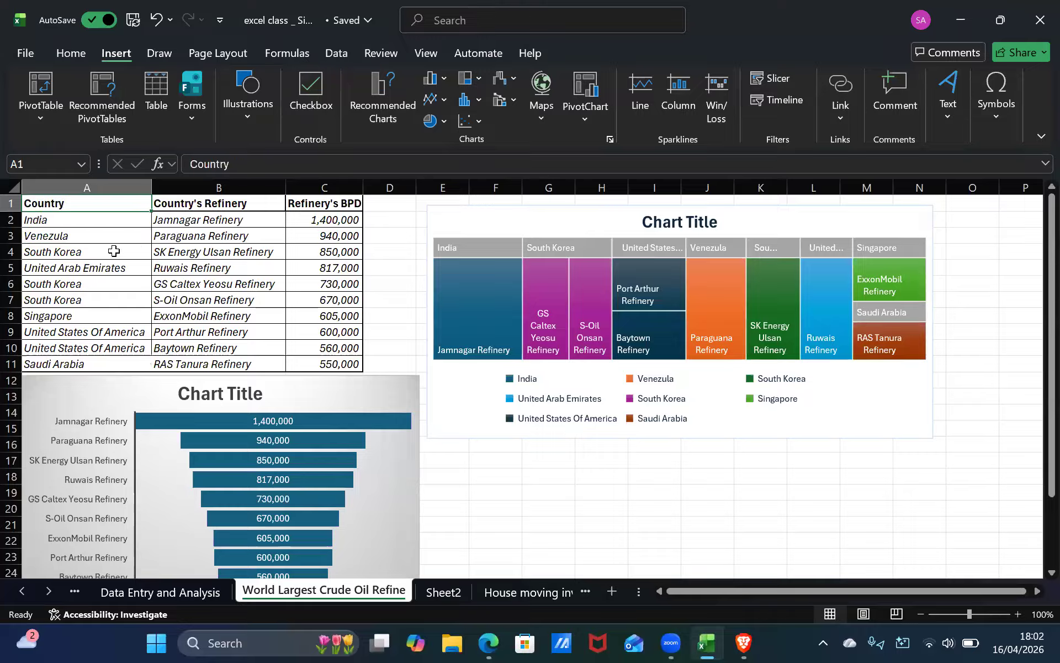
Select the countries A2:A11 and the capacities C2:C11 cell by cell as one non-adjacent selection.
ctrl+click(98, 220)
ctrl+click(88, 236)
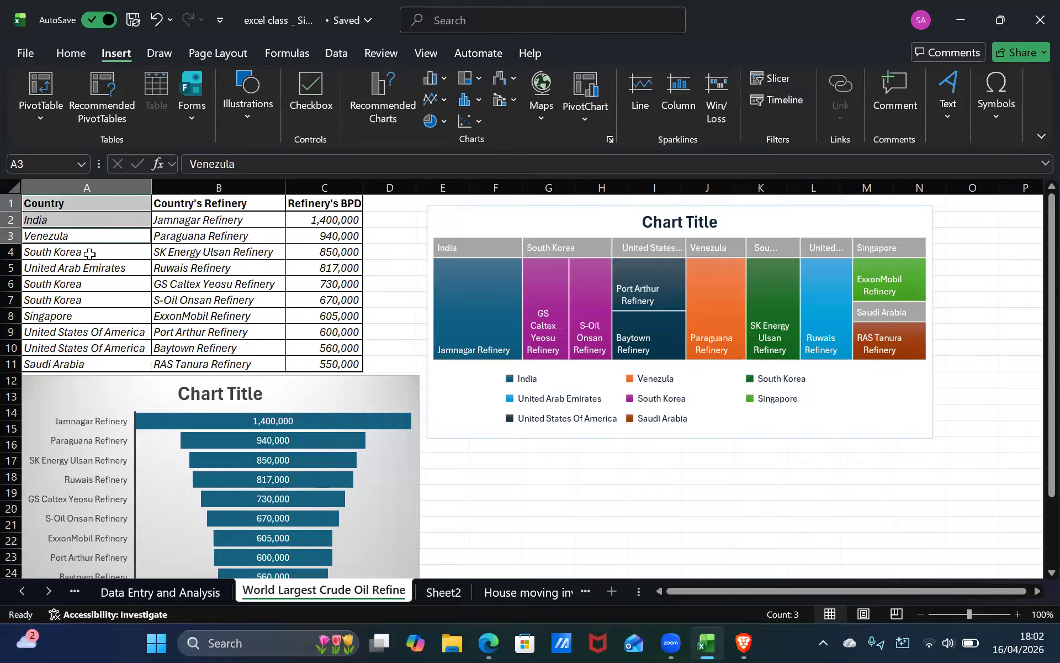
ctrl+click(90, 254)
ctrl+click(90, 268)
ctrl+click(89, 284)
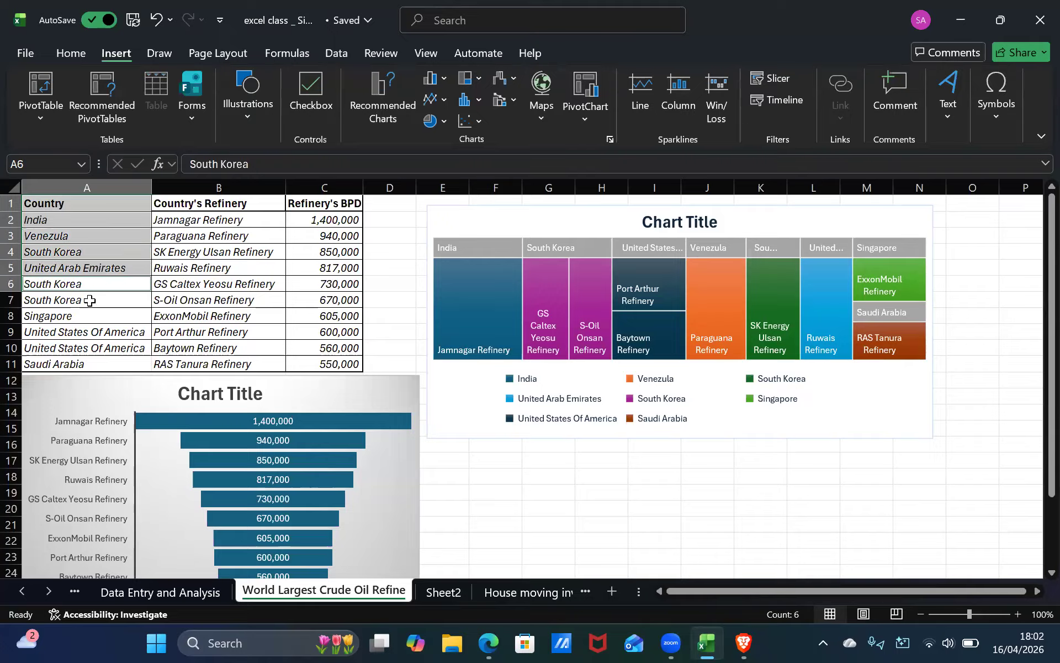
ctrl+click(90, 300)
ctrl+click(91, 317)
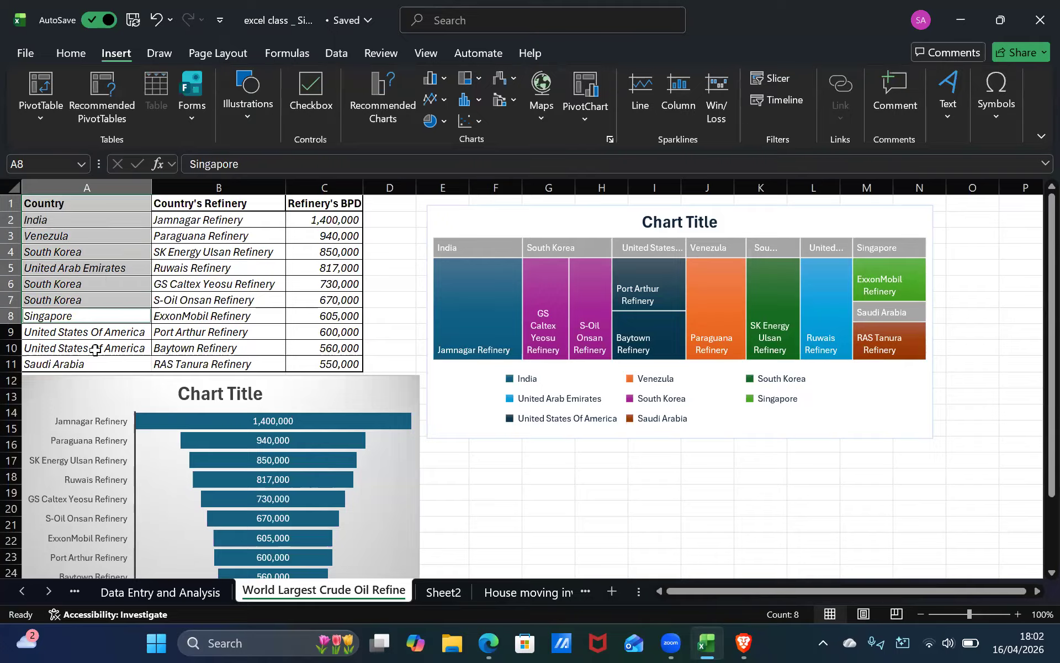
ctrl+click(93, 332)
ctrl+click(93, 353)
ctrl+click(93, 364)
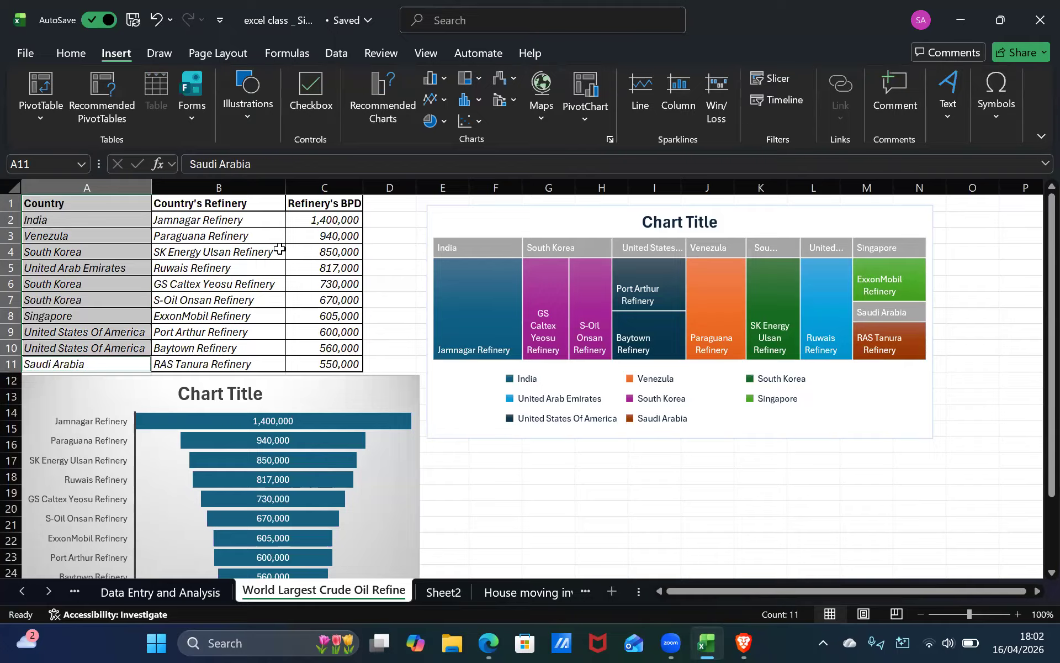
ctrl+click(306, 226)
ctrl+click(318, 236)
ctrl+click(318, 253)
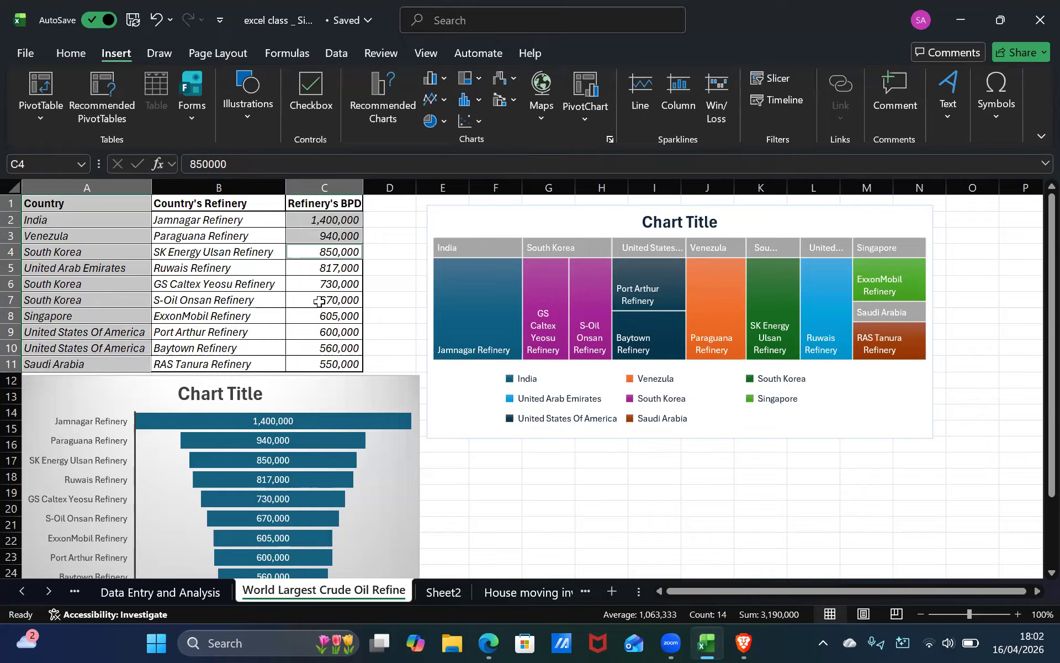
ctrl+click(323, 269)
ctrl+click(321, 298)
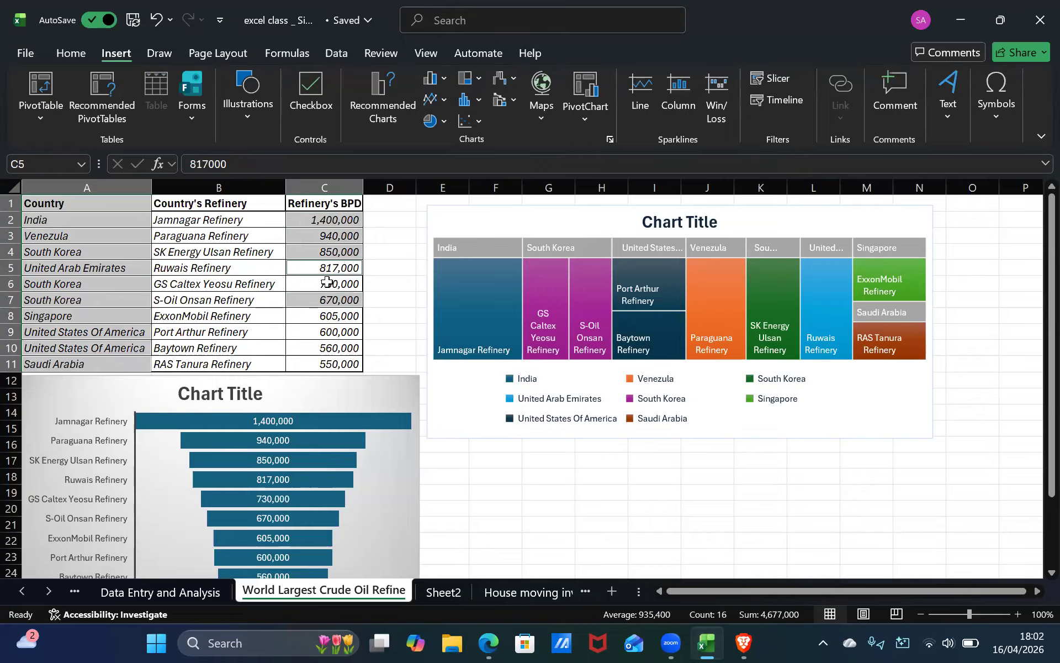
ctrl+click(325, 283)
ctrl+click(324, 318)
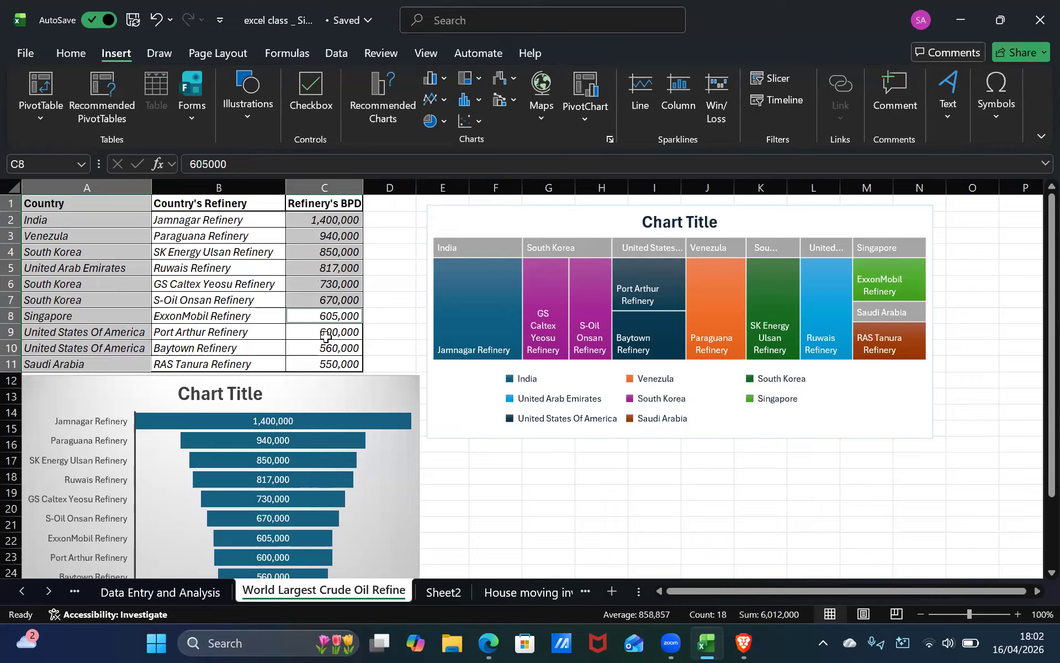
ctrl+click(326, 334)
ctrl+click(327, 353)
ctrl+click(325, 364)
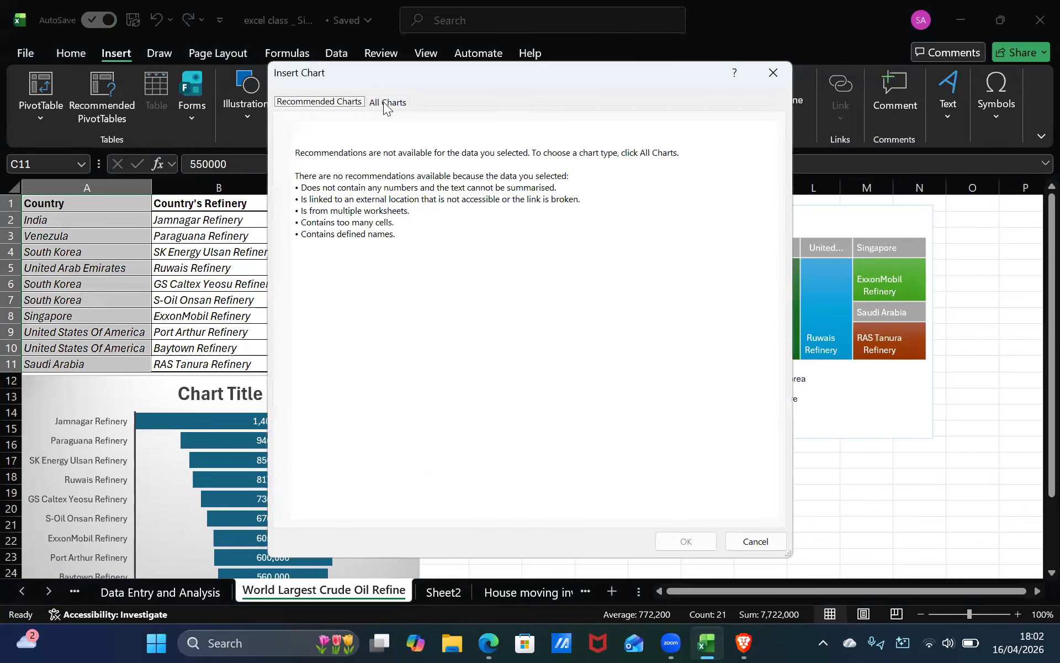
Browse the All Charts list for the non-adjacent selection and close the Insert Chart dialog.
click(385, 102)
mouse_move(468, 265)
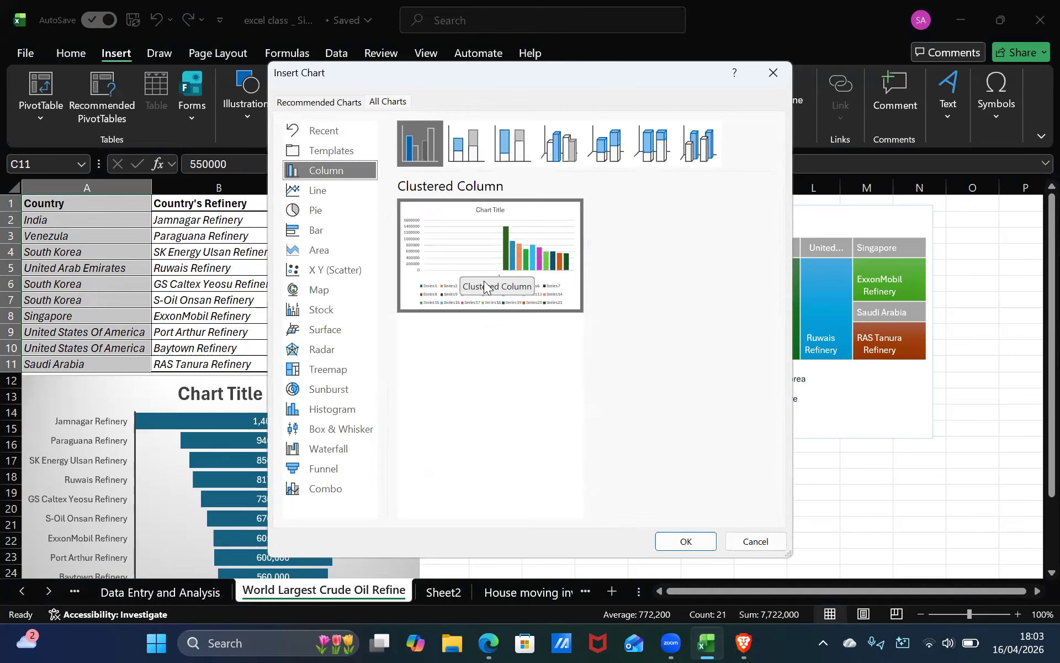
click(338, 102)
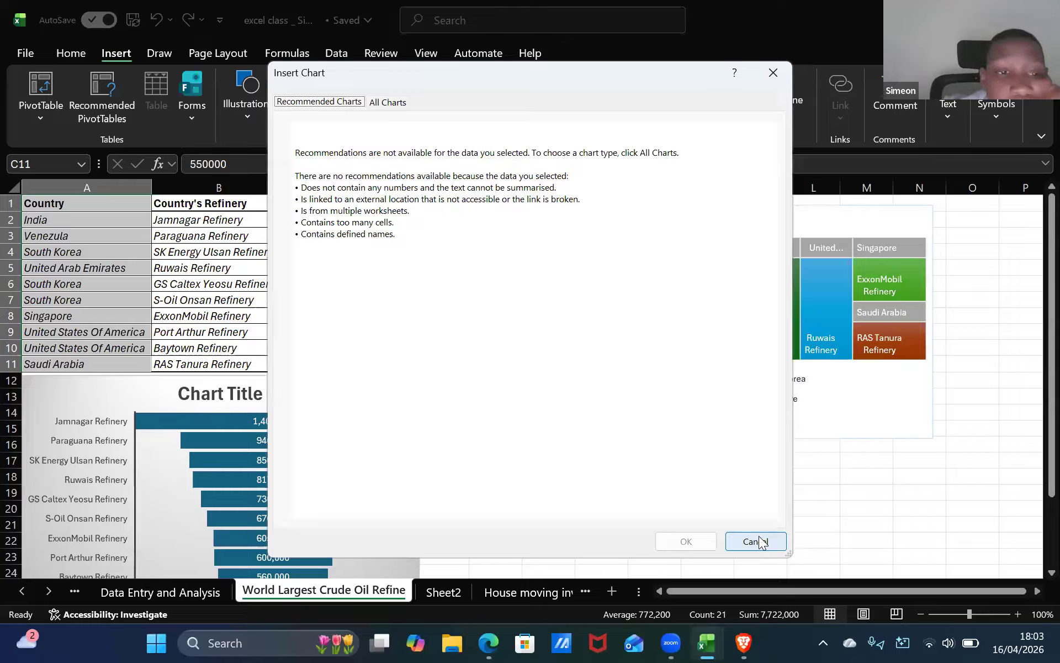
key(Escape)
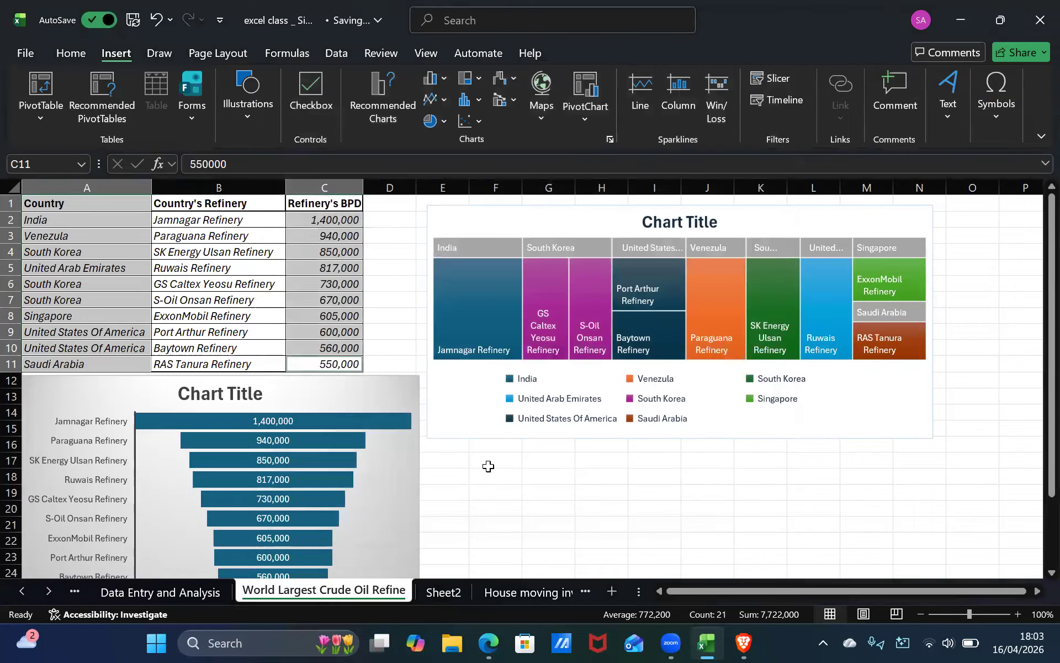
Try to open recommended charts with an empty cell selected and dismiss the message.
click(487, 461)
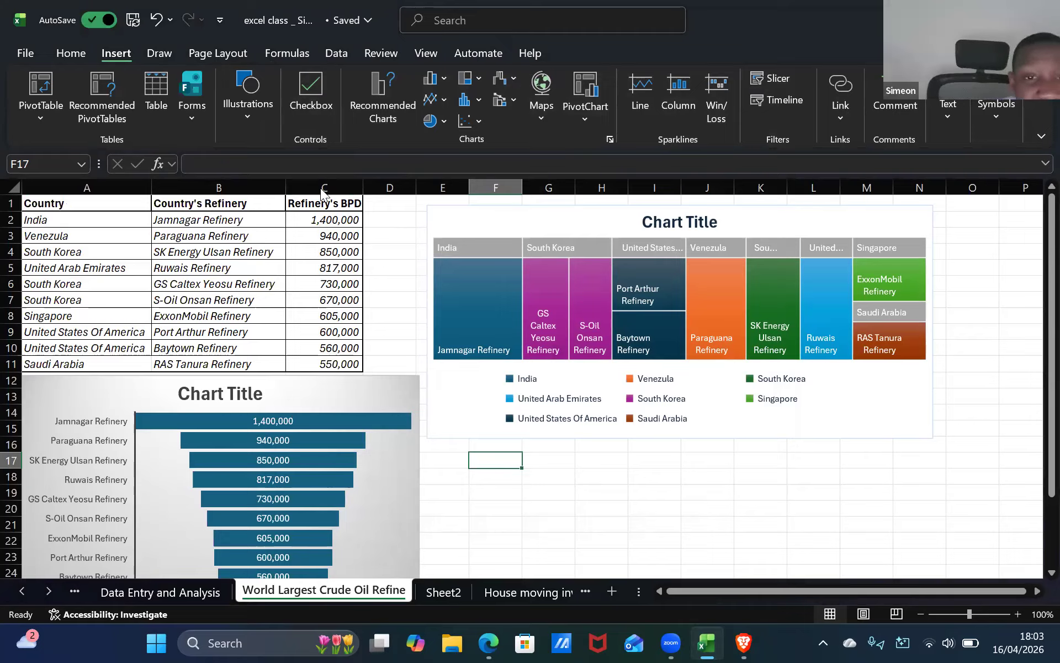
click(639, 360)
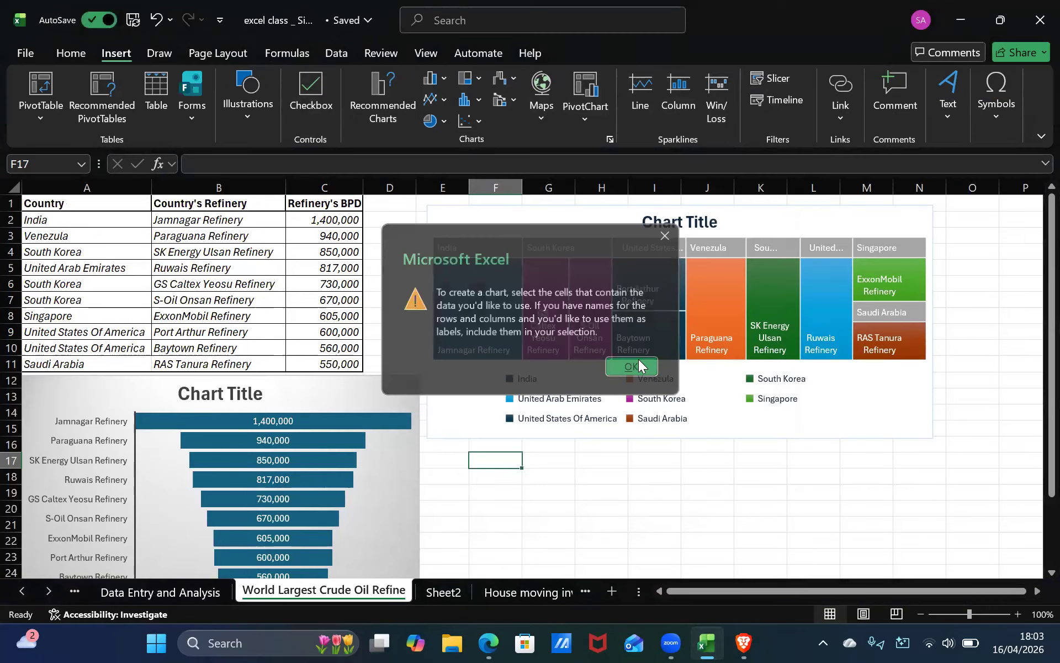
mouse_move(824, 297)
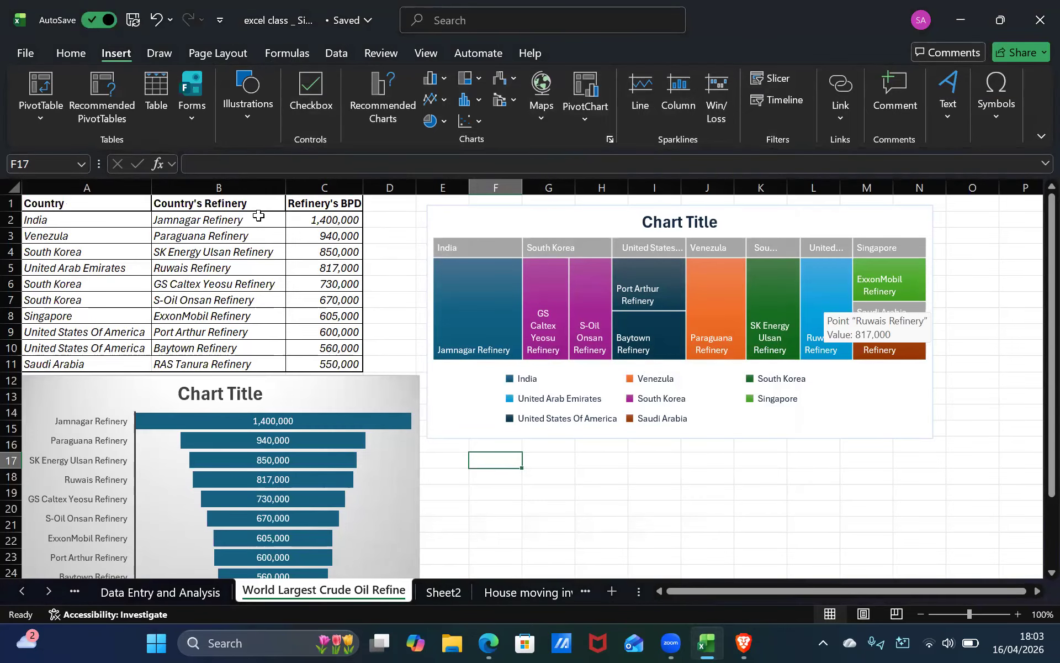
Select the whole table A1:C11 and open the recommended charts for it.
click(105, 207)
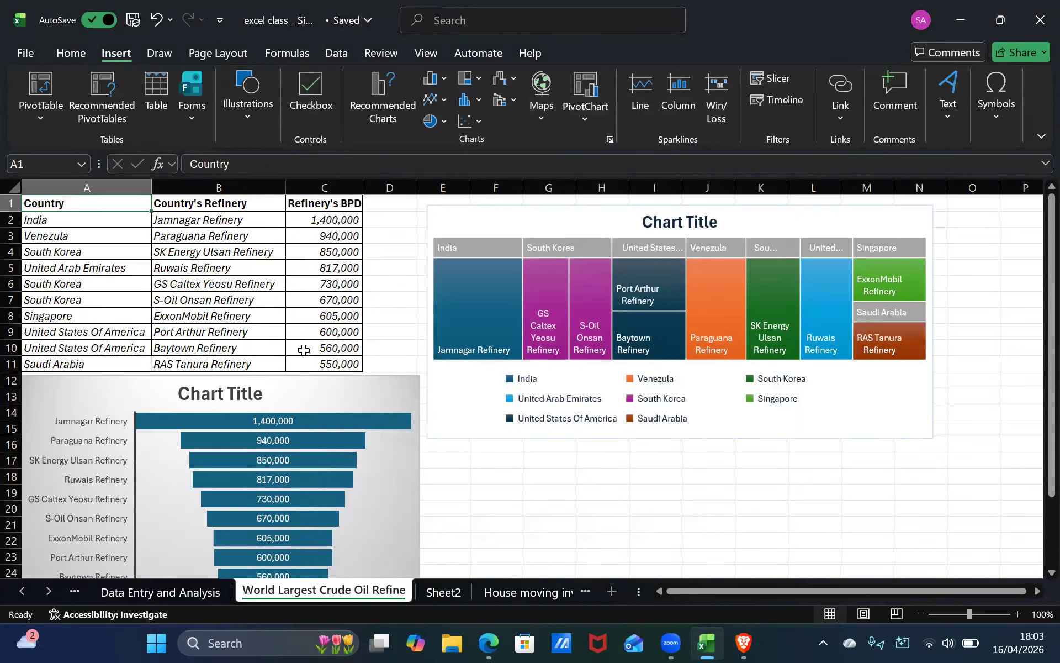
shift+click(316, 364)
click(382, 107)
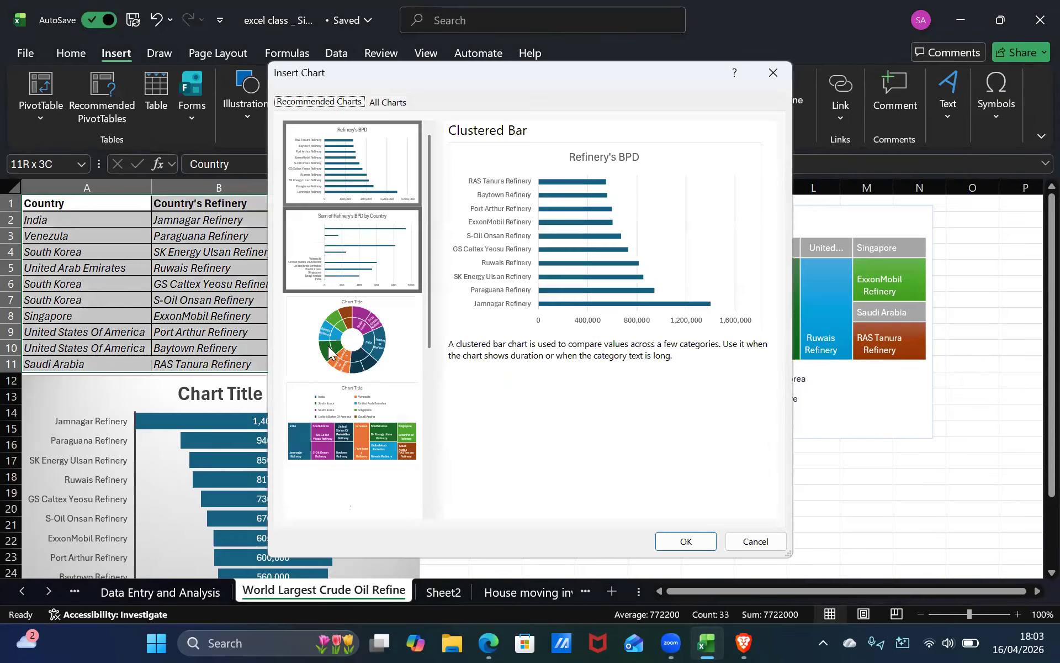
Browse the recommended chart previews for the whole refinery table.
click(350, 265)
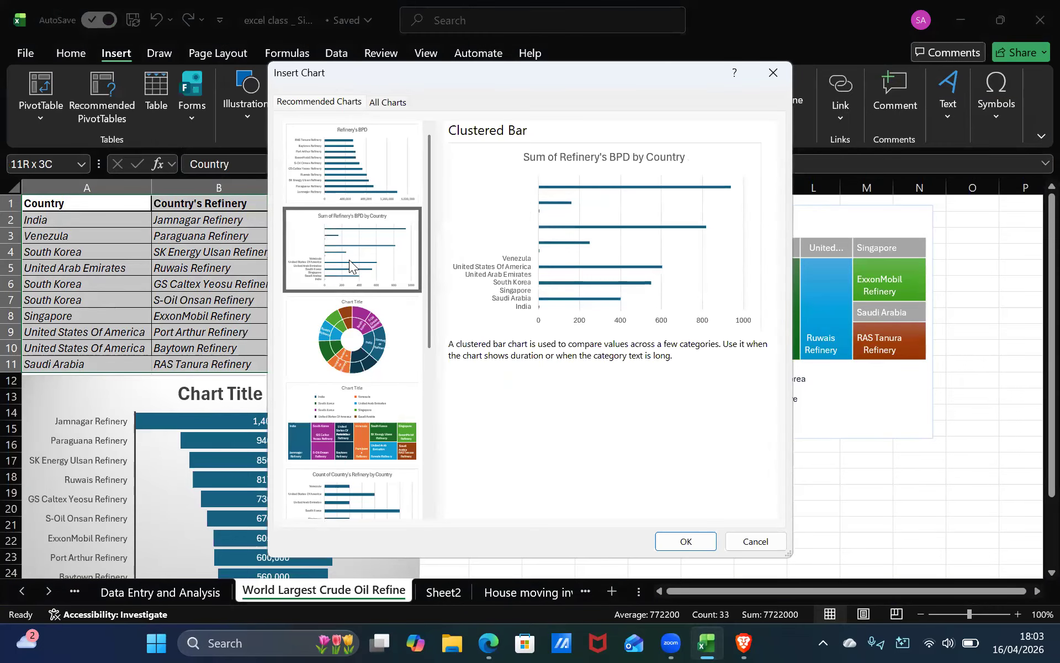
key(Down)
key(Down)
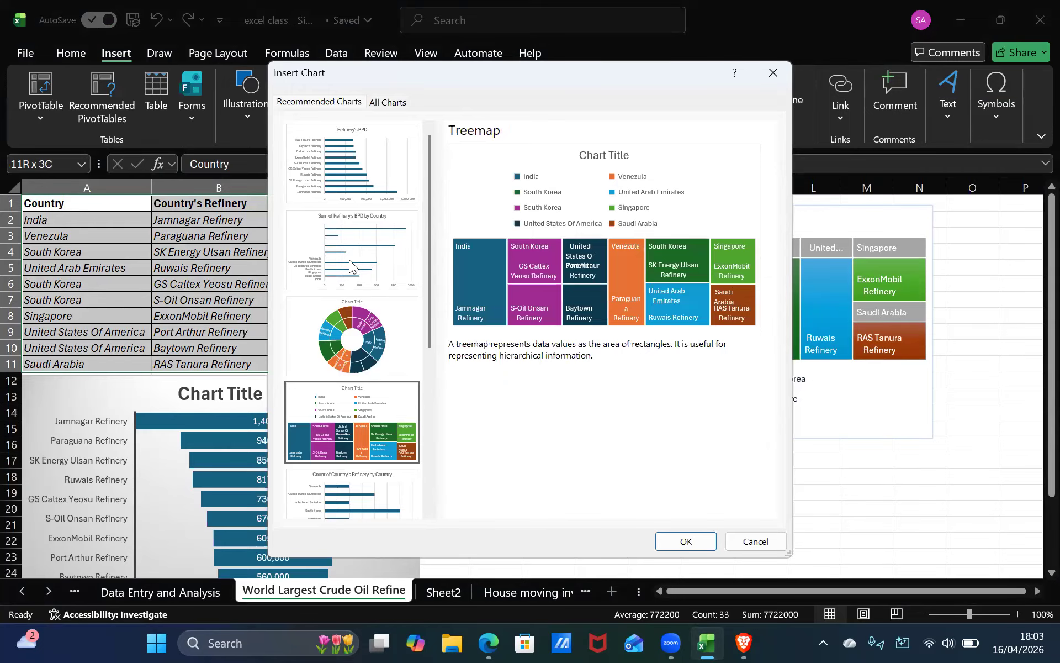
key(Down)
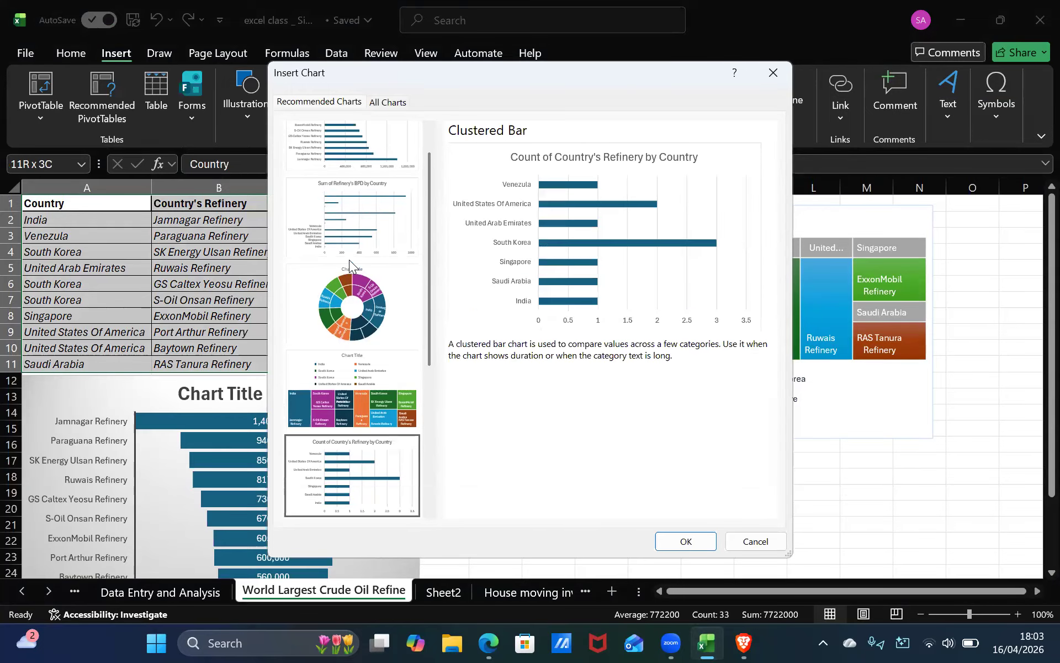
key(Down)
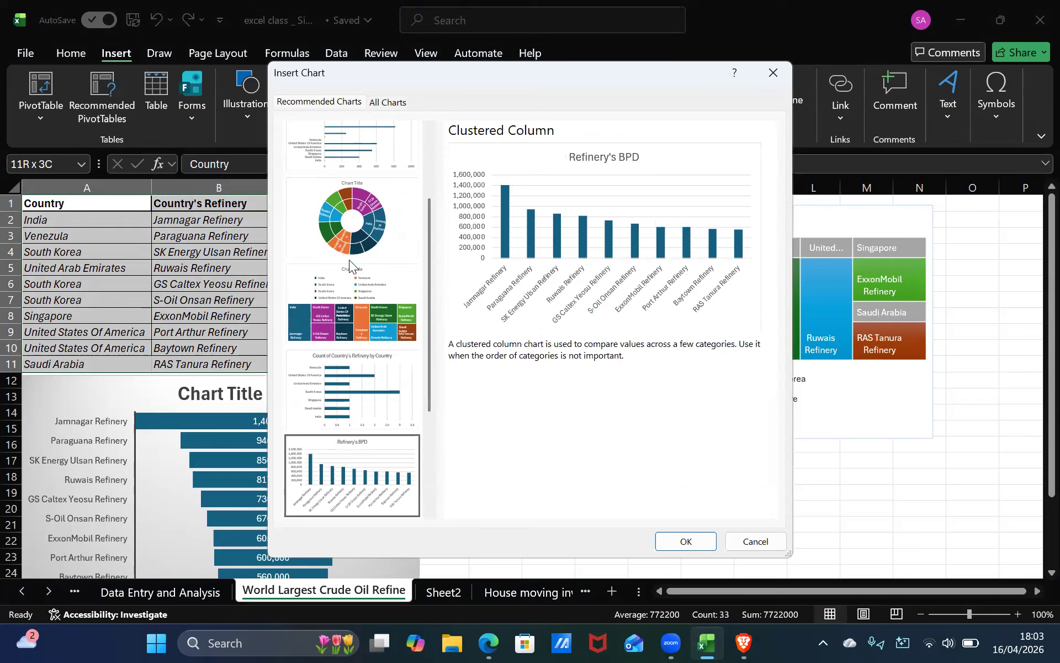
key(Down)
key(Up)
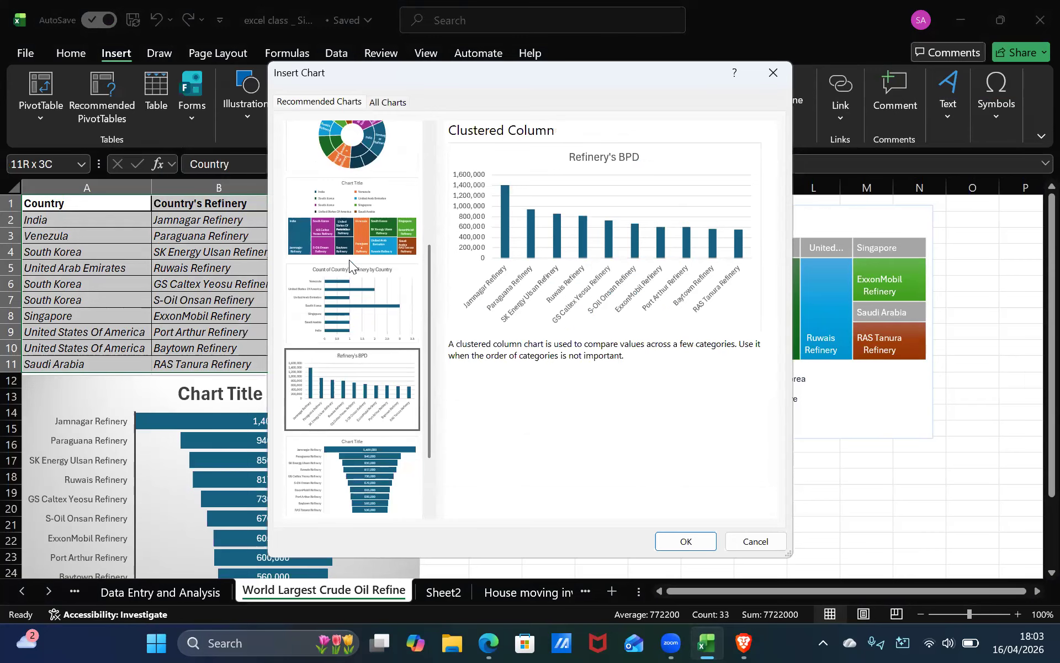
key(Down)
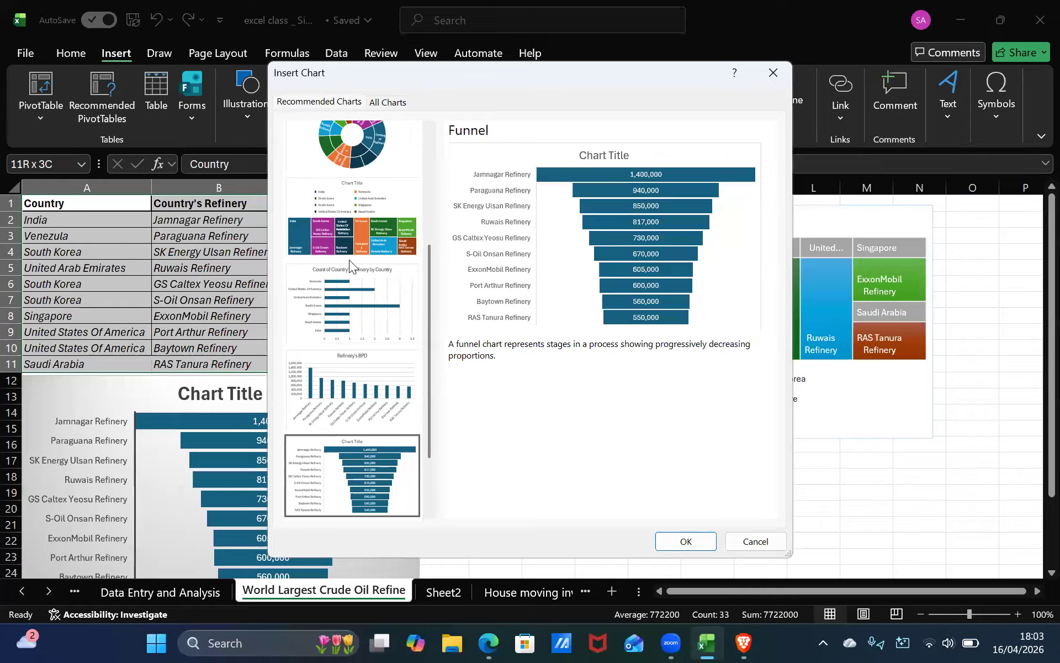
key(Down)
key(Down)
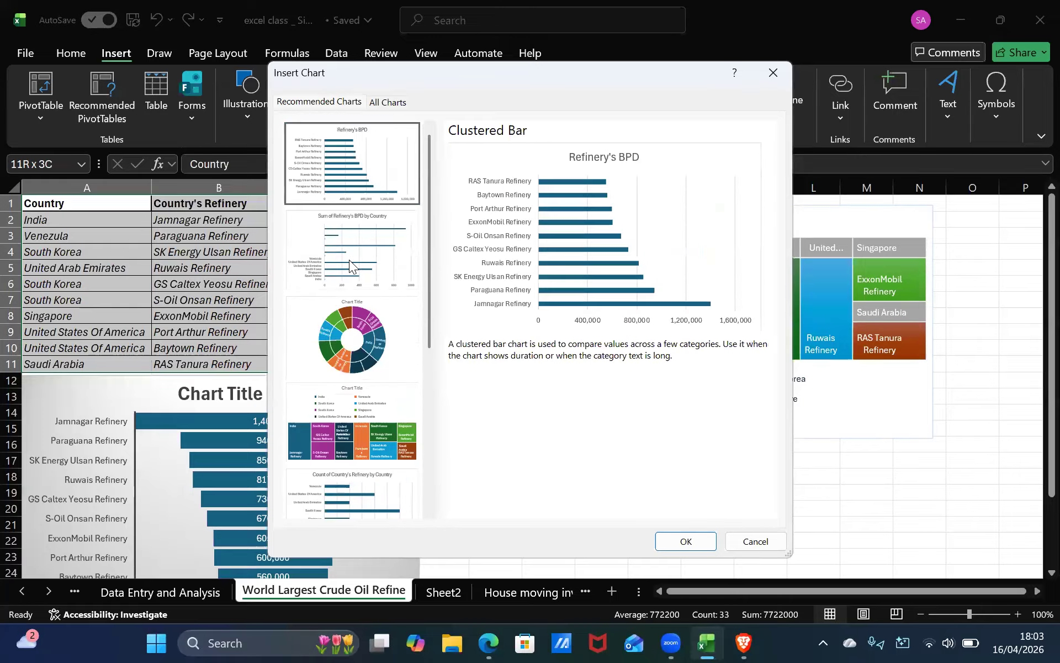
key(Down)
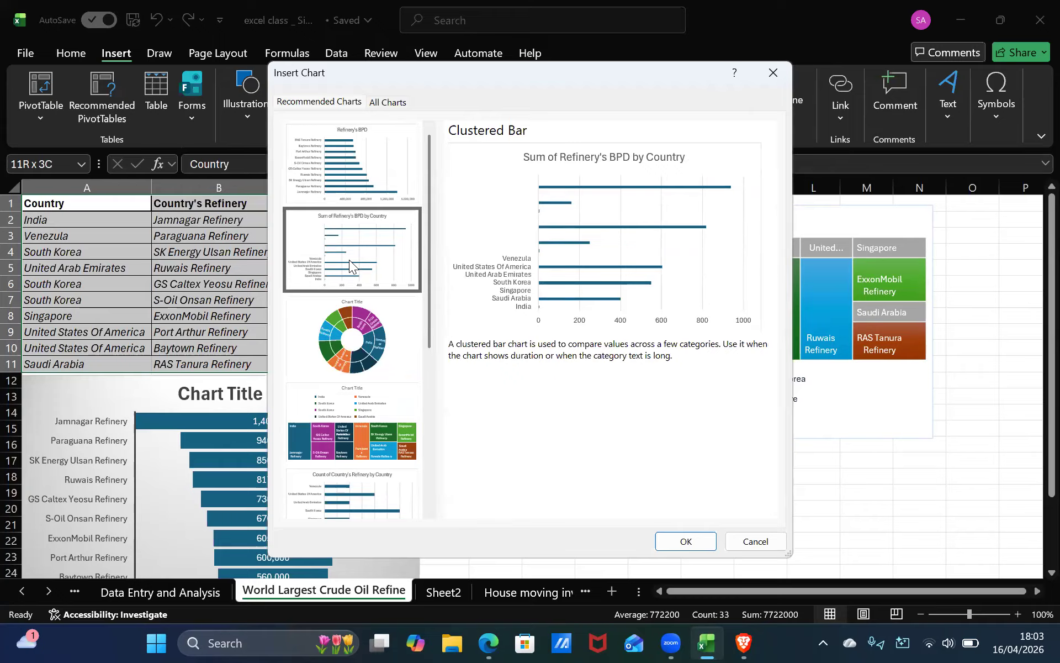
key(Down)
key(Down)
key(Down)
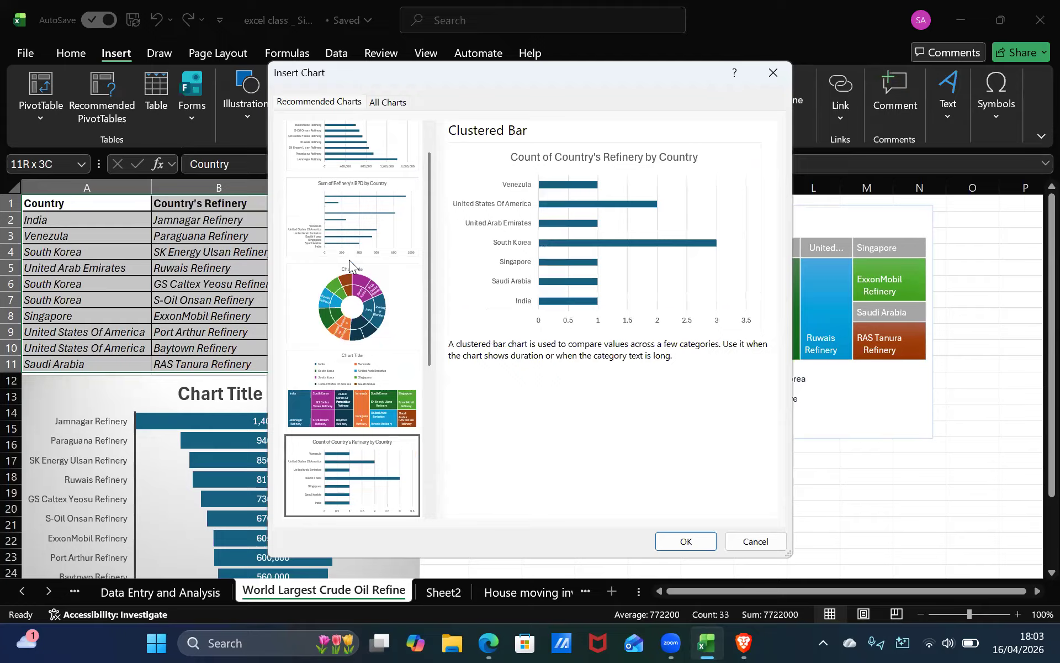
Insert the recommended Sum of Refinery's BPD by Country clustered bar PivotChart.
key(Up)
key(Up)
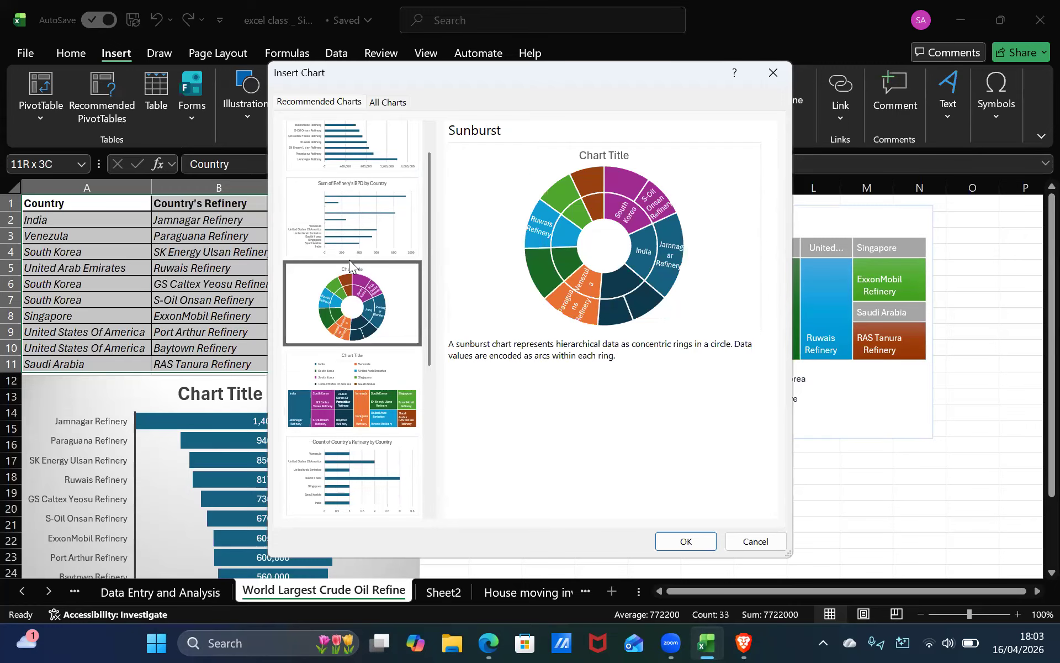
key(Up)
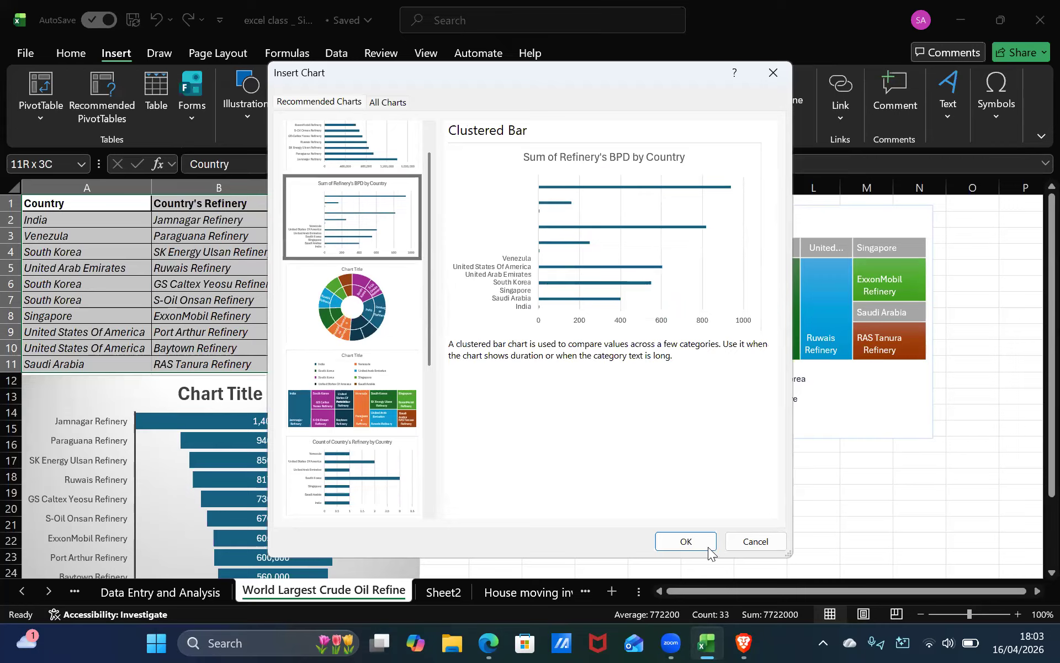
key(Return)
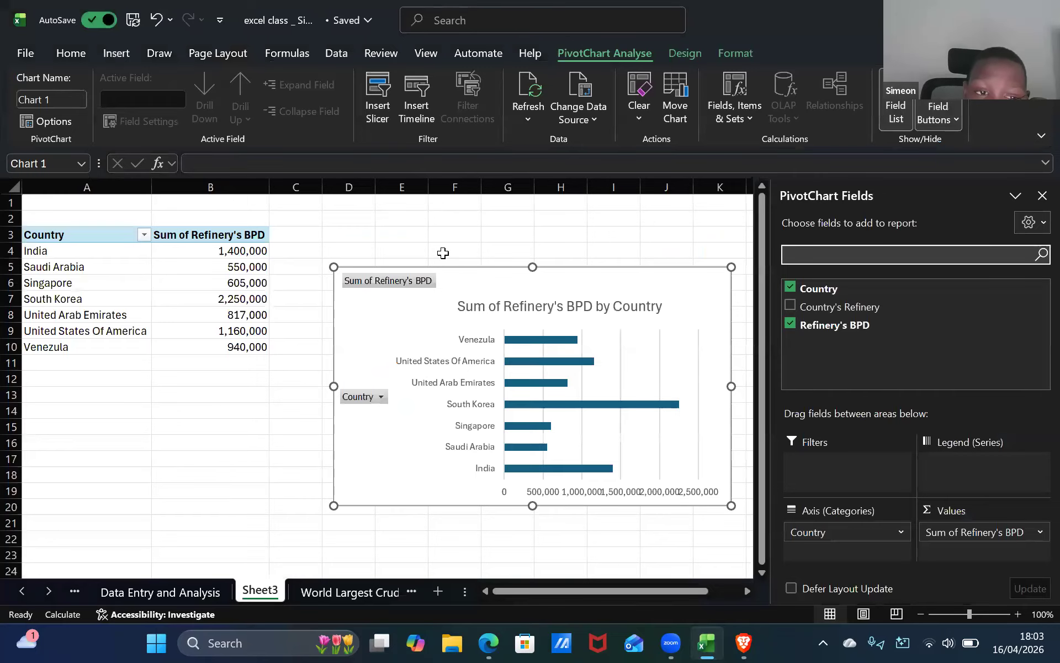
click(455, 236)
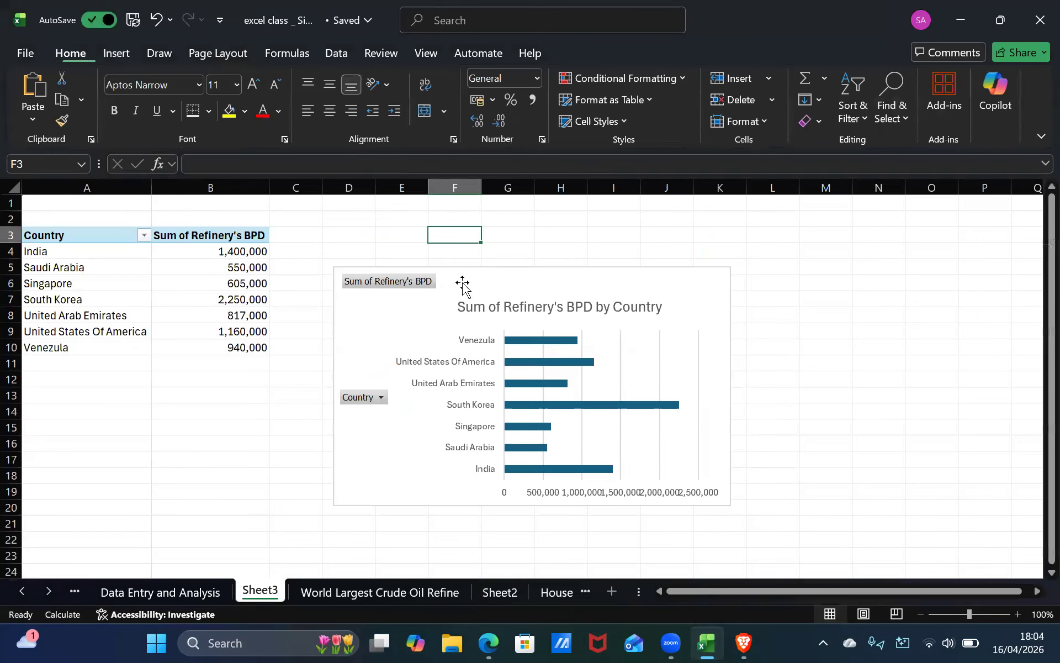
click(462, 283)
double_click(349, 326)
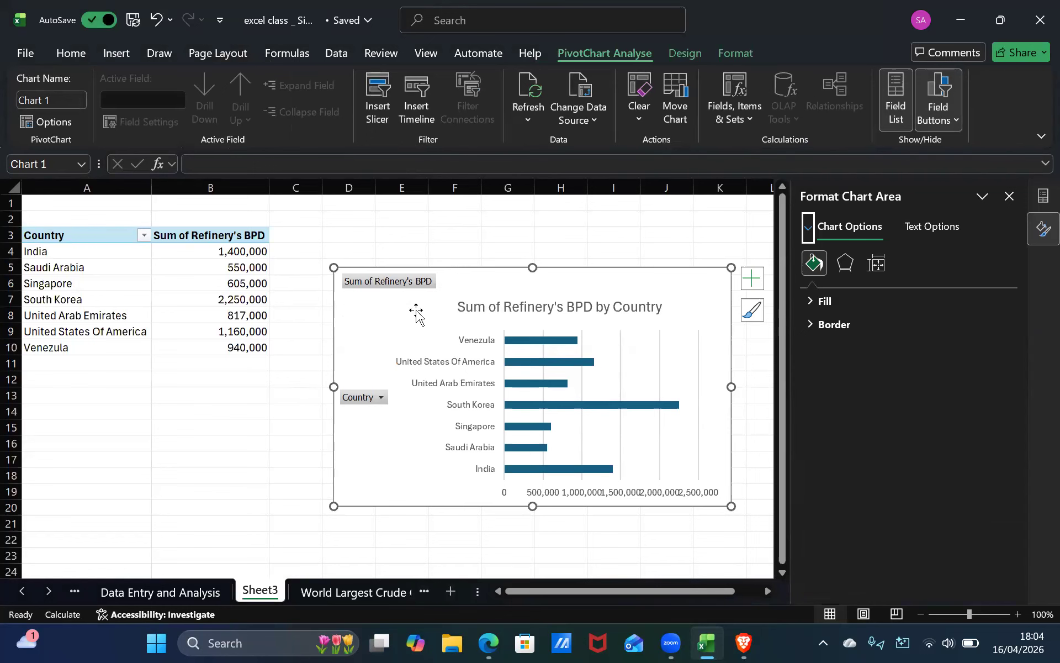
scroll(111, 362, down, 1)
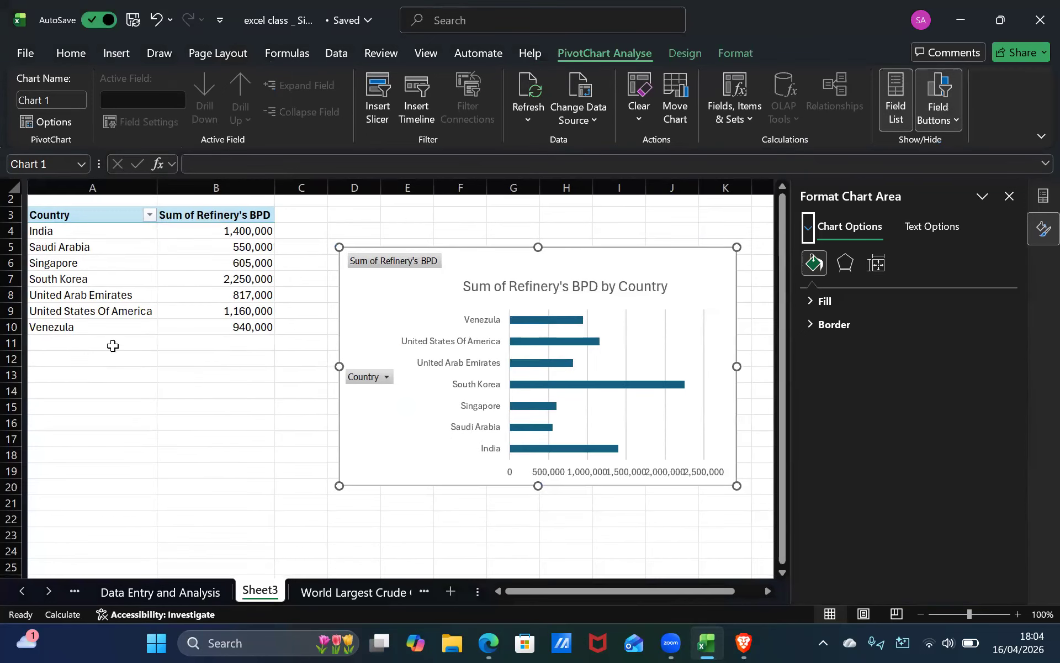
scroll(122, 257, up, 1)
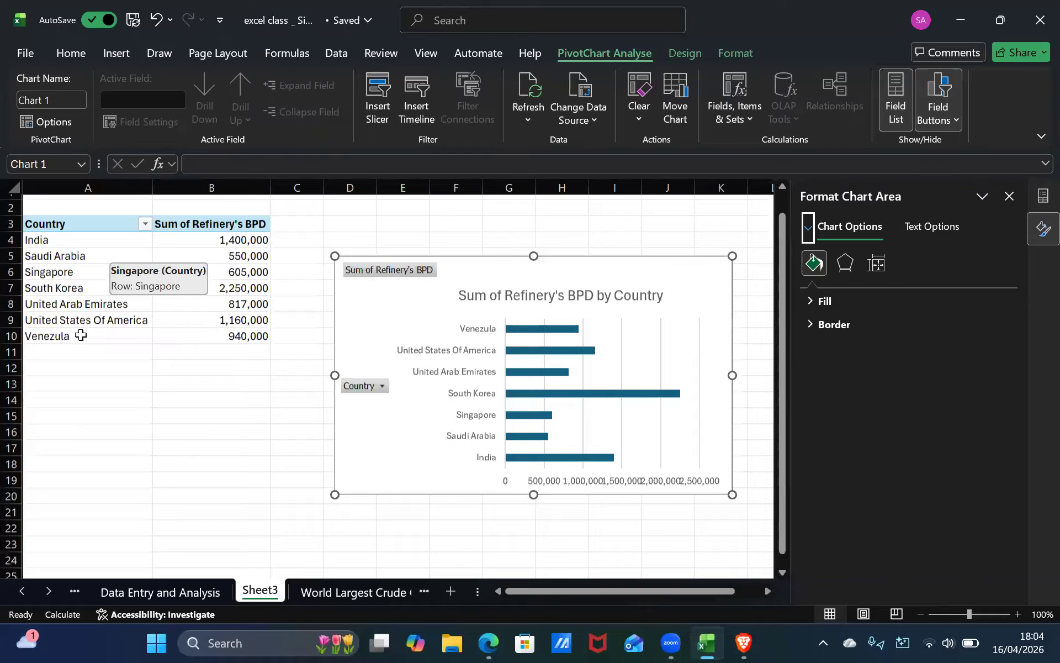
click(83, 334)
click(70, 232)
click(83, 223)
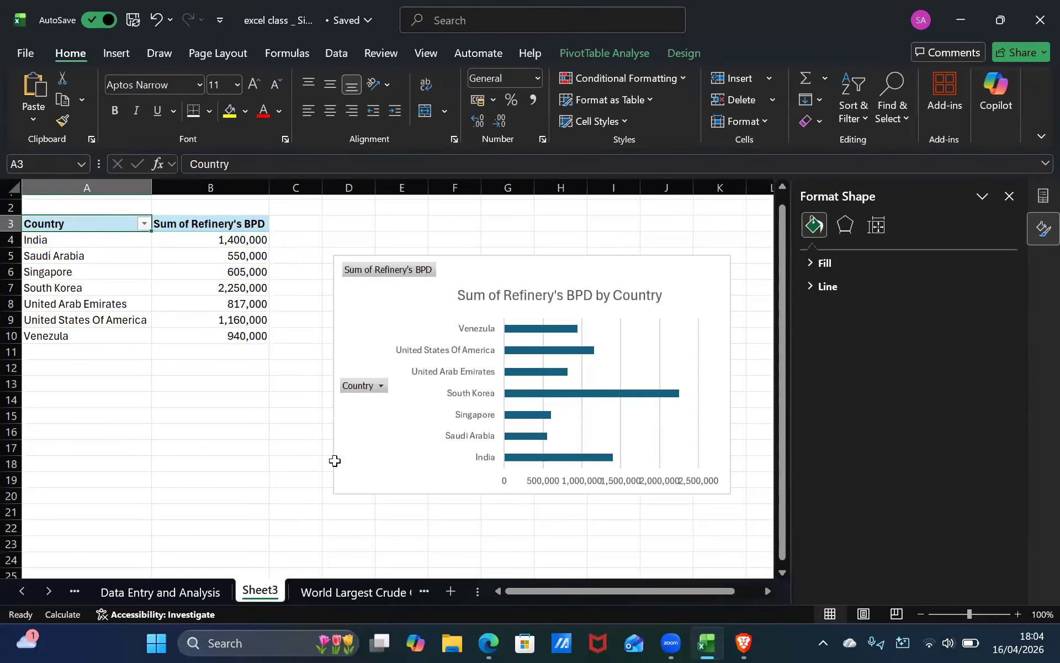
click(208, 470)
click(1010, 196)
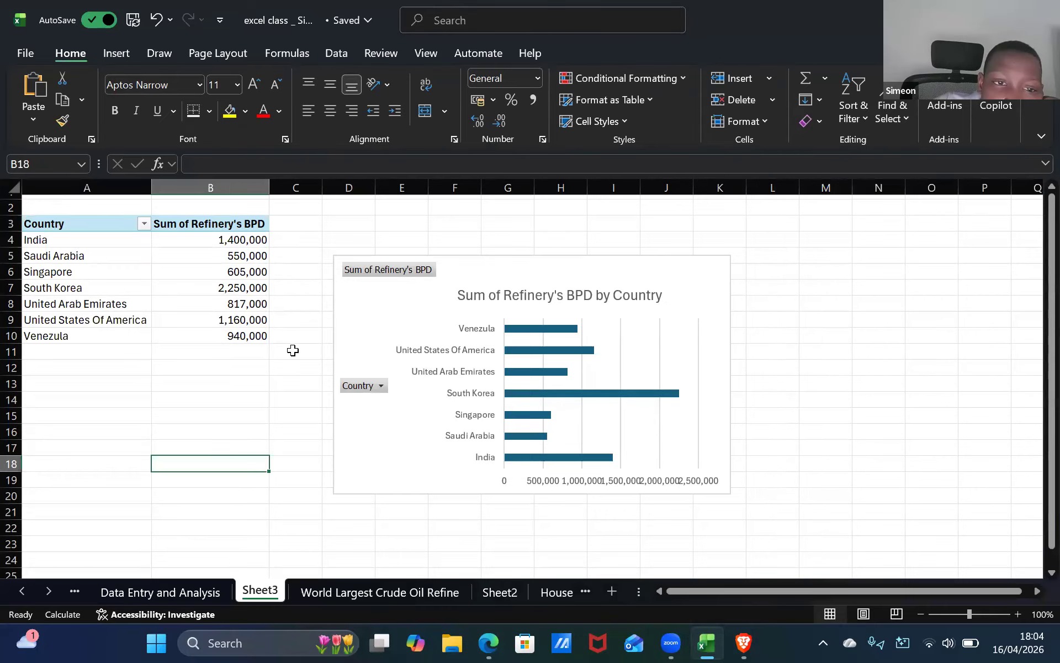
Enlarge the PivotChart, close the PivotChart Fields pane and move the chart up beside the pivot table.
scroll(293, 350, up, 1)
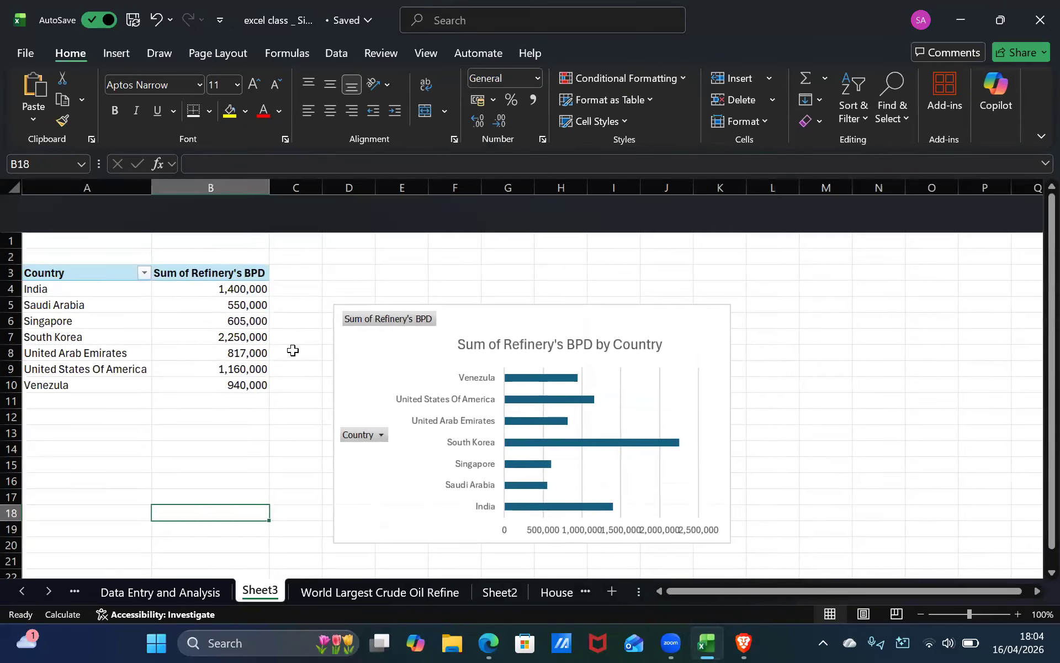
click(660, 442)
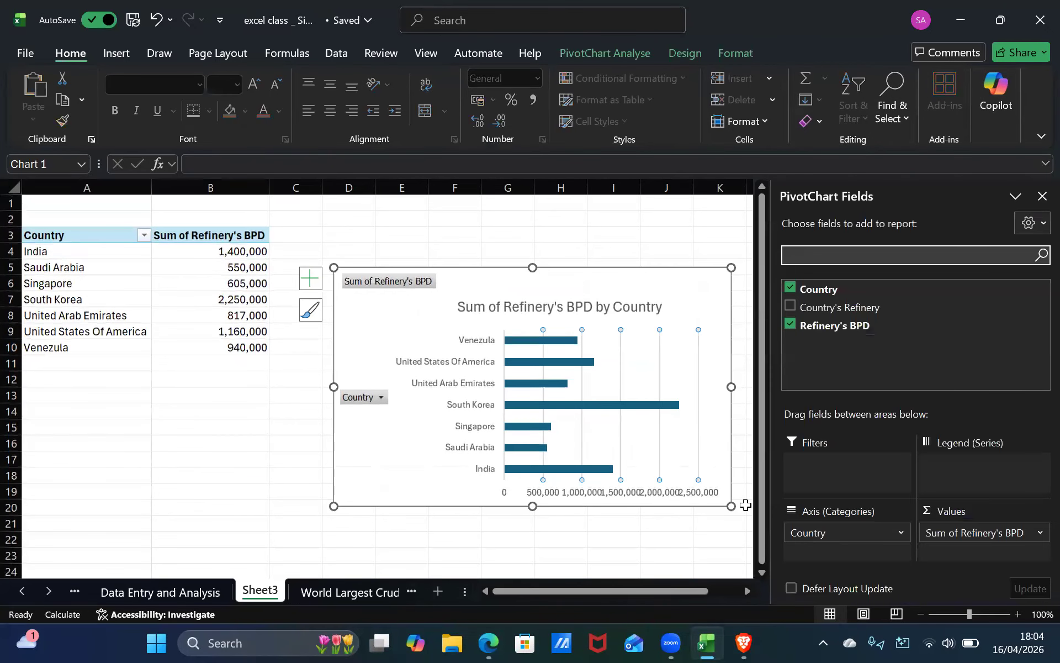
drag(769, 573, 761, 566)
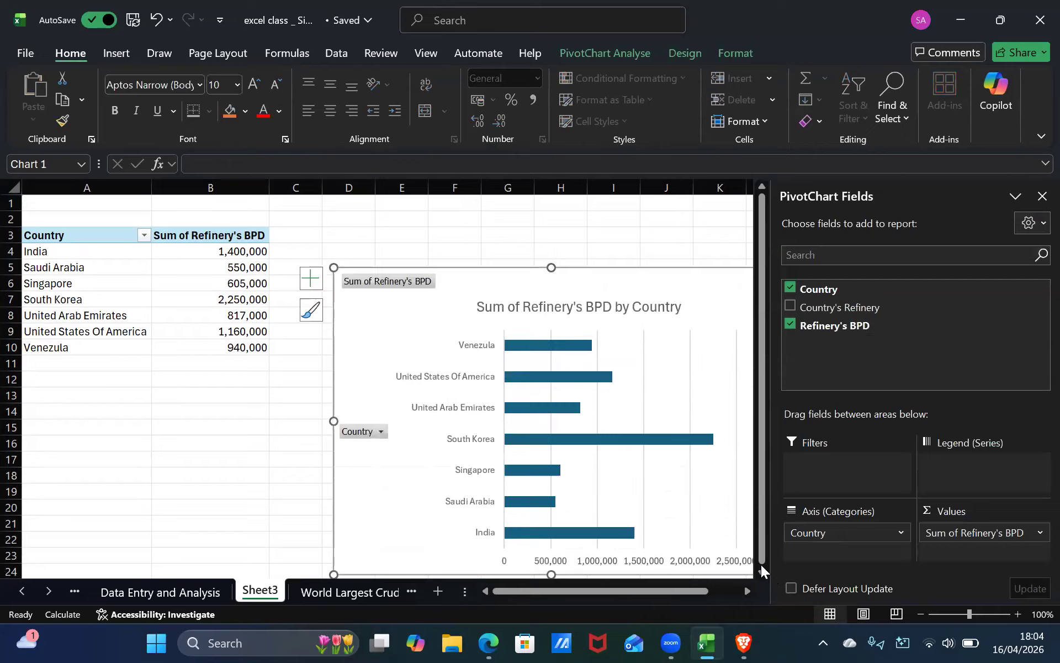
click(1041, 197)
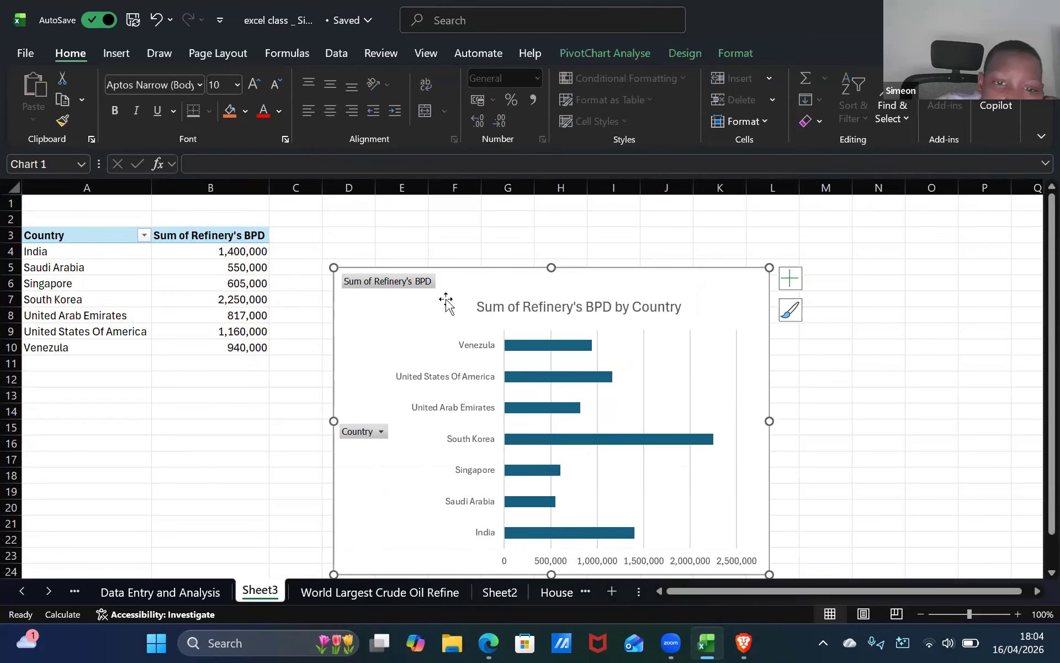
drag(446, 301, 413, 270)
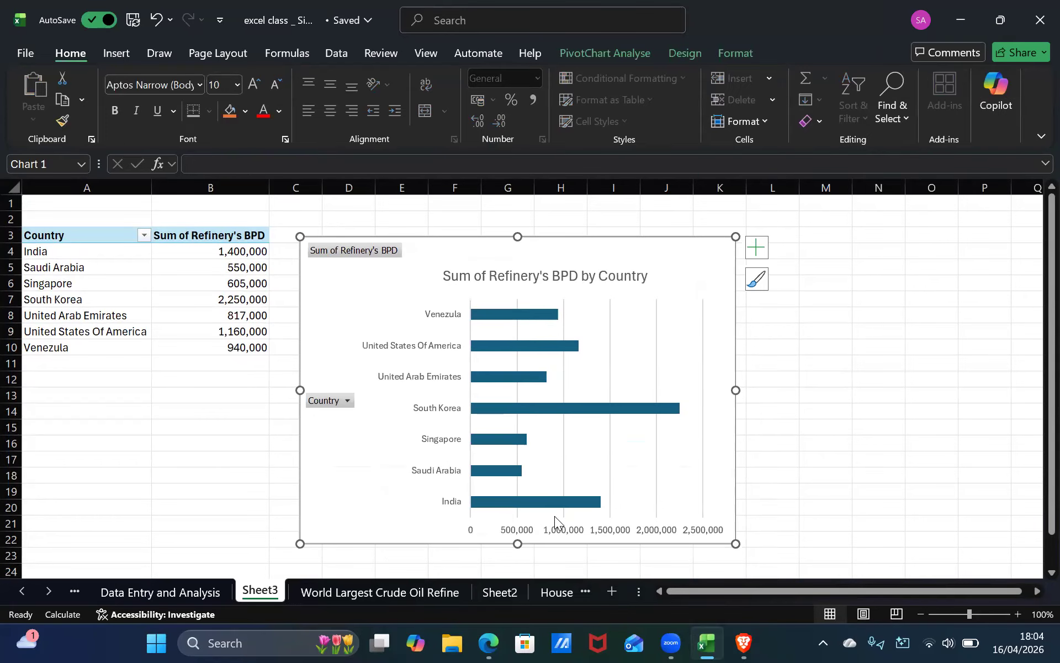
Return to the World Largest Crude Oil Refine sheet and preview recommended charts before closing the dialog.
click(380, 591)
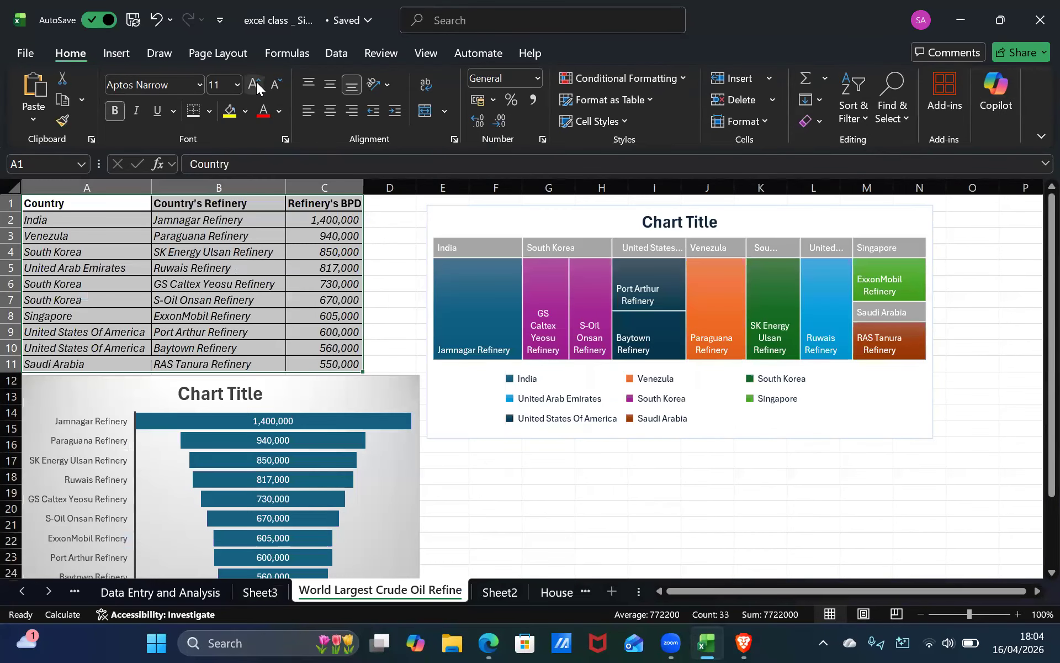
click(113, 53)
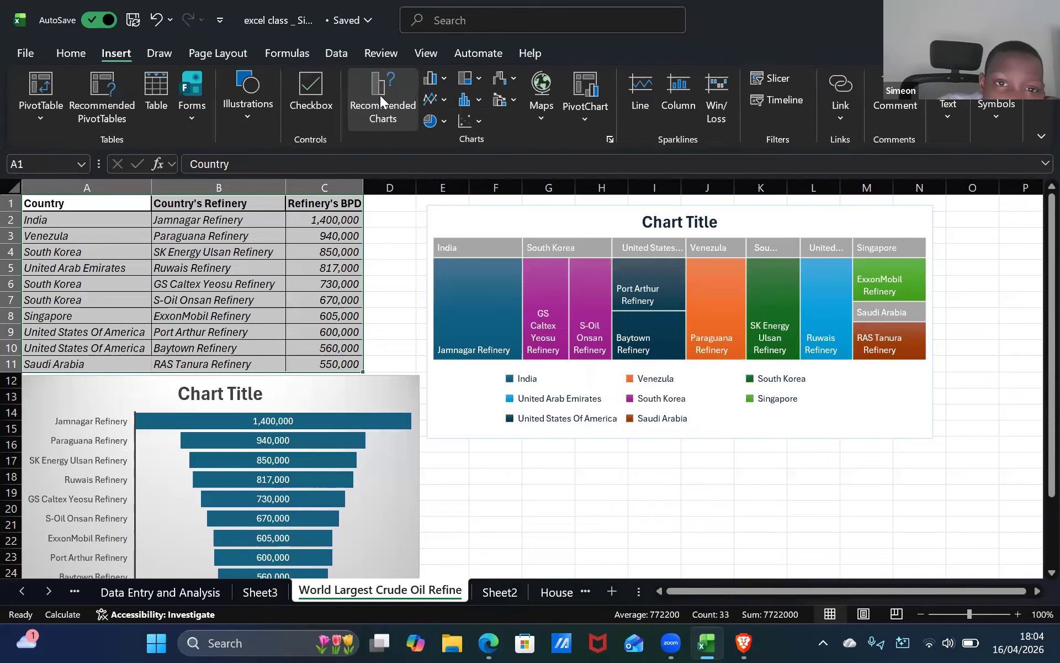
click(380, 99)
click(377, 455)
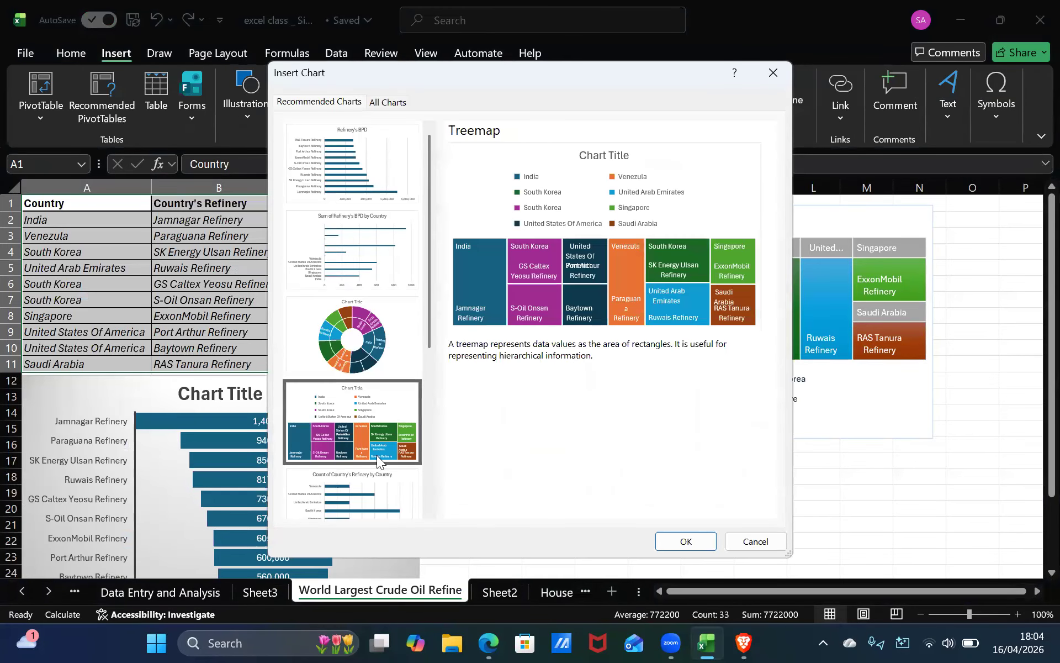
click(359, 480)
click(371, 281)
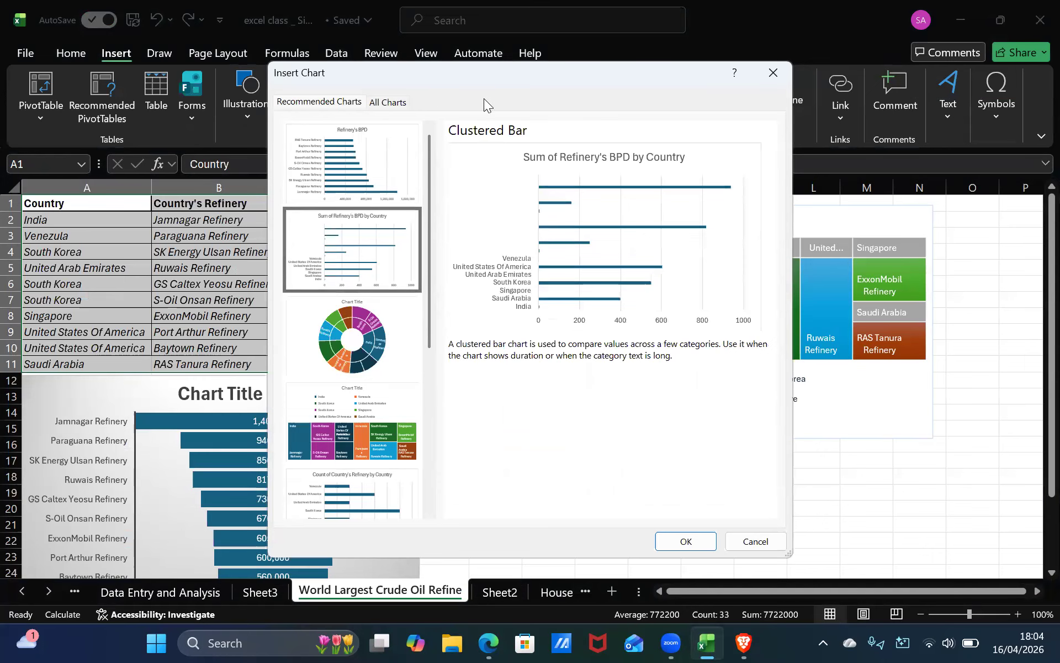
click(772, 73)
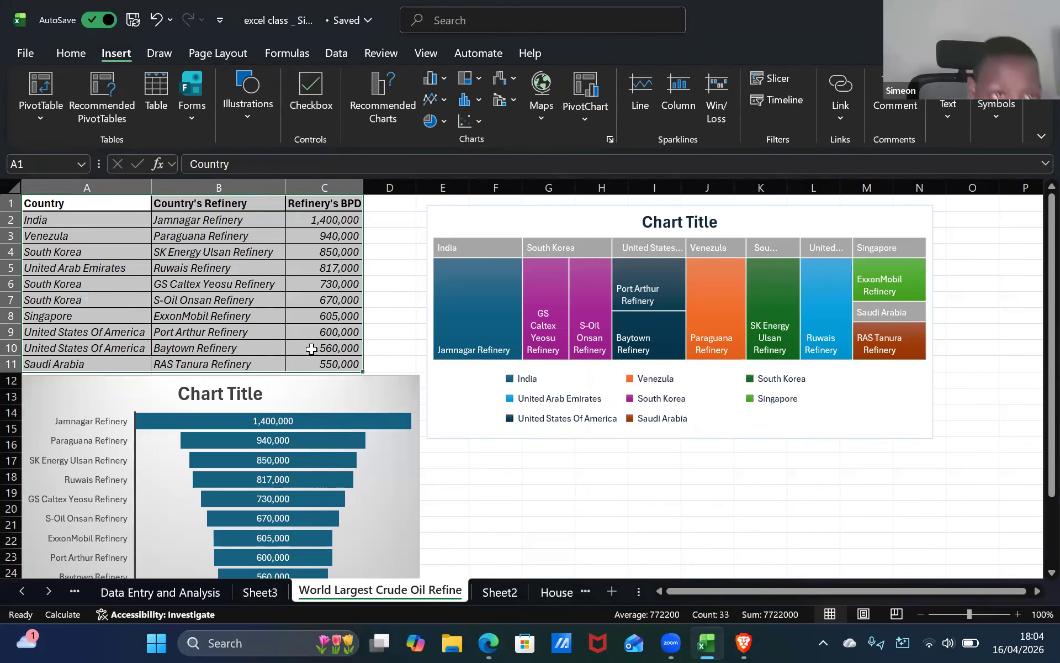
Insert a clustered column chart from All Charts showing each country's refinery as a separate series.
click(375, 113)
click(388, 102)
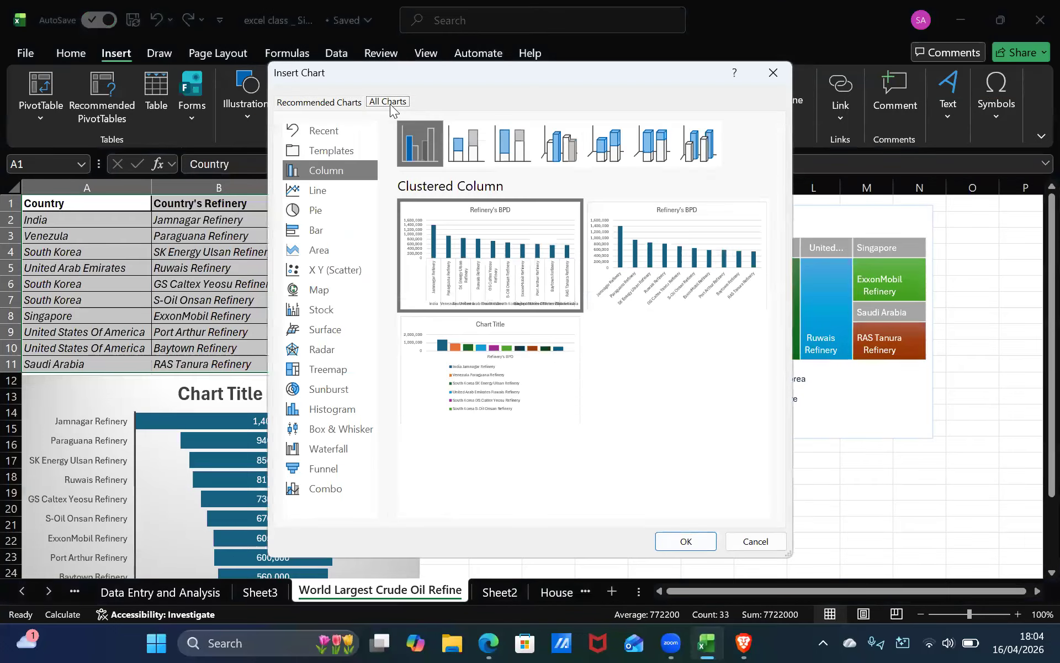
mouse_move(531, 274)
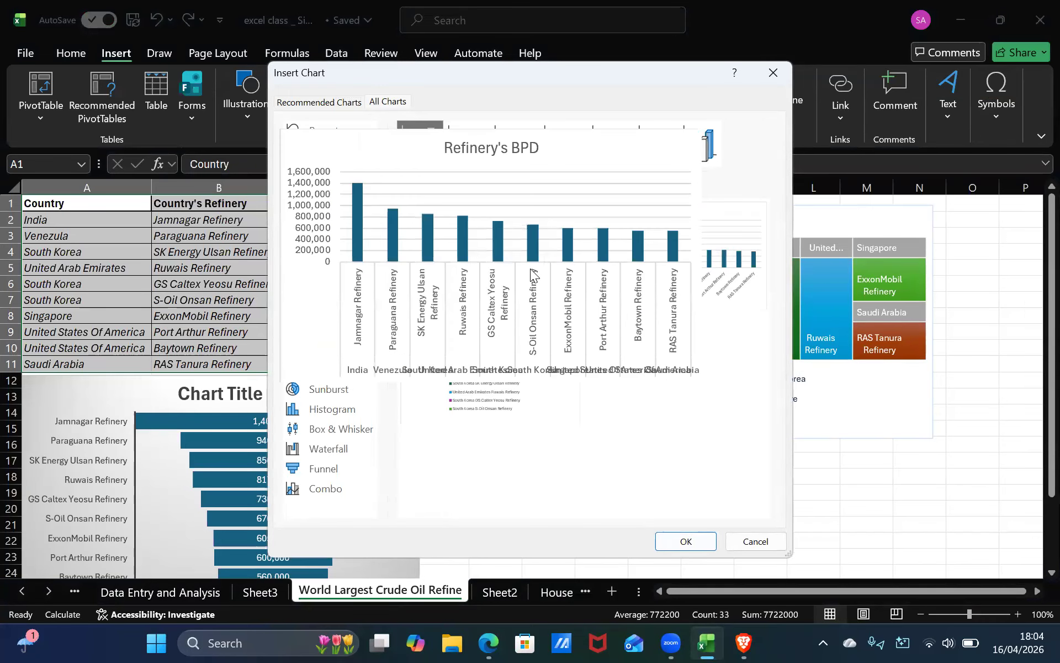
mouse_move(536, 368)
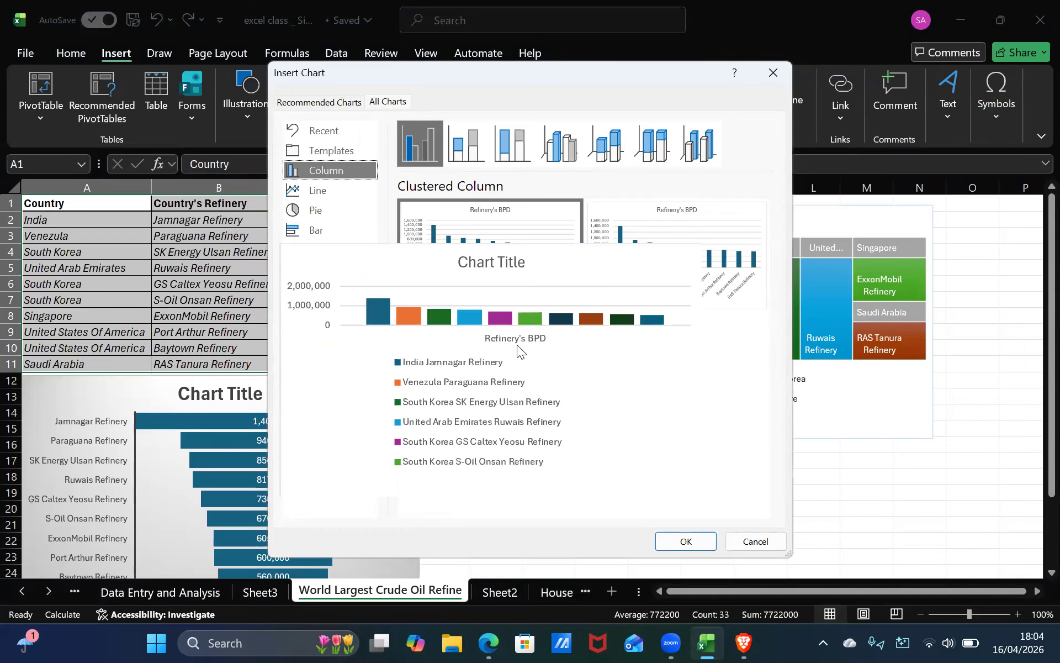
click(687, 541)
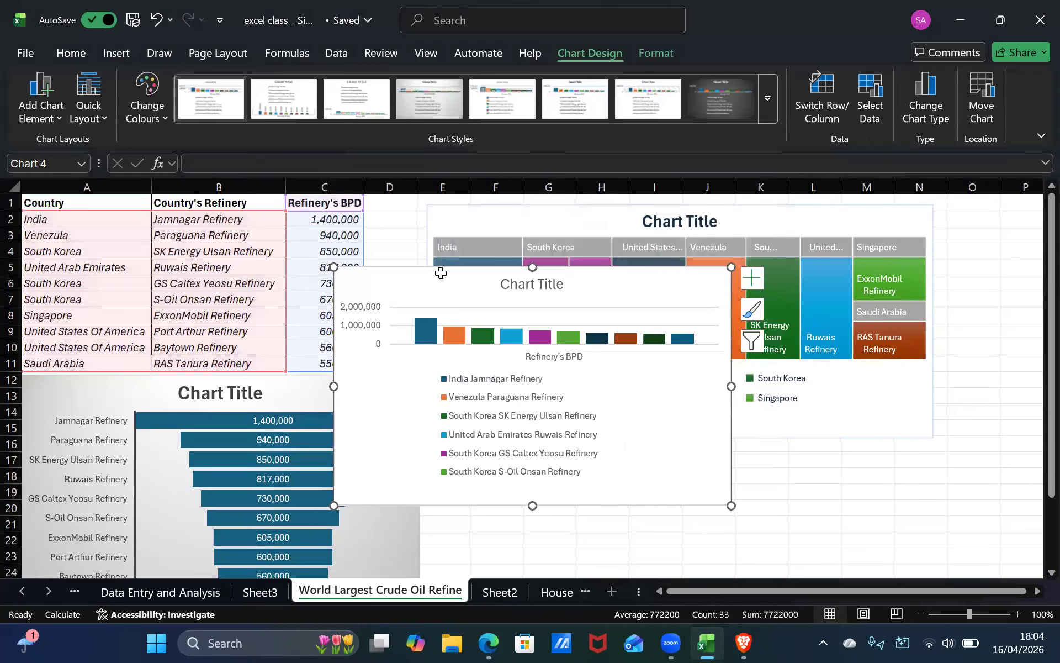
Enlarge the new column chart and move it beside the funnel chart below the treemap.
drag(731, 506, 840, 566)
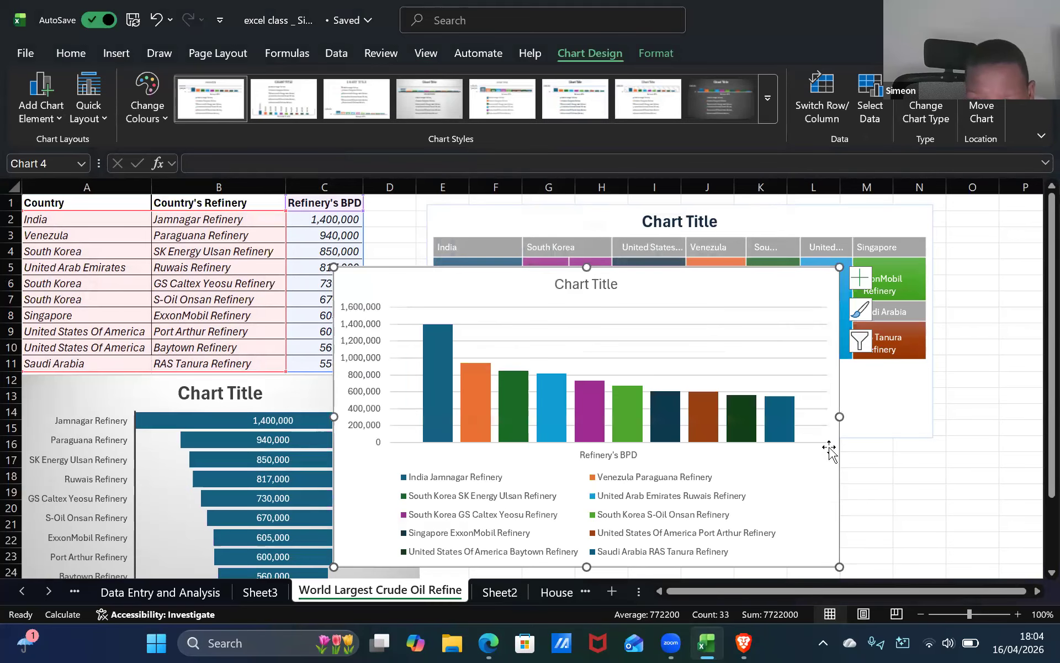
scroll(946, 448, down, 2)
scroll(945, 447, down, 1)
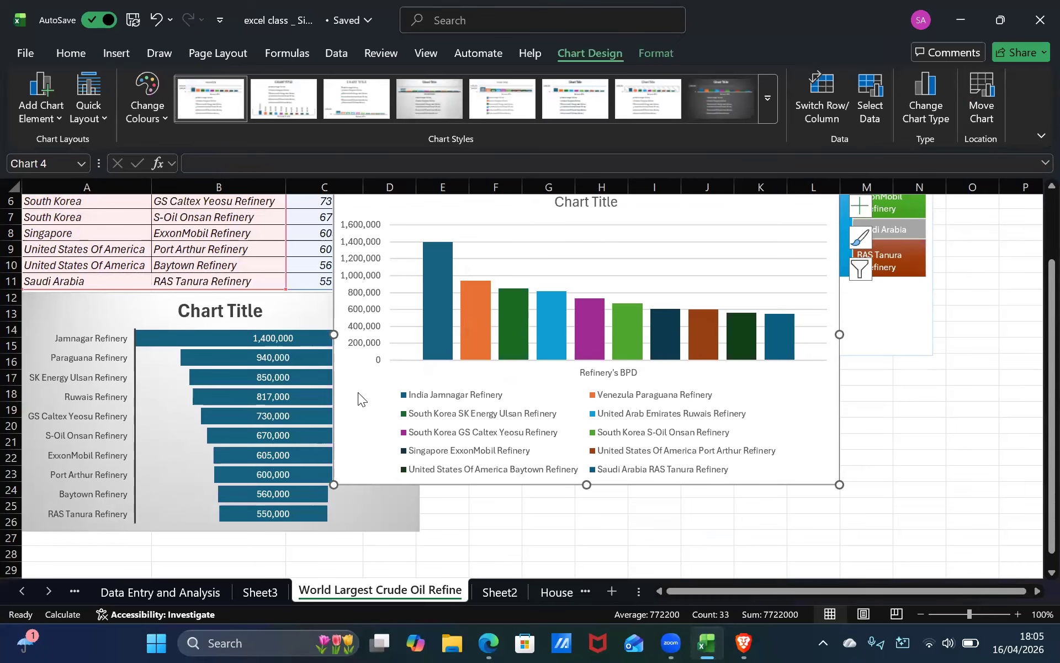
drag(358, 392, 442, 476)
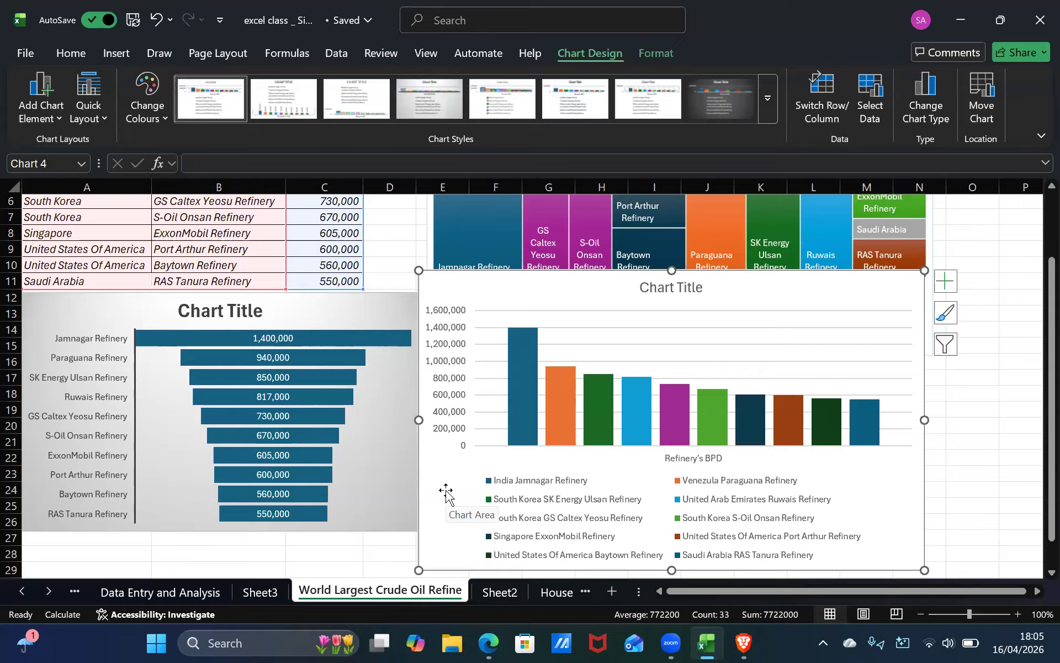
Delete the selected clustered column chart from the refinery sheet.
mouse_move(399, 349)
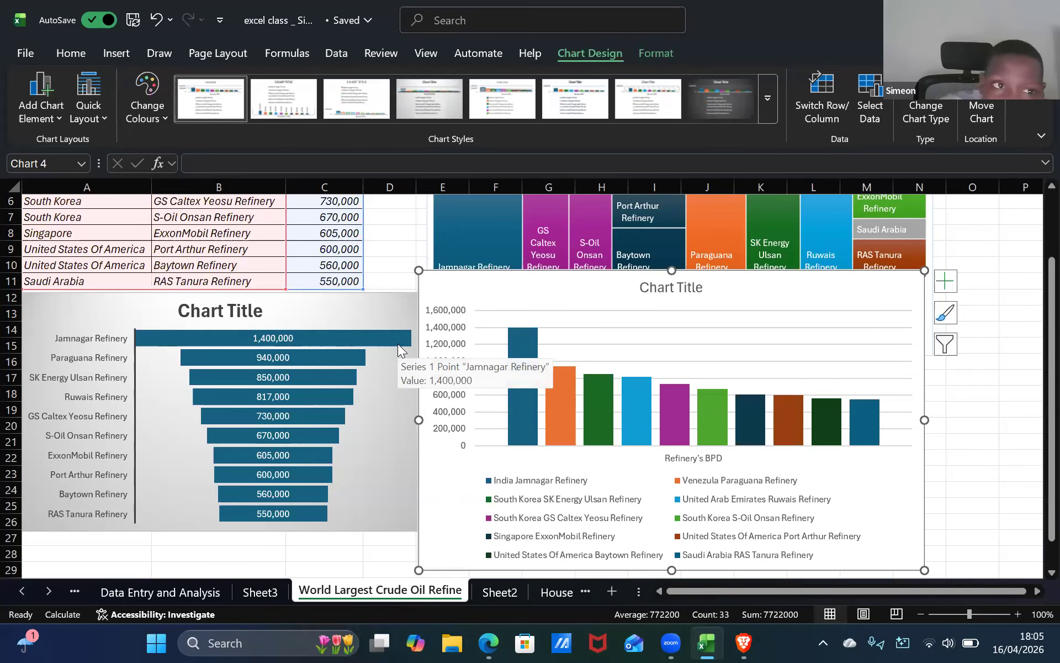
key(Delete)
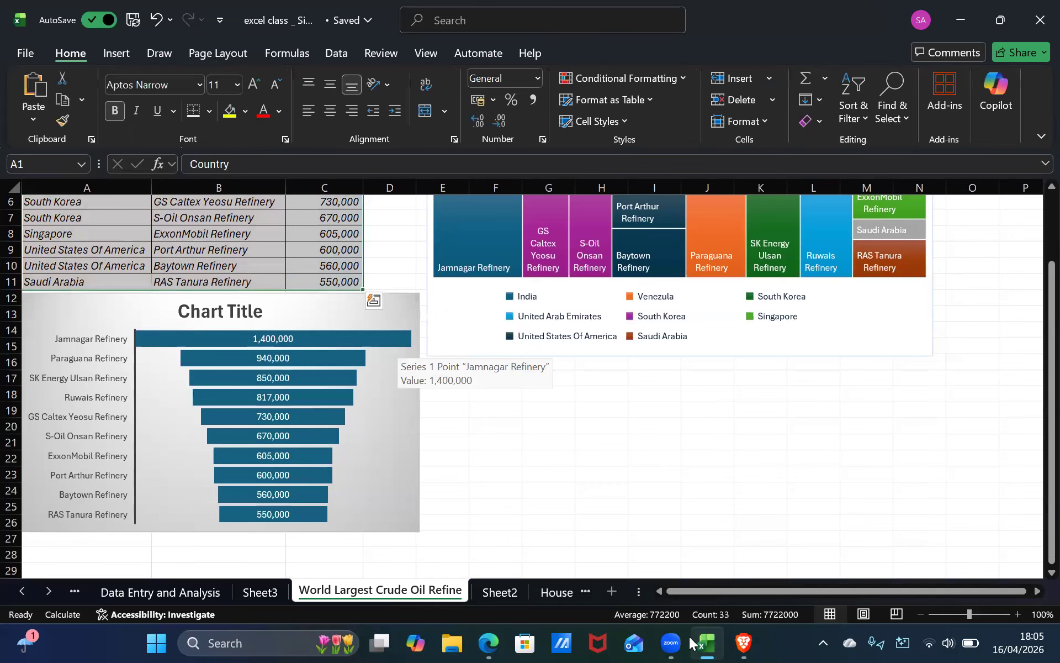
Look over the other sheets and delete the Sheet2 worksheet.
click(486, 591)
click(260, 593)
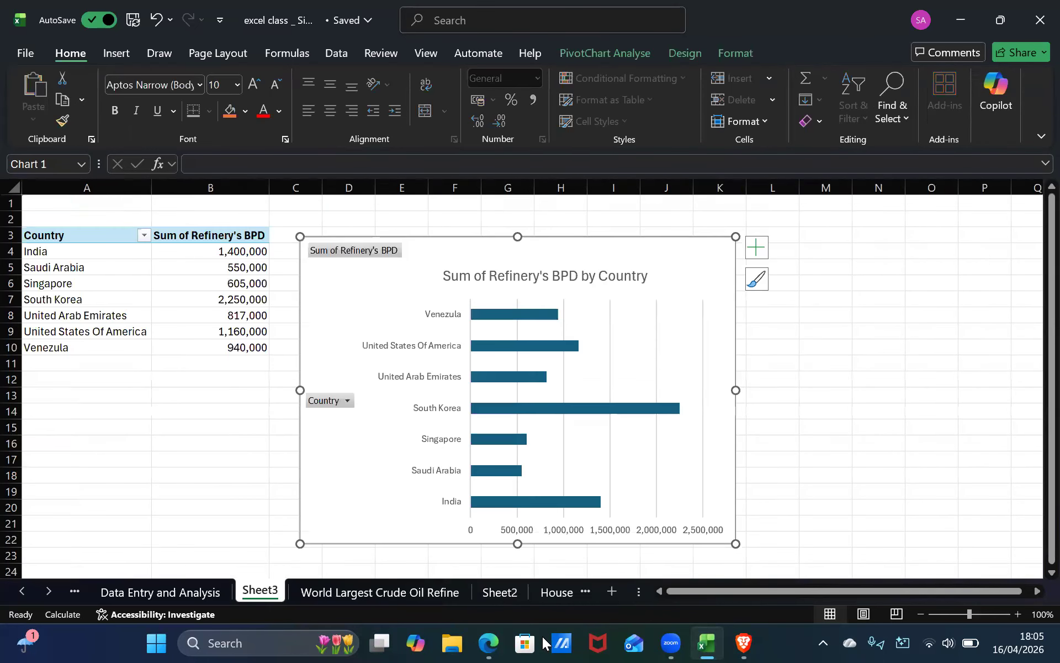
click(506, 593)
right_click(507, 593)
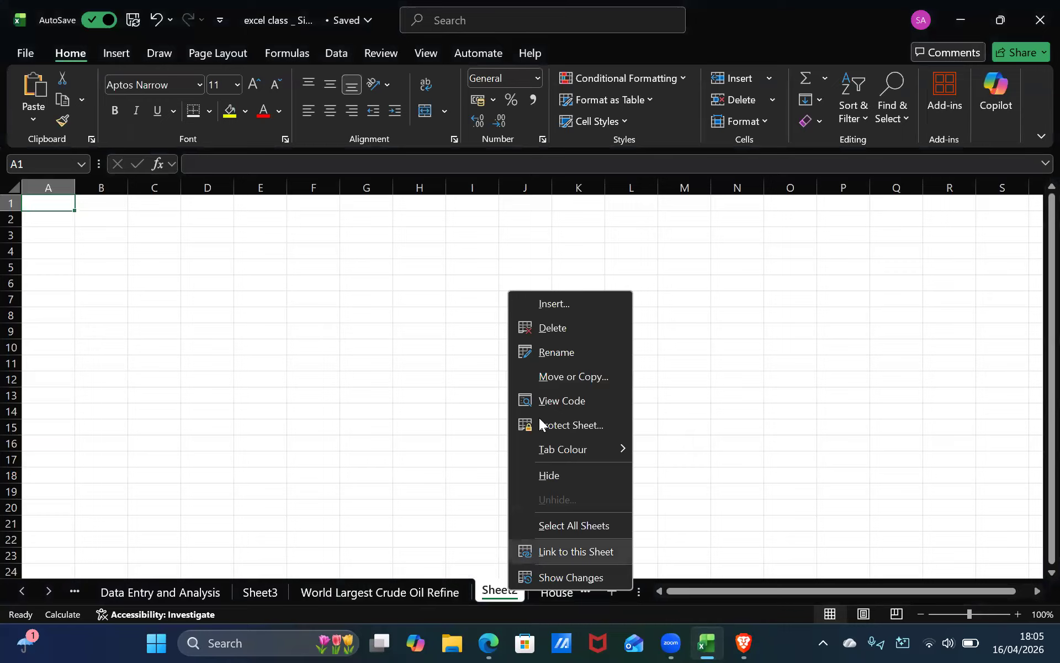
click(550, 328)
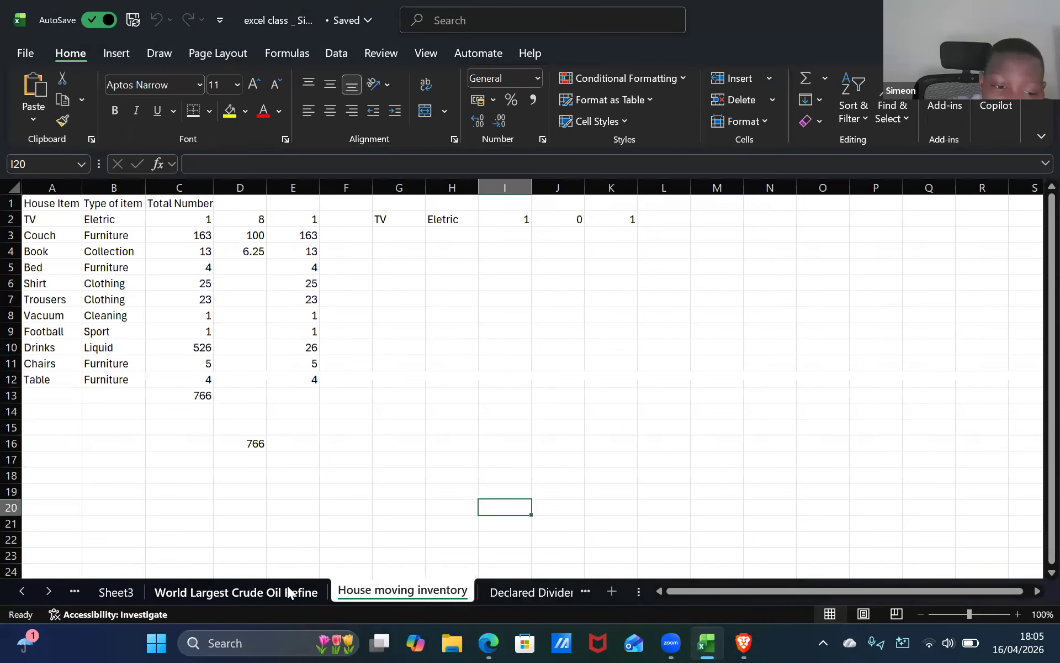
Insert a clustered column chart from All Charts, choosing the variant that shows each refinery as its own series.
click(175, 589)
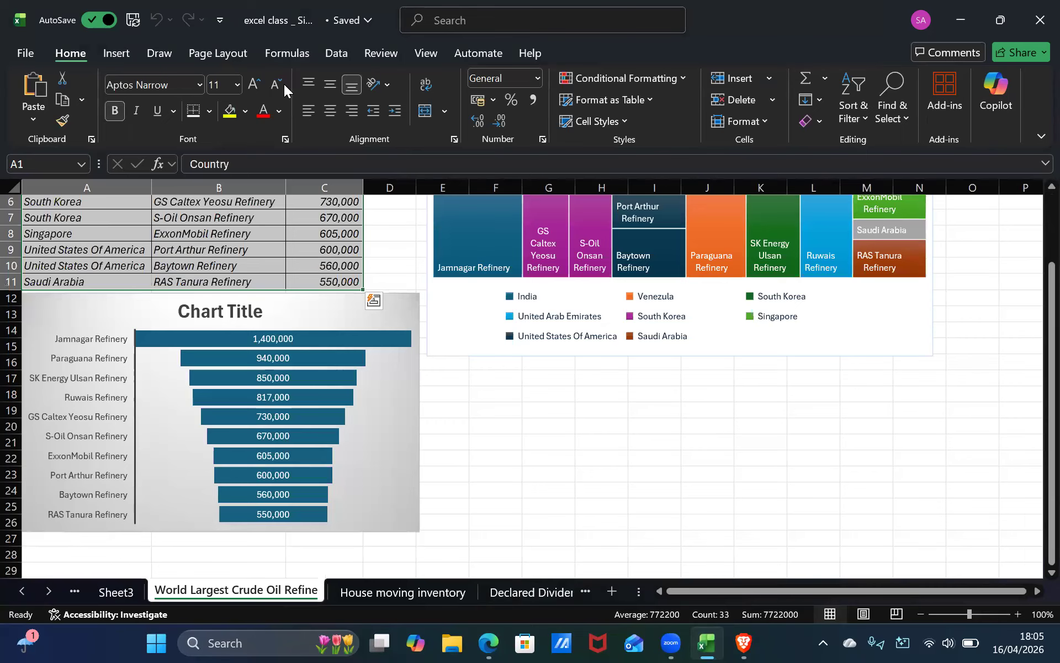
click(116, 53)
click(395, 106)
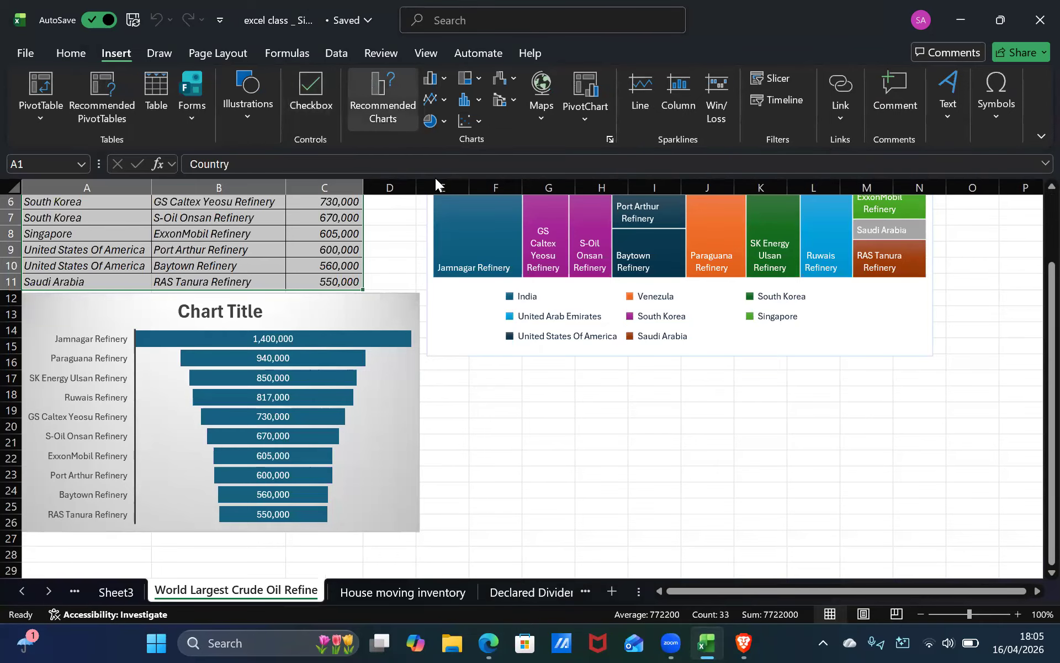
click(389, 102)
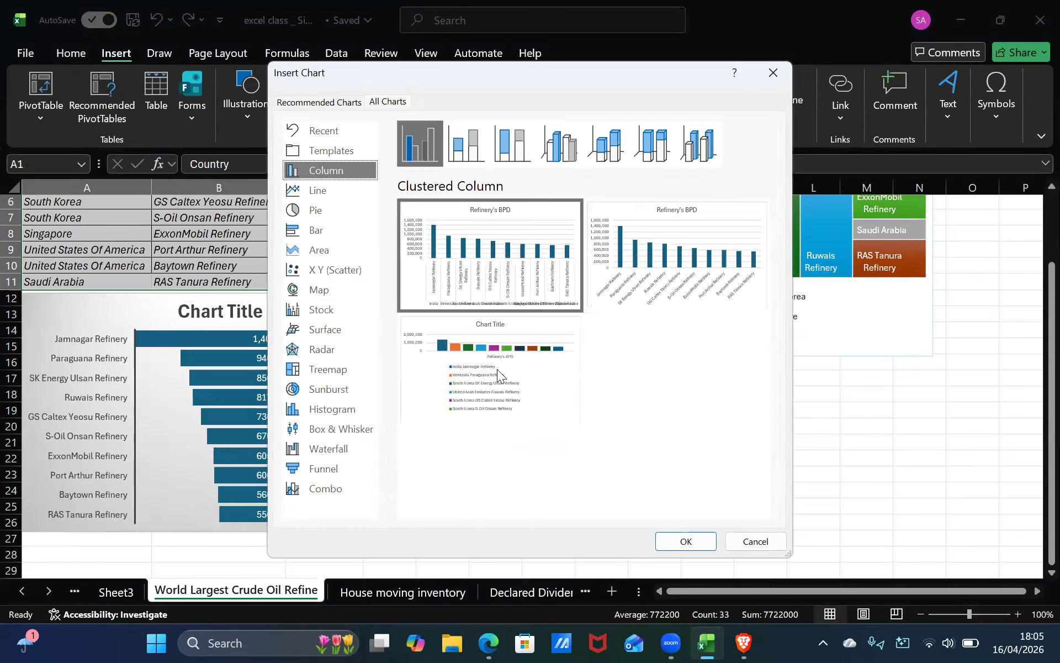
mouse_move(497, 362)
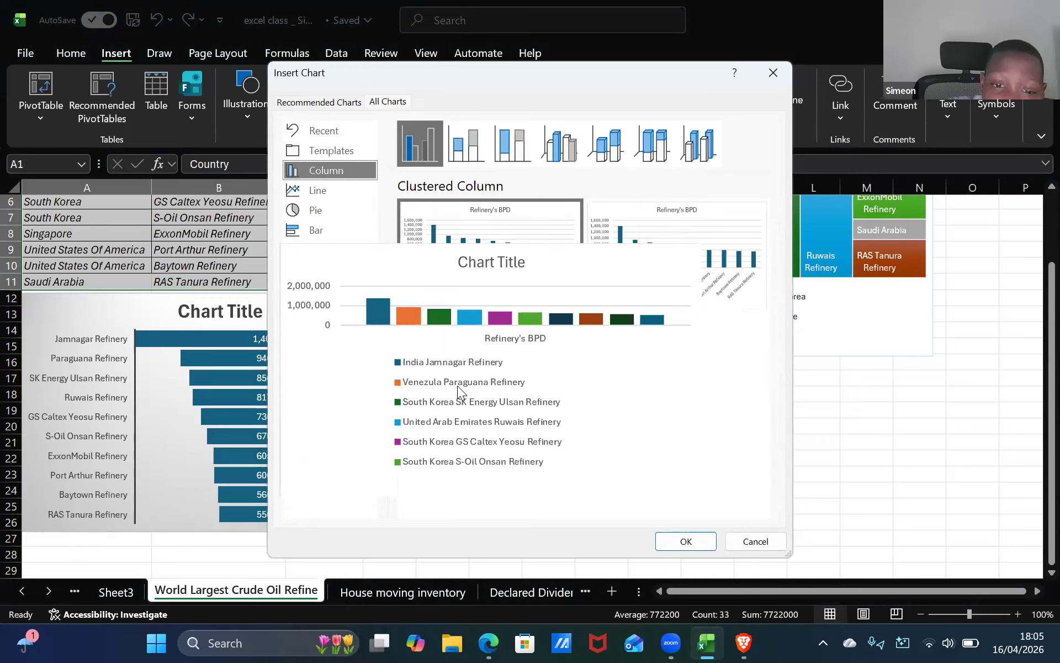
mouse_move(446, 387)
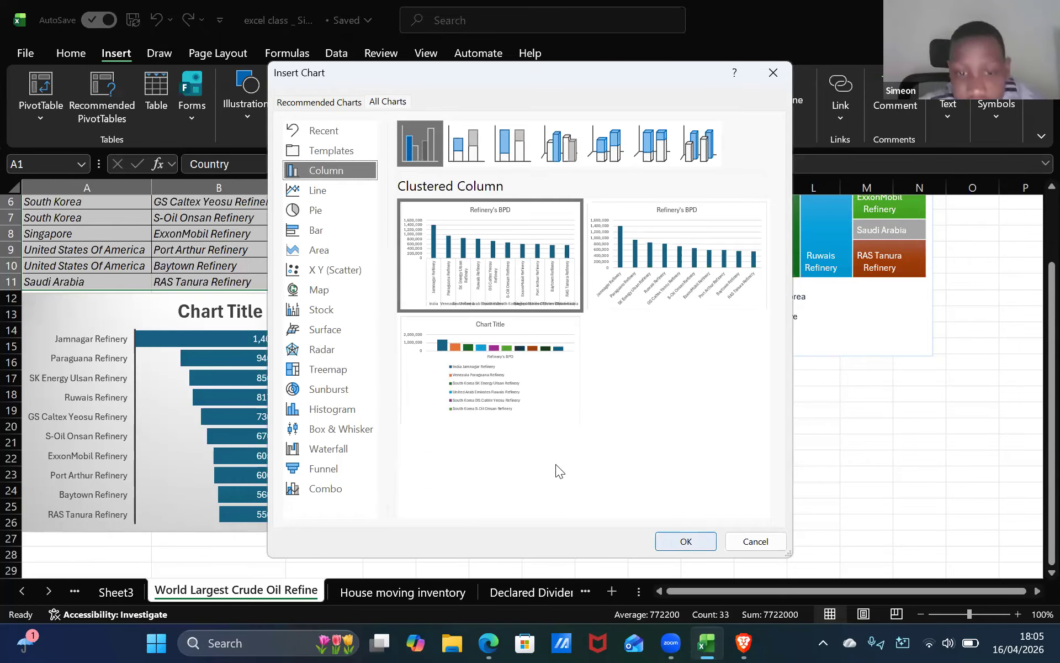
click(530, 386)
click(668, 541)
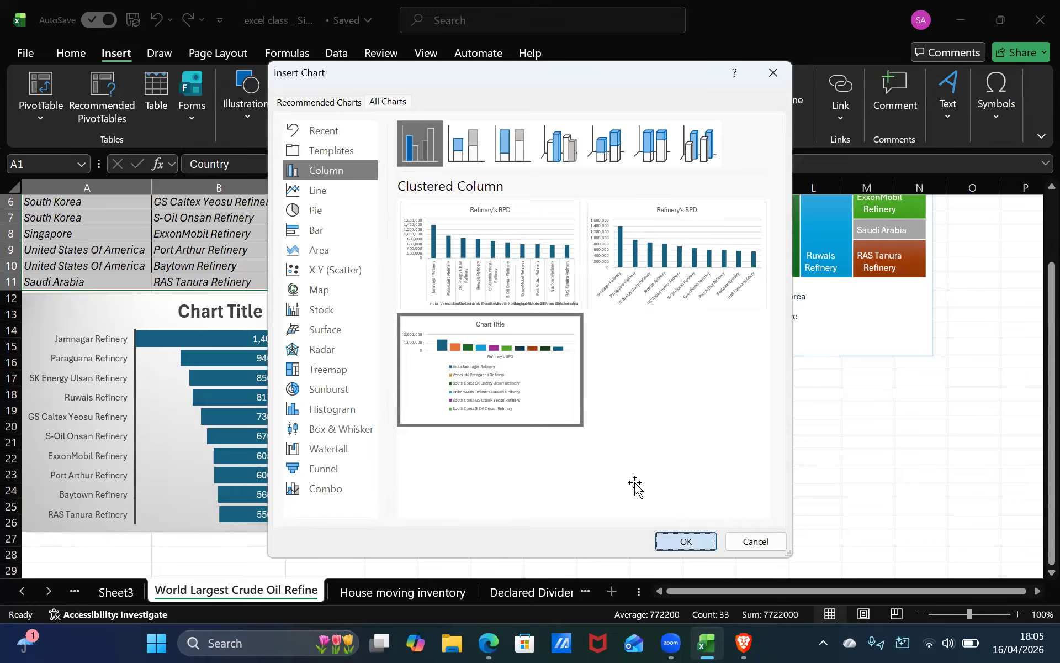
Delete the Sheet3 worksheet holding the pivot table and PivotChart, confirming the deletion.
right_click(135, 591)
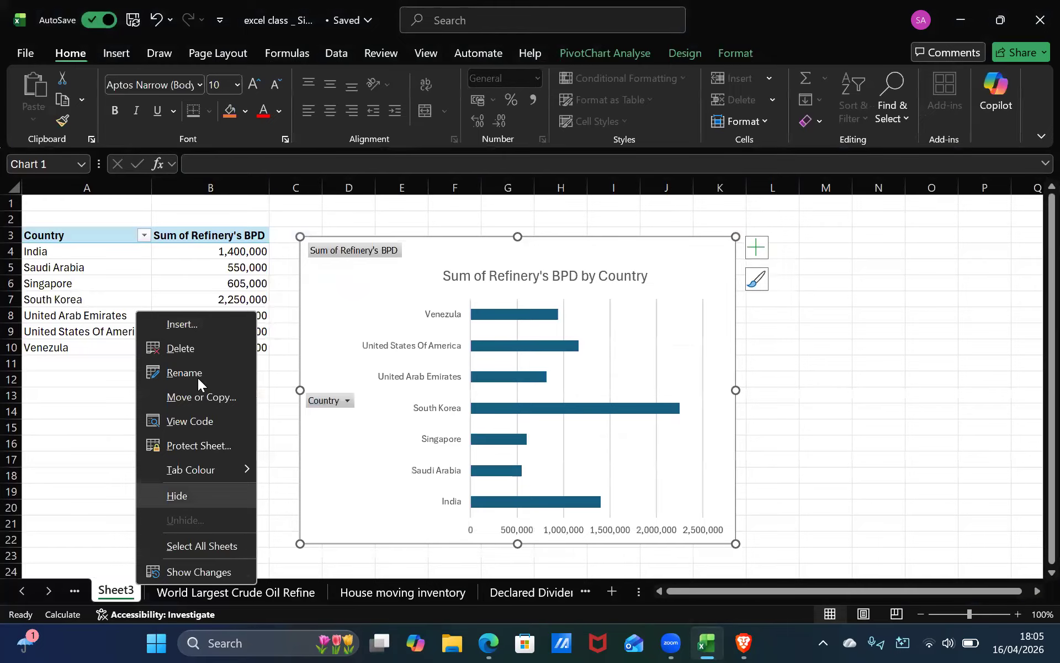
click(195, 351)
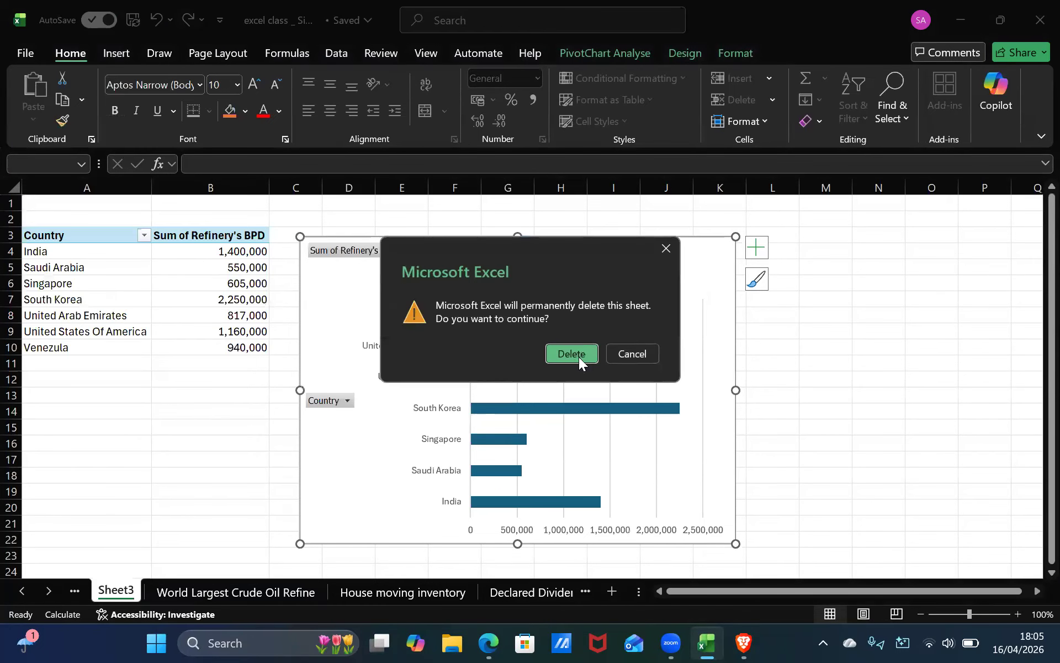
click(579, 356)
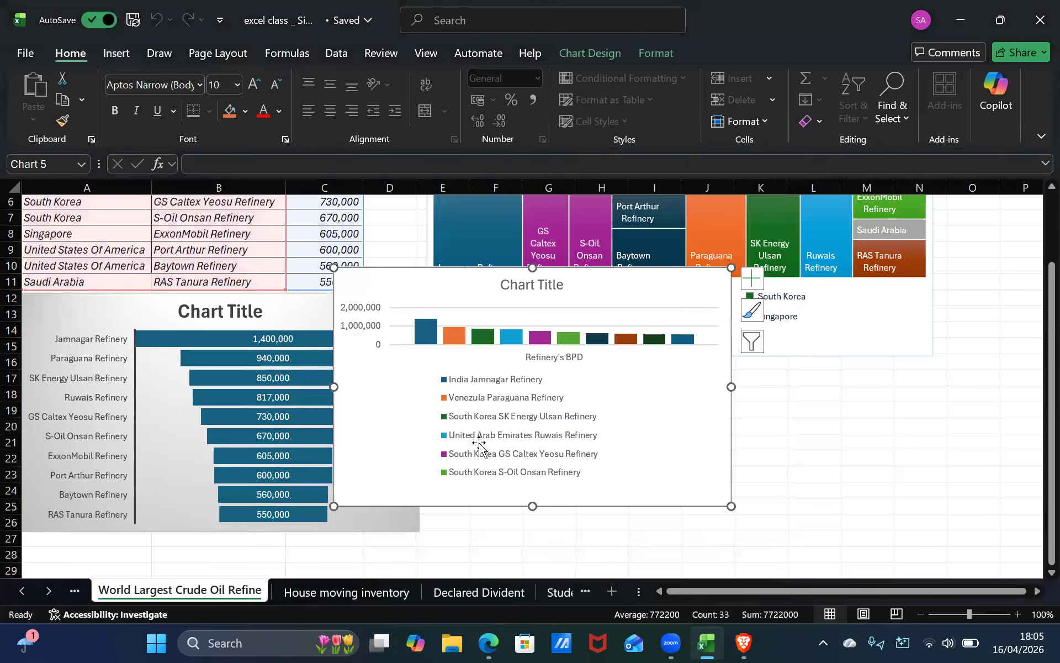
Move the new column chart slightly down and undo the move.
drag(427, 439, 452, 457)
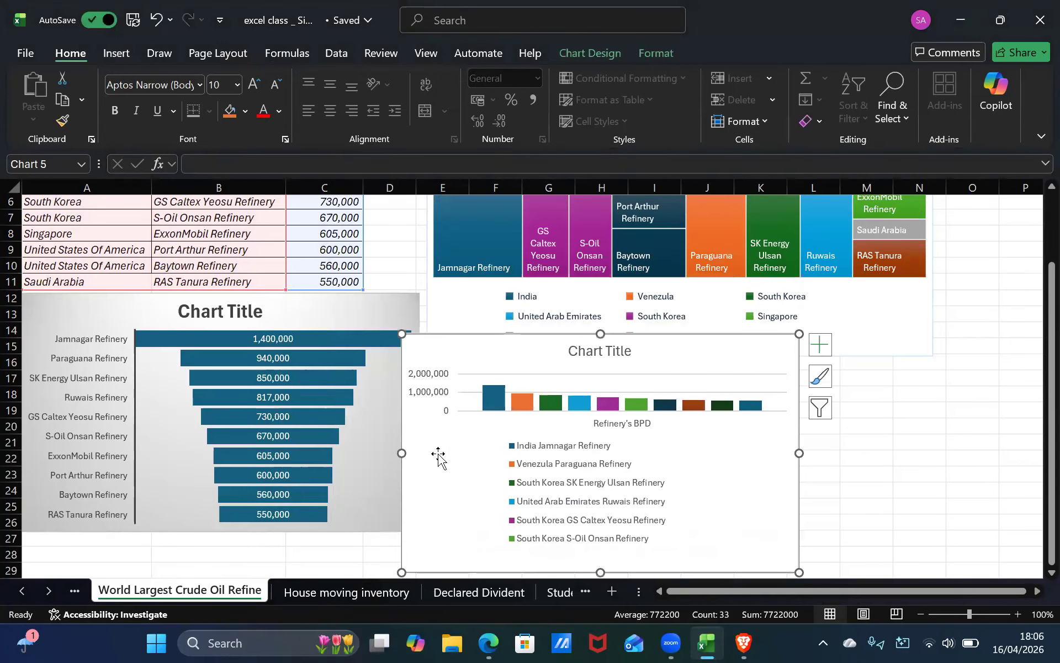
click(23, 55)
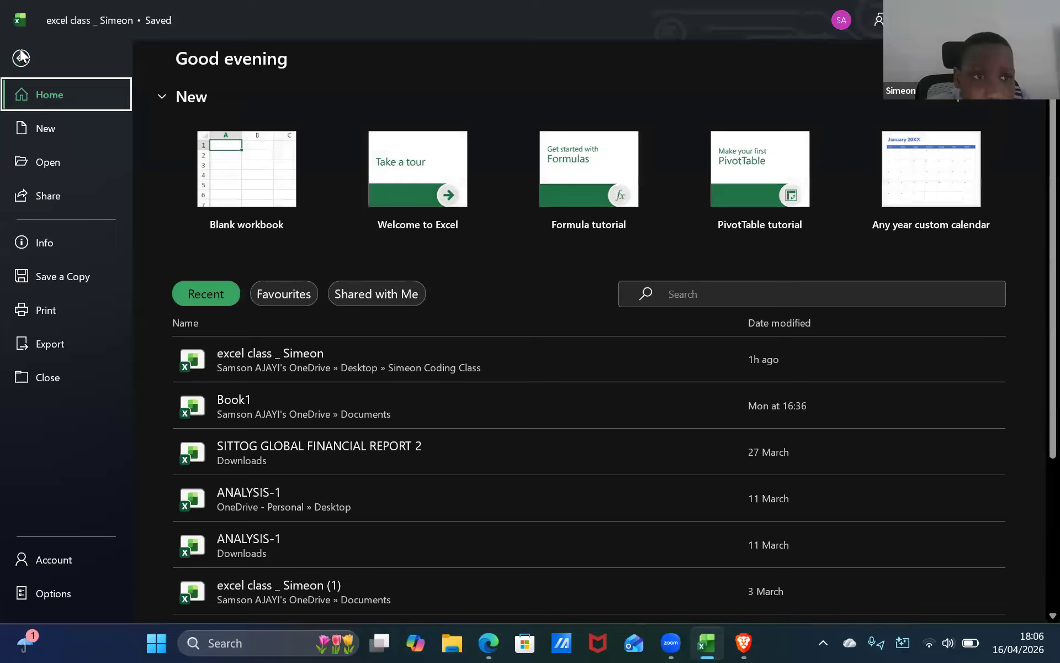
key(Escape)
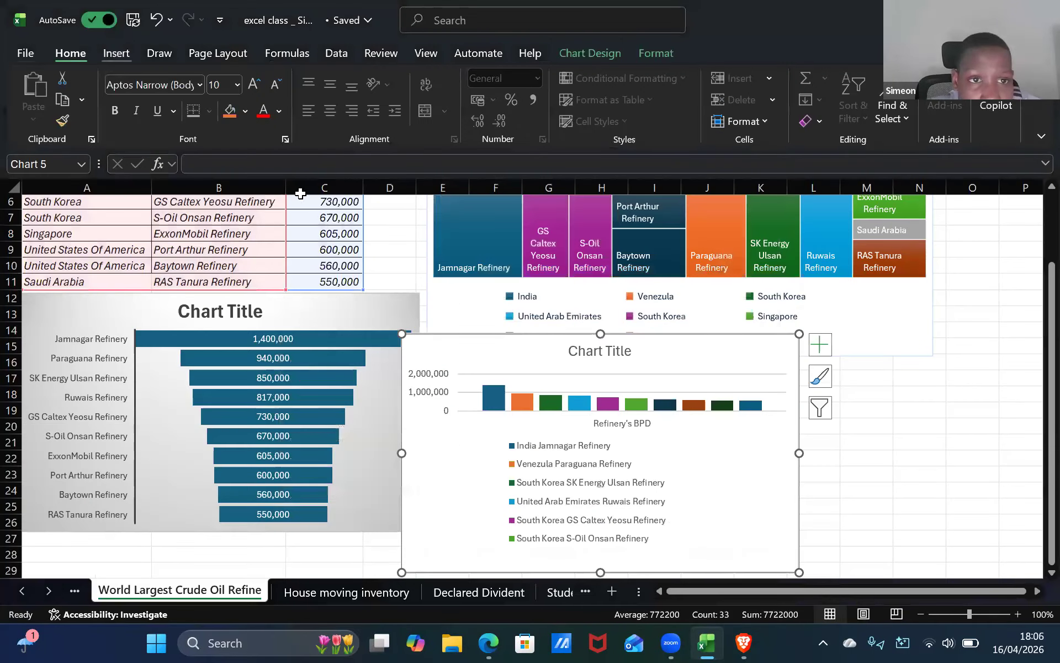
click(116, 54)
key(ctrl+z)
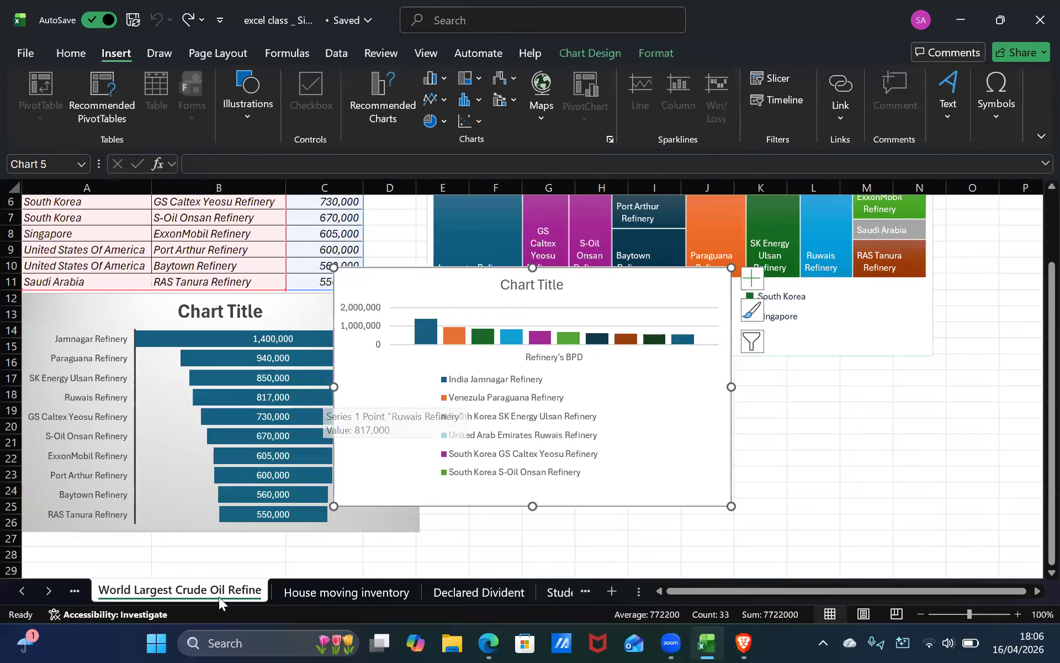
Preview the recommended chart types for the column chart and close the dialog without applying one.
key(ctrl+Page_Up)
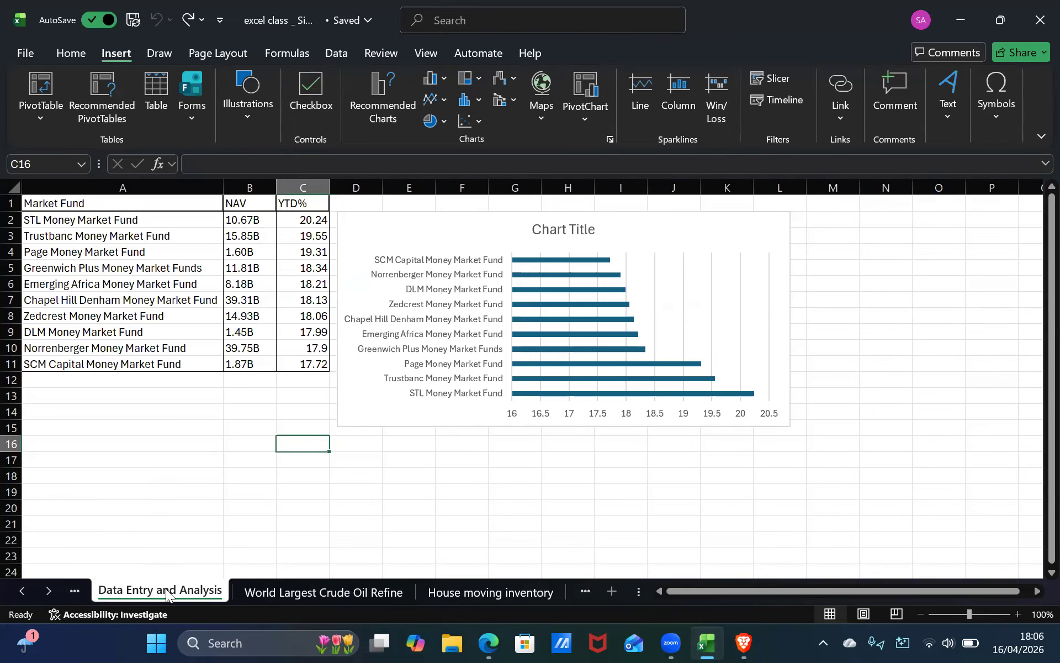
click(274, 590)
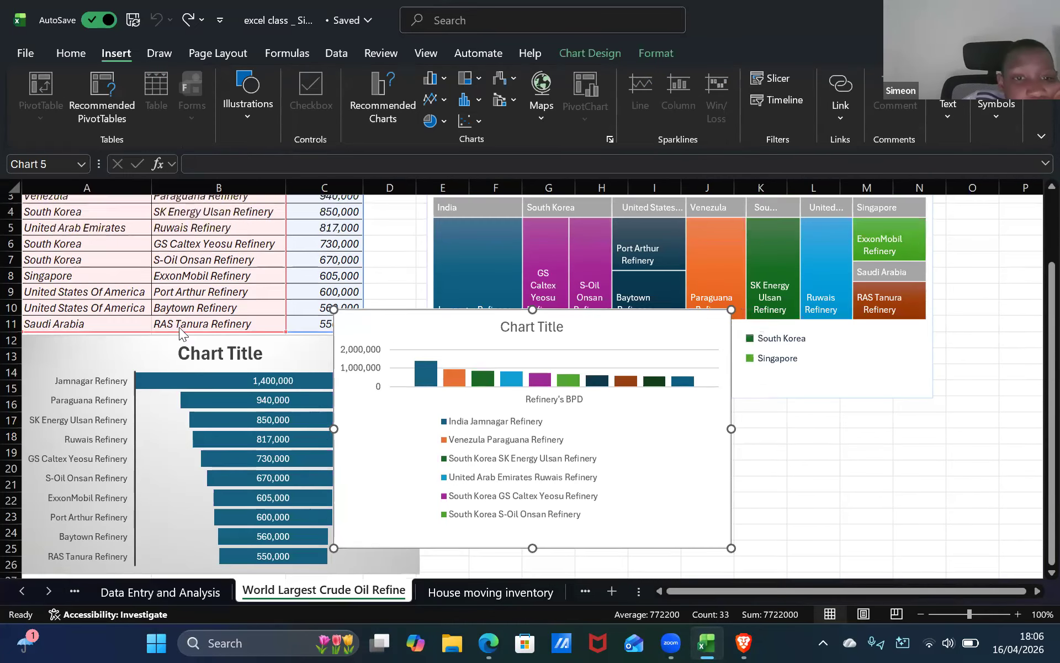
scroll(182, 334, up, 1)
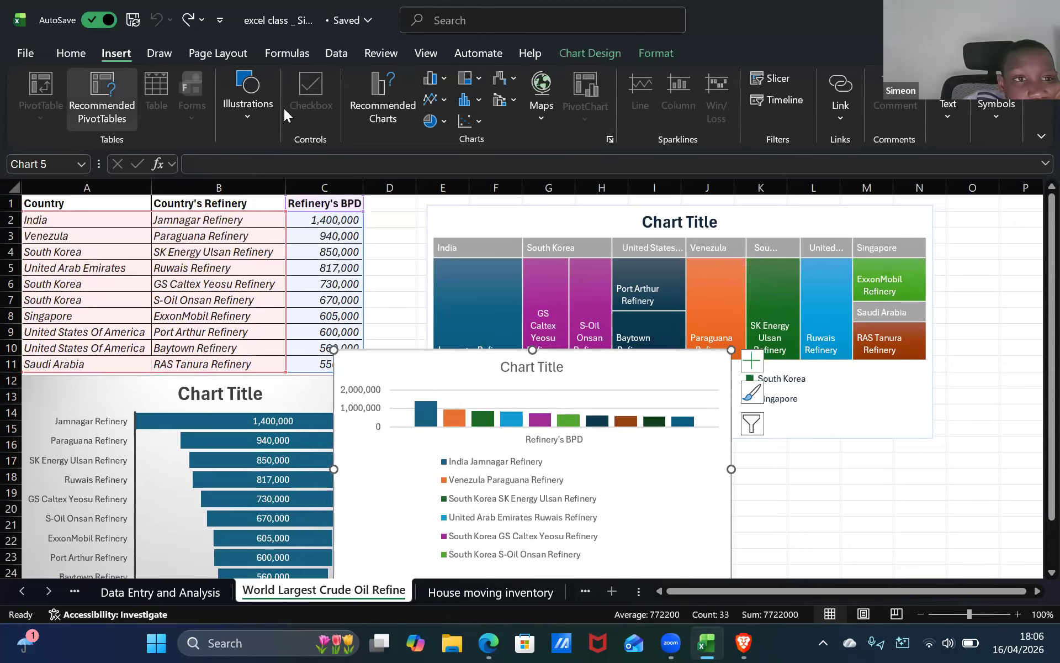
click(391, 100)
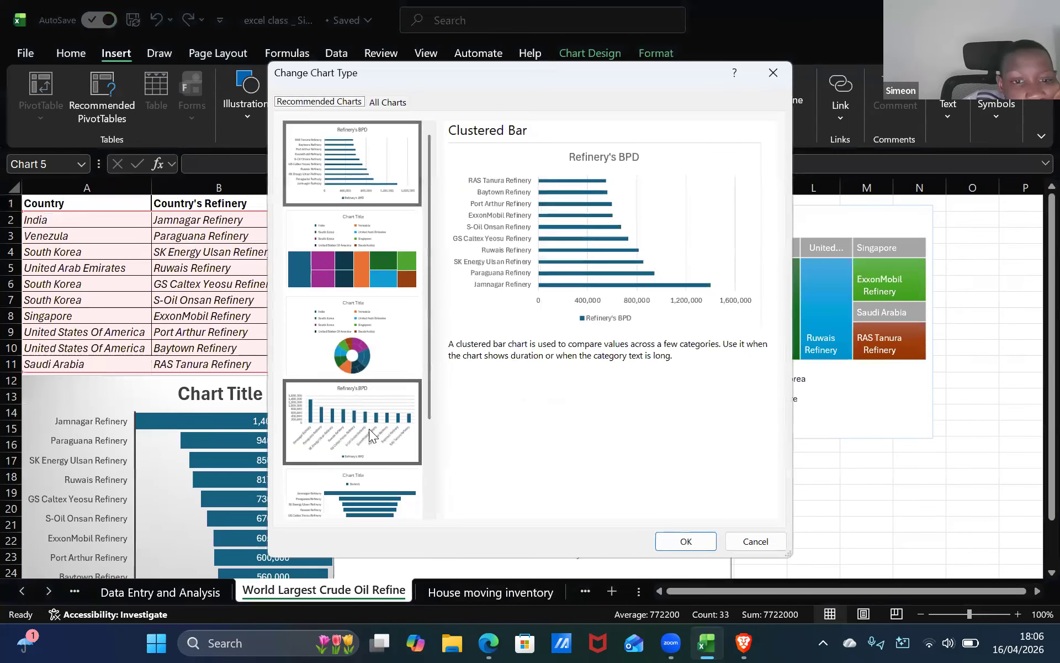
click(369, 428)
click(360, 337)
click(375, 251)
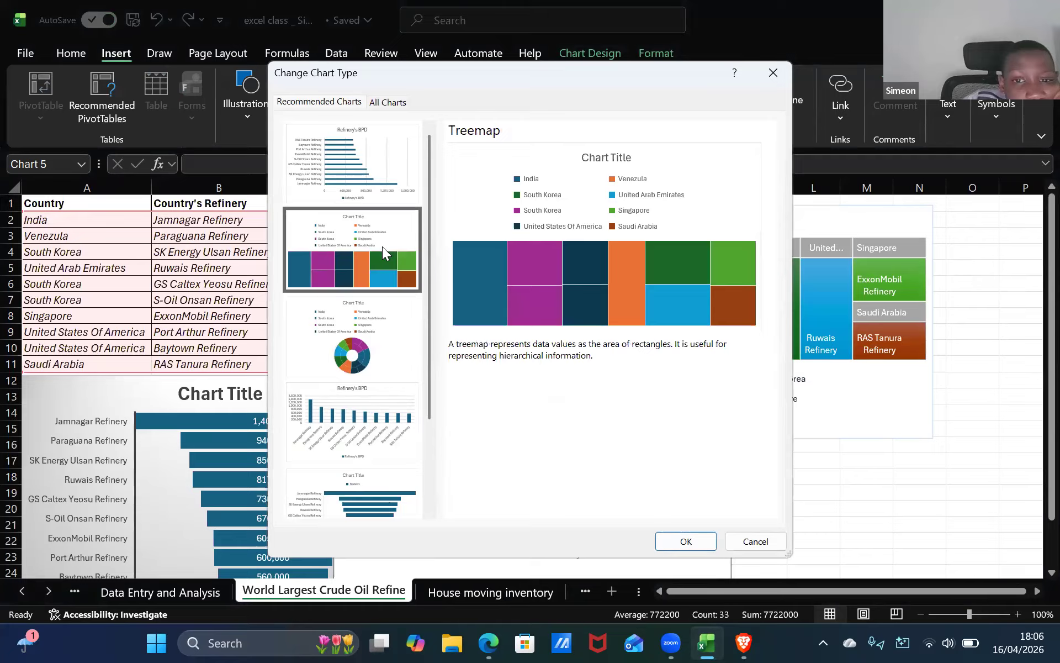
click(376, 165)
click(375, 452)
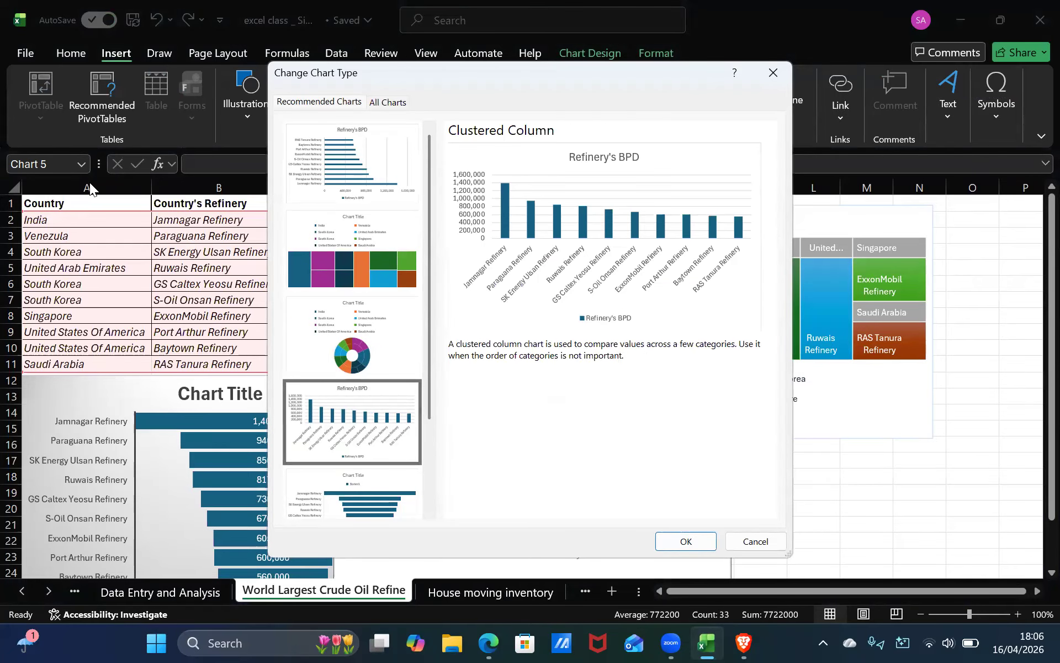
click(773, 73)
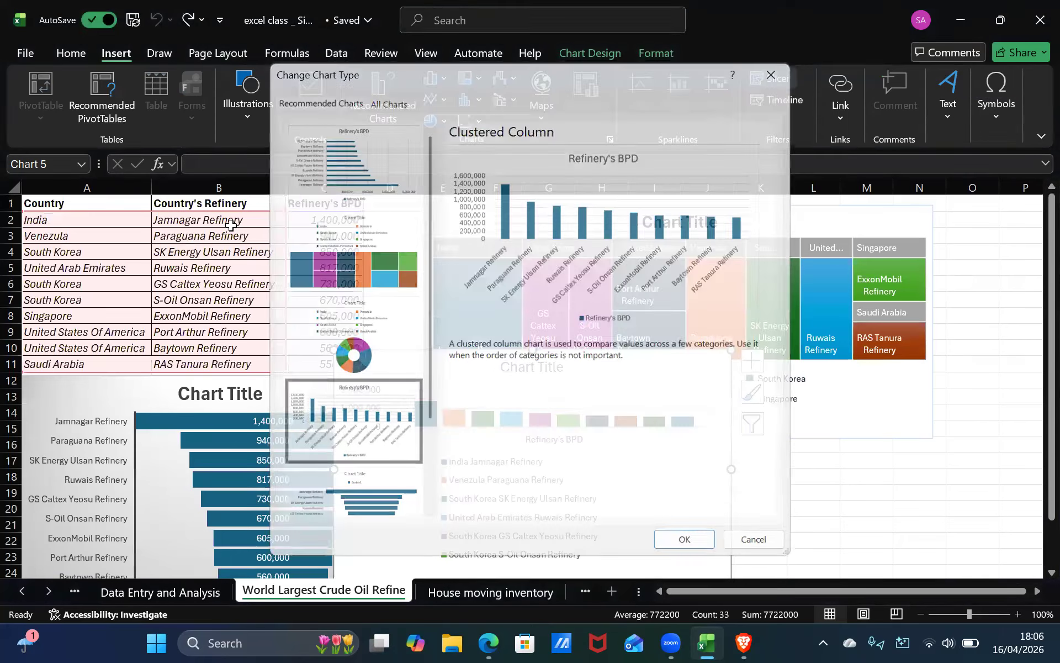
Select the table data A2:C11 and insert the recommended PivotChart of Refinery's BPD summed by country.
click(225, 231)
click(74, 221)
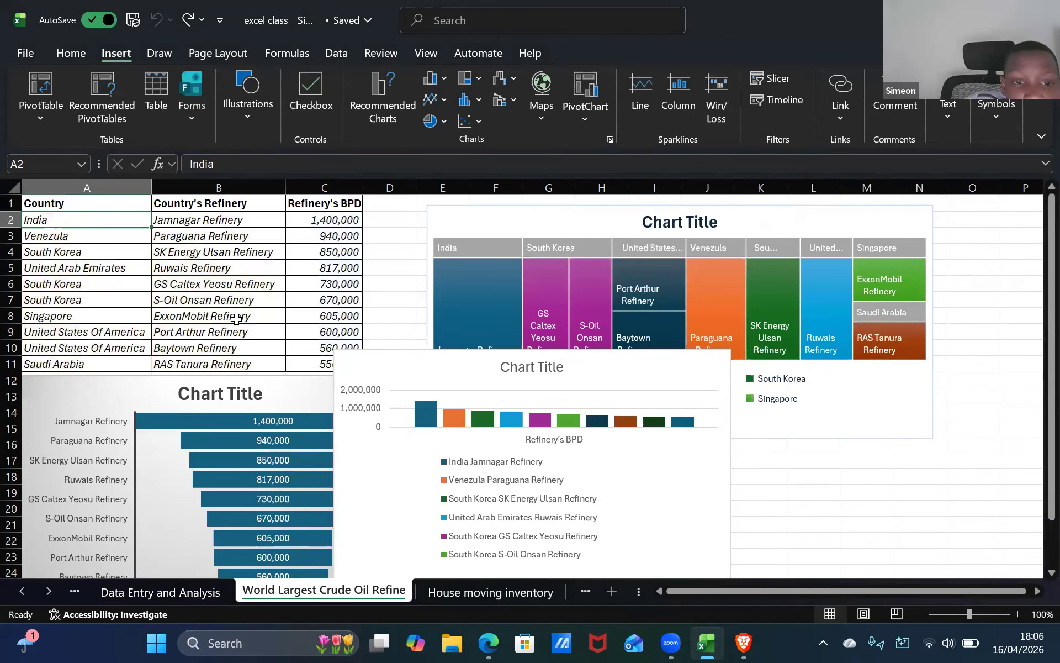
ctrl+click(326, 364)
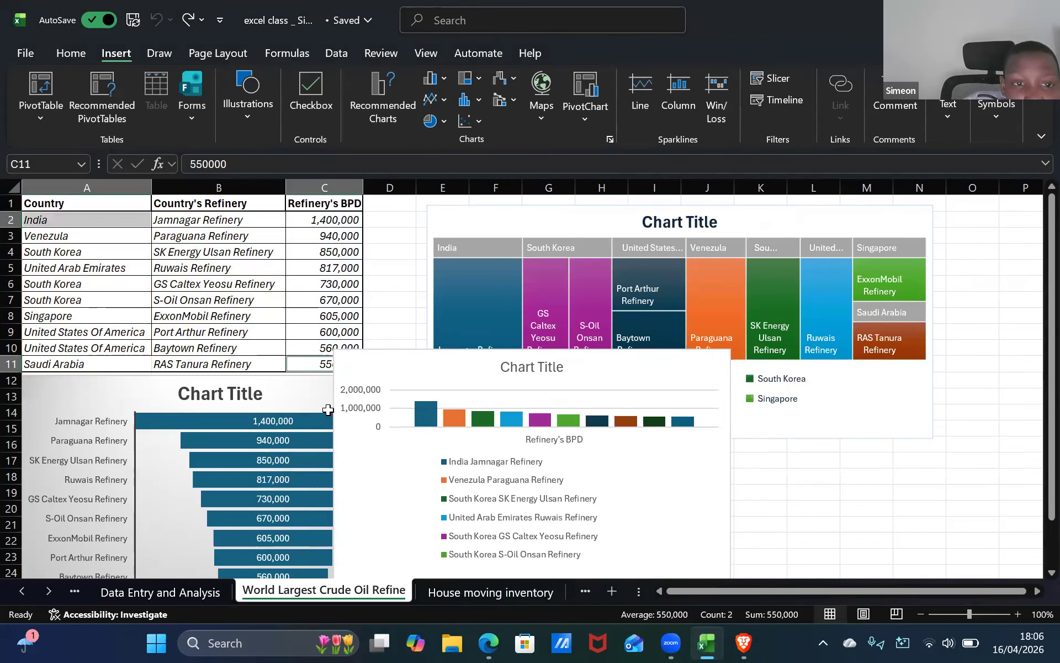
click(90, 219)
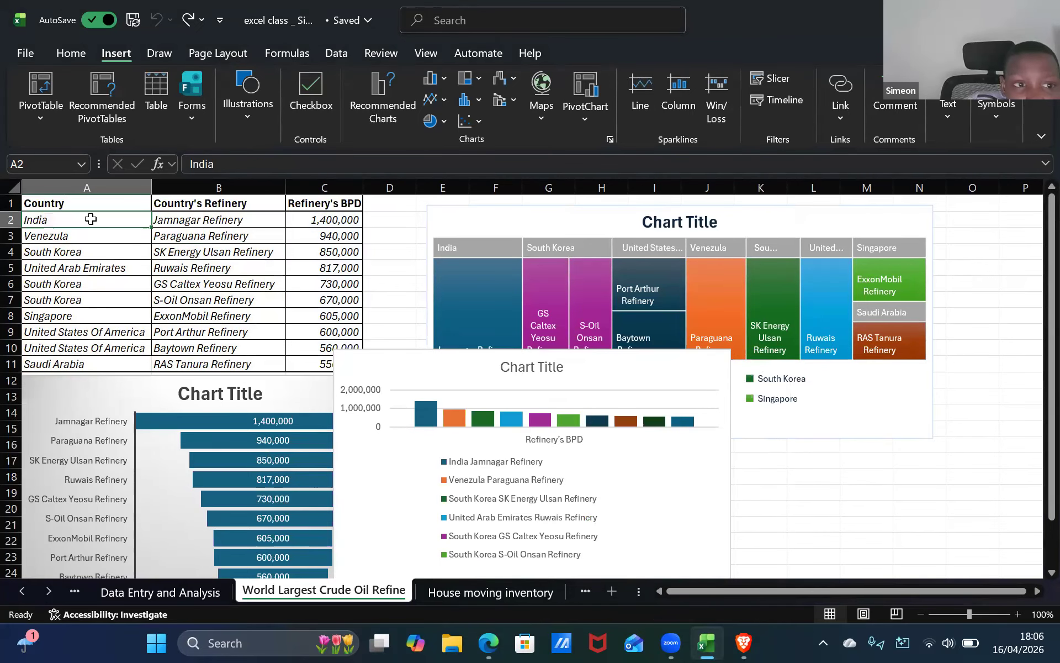
shift+click(301, 365)
click(385, 91)
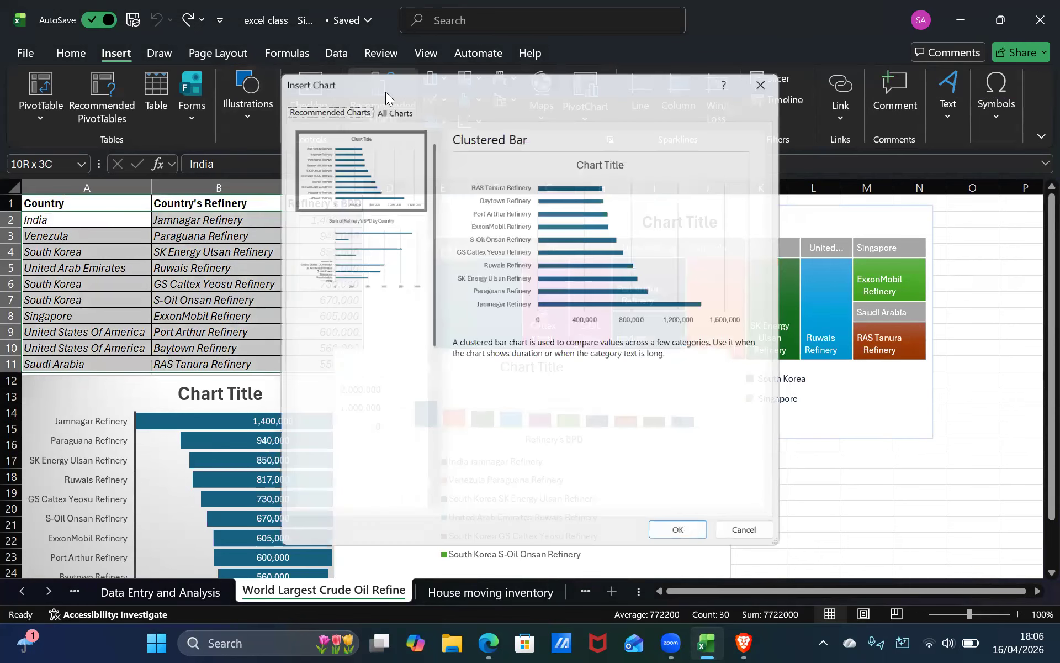
click(365, 370)
click(346, 264)
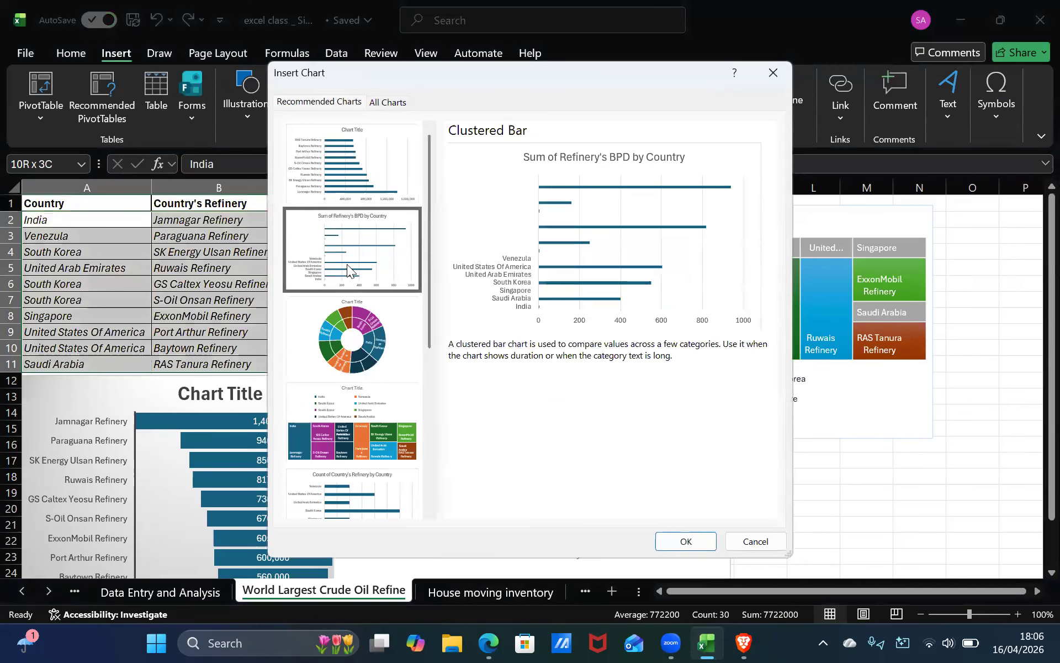
key(Down)
key(Down)
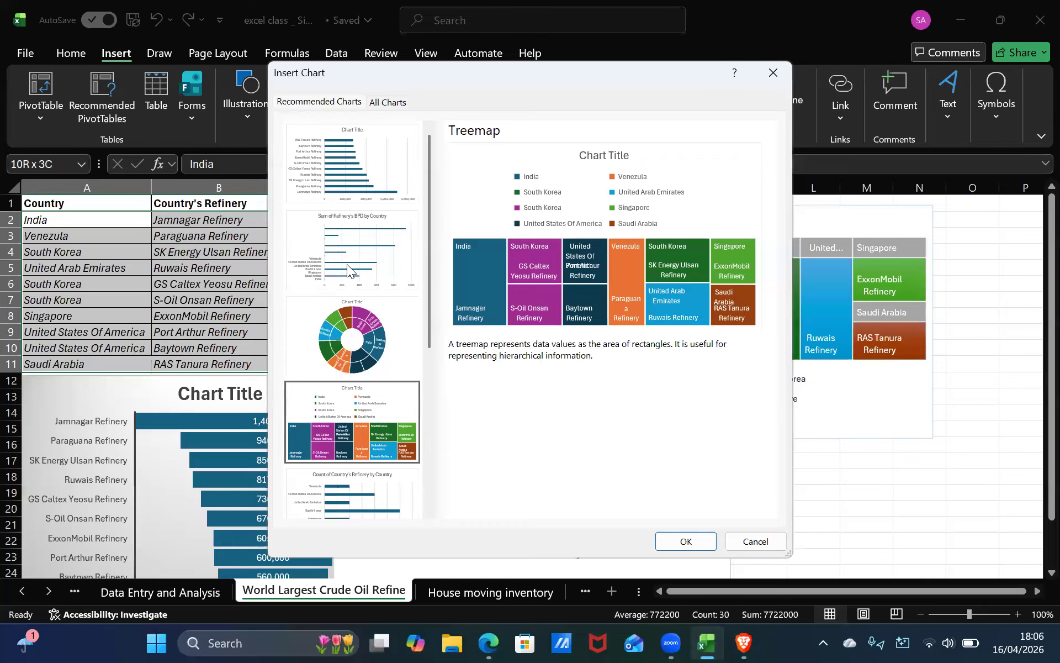
key(Up)
key(Up)
click(686, 541)
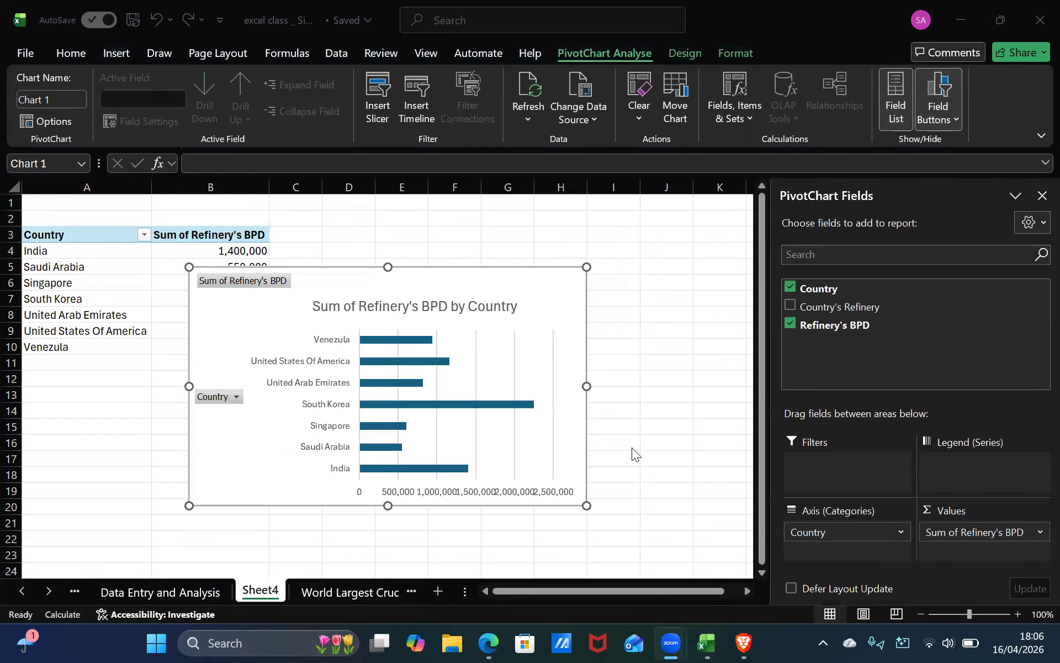
Close the PivotChart Fields pane and move the PivotChart up beside the pivot table.
click(863, 232)
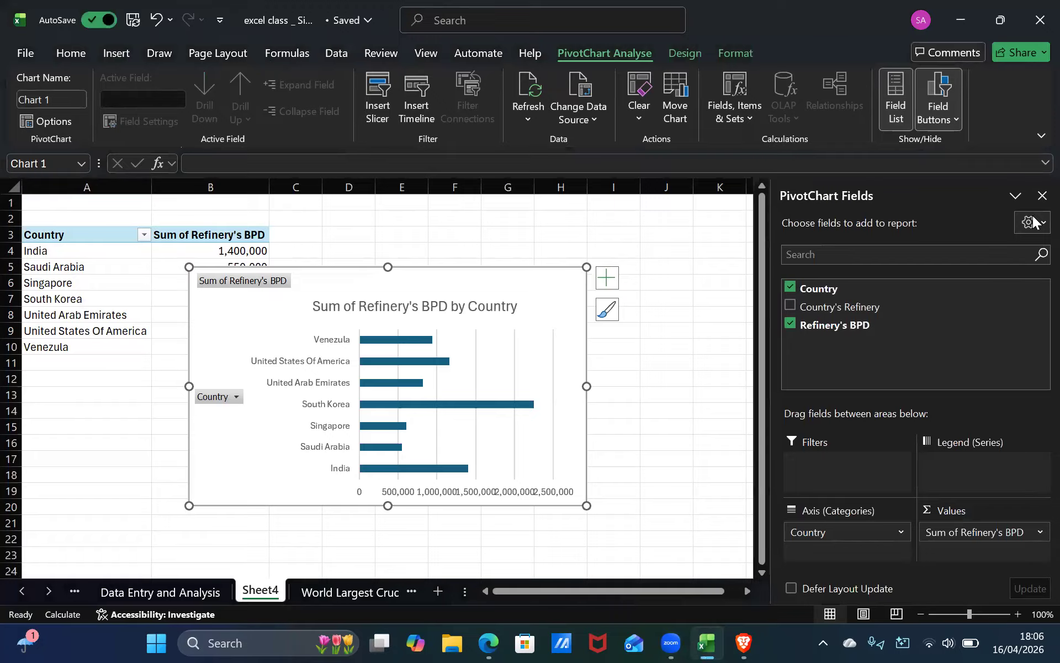
click(1041, 195)
drag(326, 284, 469, 238)
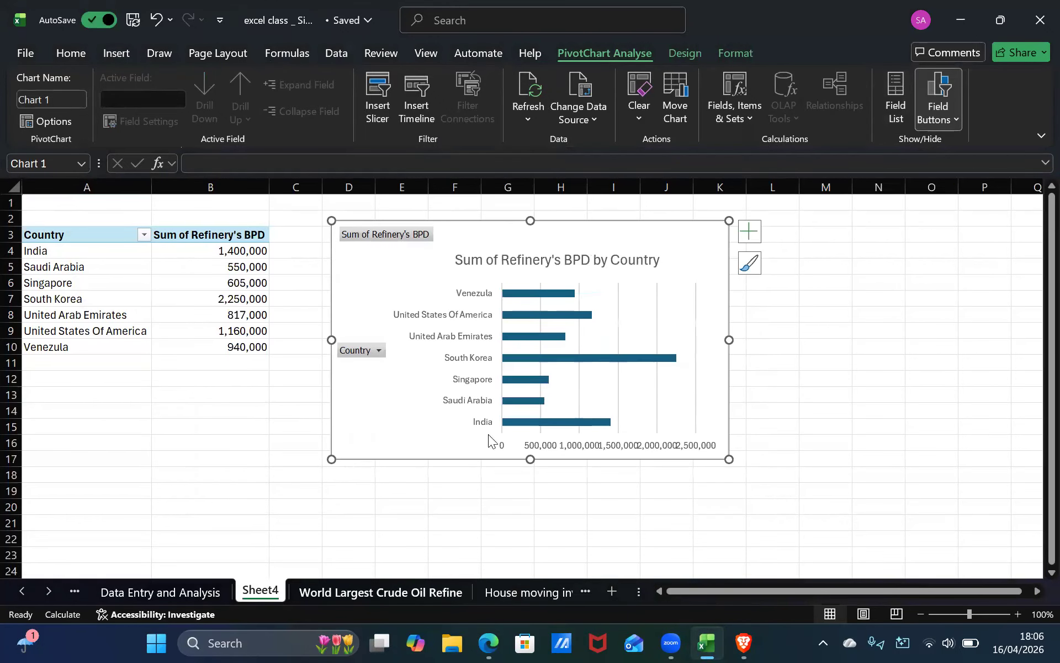
Return to the World Largest Crude Oil Refine sheet and open the column chart legend's options without choosing any.
click(381, 591)
click(593, 487)
right_click(593, 487)
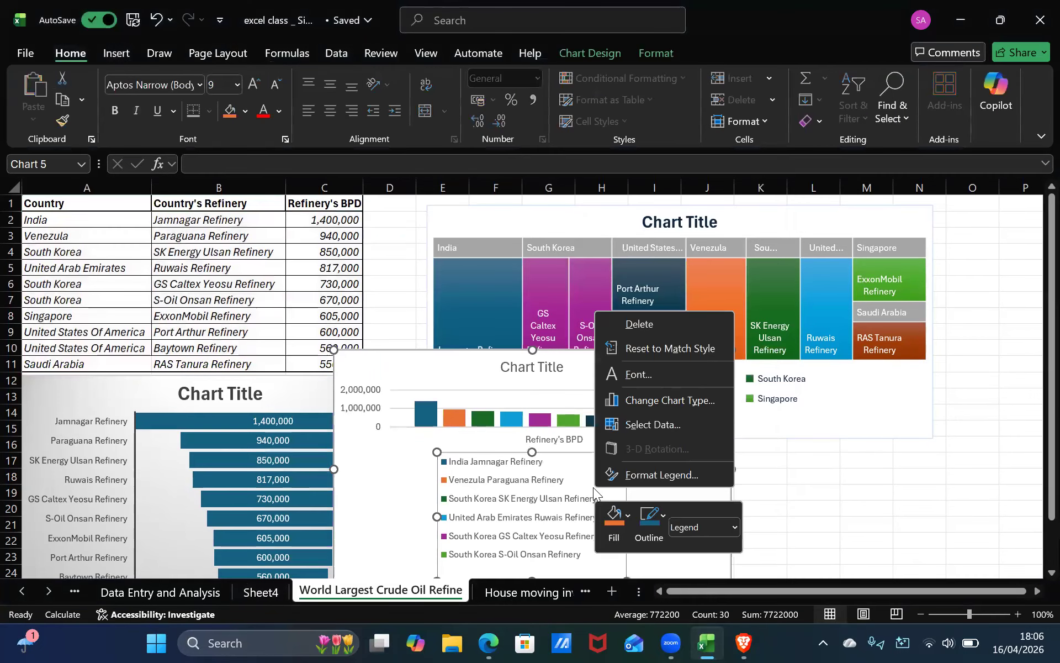
click(463, 439)
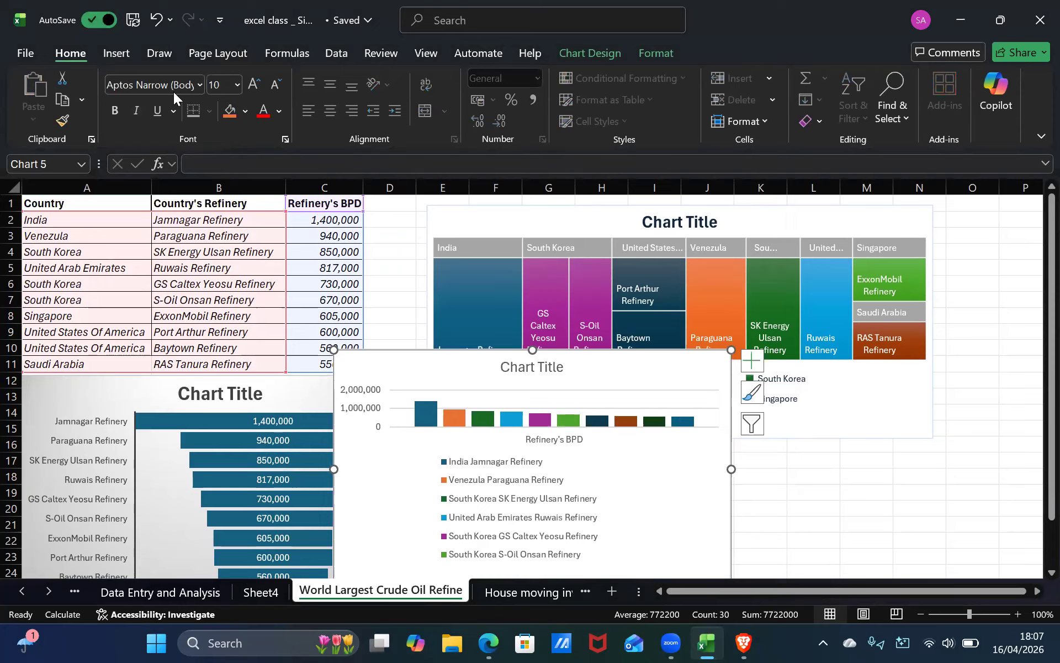
Enlarge the column chart from its lower-right corner so all legend entries fit.
click(428, 361)
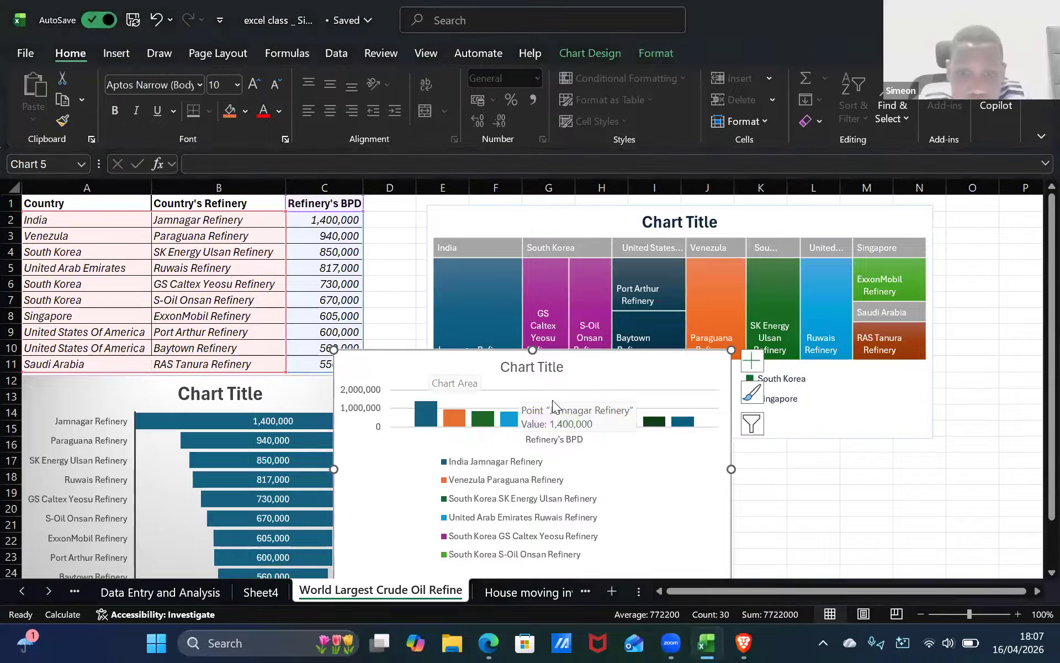
scroll(535, 407, down, 2)
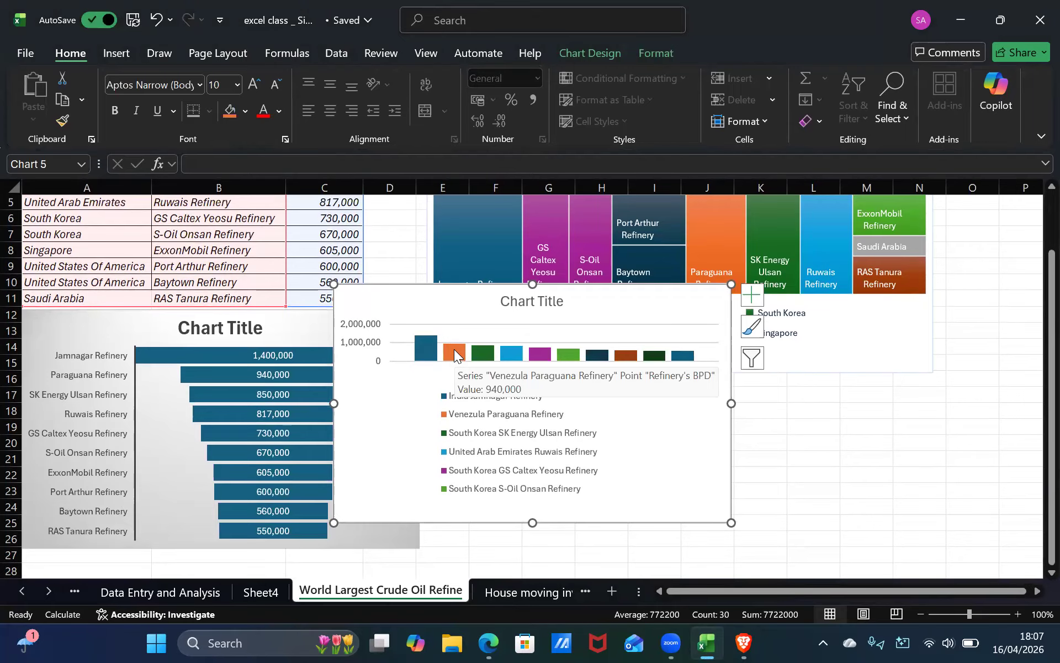
drag(732, 522, 919, 570)
scroll(671, 510, down, 2)
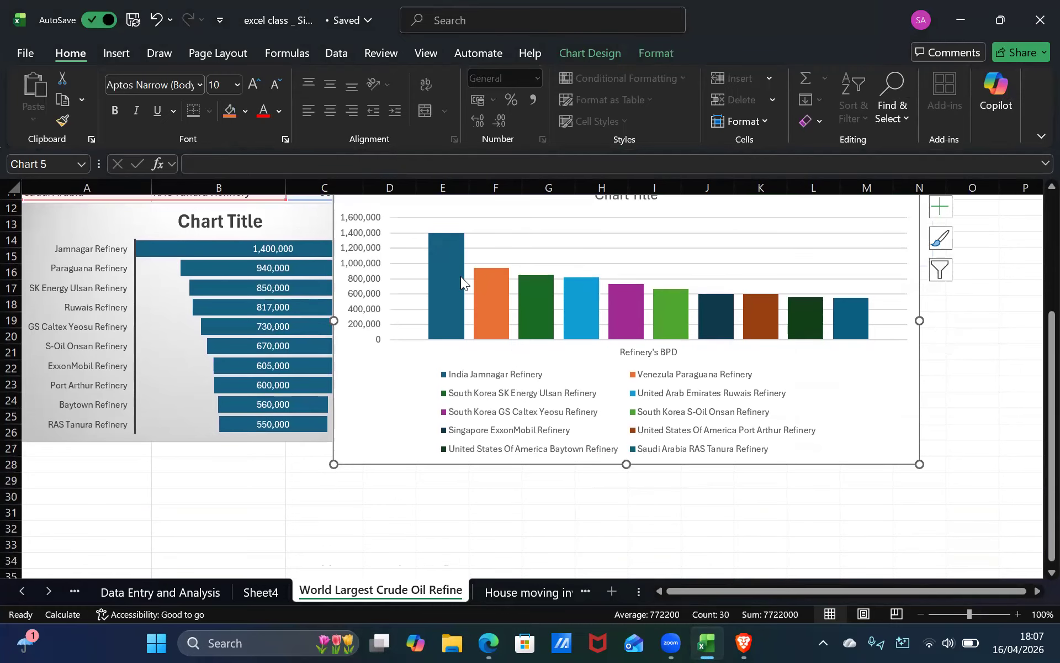
scroll(461, 276, up, 2)
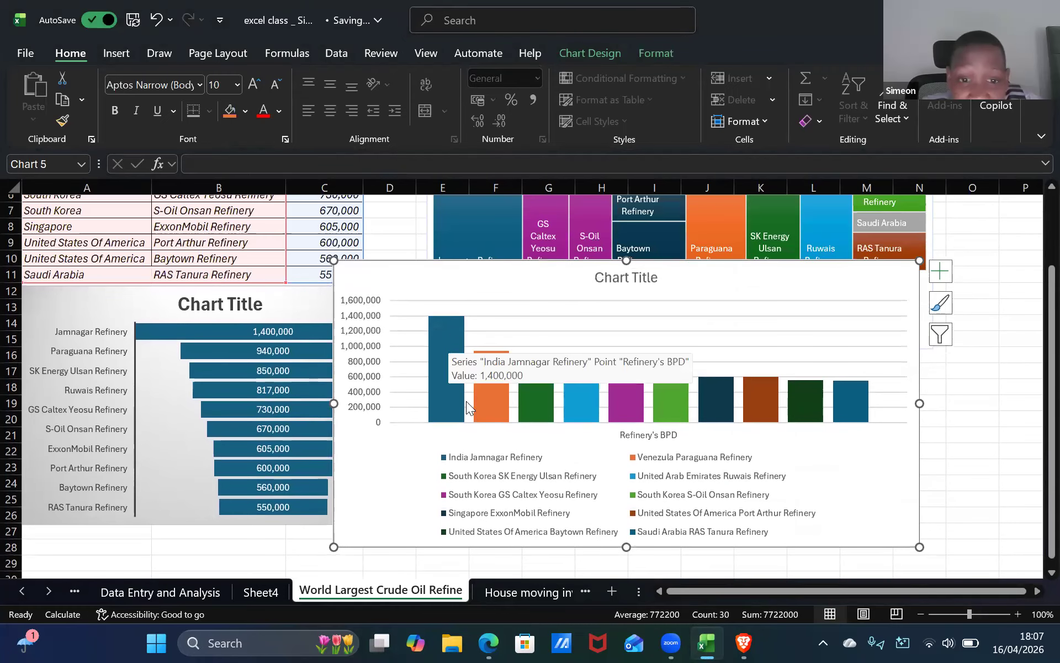
mouse_move(438, 340)
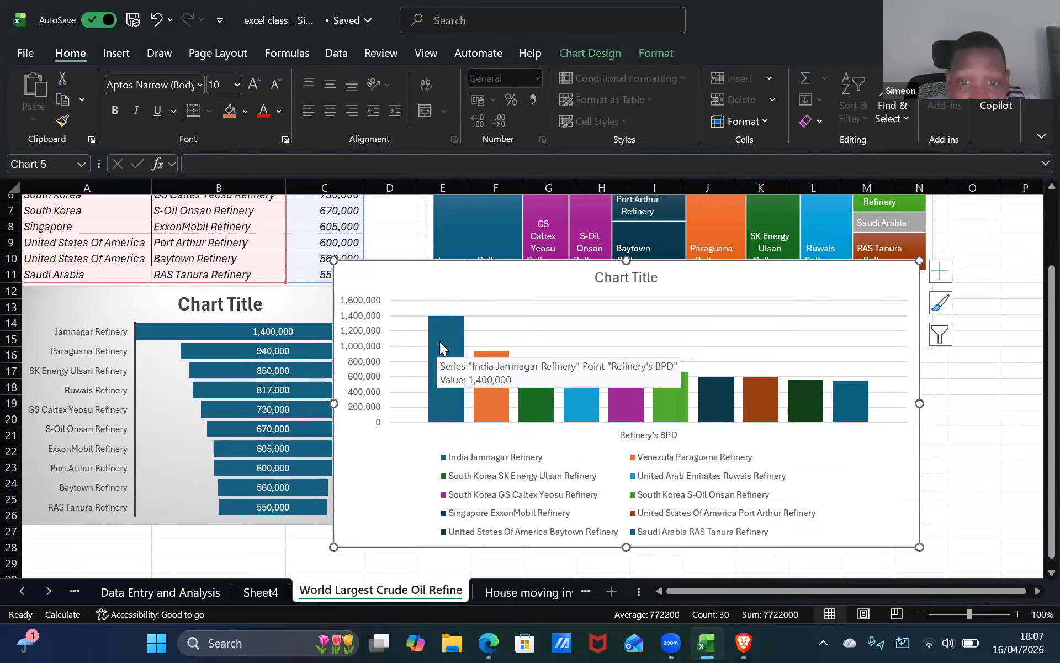
mouse_move(482, 379)
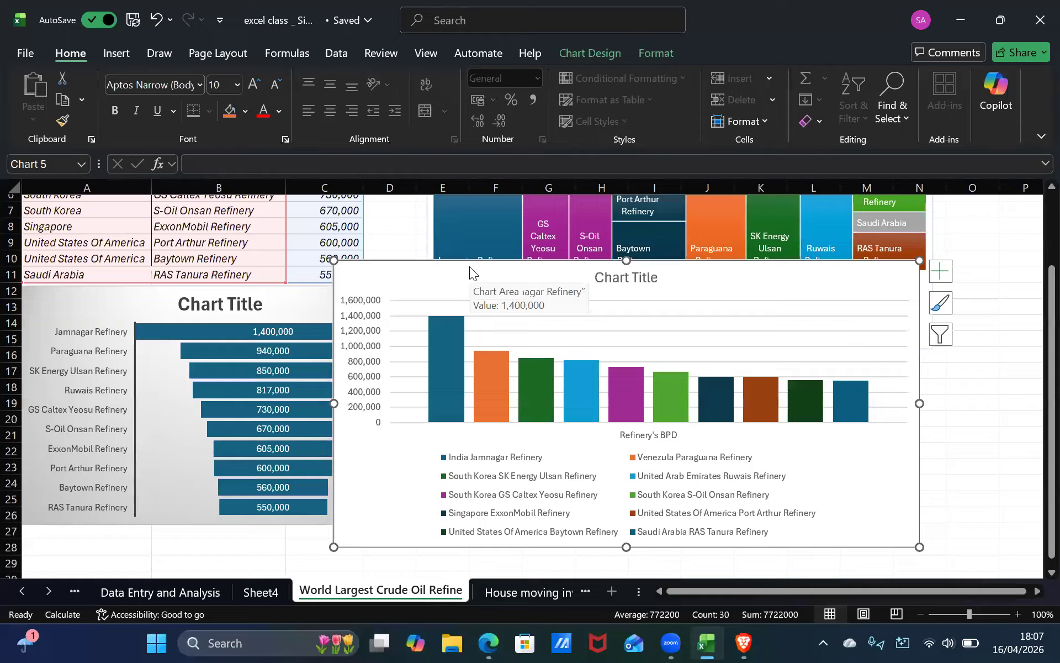
Delete the column chart and undo the deletion.
key(Delete)
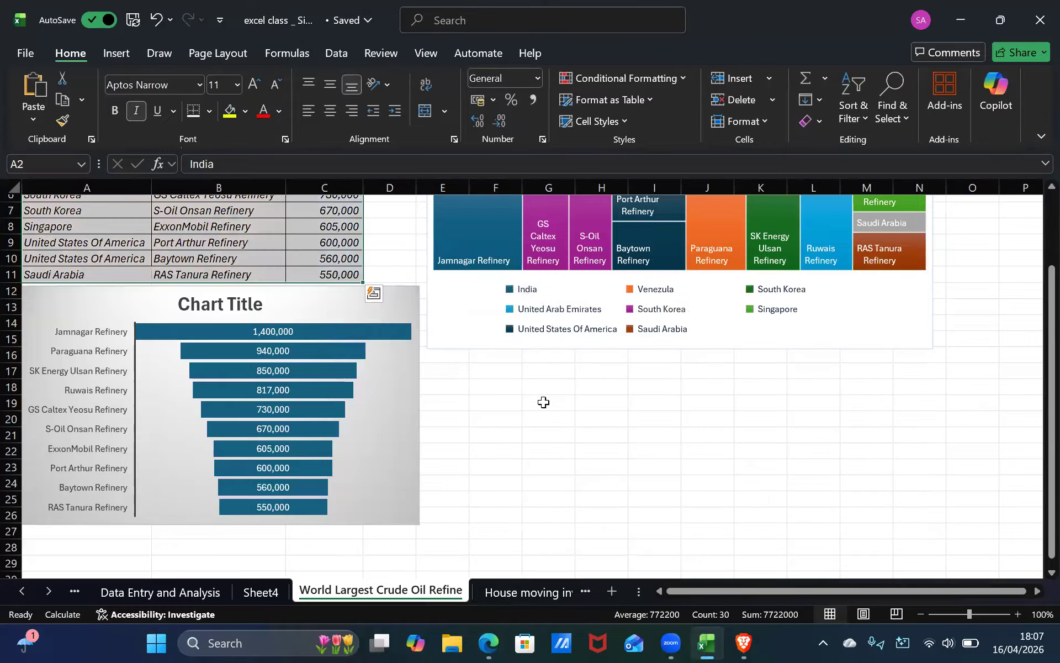
key(ctrl+z)
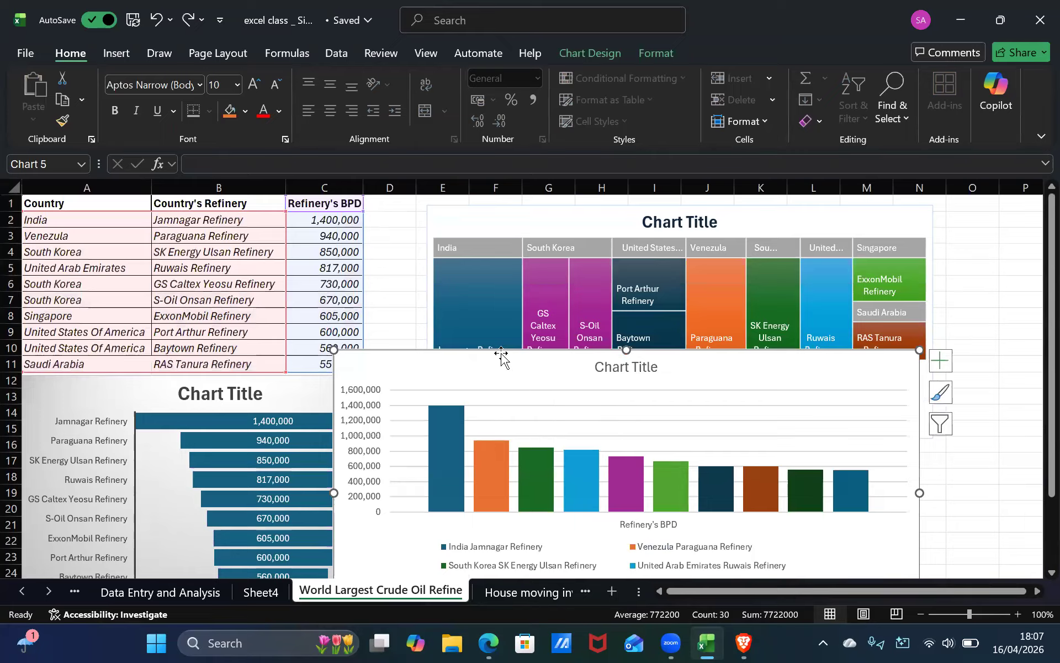
Switch to Sheet4, enlarge the PivotChart and move it up against the pivot table.
scroll(501, 356, down, 3)
scroll(501, 356, down, 1)
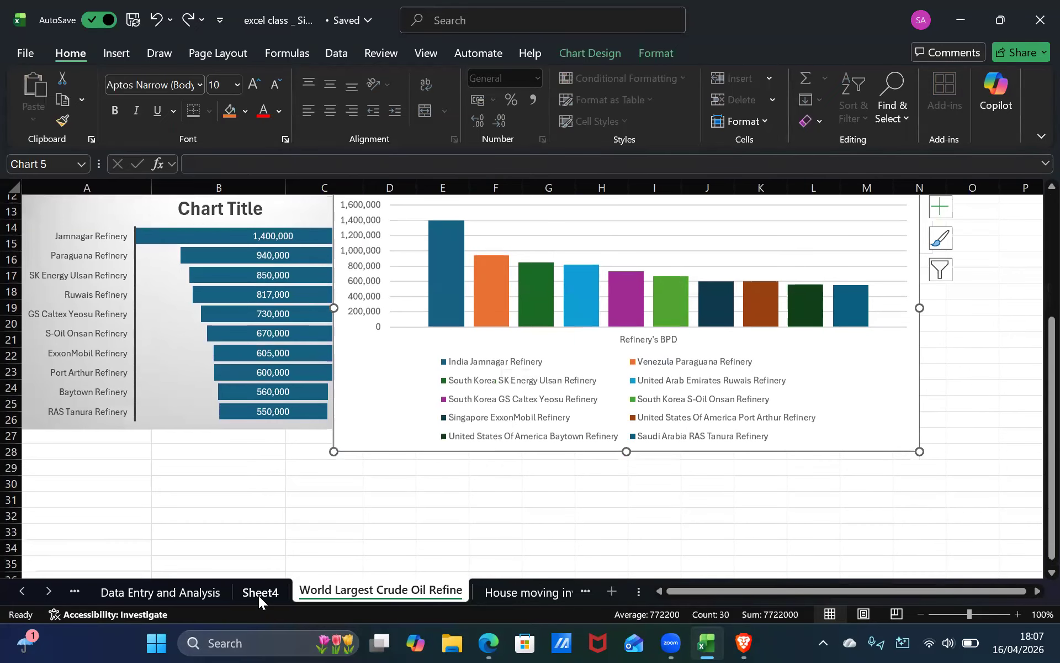
click(258, 593)
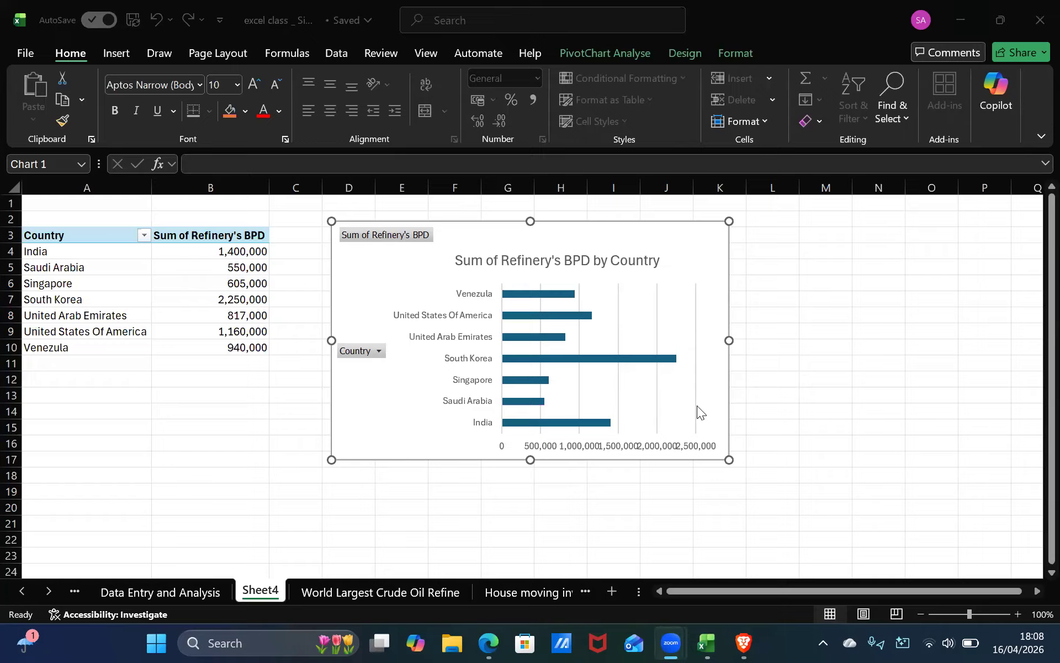
click(729, 458)
drag(729, 459, 805, 513)
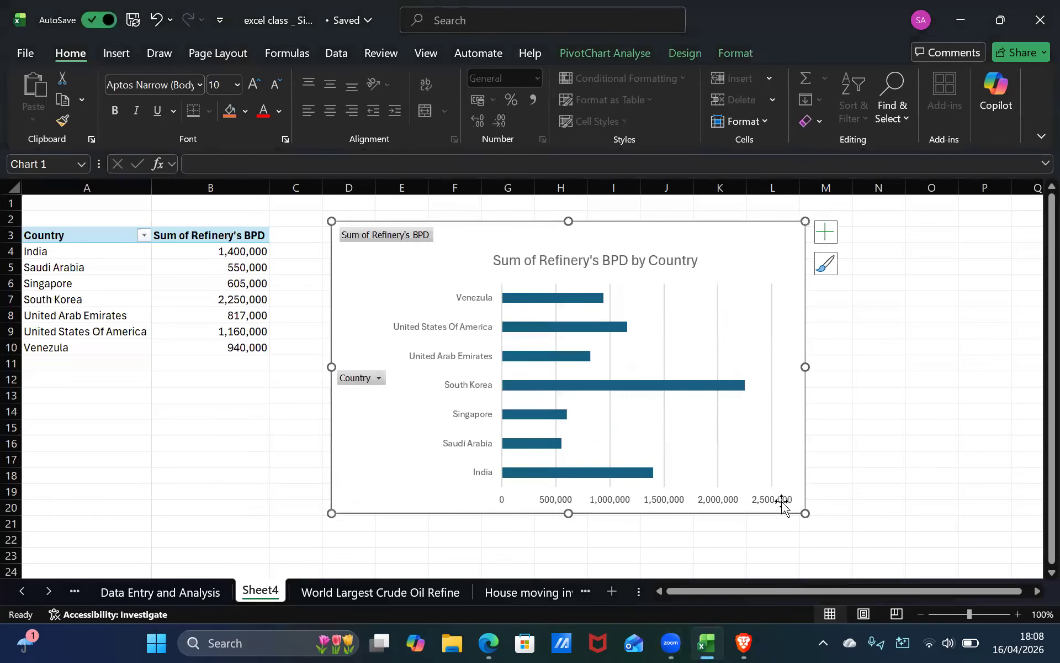
drag(366, 250, 306, 224)
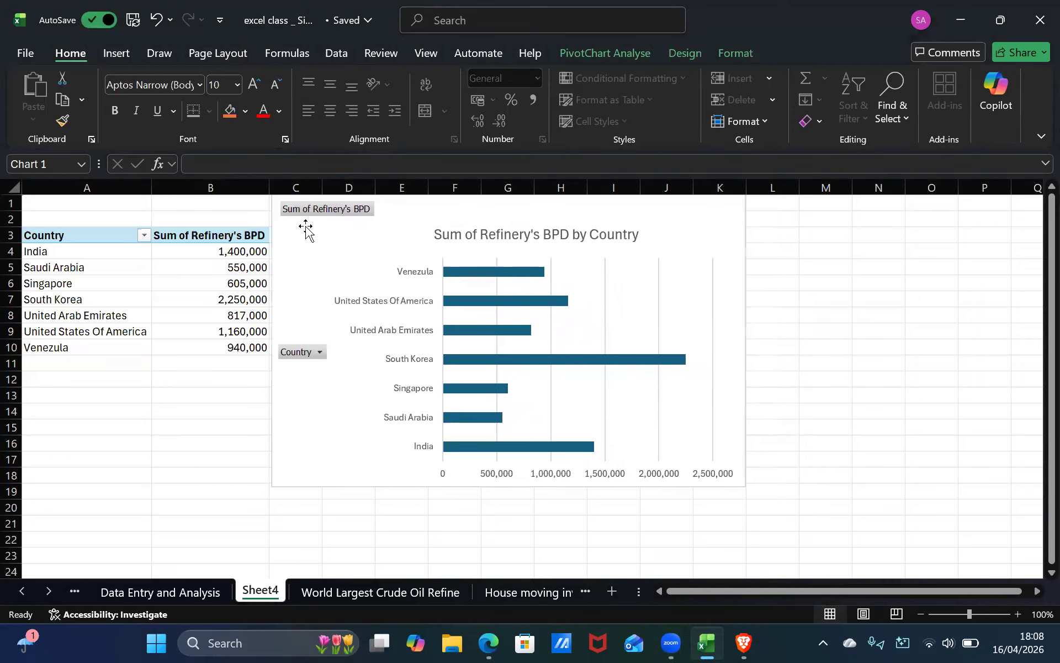
Open the PivotChart's Country field filter and close it without changing the selection.
click(303, 352)
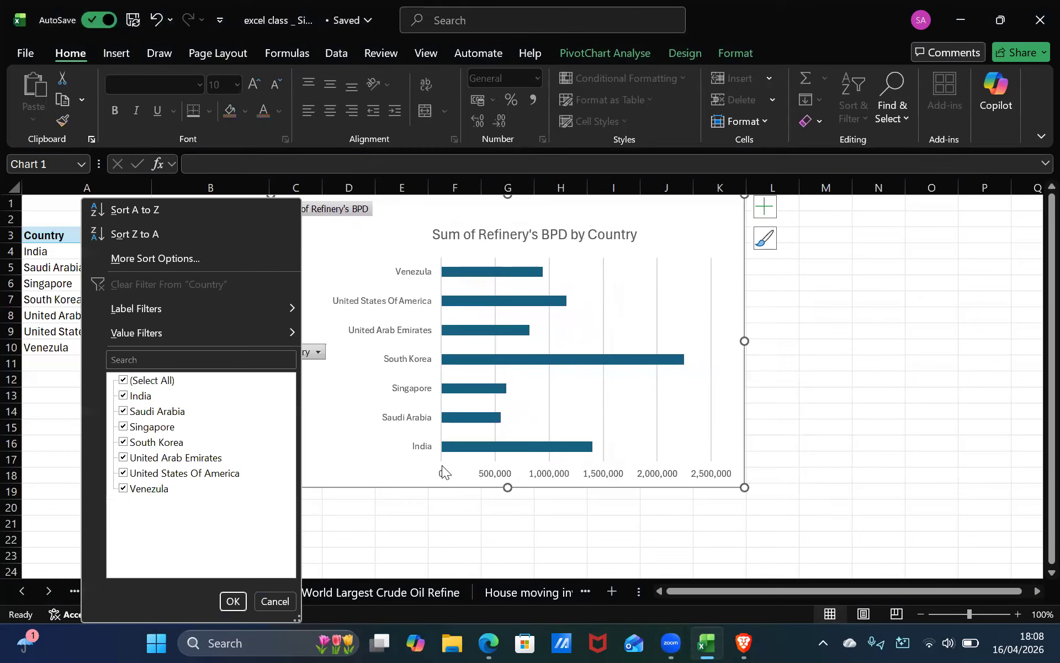
click(328, 539)
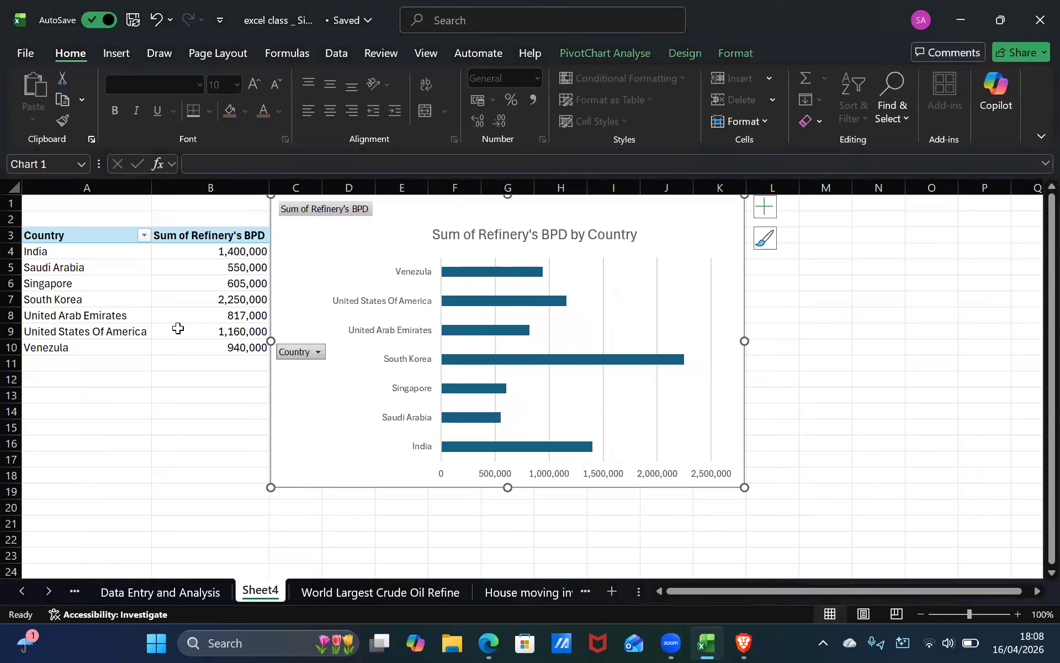
click(379, 414)
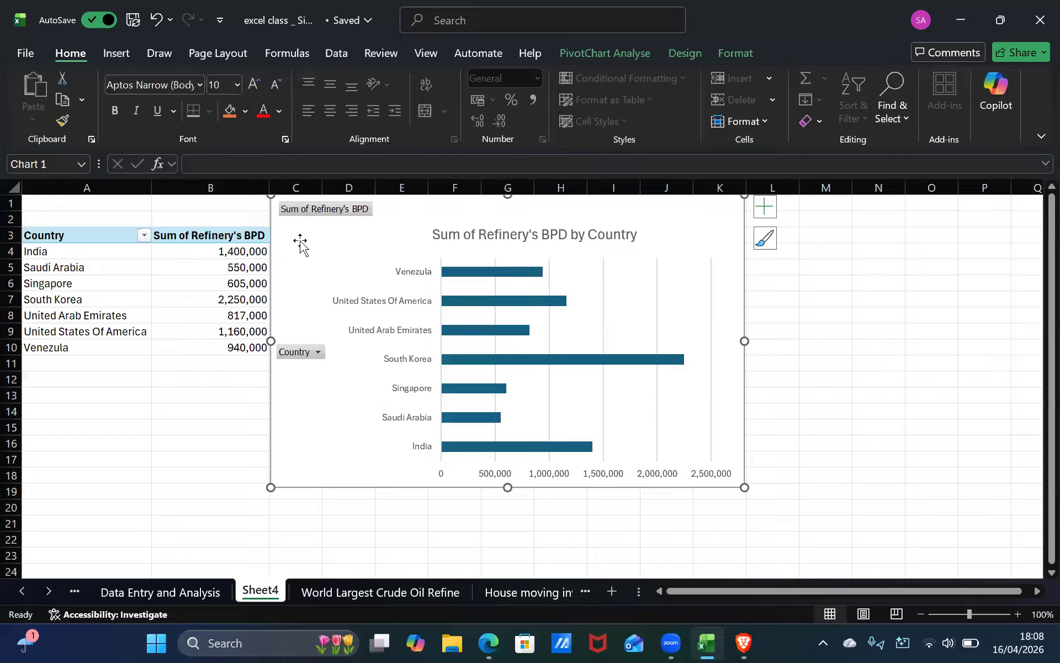
scroll(314, 90, down, 1)
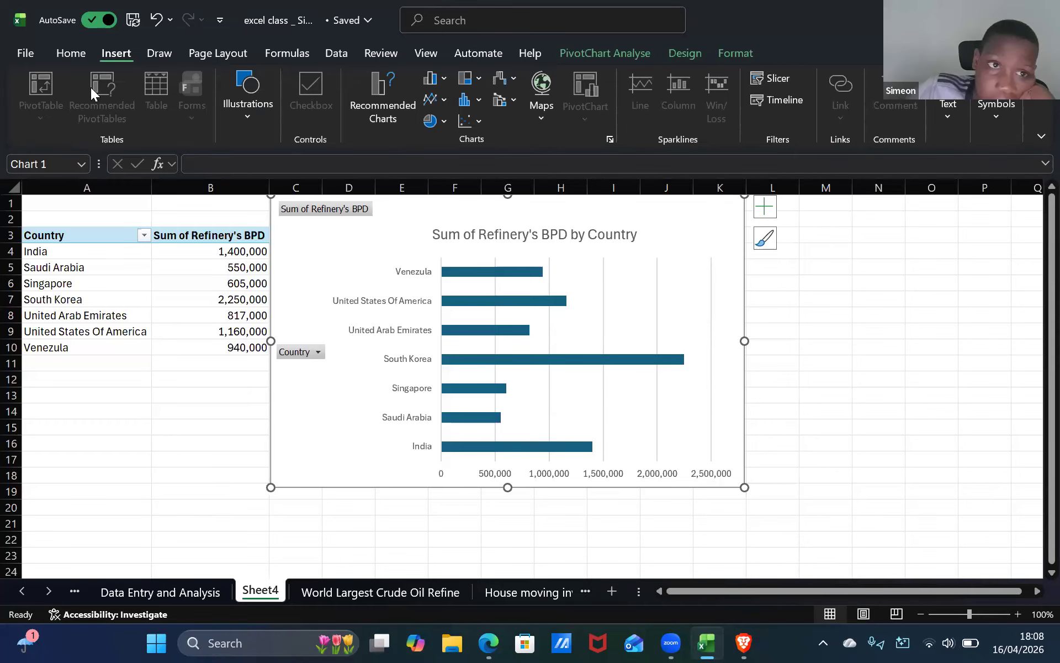
click(77, 53)
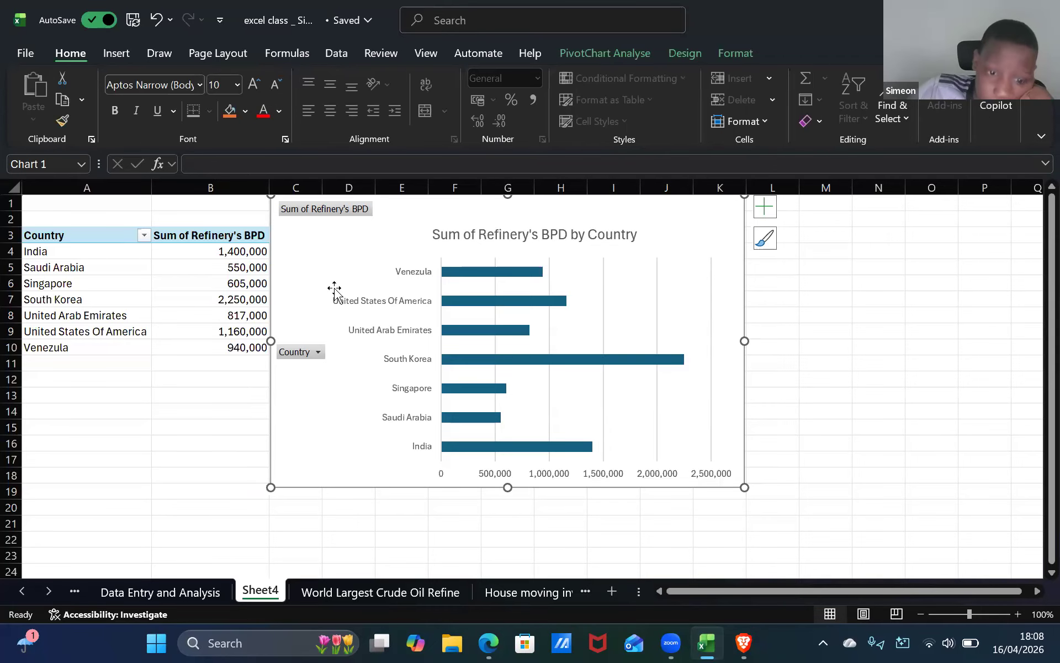
On the World Largest Crude Oil Refine sheet, open the funnel chart's Format Chart Area pane and close it.
click(348, 590)
click(228, 330)
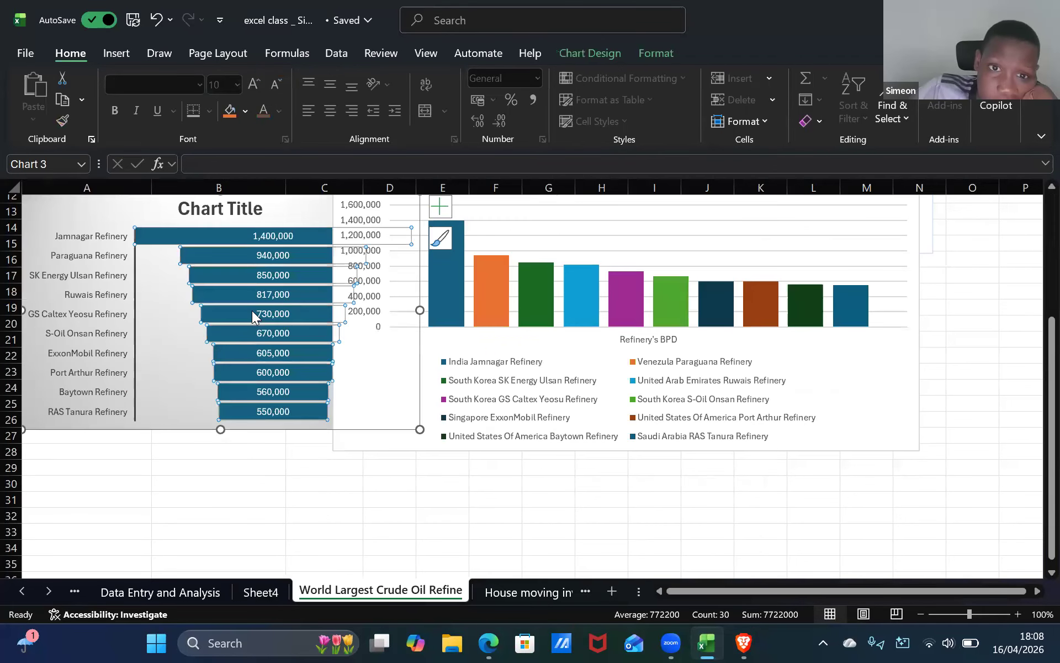
click(75, 294)
double_click(106, 210)
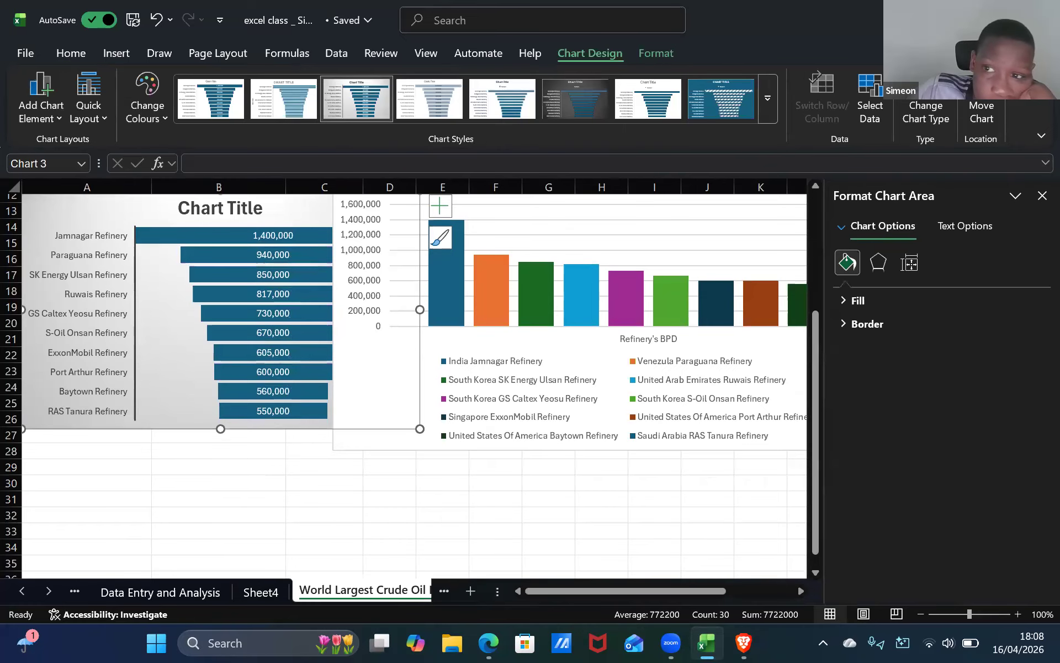
click(1042, 196)
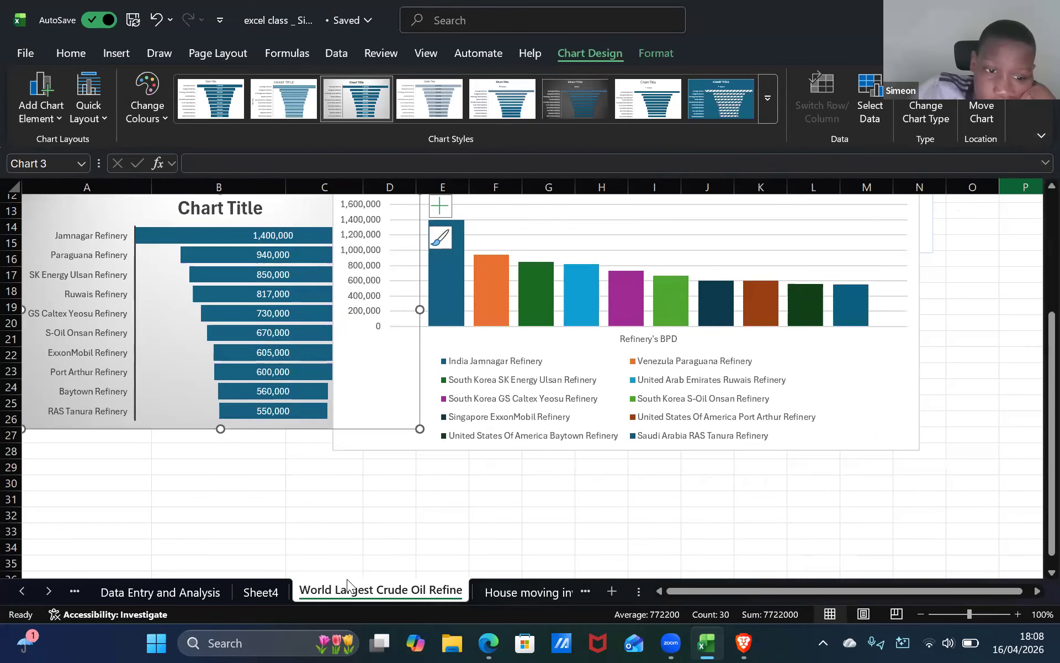
On Sheet4, open the PivotChart's Format Chart Area pane, inspect the Fill options, and close it.
click(261, 592)
double_click(327, 260)
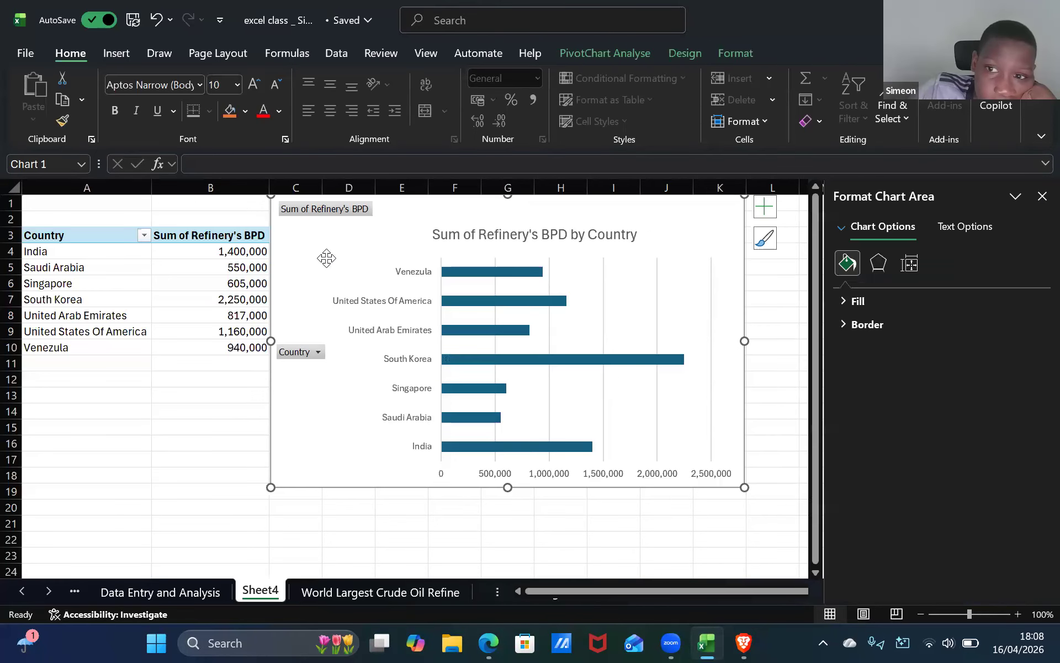
click(944, 234)
click(880, 231)
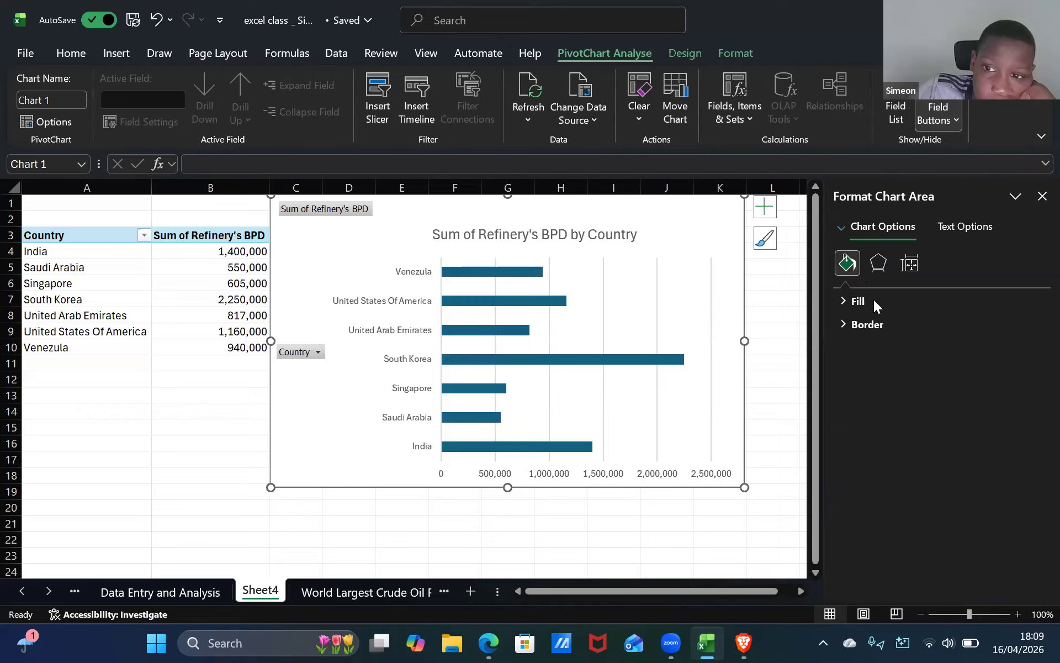
click(873, 300)
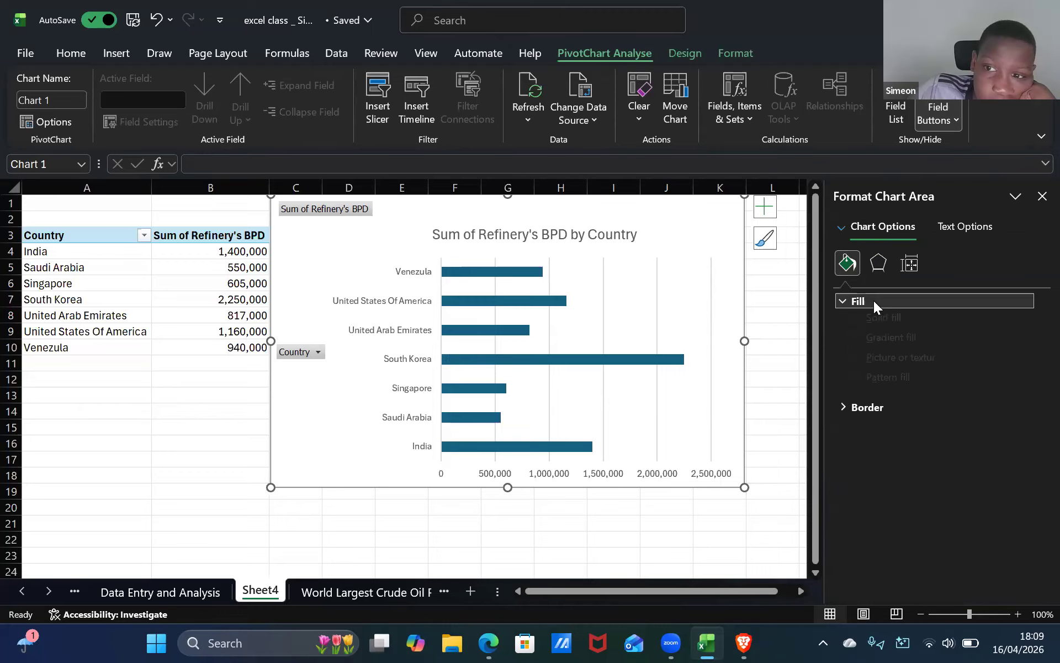
click(873, 301)
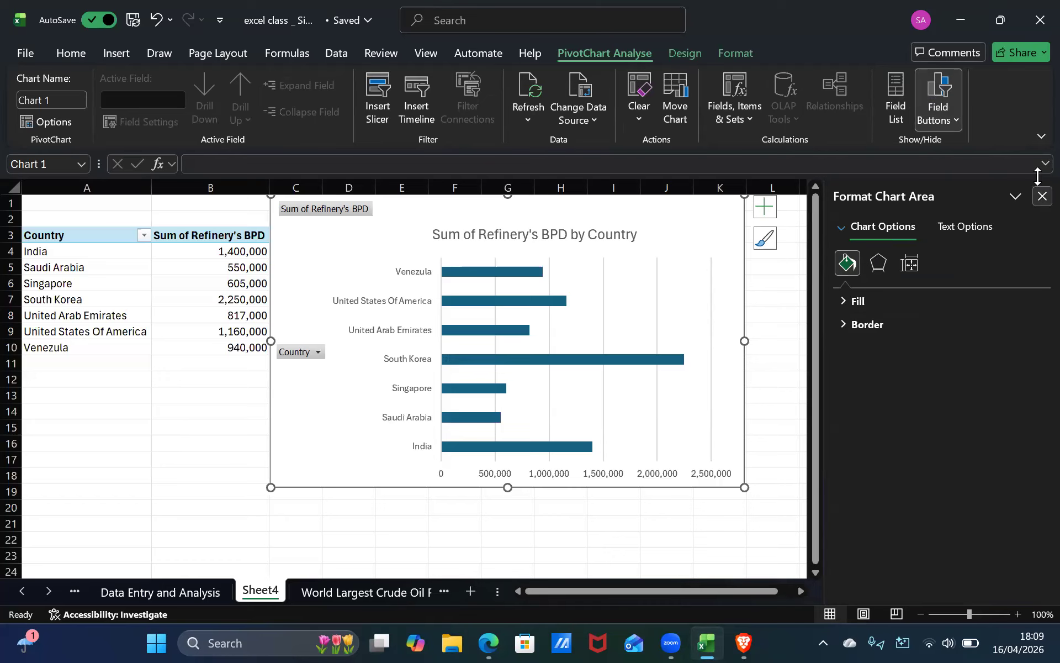
click(1041, 197)
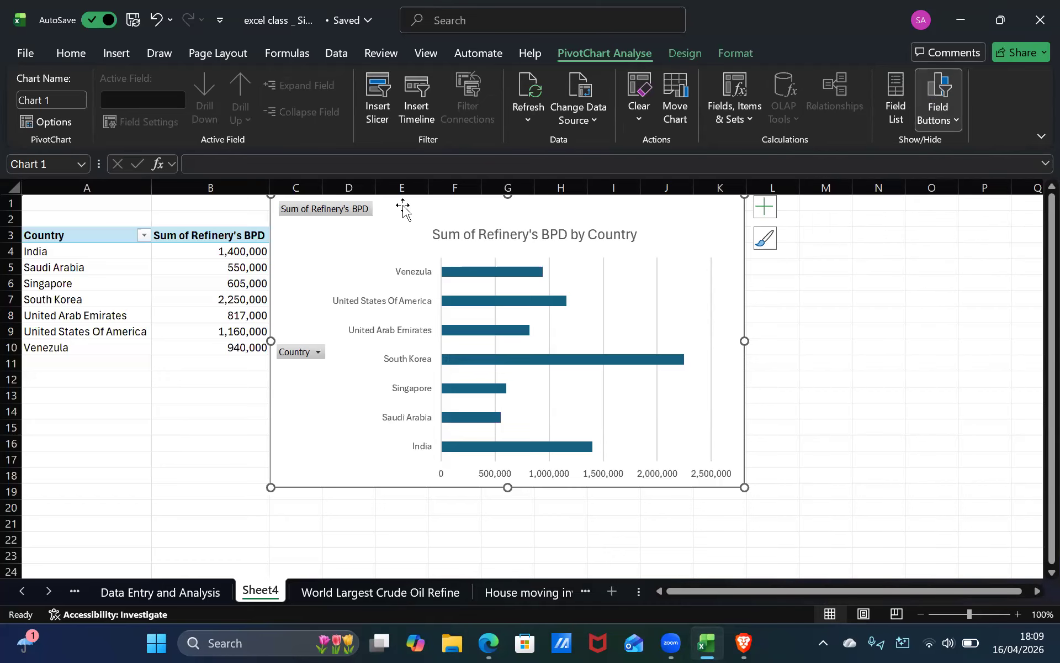
click(112, 55)
double_click(734, 231)
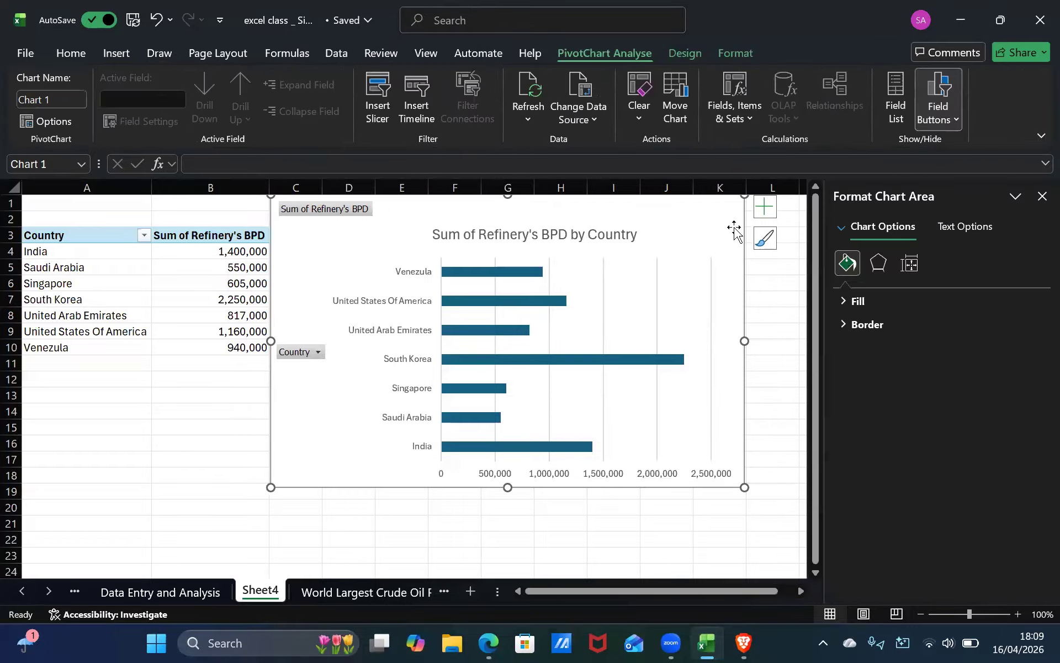
click(1041, 197)
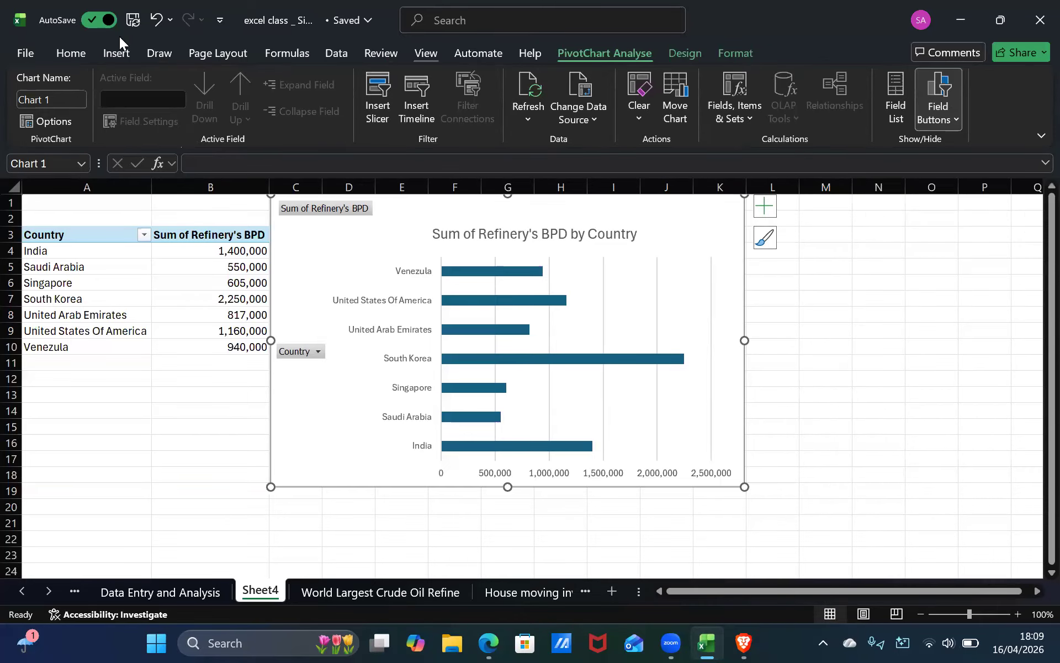
Browse the PivotChart styles and apply Style 12.
click(124, 51)
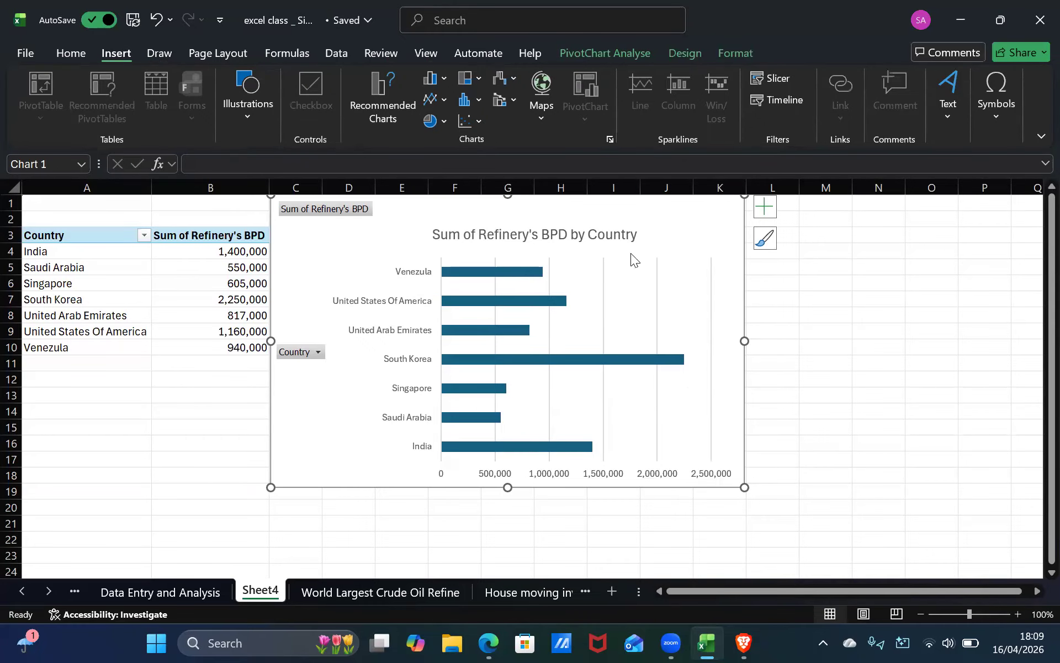
click(765, 238)
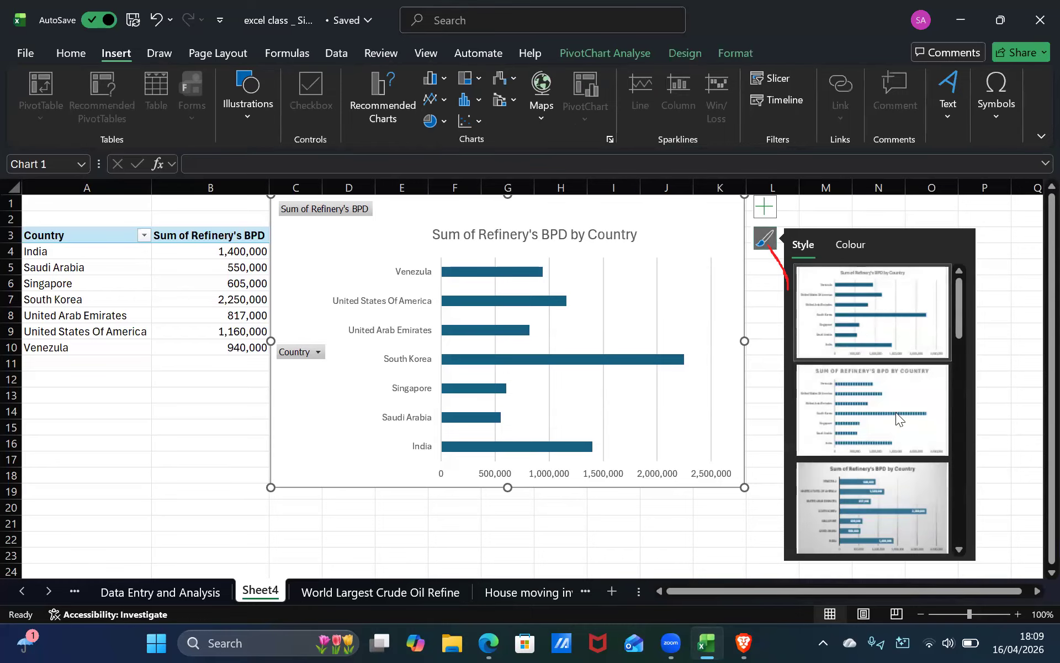
scroll(895, 412, down, 2)
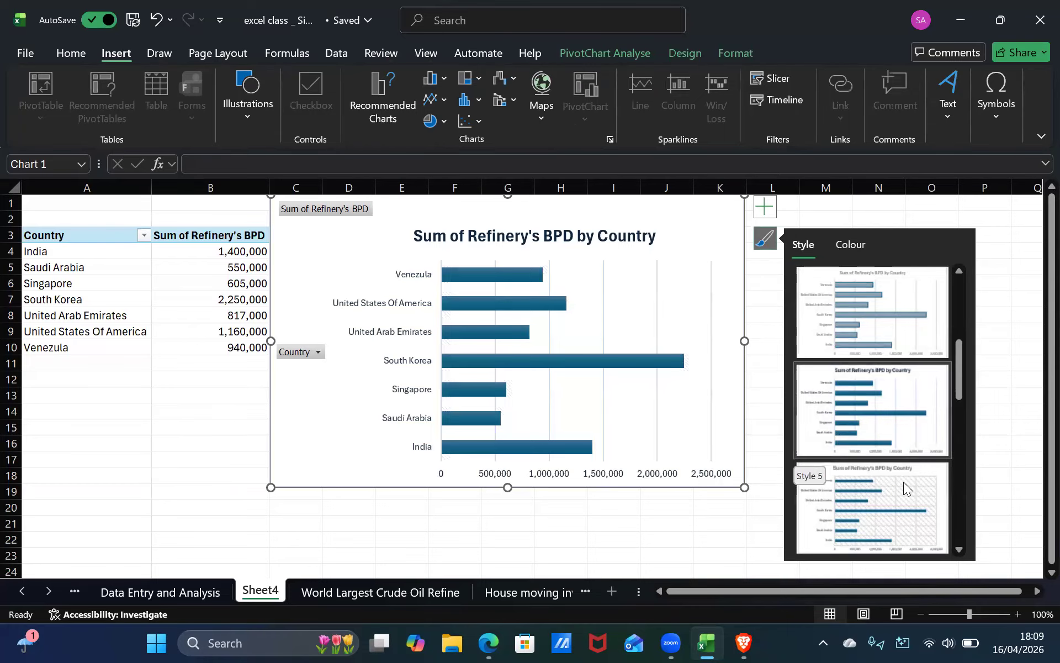
scroll(888, 481, down, 3)
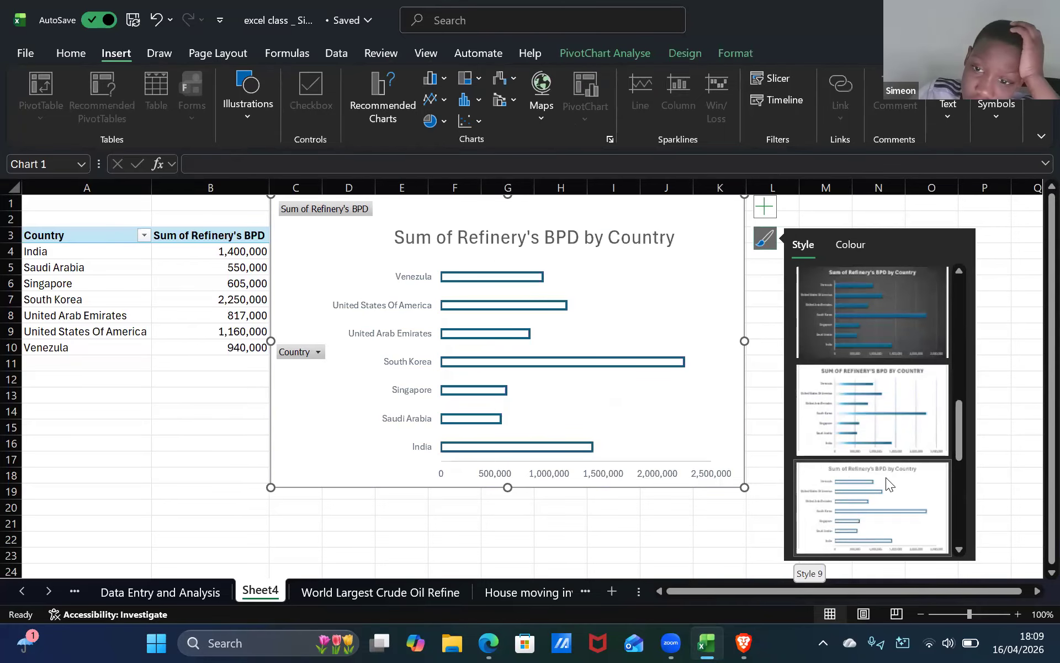
scroll(886, 477, down, 3)
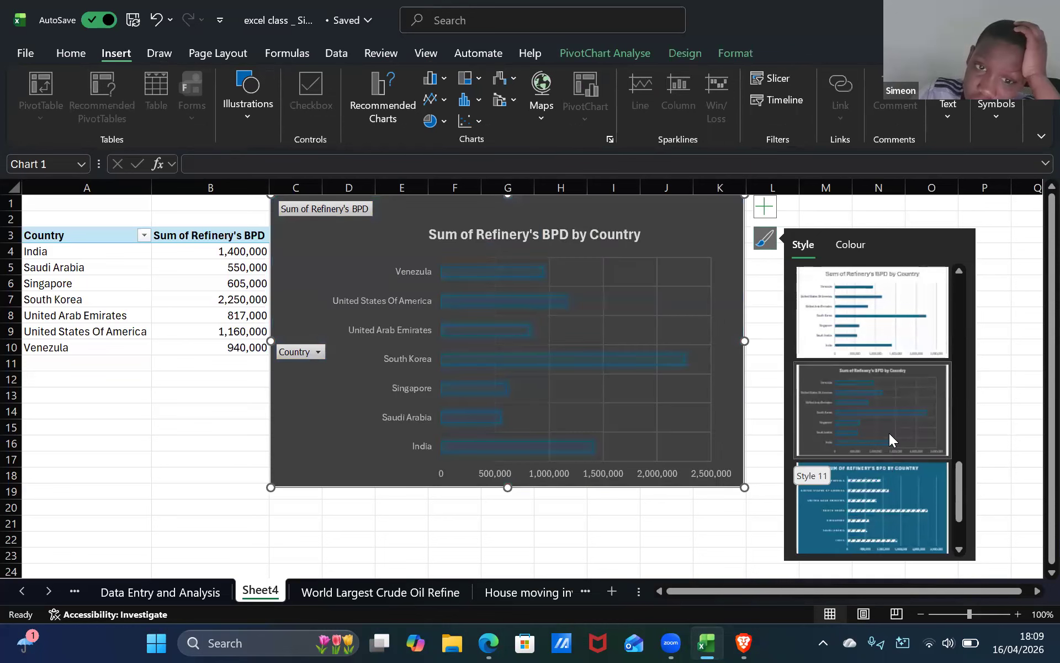
scroll(889, 433, down, 1)
scroll(889, 433, up, 1)
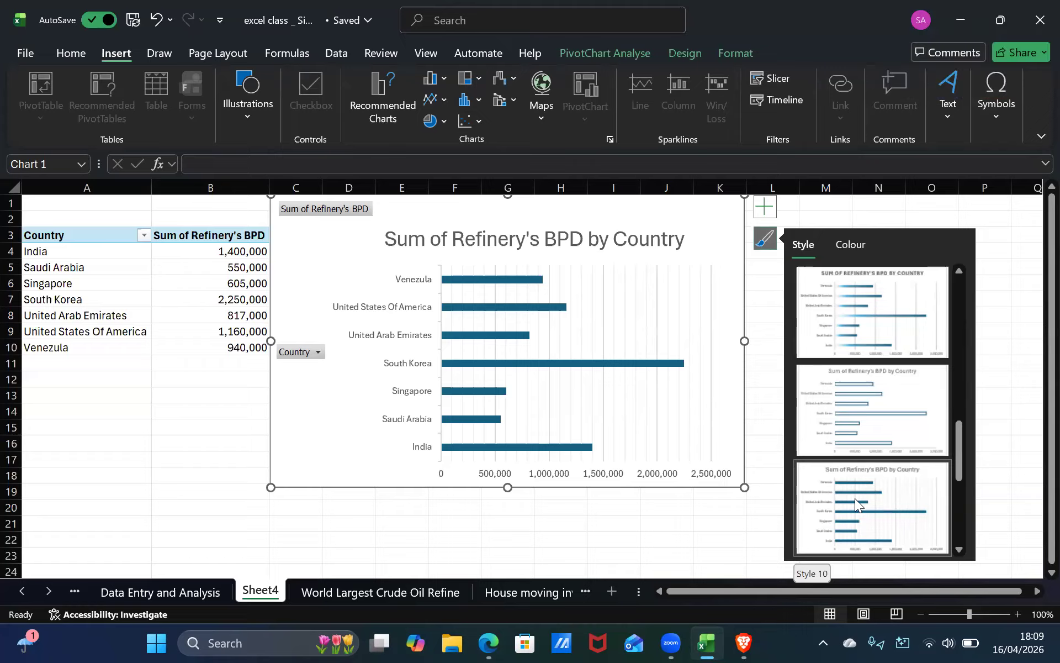
scroll(854, 498, down, 2)
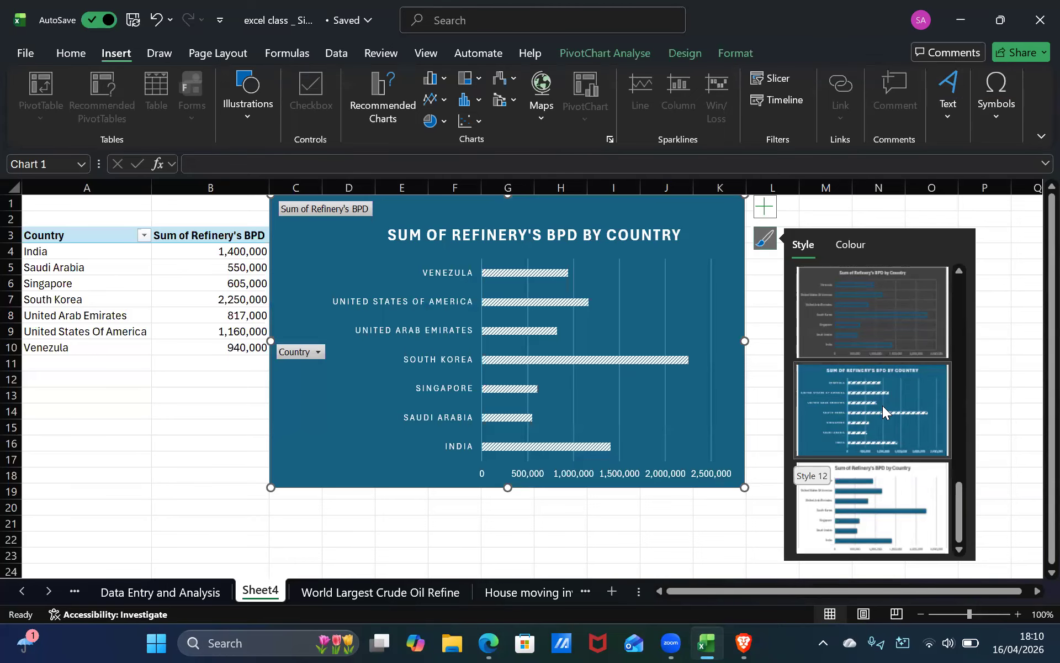
click(883, 409)
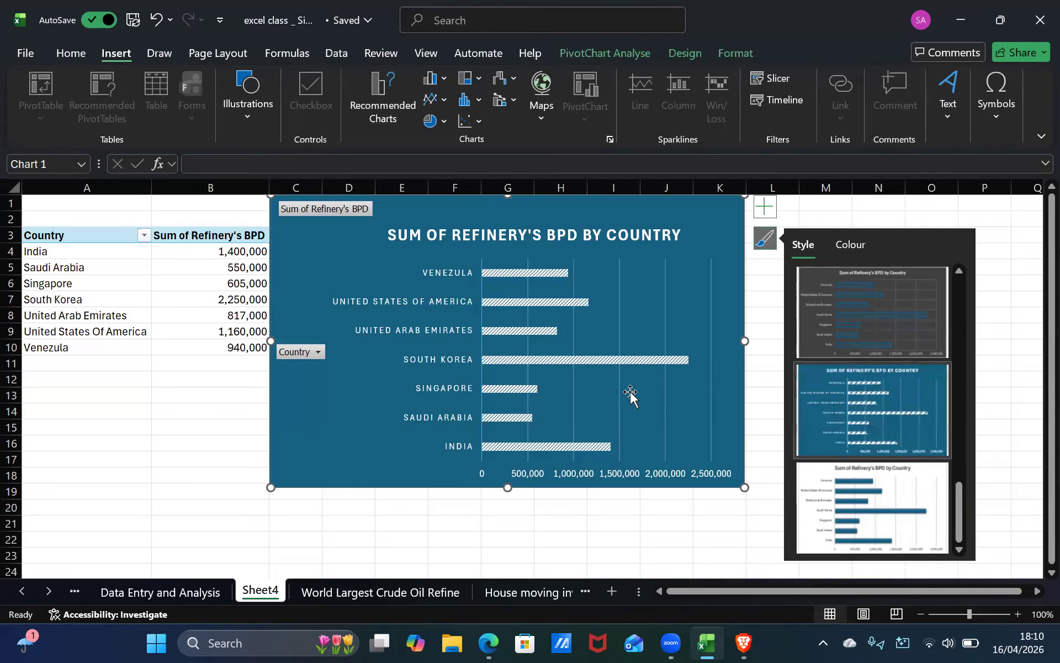
Move the PivotChart slightly down and deselect it by selecting cell M14.
drag(296, 235, 295, 246)
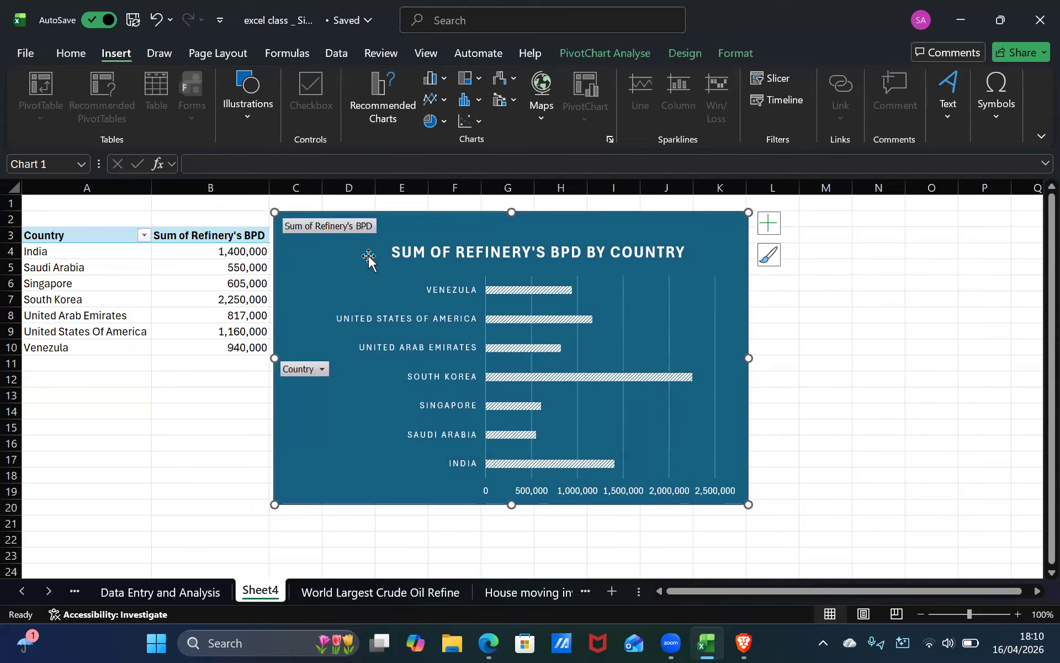
click(809, 459)
click(802, 410)
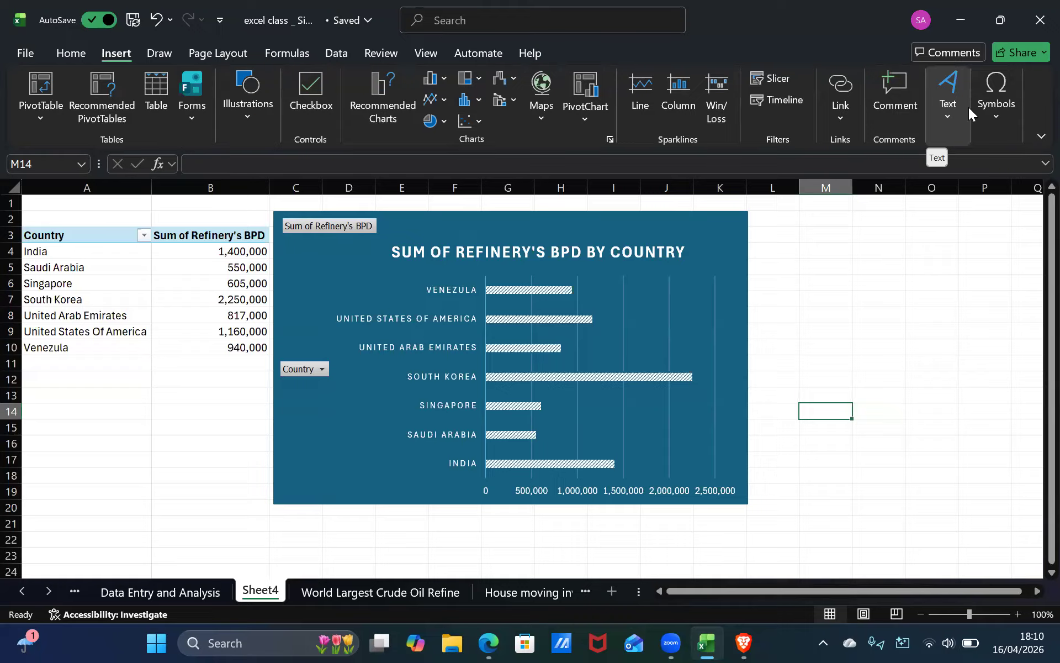
click(83, 57)
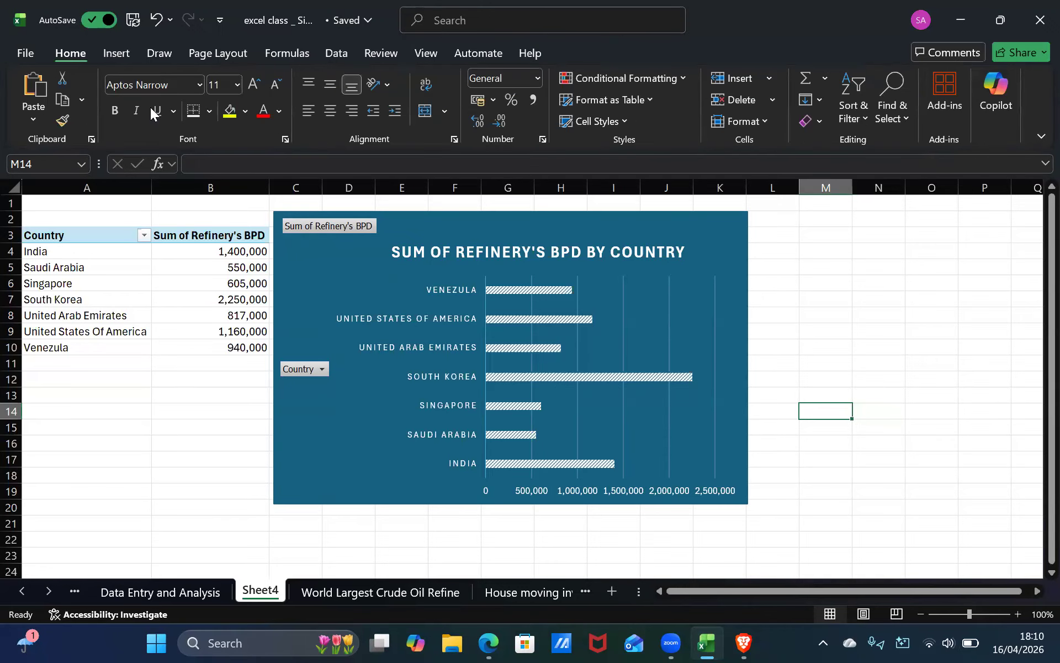
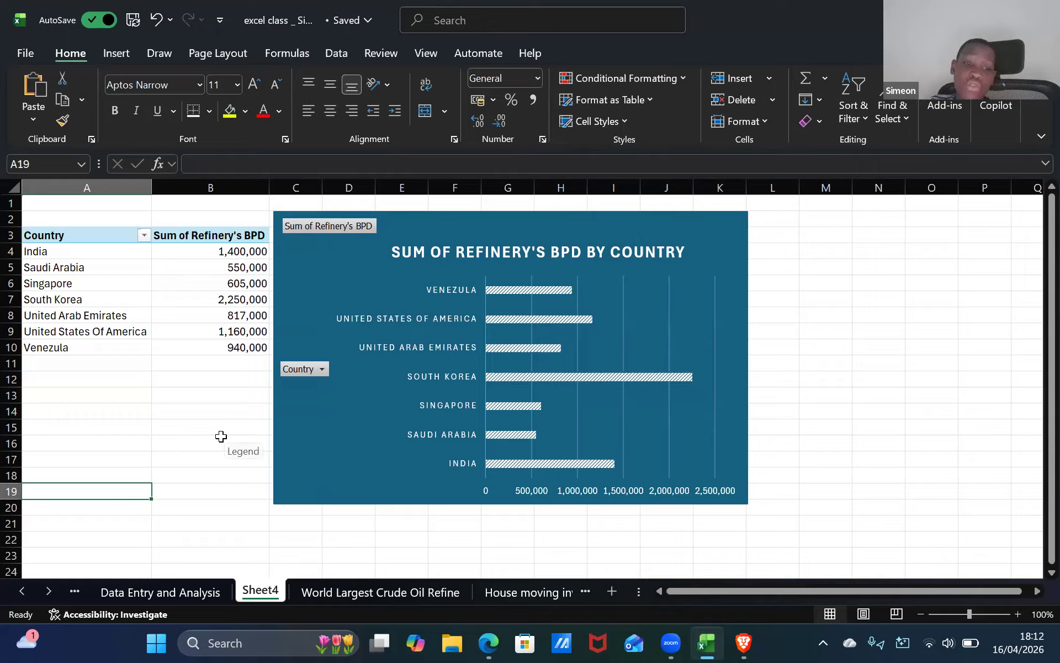
click(223, 426)
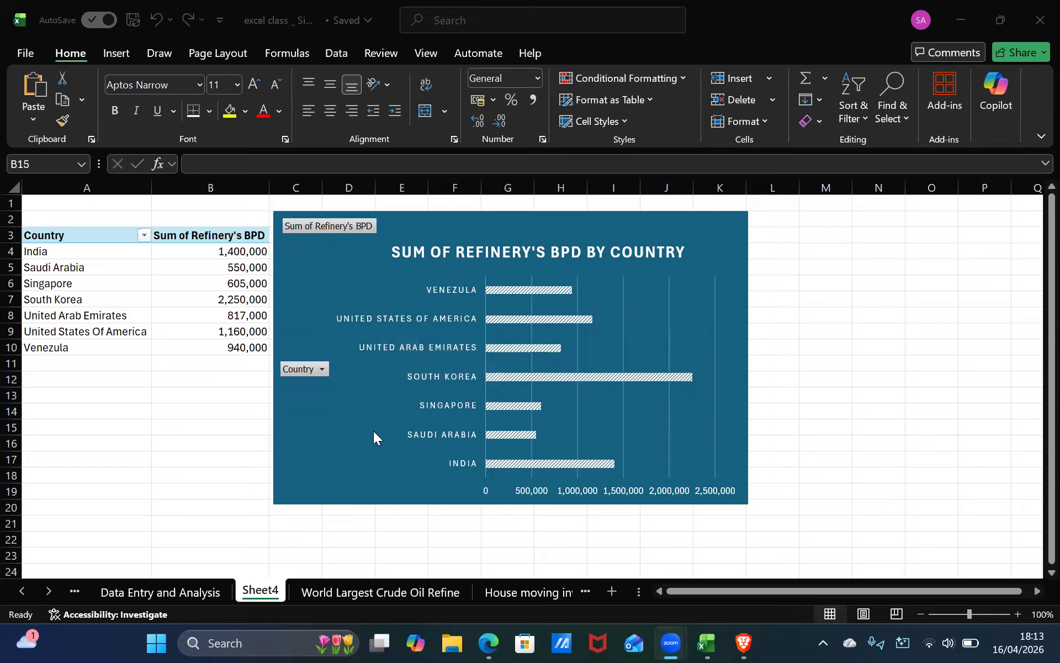
click(96, 478)
click(115, 583)
right_click(139, 590)
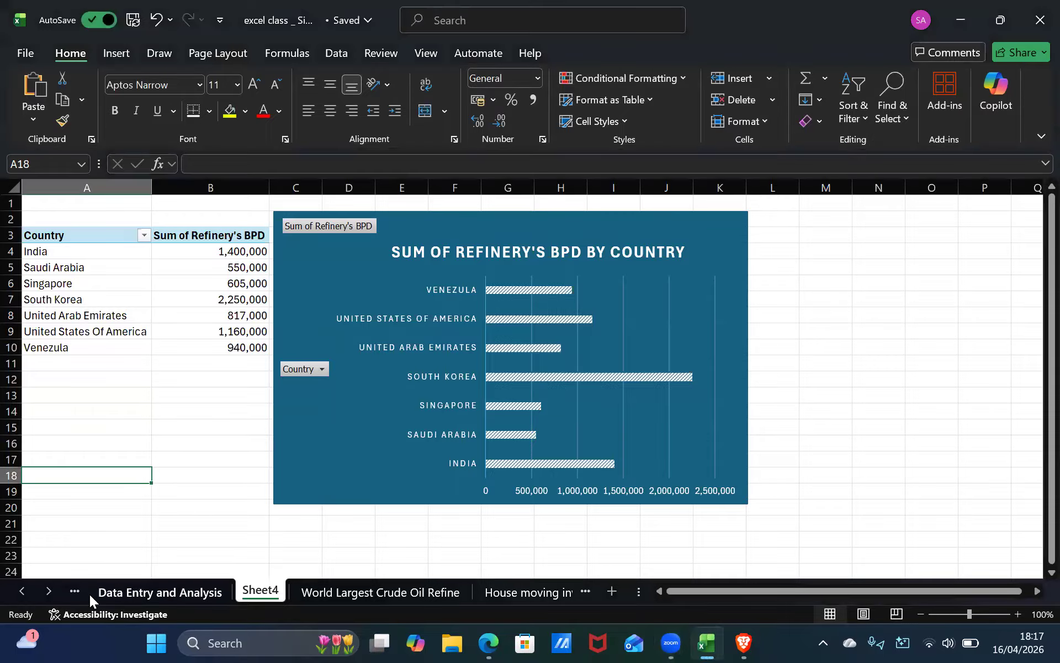
click(109, 612)
click(91, 589)
click(91, 588)
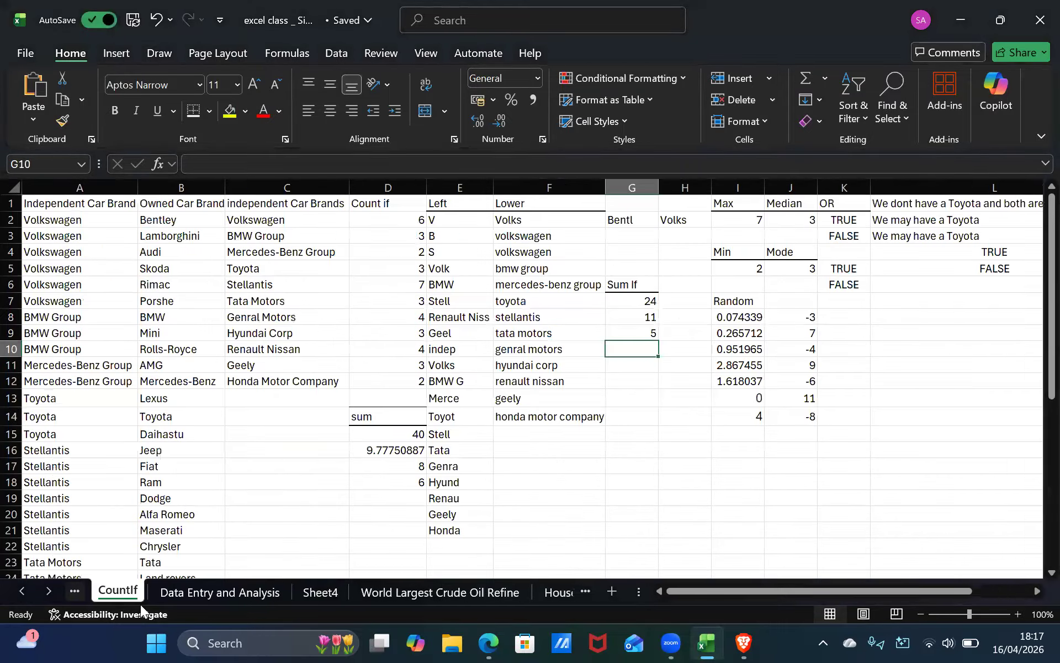
Rename the Sheet4 tab as Refinery BPD By Country.
click(326, 594)
double_click(324, 592)
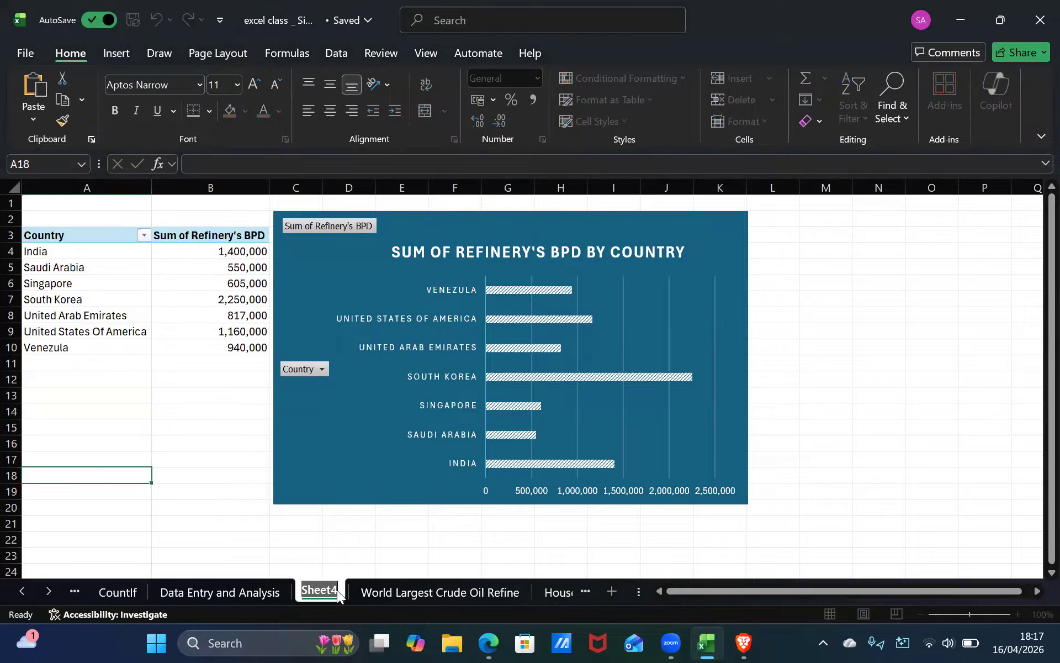
key(BackSpace)
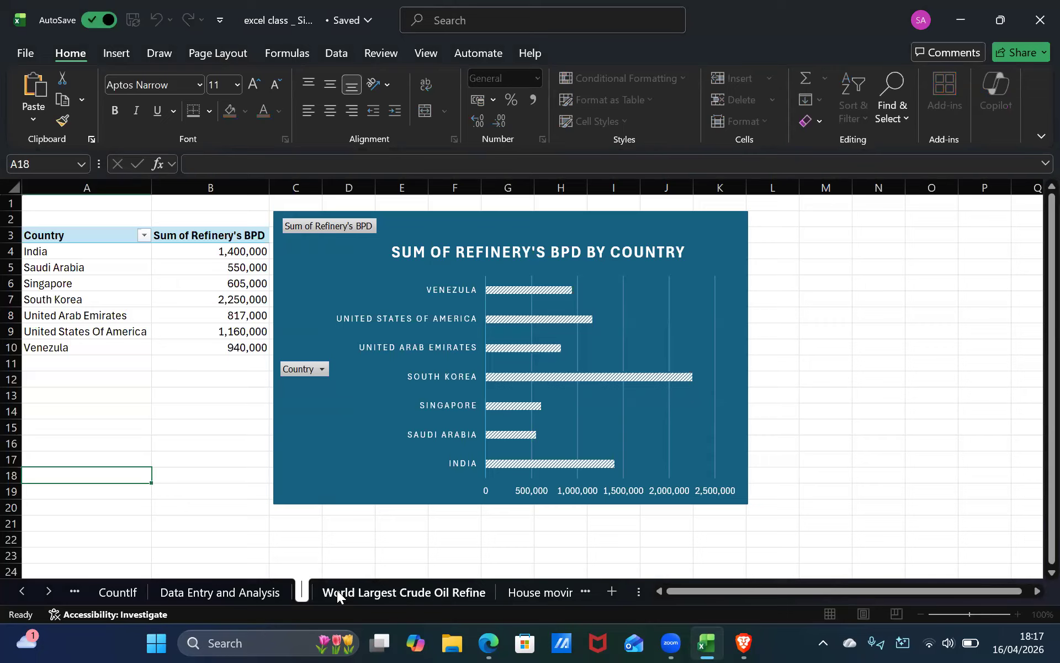
text(Re)
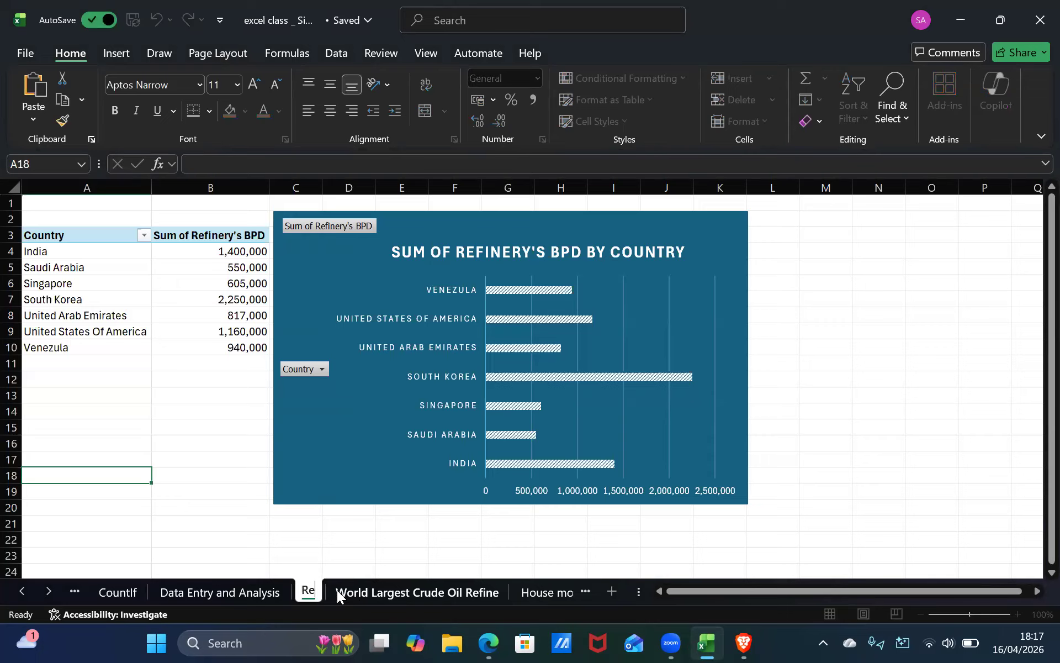
text(finery)
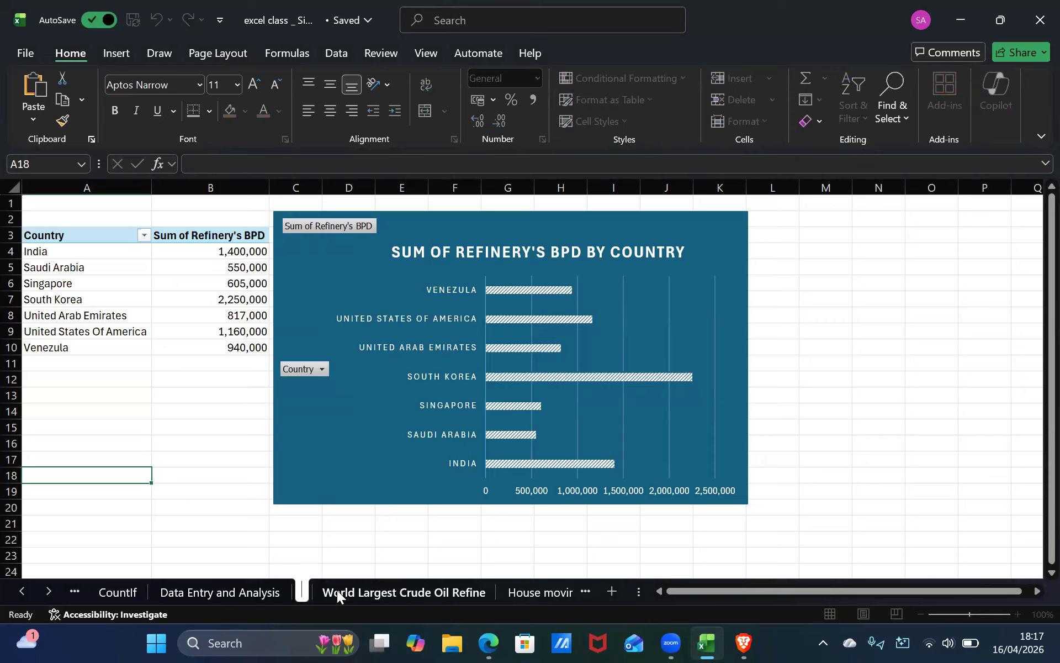
text( B)
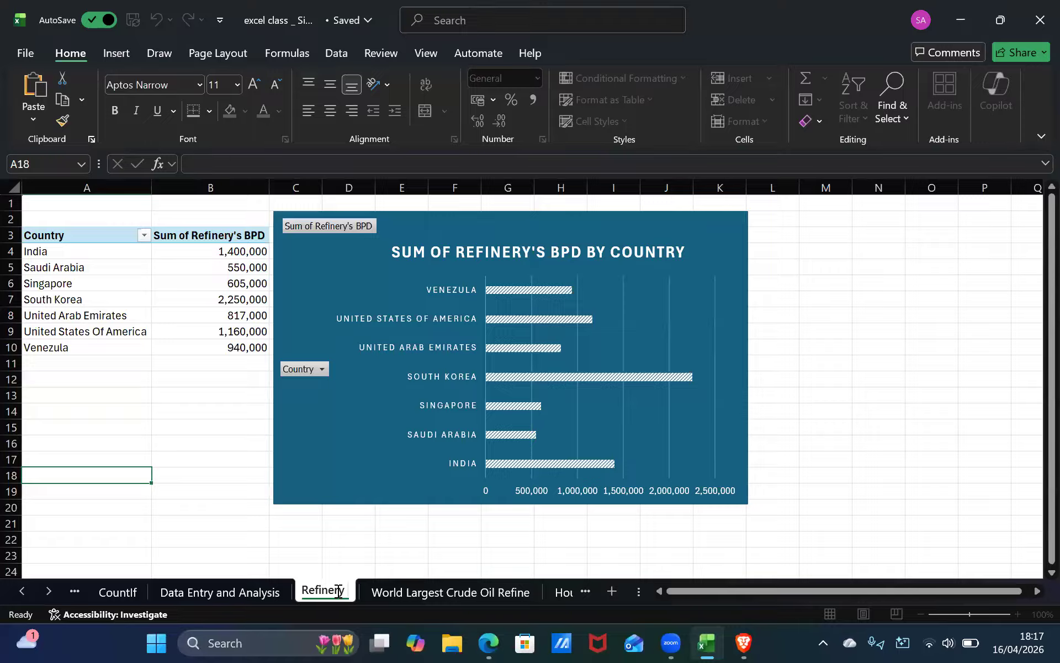
text(P)
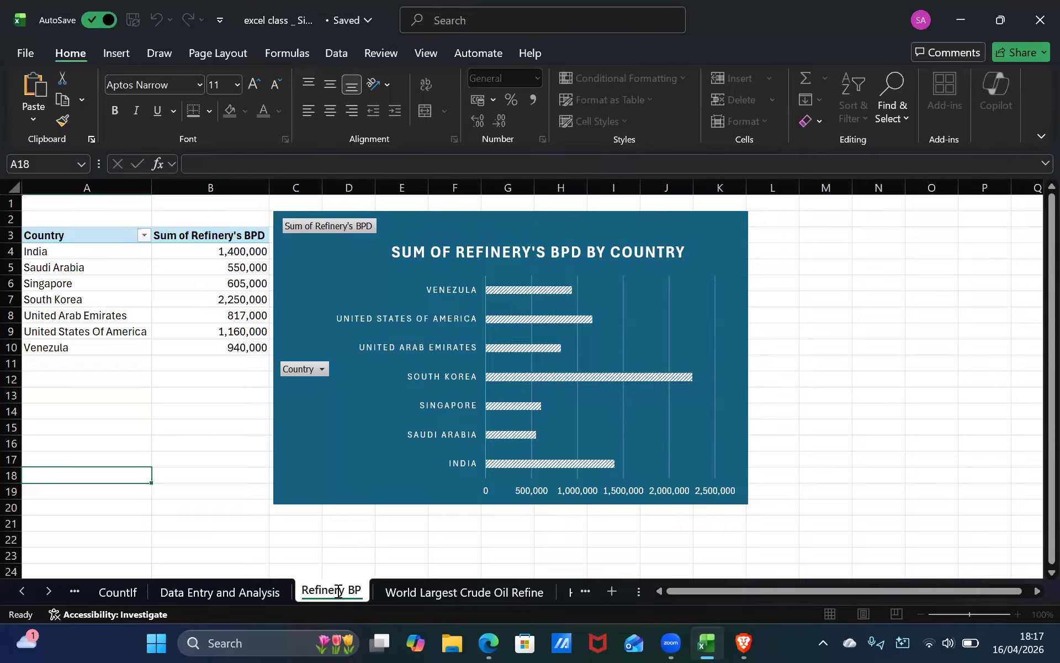
text(D By )
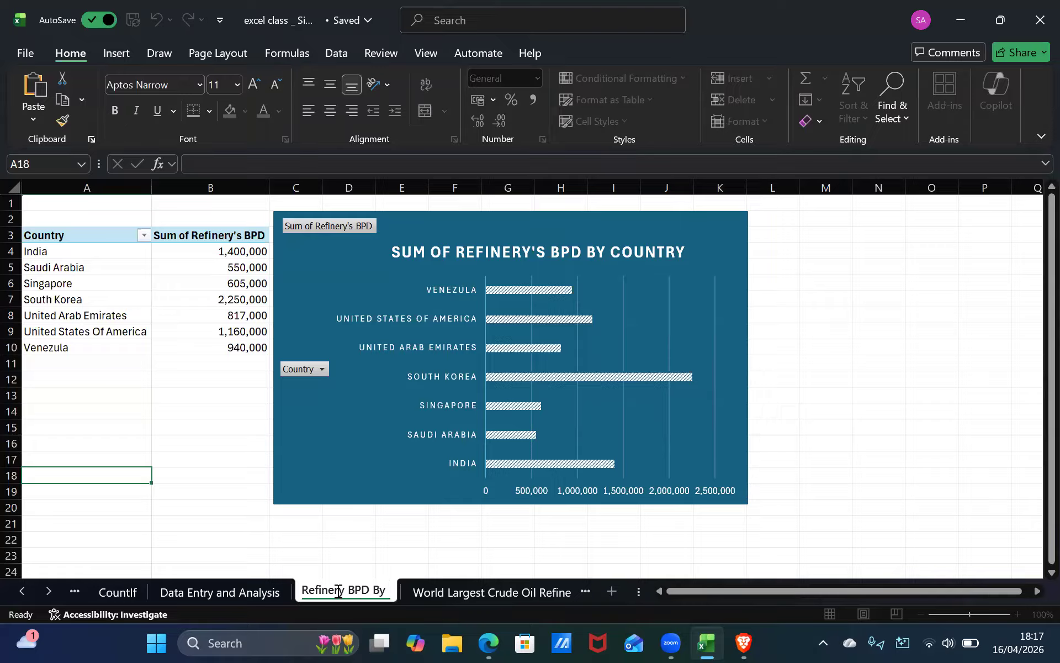
text(Country)
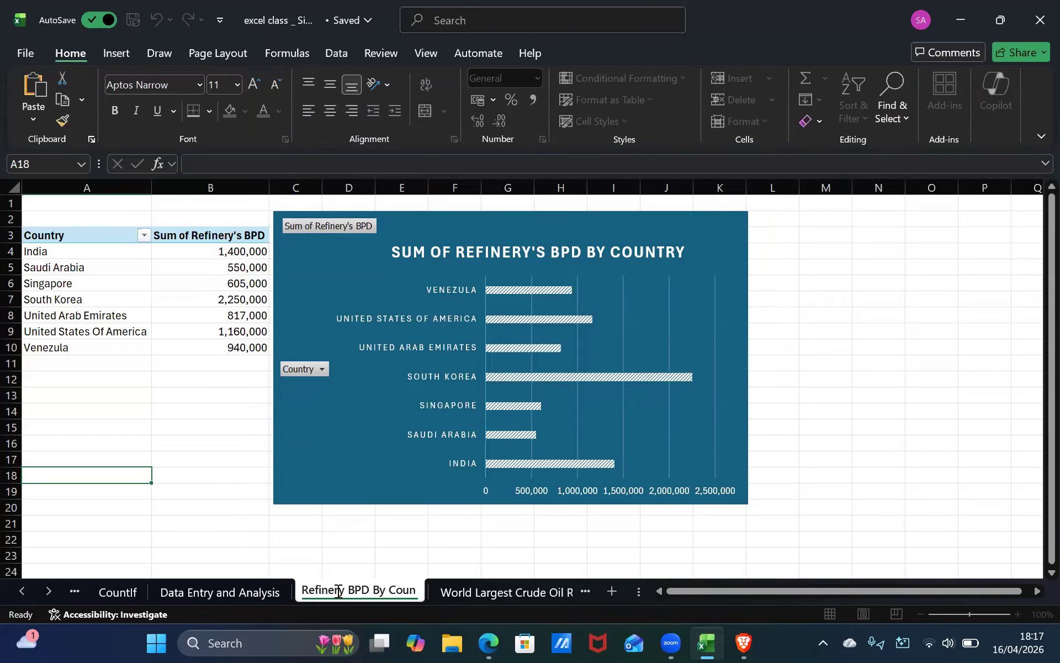
key(Return)
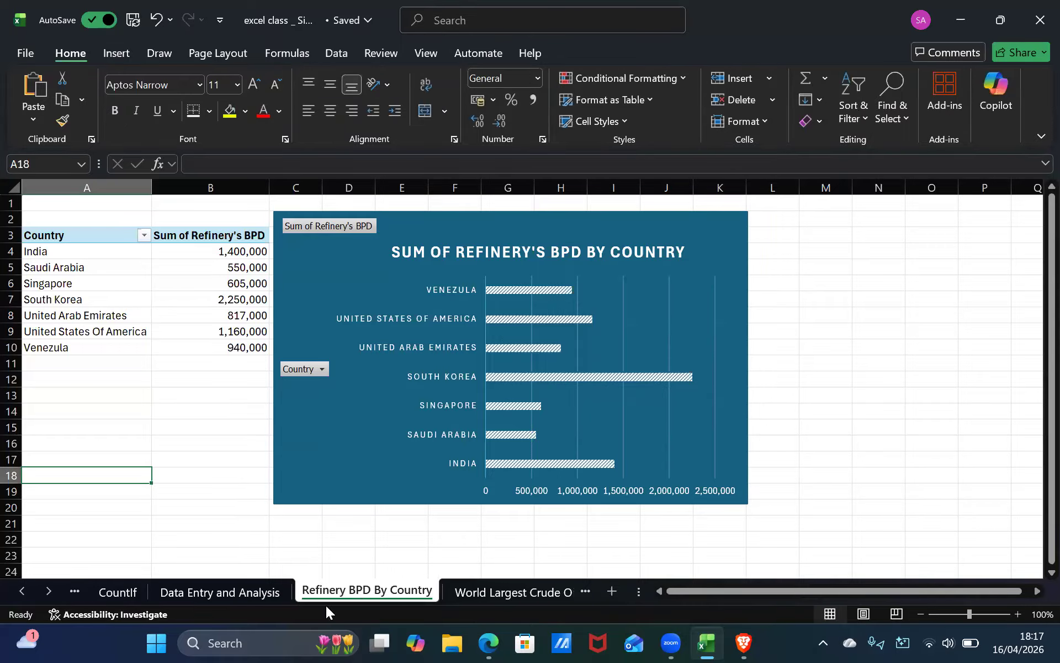
Browse through the workbook's sheet tabs to review the other sheets.
click(232, 591)
click(91, 592)
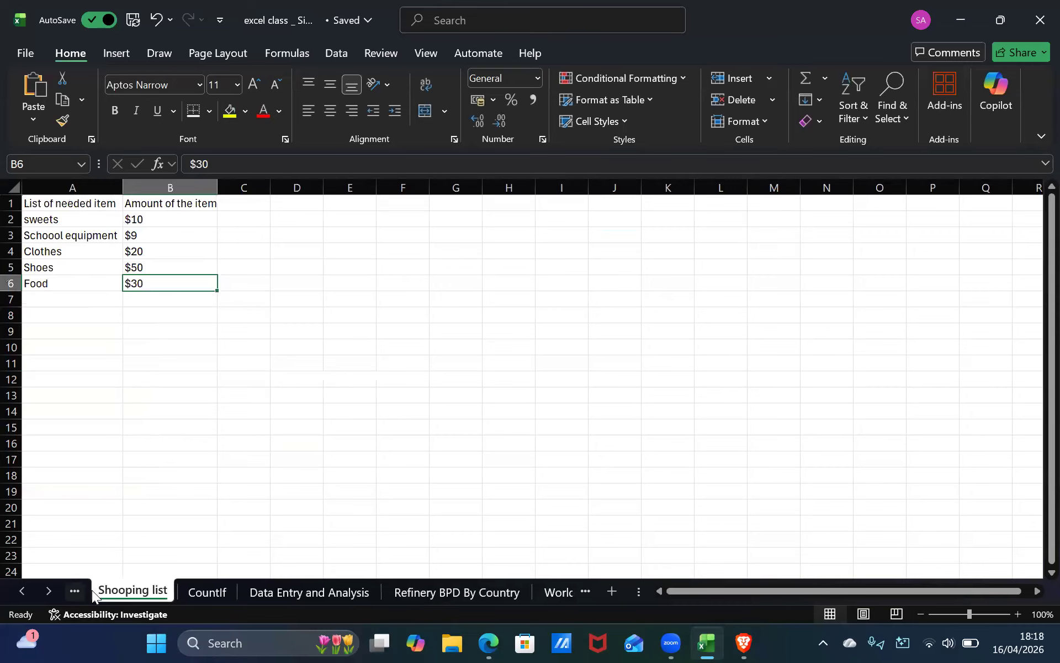
click(92, 592)
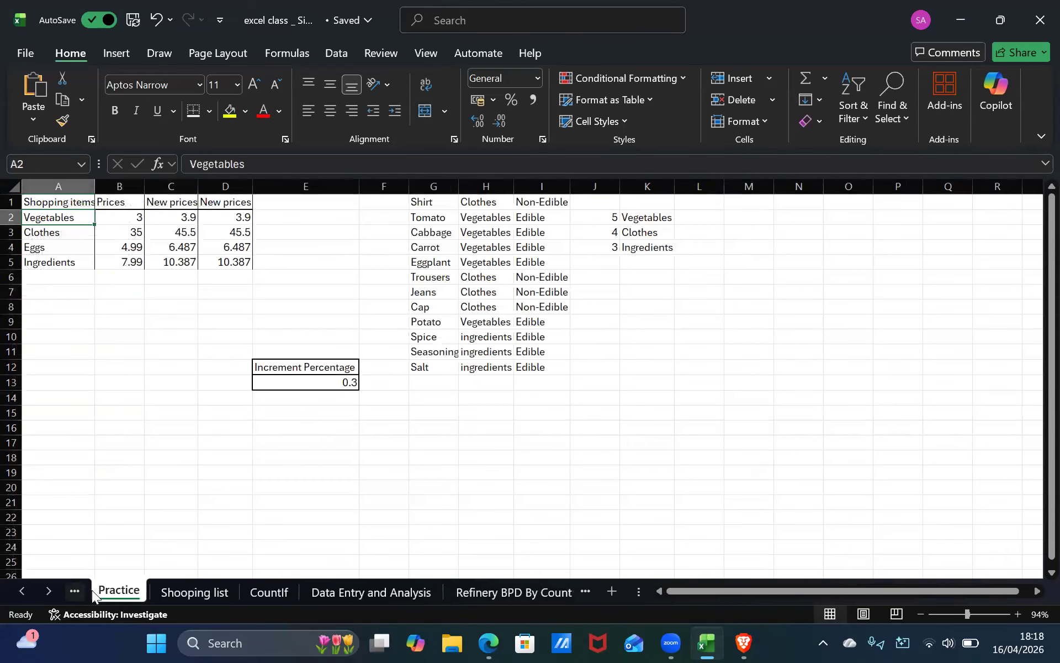
click(92, 591)
click(91, 591)
click(91, 593)
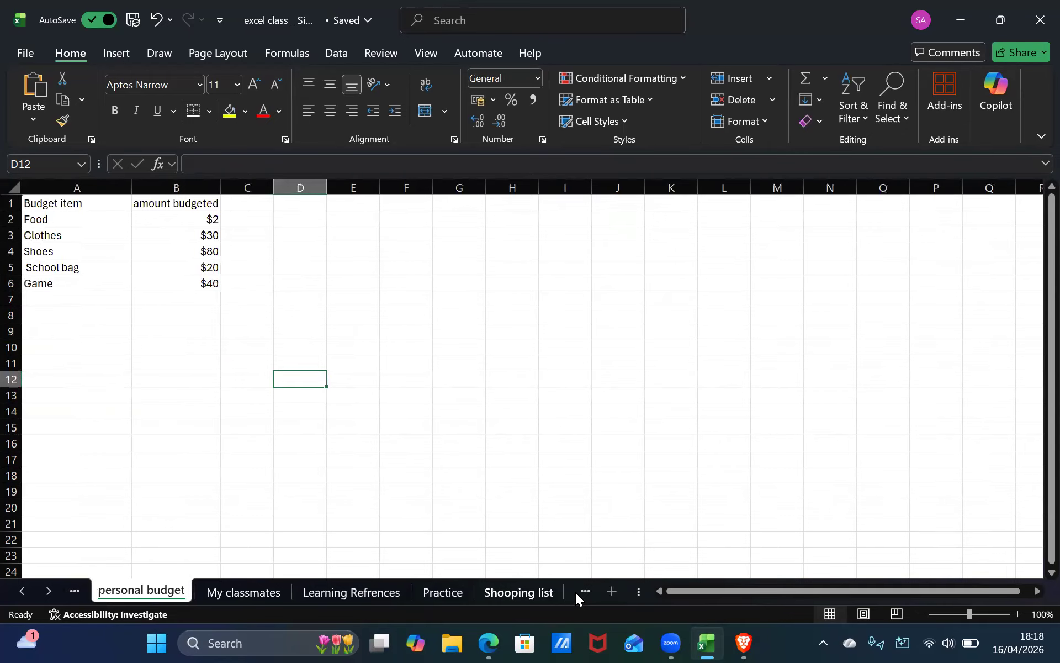
click(575, 592)
click(559, 579)
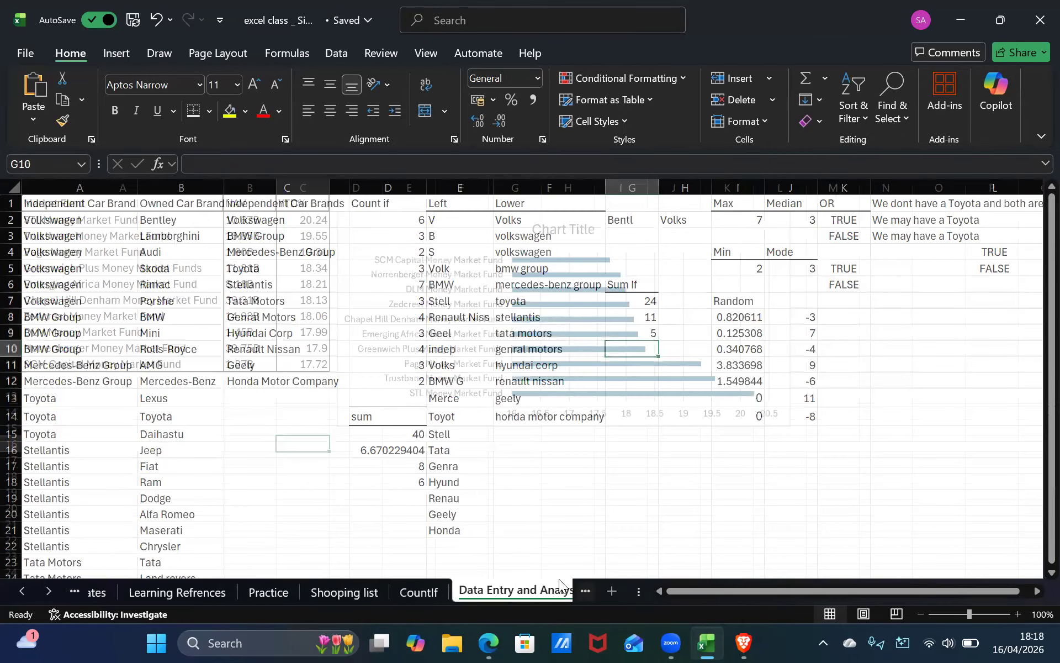
click(558, 581)
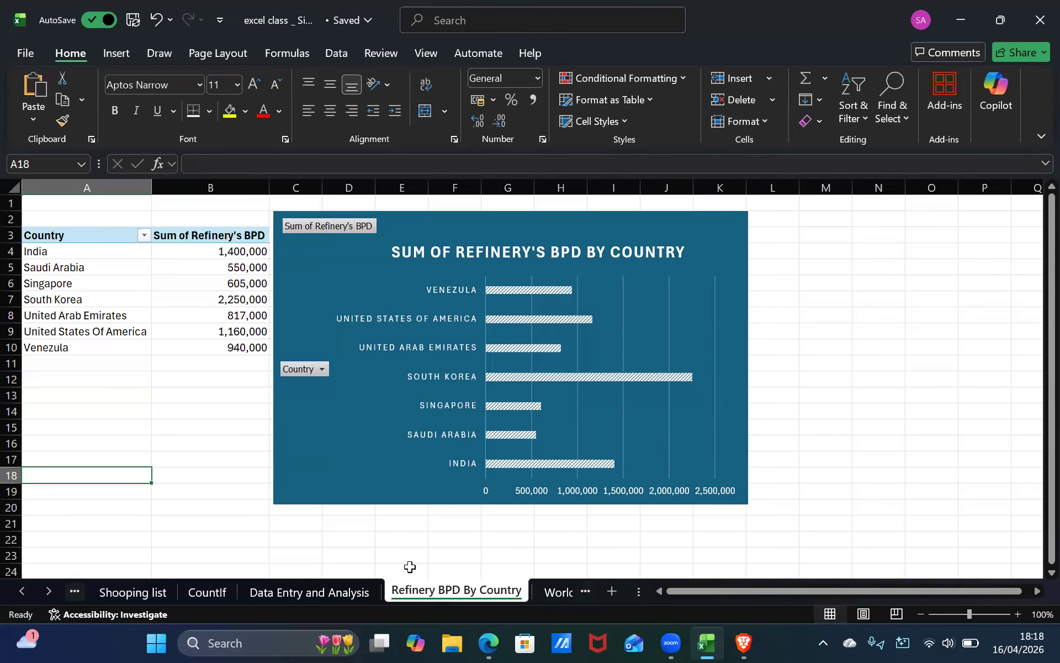
Insert a new blank sheet and delete it again.
click(609, 590)
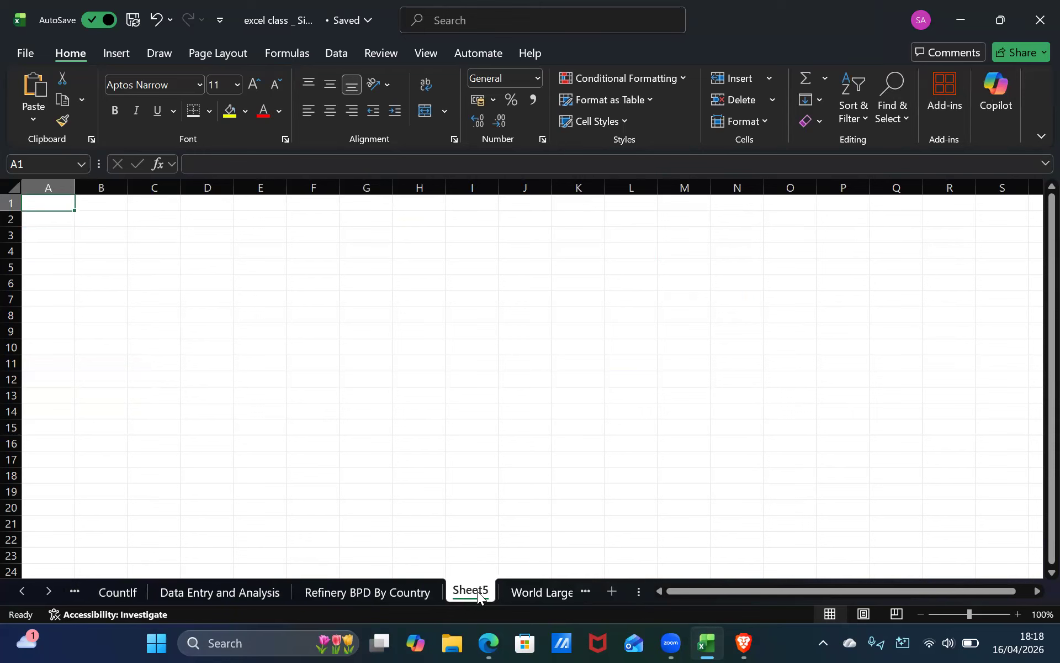
right_click(477, 591)
click(532, 326)
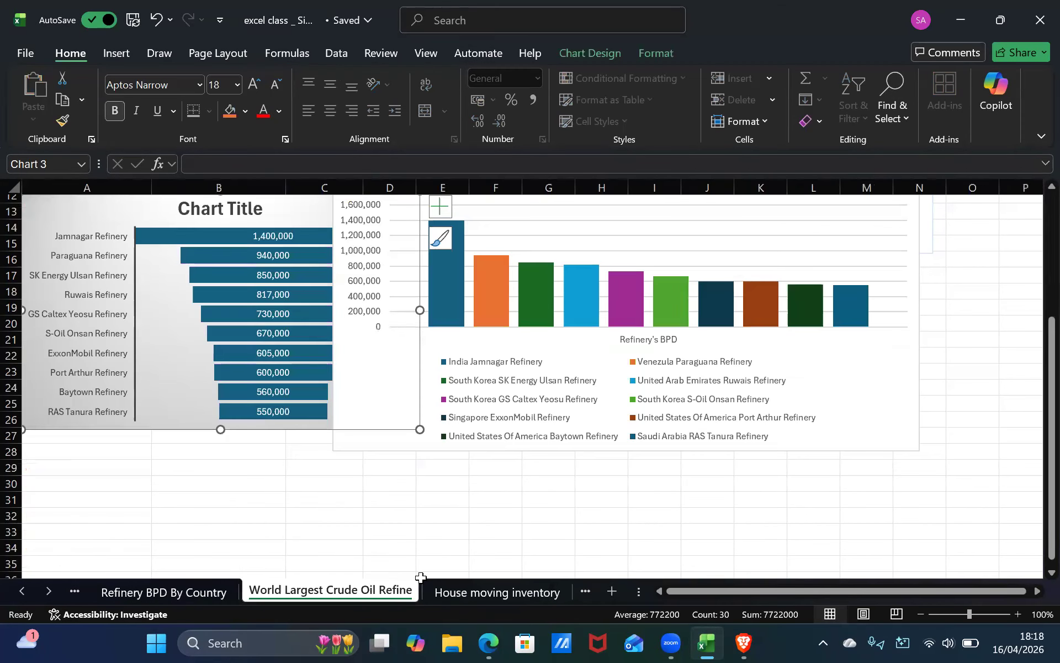
Switch between the sheets to return to the Shooping list sheet.
click(192, 592)
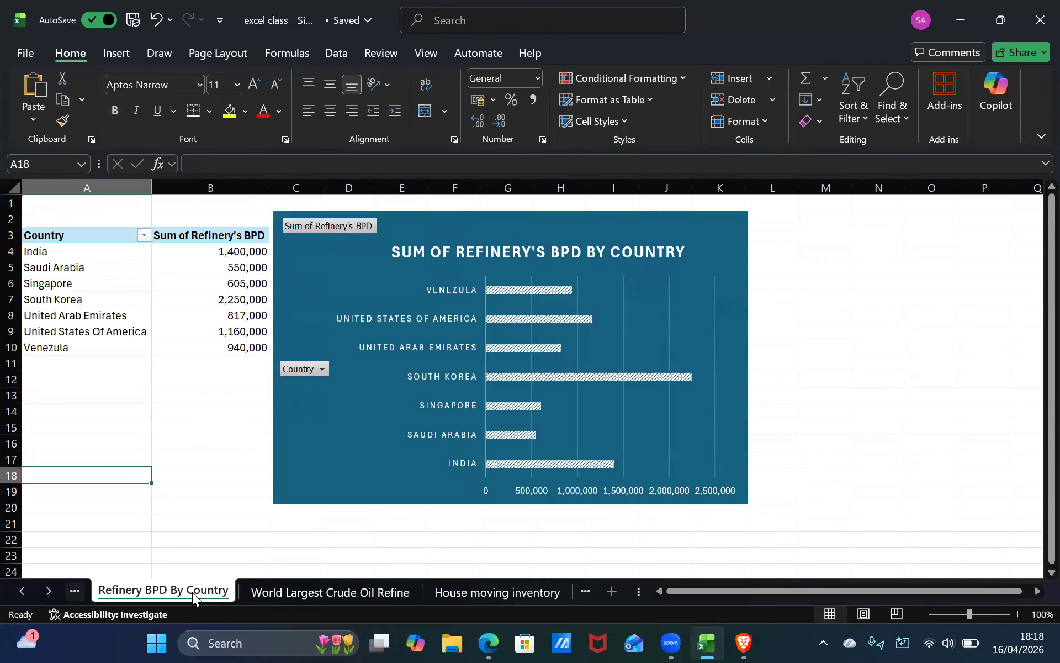
click(74, 591)
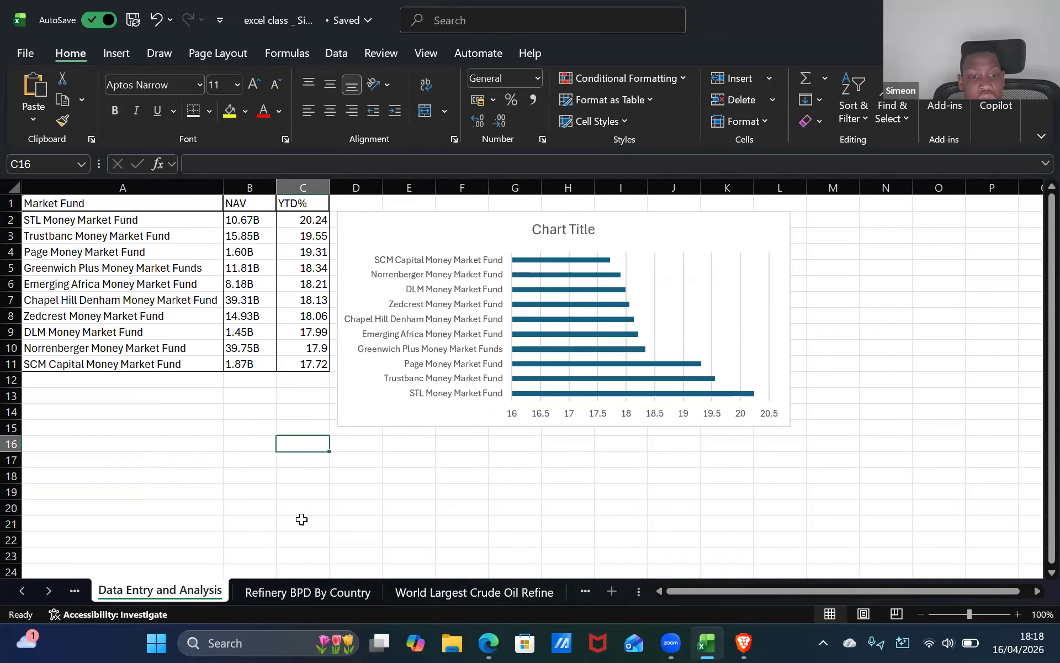
click(75, 591)
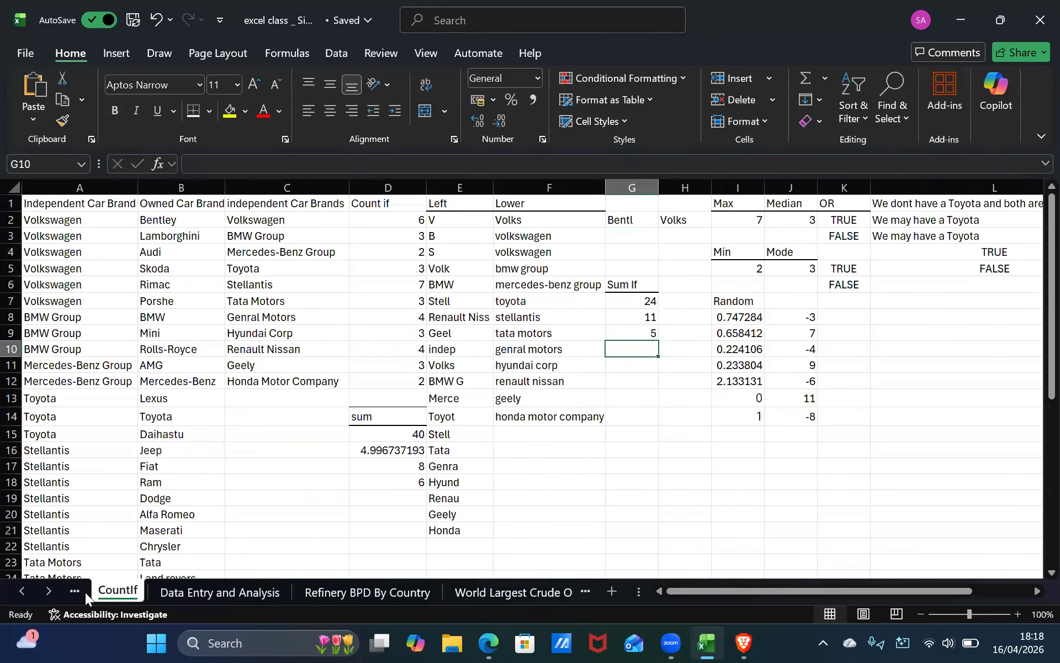
click(85, 592)
click(128, 592)
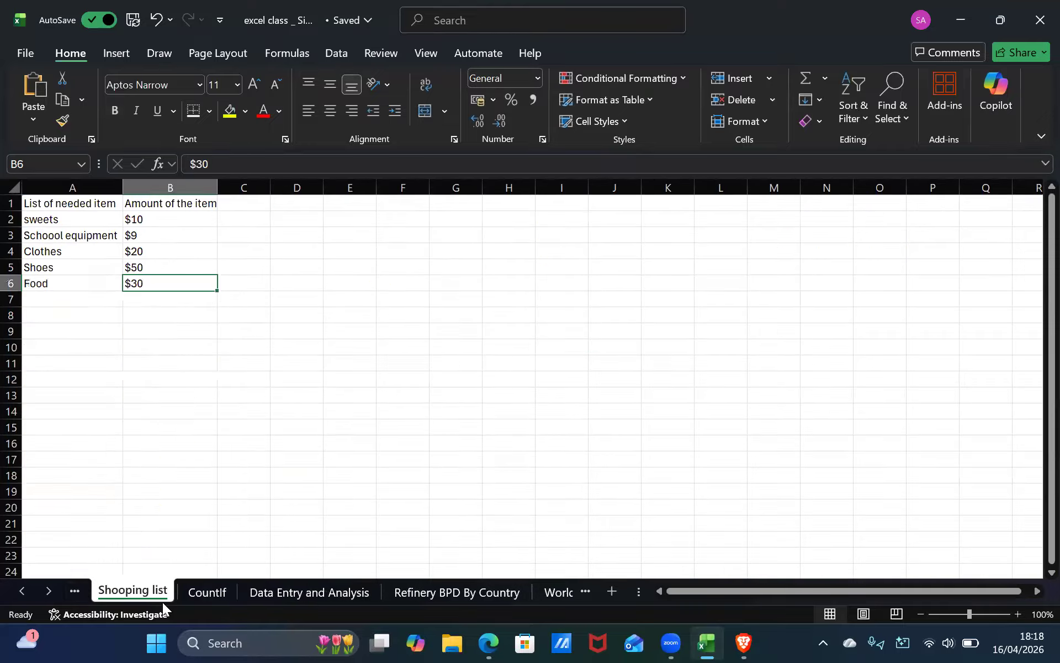
click(202, 592)
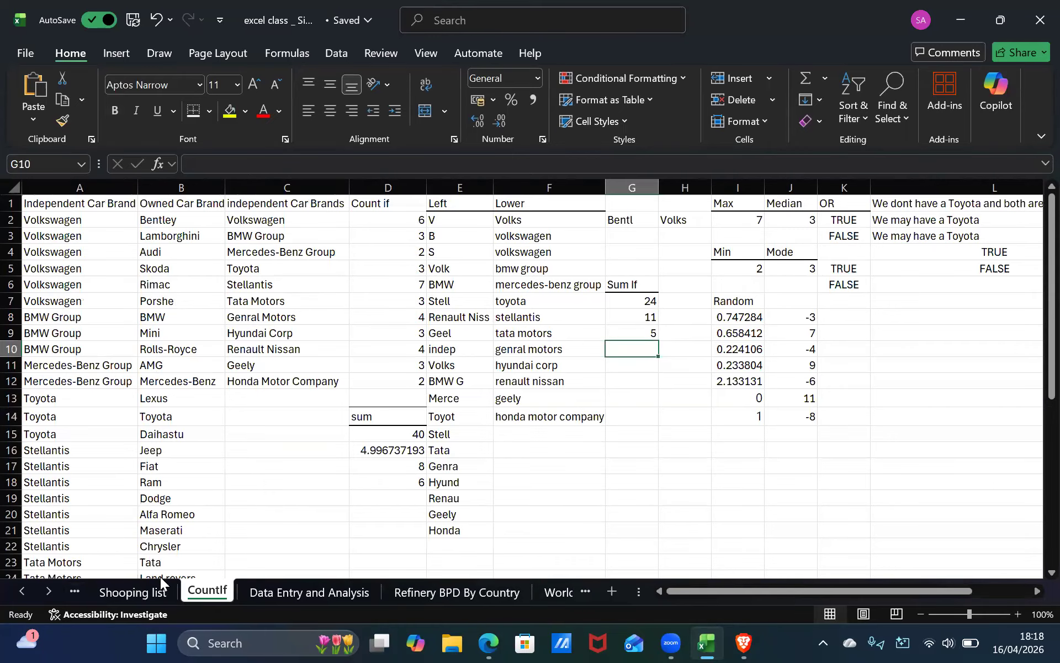
click(132, 592)
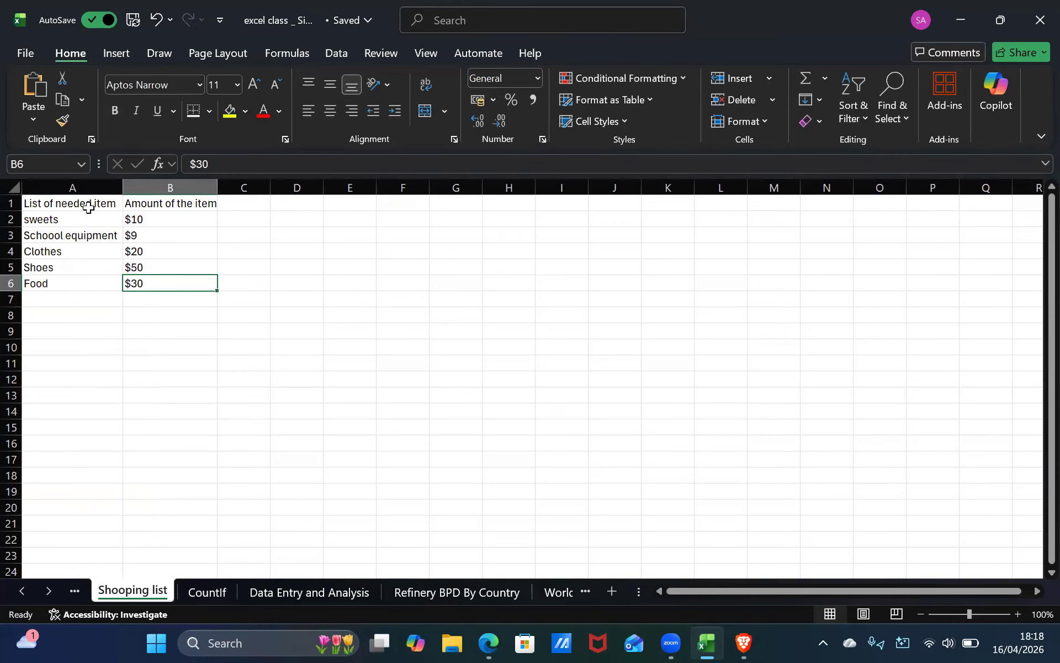
Select the shopping list range A1:B6 and open Recommended Charts, then close the dialog.
click(89, 207)
double_click(97, 204)
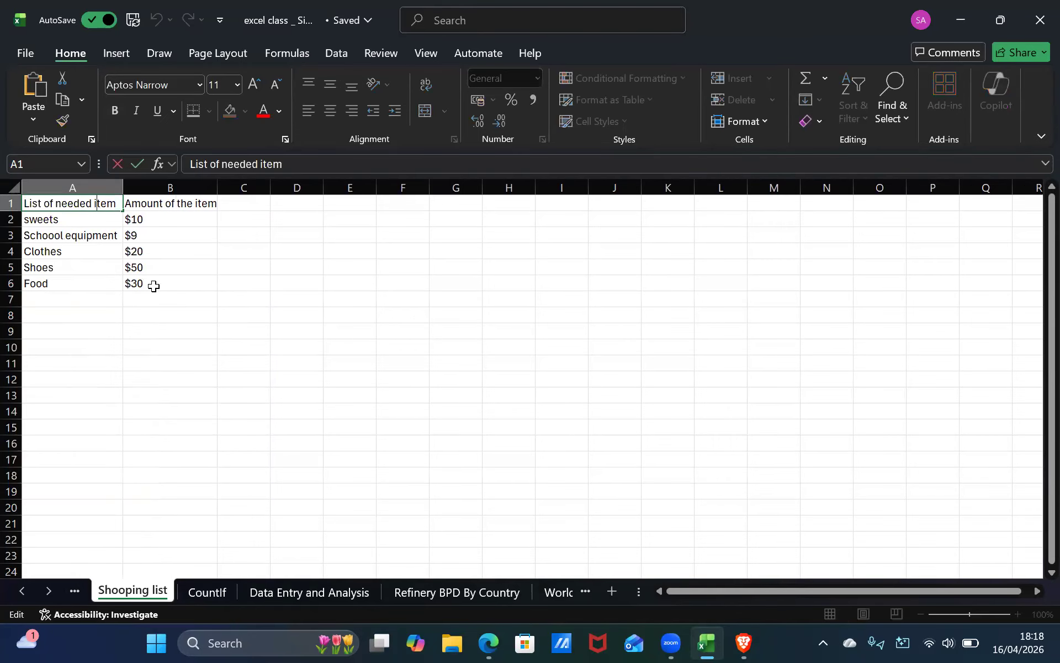
shift+click(154, 286)
click(110, 54)
click(378, 83)
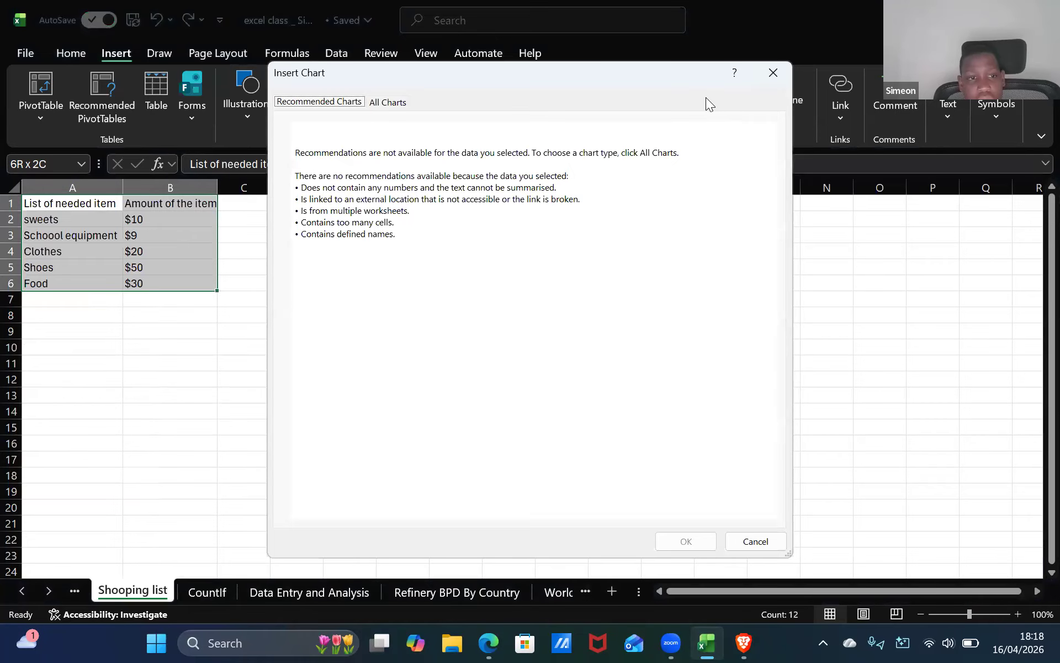
click(773, 73)
Reopen Recommended Charts for the shopping list, view All Charts, and cancel the dialog.
click(75, 590)
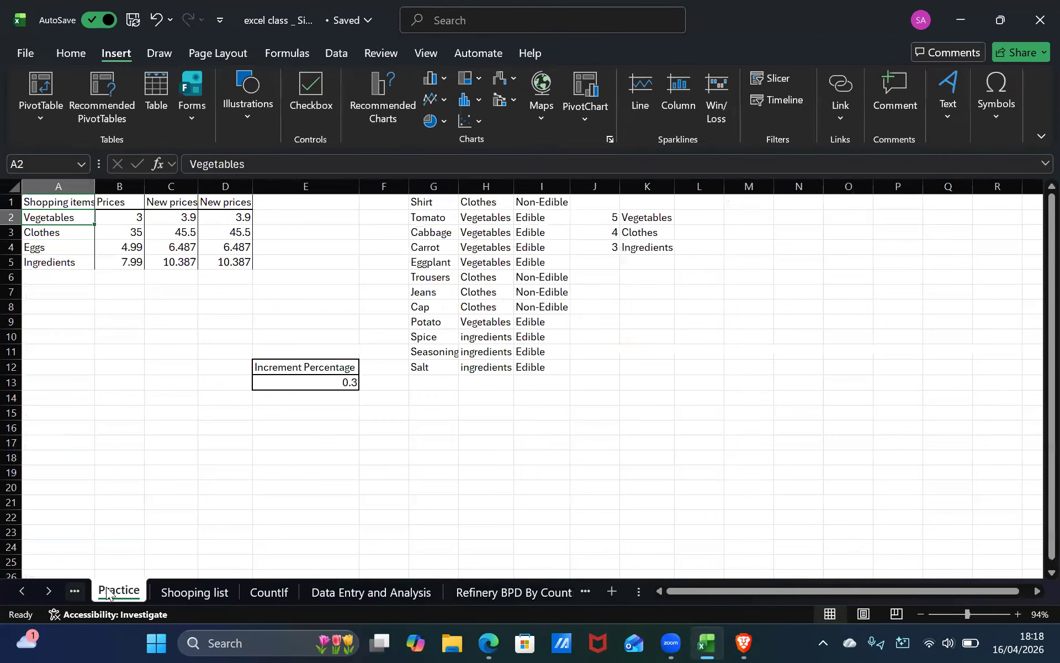
click(180, 594)
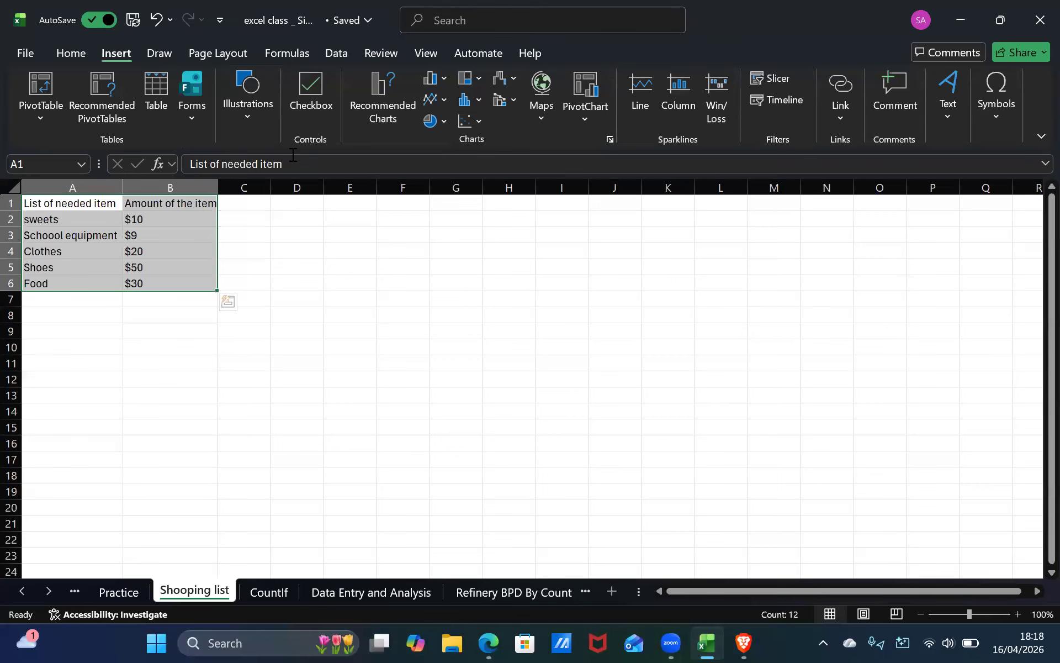
click(402, 106)
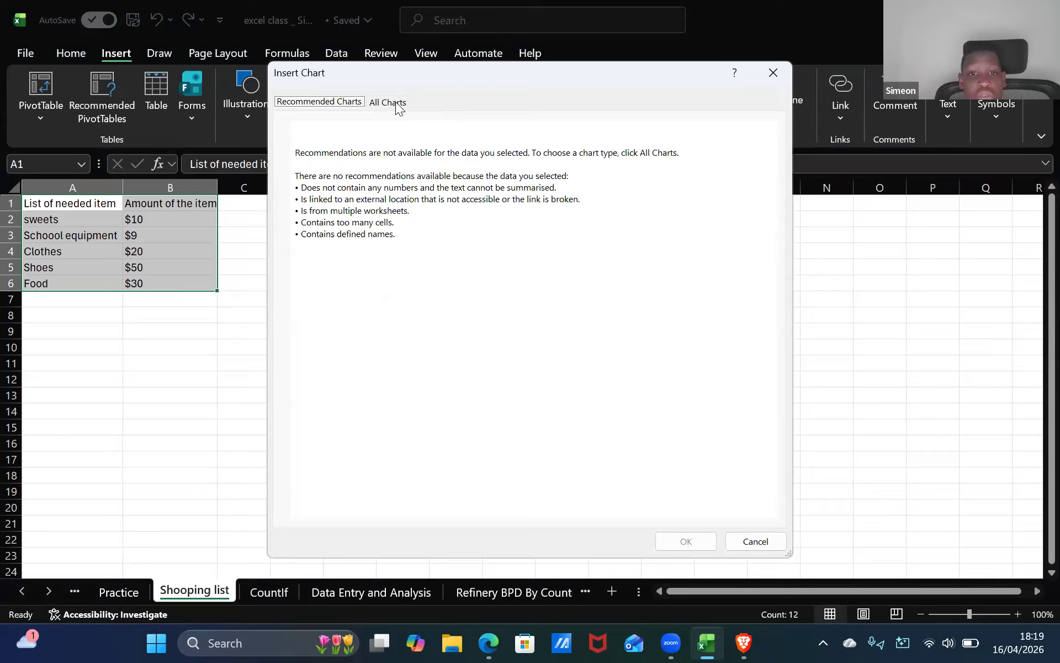
click(396, 102)
mouse_move(496, 284)
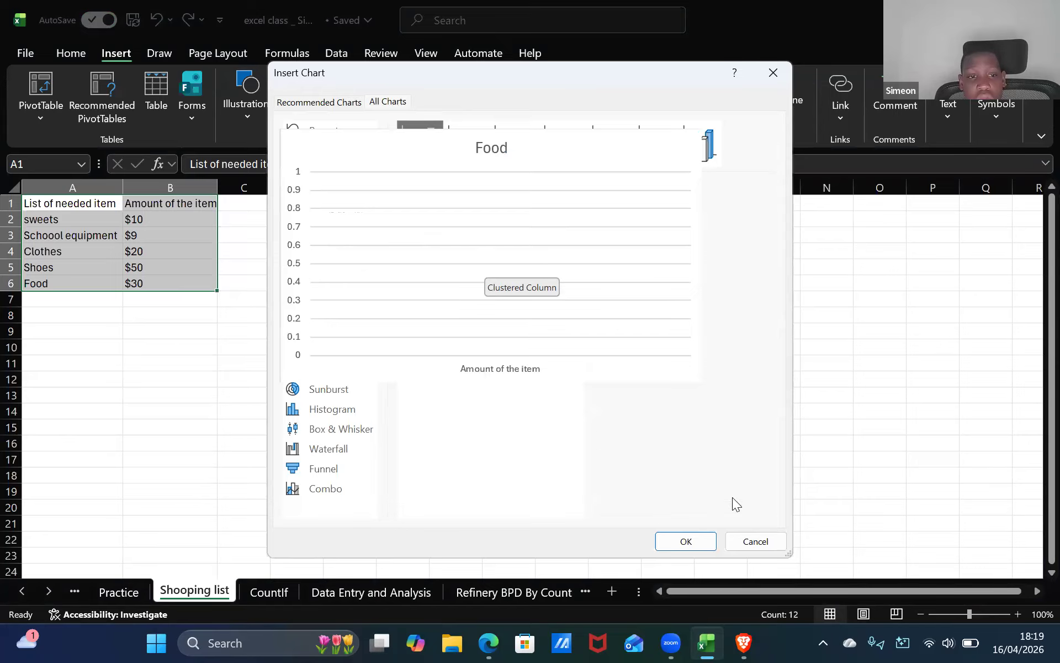
click(743, 545)
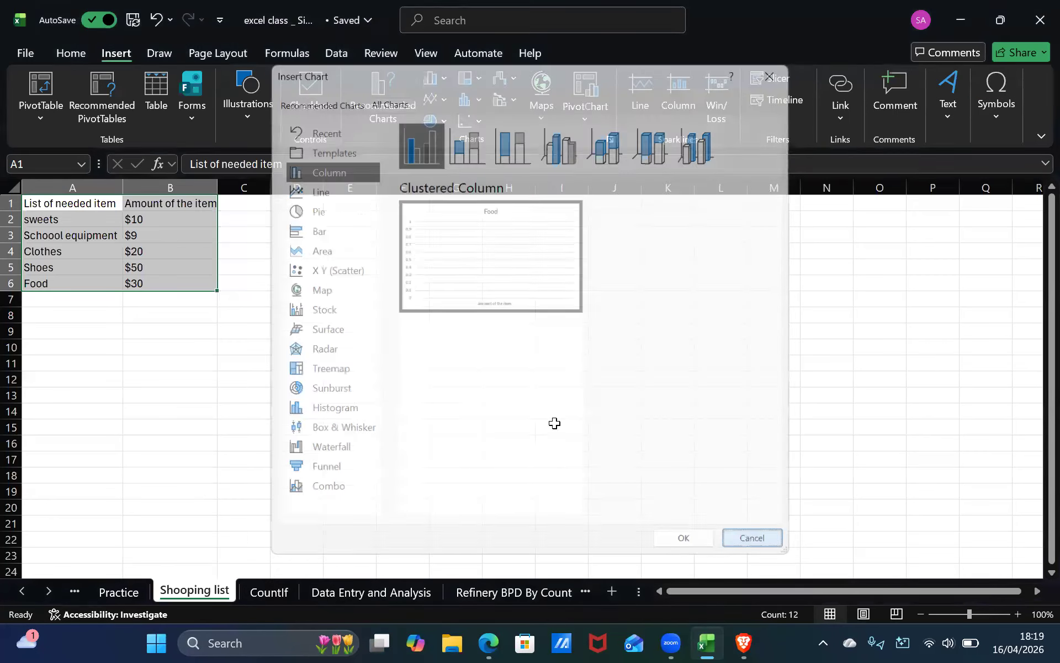
scroll(299, 362, down, 1)
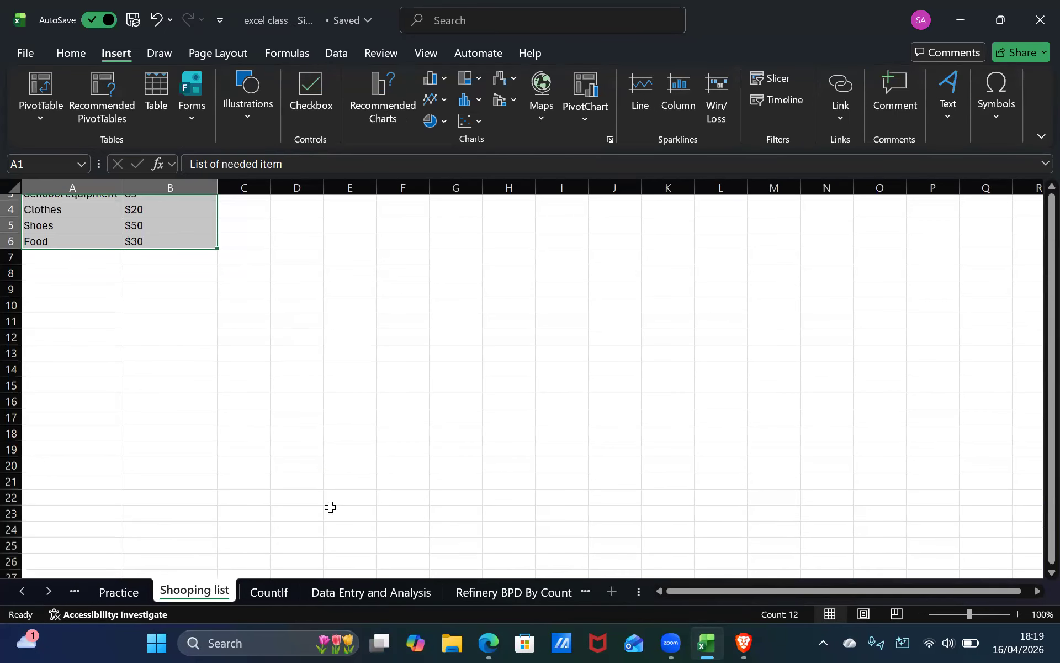
click(331, 506)
scroll(303, 429, up, 1)
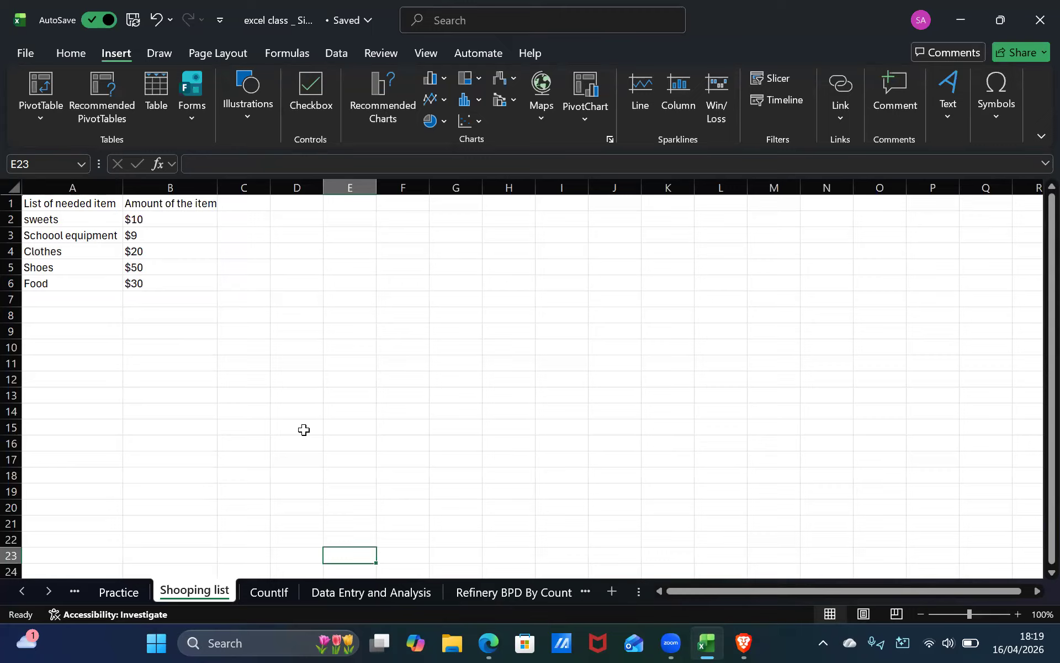
Remove the dollar signs from the amounts in B2:B6 so they are plain numbers.
click(135, 287)
double_click(136, 283)
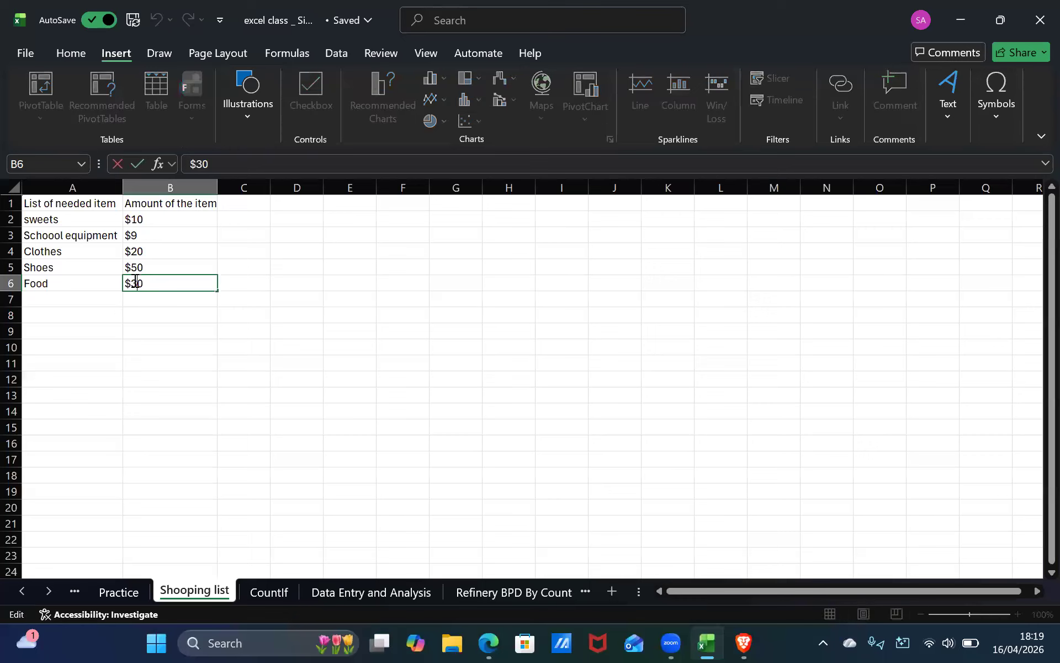
key(BackSpace)
double_click(130, 267)
key(BackSpace)
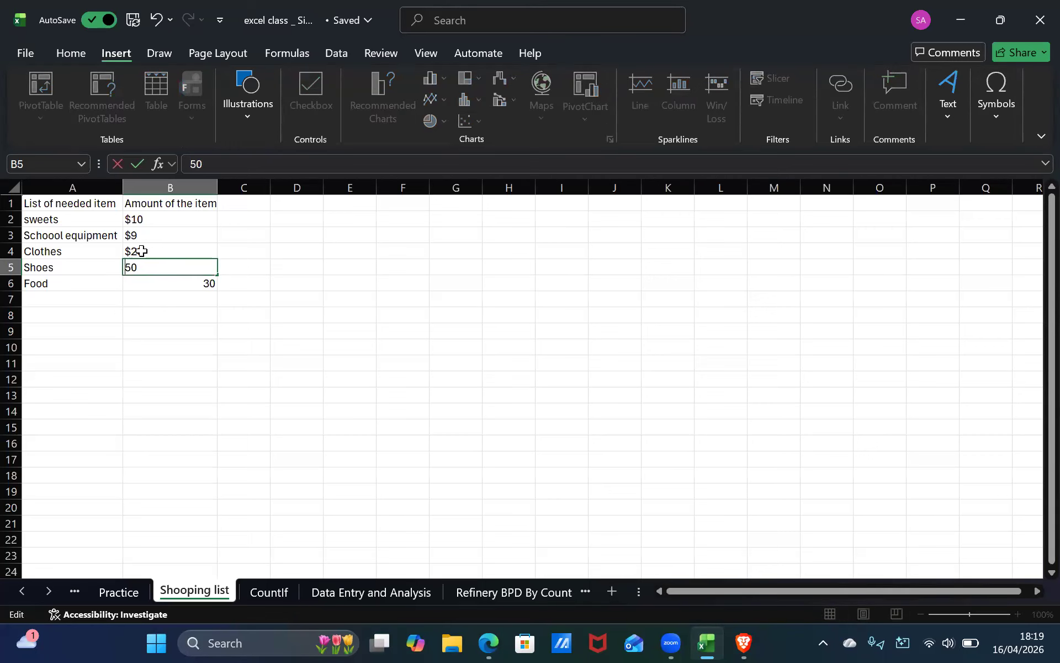
double_click(131, 251)
key(BackSpace)
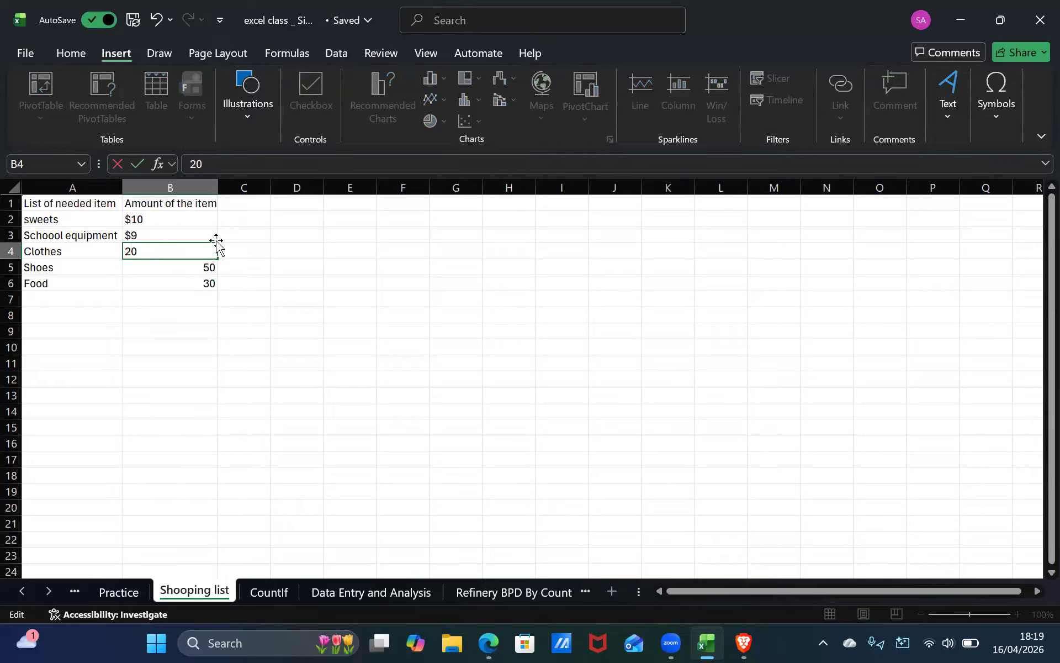
double_click(130, 236)
key(BackSpace)
double_click(133, 220)
key(BackSpace)
click(131, 250)
click(92, 206)
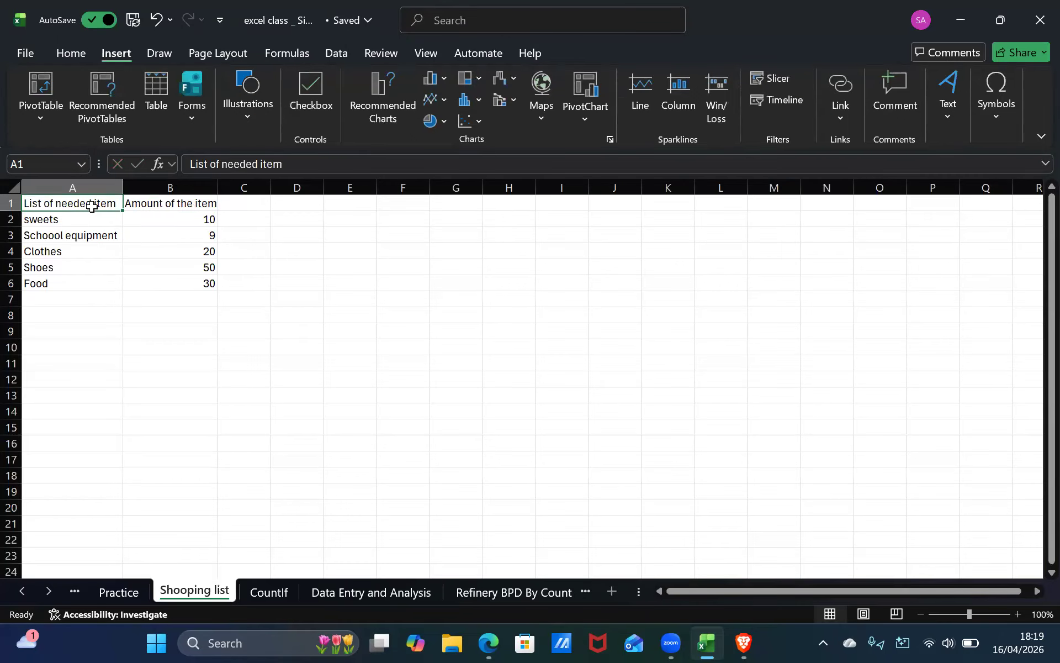
Select the shopping list range A2:B6 and open Recommended Charts, then close the dialog.
click(90, 234)
click(90, 218)
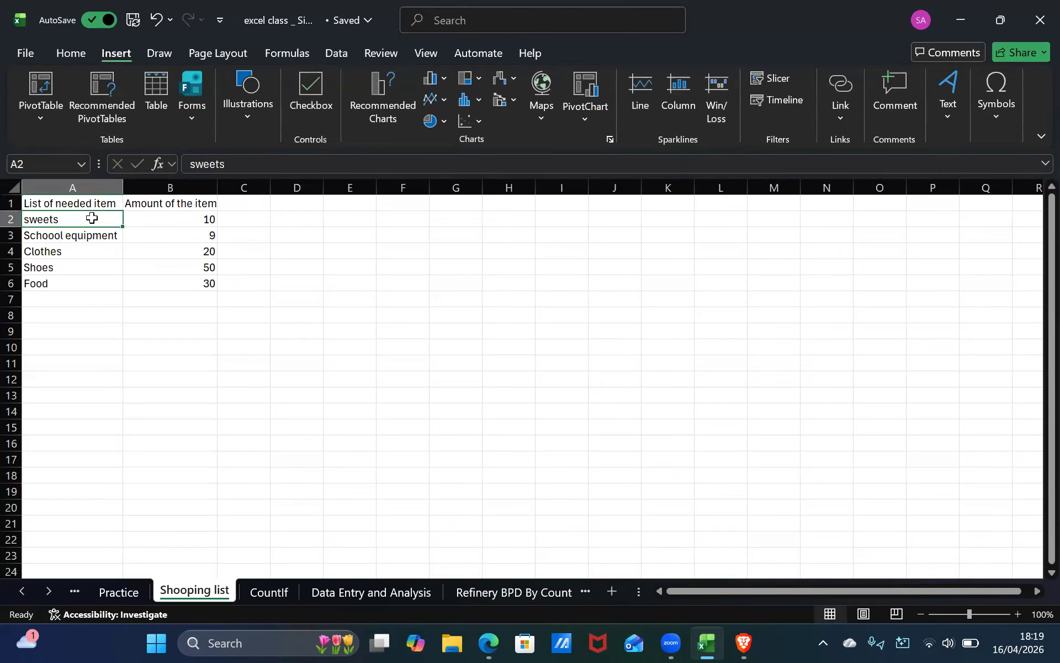
key(ctrl+shift+End)
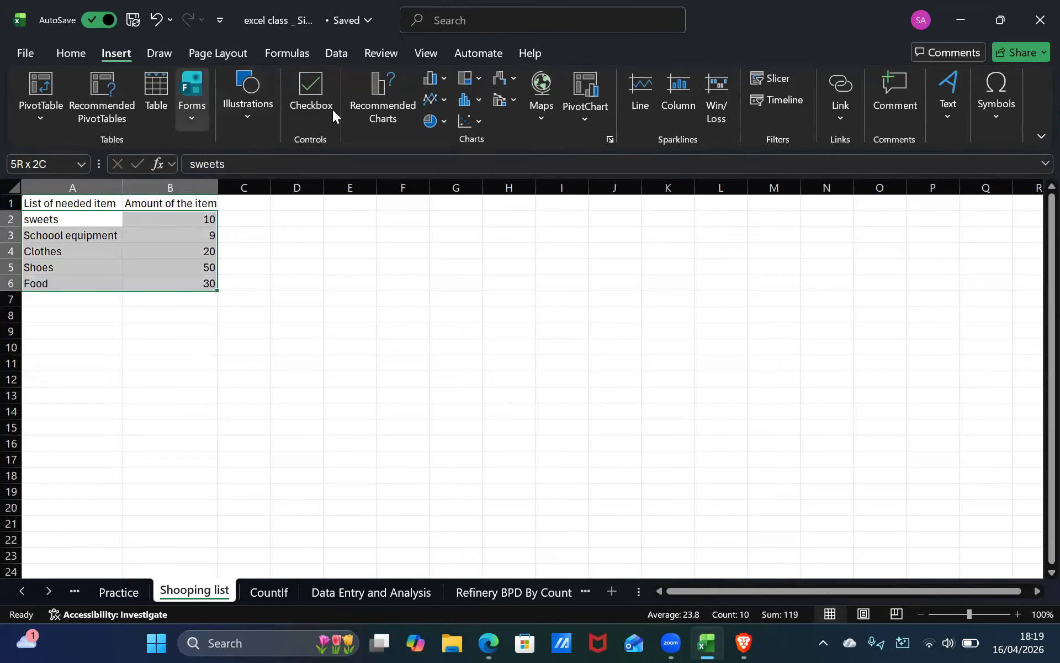
click(377, 80)
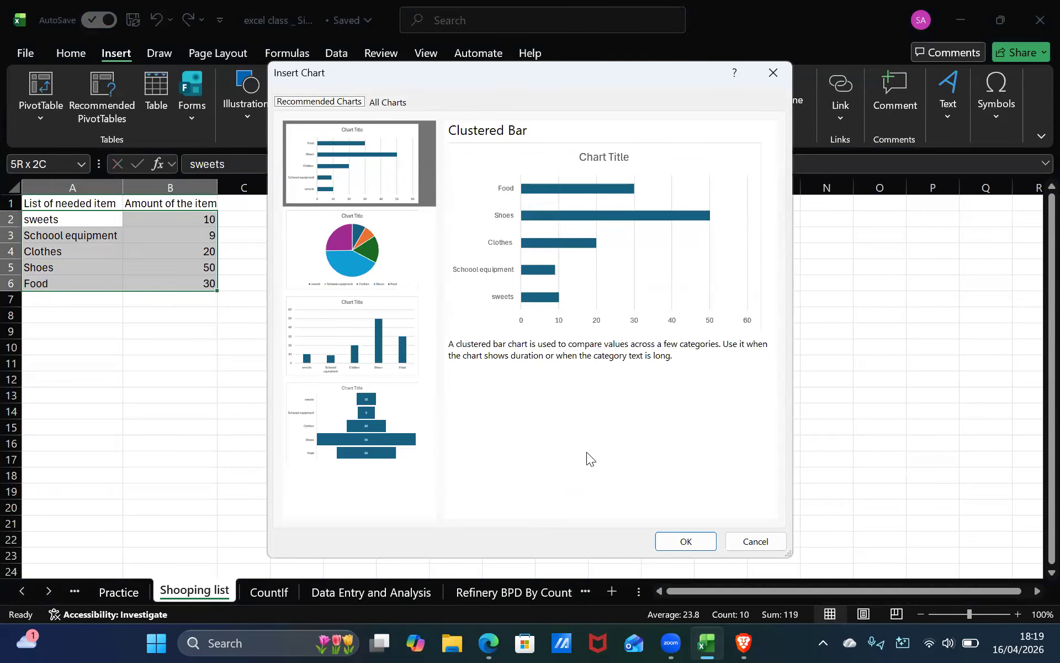
click(773, 72)
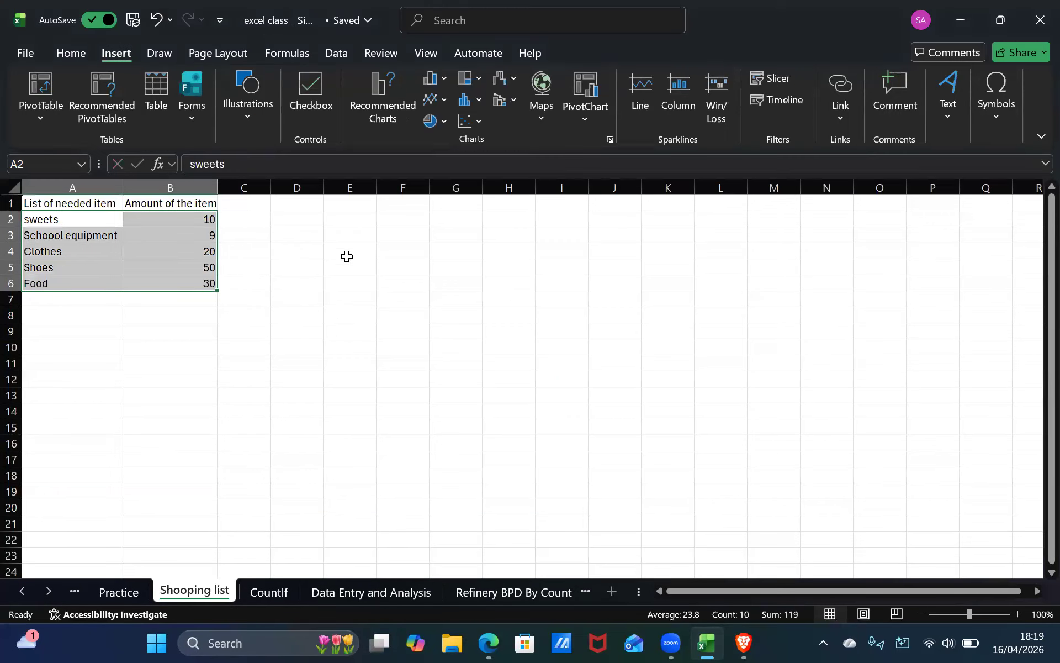
click(260, 284)
click(200, 219)
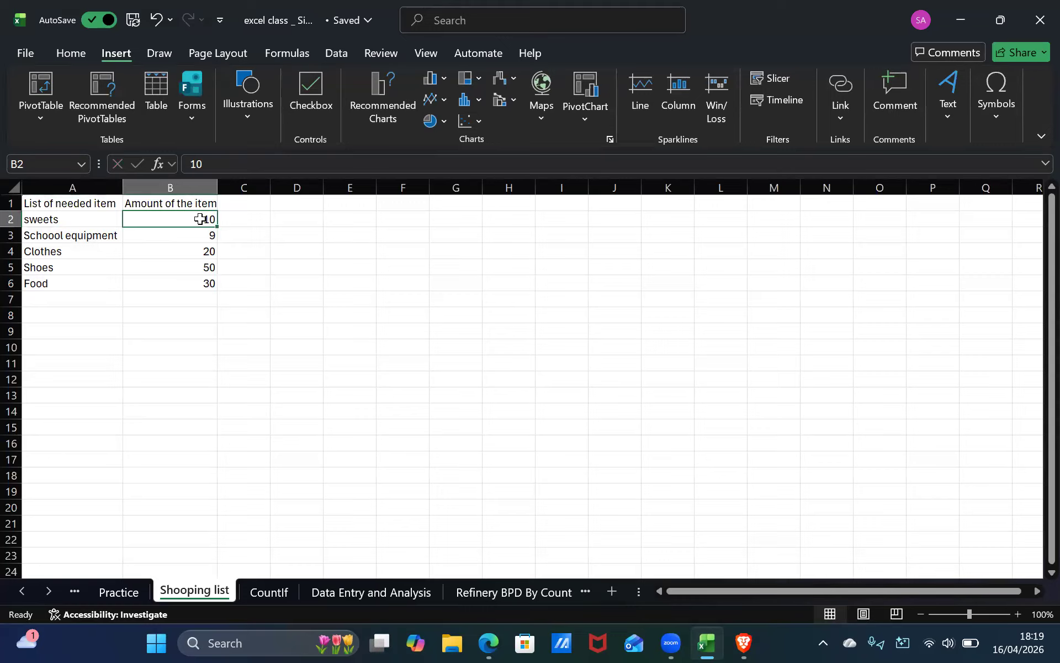
shift+click(206, 282)
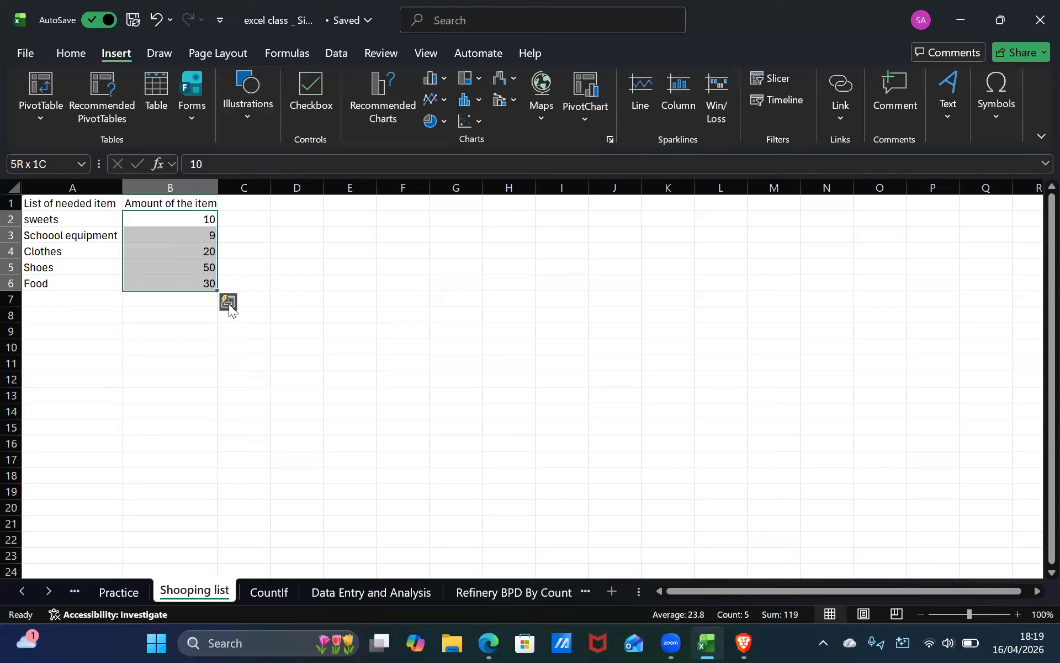
click(91, 54)
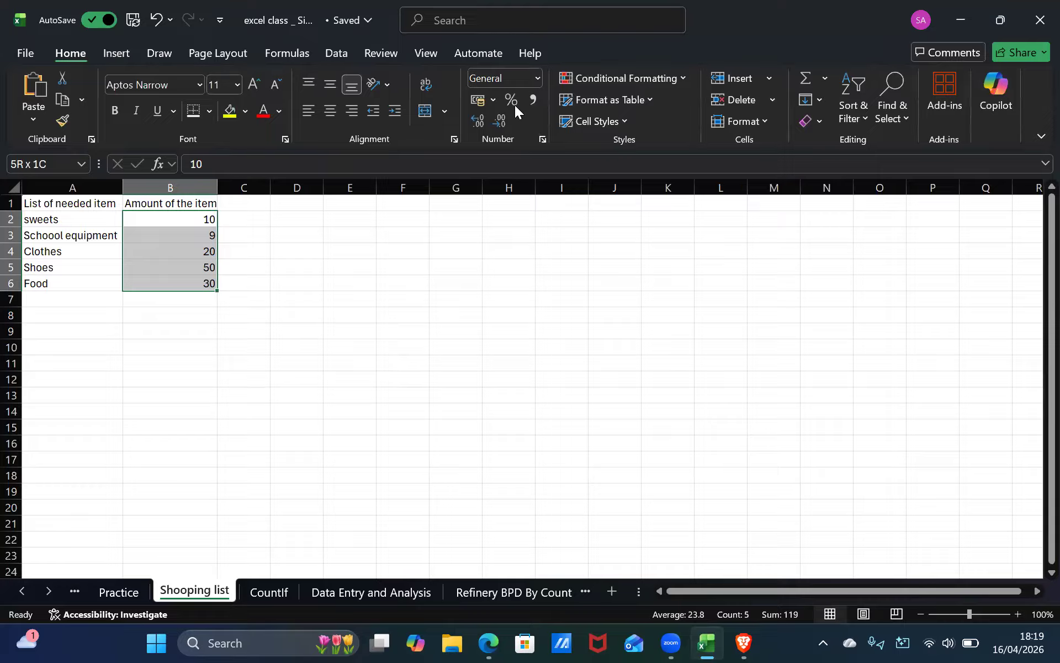
click(534, 83)
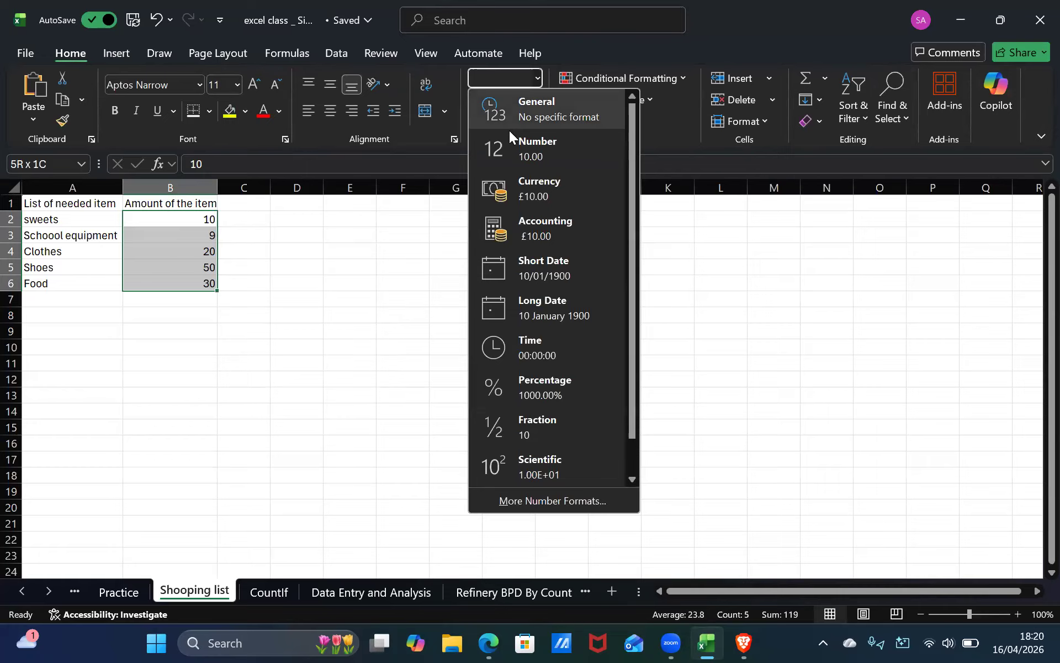
click(105, 215)
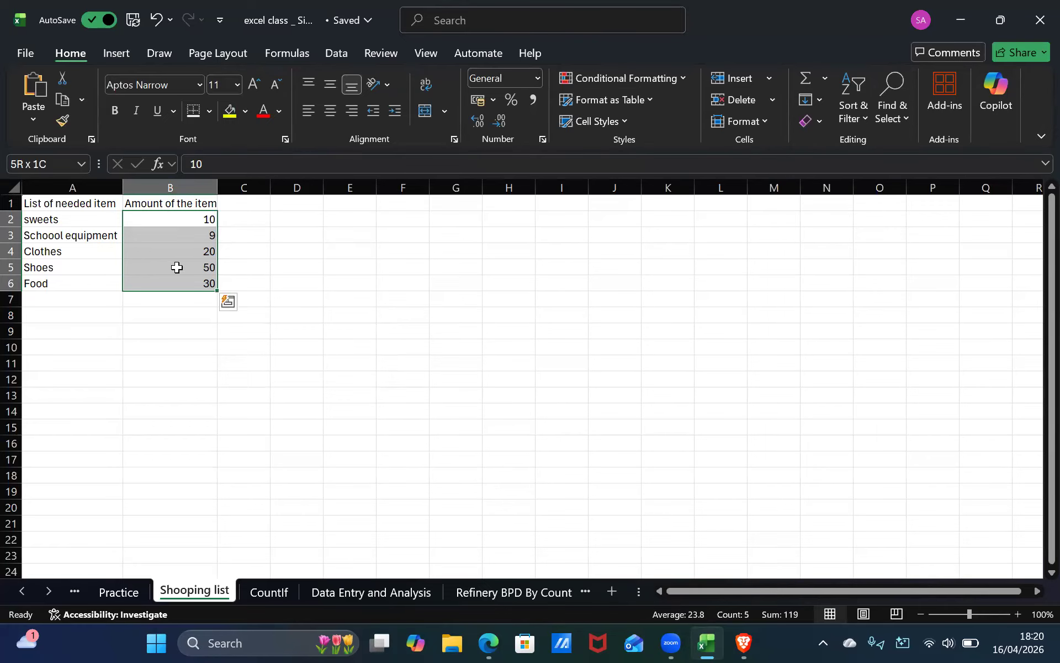
double_click(174, 205)
right_click(174, 206)
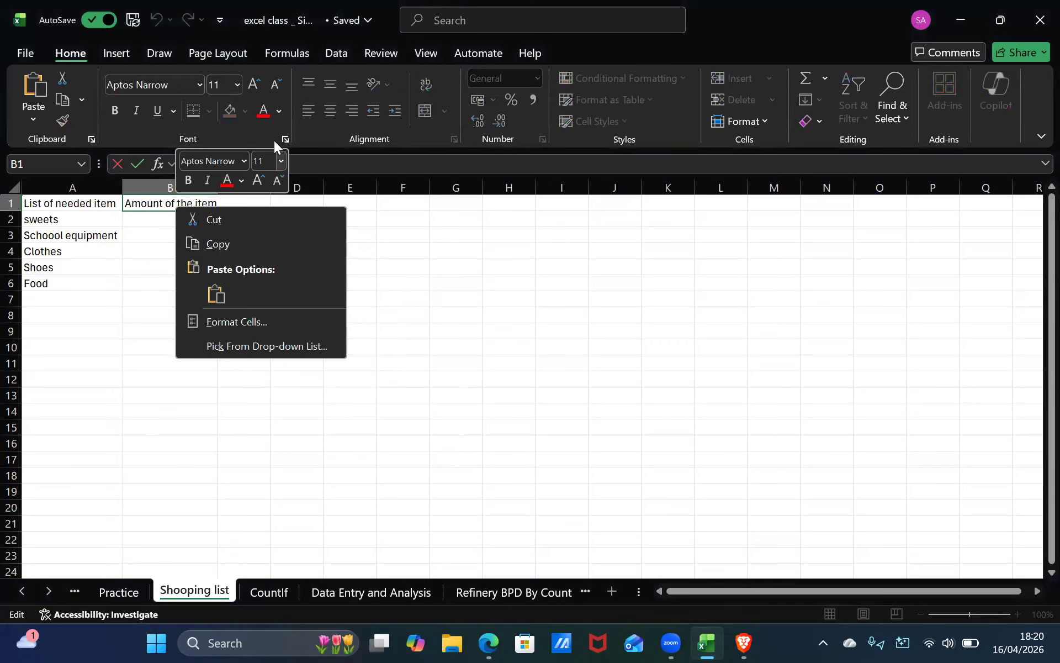
click(169, 136)
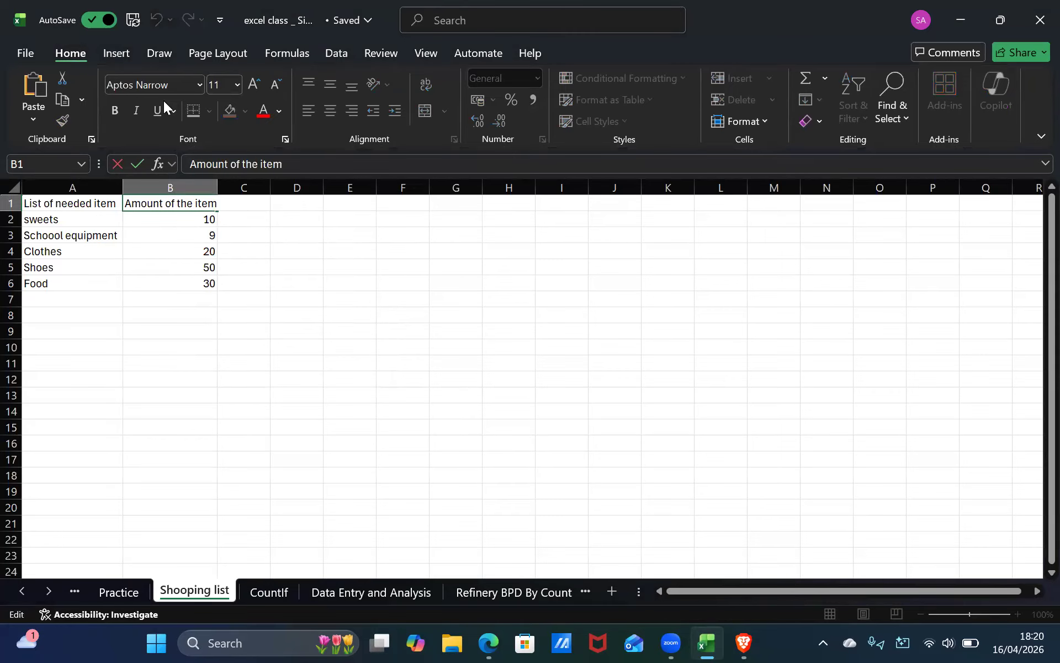
click(339, 223)
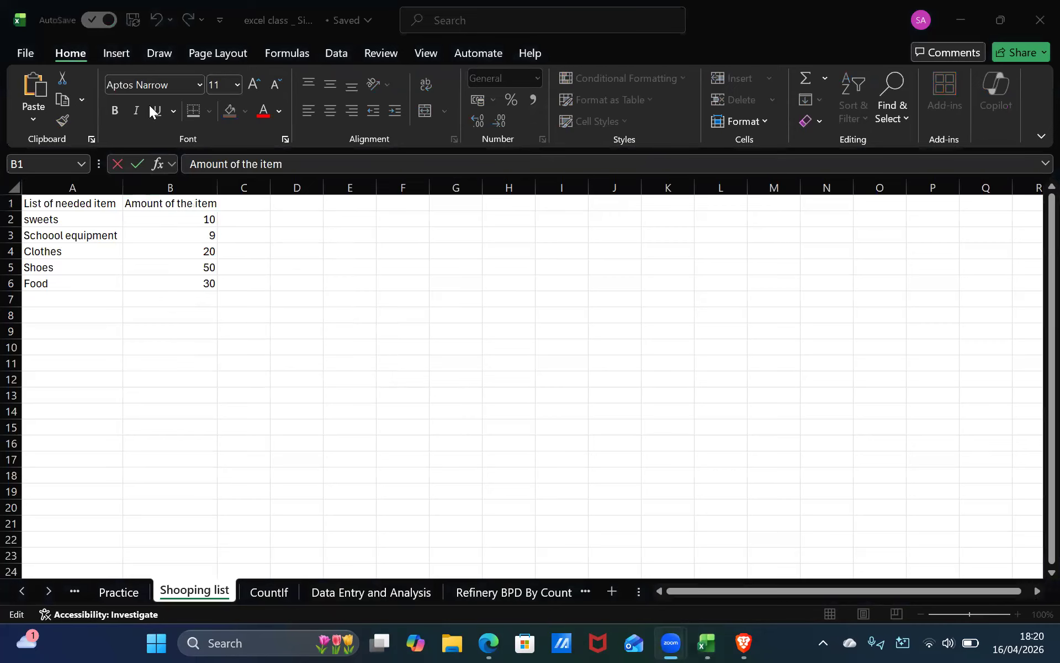
Open Format Cells for column B and choose the Currency category.
click(164, 185)
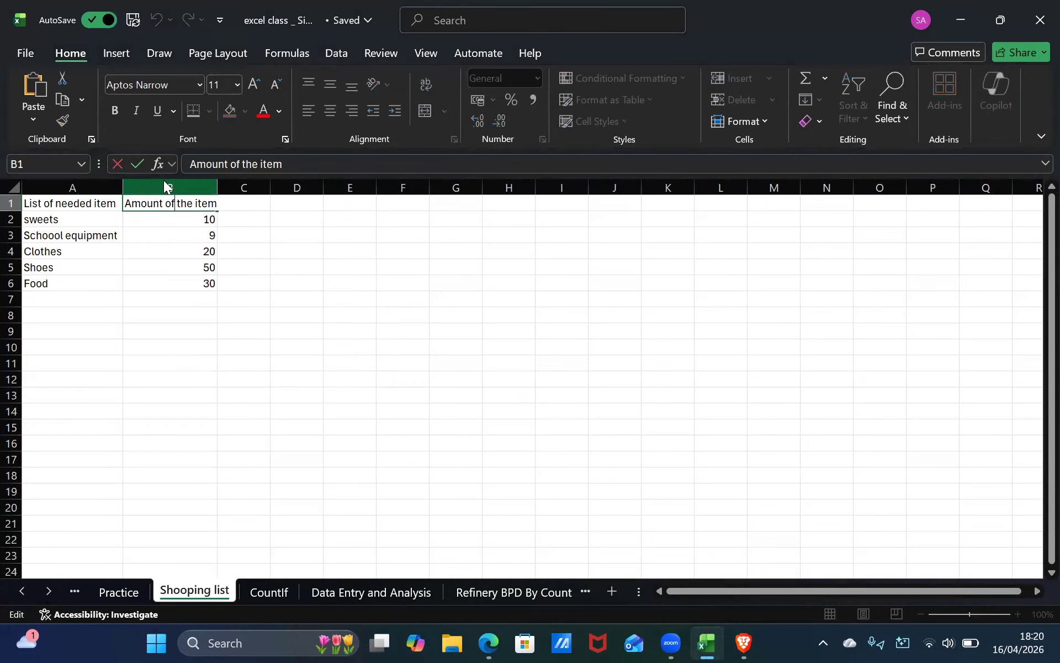
right_click(164, 185)
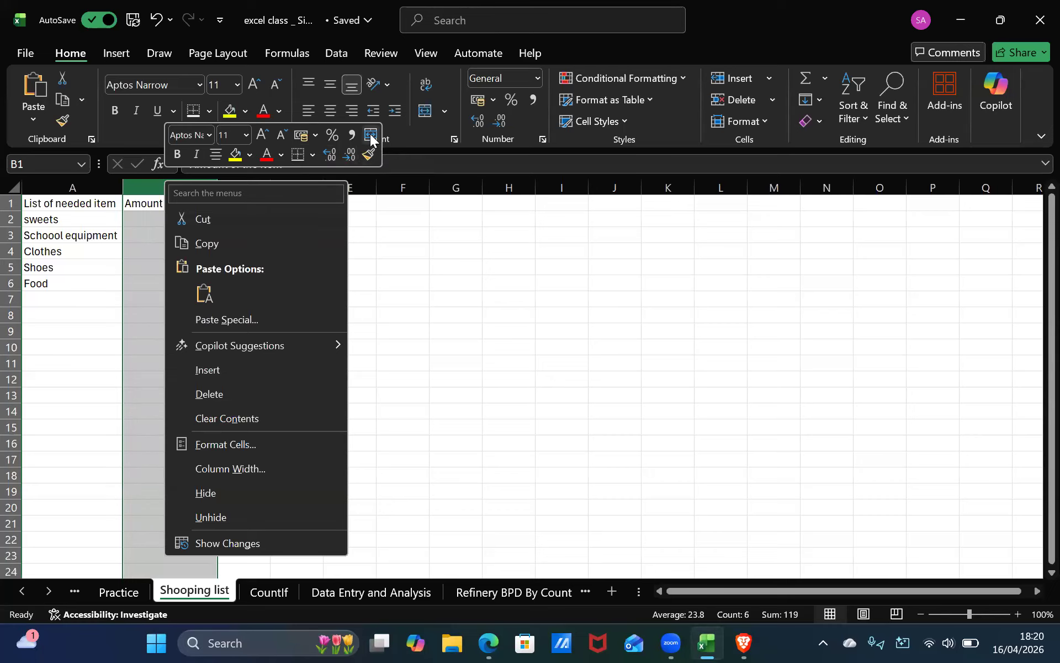
click(275, 448)
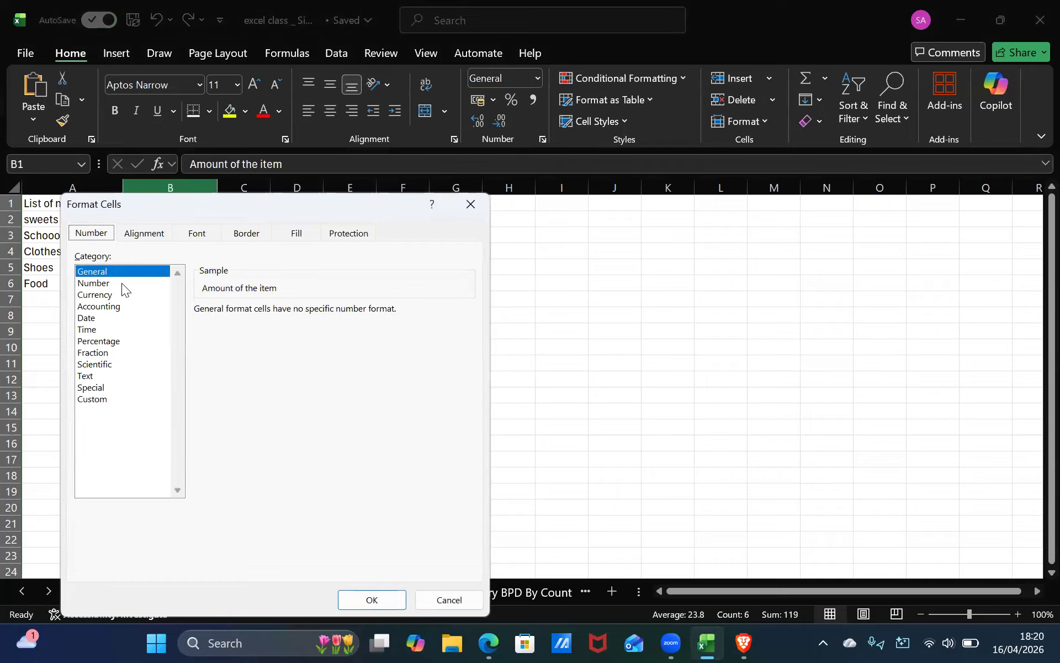
click(122, 283)
click(123, 293)
Set the currency symbol to $ English (United States) and apply the format to column B.
click(456, 333)
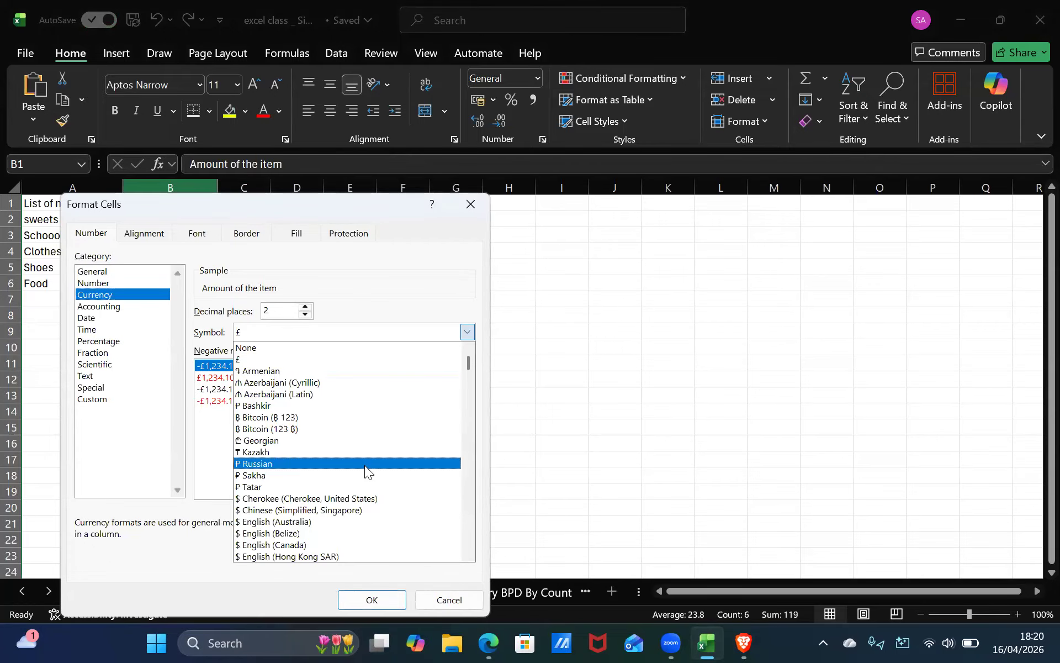
key(Down)
key(Down)
key(Down)
key(Down)
key(Down)
key(Down)
key(Down)
key(Down)
key(Down)
key(Down)
key(Down)
key(Down)
key(Down)
key(Down)
key(Down)
key(Down)
key(Down)
key(Down)
key(Up)
key(Up)
key(Up)
key(Up)
key(Up)
key(Up)
key(Up)
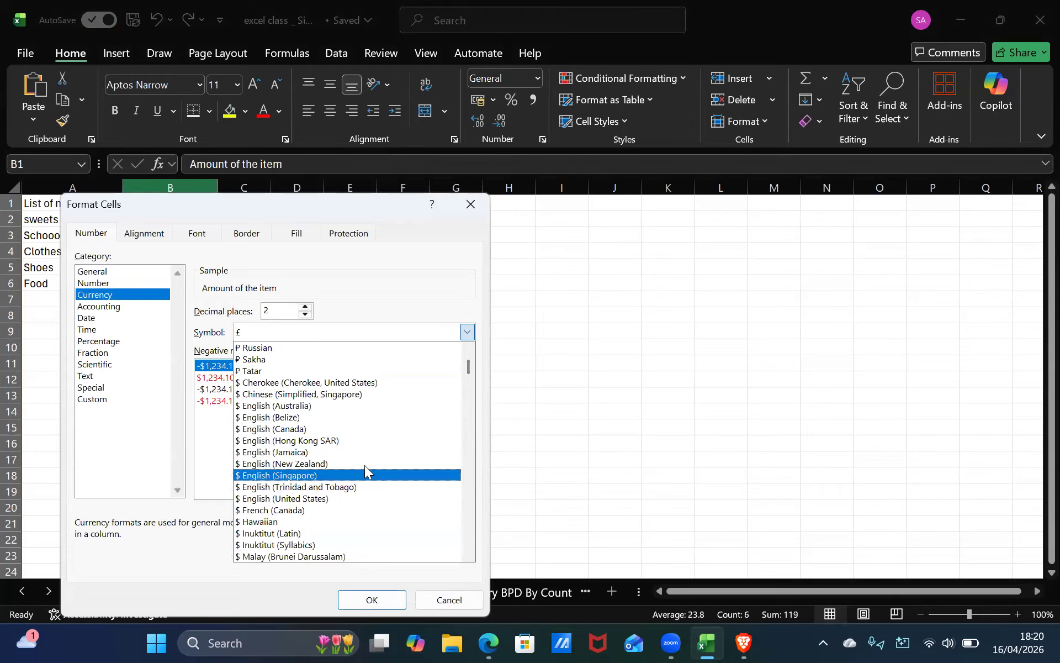
key(Up)
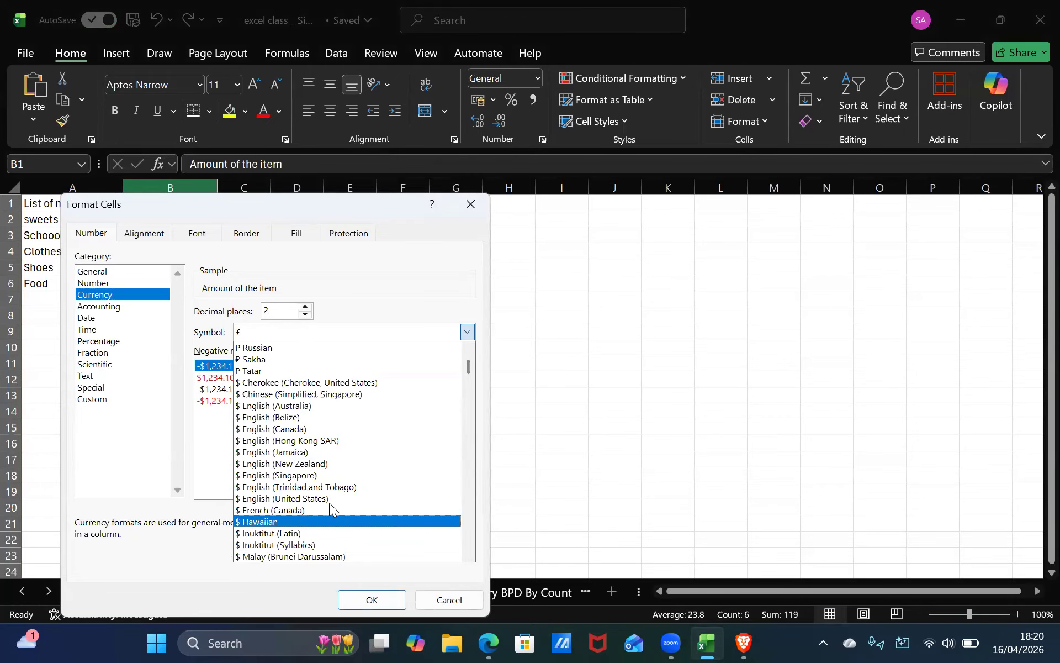
click(330, 497)
click(371, 599)
click(305, 453)
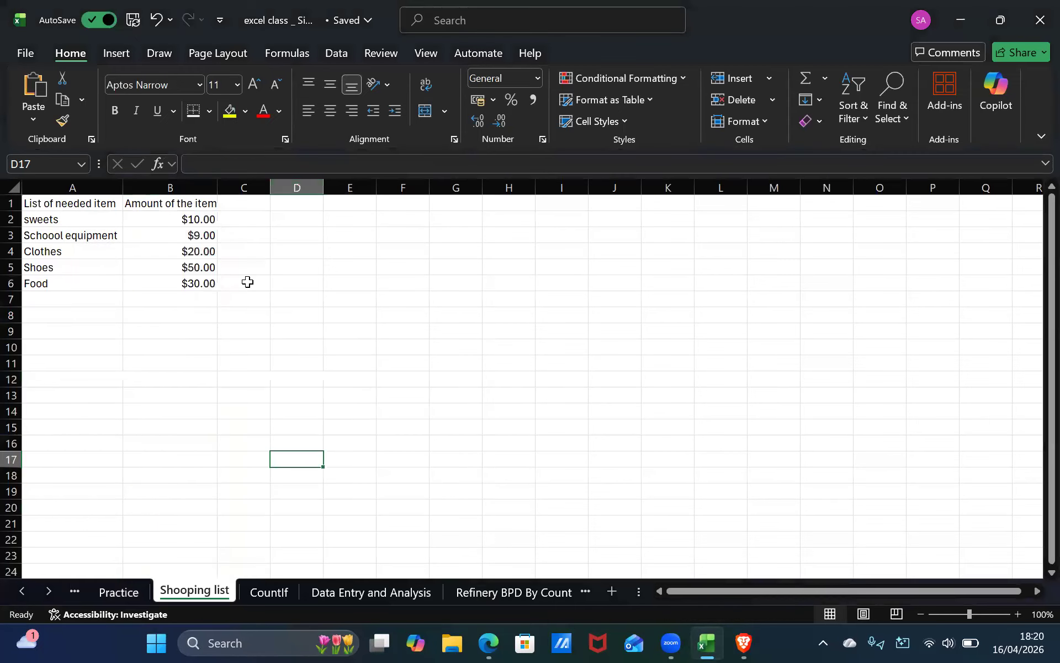
Select A2:B6 and open Recommended Charts again, then close the dialog.
click(90, 222)
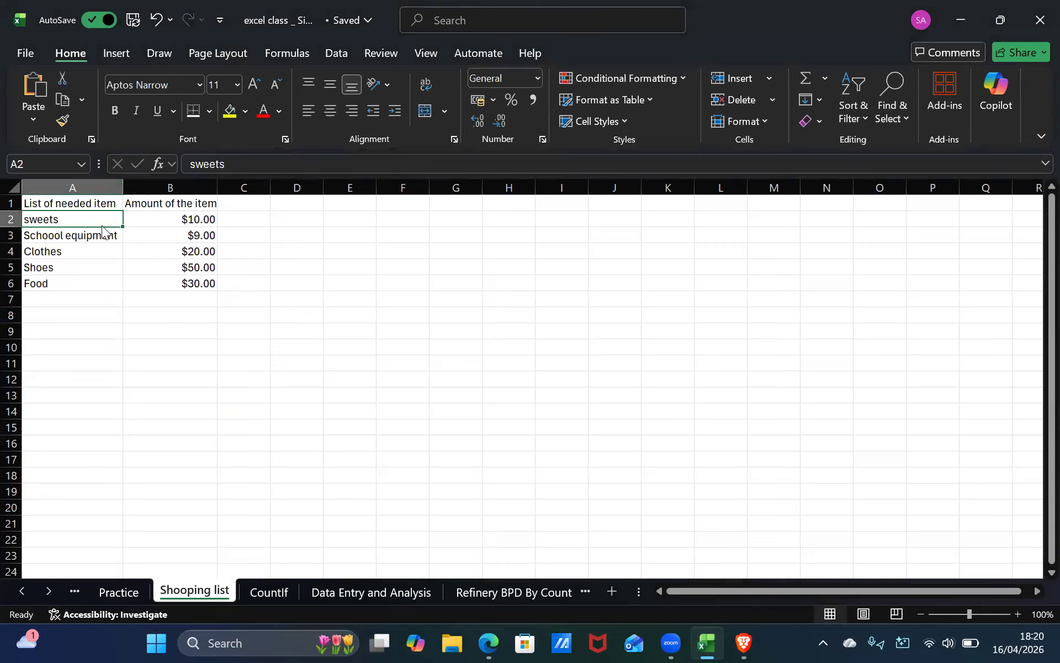
key(ctrl+shift+Down)
key(shift+Right)
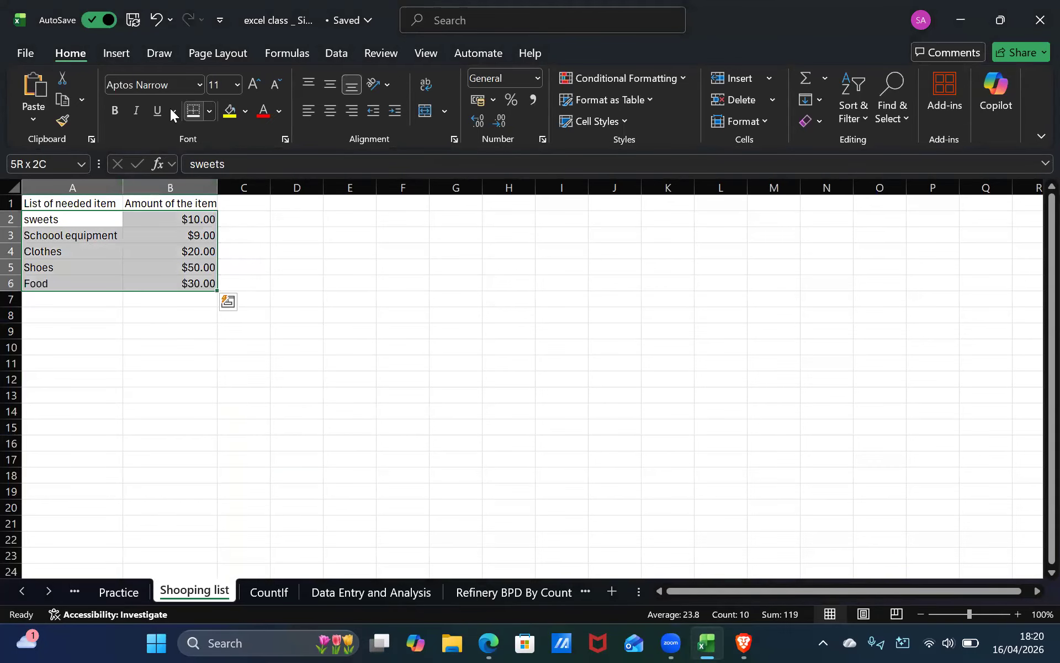
click(117, 52)
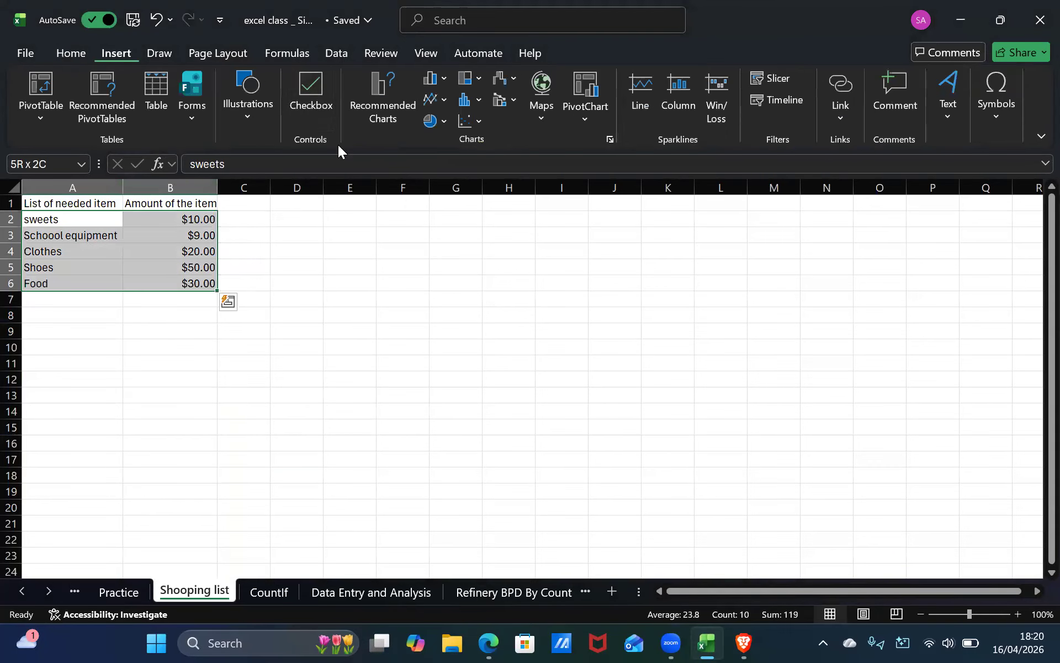
click(392, 127)
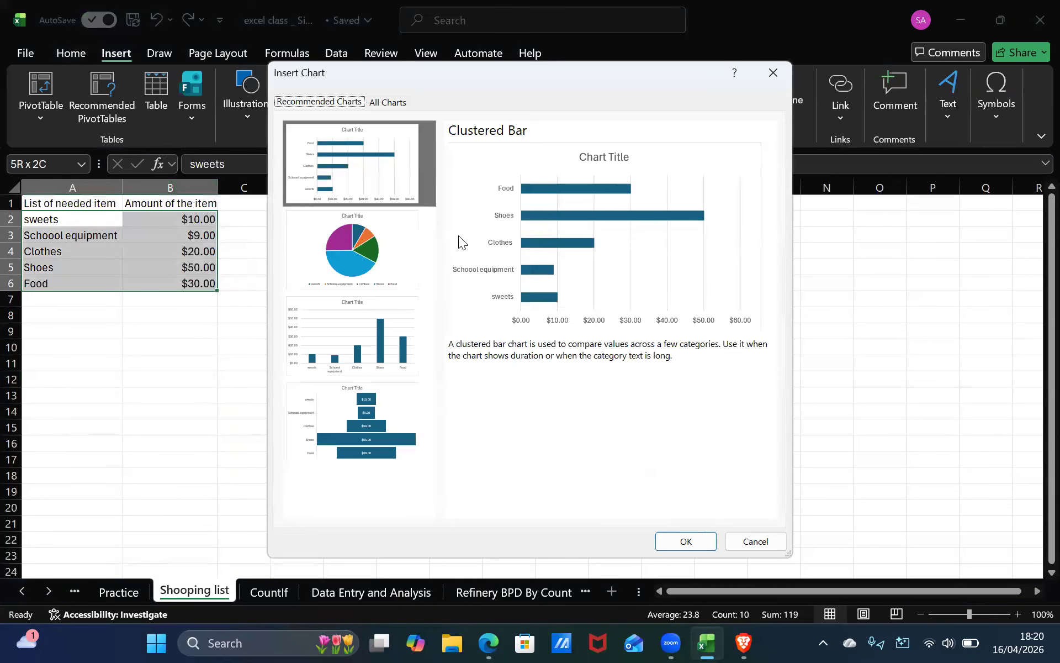
key(Escape)
Select the shopping list range A1:B6 and insert the recommended Pie chart.
click(140, 238)
click(89, 203)
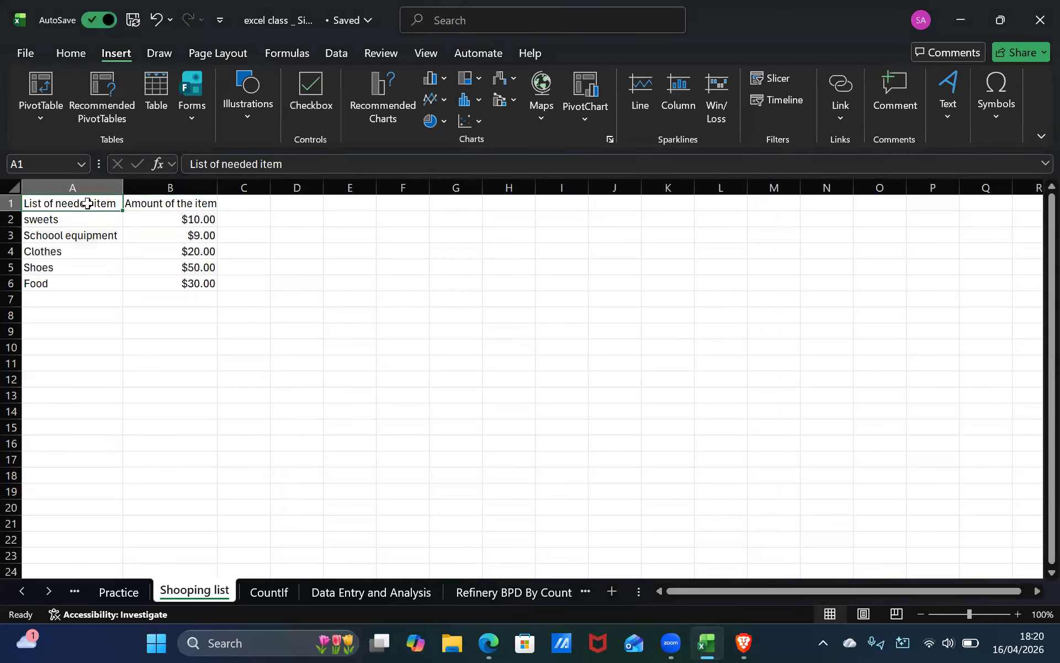
shift+click(177, 278)
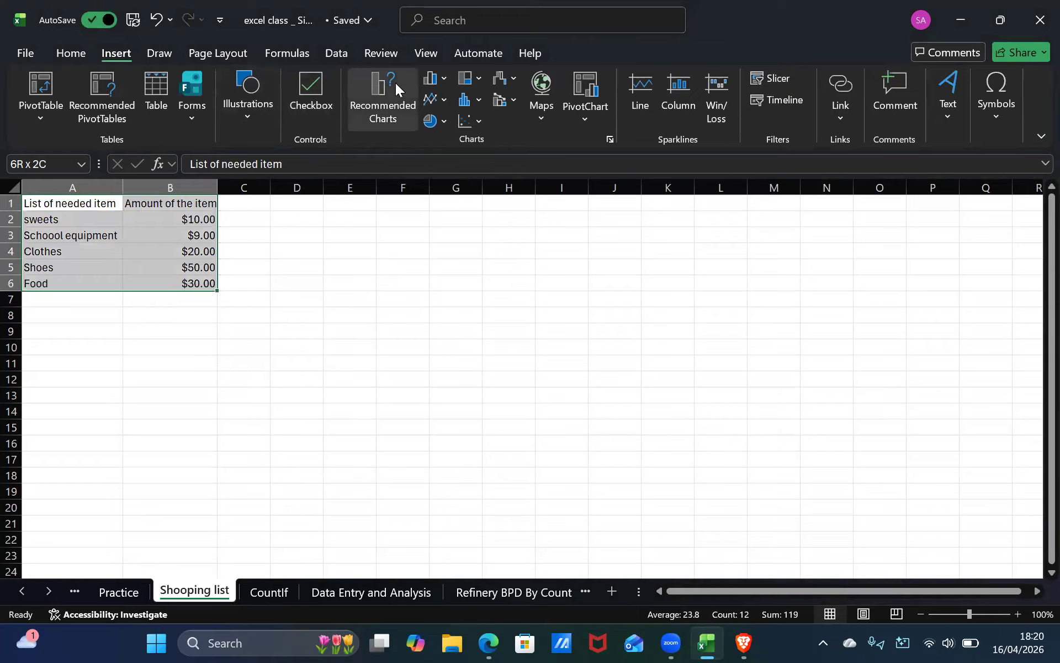
click(395, 83)
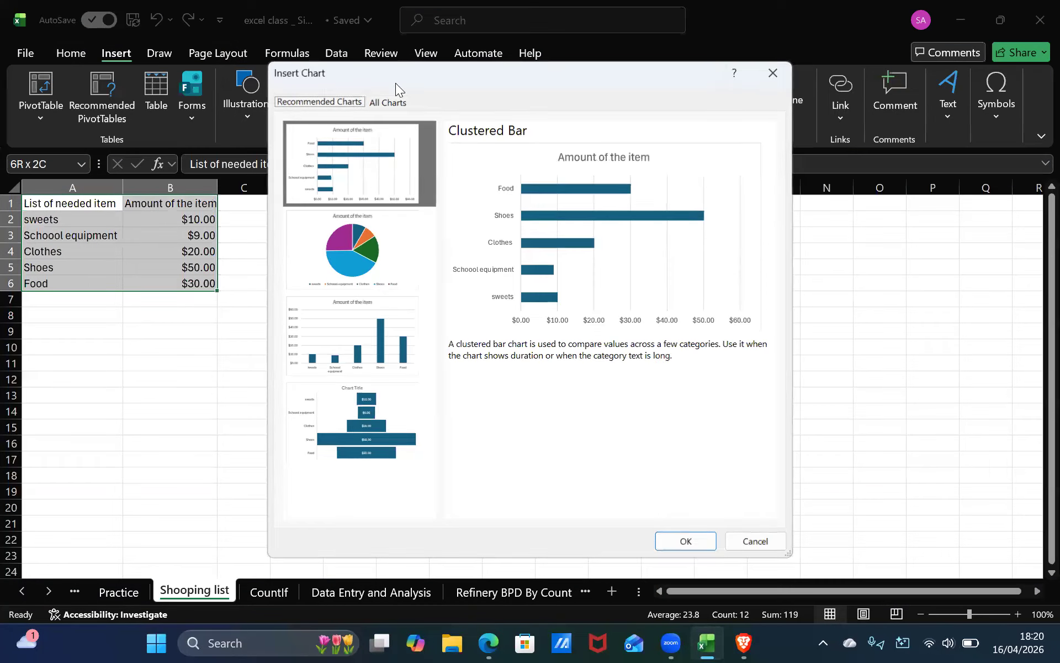
click(346, 269)
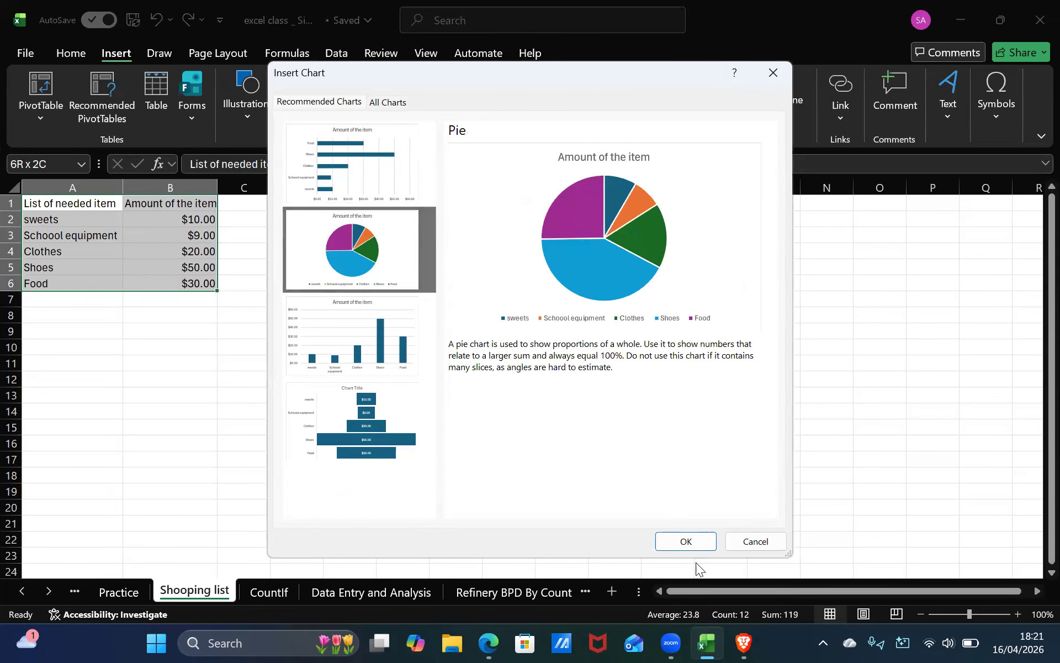
click(687, 541)
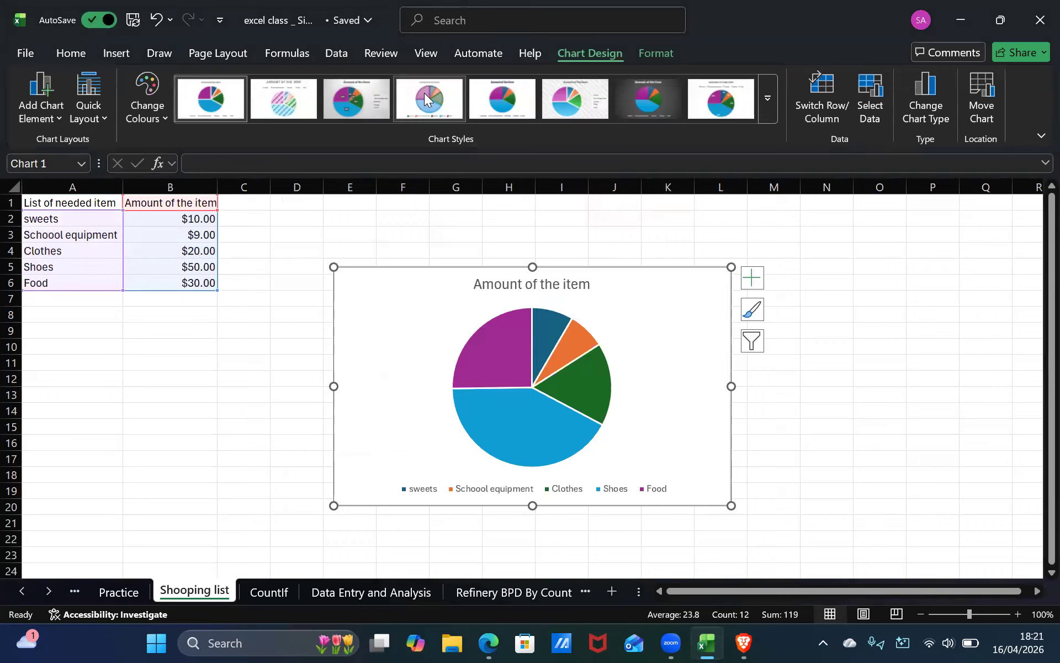
Apply the third chart style to the pie chart and move it beside the data starting at column C.
click(353, 103)
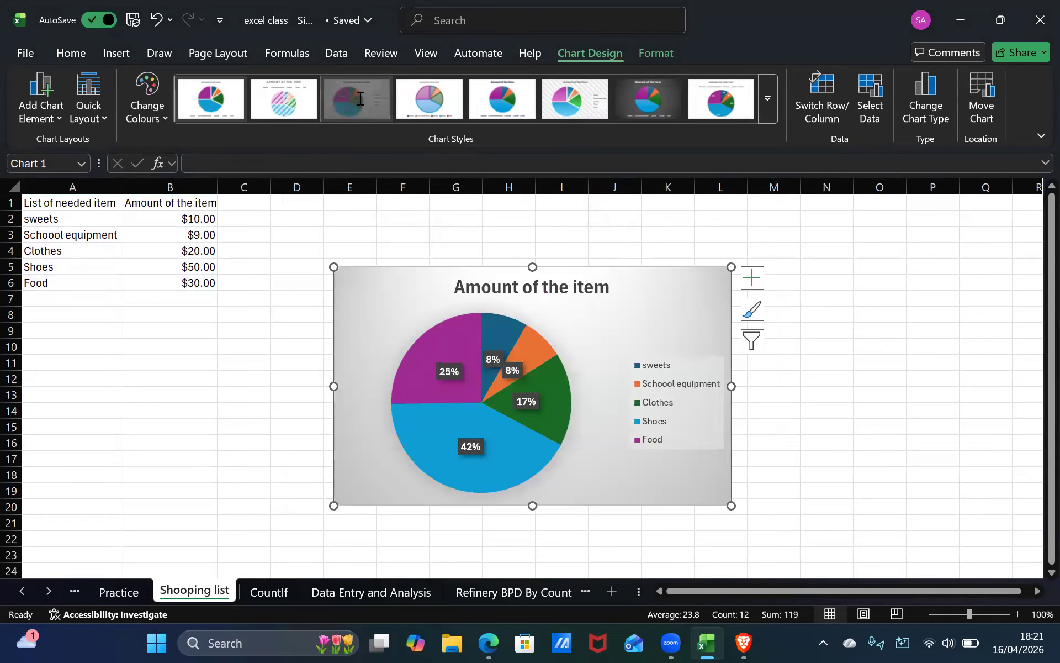
drag(330, 264, 249, 210)
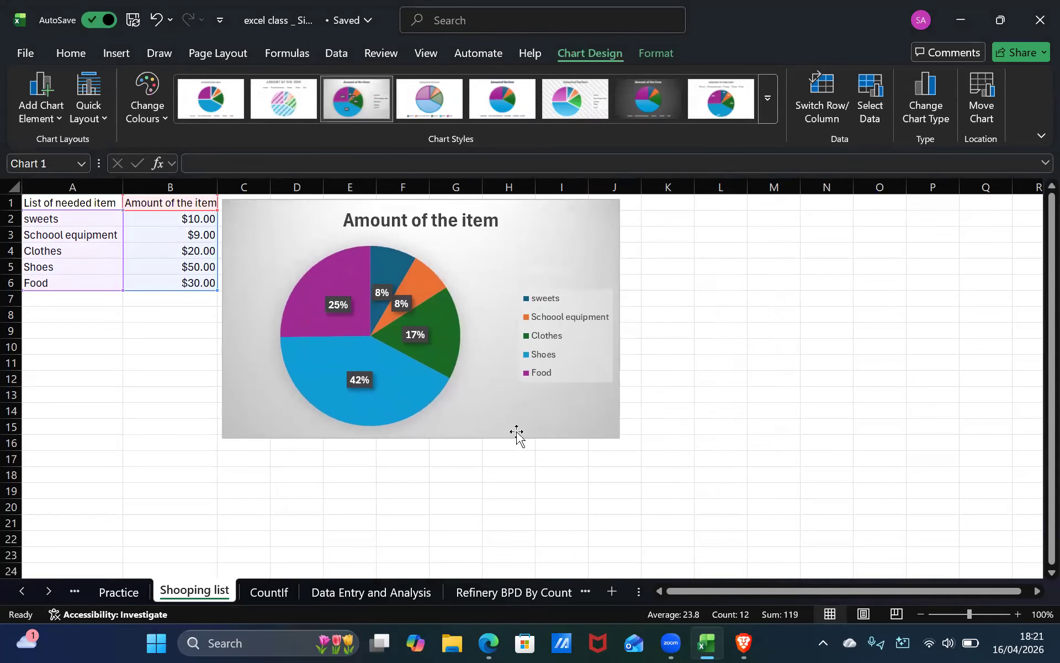
click(668, 347)
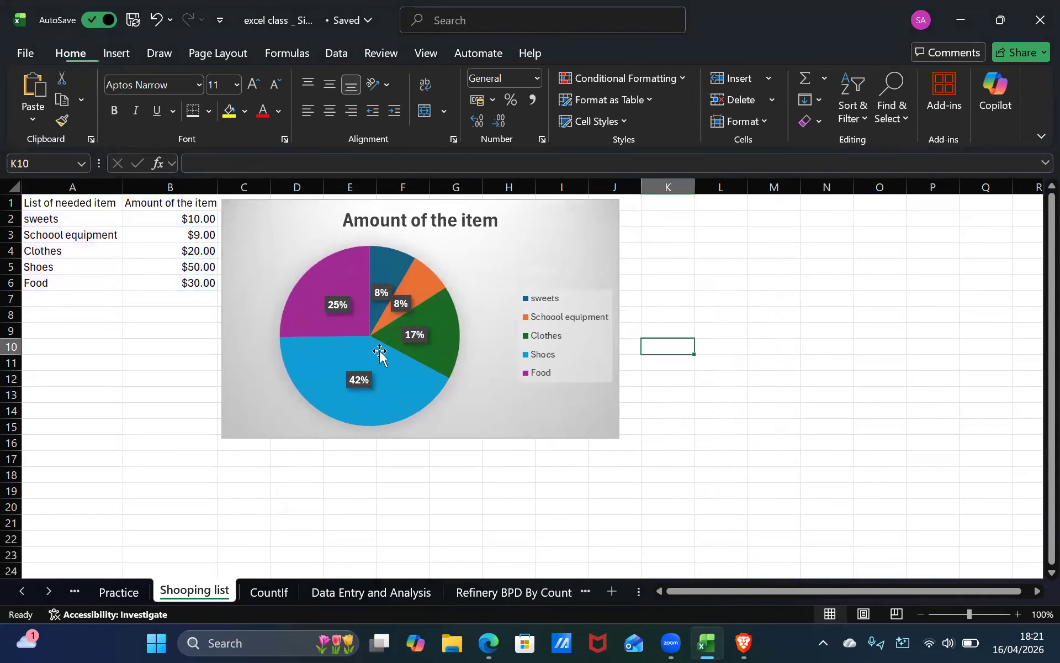
Switch to the Practice sheet, select the shopping items range A1:D5 and open Recommended Charts.
click(296, 508)
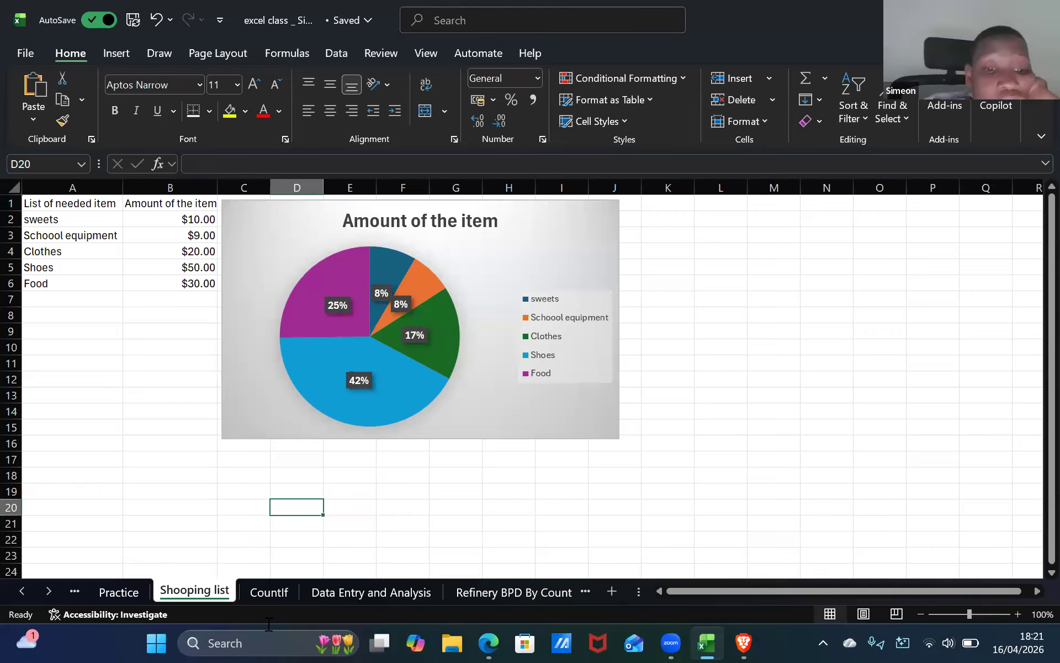
click(268, 591)
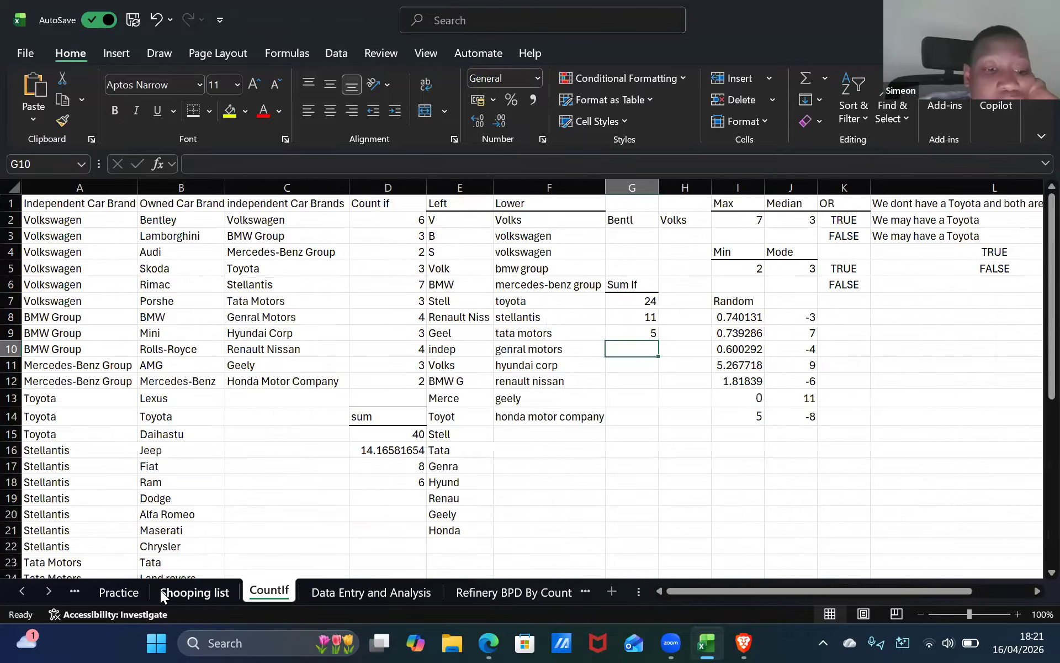
click(160, 589)
click(103, 588)
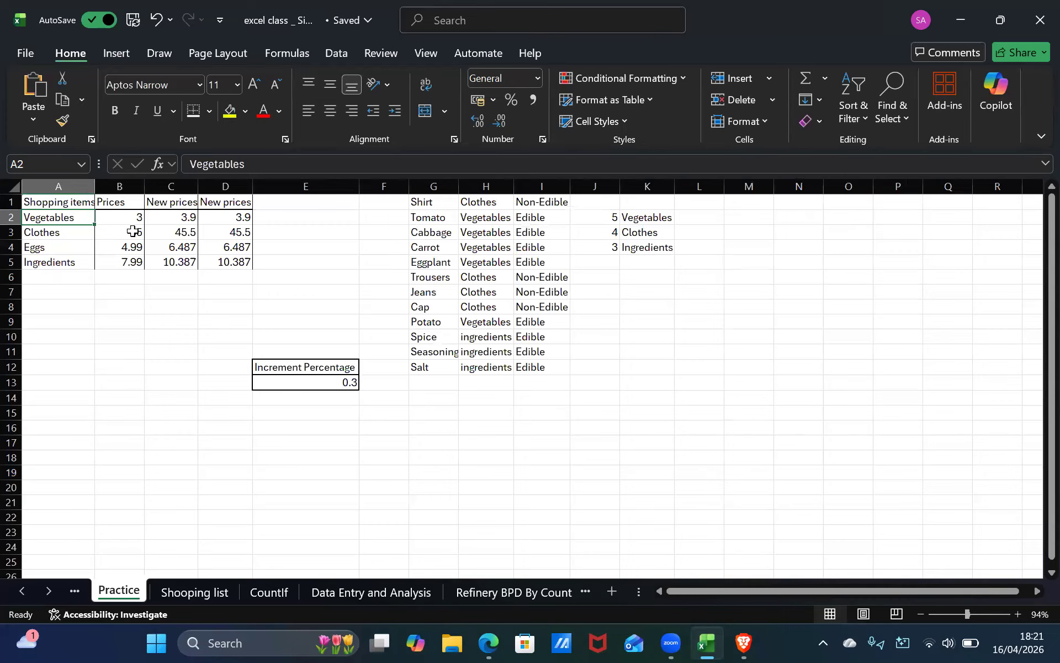
click(83, 204)
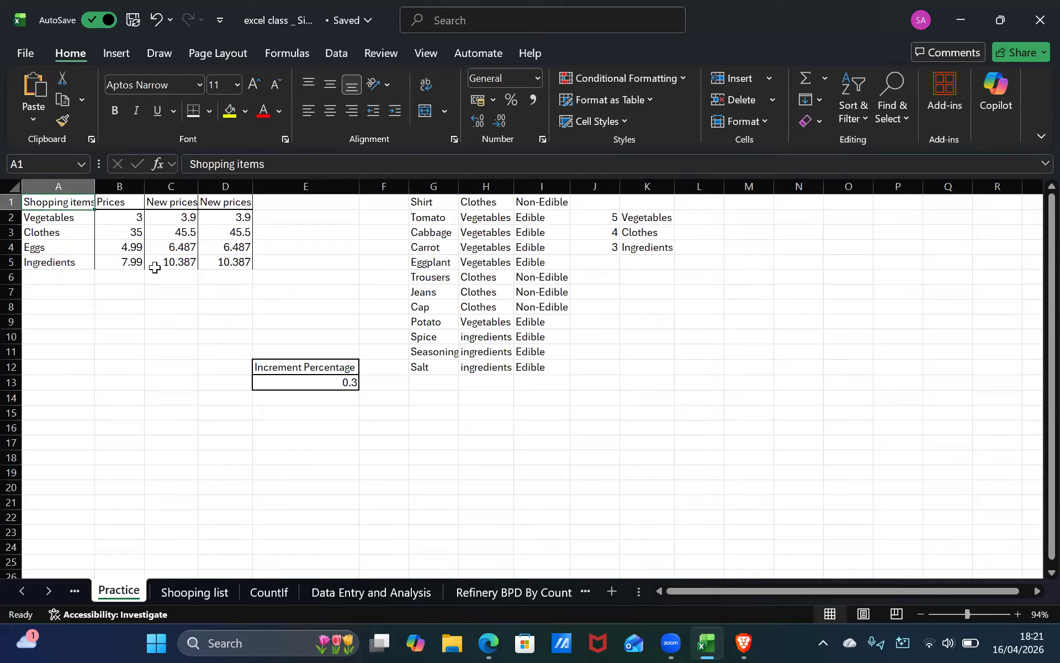
shift+click(227, 263)
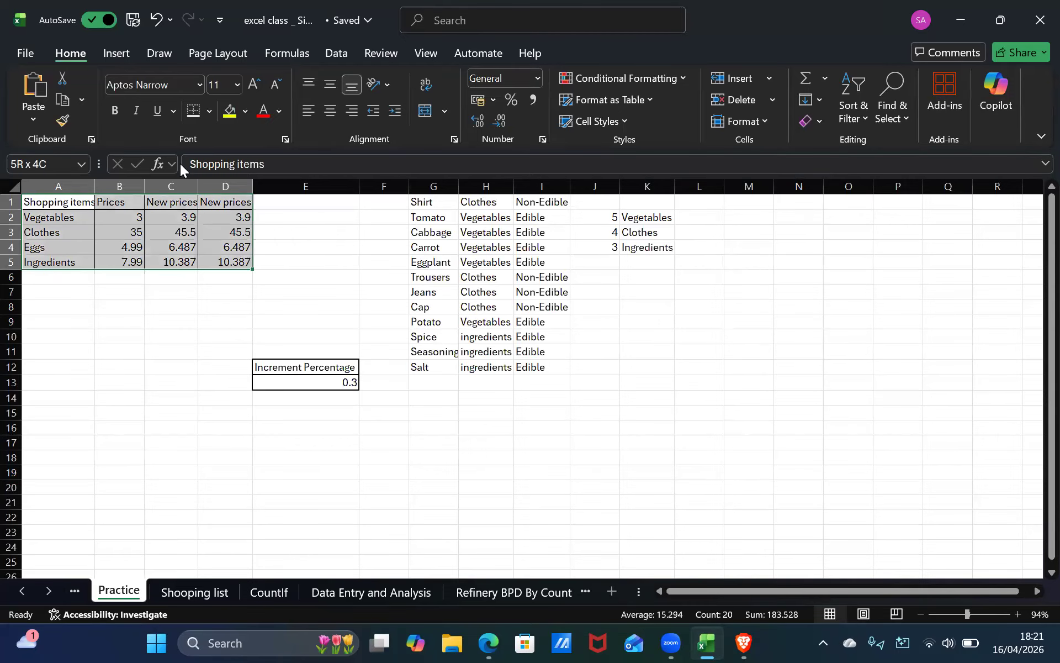
click(118, 54)
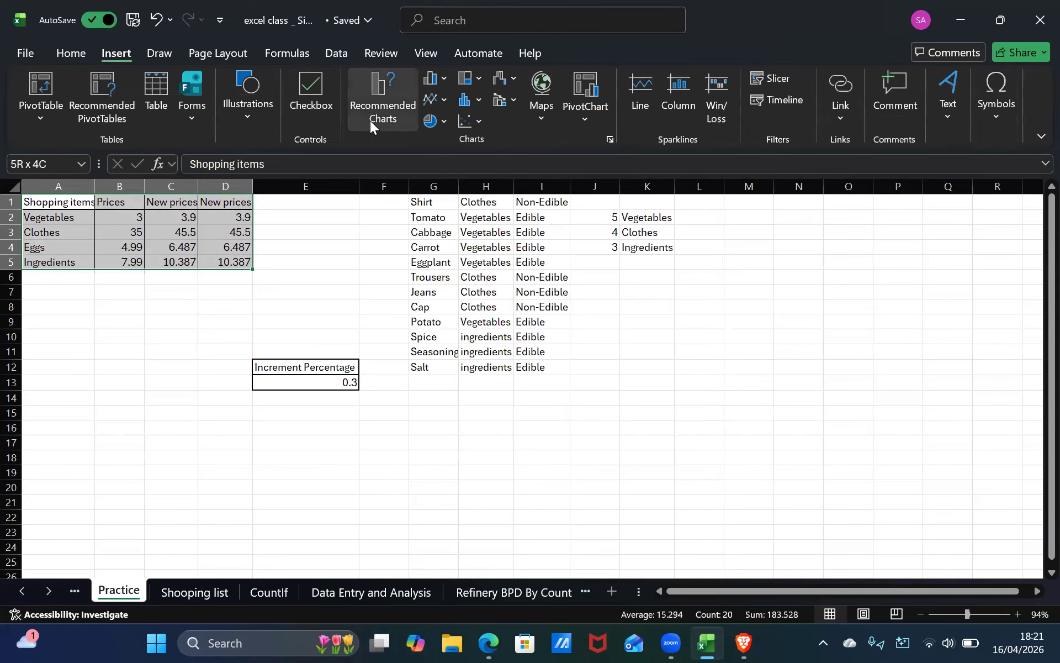
click(370, 121)
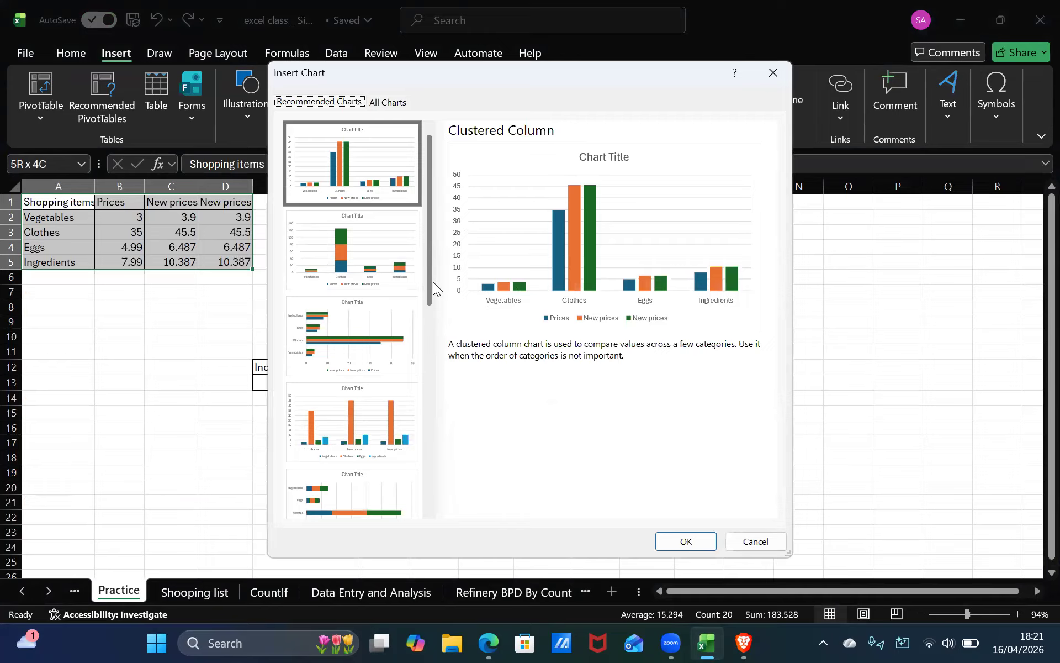
Browse the recommended chart previews for the shopping items and prices data.
click(394, 272)
click(376, 331)
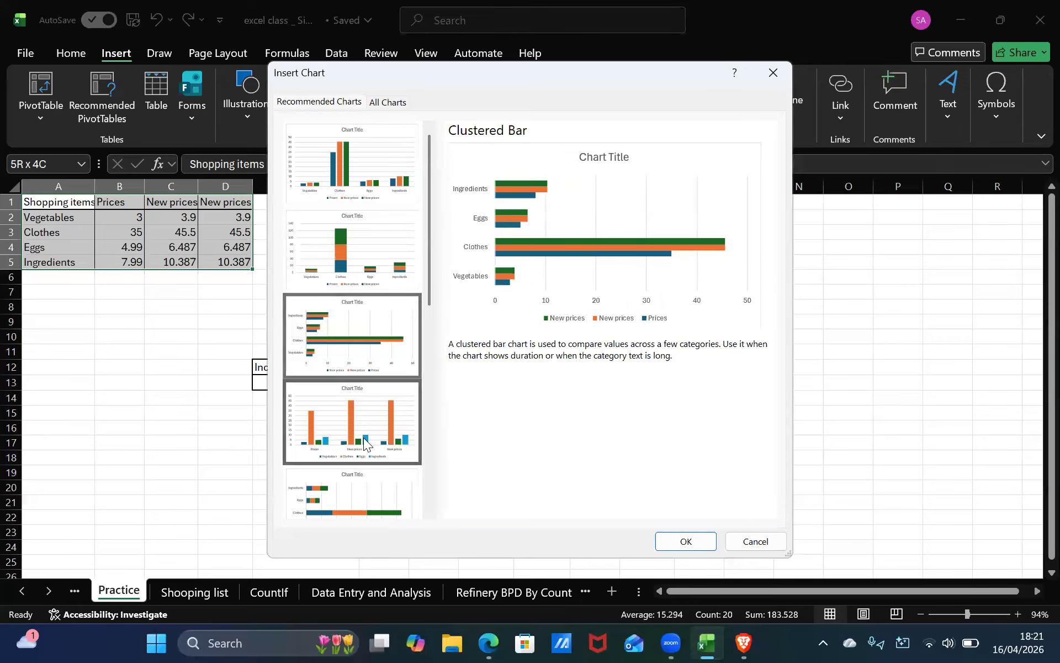
scroll(364, 438, down, 5)
click(347, 286)
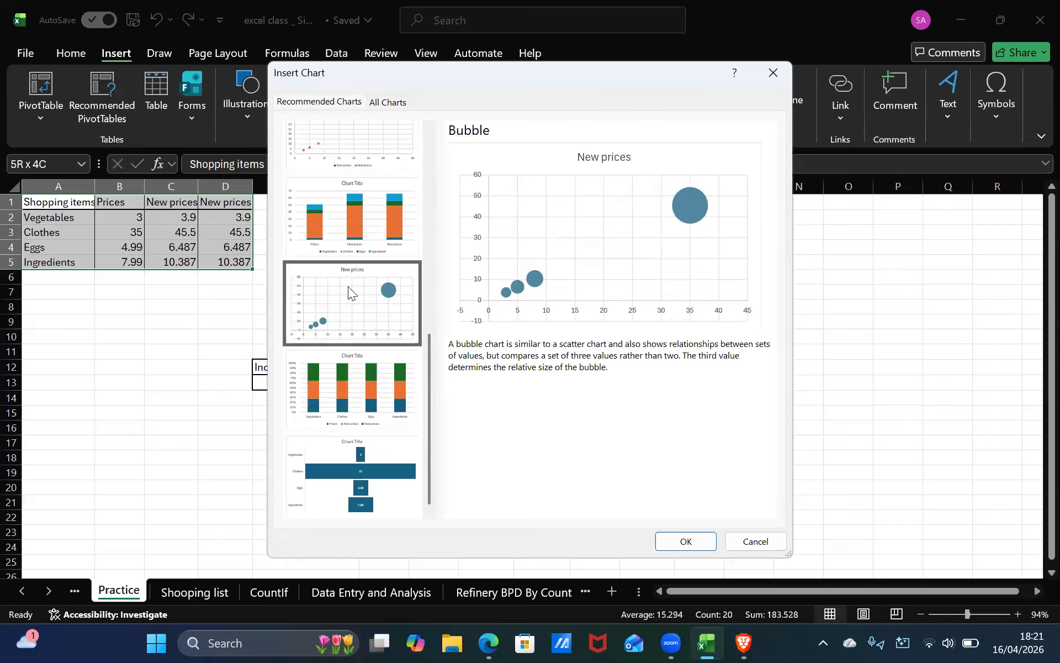
click(359, 419)
click(357, 488)
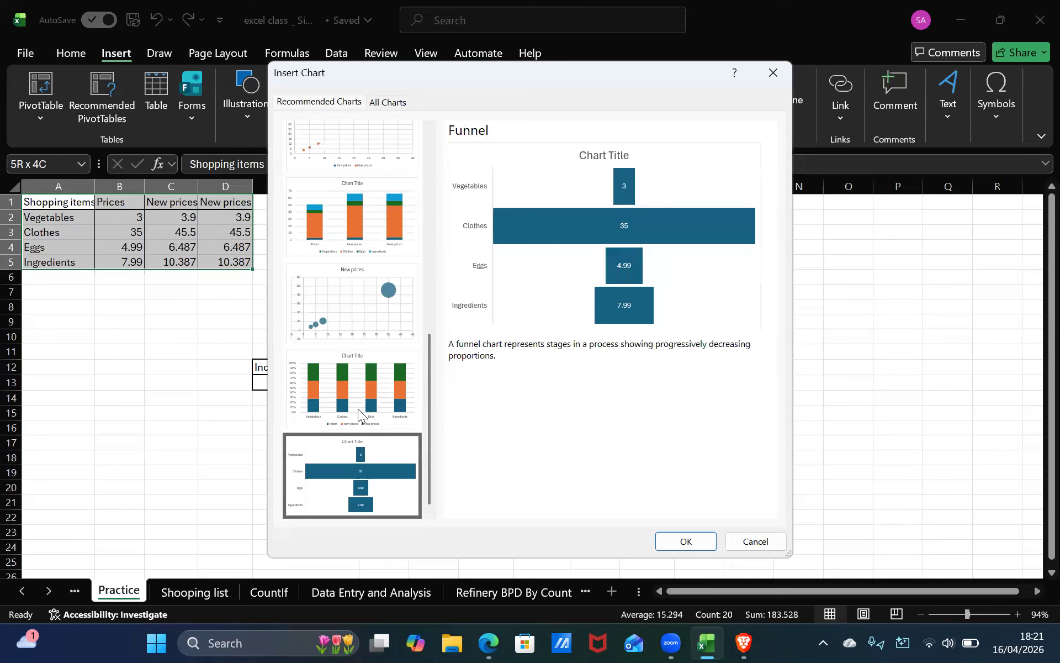
click(358, 404)
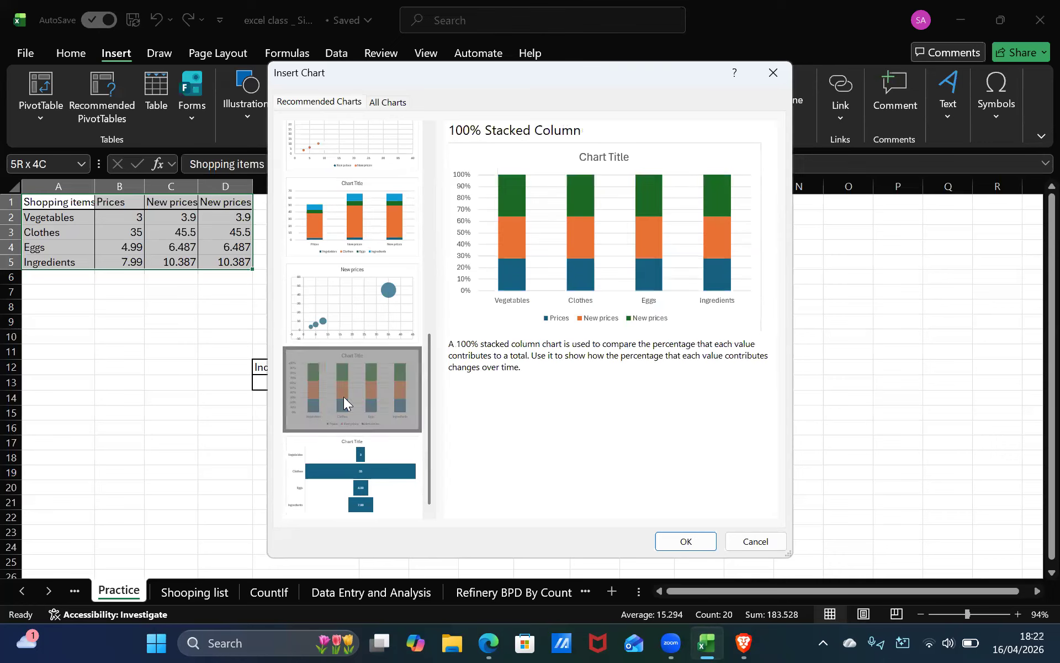
click(335, 294)
scroll(344, 204, up, 10)
click(345, 196)
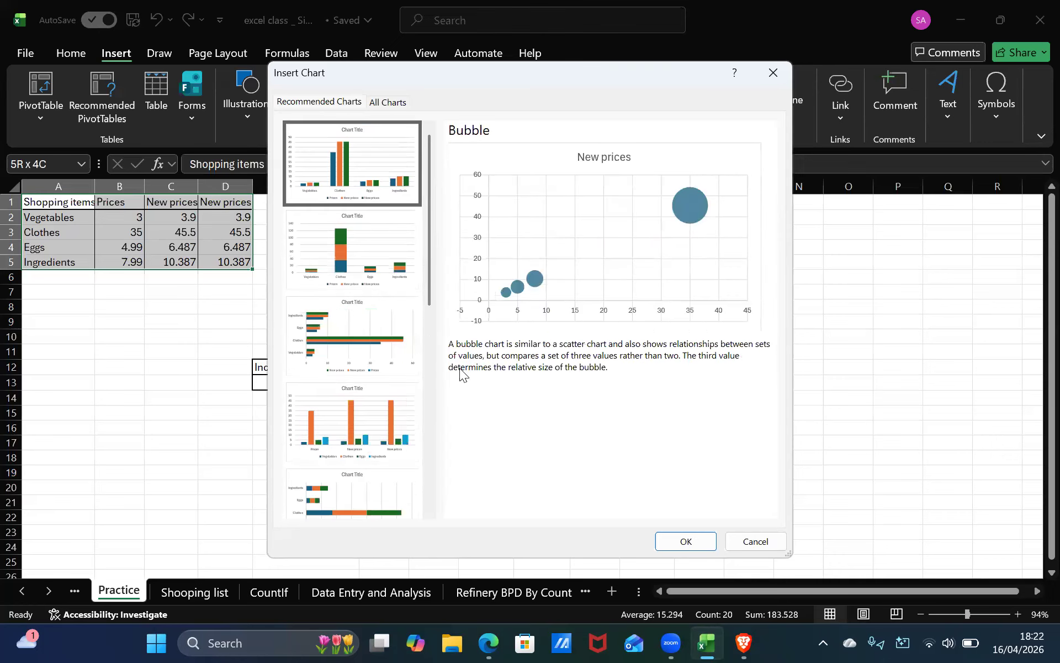
click(385, 301)
click(385, 246)
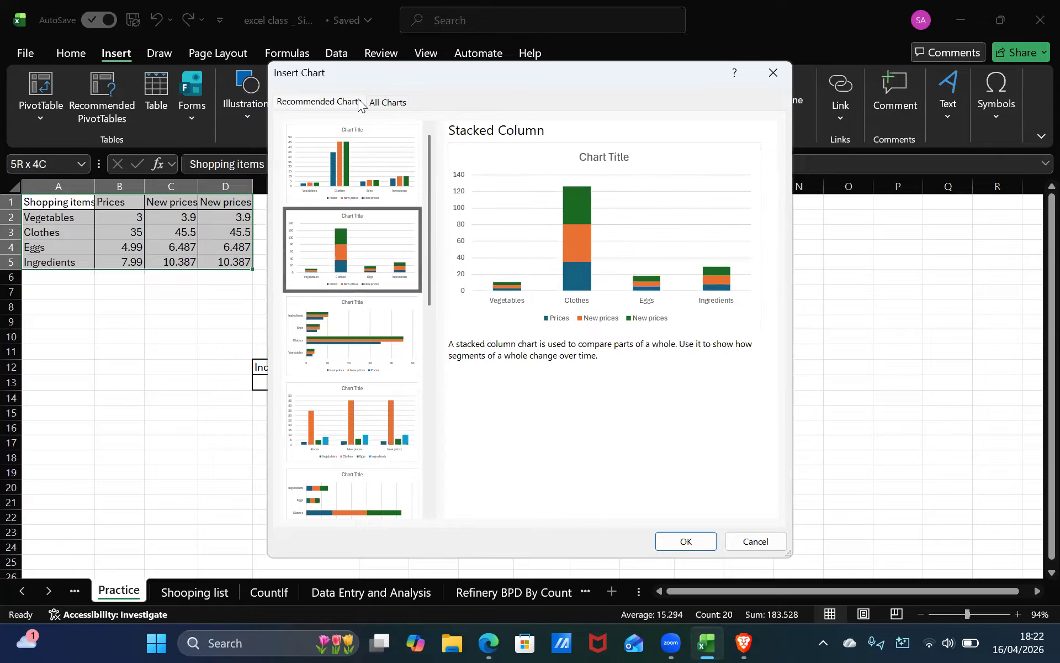
click(337, 338)
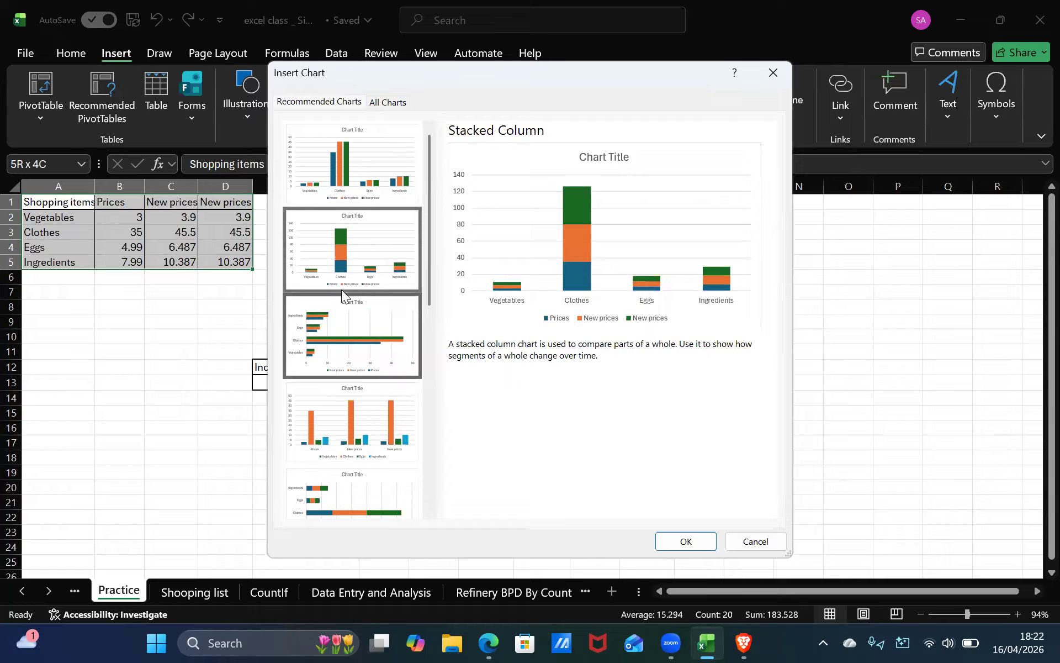
click(354, 362)
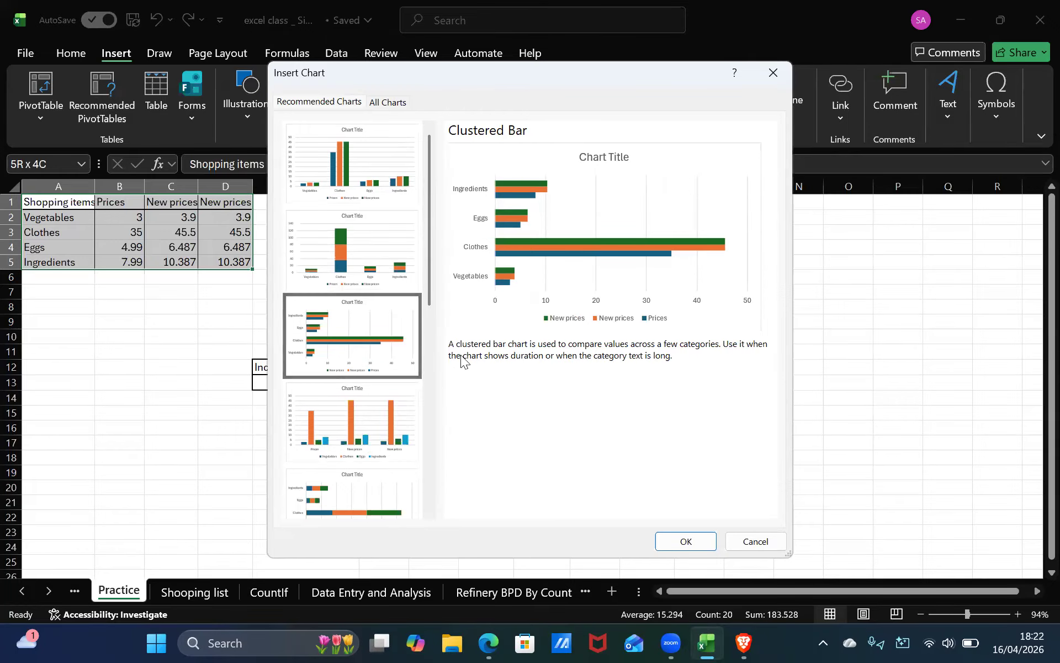
click(378, 135)
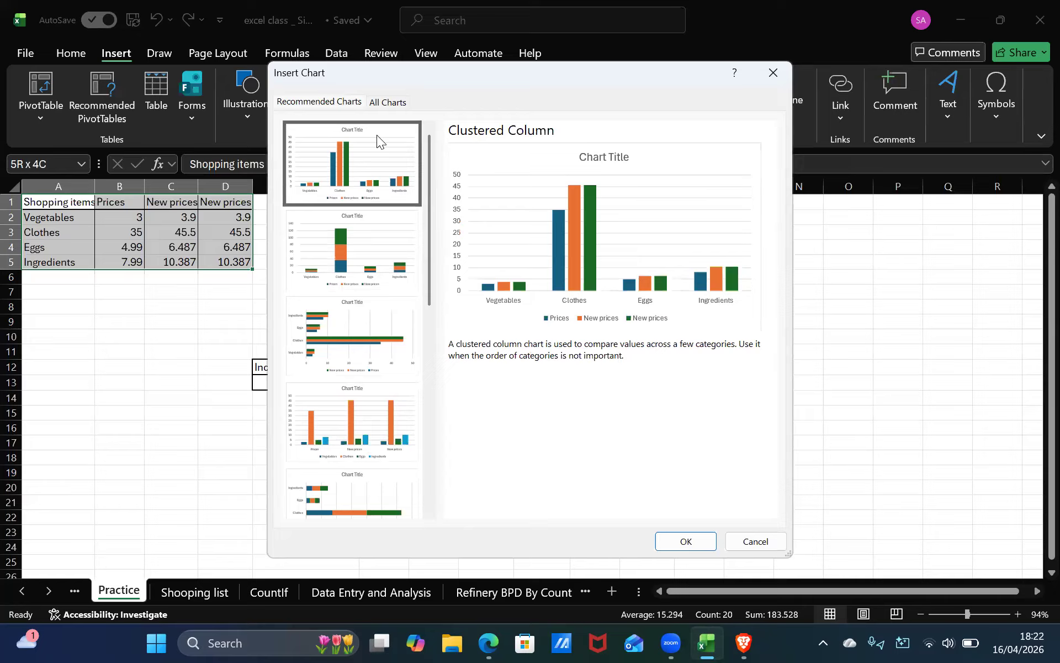
Insert the recommended Clustered Column chart, enlarge it slightly and move it beside the data starting at column J.
click(686, 544)
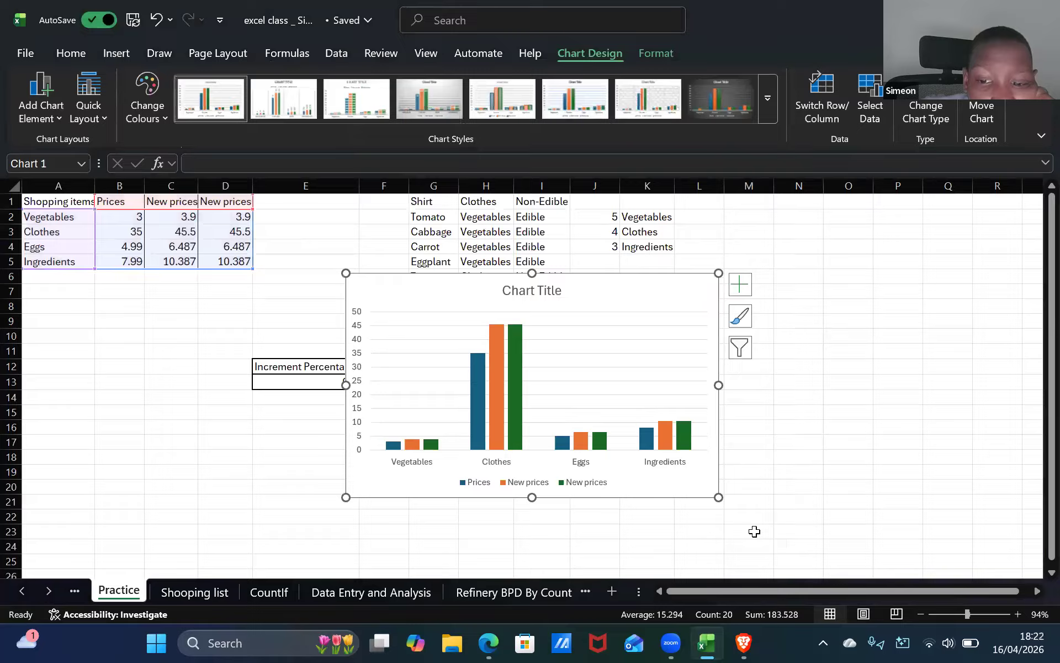
drag(721, 500, 733, 529)
drag(616, 288, 820, 272)
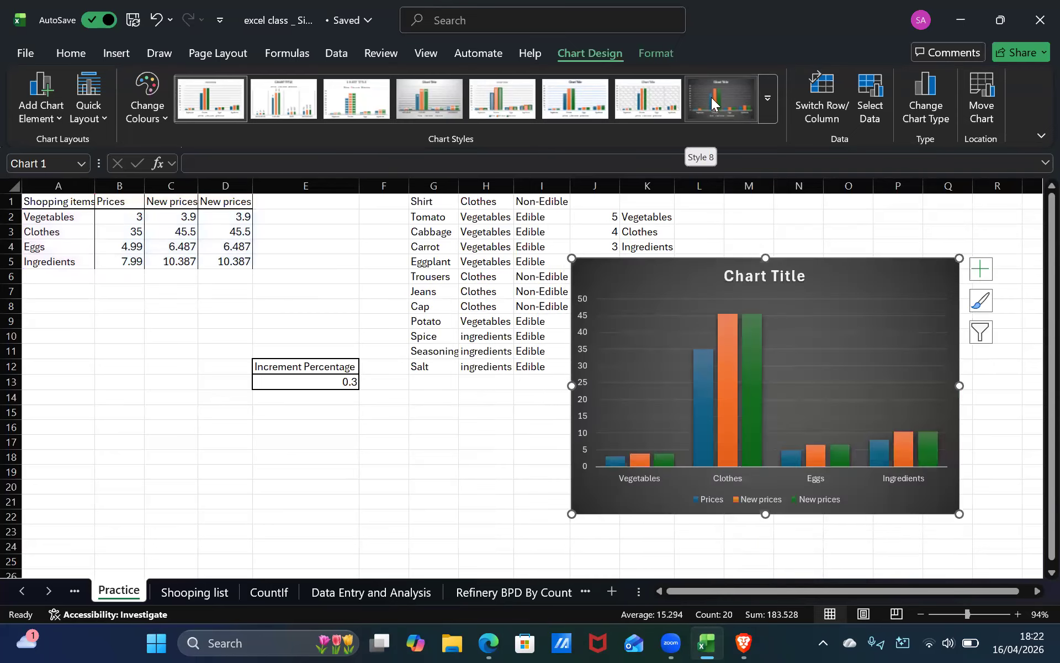
Apply chart Style 8 to the clustered column chart.
click(712, 97)
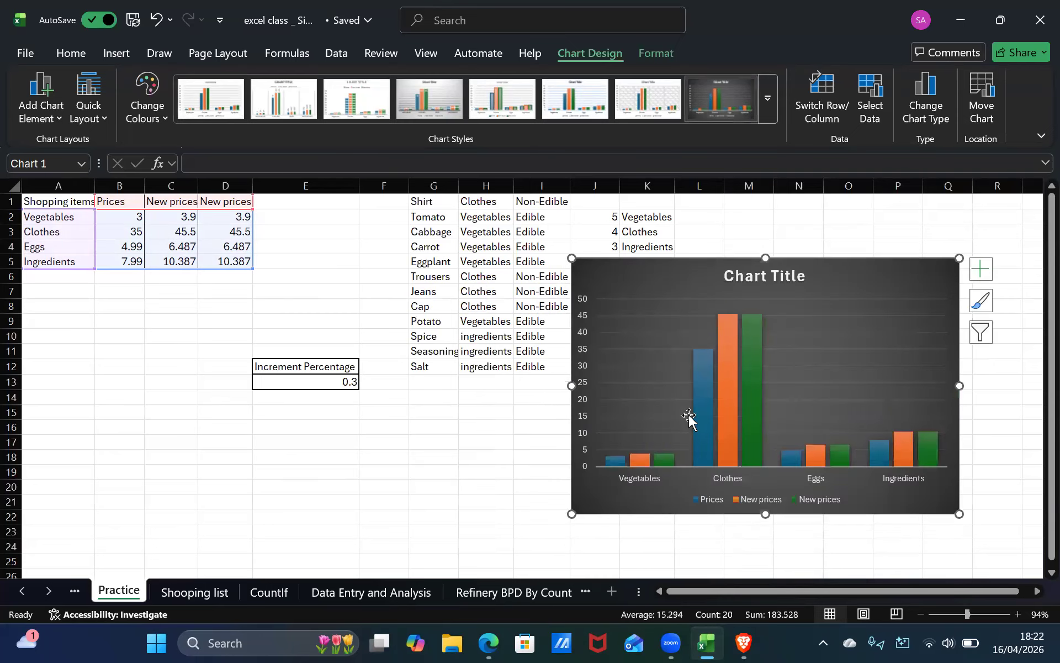
click(507, 470)
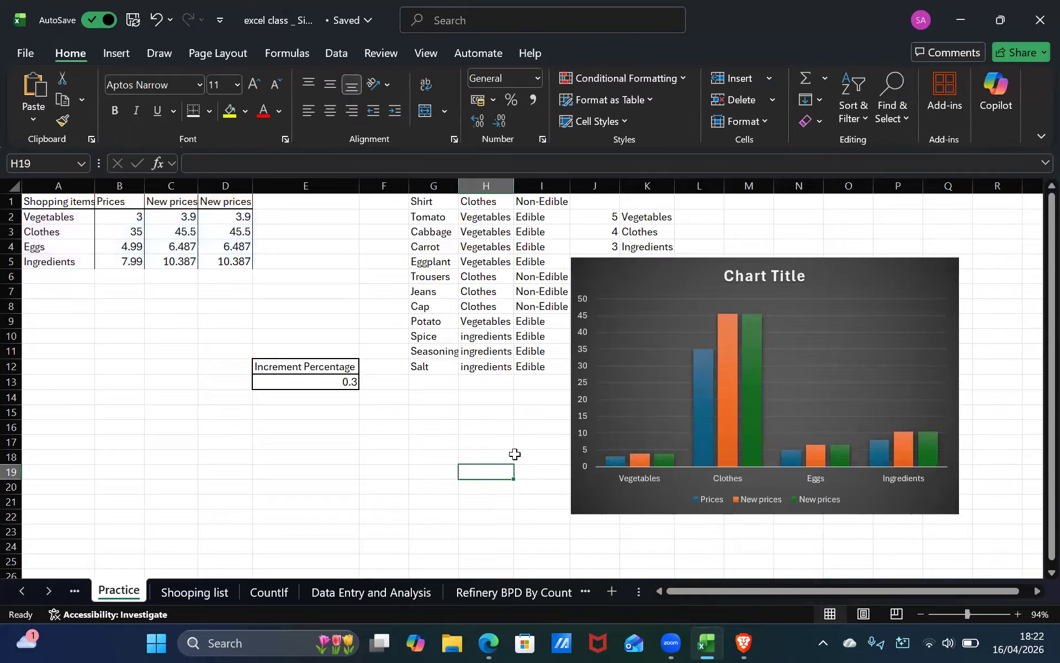
Open the personal budget sheet and select the budgeted amount cells.
click(86, 597)
click(86, 598)
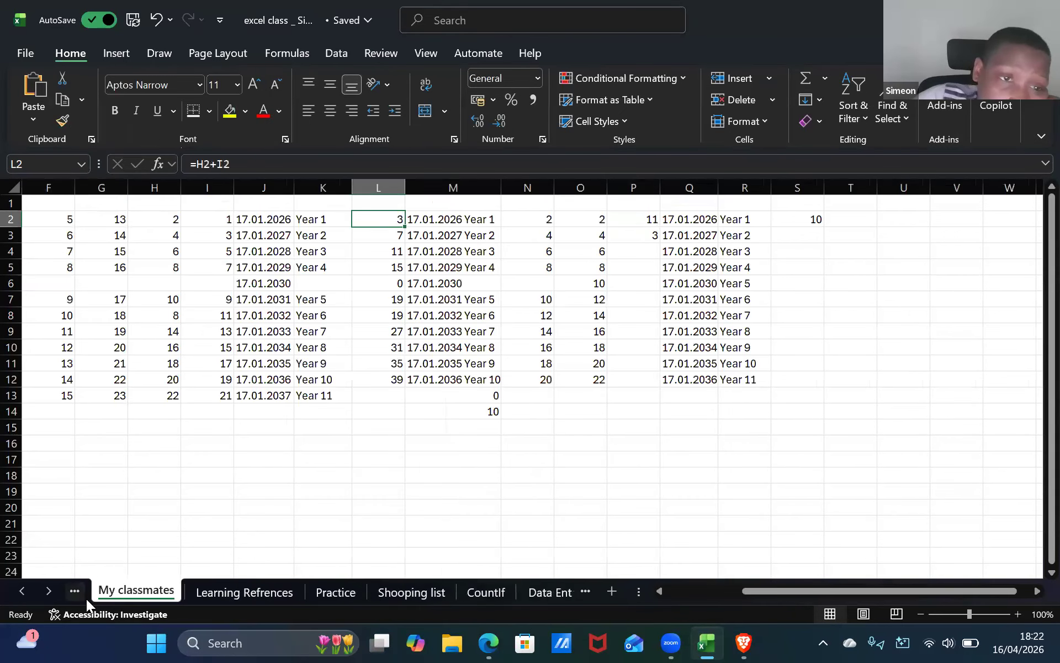
click(86, 598)
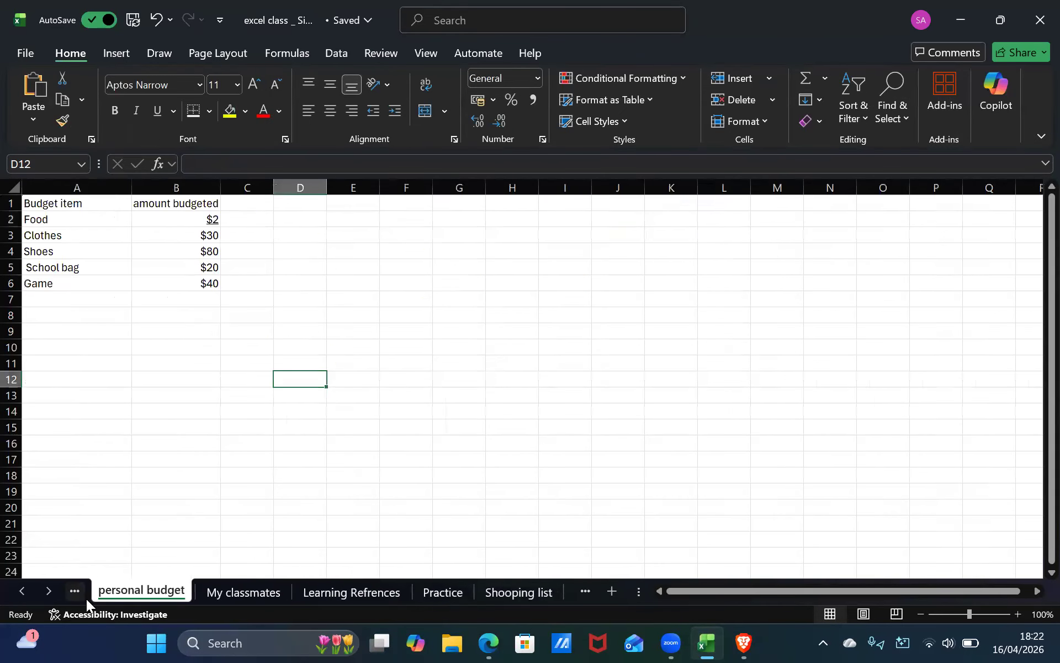
click(193, 232)
click(209, 218)
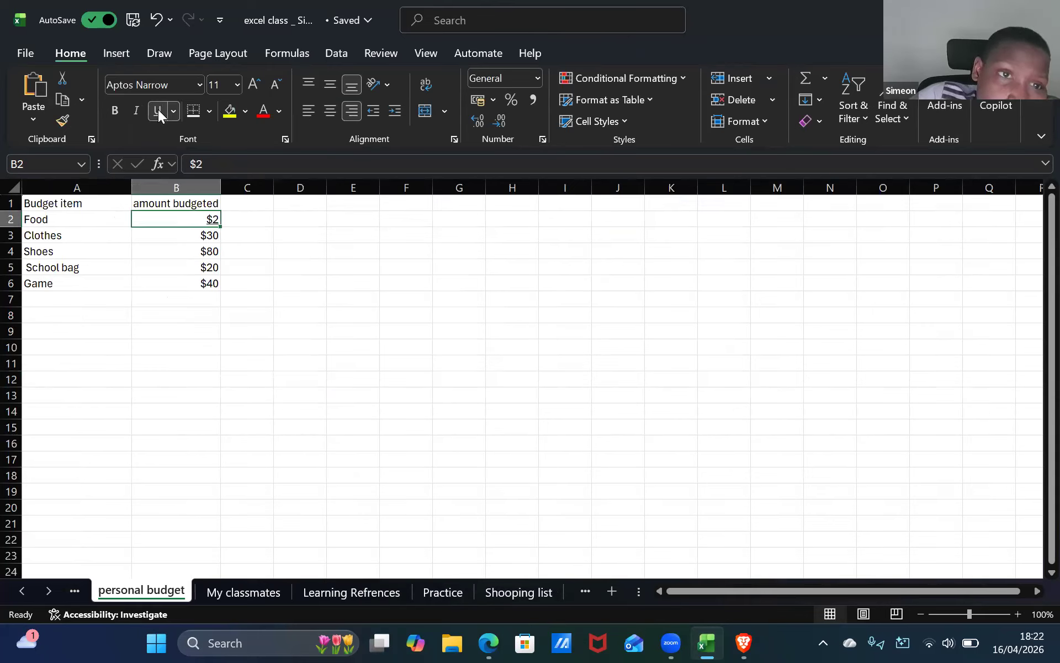
click(158, 109)
Try to insert a recommended chart for the personal budget range A1:B6, then close the Insert Chart dialog.
click(102, 202)
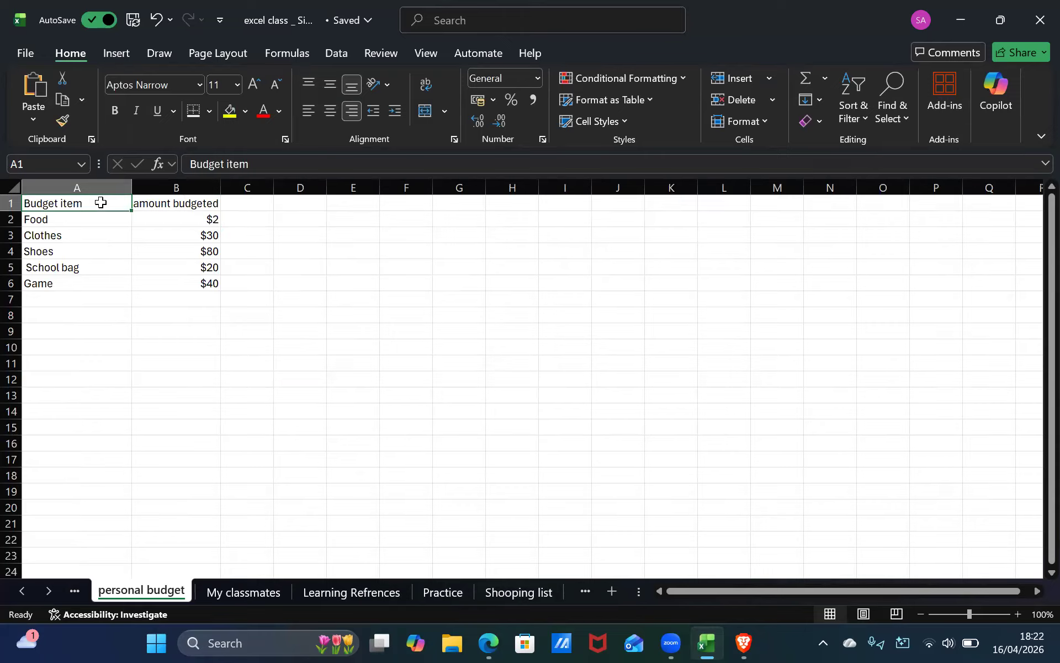
double_click(101, 203)
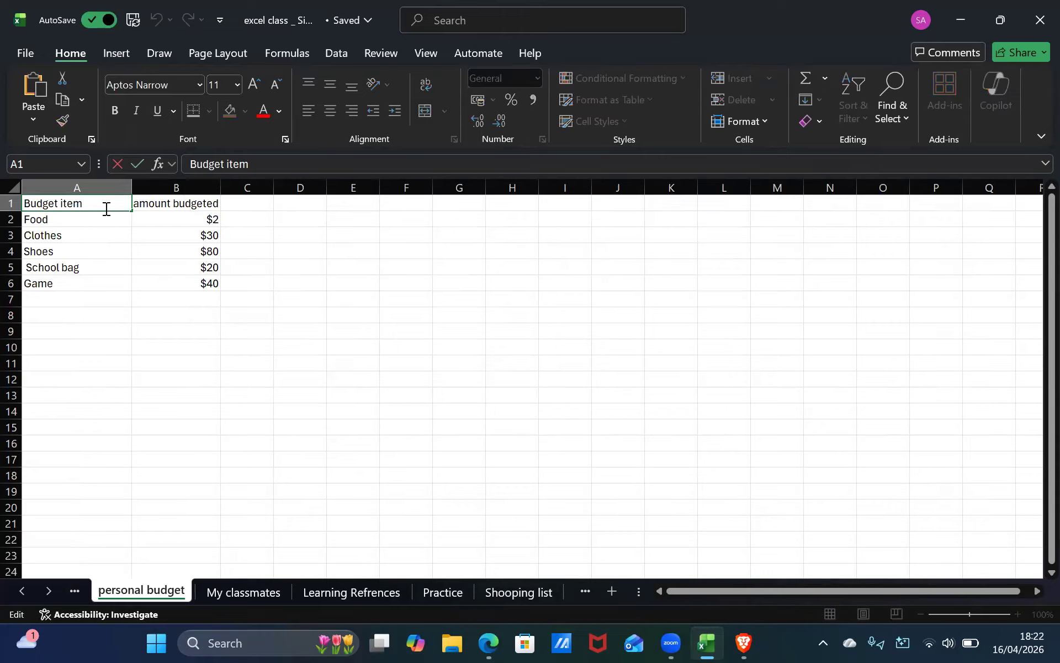
shift+click(187, 282)
key(shift)
key(shift)
key(shift)
key(shift)
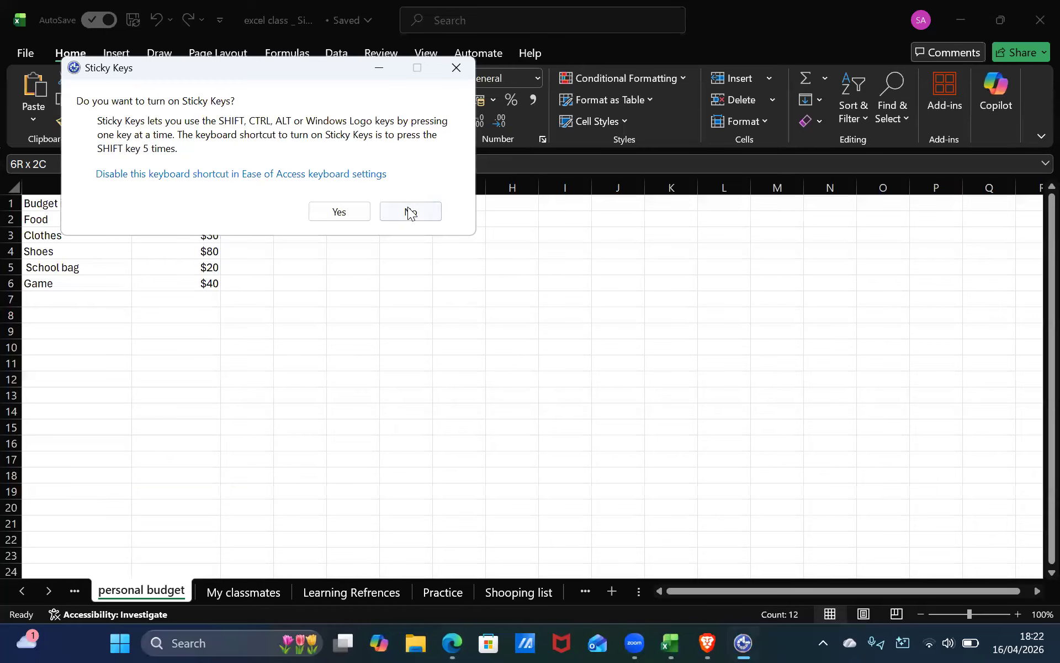
click(341, 214)
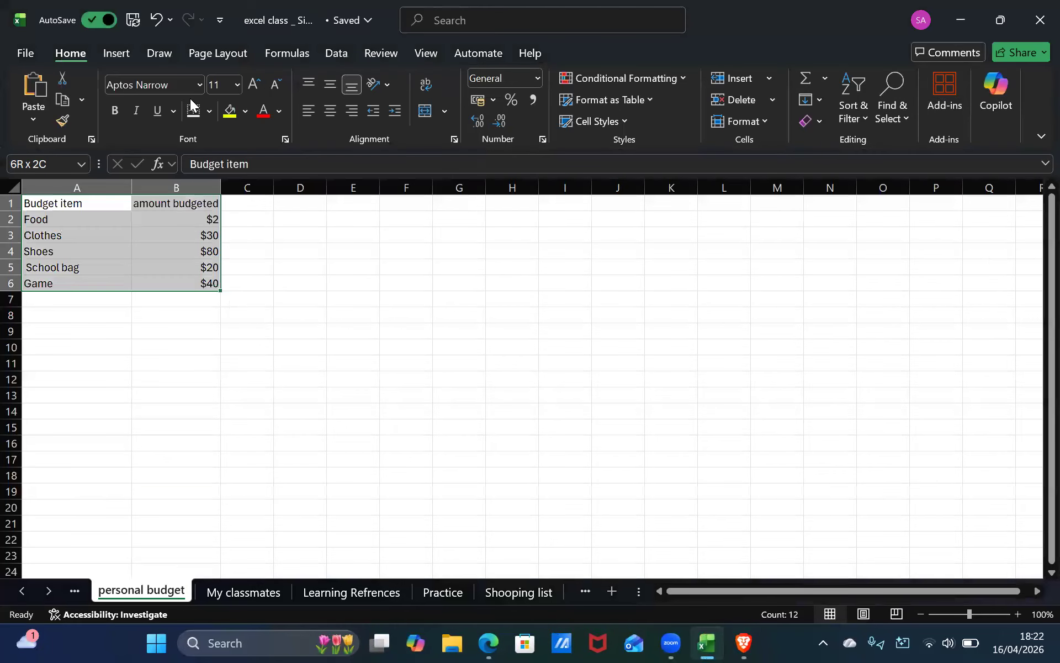
click(116, 53)
click(389, 94)
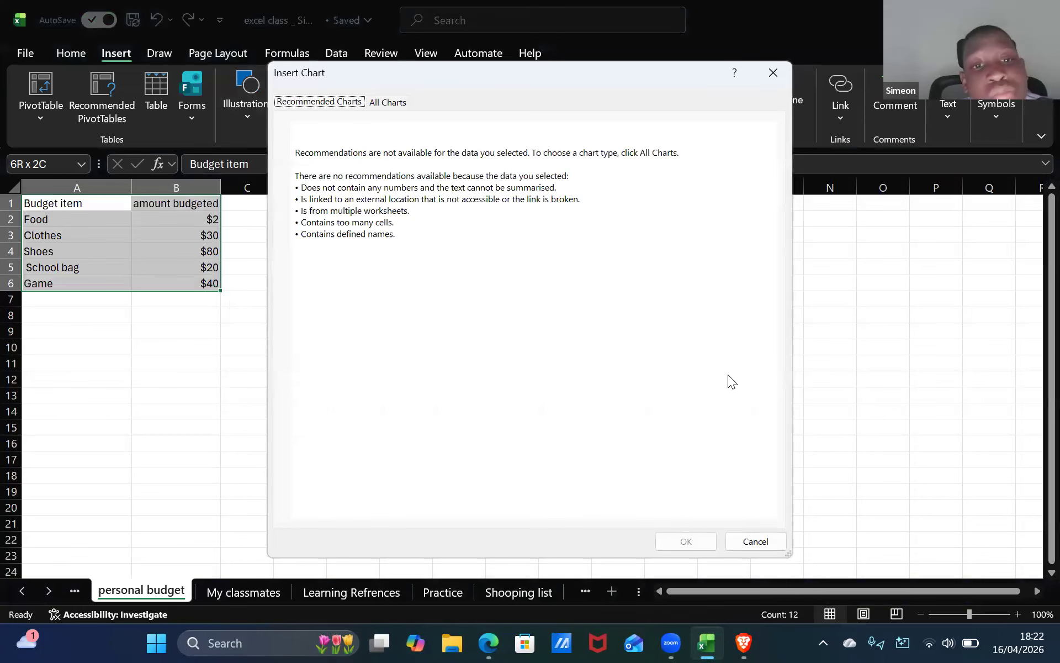
click(387, 102)
click(773, 73)
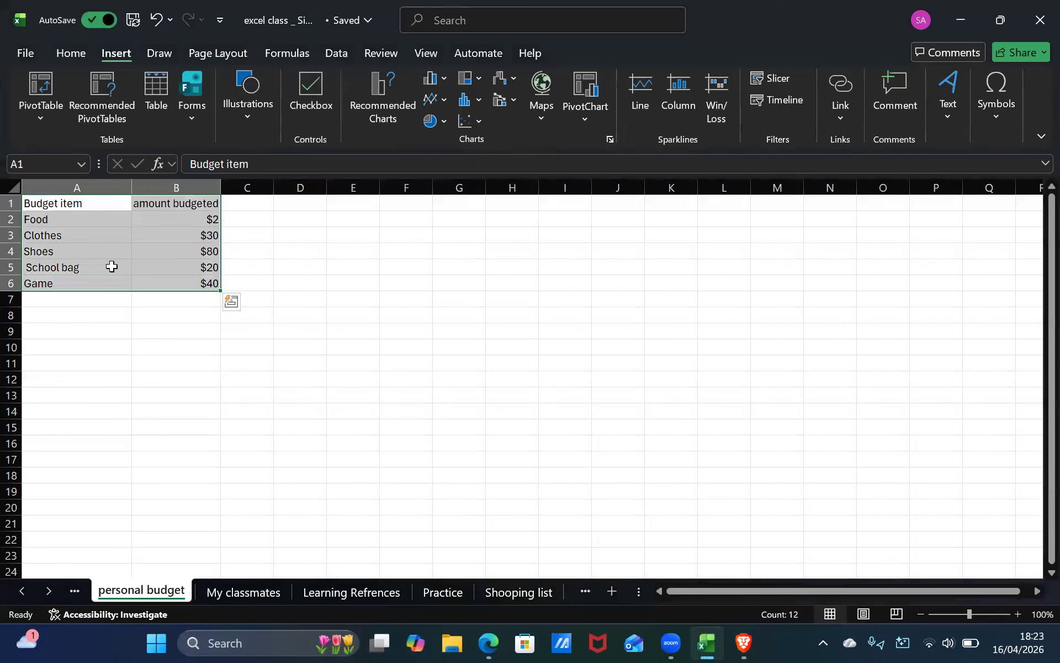
Remove the dollar signs from the budgeted amounts in B2:B6 so they become plain numbers.
click(109, 268)
click(191, 218)
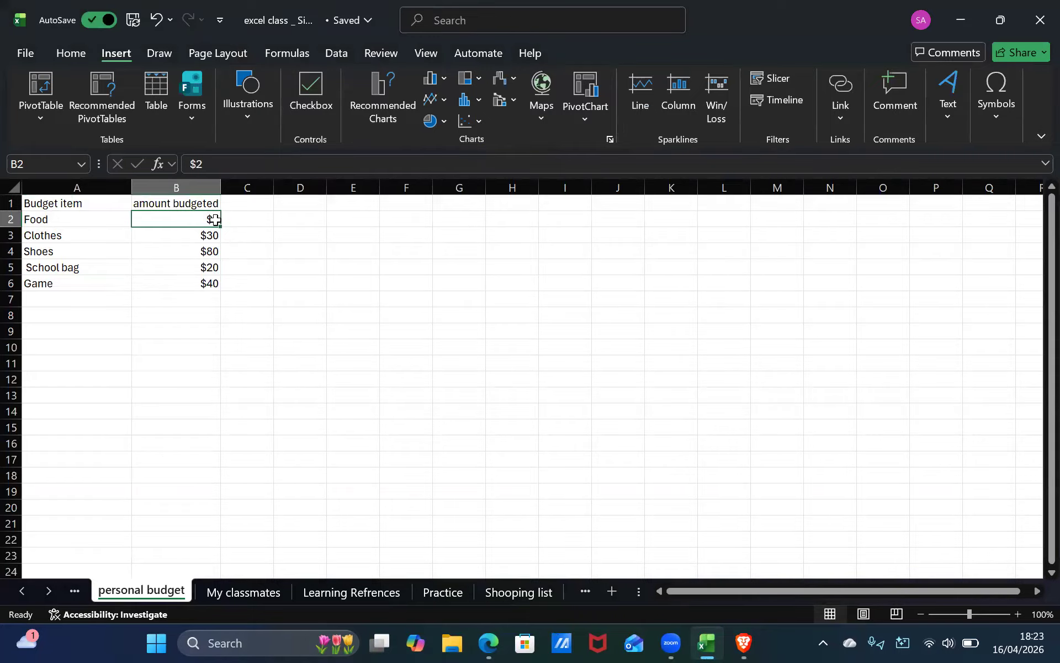
double_click(215, 219)
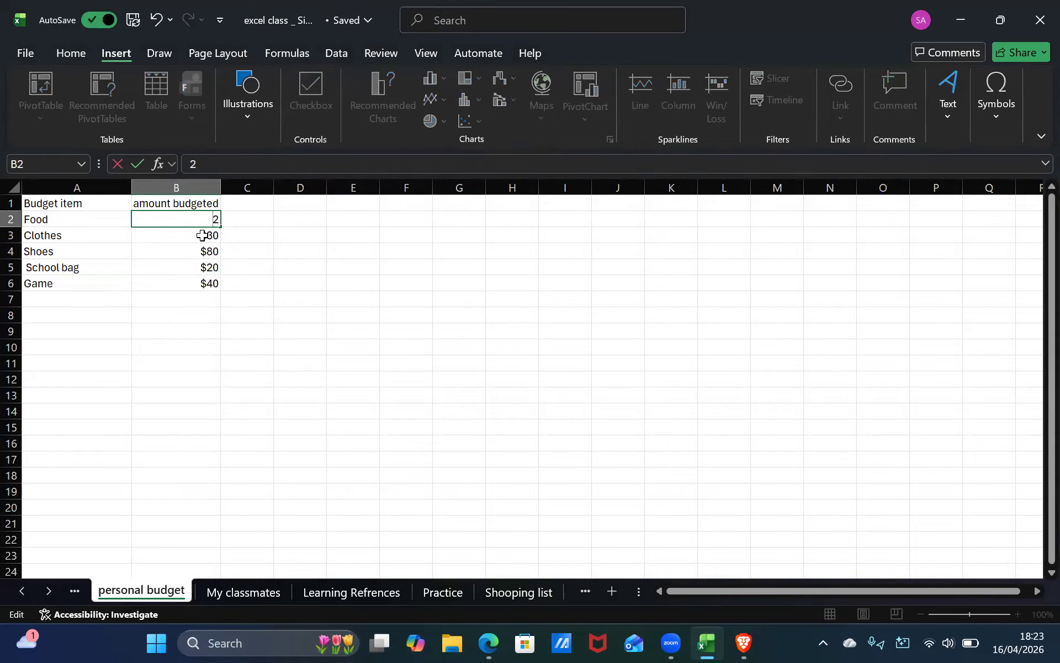
click(202, 235)
double_click(208, 235)
key(BackSpace)
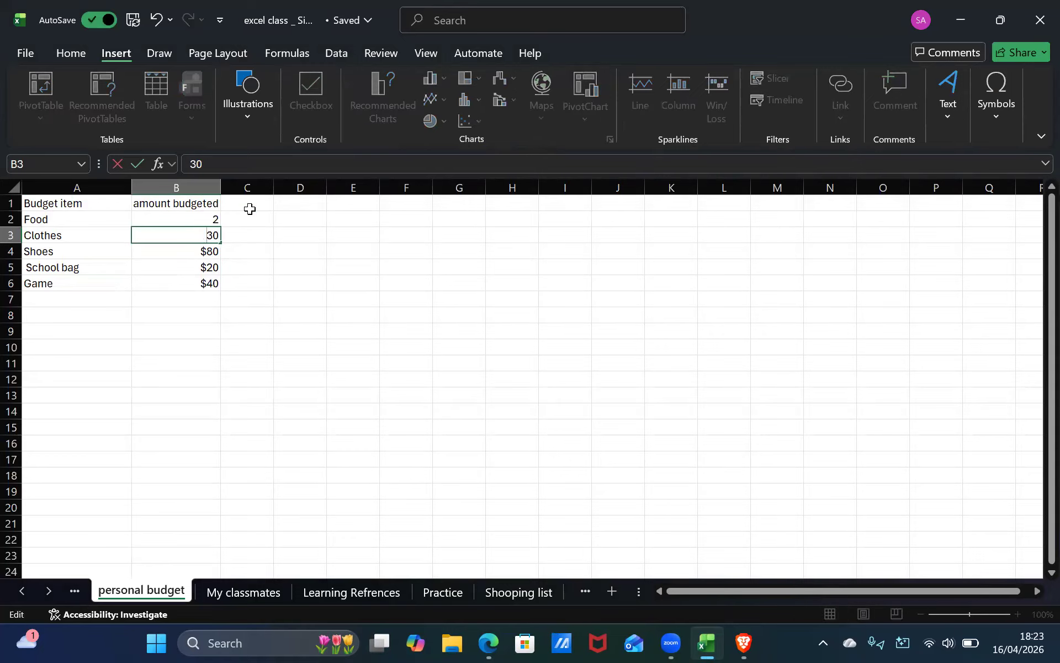
double_click(209, 251)
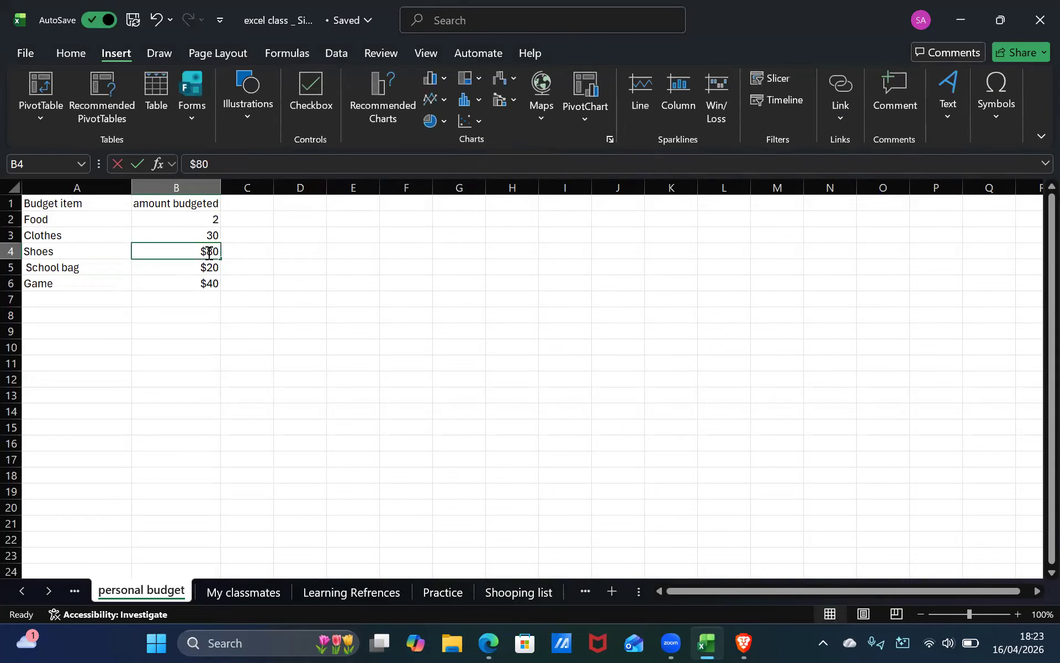
double_click(207, 268)
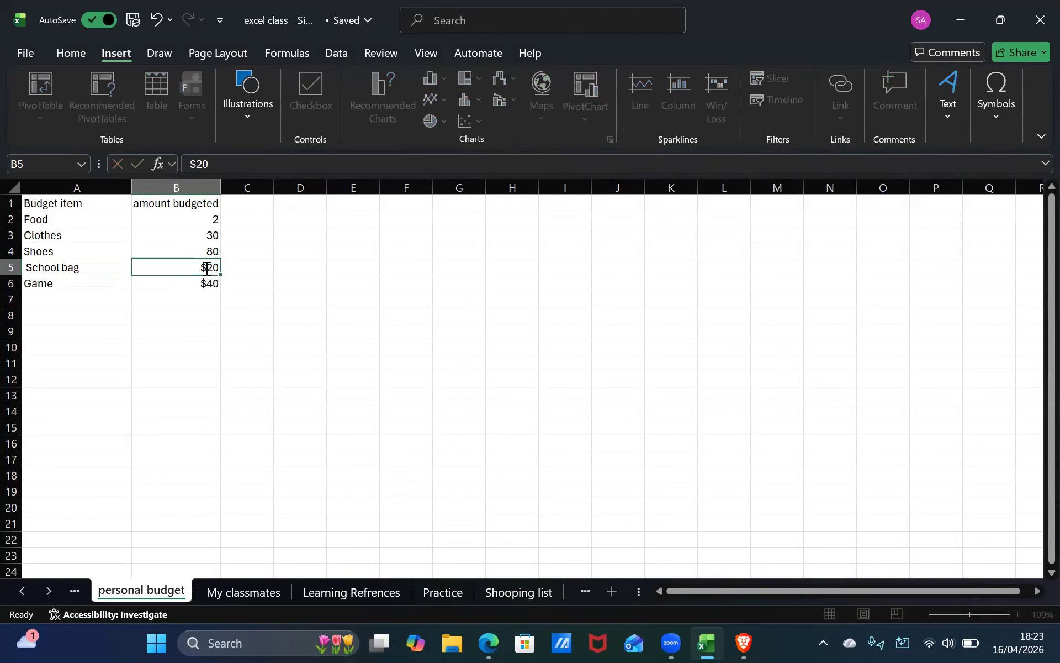
key(BackSpace)
double_click(206, 281)
key(BackSpace)
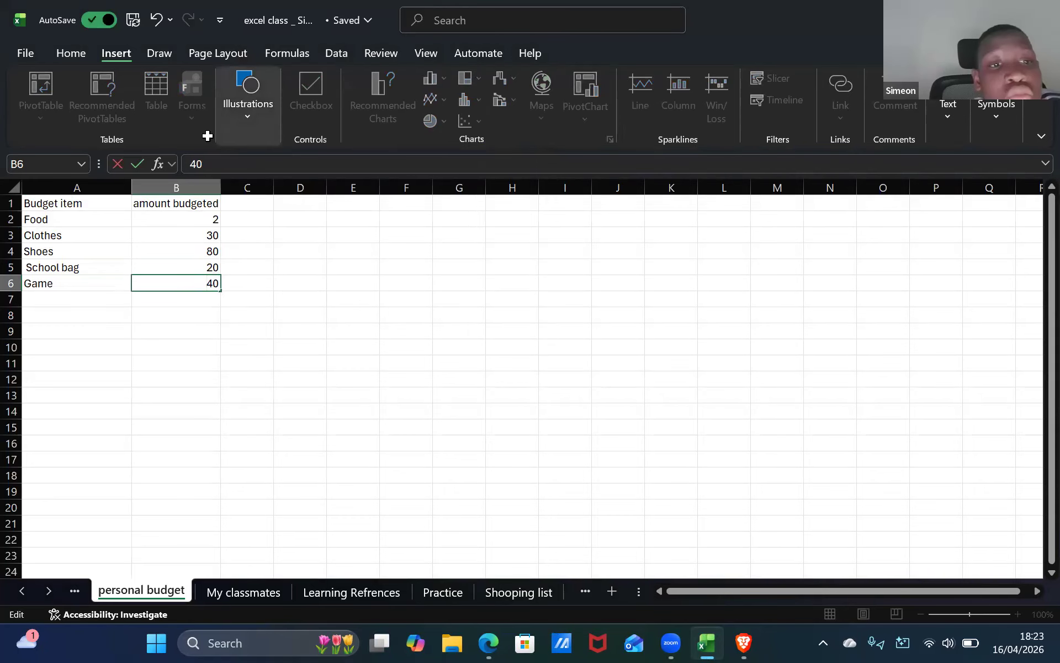
click(177, 218)
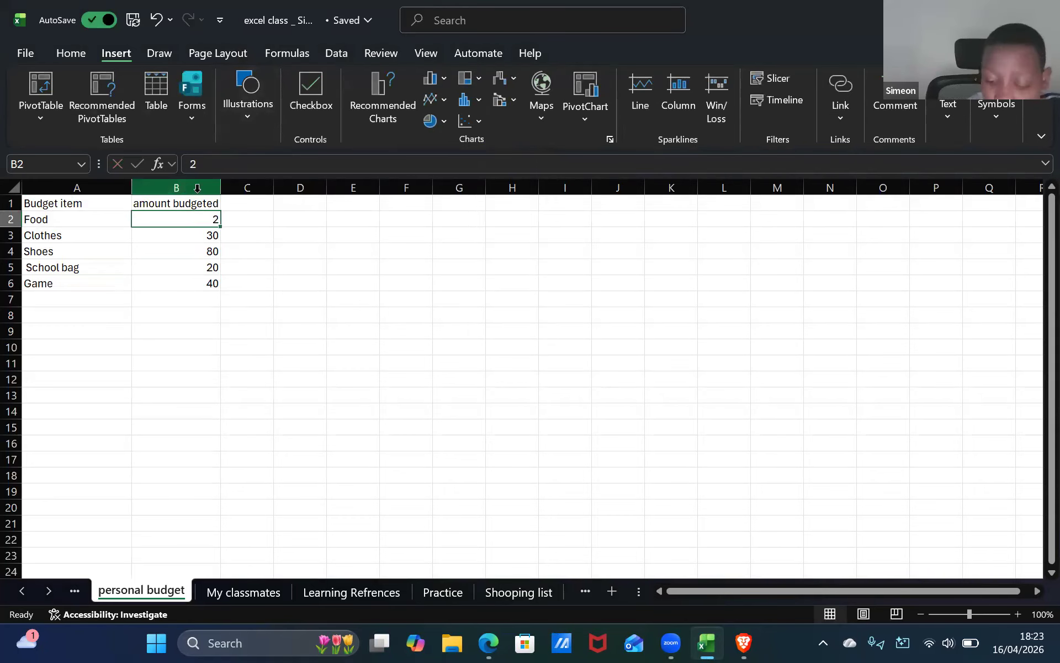
Format column B as Currency with the $ English (United States) symbol and 2 decimal places.
right_click(198, 190)
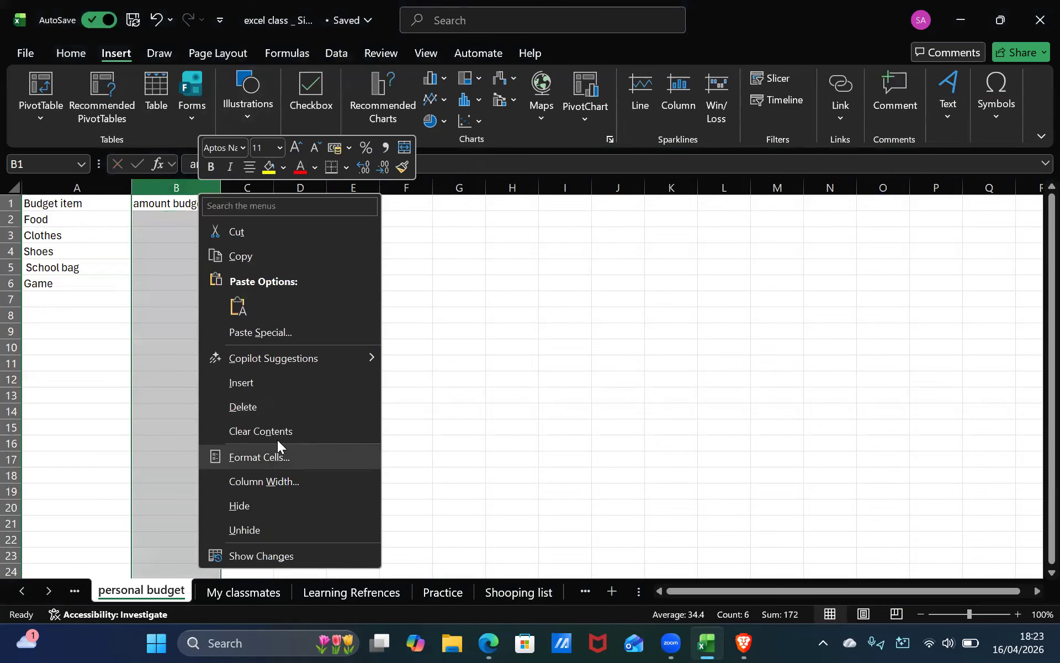
click(278, 456)
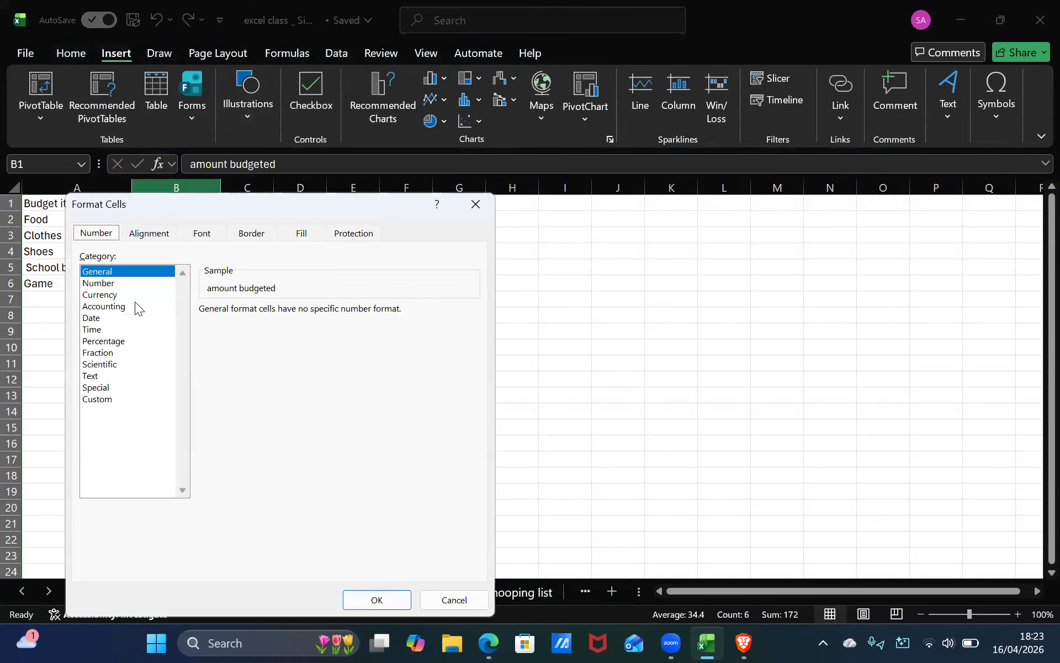
click(132, 293)
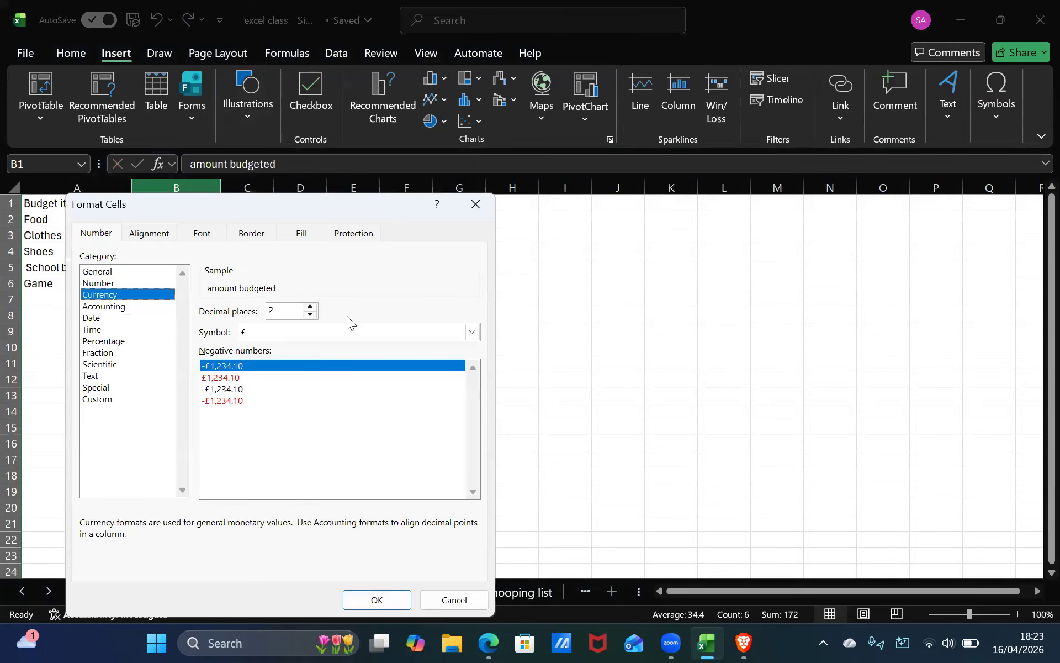
click(471, 333)
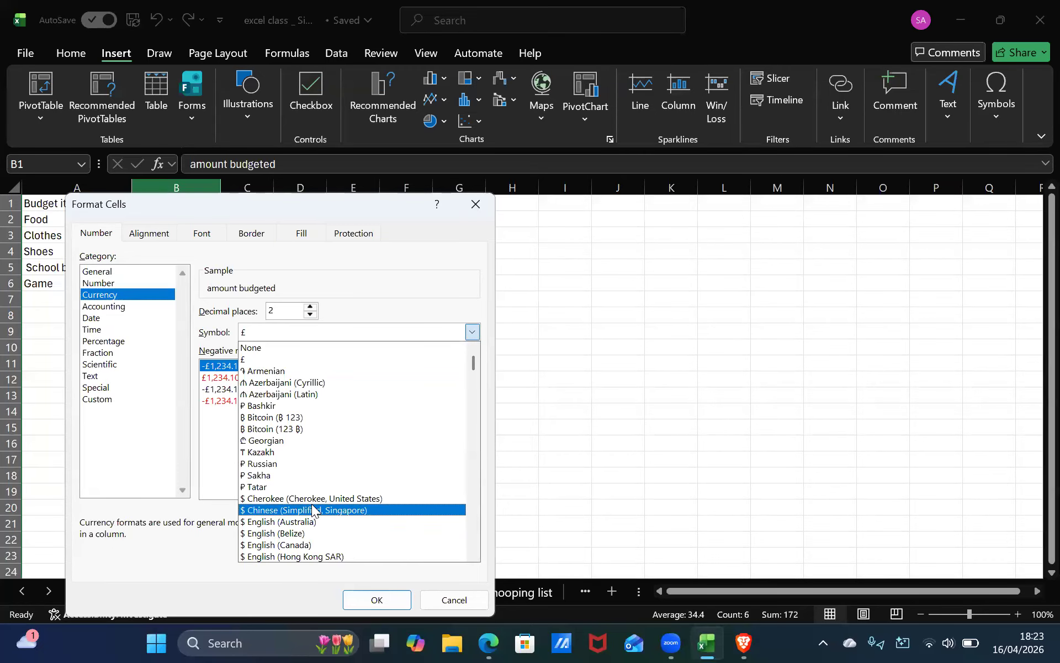
scroll(313, 509, down, 3)
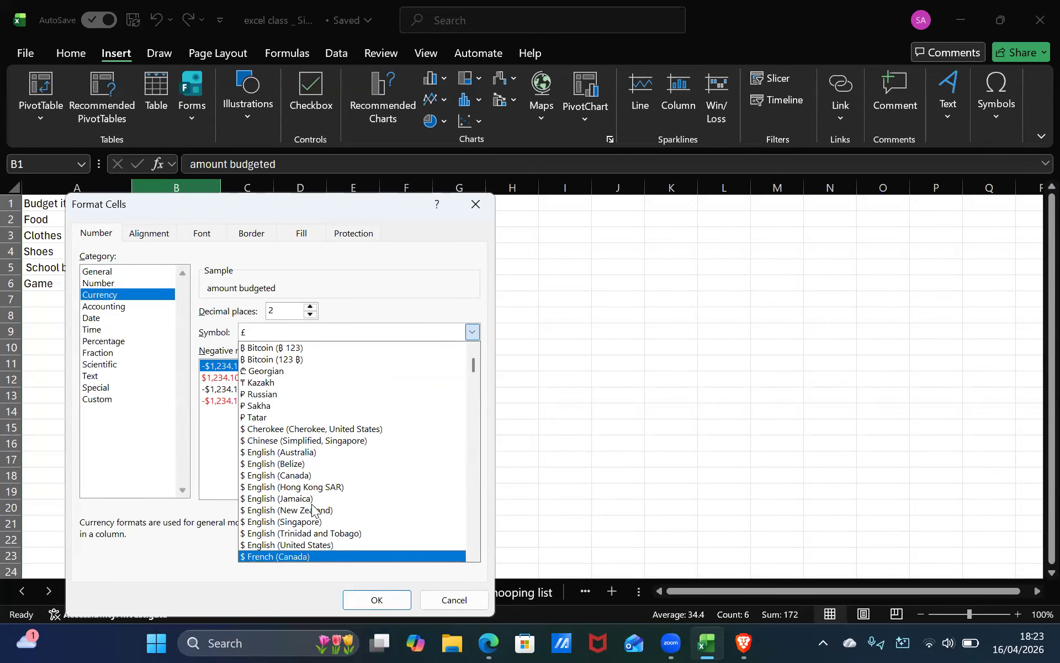
click(308, 534)
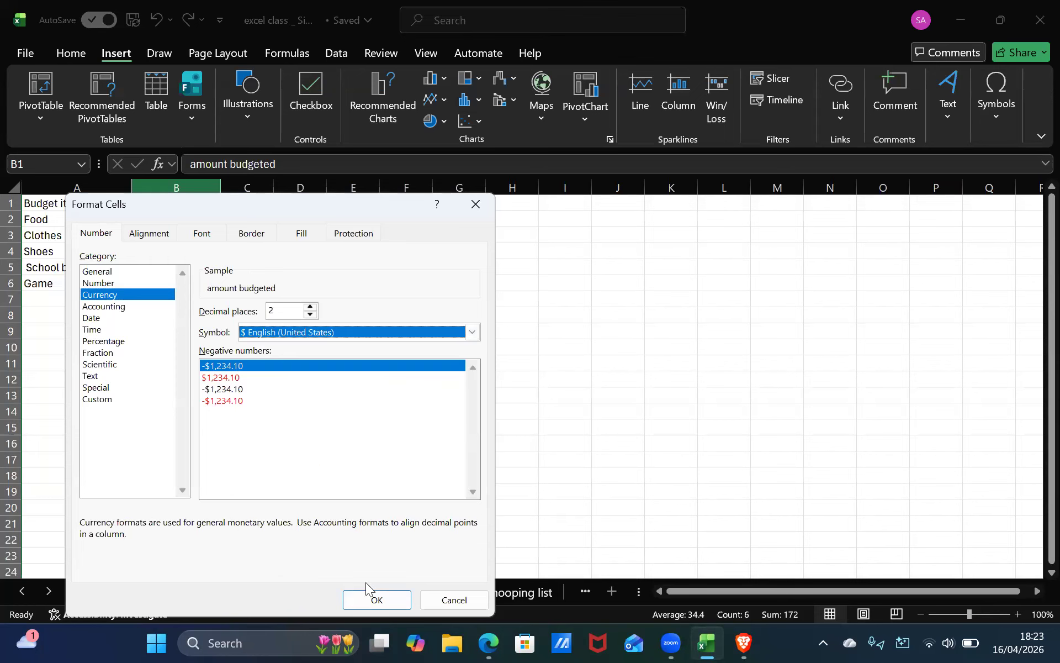
click(367, 598)
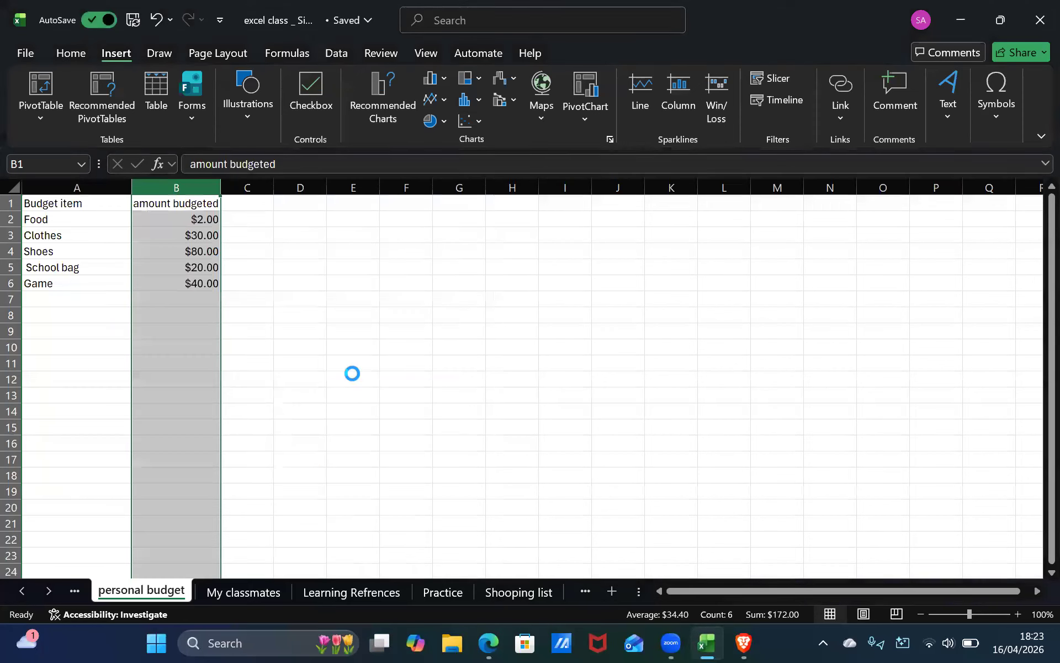
Insert the recommended Clustered Column chart for A1:B6 and move it beside the data starting at column C.
click(192, 253)
click(81, 313)
click(69, 207)
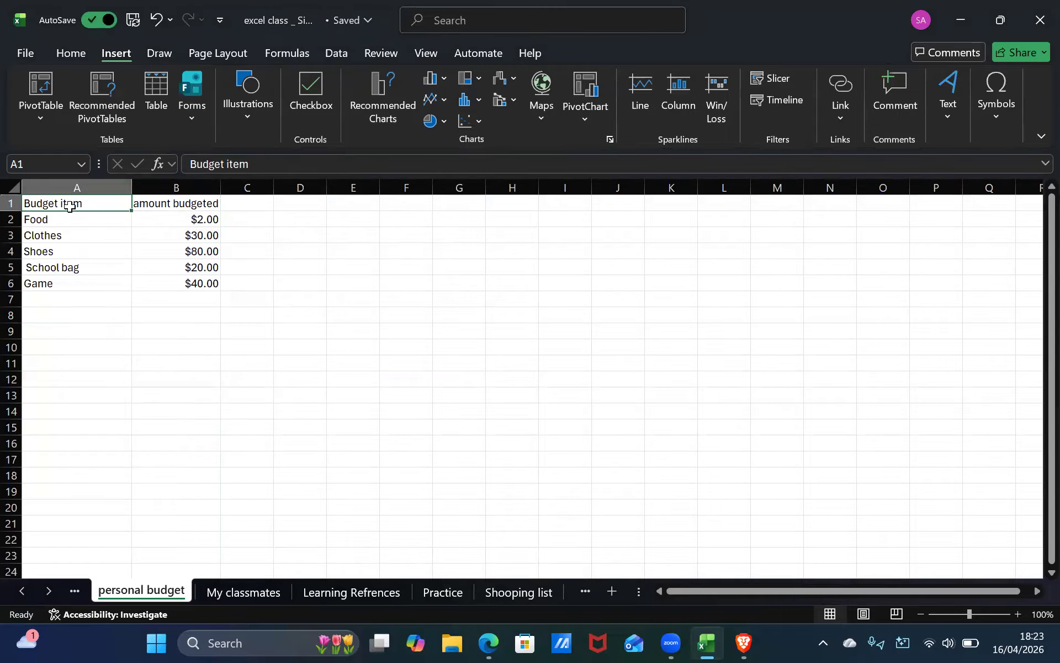
shift+click(184, 285)
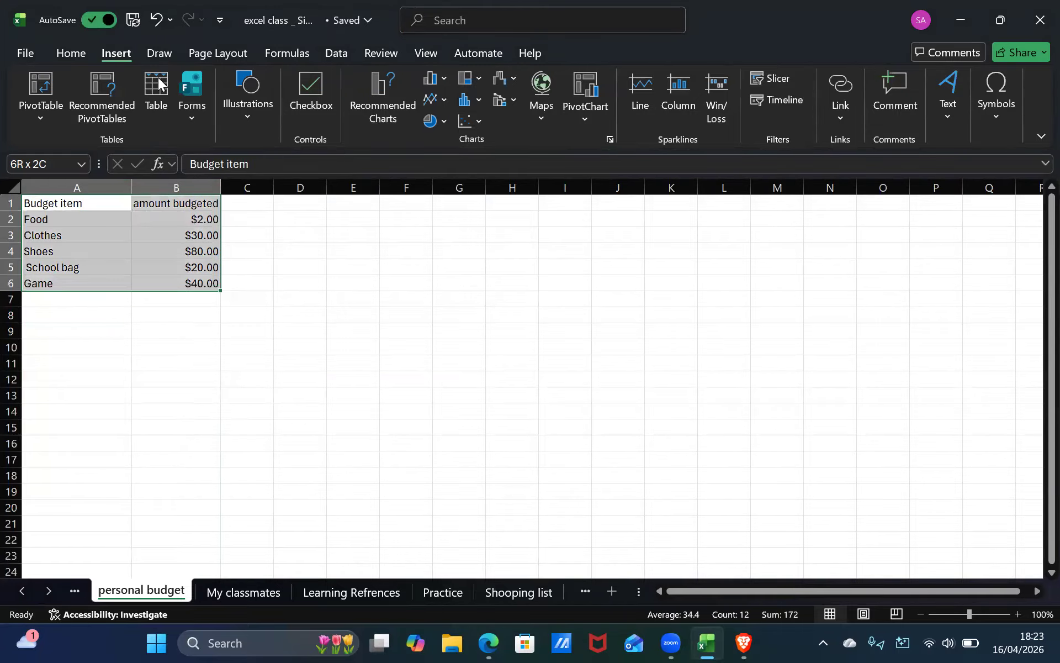
click(375, 98)
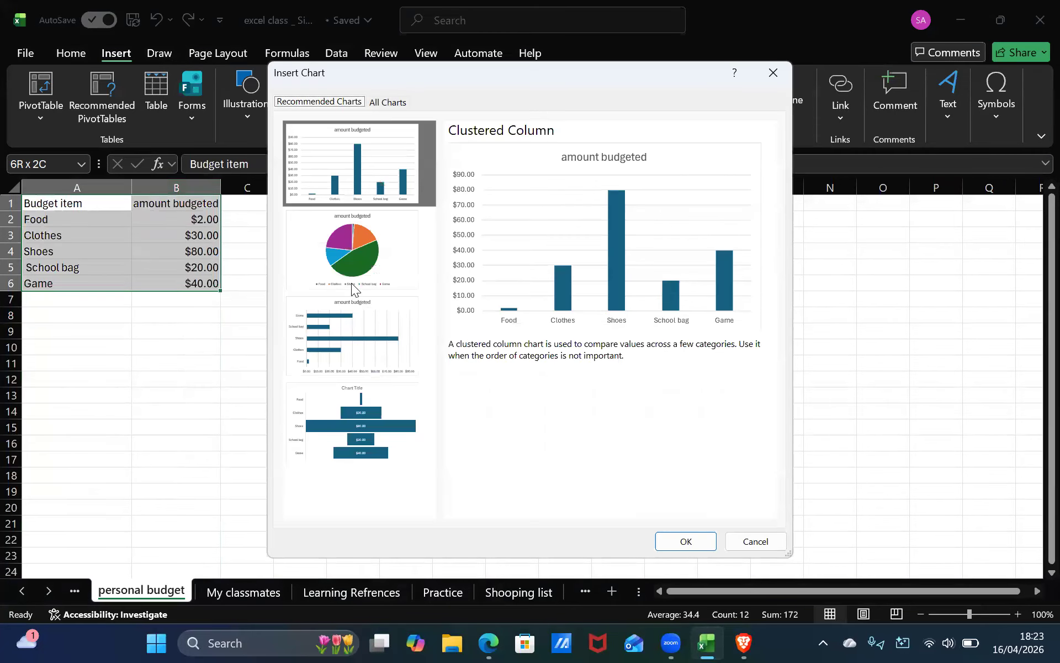
click(371, 445)
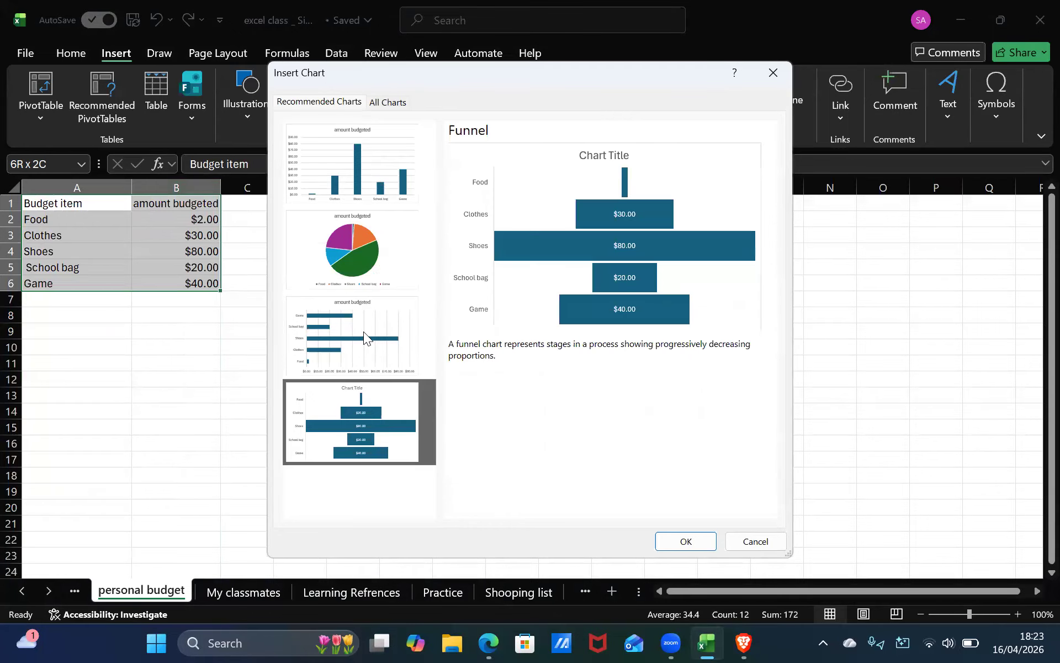
click(397, 328)
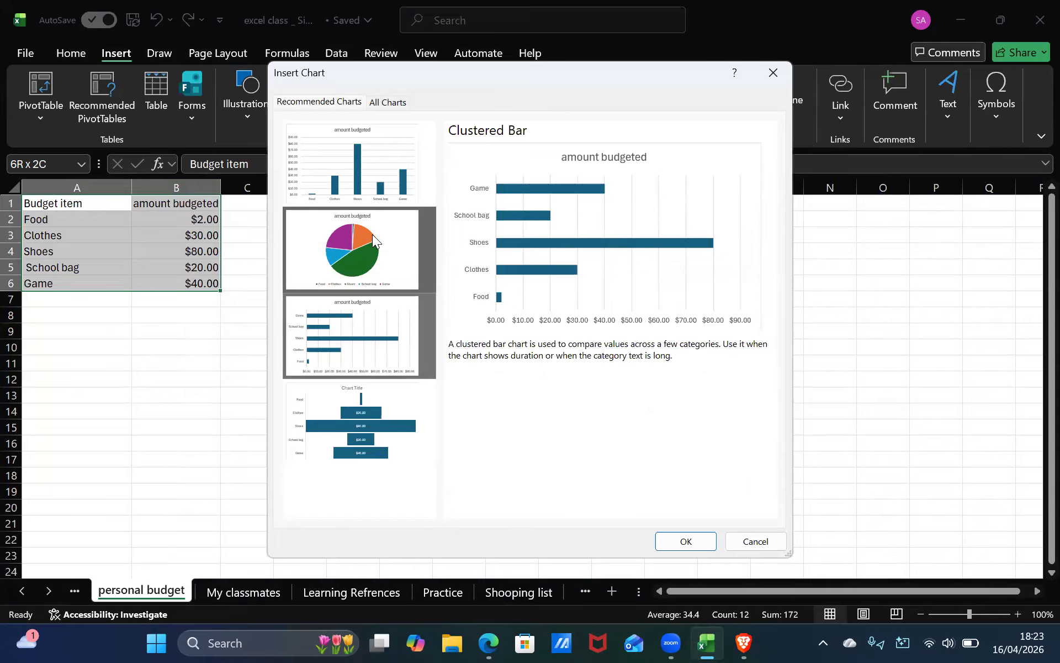
click(362, 174)
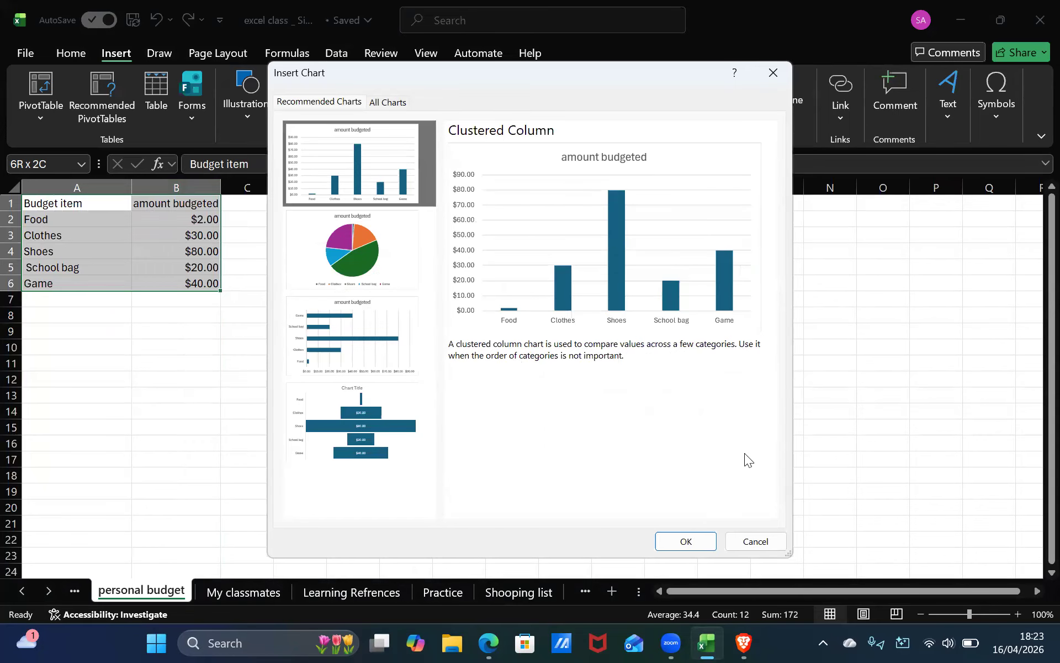
click(690, 542)
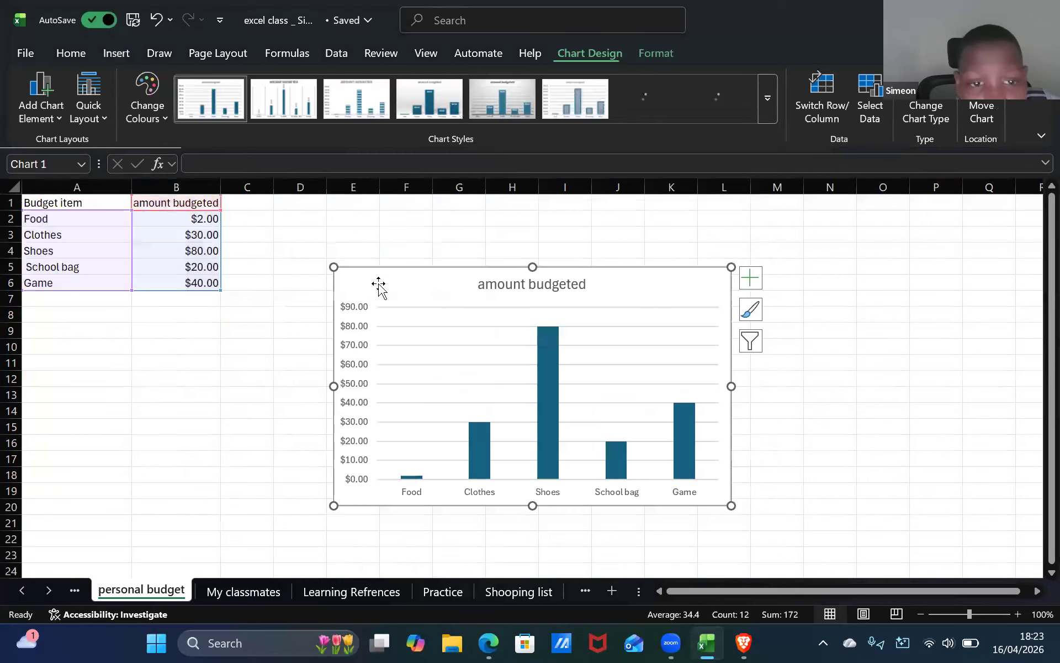
drag(301, 248, 265, 213)
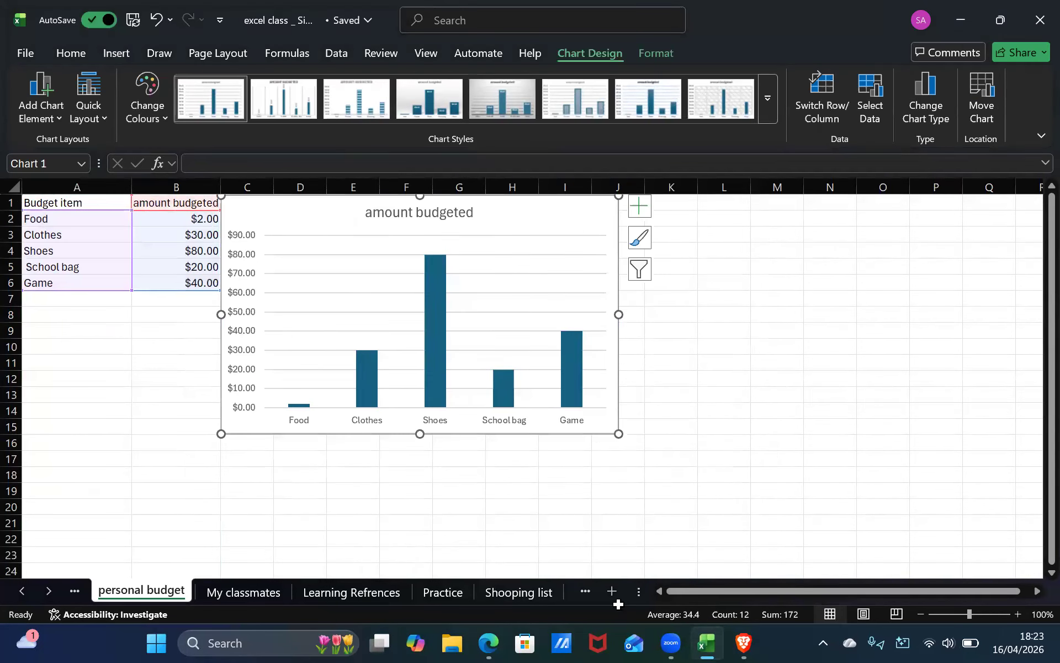
click(723, 394)
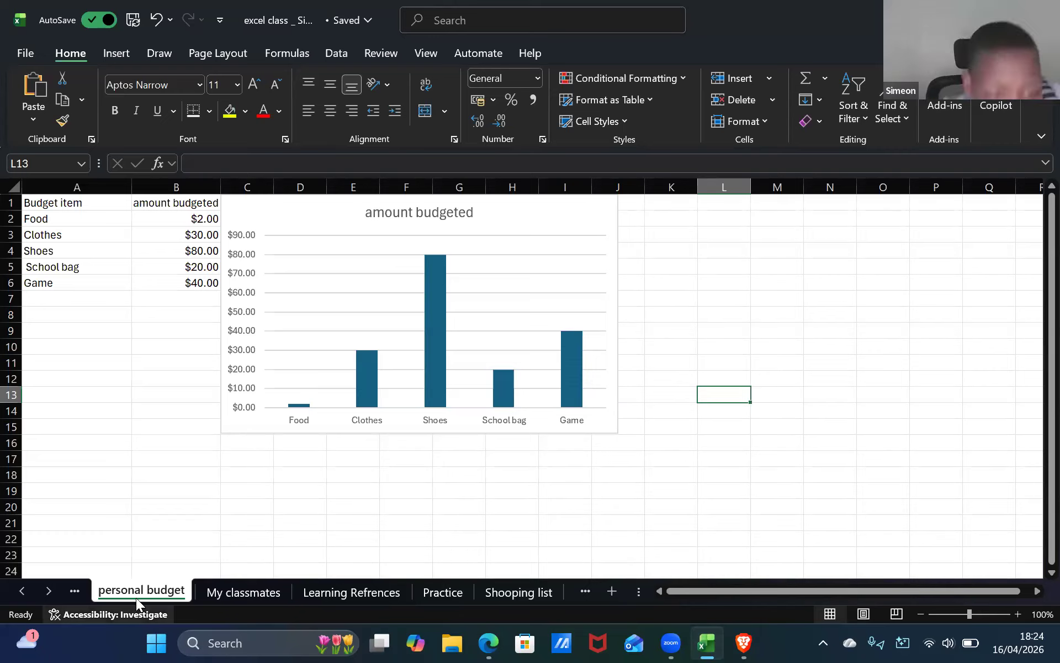
Browse through the workbook's other sheets and their charts, returning to the Practice sheet.
click(91, 593)
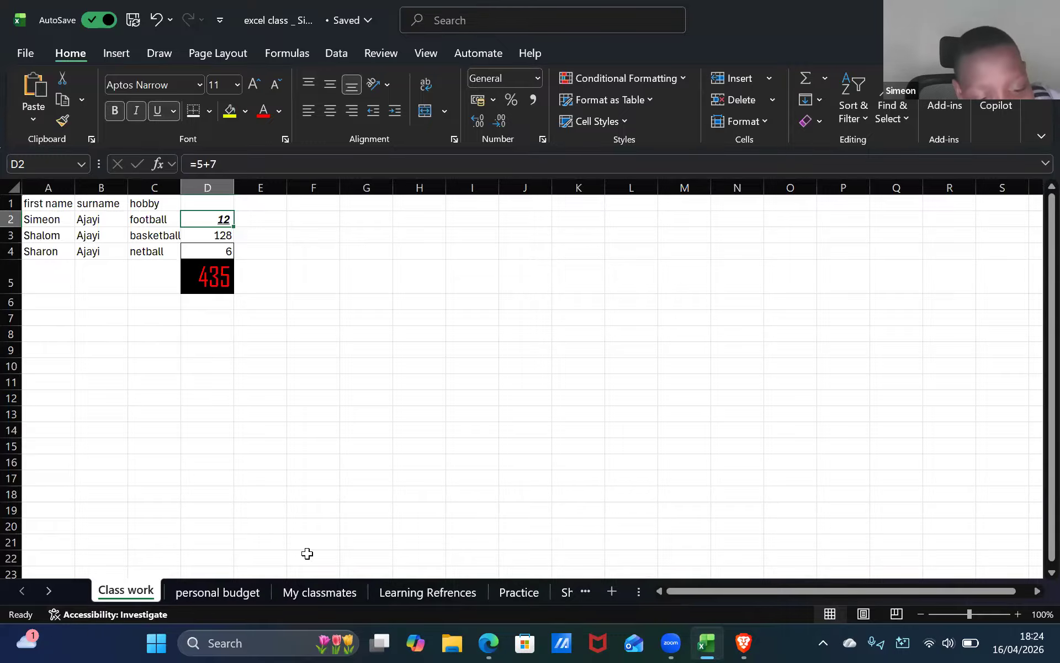
click(216, 595)
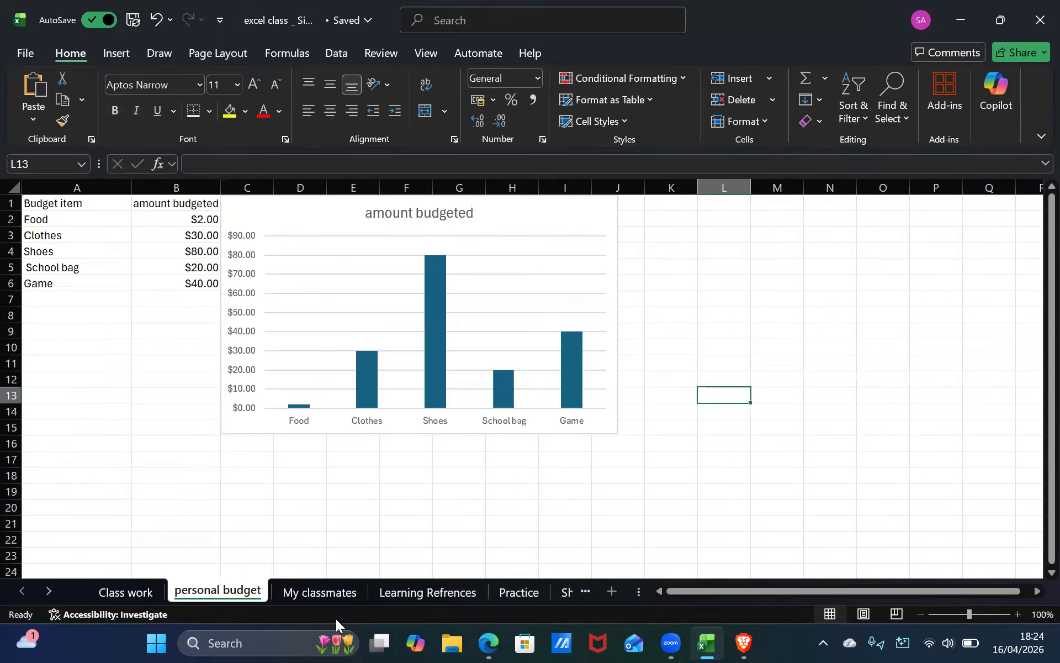
click(310, 587)
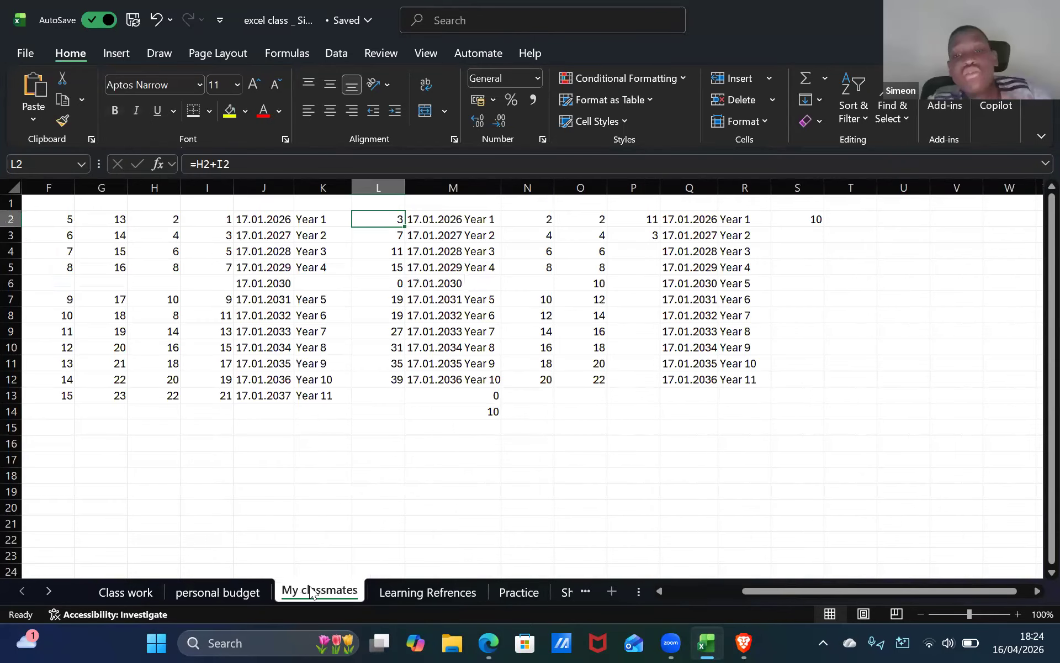
click(399, 592)
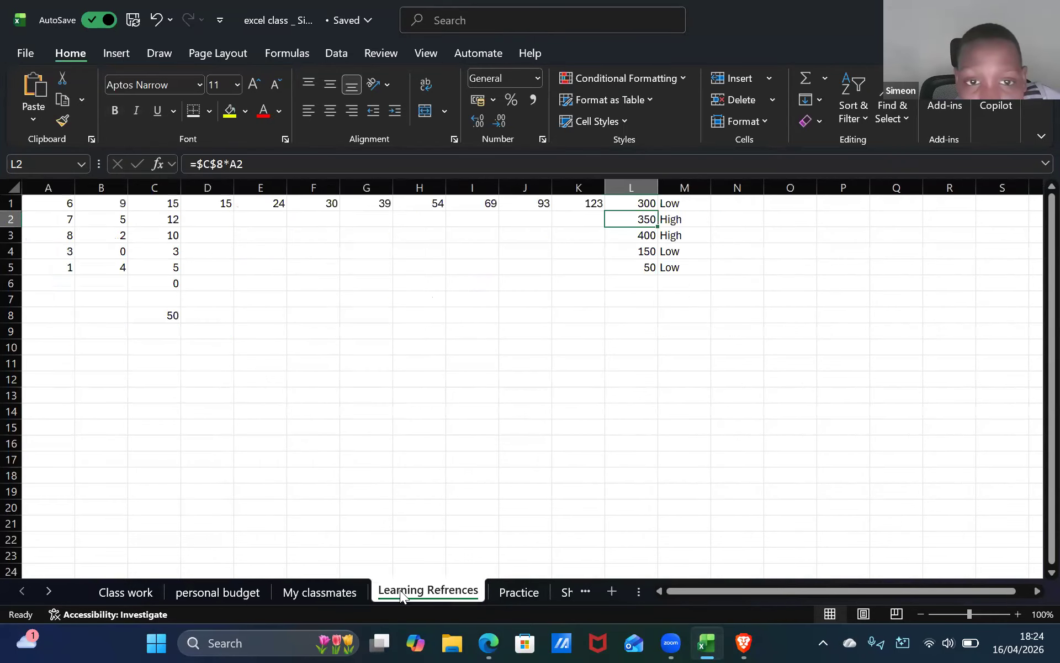
click(523, 593)
click(565, 594)
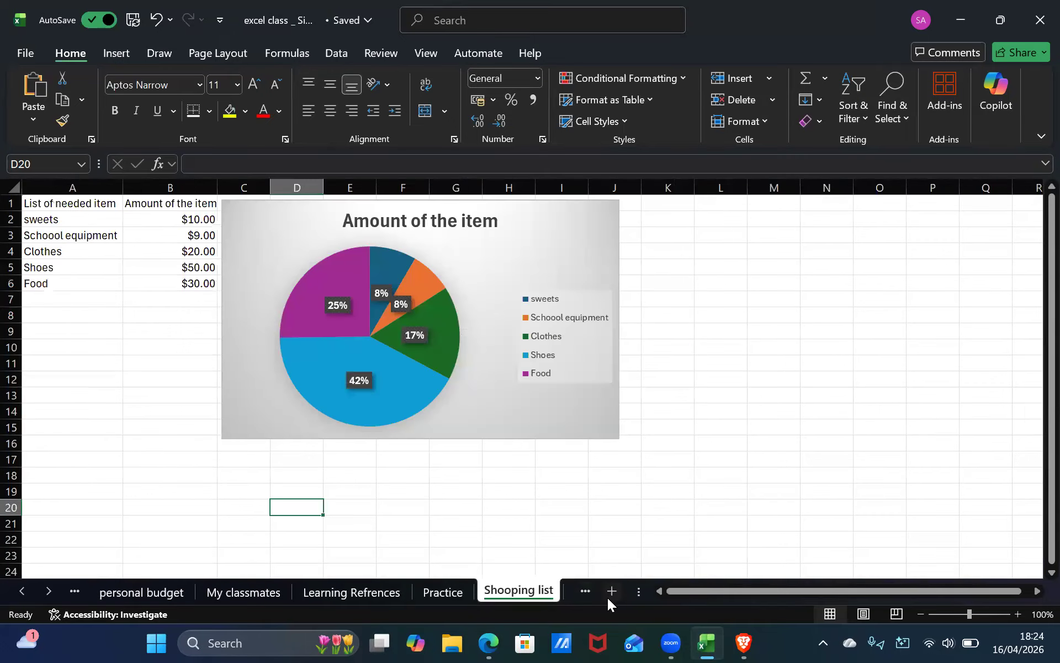
click(585, 590)
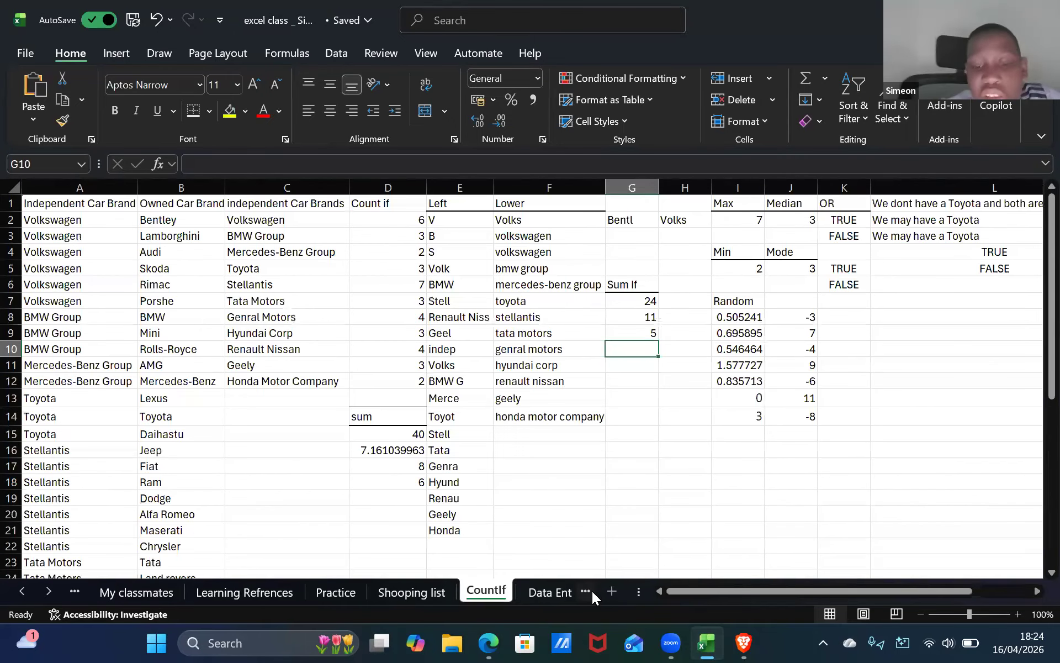
click(586, 594)
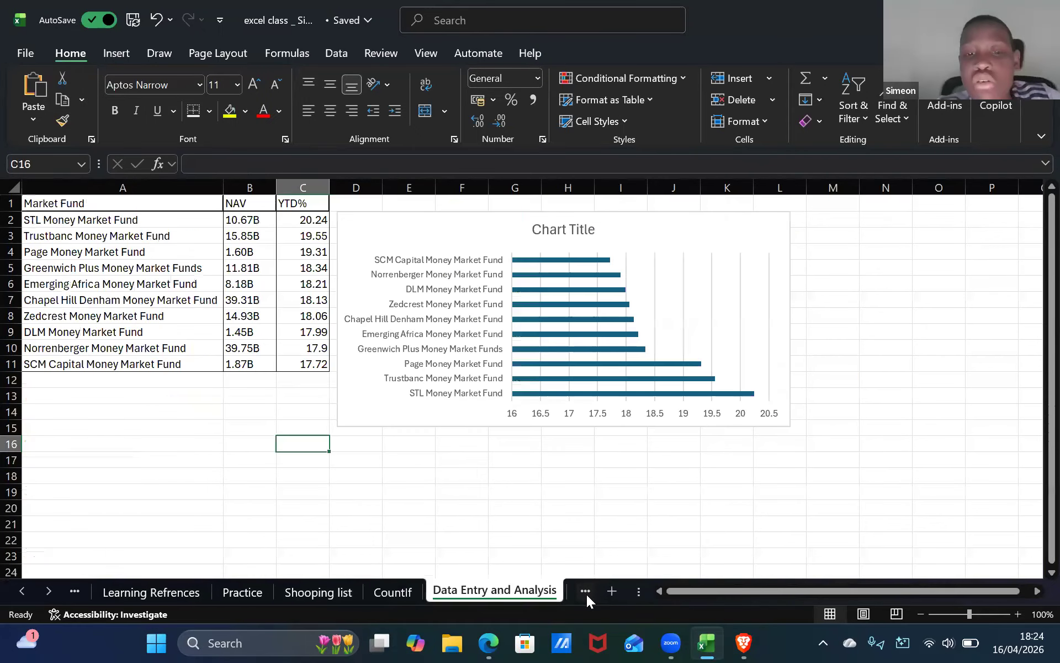
click(586, 594)
click(583, 591)
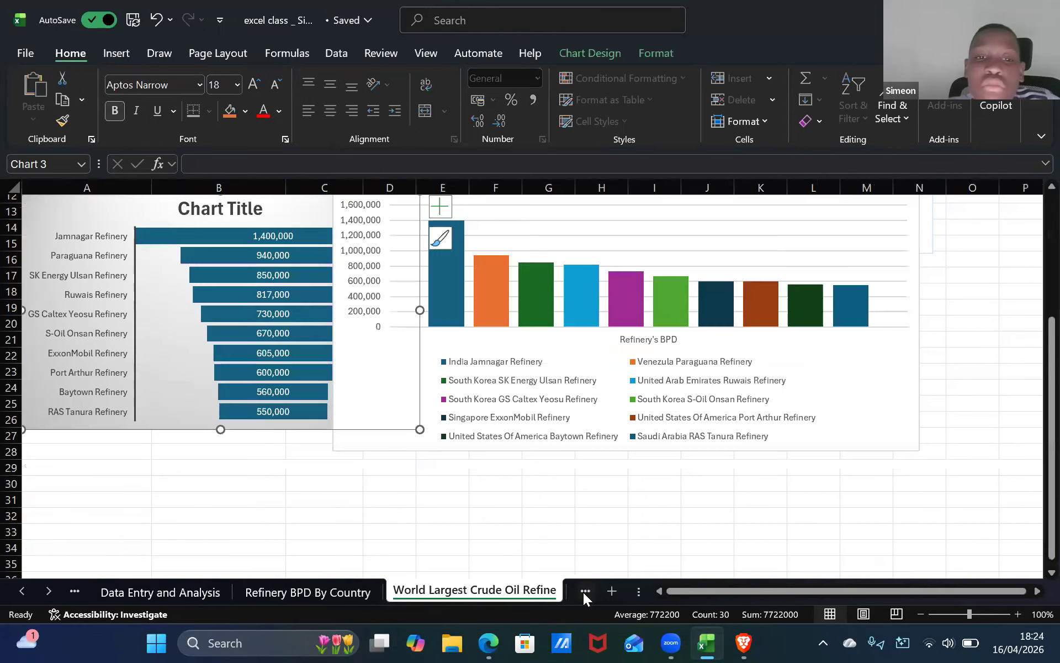
click(583, 592)
click(468, 594)
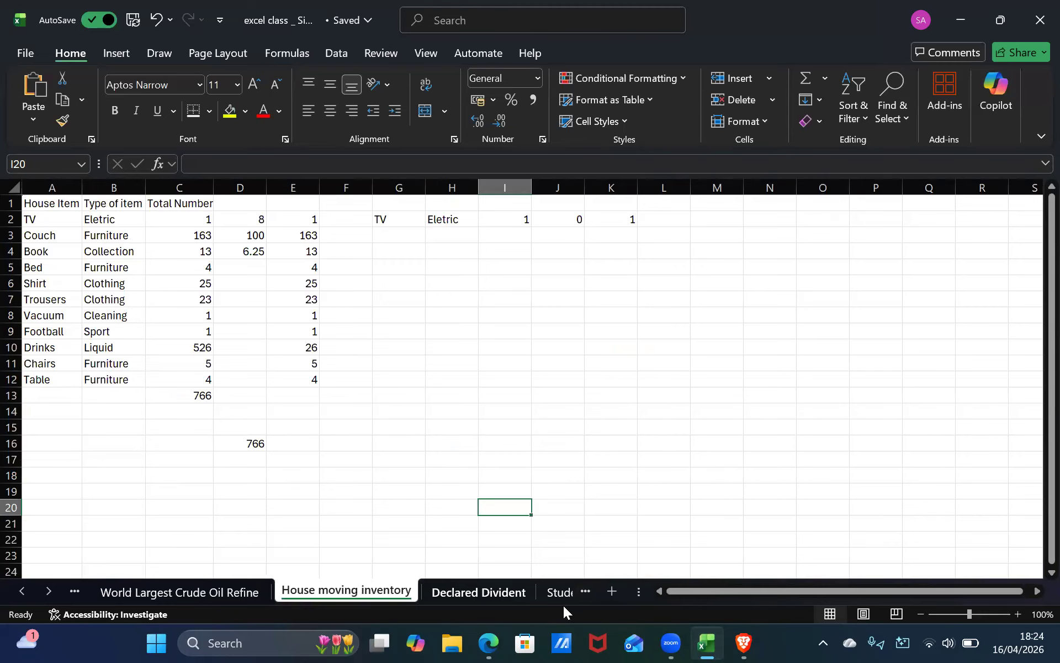
click(554, 592)
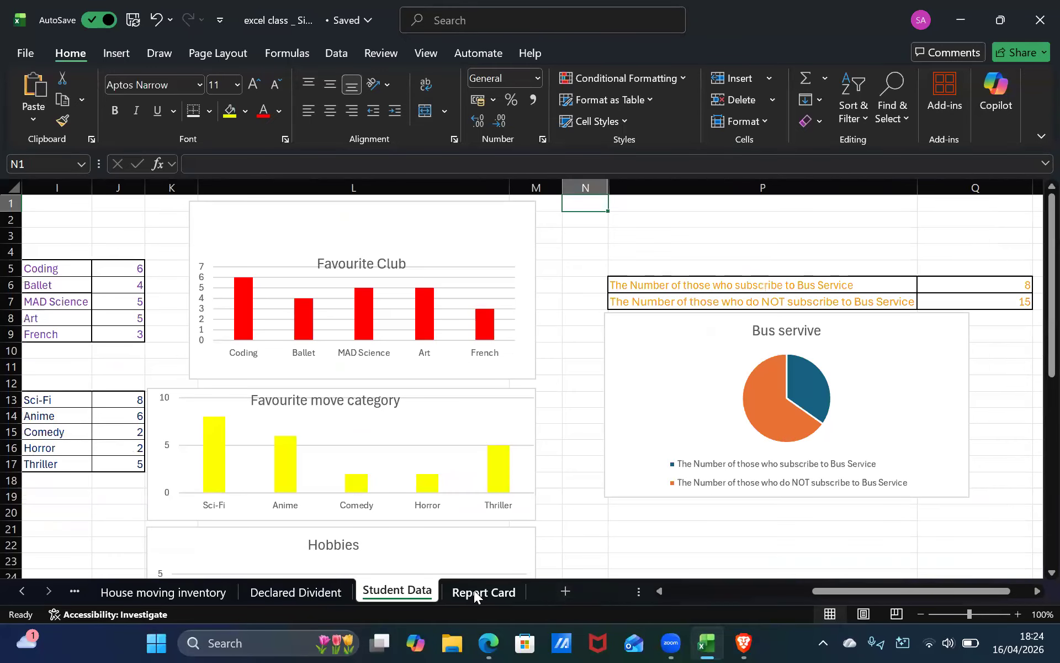
click(469, 574)
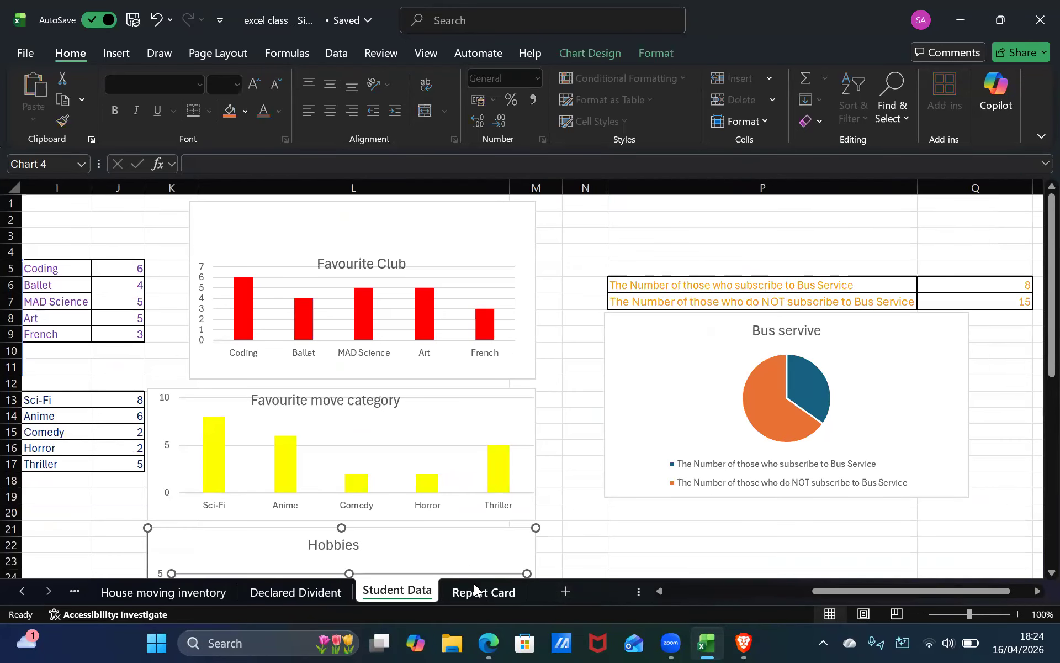
click(474, 583)
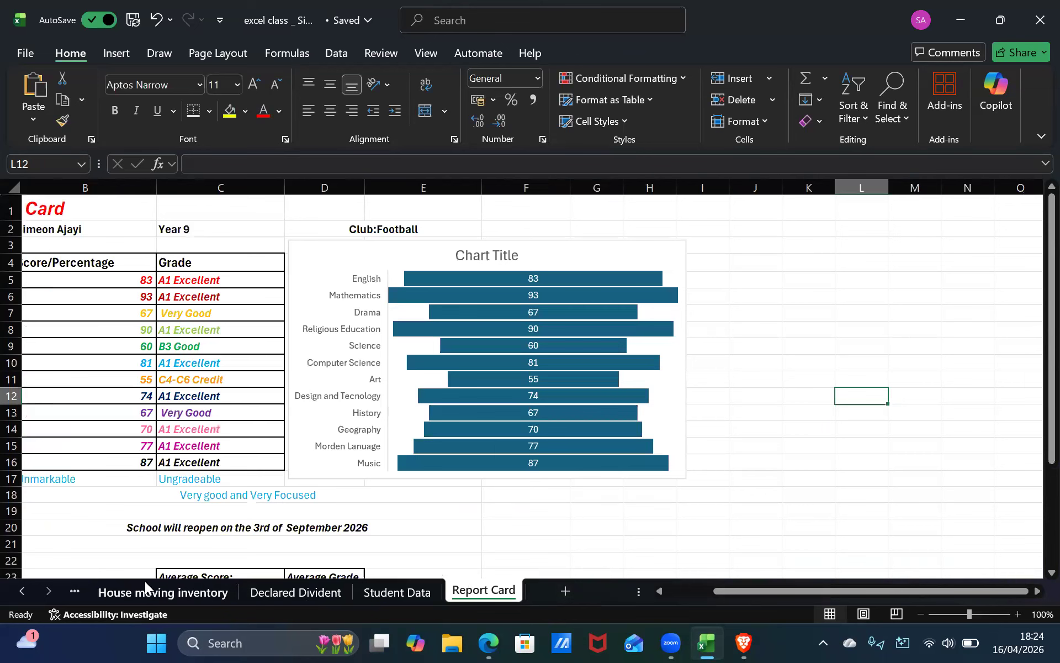
key(ctrl+Page_Up)
key(ctrl+Page_Up)
key(ctrl+Page_Up)
key(ctrl+Page_Up)
key(ctrl+Page_Up)
key(ctrl+Page_Up)
key(ctrl+Page_Up)
key(ctrl+Page_Up)
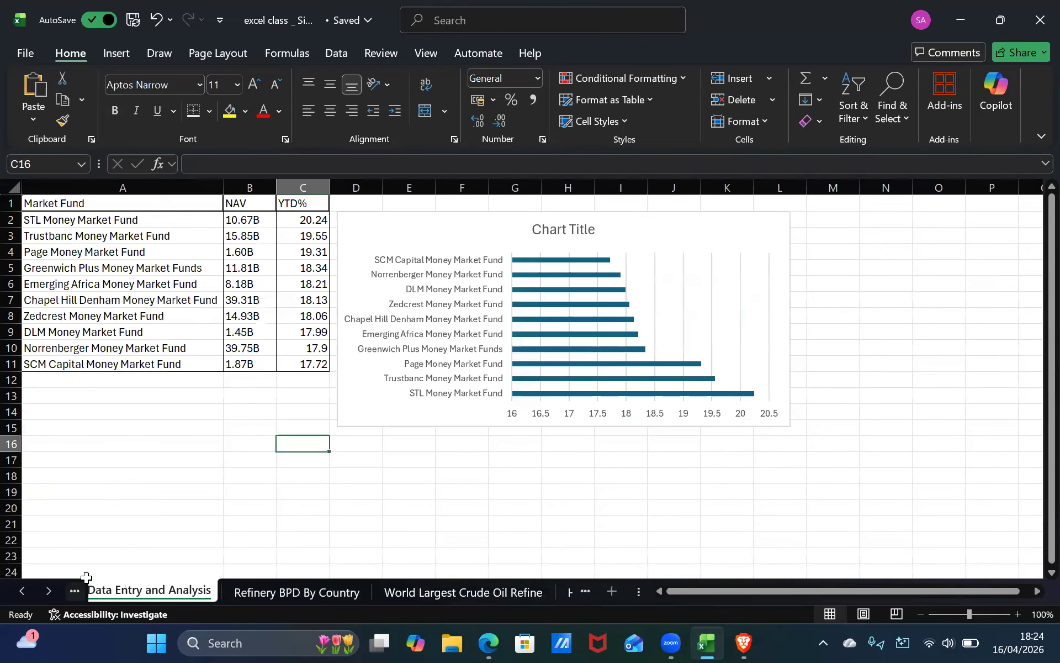
key(ctrl+Page_Up)
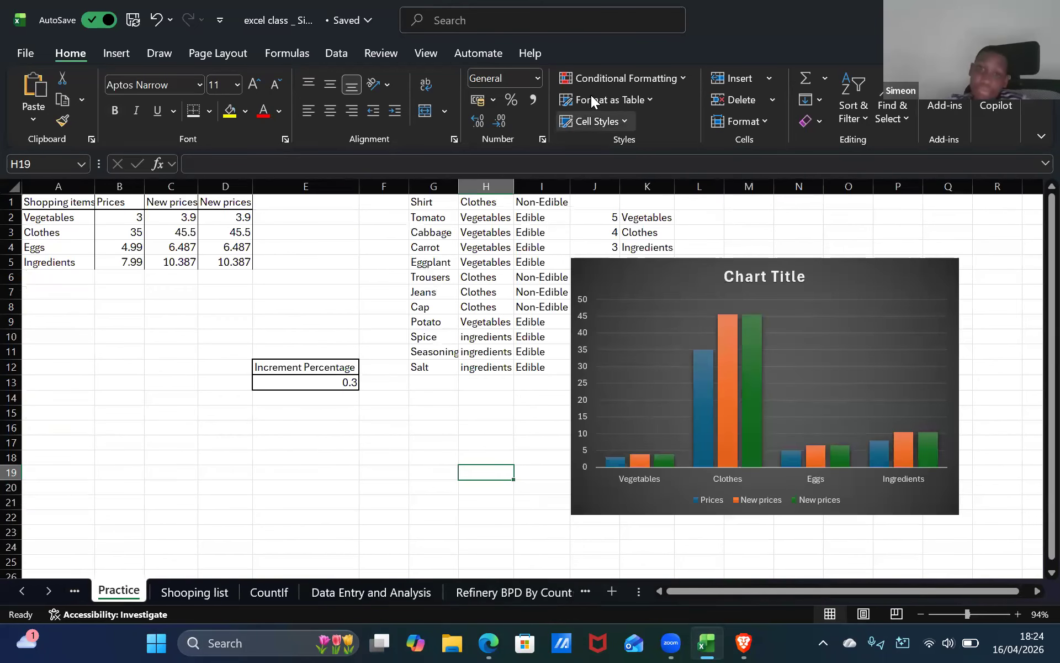